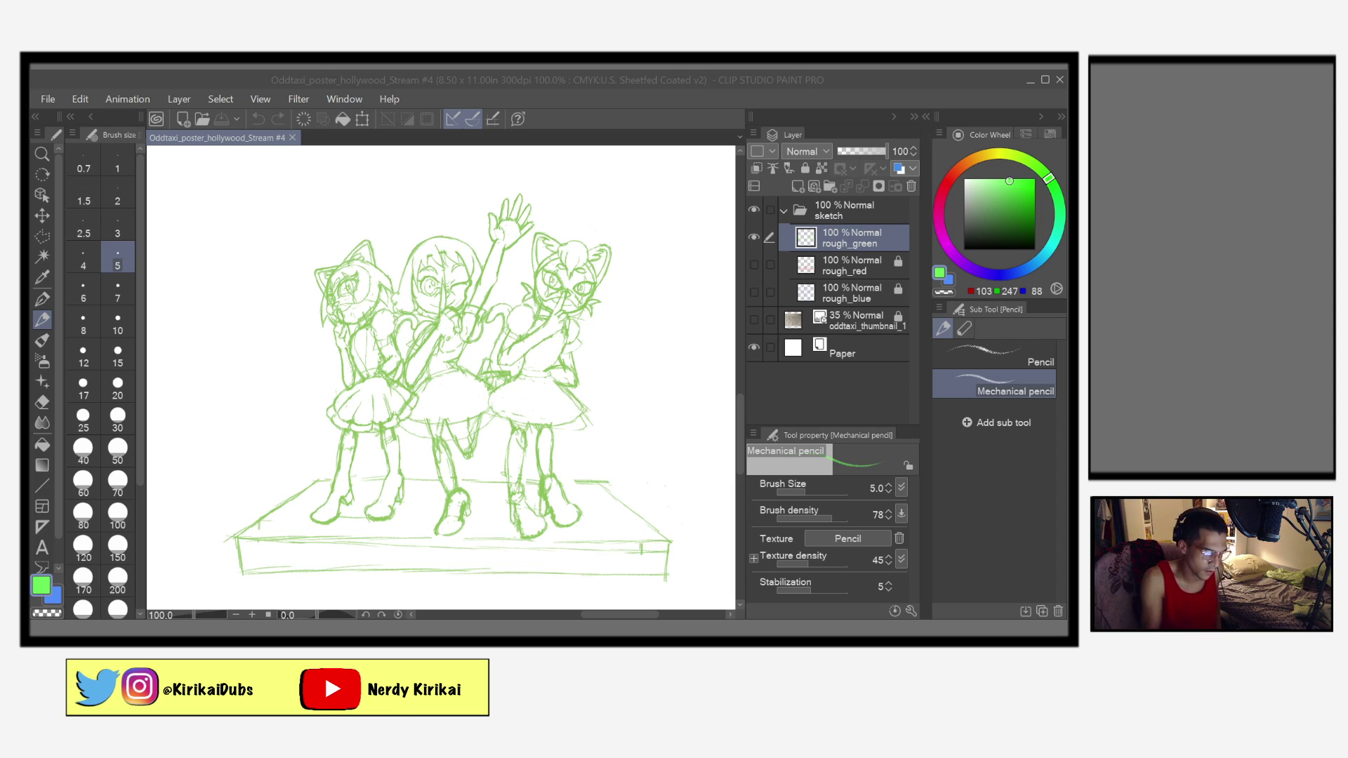
# Step: Show the oddtaxi_thumbnail_1 layer, compare the rough_red and rough_blue sketches against it by toggling their visibility, and save the file
pyautogui.moveTo(626, 388); pyautogui.dragTo(686, 347)
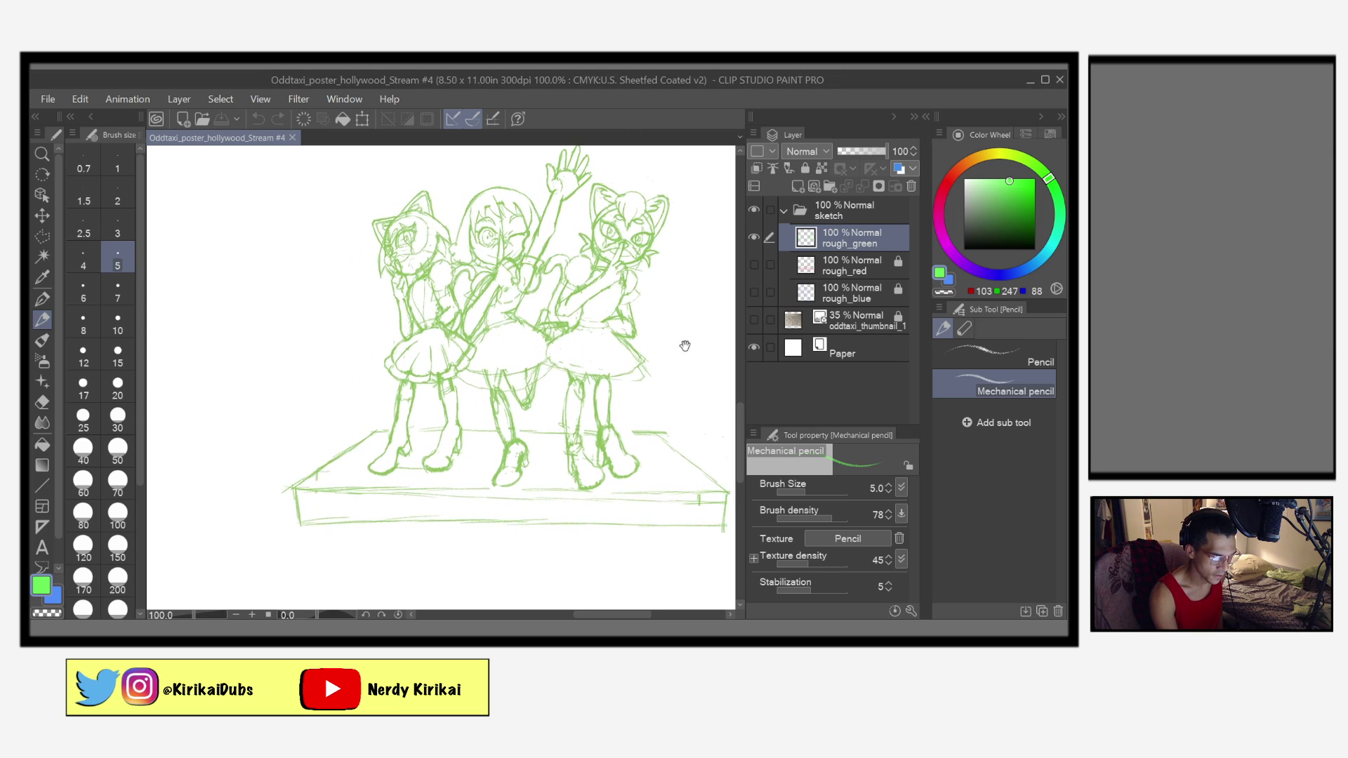
pyautogui.scroll(-4, 628, 388)
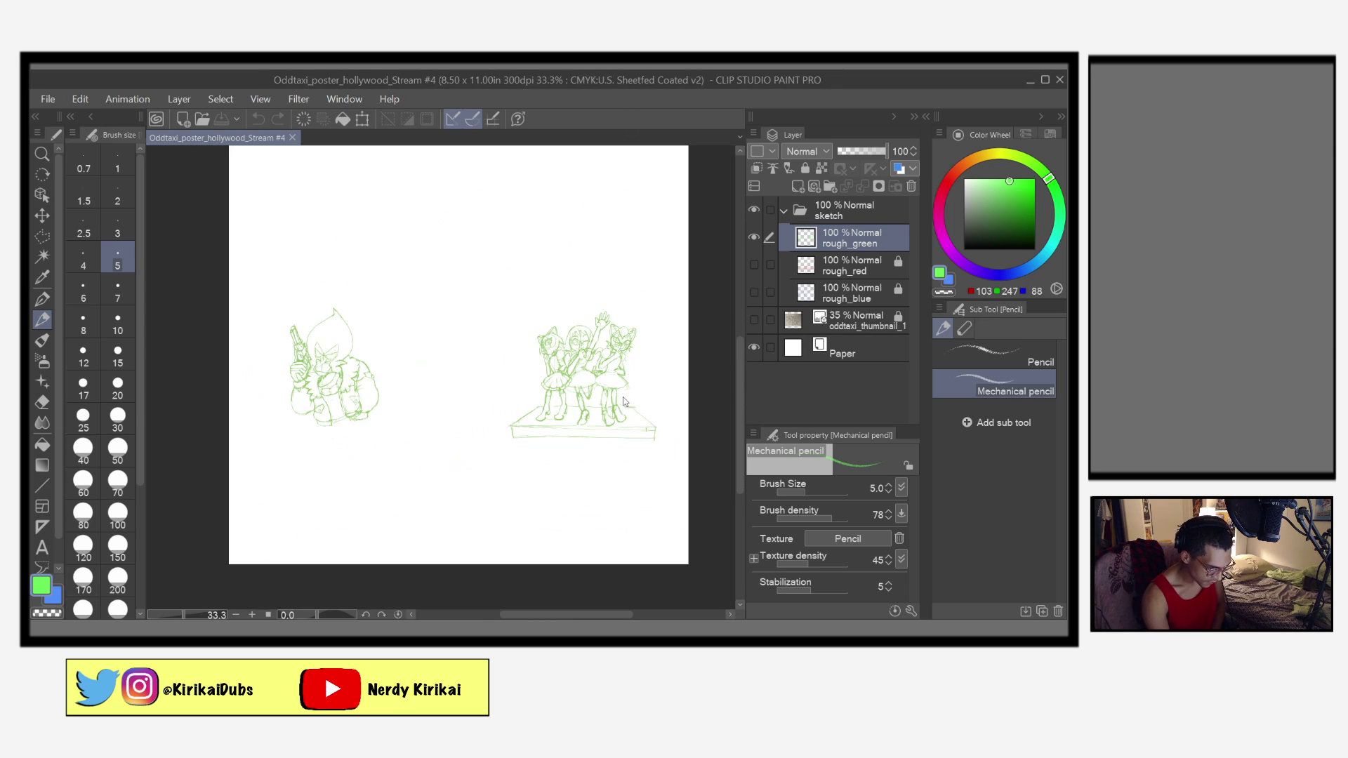
pyautogui.click(754, 321)
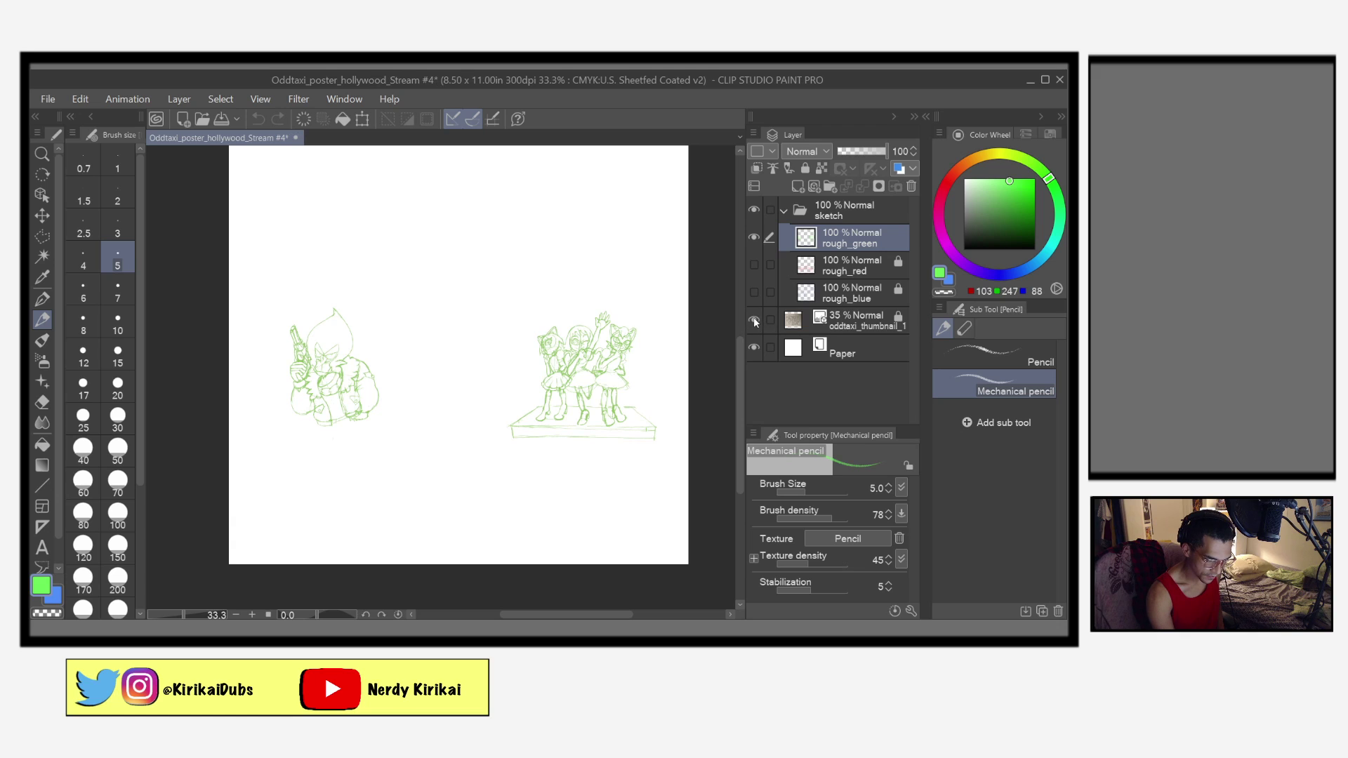
pyautogui.moveTo(661, 417)
pyautogui.mouseDown()
pyautogui.moveTo(639, 513)
pyautogui.moveTo(641, 496)
pyautogui.mouseUp()
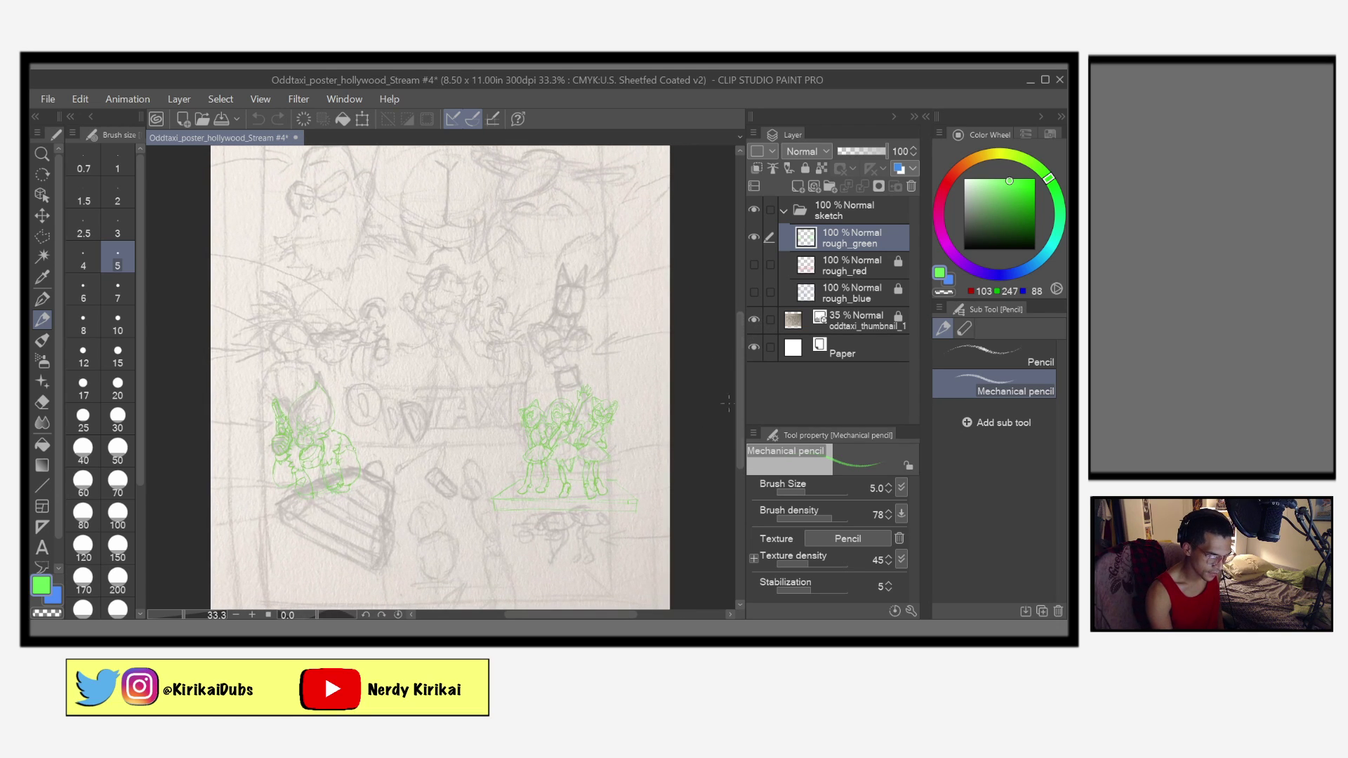
pyautogui.click(754, 265)
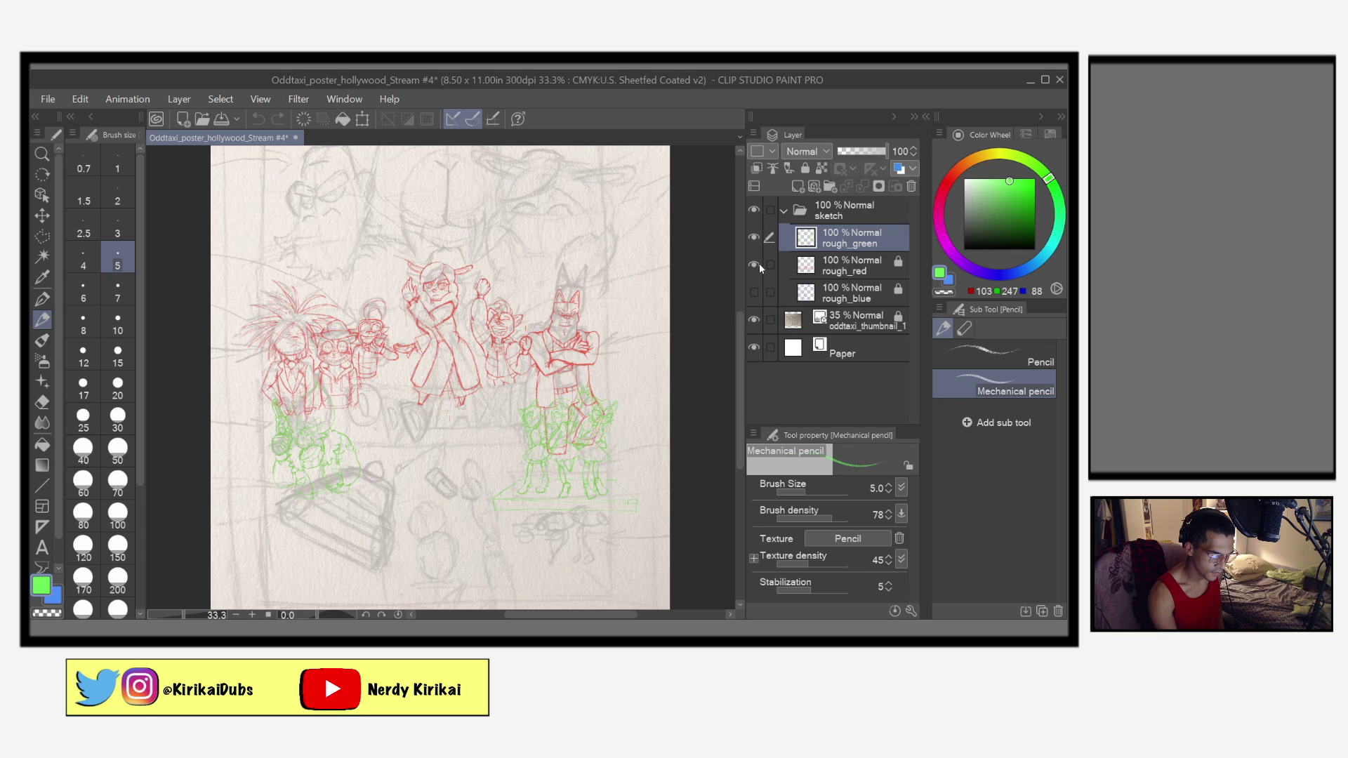
pyautogui.click(758, 265)
pyautogui.click(754, 293)
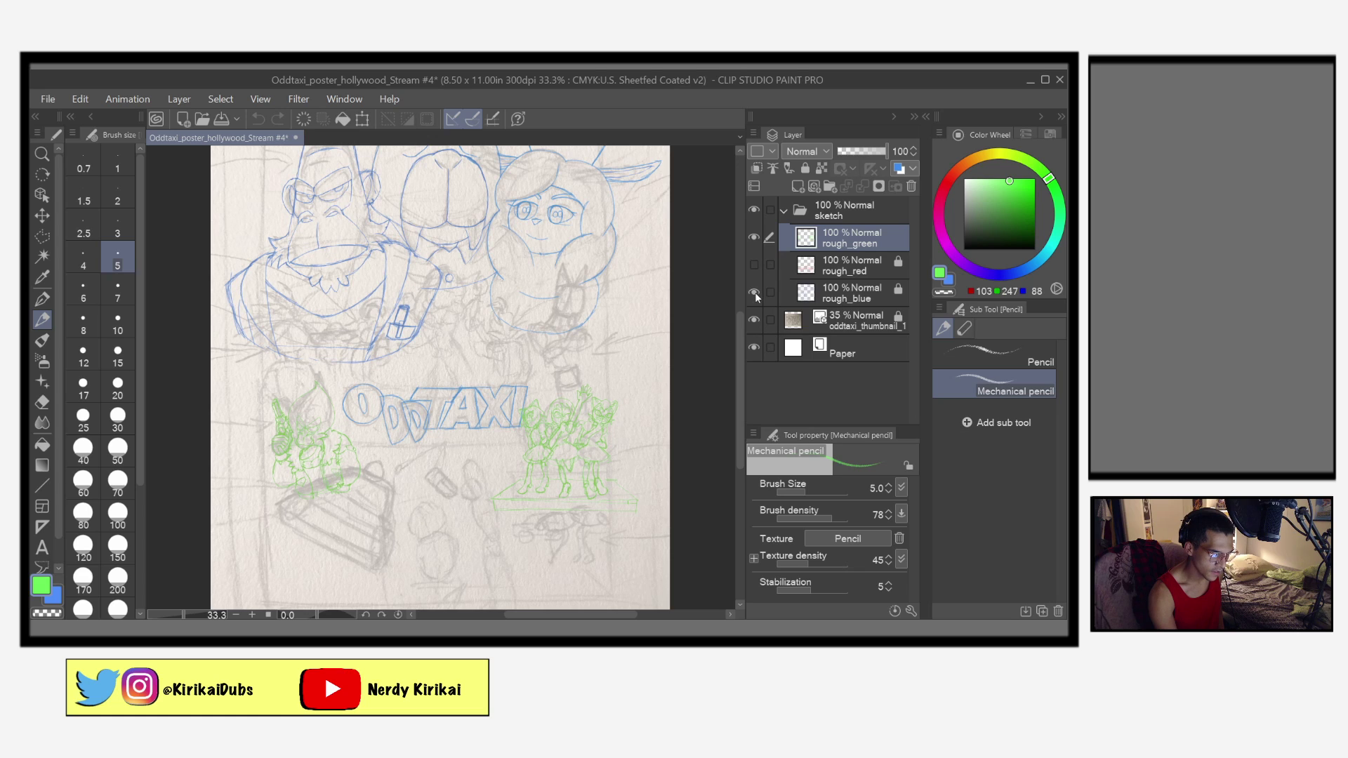
pyautogui.moveTo(648, 354); pyautogui.dragTo(649, 457)
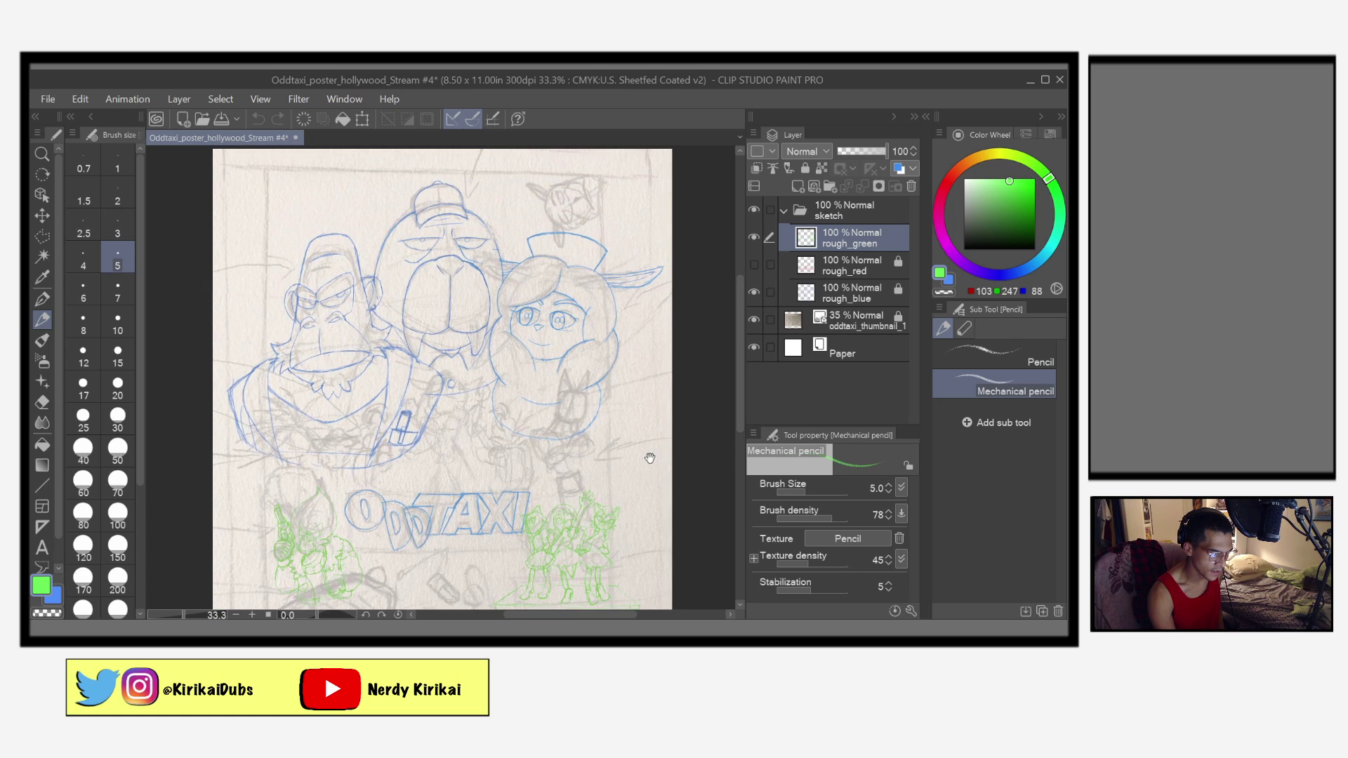
pyautogui.click(756, 292)
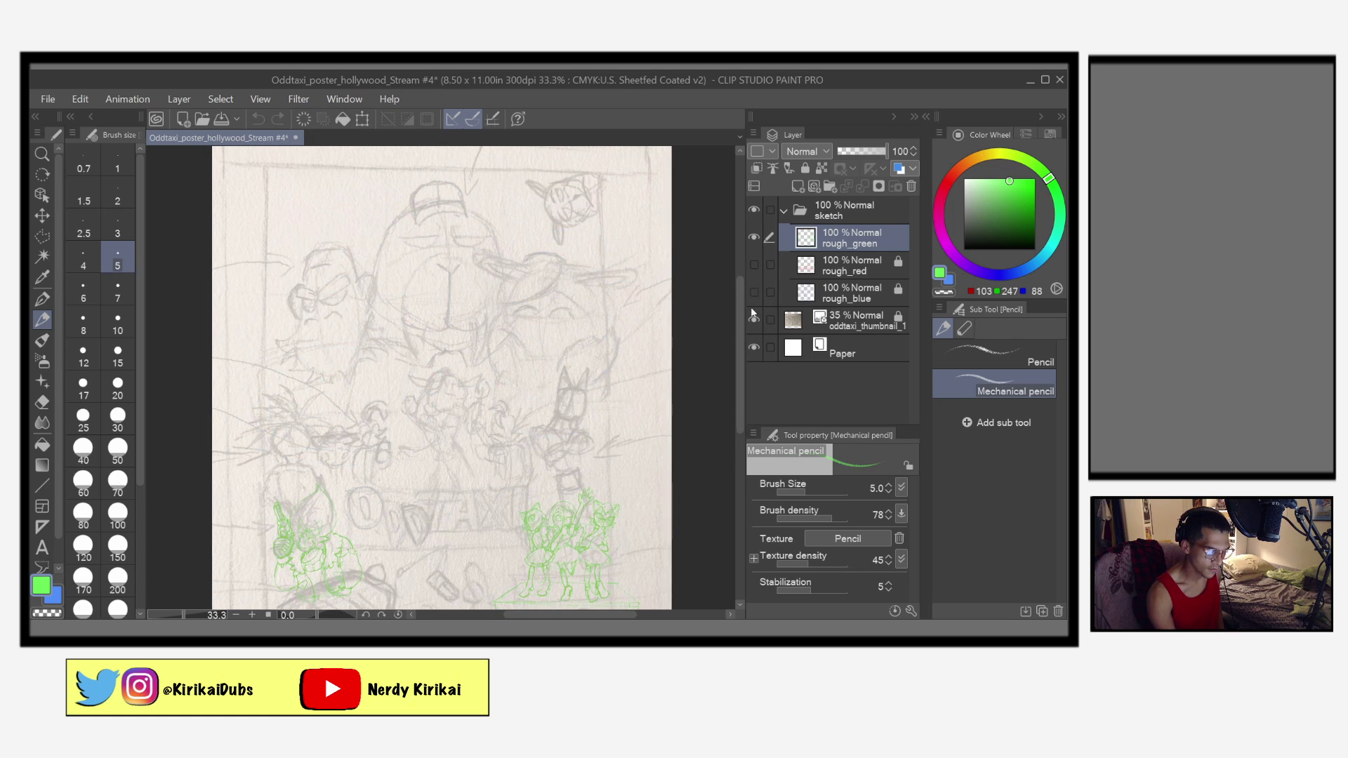
pyautogui.hotkey('ctrl', 's')
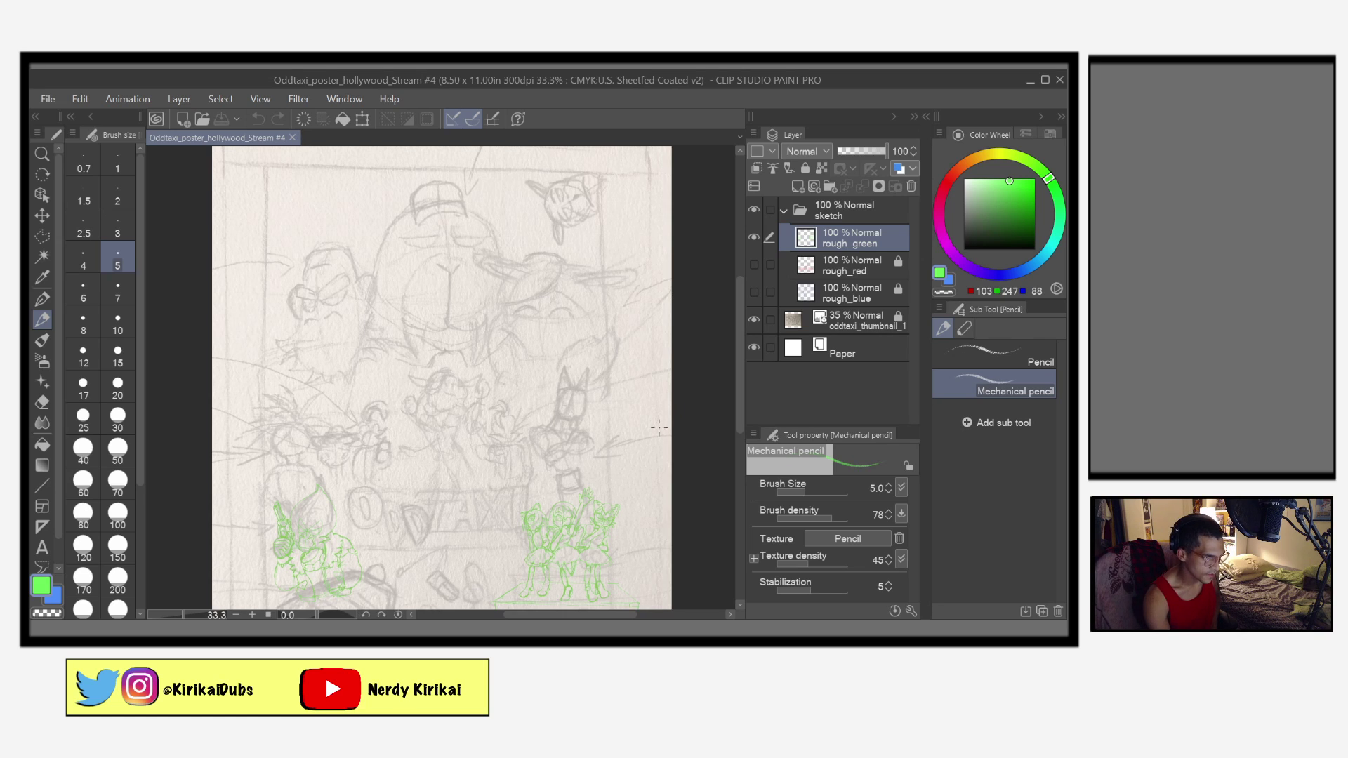
# Step: Check the poster's lower half against the thumbnail, hide the oddtaxi_thumbnail_1 layer and save the file
pyautogui.moveTo(655, 497); pyautogui.dragTo(646, 452)
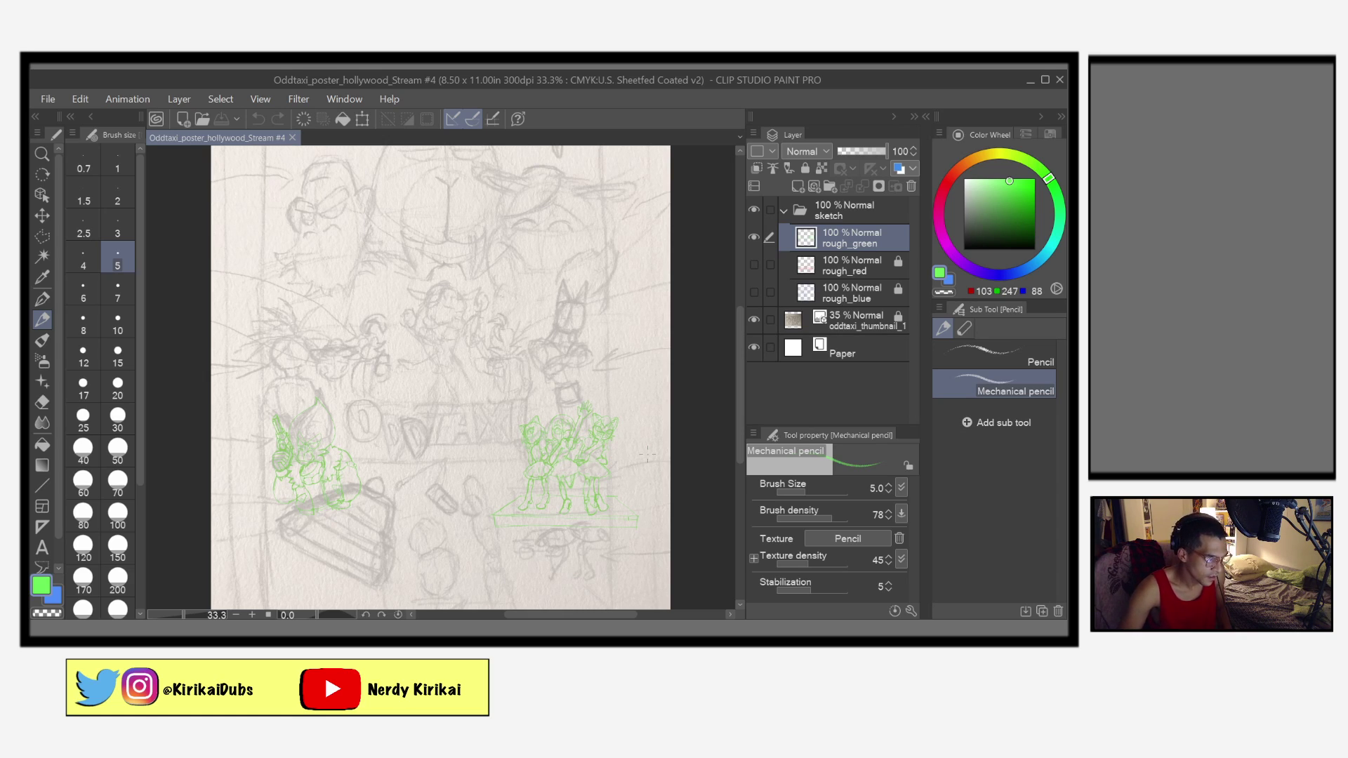
pyautogui.moveTo(601, 523)
pyautogui.mouseDown()
pyautogui.moveTo(609, 489)
pyautogui.moveTo(613, 507)
pyautogui.mouseUp()
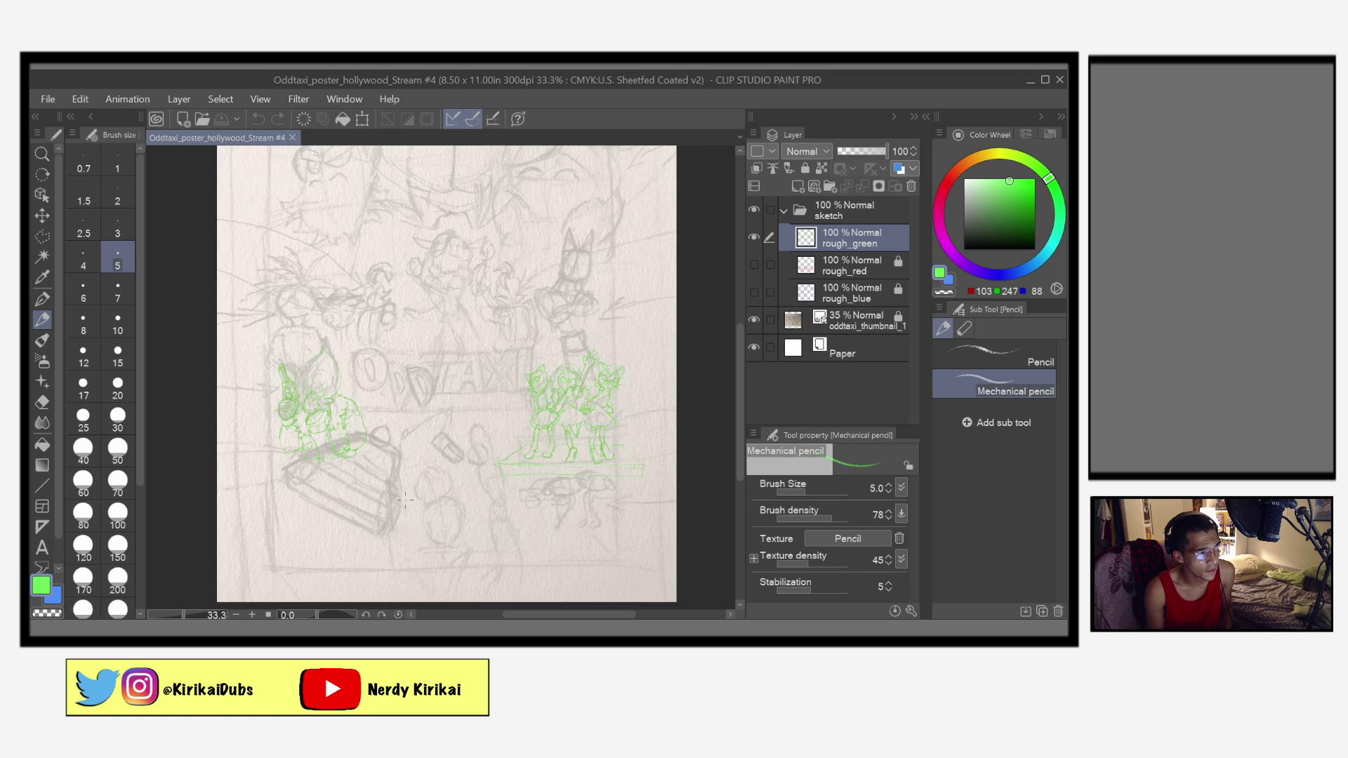
pyautogui.click(755, 321)
pyautogui.moveTo(652, 475); pyautogui.dragTo(563, 498)
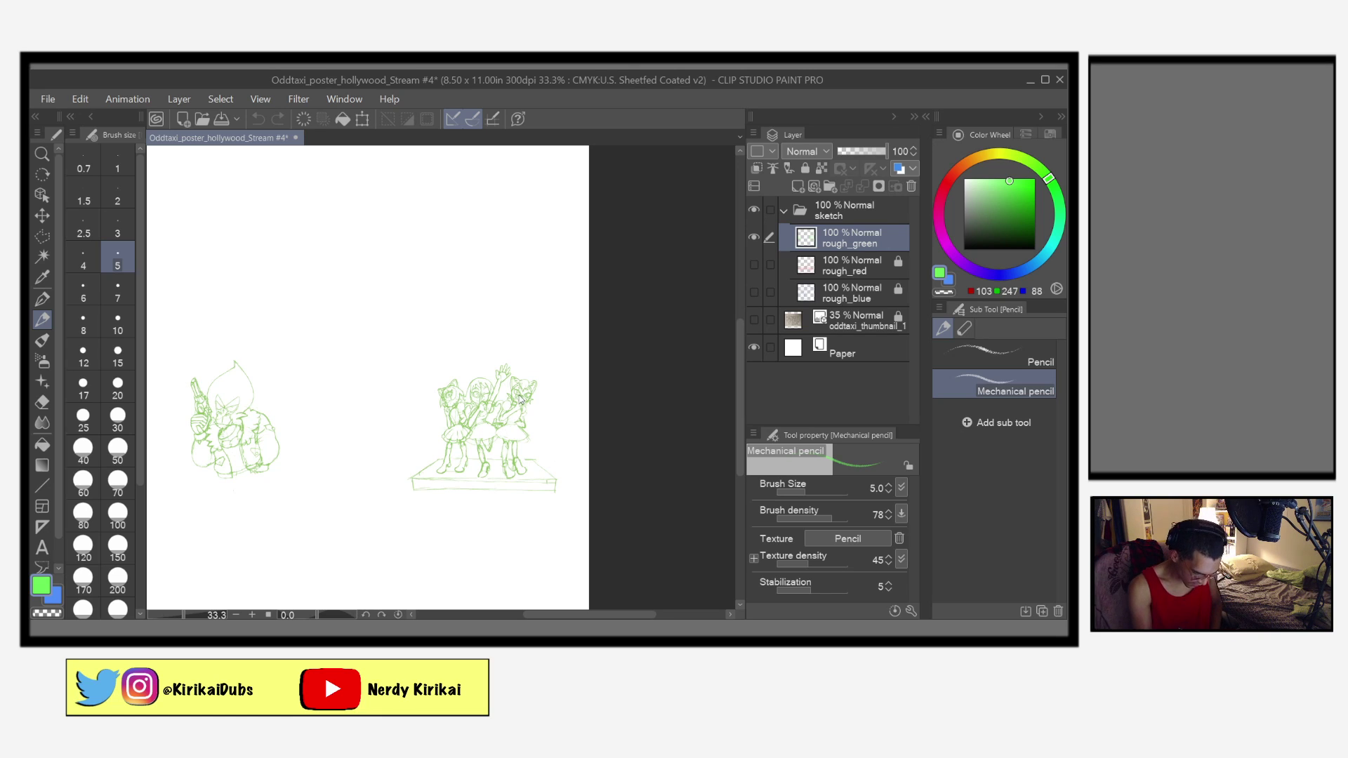
pyautogui.scroll(3, 520, 399)
pyautogui.moveTo(623, 482); pyautogui.dragTo(617, 452)
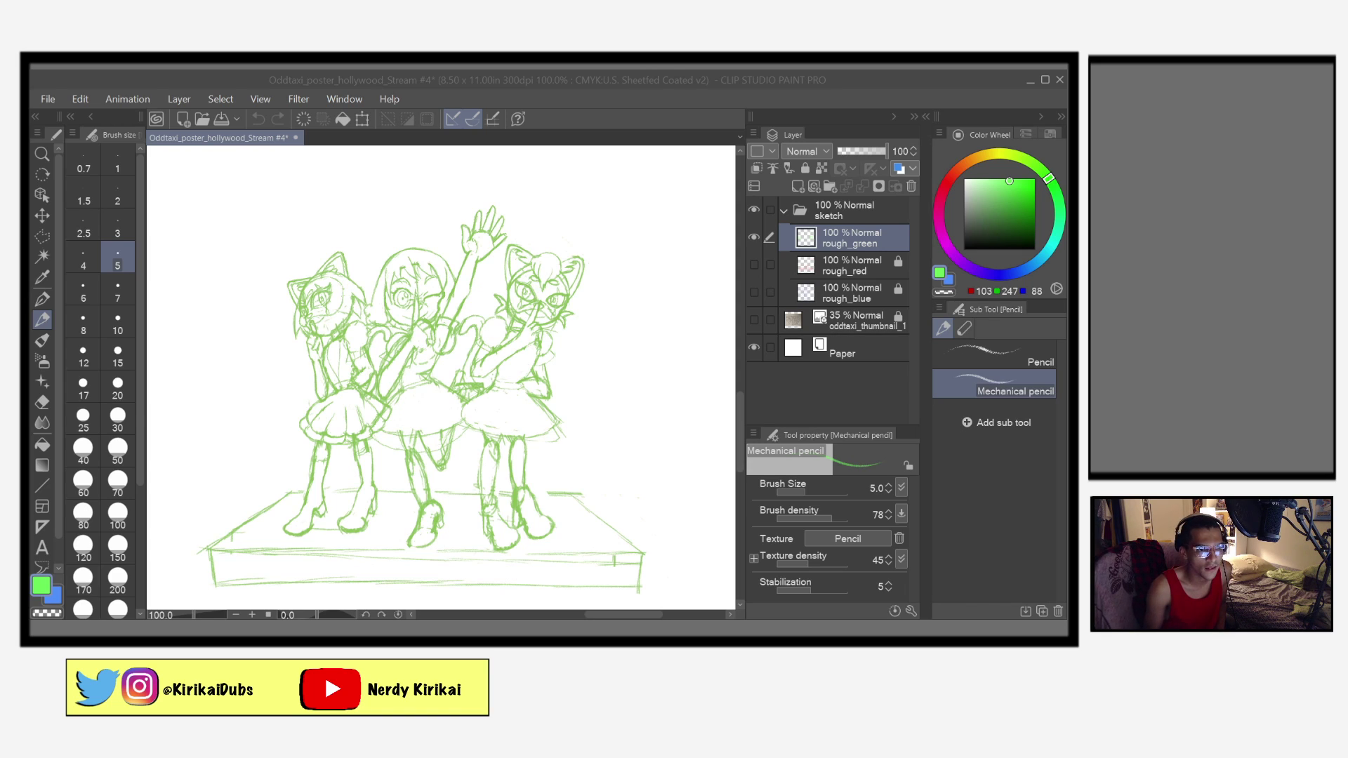
pyautogui.click(534, 163)
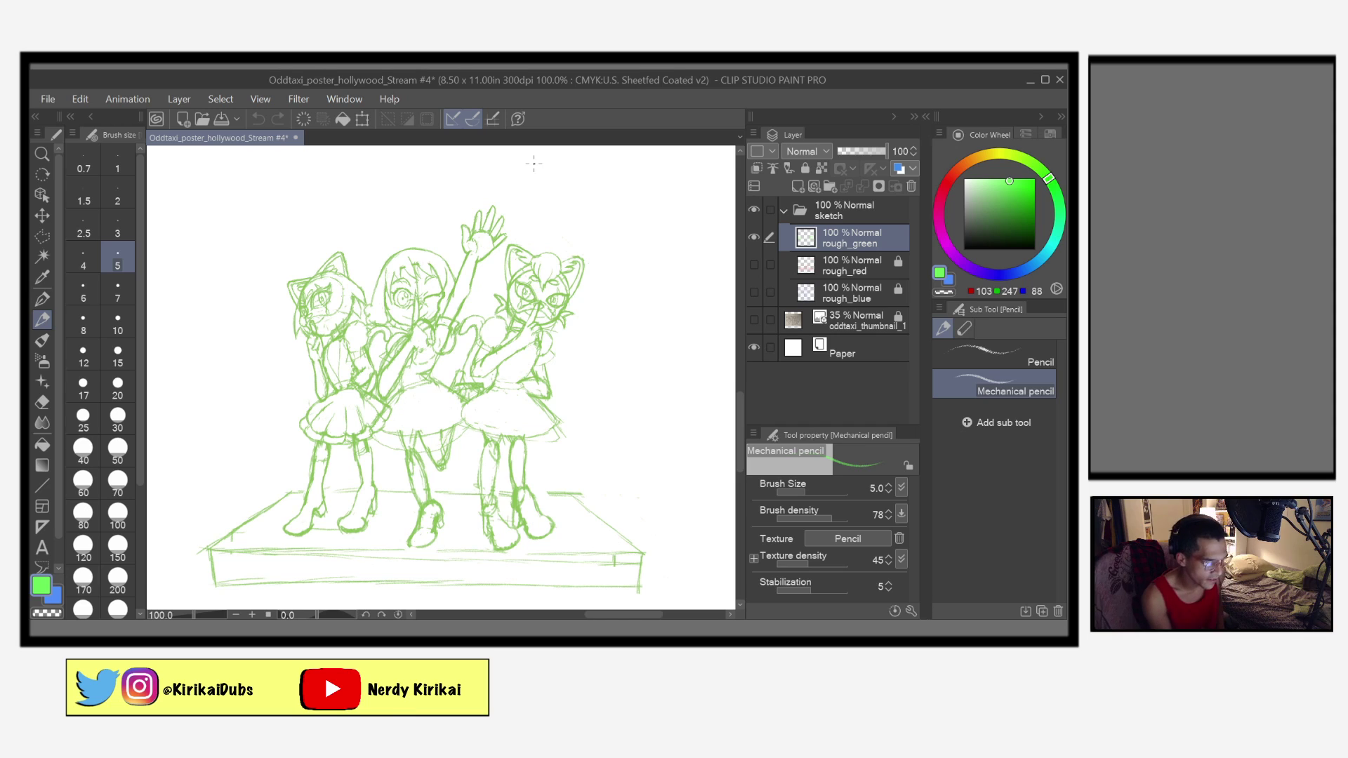
pyautogui.hotkey('ctrl', 's')
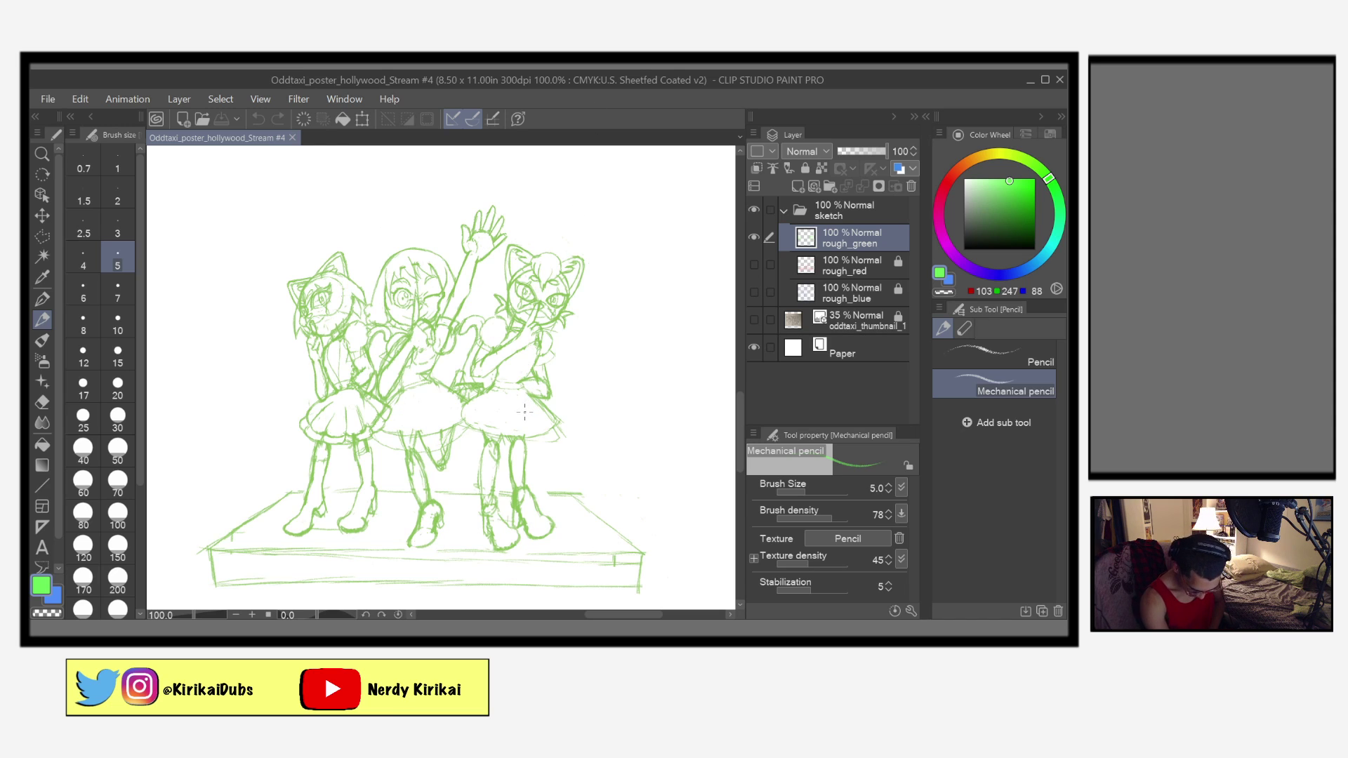
# Step: Sketch the pleat lines on the right cat girl's skirt on rough_green with the Mechanical pencil at brush size 4
pyautogui.scroll(2, 527, 415)
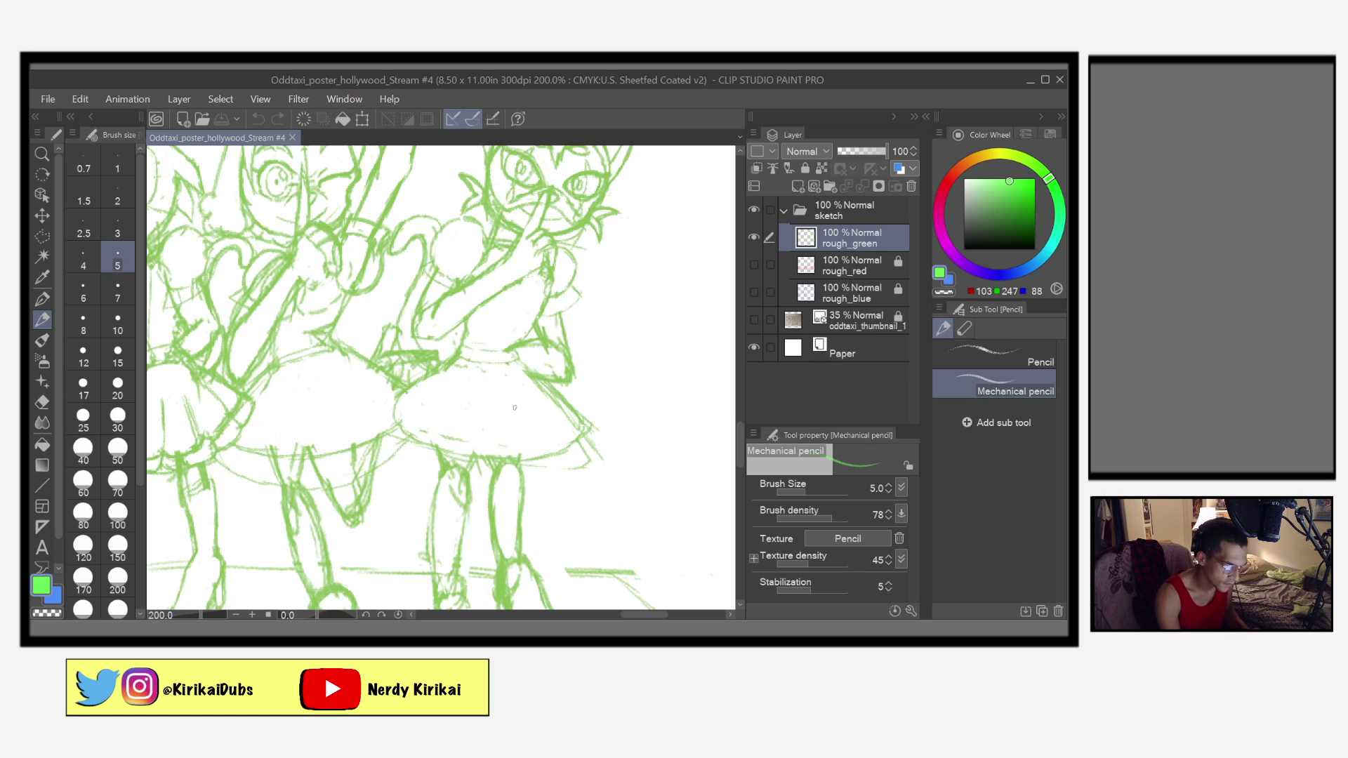
pyautogui.moveTo(435, 373); pyautogui.dragTo(417, 390)
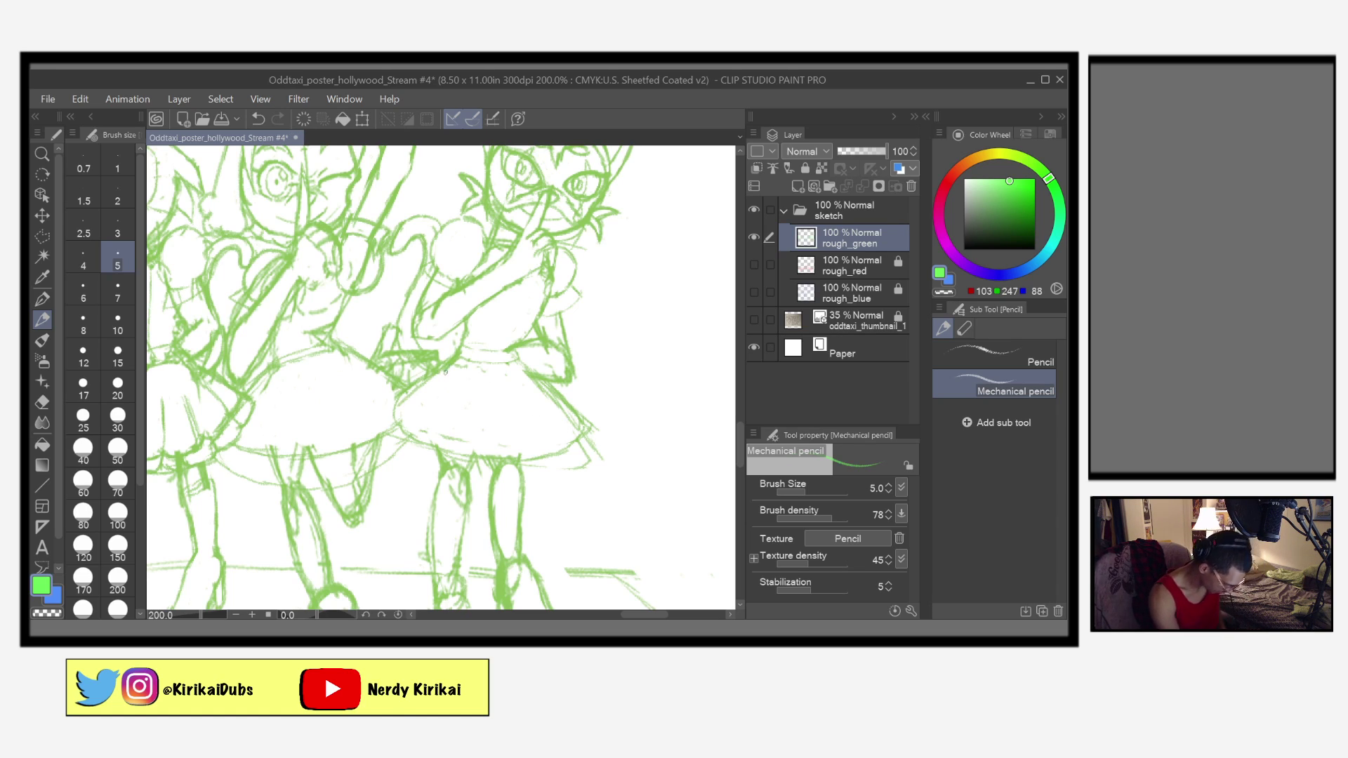
pyautogui.hotkey('ctrl', 'z')
pyautogui.press('[')
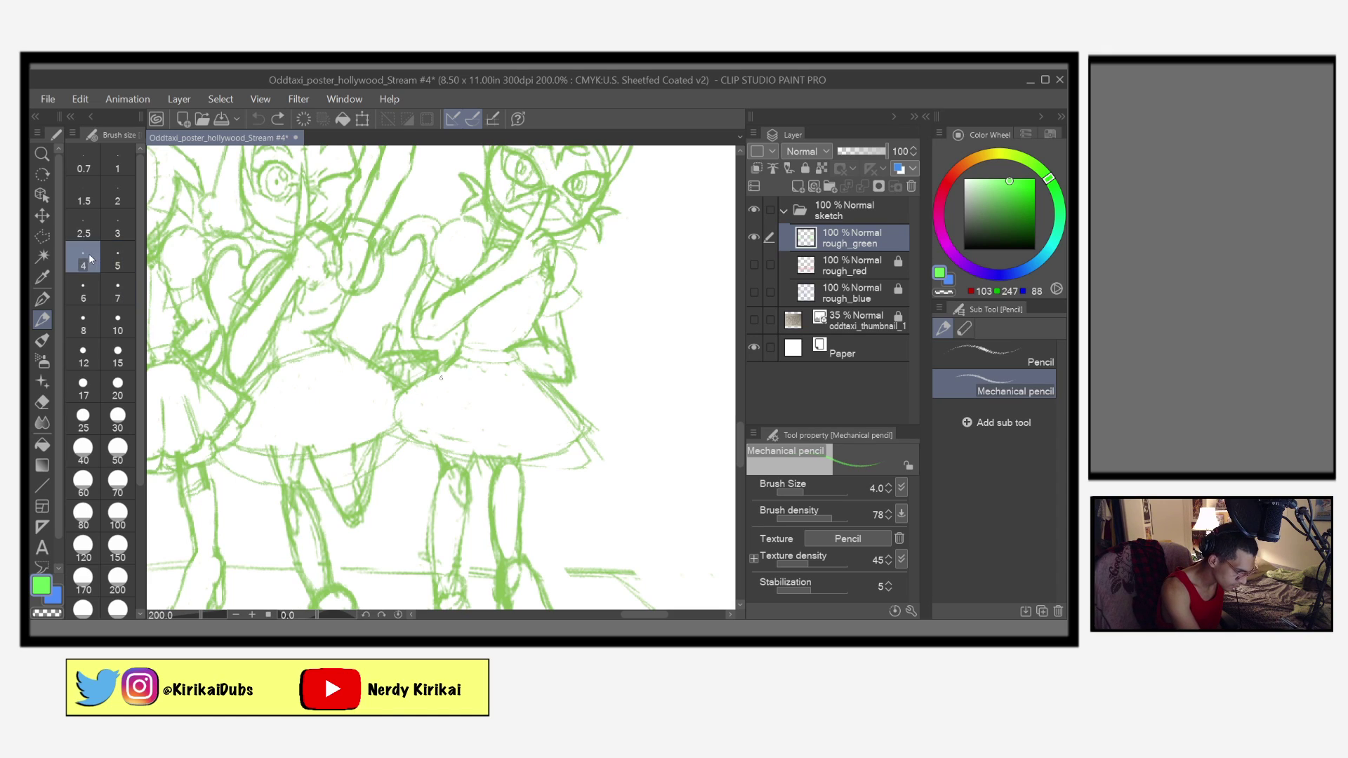
pyautogui.moveTo(462, 359); pyautogui.dragTo(430, 372)
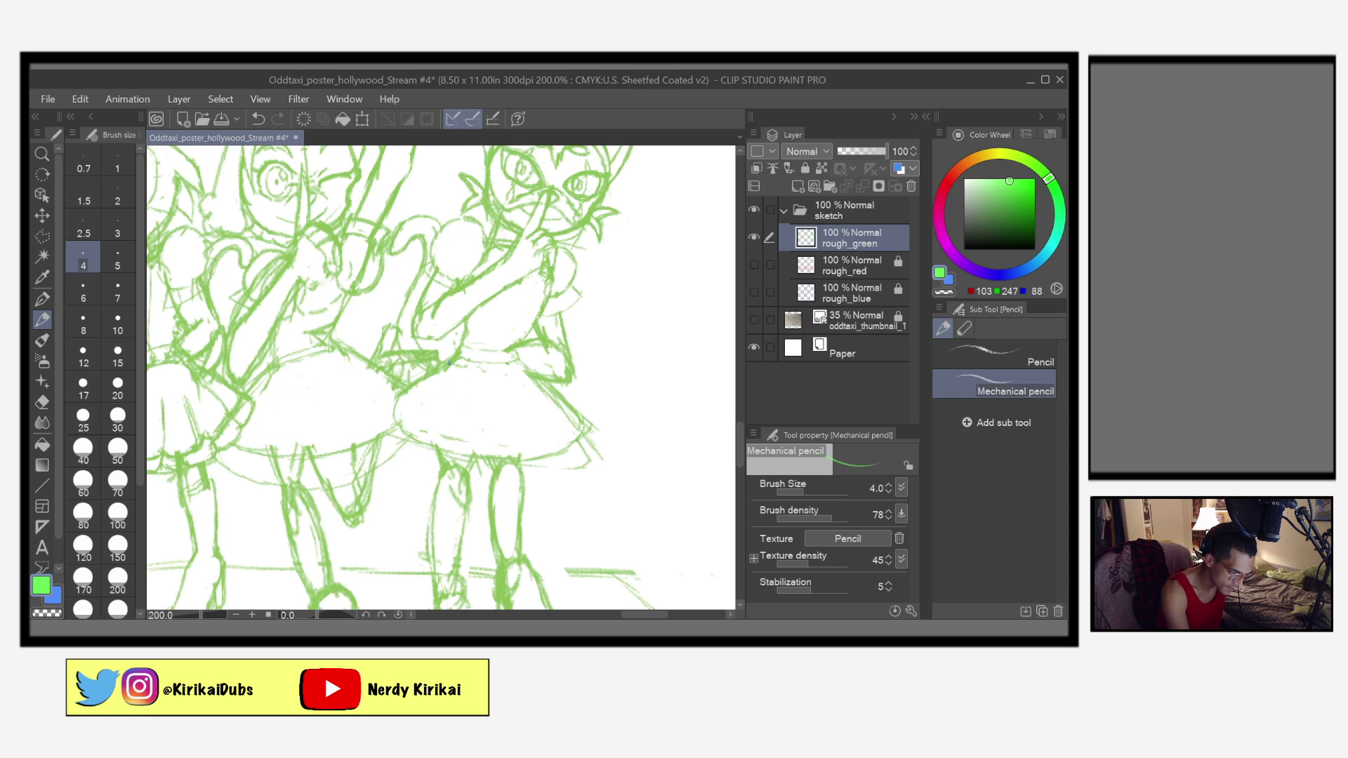
pyautogui.moveTo(445, 366); pyautogui.dragTo(424, 458)
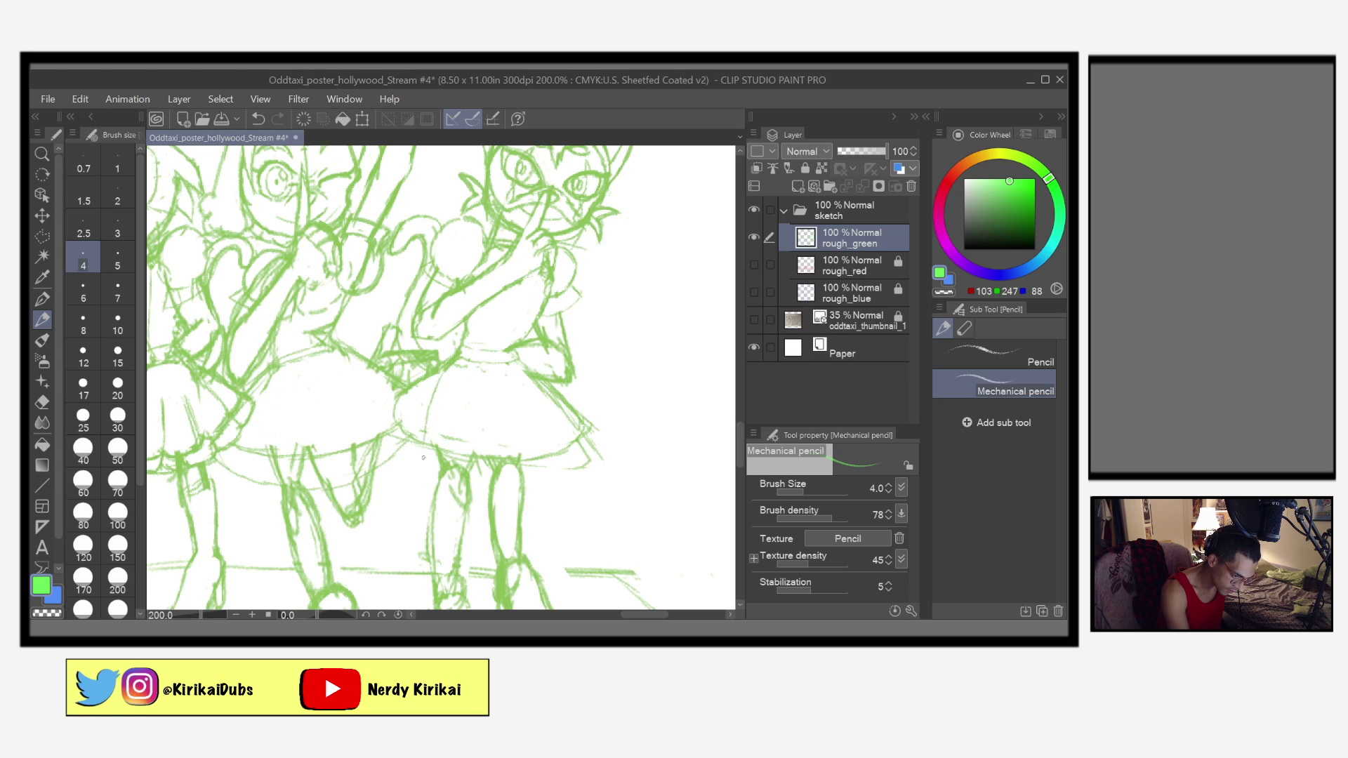
pyautogui.moveTo(438, 387); pyautogui.dragTo(436, 431)
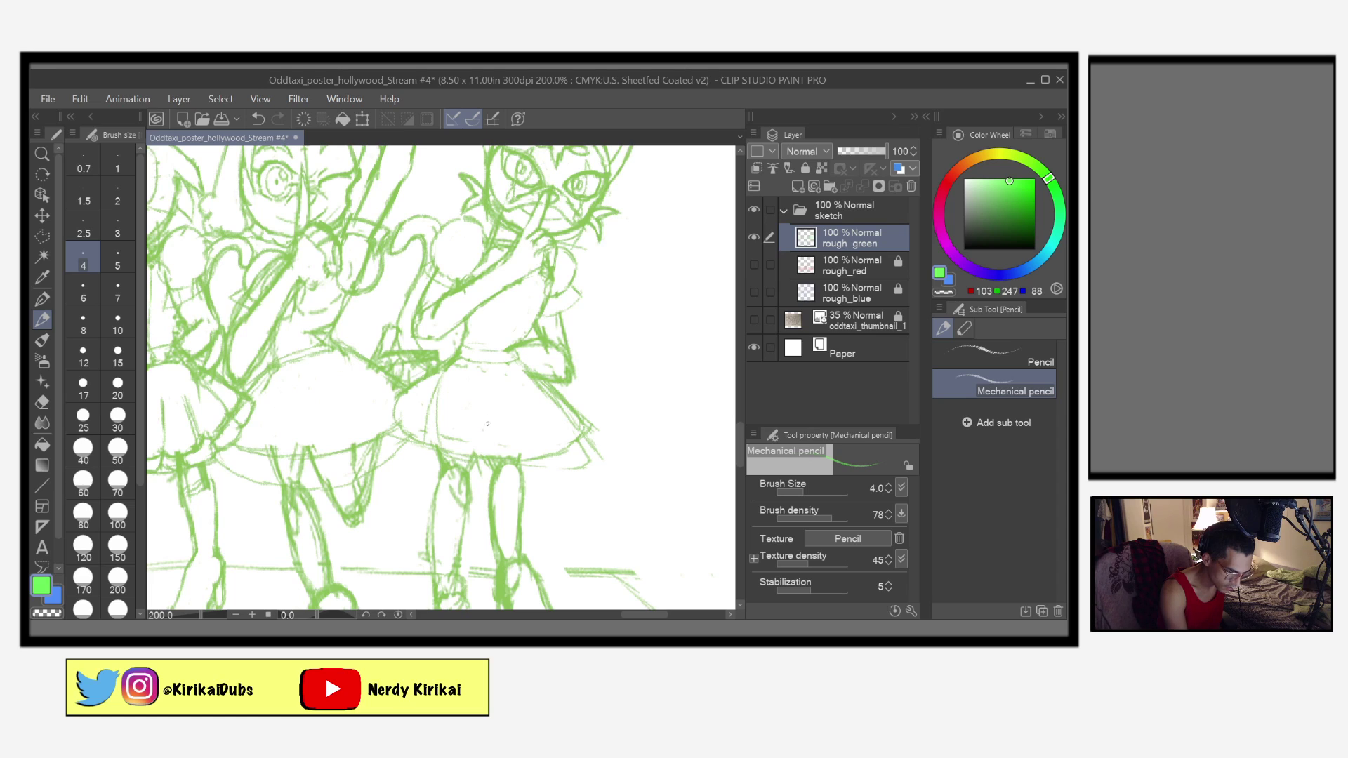
pyautogui.moveTo(458, 405); pyautogui.dragTo(476, 444)
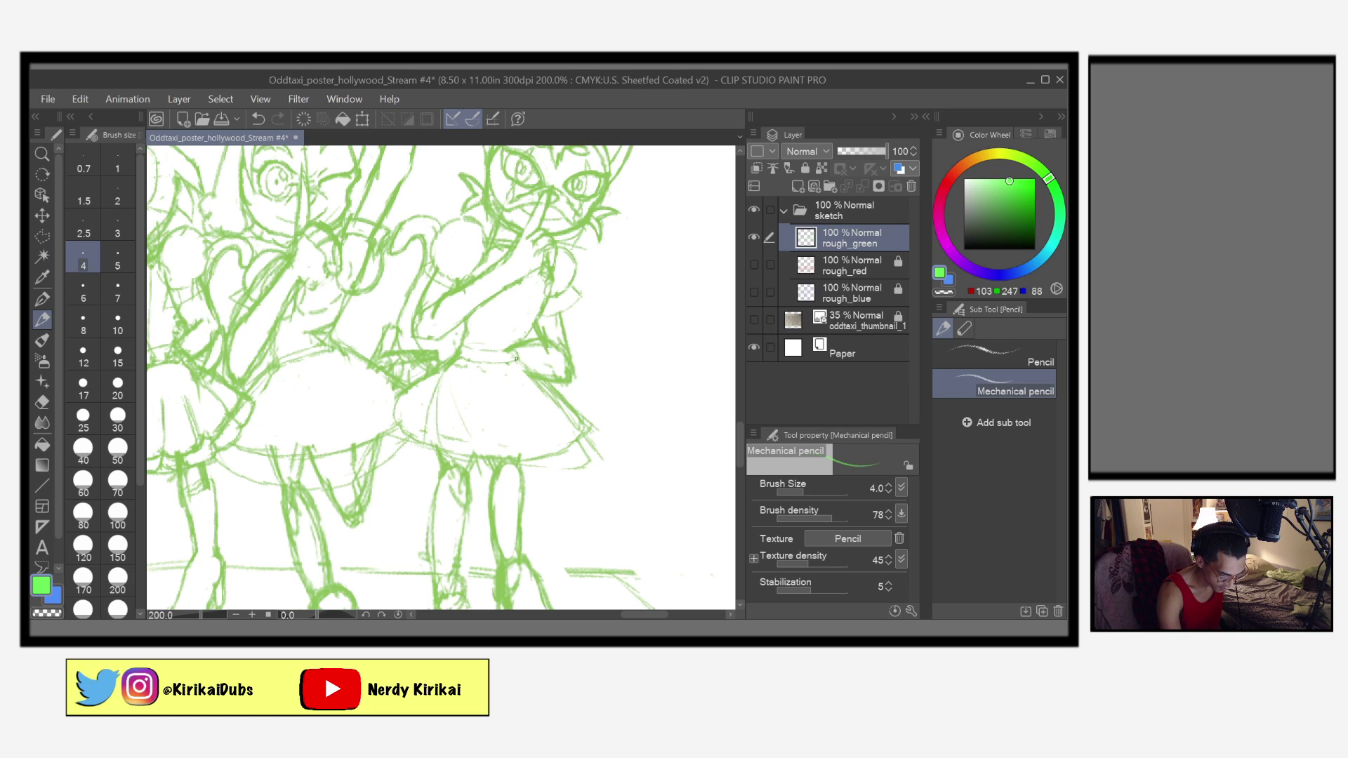
pyautogui.moveTo(536, 385); pyautogui.dragTo(564, 448)
pyautogui.moveTo(523, 375); pyautogui.dragTo(540, 452)
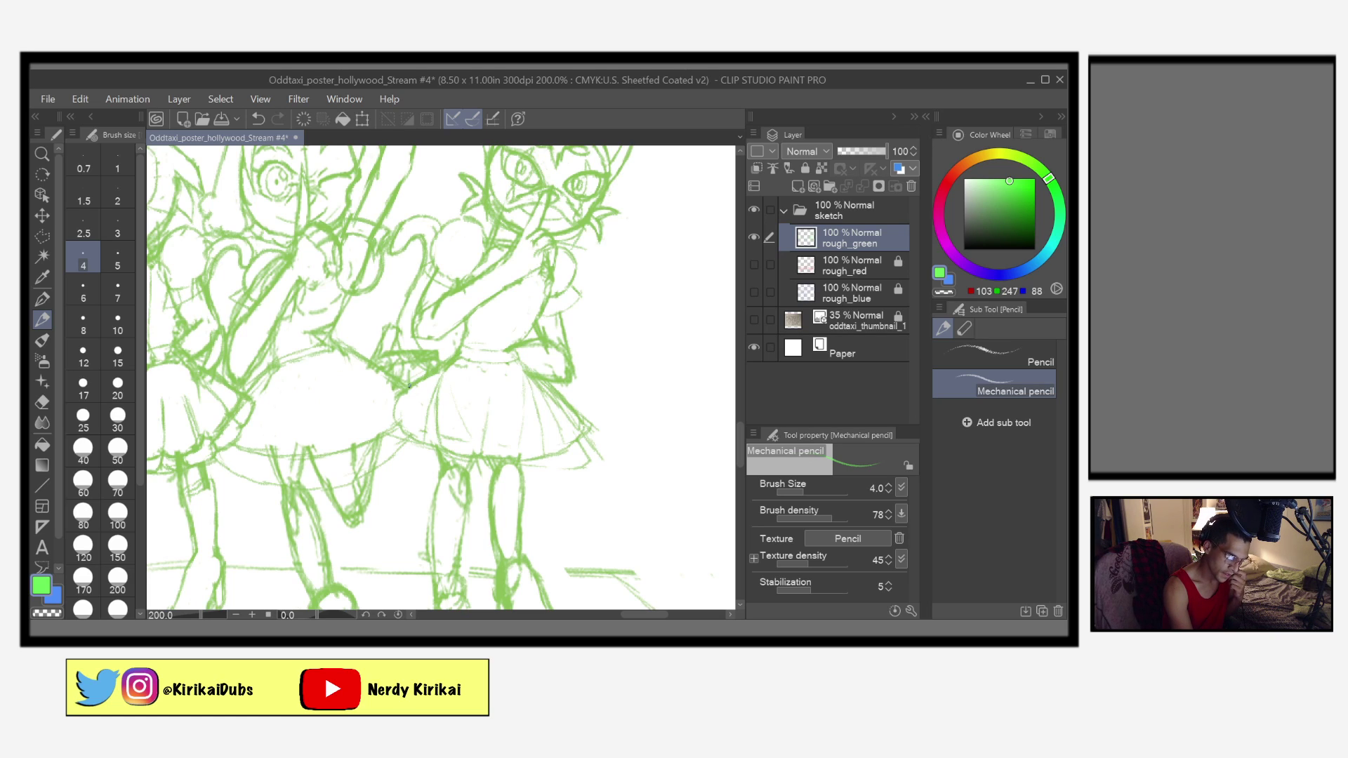
pyautogui.moveTo(398, 399); pyautogui.dragTo(397, 422)
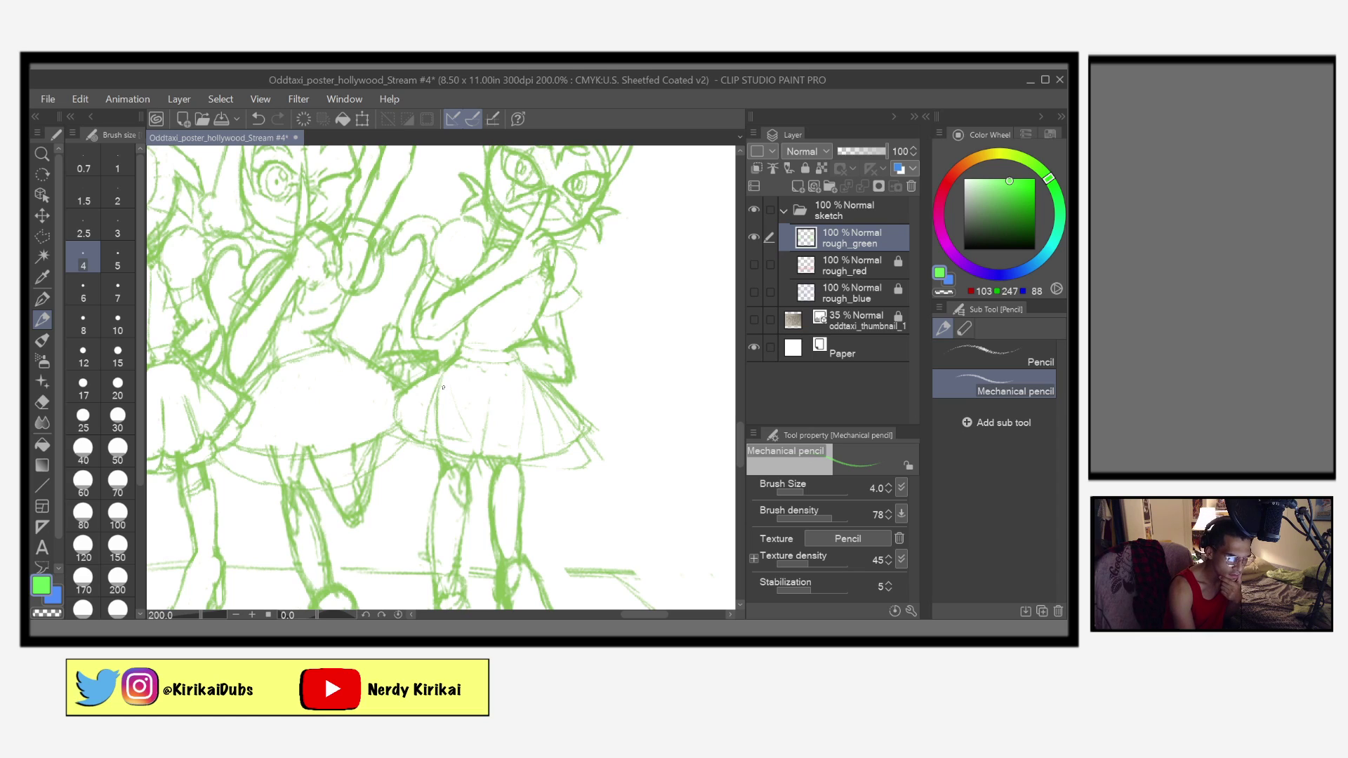
# Step: Clean up the left pleat line near the waist of the right cat girl's skirt with the Hard eraser and save the file
pyautogui.press('e')
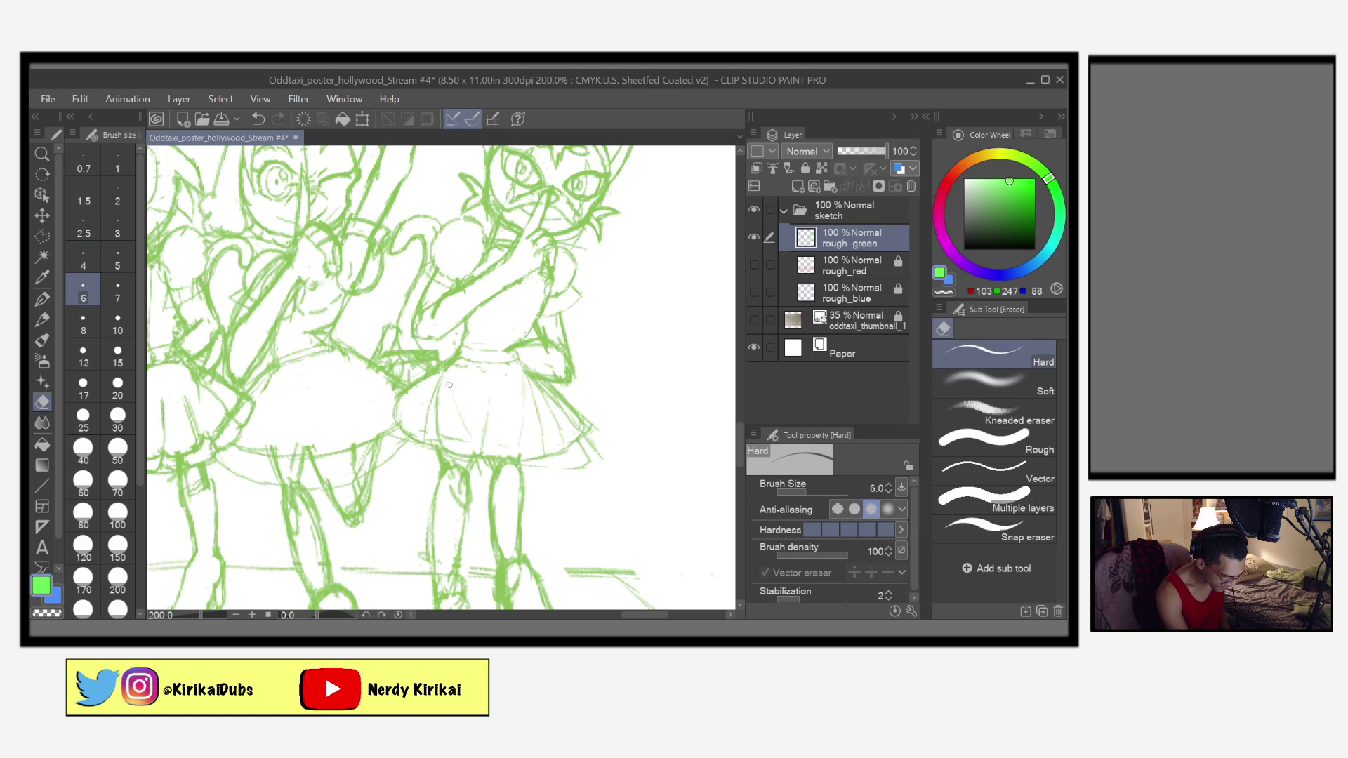
pyautogui.moveTo(436, 386)
pyautogui.mouseDown()
pyautogui.moveTo(437, 413)
pyautogui.moveTo(438, 397)
pyautogui.mouseUp()
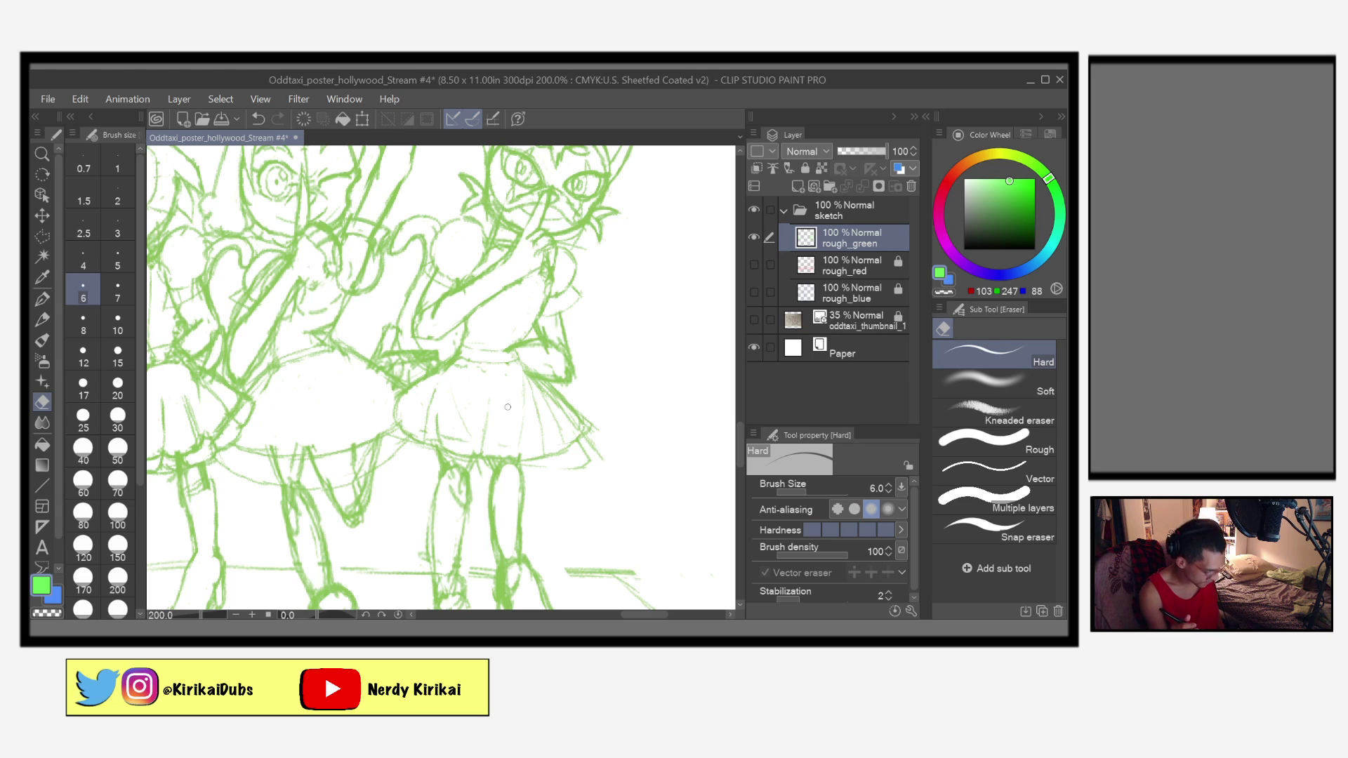
pyautogui.hotkey('ctrl', 's')
# Step: Erase stray lines around the right cat girl's skirt hem with the Hard eraser at size 10, and return to the Mechanical pencil
pyautogui.moveTo(629, 506); pyautogui.dragTo(606, 562)
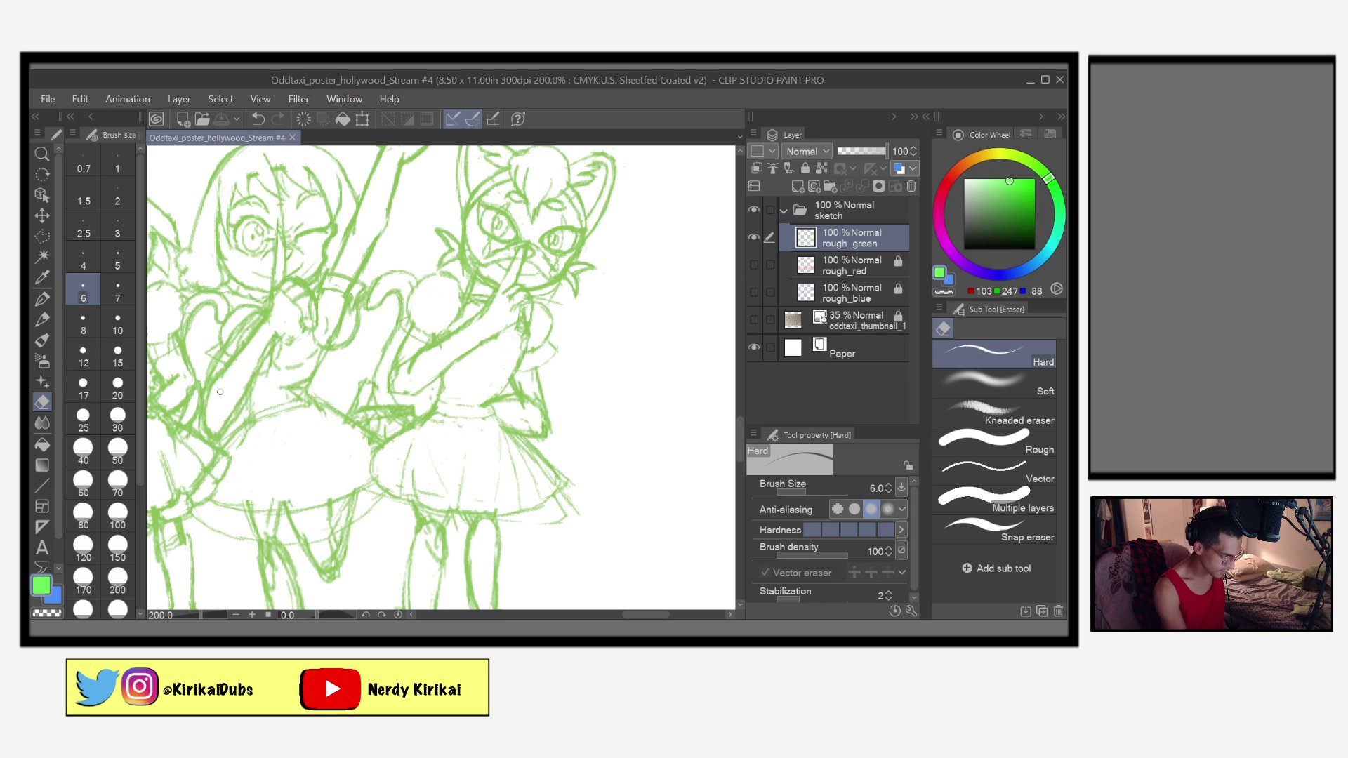
pyautogui.click(91, 323)
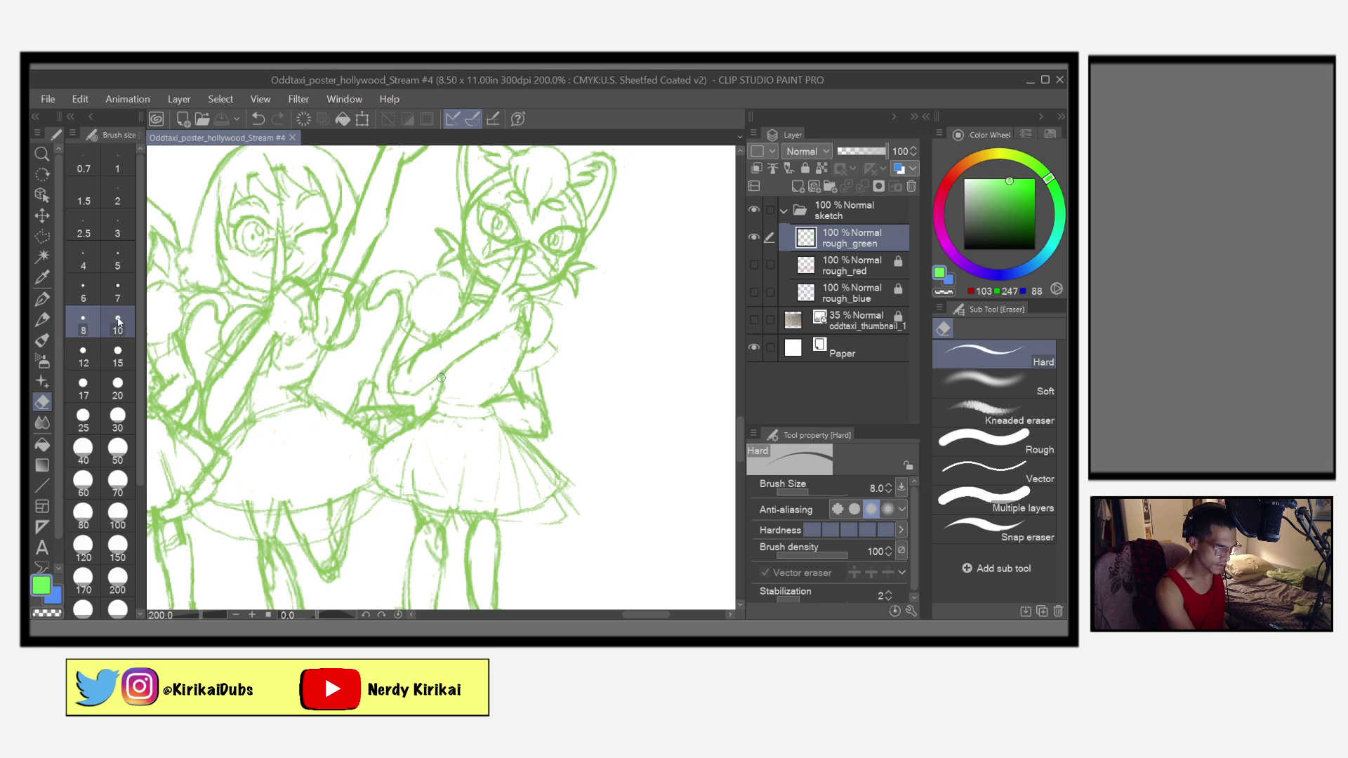
pyautogui.click(117, 324)
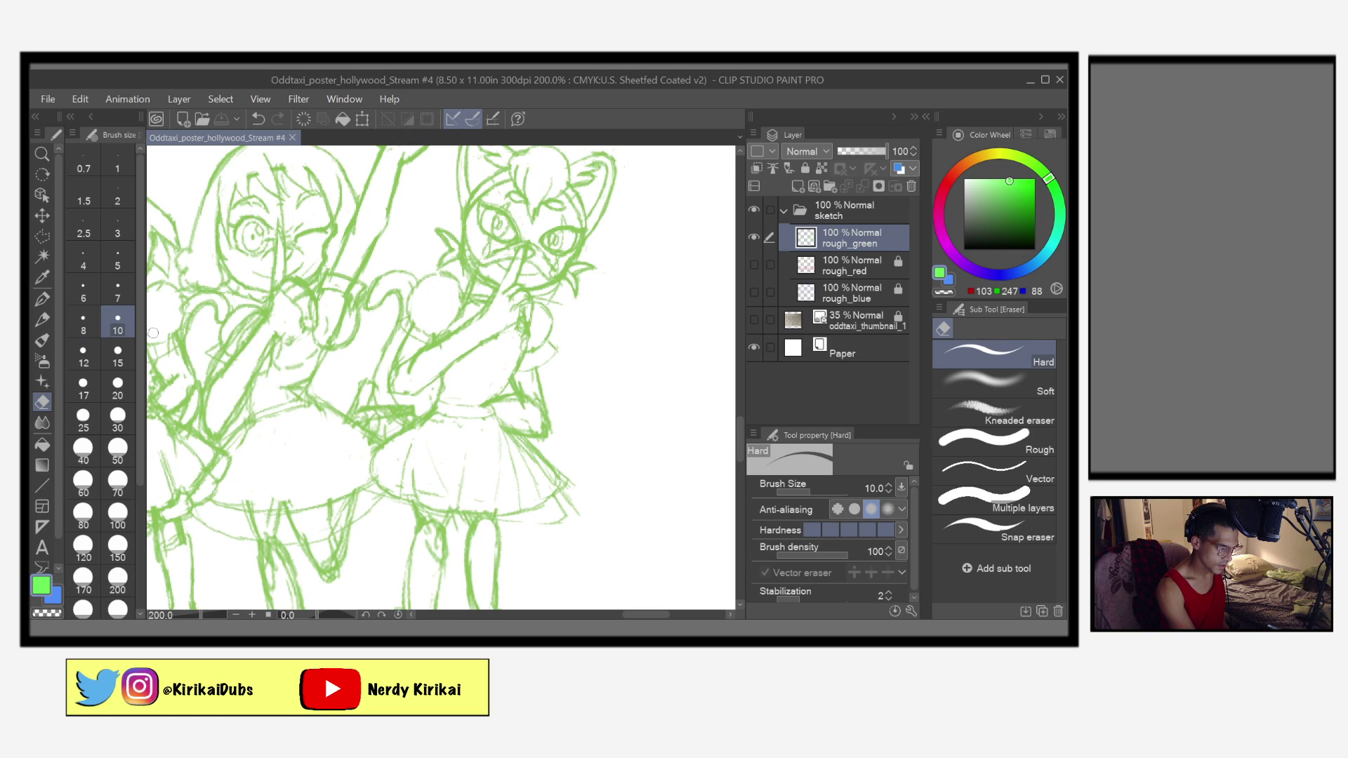
pyautogui.moveTo(575, 501)
pyautogui.mouseDown()
pyautogui.moveTo(566, 522)
pyautogui.moveTo(506, 524)
pyautogui.mouseUp()
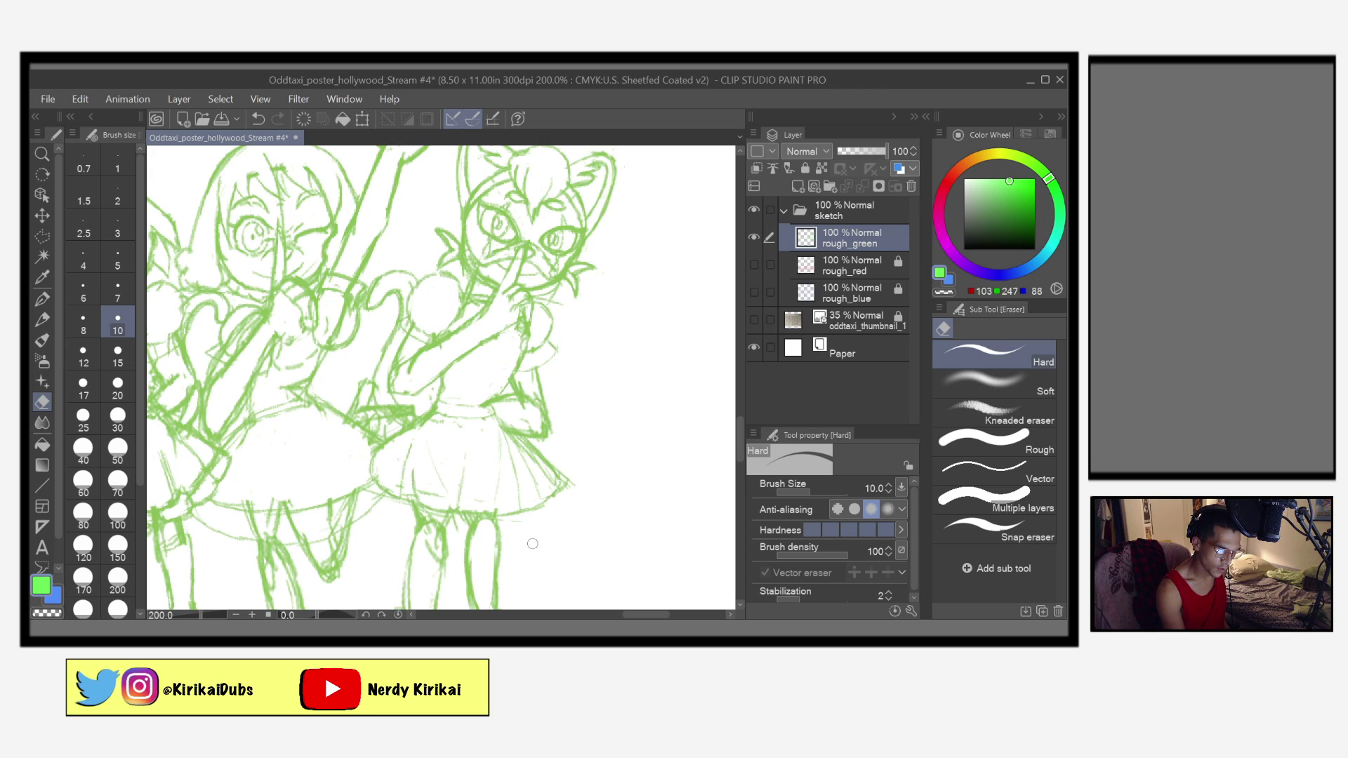
pyautogui.moveTo(548, 544); pyautogui.dragTo(609, 550)
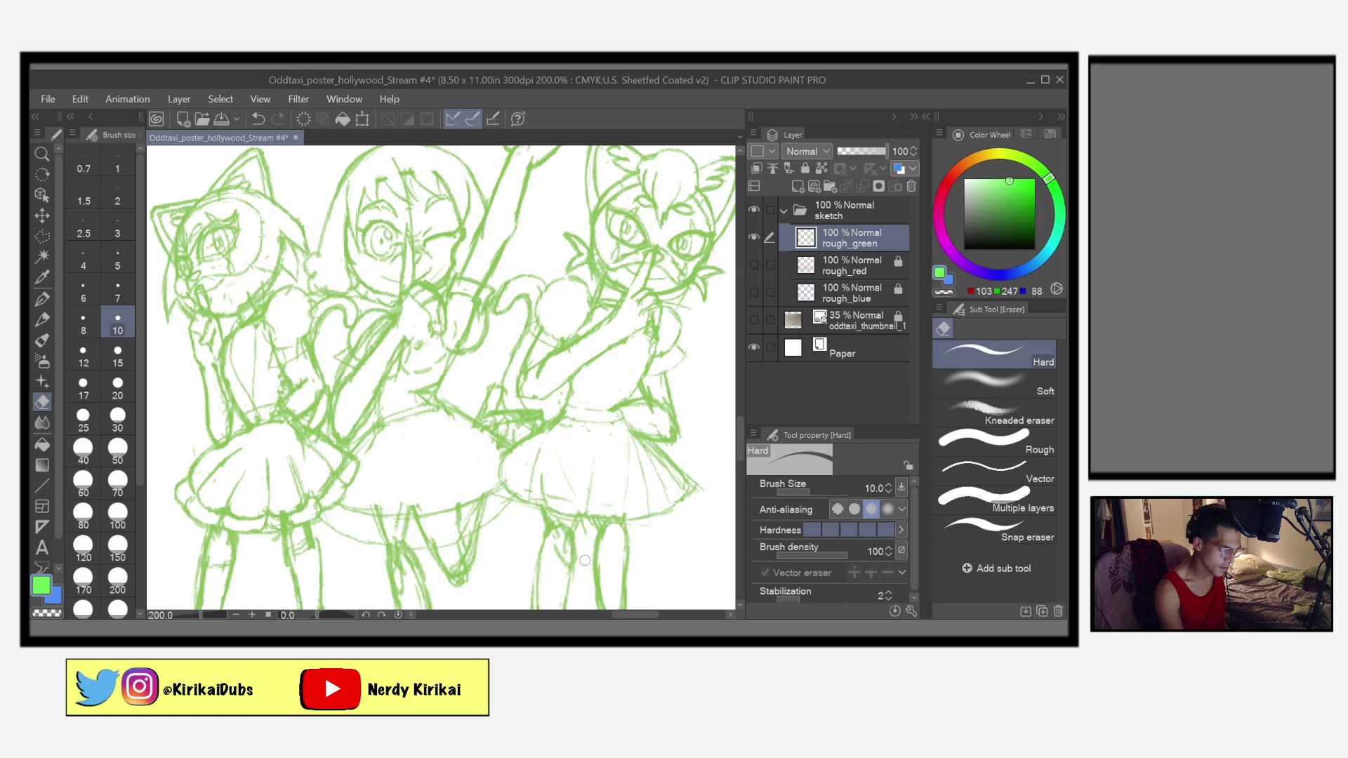
pyautogui.click(40, 319)
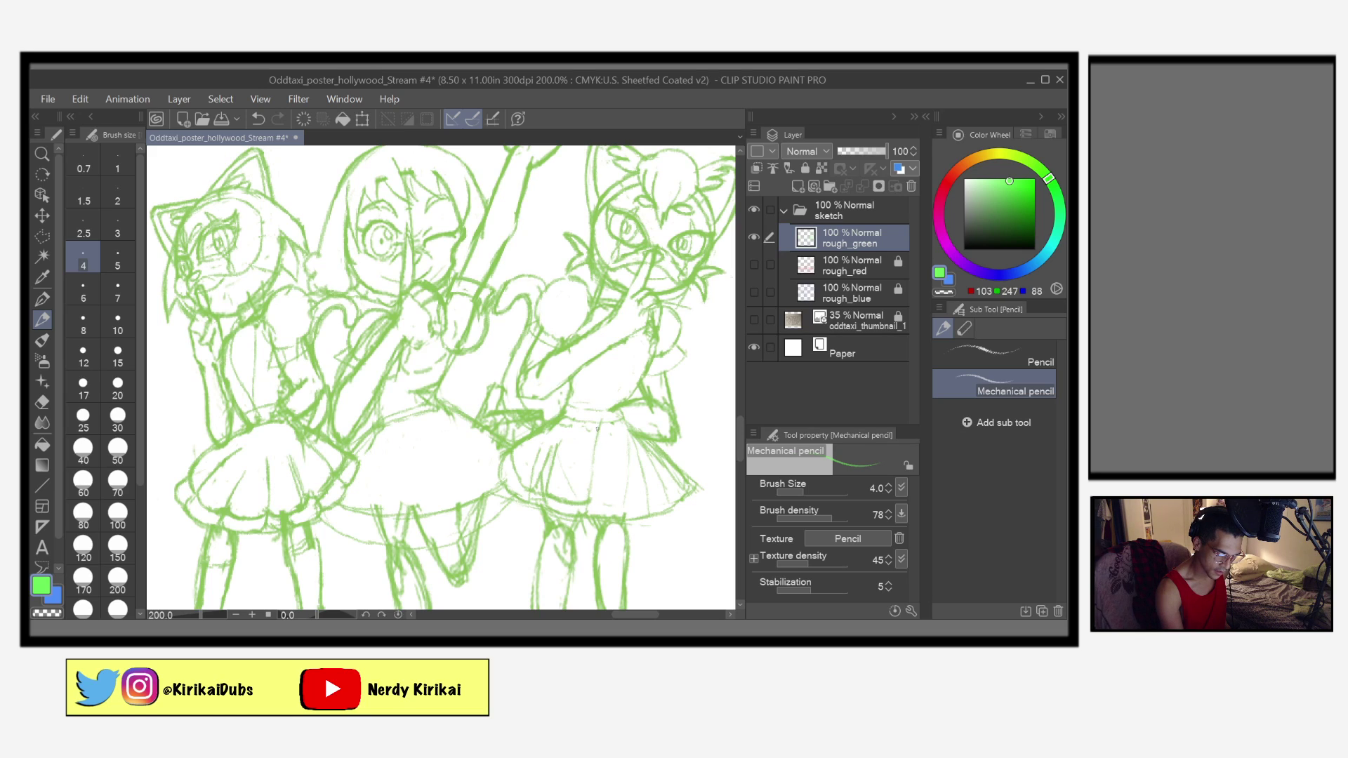
pyautogui.moveTo(598, 429); pyautogui.dragTo(600, 482)
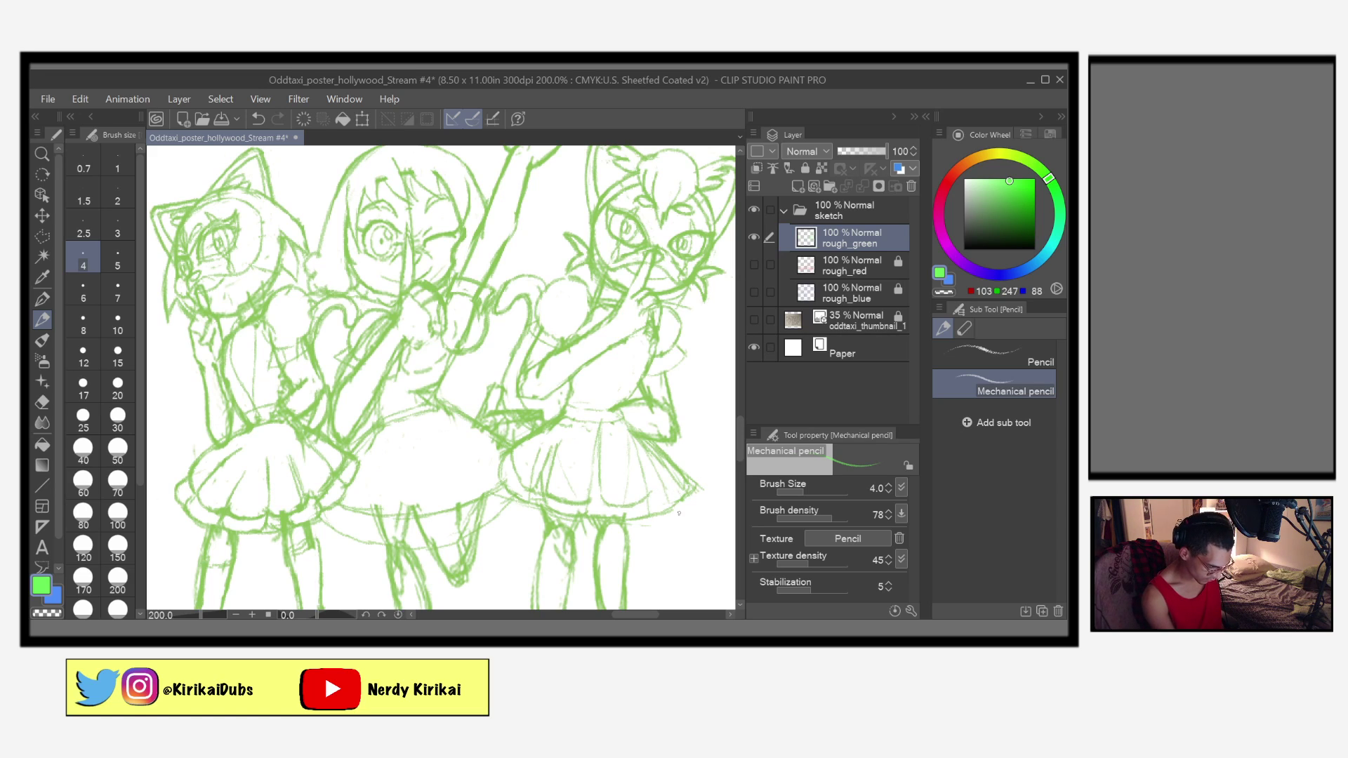
pyautogui.hotkey('ctrl', 'z')
pyautogui.hotkey('ctrl', 'z')
pyautogui.hotkey('ctrl', 'z')
pyautogui.hotkey('ctrl', 'z')
pyautogui.hotkey('ctrl', 'z')
pyautogui.hotkey('ctrl', 'z')
pyautogui.hotkey('ctrl', 'z')
pyautogui.hotkey('ctrl', 'z')
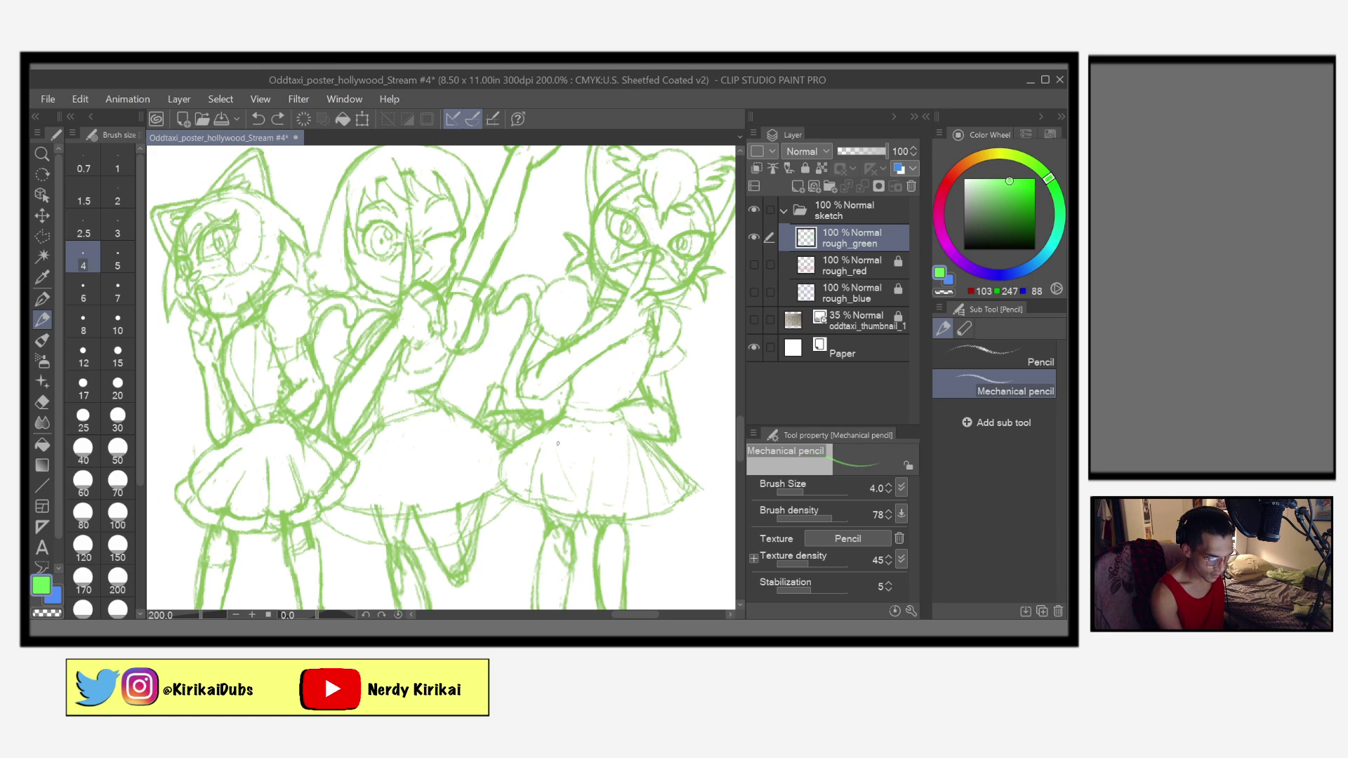
# Step: Sketch more waist, outline and pleat lines on the right cat girl's skirt with the Mechanical pencil at size 4, and undo the last stroke
pyautogui.moveTo(565, 412); pyautogui.dragTo(553, 418)
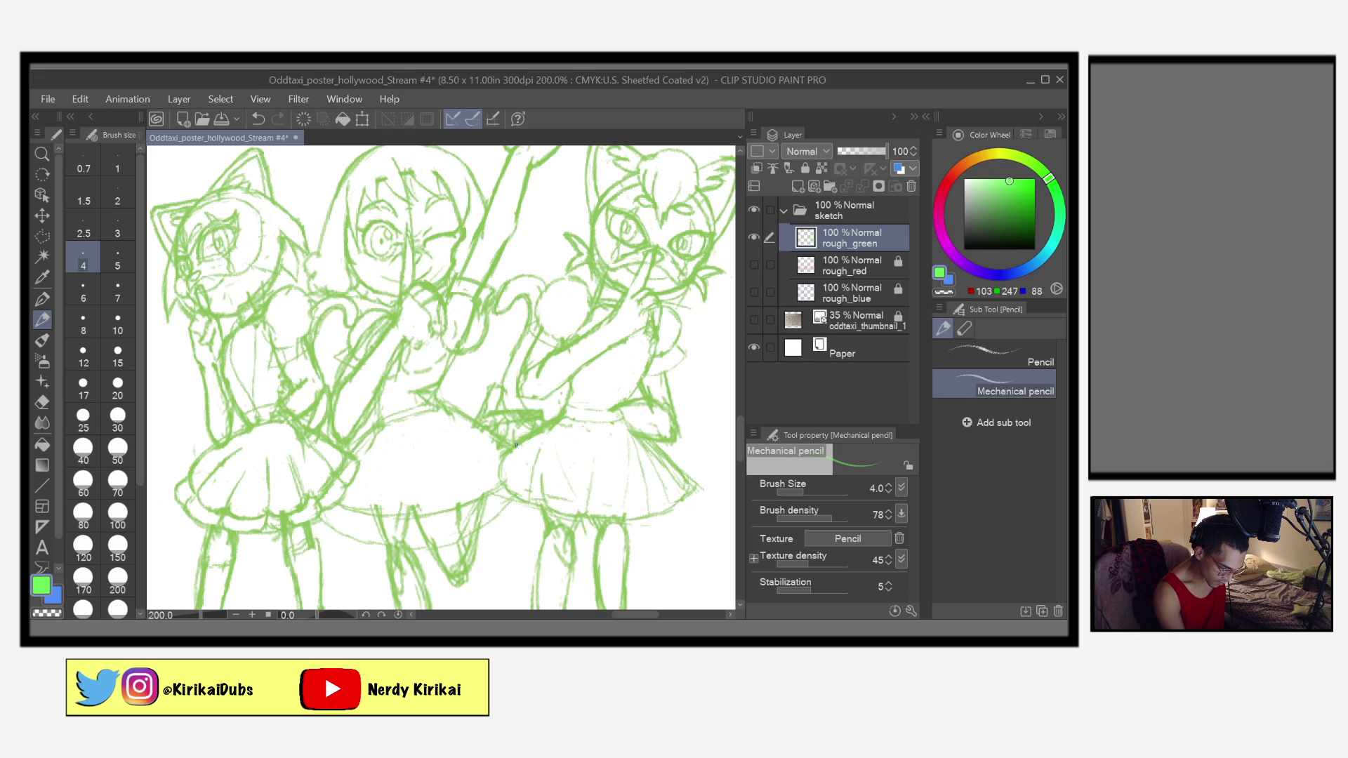
pyautogui.moveTo(515, 446)
pyautogui.mouseDown()
pyautogui.moveTo(528, 480)
pyautogui.moveTo(562, 499)
pyautogui.moveTo(543, 490)
pyautogui.moveTo(587, 503)
pyautogui.moveTo(688, 473)
pyautogui.mouseUp()
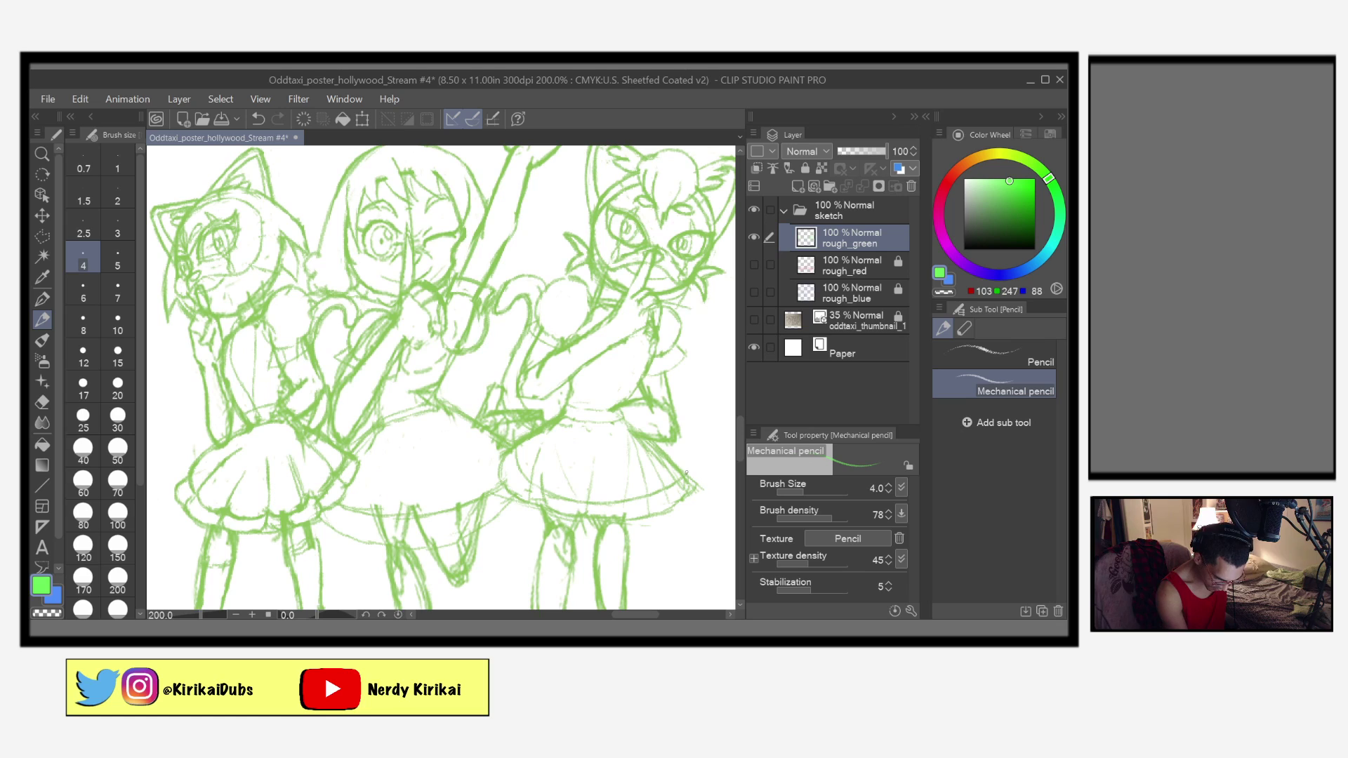
pyautogui.moveTo(628, 414); pyautogui.dragTo(684, 465)
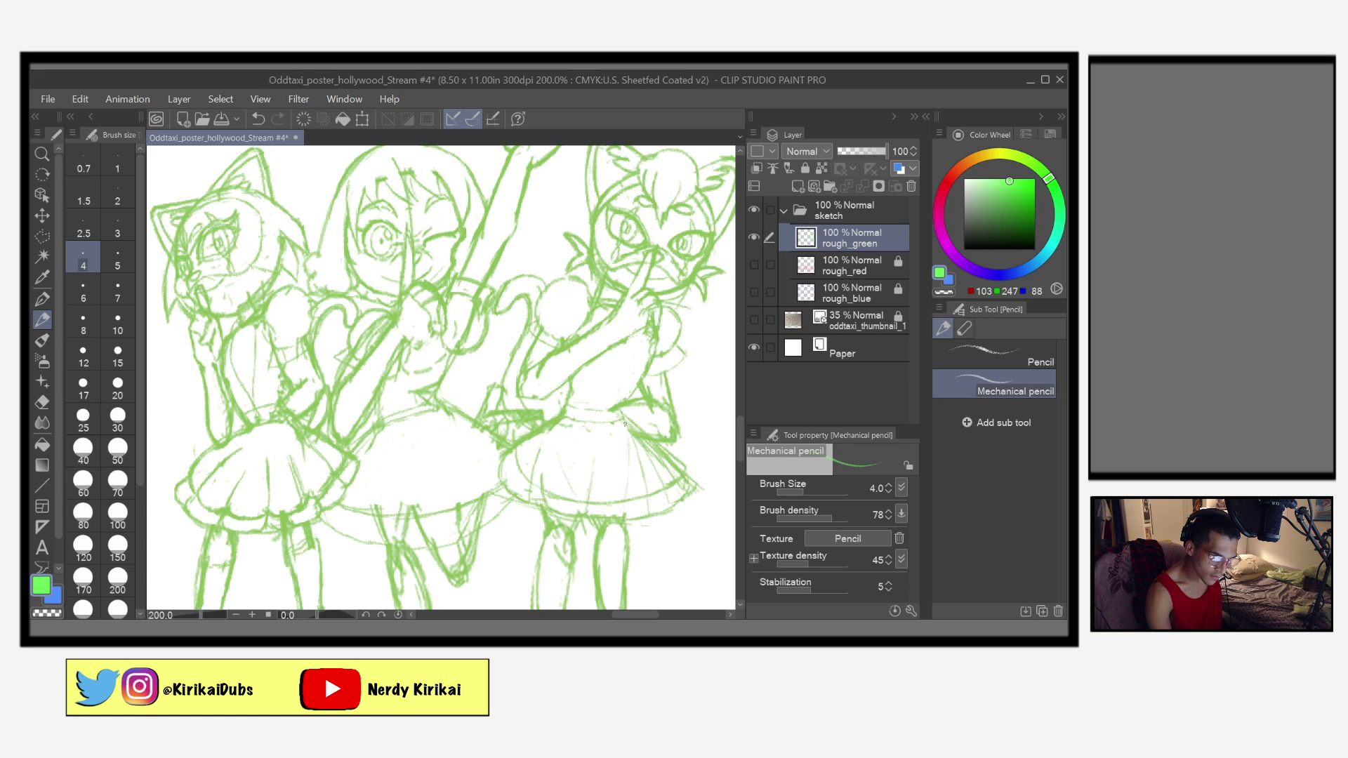
pyautogui.moveTo(630, 439); pyautogui.dragTo(645, 486)
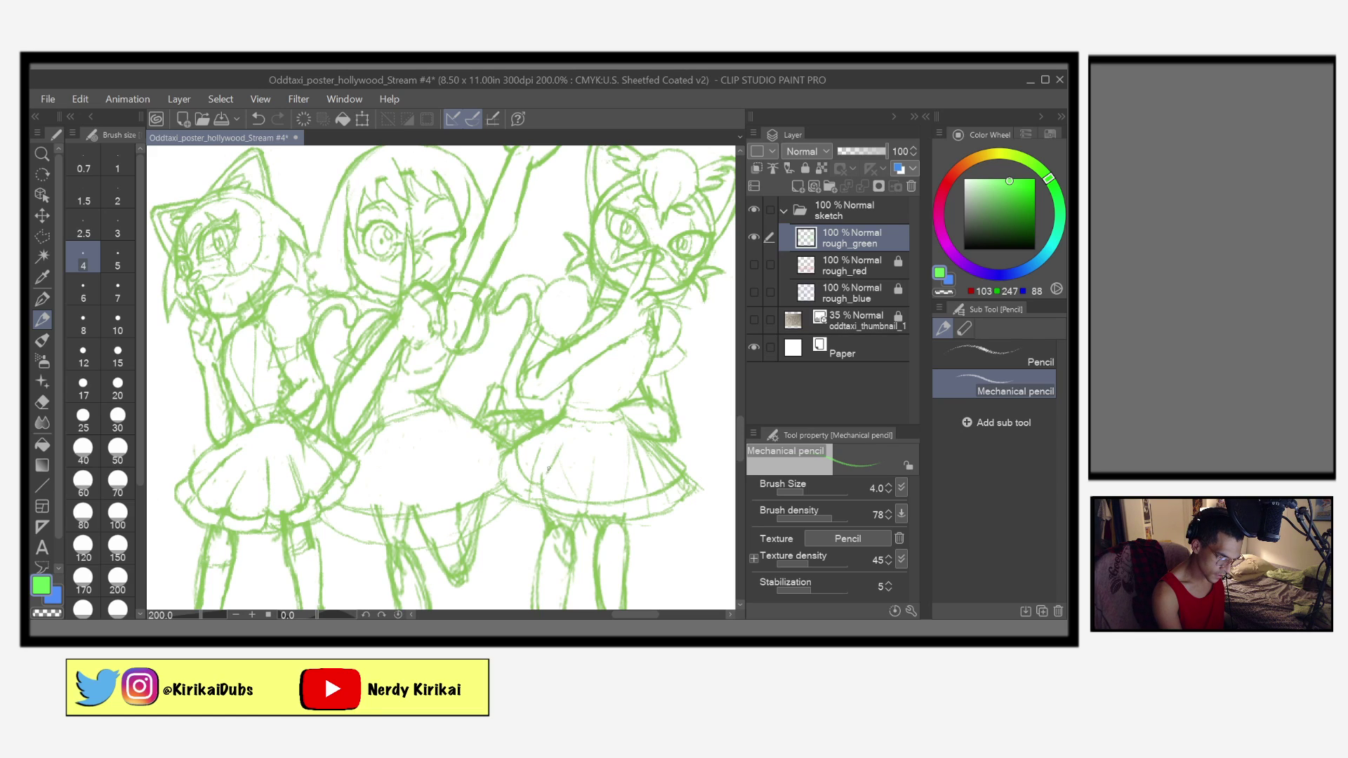
pyautogui.hotkey('ctrl', 'z')
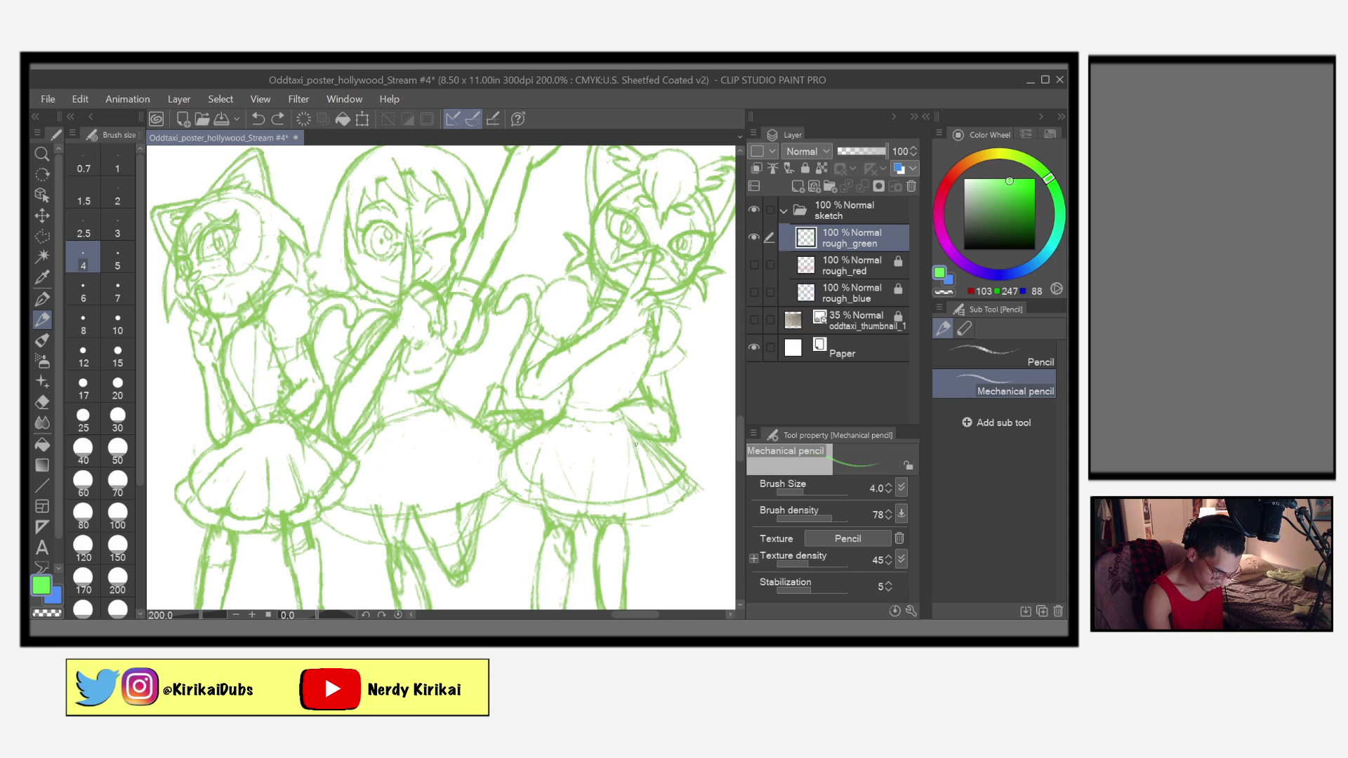
# Step: Undo the latest strokes, redraw fold lines near the waist and outer edge of the right cat girl's skirt, and save the file
pyautogui.click(692, 483)
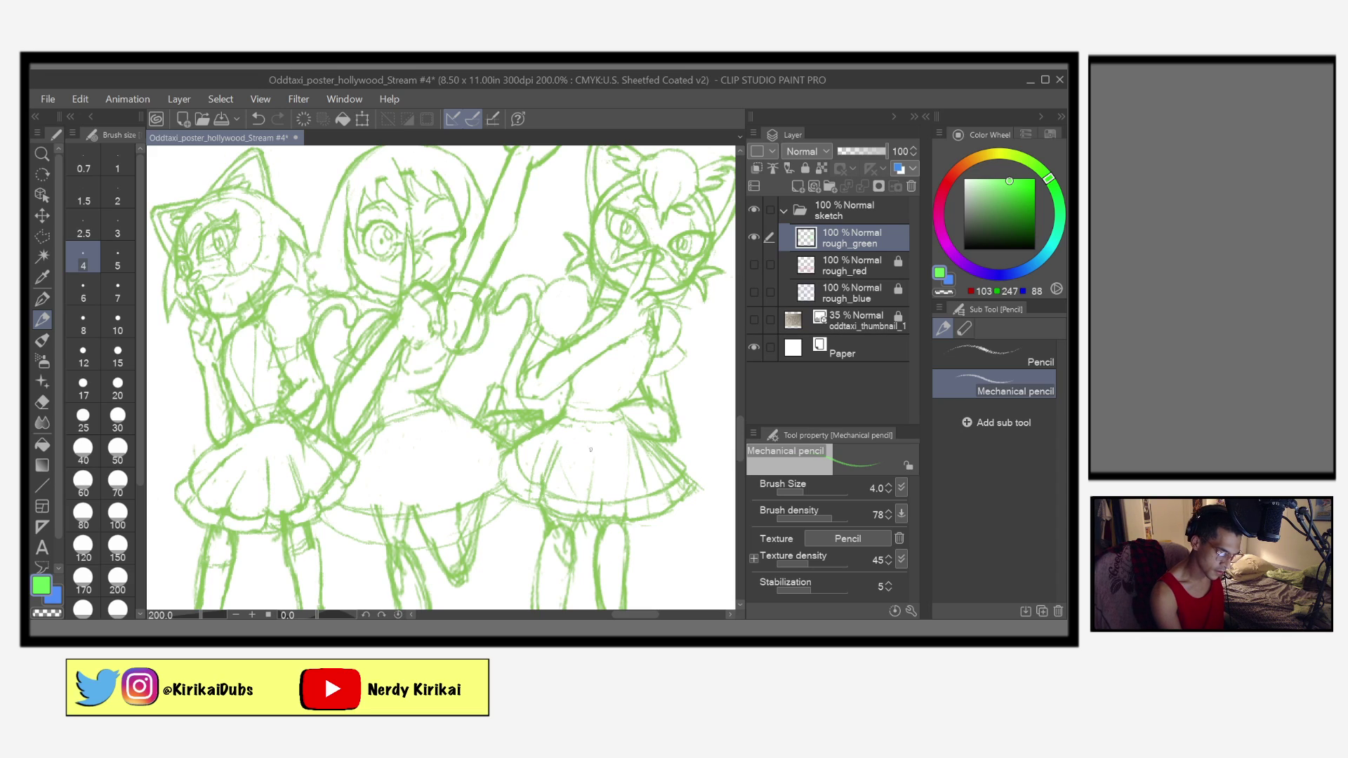
pyautogui.hotkey('ctrl', 'z')
pyautogui.hotkey('ctrl', 'z')
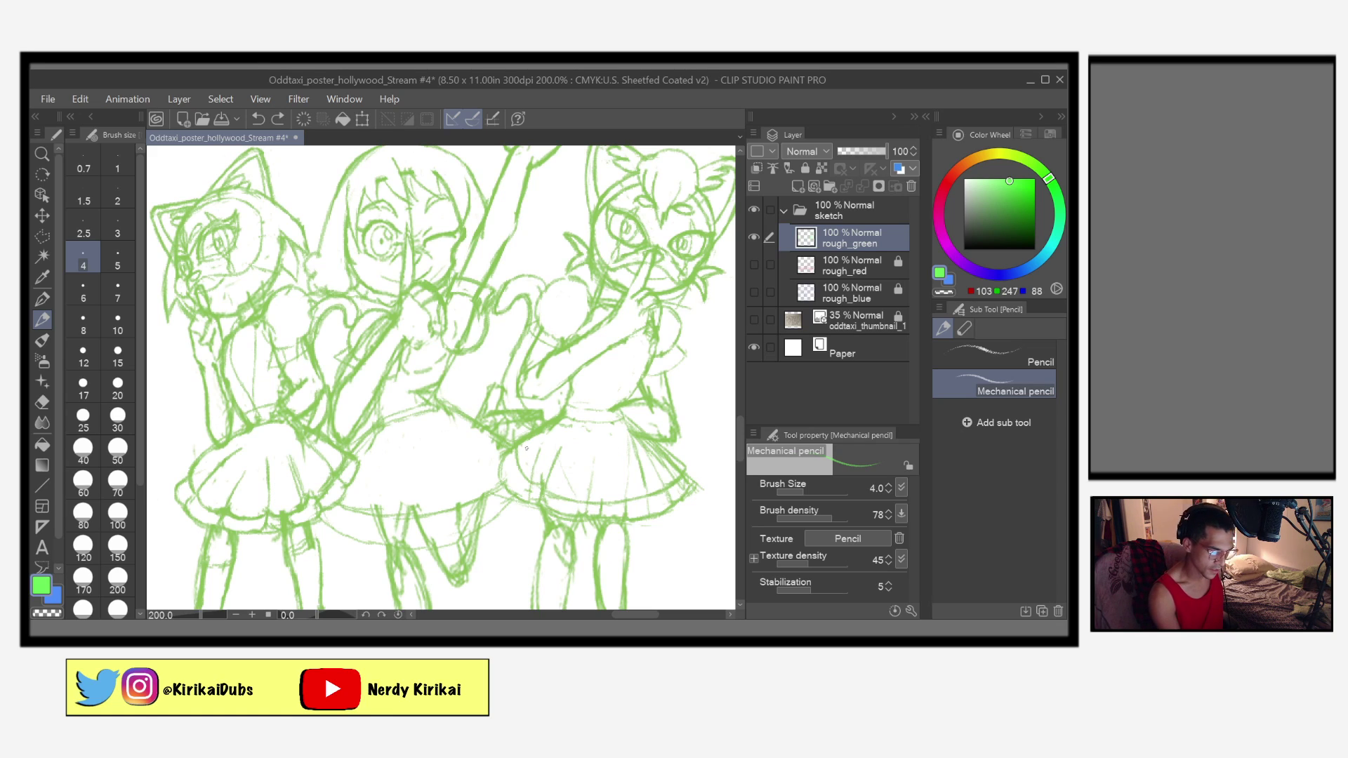
pyautogui.moveTo(517, 444); pyautogui.dragTo(558, 432)
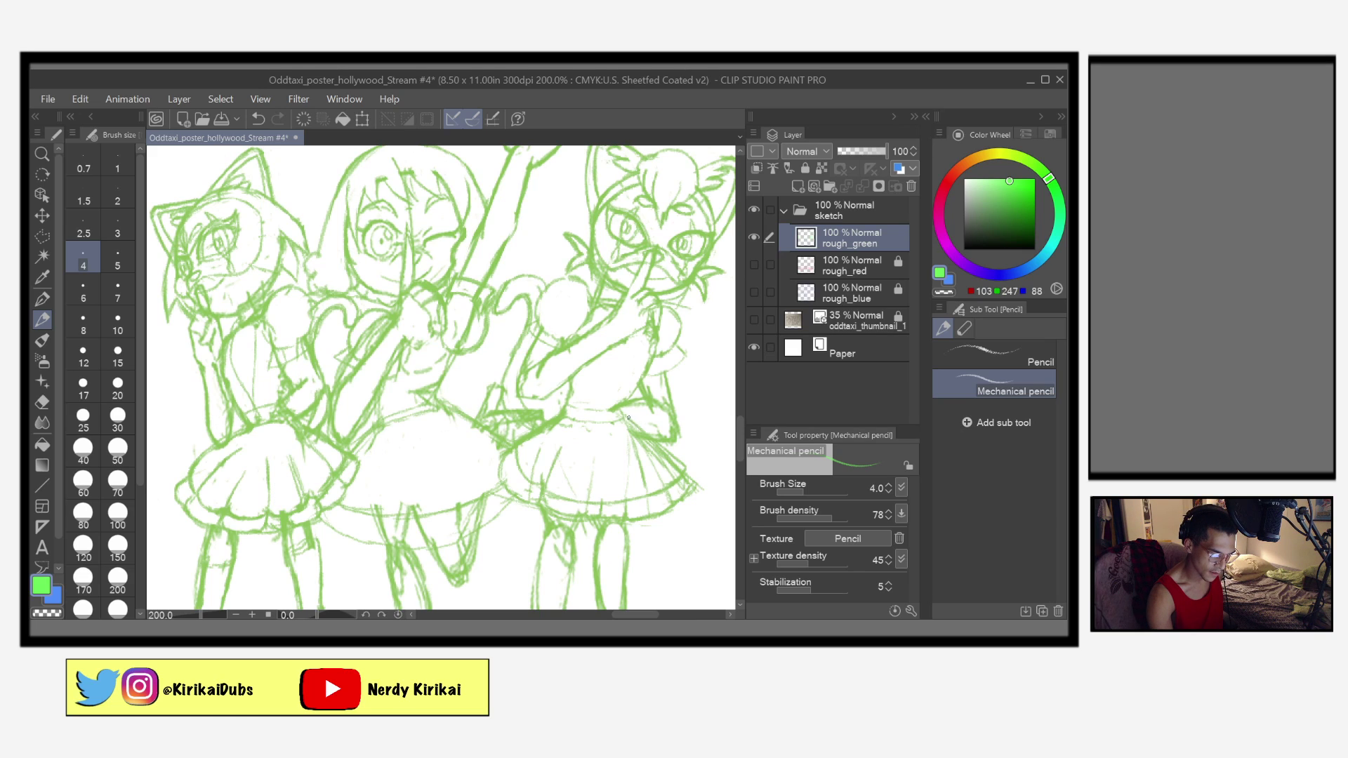
pyautogui.moveTo(660, 448); pyautogui.dragTo(682, 468)
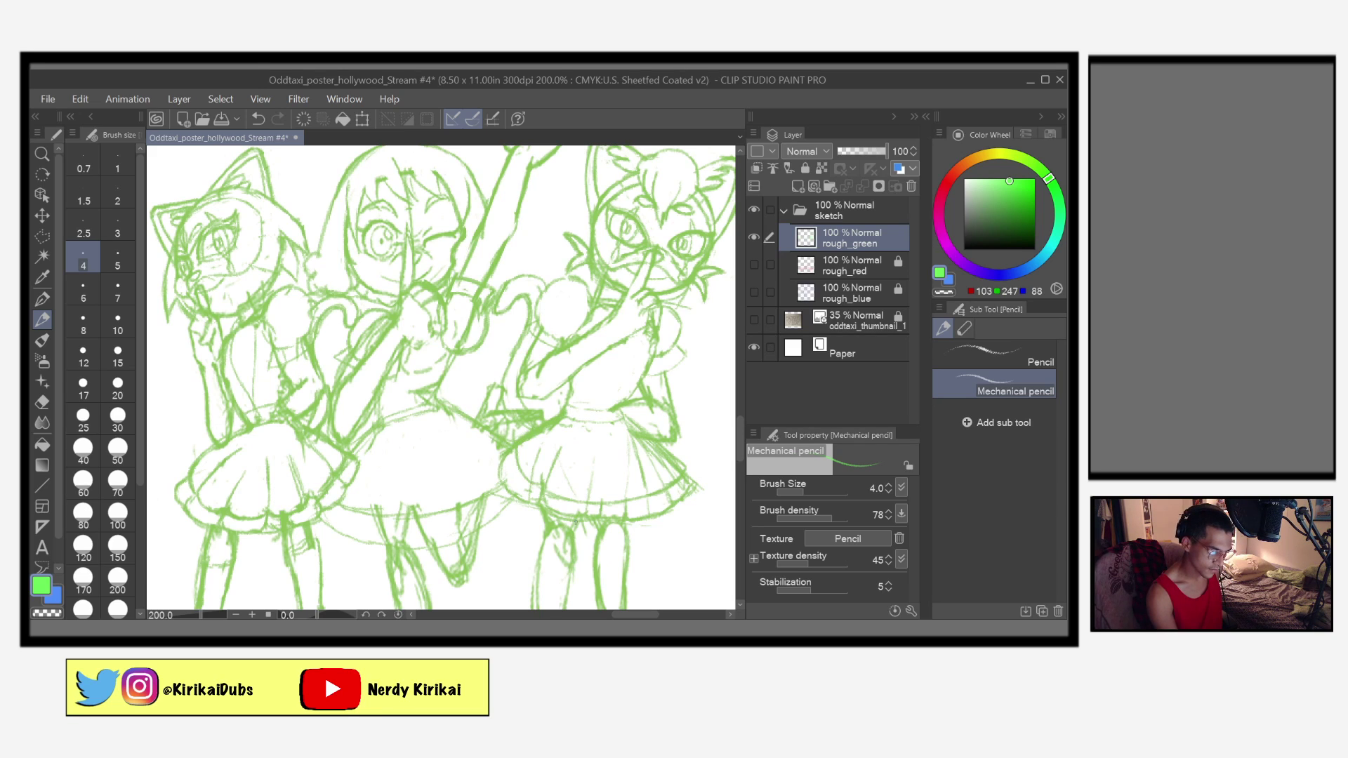
pyautogui.hotkey('ctrl', 's')
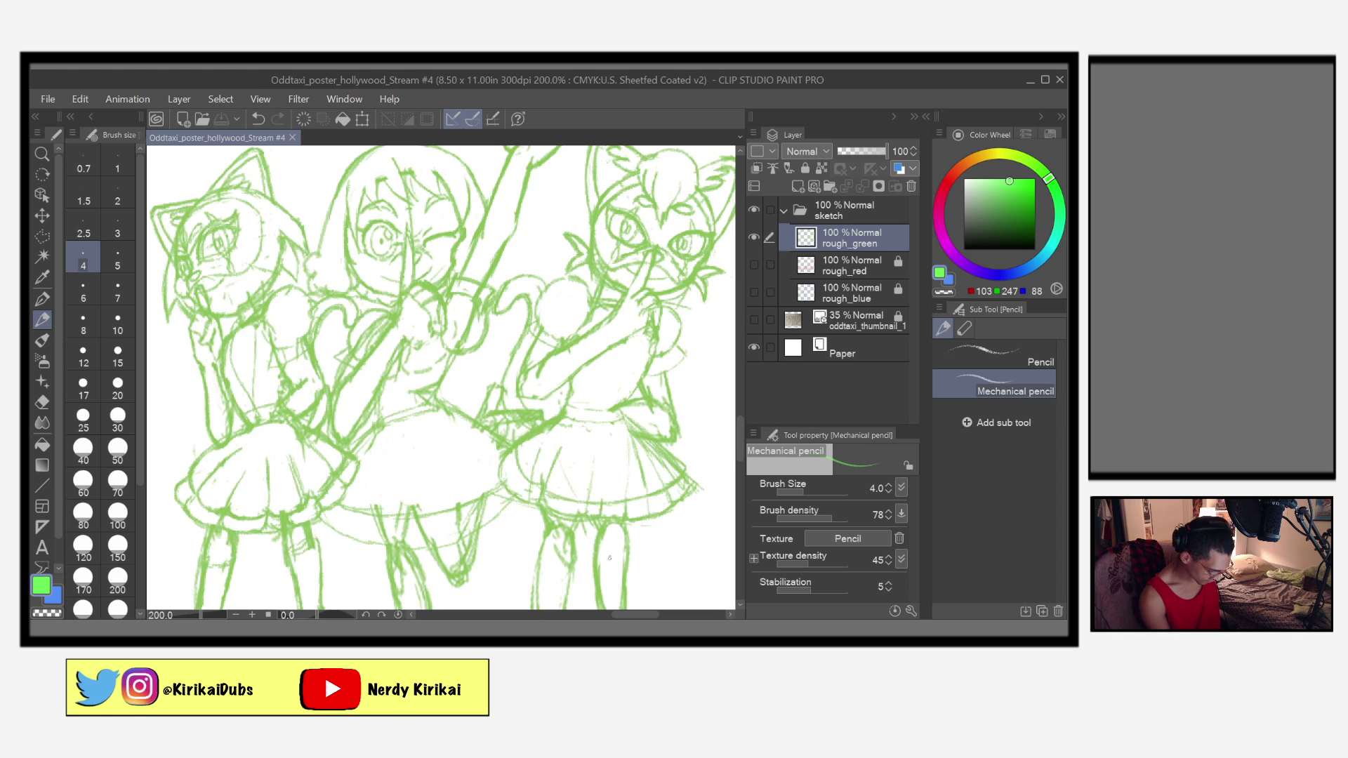
# Step: Clean up the leftmost pleat lines of the right cat girl's skirt with the Hard eraser at size 6 and save the file
pyautogui.press('e')
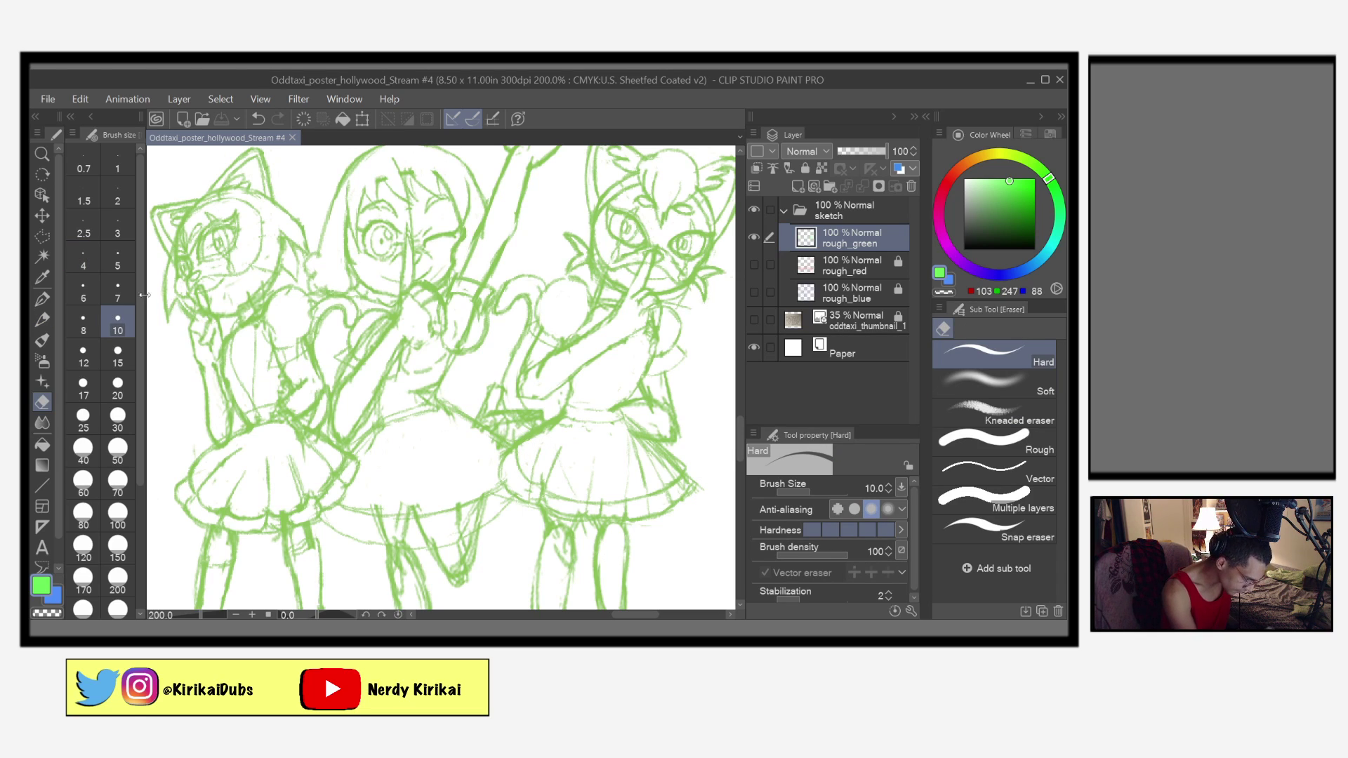
pyautogui.click(83, 292)
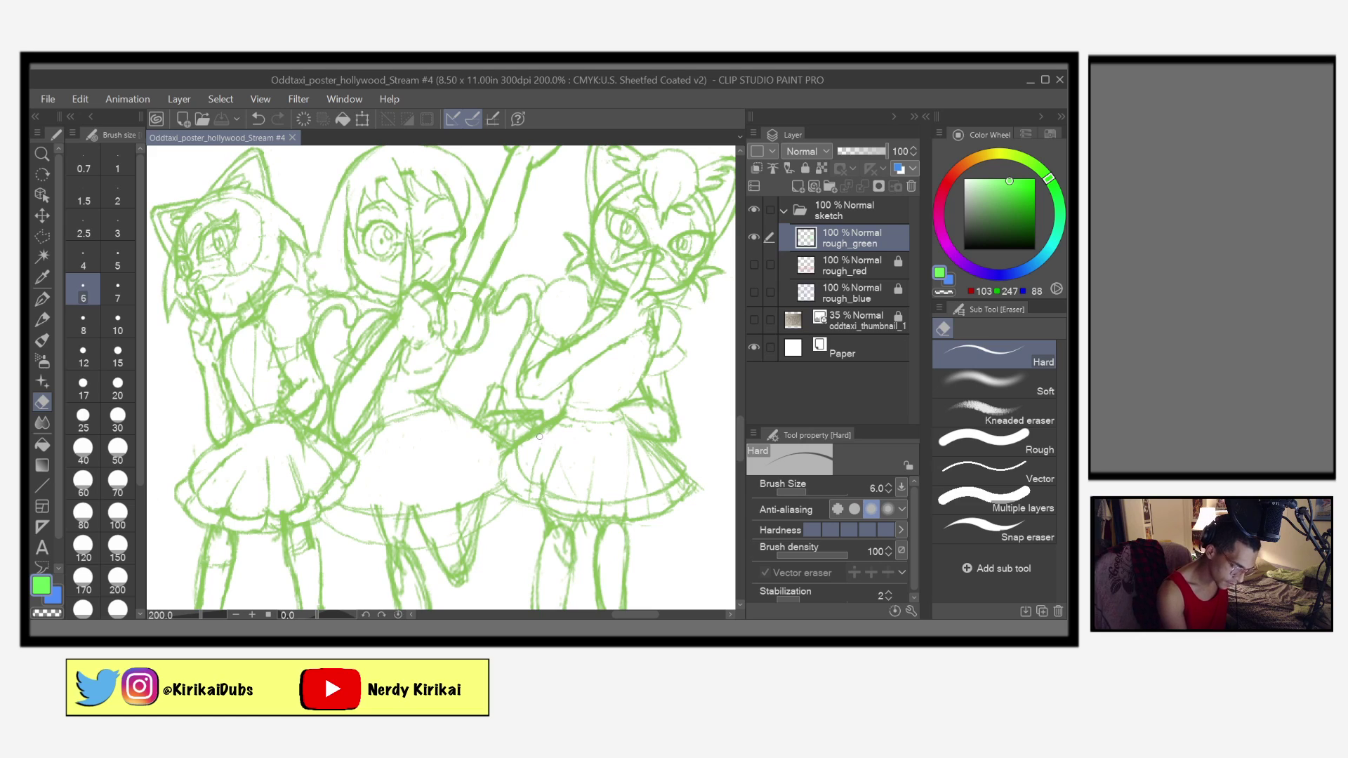
pyautogui.moveTo(523, 446)
pyautogui.mouseDown()
pyautogui.moveTo(556, 424)
pyautogui.moveTo(521, 447)
pyautogui.moveTo(579, 428)
pyautogui.moveTo(525, 470)
pyautogui.mouseUp()
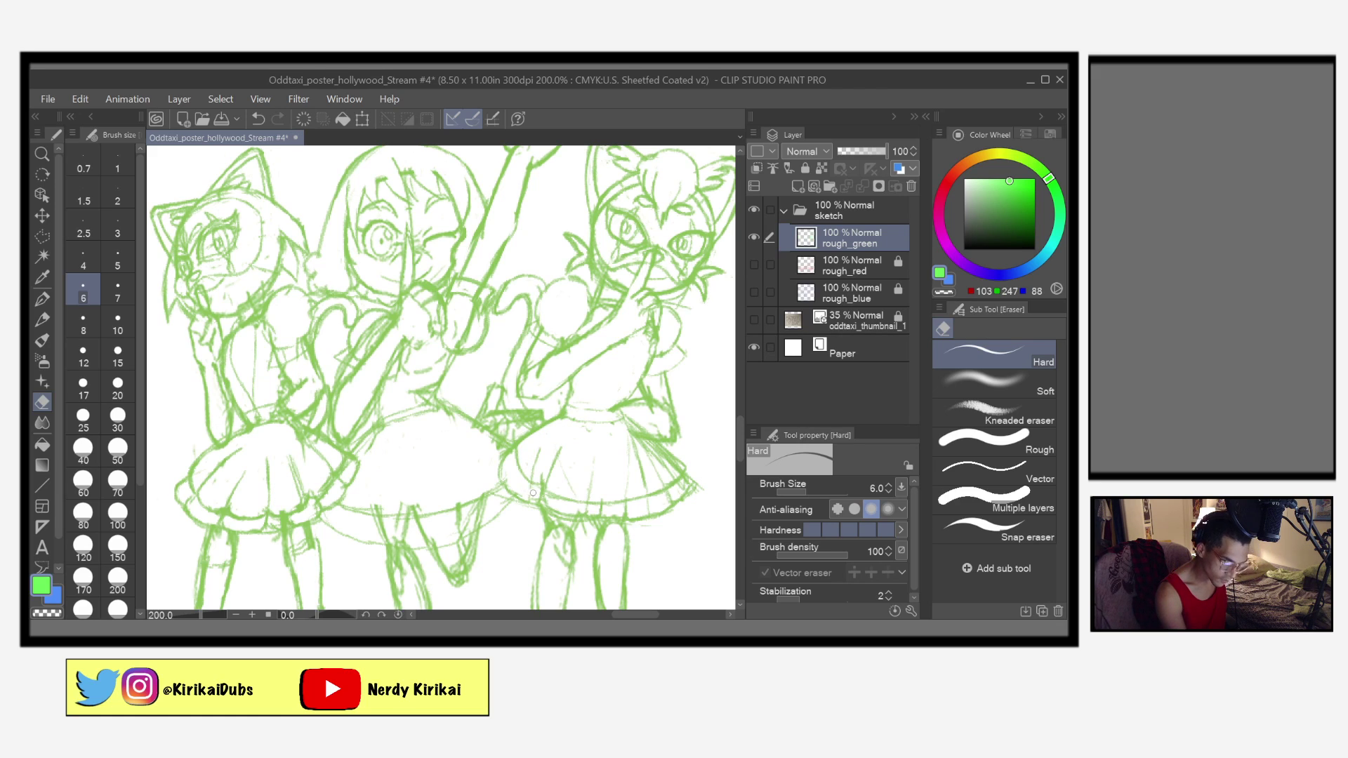
pyautogui.hotkey('ctrl', 's')
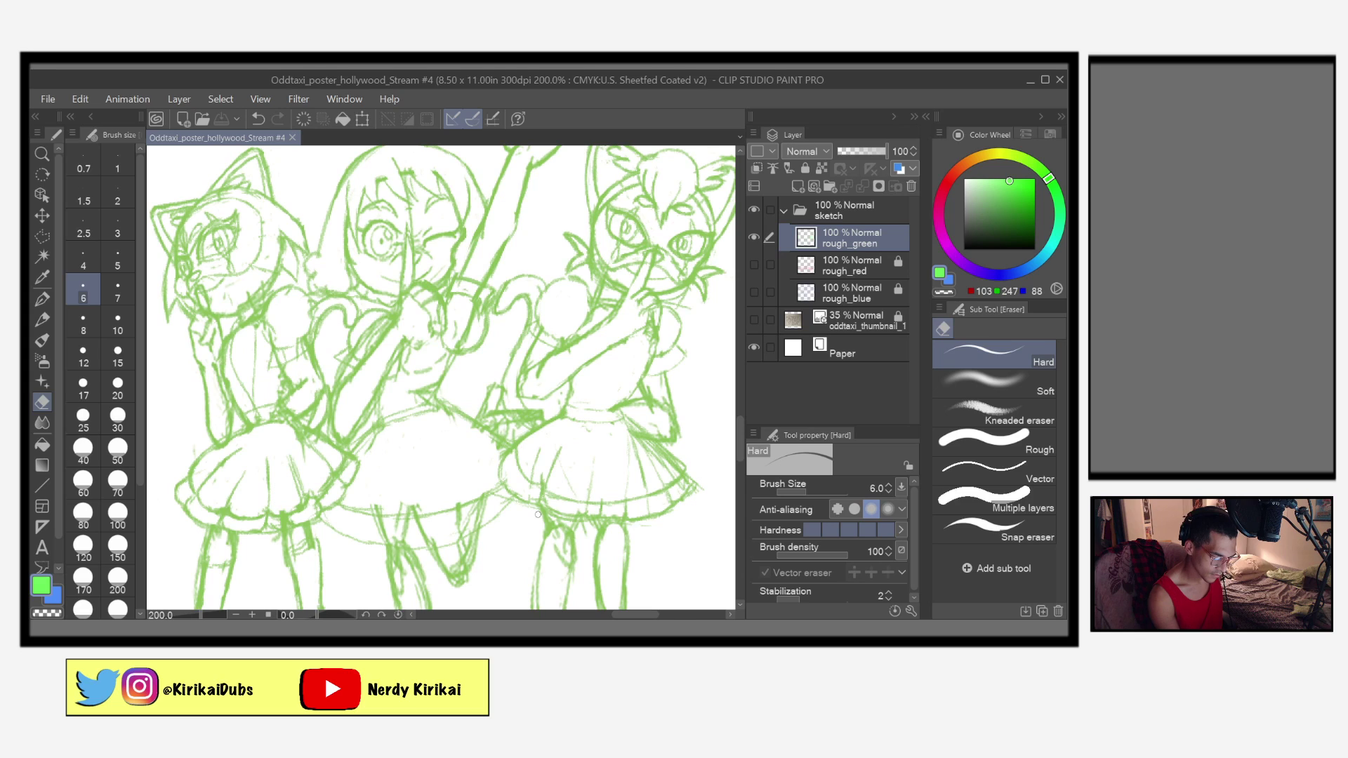
# Step: Sketch short pleat lines just above the hem of the right cat girl's skirt with the Mechanical pencil at size 4
pyautogui.click(42, 320)
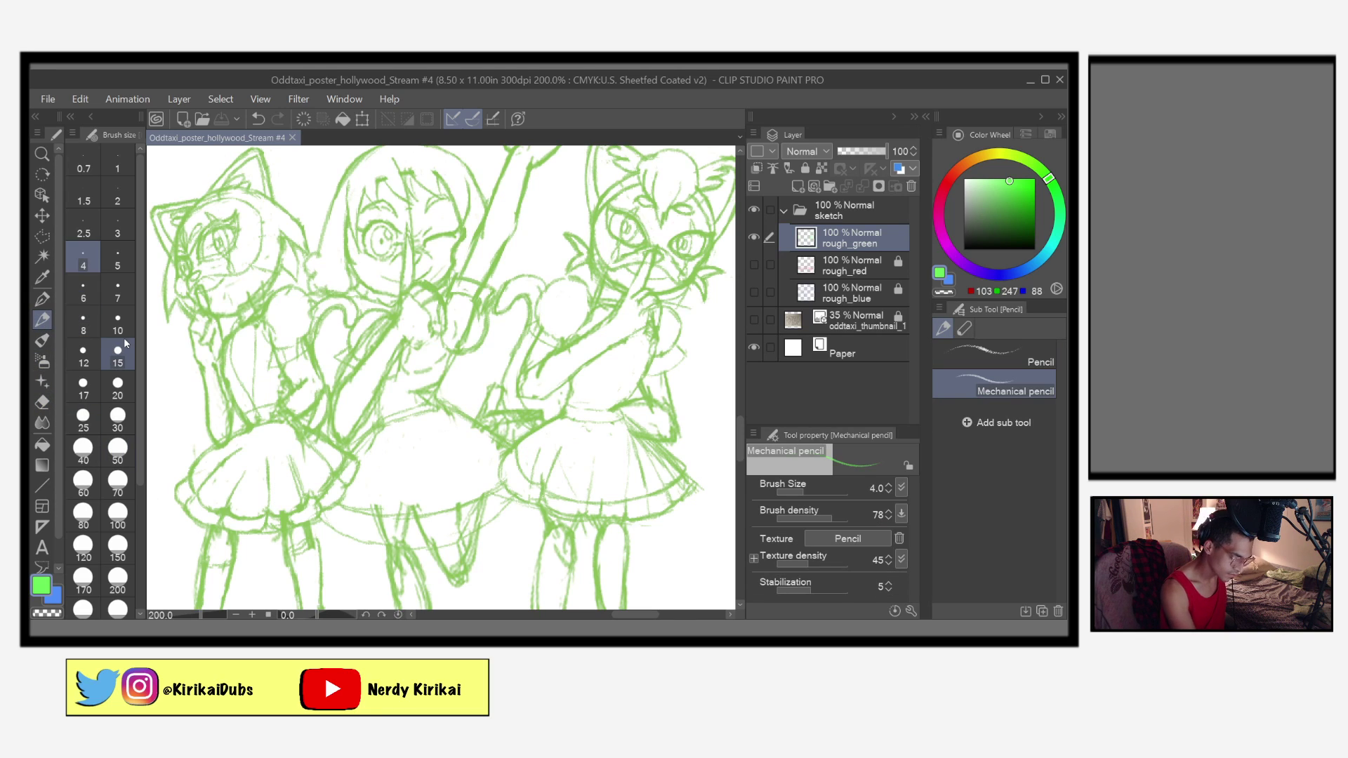
pyautogui.moveTo(547, 486); pyautogui.dragTo(539, 486)
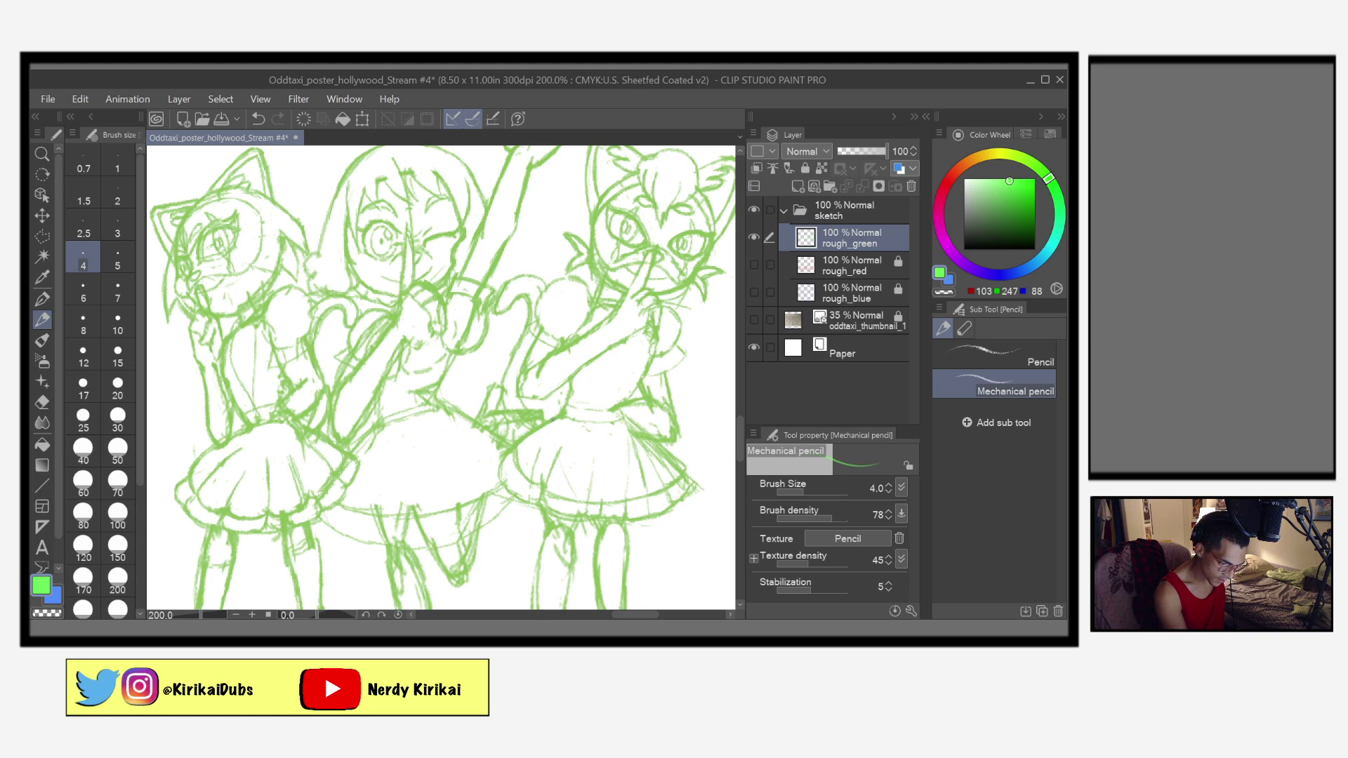
pyautogui.press('e')
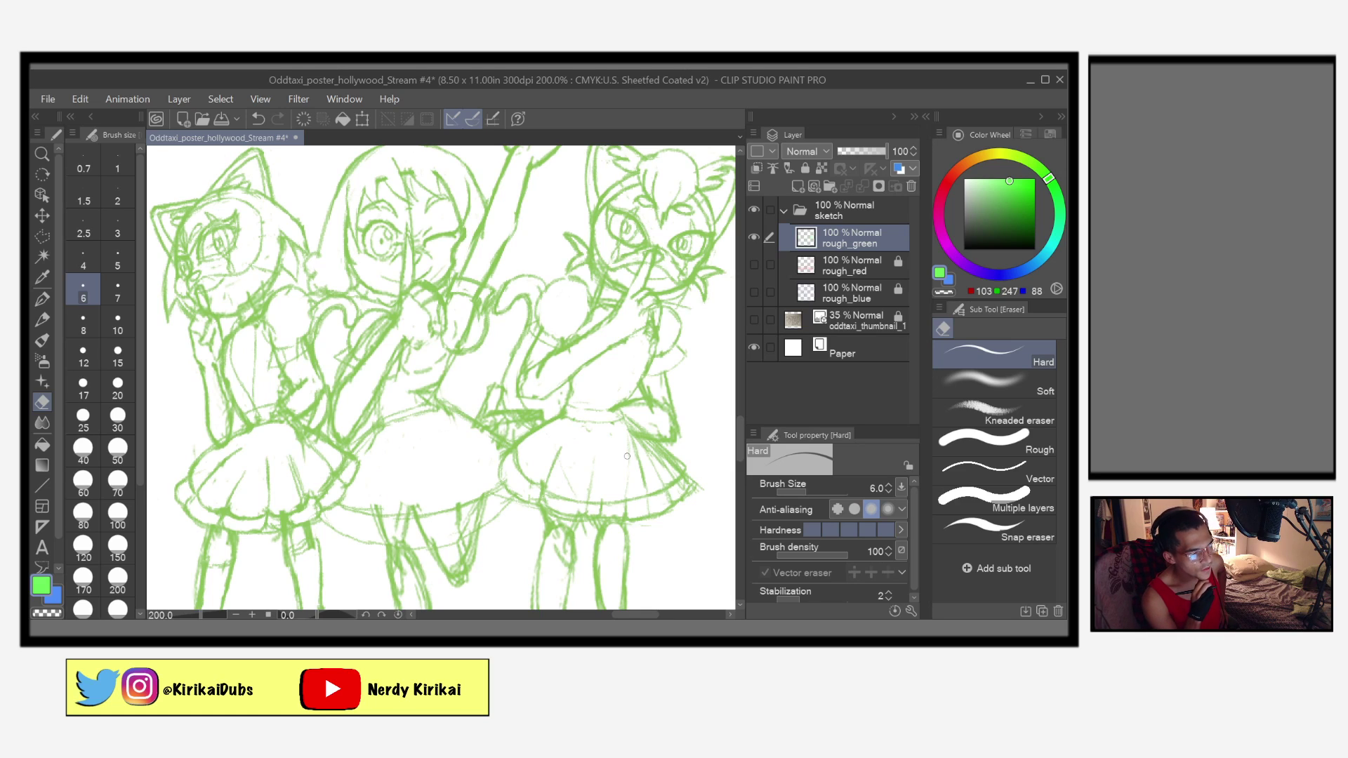
pyautogui.press('p')
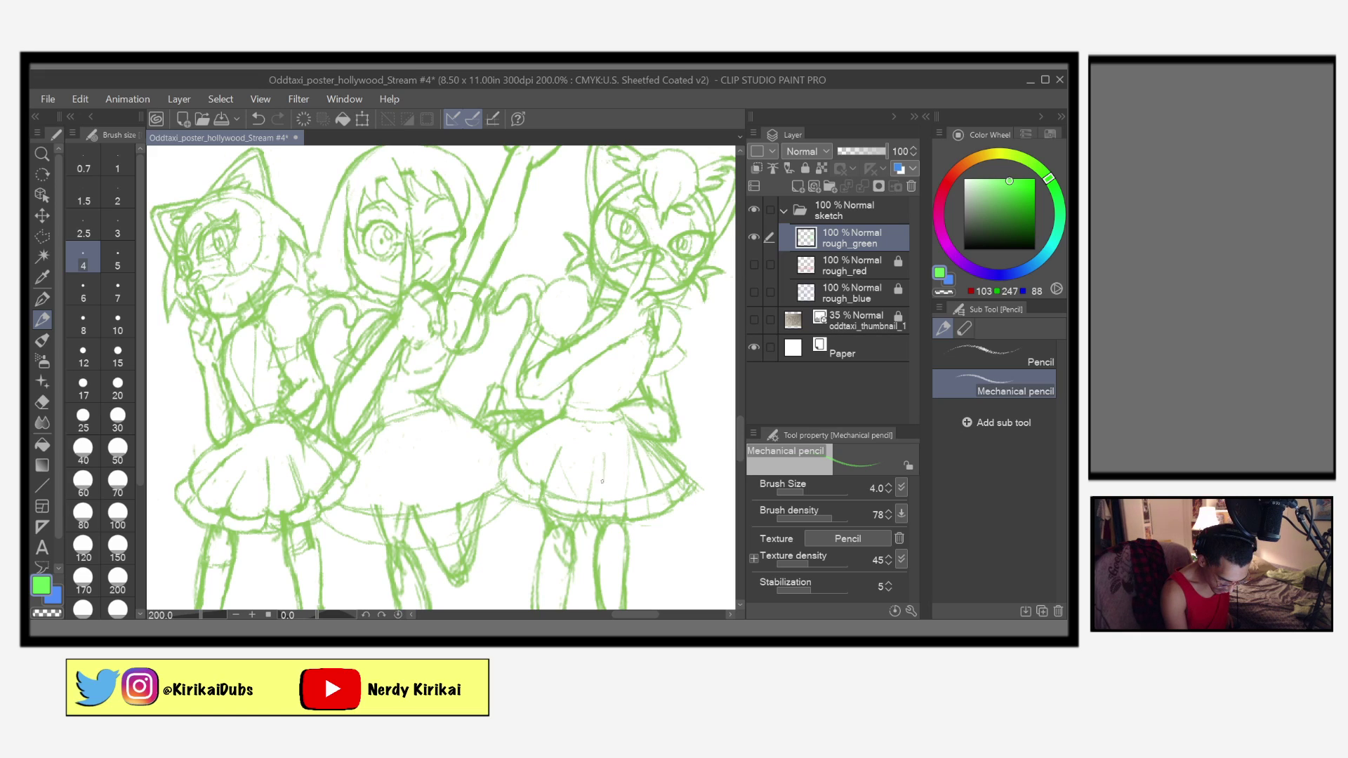
pyautogui.moveTo(604, 470); pyautogui.dragTo(601, 504)
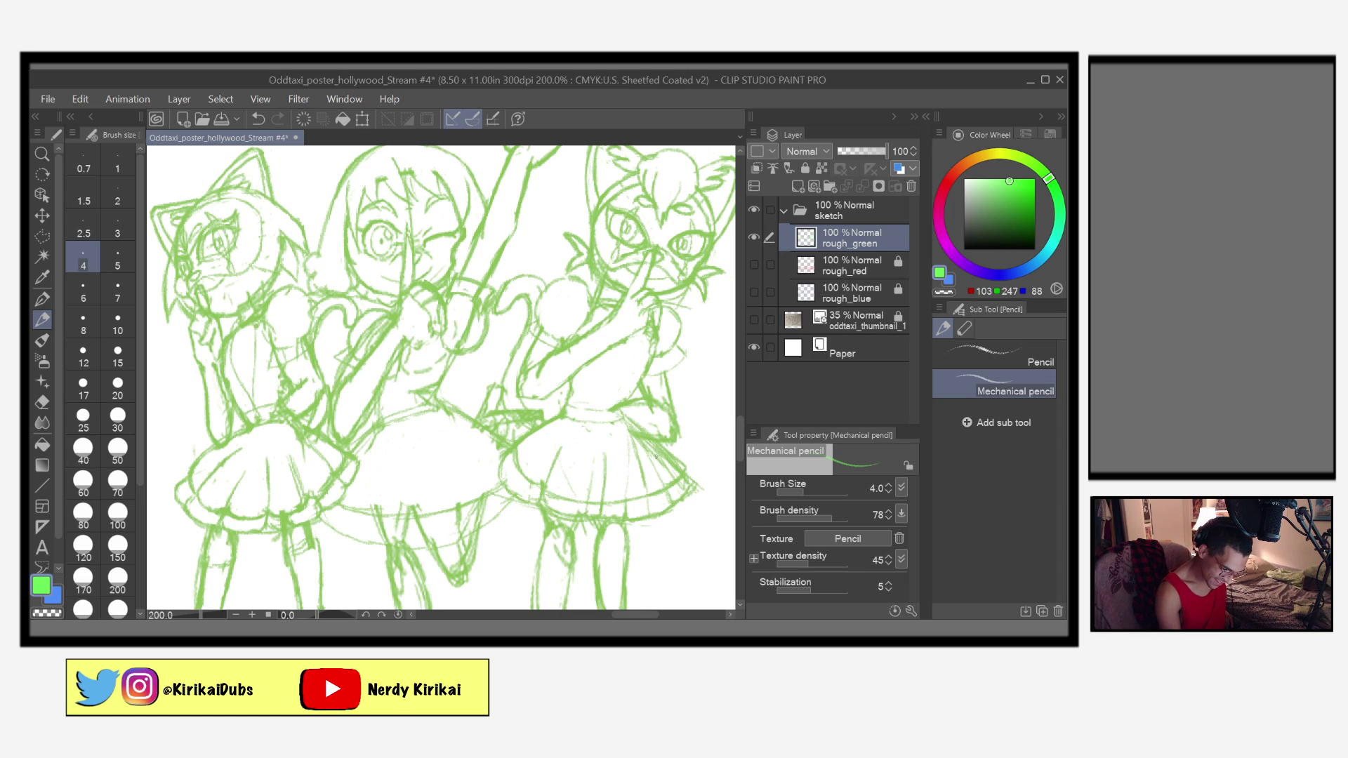
pyautogui.moveTo(646, 478); pyautogui.dragTo(648, 502)
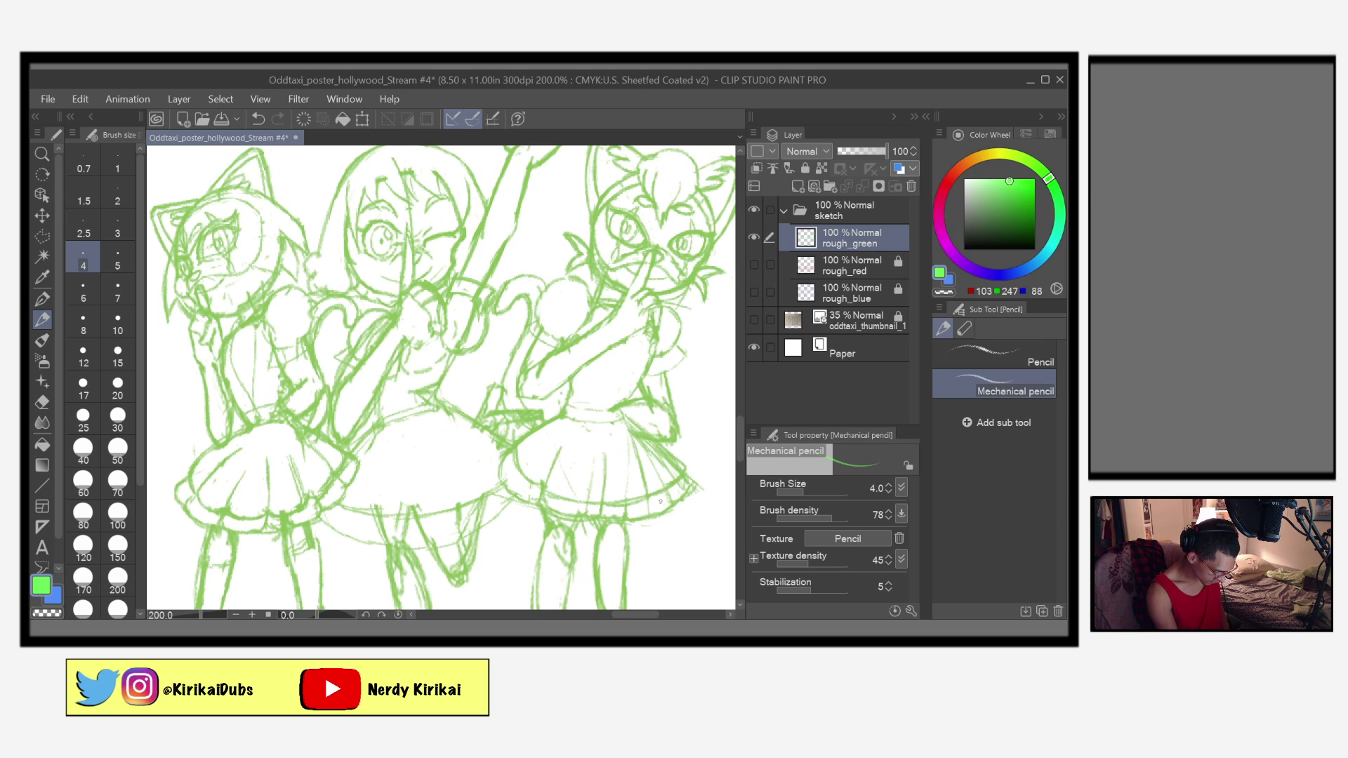
# Step: Erase stray lines along the upper outer edge of the right cat girl's skirt with the Hard eraser at size 6
pyautogui.press('e')
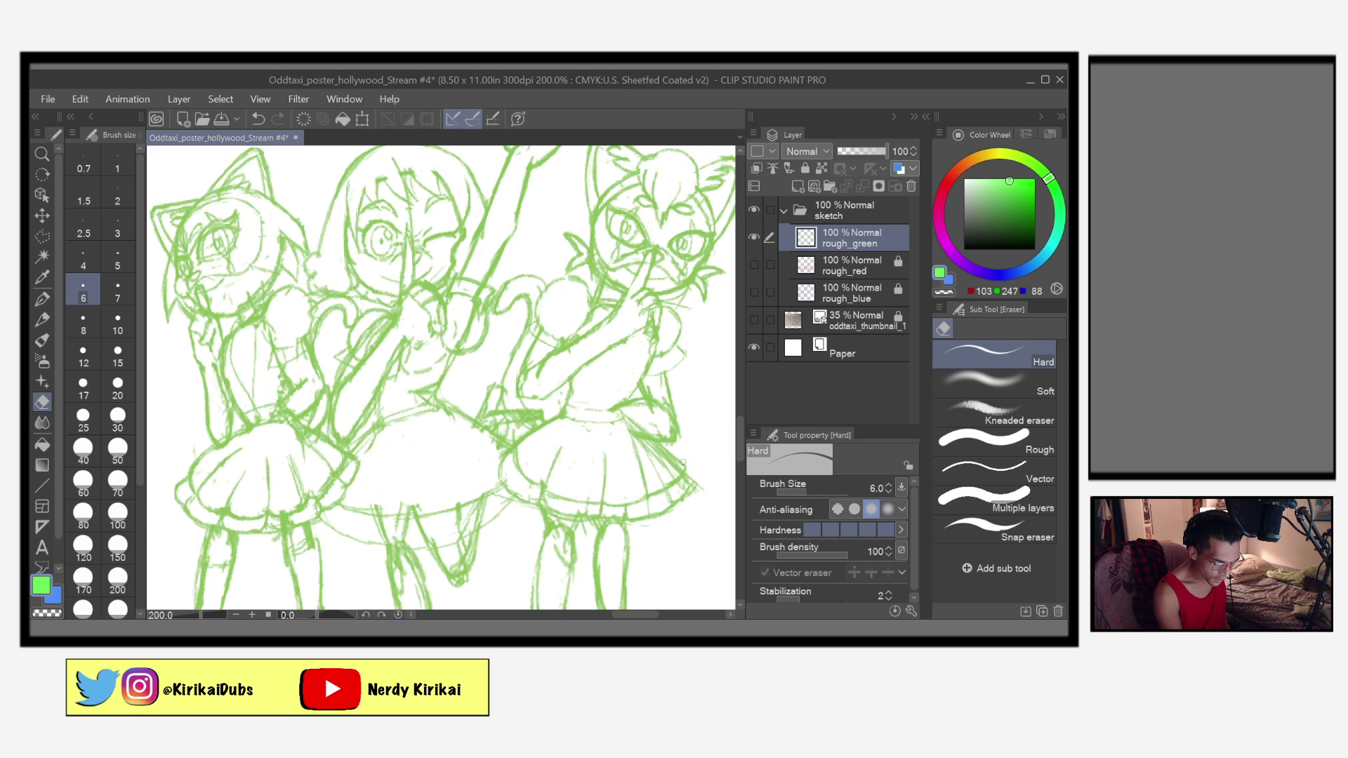
pyautogui.moveTo(633, 432)
pyautogui.mouseDown()
pyautogui.moveTo(665, 478)
pyautogui.moveTo(661, 457)
pyautogui.moveTo(679, 471)
pyautogui.moveTo(652, 446)
pyautogui.mouseUp()
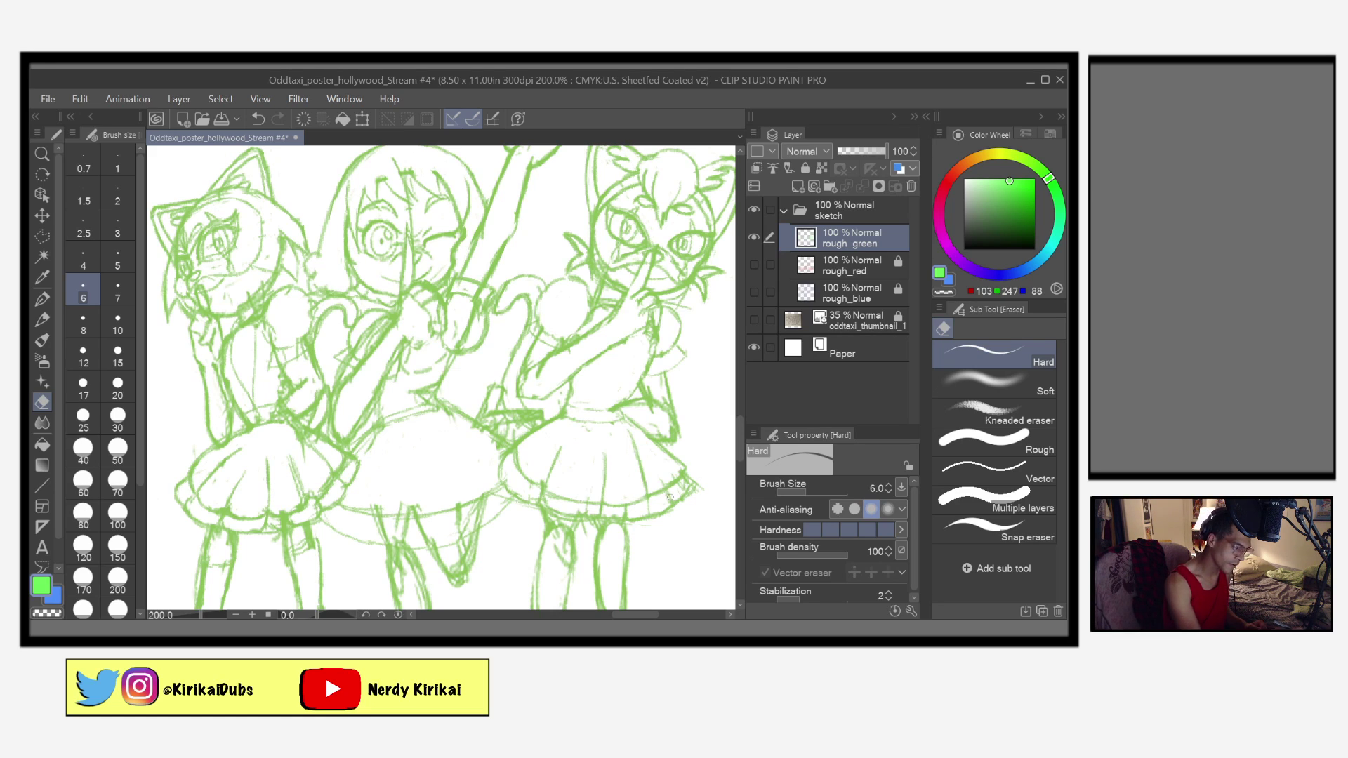
# Step: Strengthen the curved line between the left and middle girls with the Mechanical pencil at size 4 and save the file
pyautogui.click(43, 319)
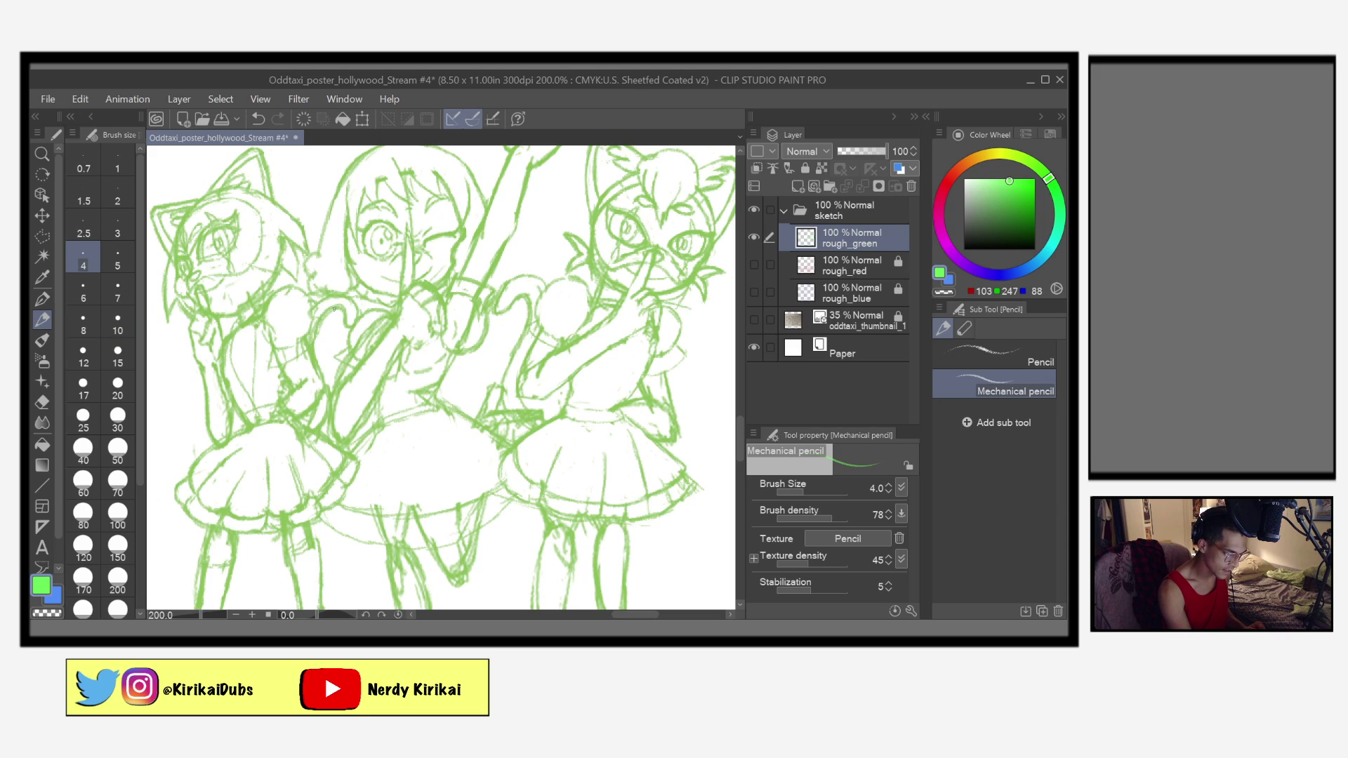
pyautogui.moveTo(329, 309); pyautogui.dragTo(327, 377)
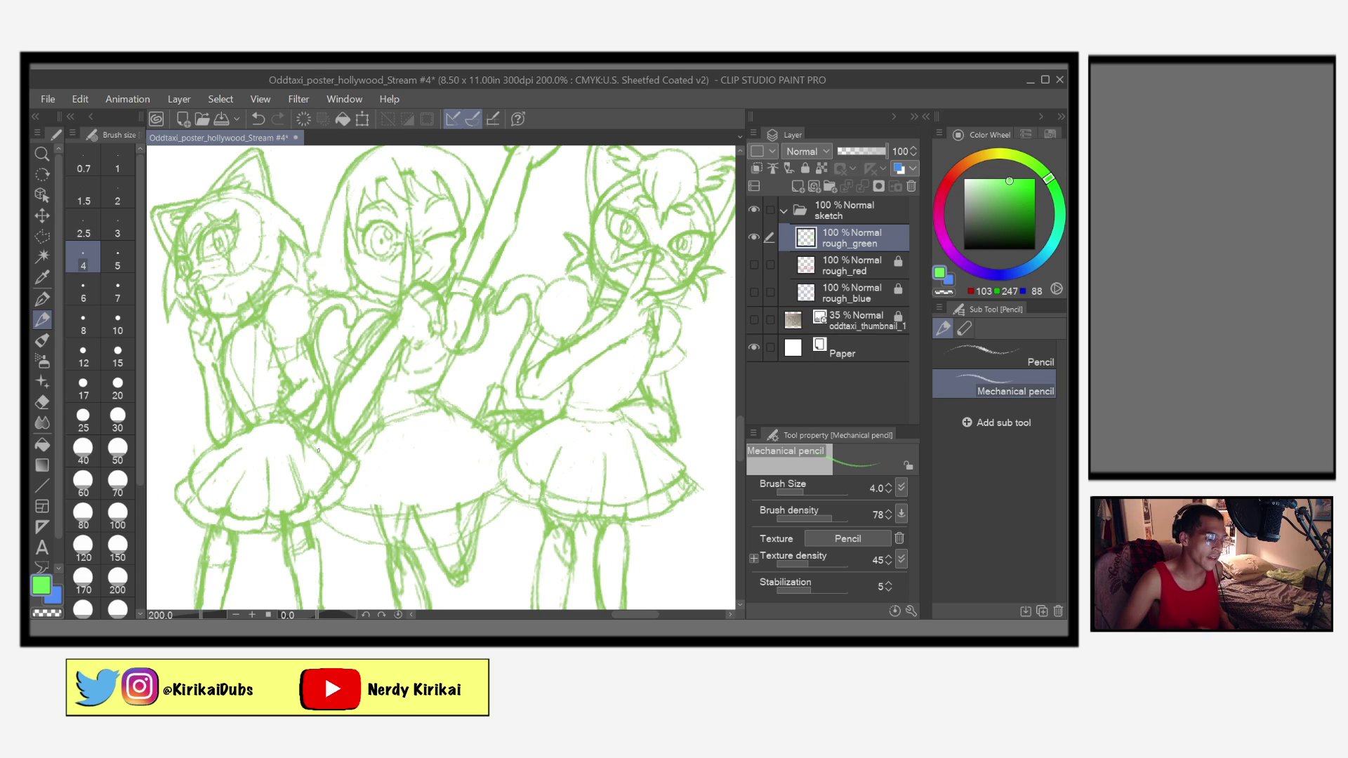
pyautogui.moveTo(571, 457); pyautogui.dragTo(557, 536)
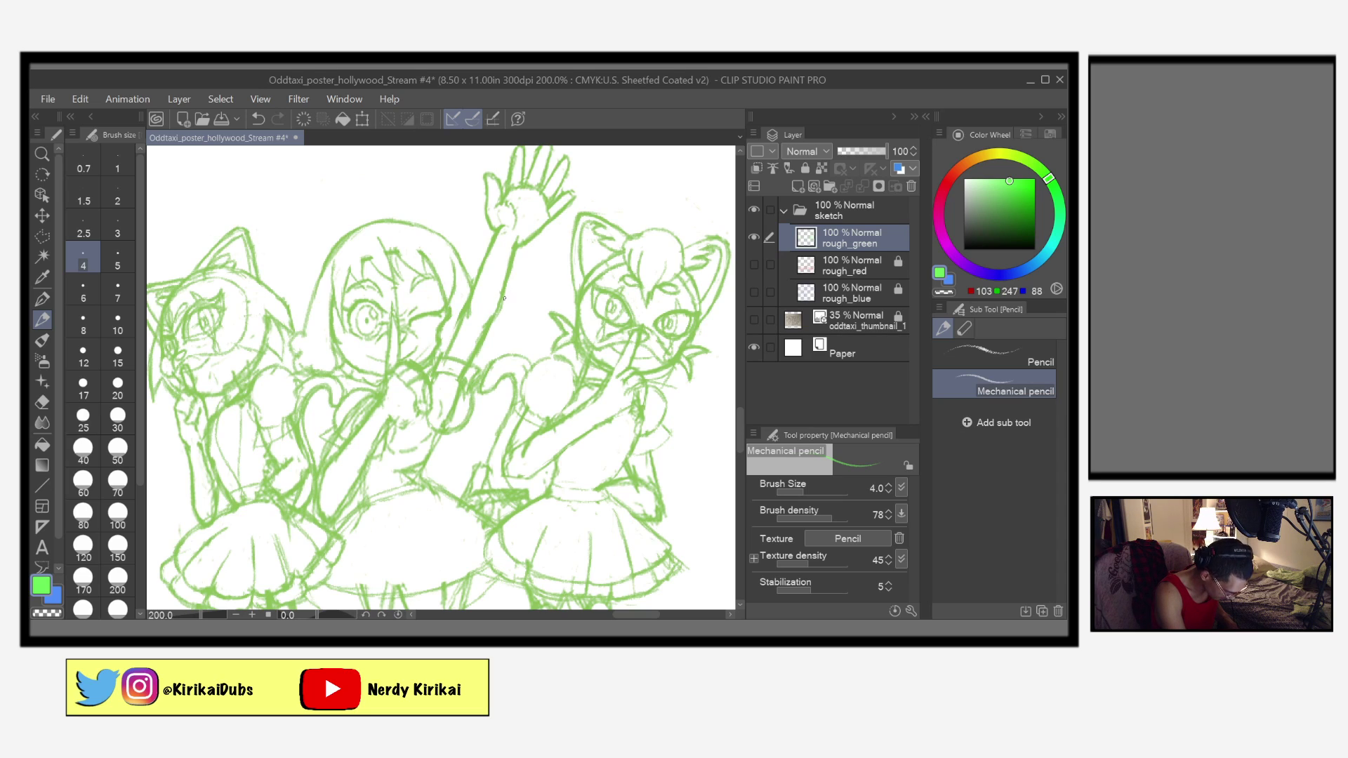
pyautogui.press('e')
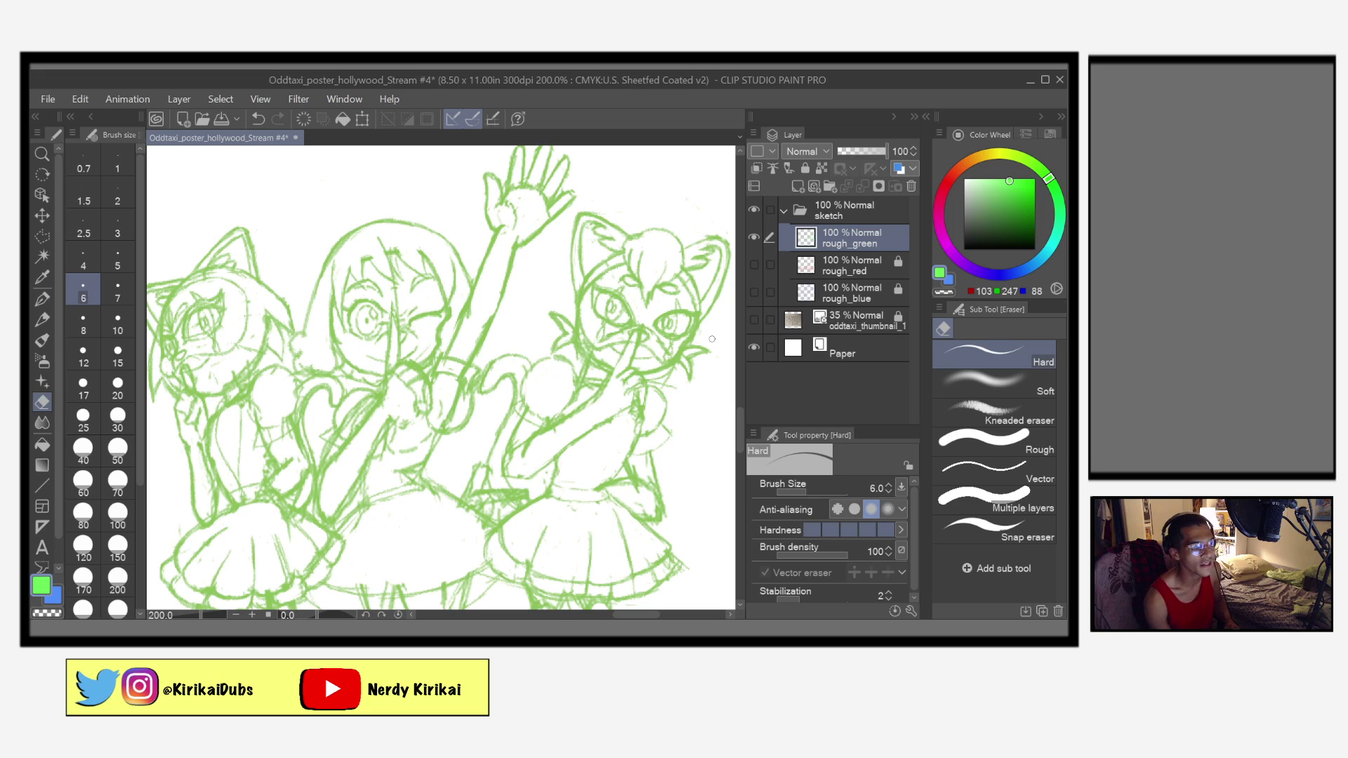
pyautogui.hotkey('ctrl', 's')
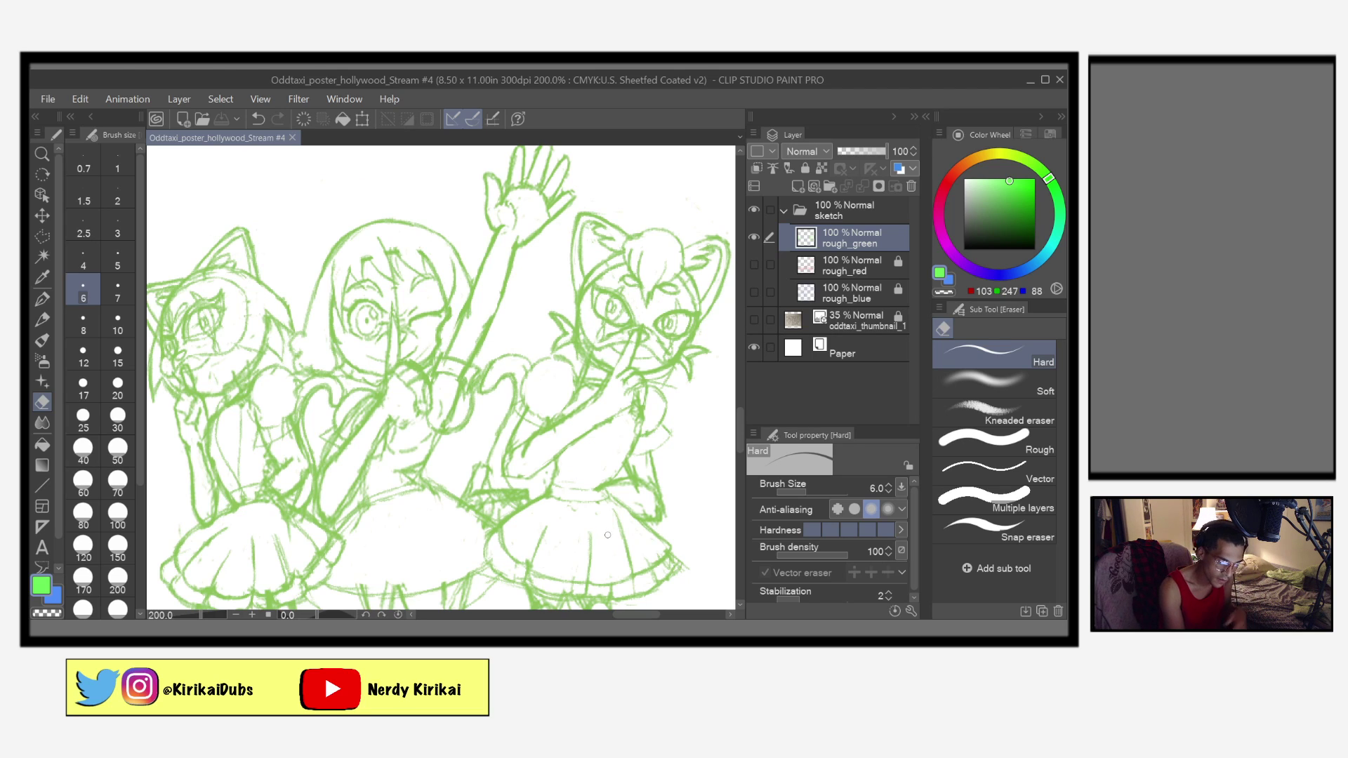
# Step: Erase stray lines below the right cat girl's puff sleeve and around her forearm and waist with the Hard eraser at size 5
pyautogui.moveTo(601, 538)
pyautogui.mouseDown()
pyautogui.moveTo(659, 508)
pyautogui.moveTo(605, 541)
pyautogui.mouseUp()
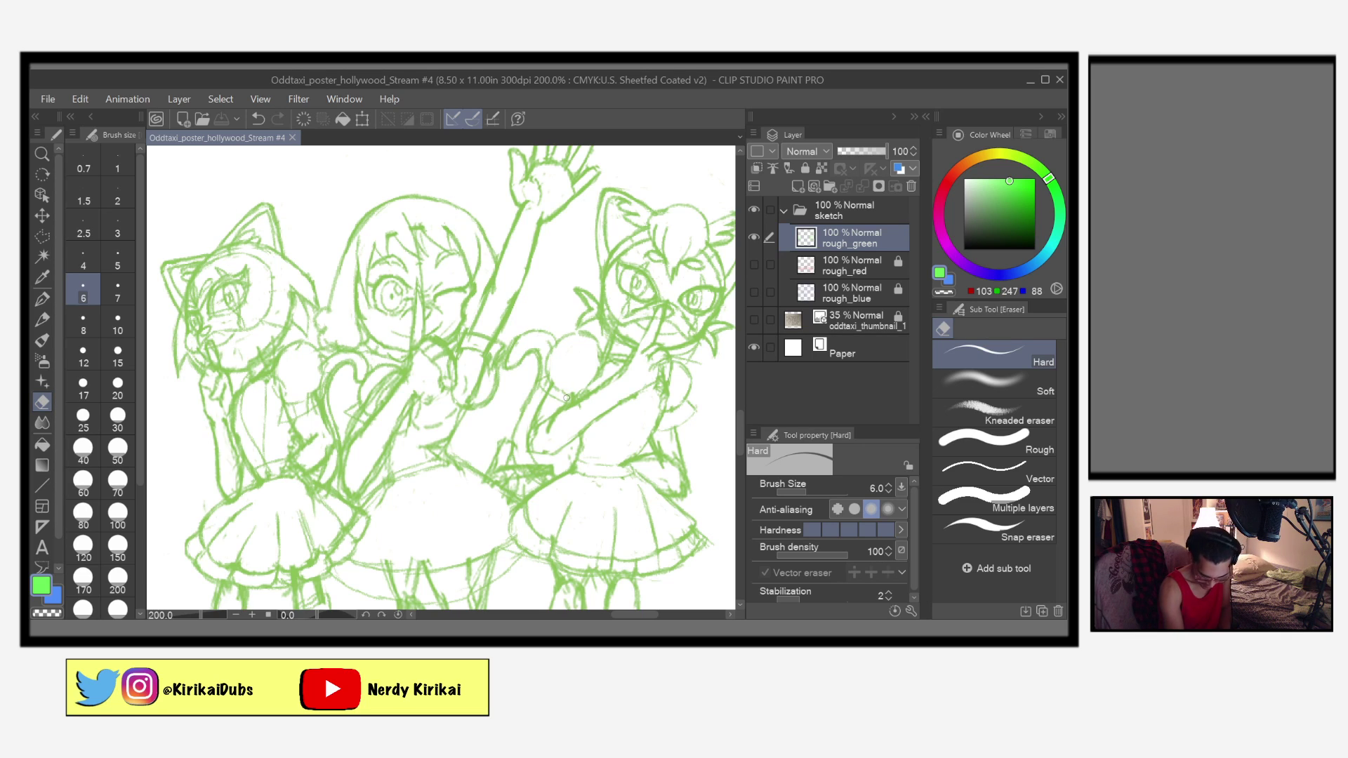
pyautogui.scroll(2, 564, 405)
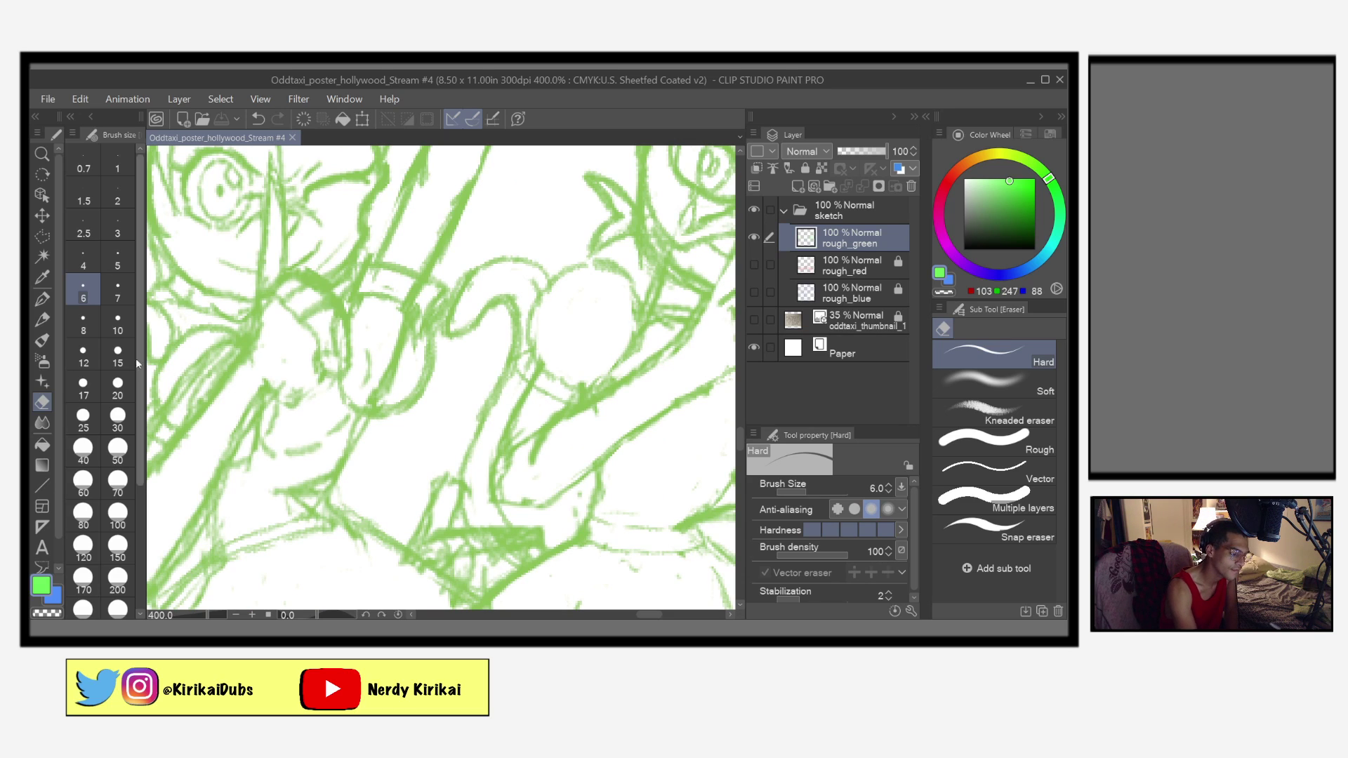
pyautogui.click(118, 254)
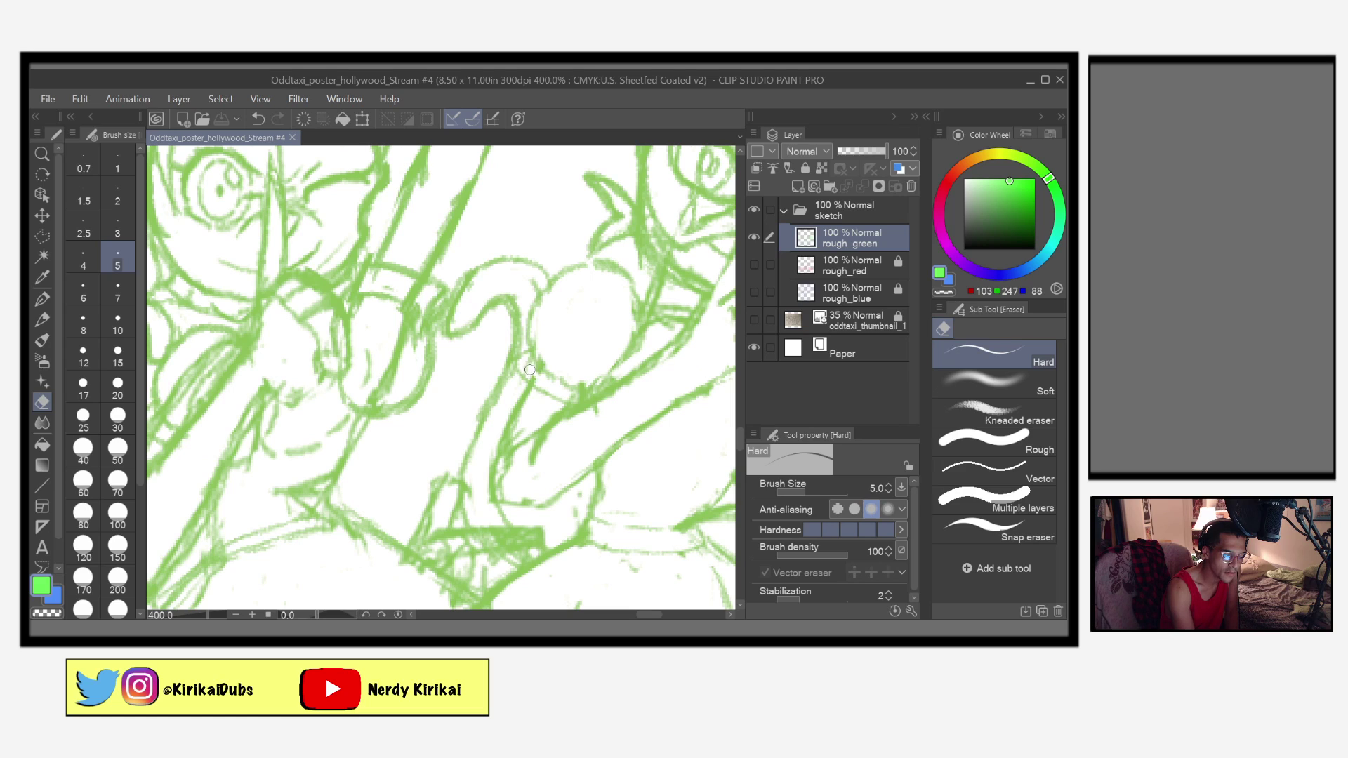
pyautogui.moveTo(538, 377)
pyautogui.mouseDown()
pyautogui.moveTo(531, 369)
pyautogui.moveTo(578, 399)
pyautogui.mouseUp()
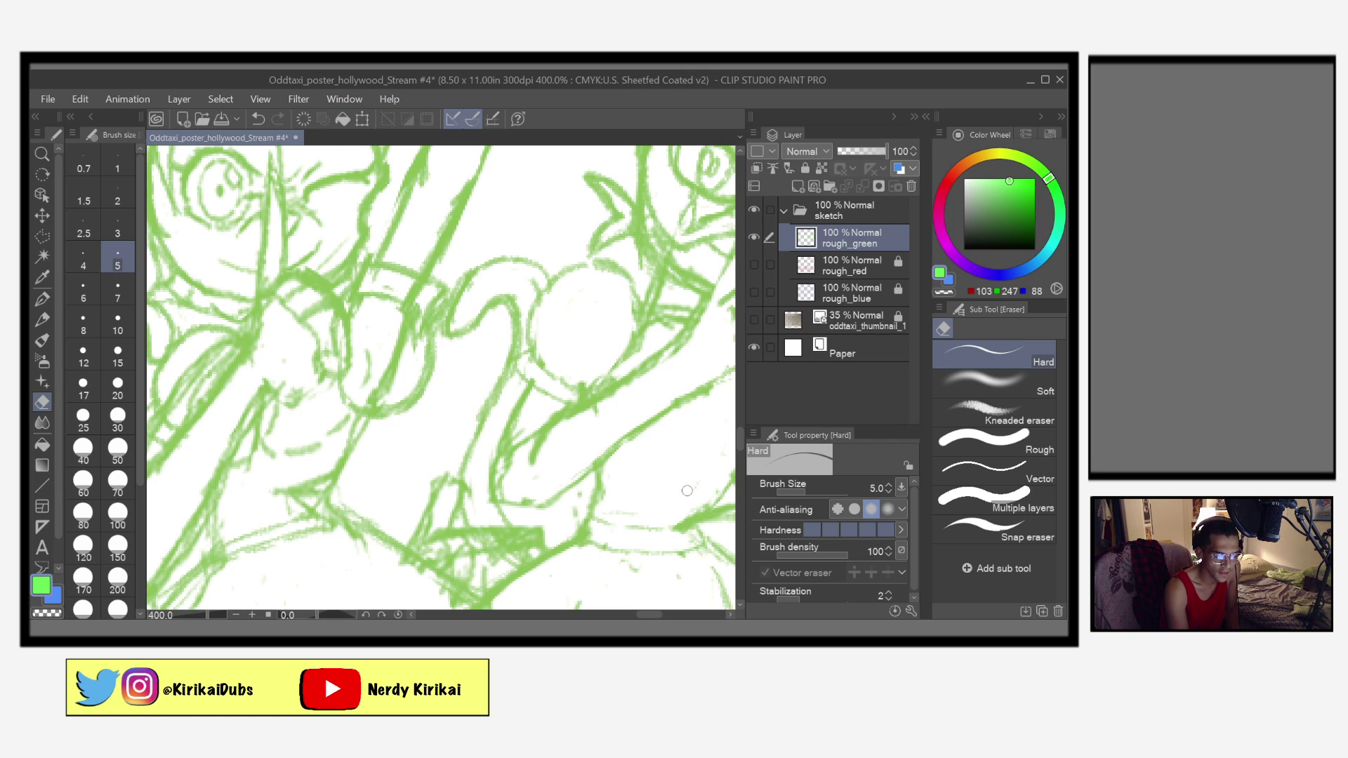
pyautogui.moveTo(687, 491)
pyautogui.mouseDown()
pyautogui.moveTo(587, 475)
pyautogui.moveTo(623, 472)
pyautogui.moveTo(596, 484)
pyautogui.moveTo(679, 533)
pyautogui.mouseUp()
pyautogui.moveTo(596, 521)
pyautogui.mouseDown()
pyautogui.moveTo(677, 536)
pyautogui.moveTo(598, 492)
pyautogui.mouseUp()
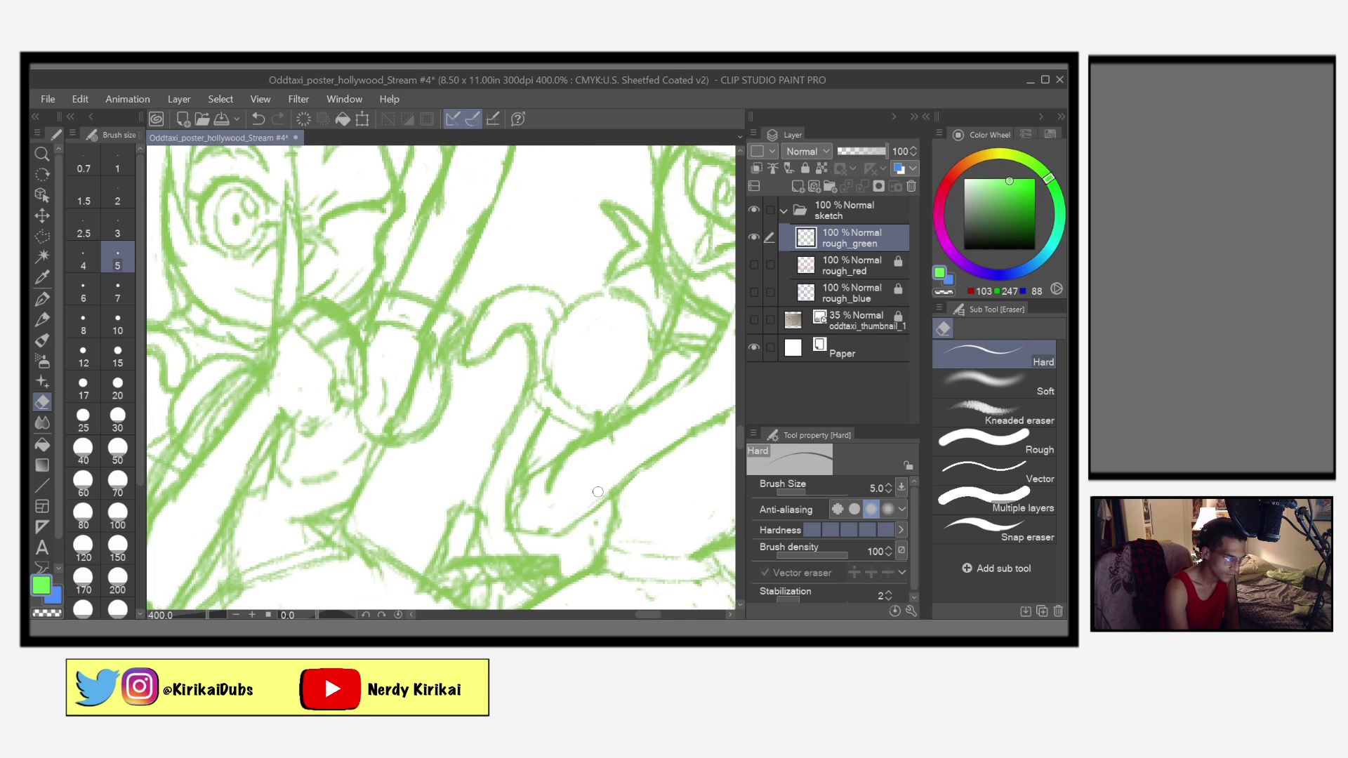
# Step: Draw a curved line beneath the middle girl's bust with the Mechanical pencil at size 4, and return to the Hard eraser
pyautogui.press('p')
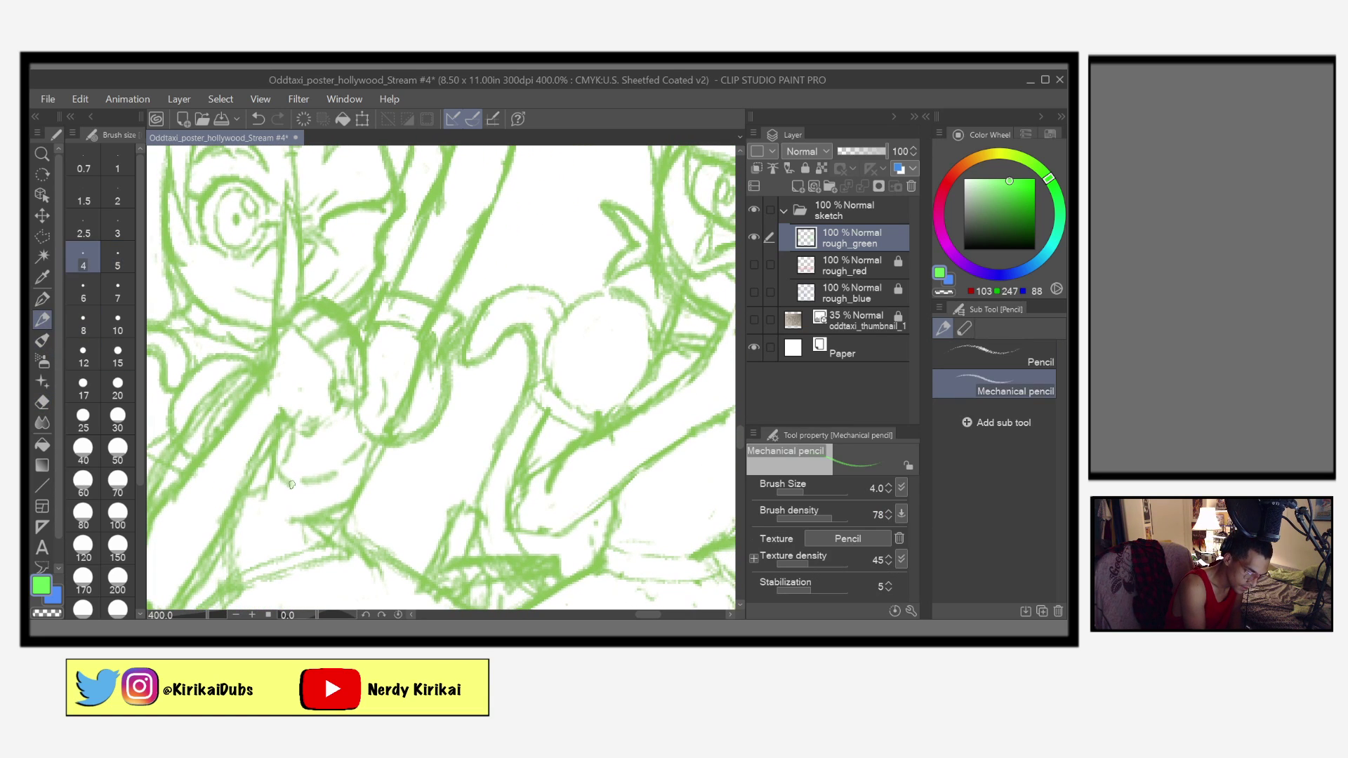
pyautogui.moveTo(268, 488); pyautogui.dragTo(344, 472)
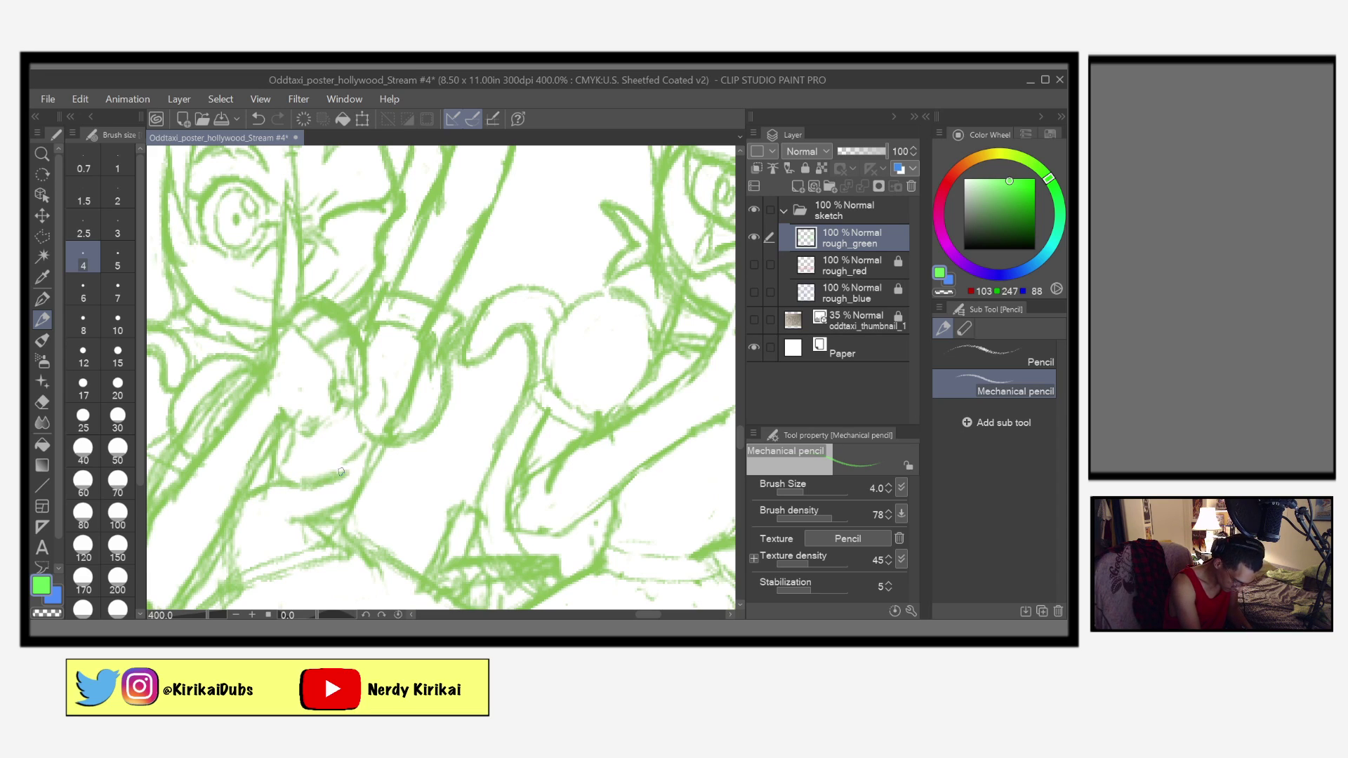
pyautogui.press('e')
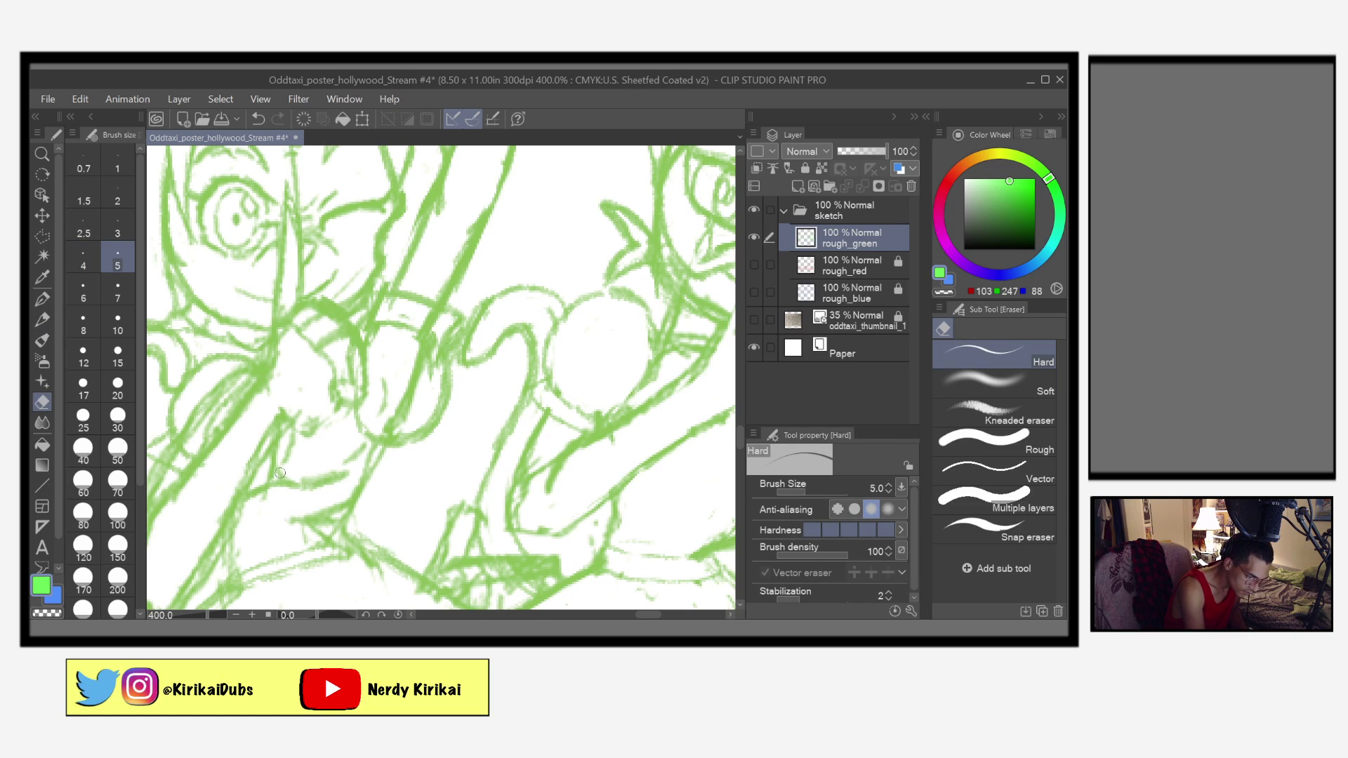
# Step: Erase stray lines around the middle girl's bust and waist with the Hard eraser at size 5 and save the file
pyautogui.moveTo(302, 455)
pyautogui.mouseDown()
pyautogui.moveTo(275, 466)
pyautogui.moveTo(261, 450)
pyautogui.moveTo(289, 445)
pyautogui.moveTo(279, 433)
pyautogui.moveTo(292, 440)
pyautogui.mouseUp()
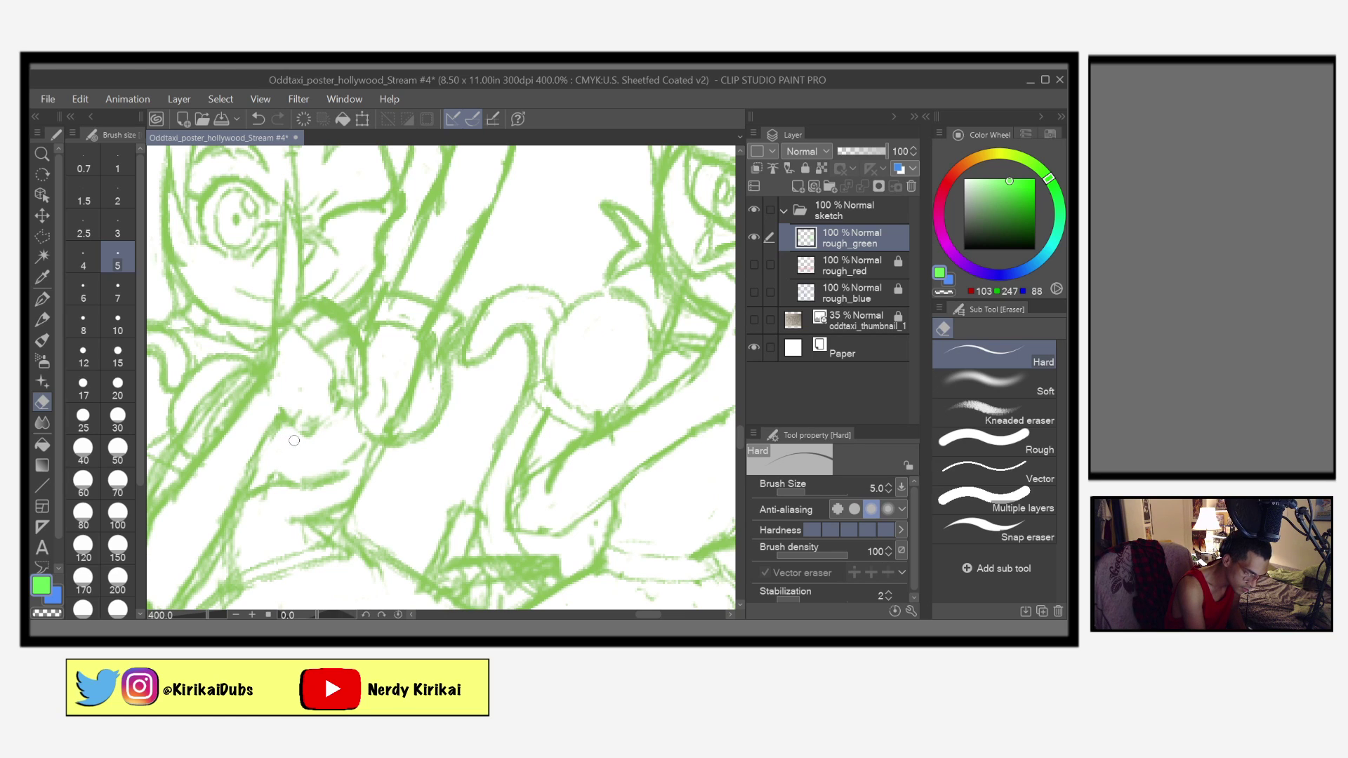
pyautogui.moveTo(343, 483)
pyautogui.mouseDown()
pyautogui.moveTo(455, 468)
pyautogui.moveTo(419, 468)
pyautogui.moveTo(430, 466)
pyautogui.moveTo(411, 490)
pyautogui.mouseUp()
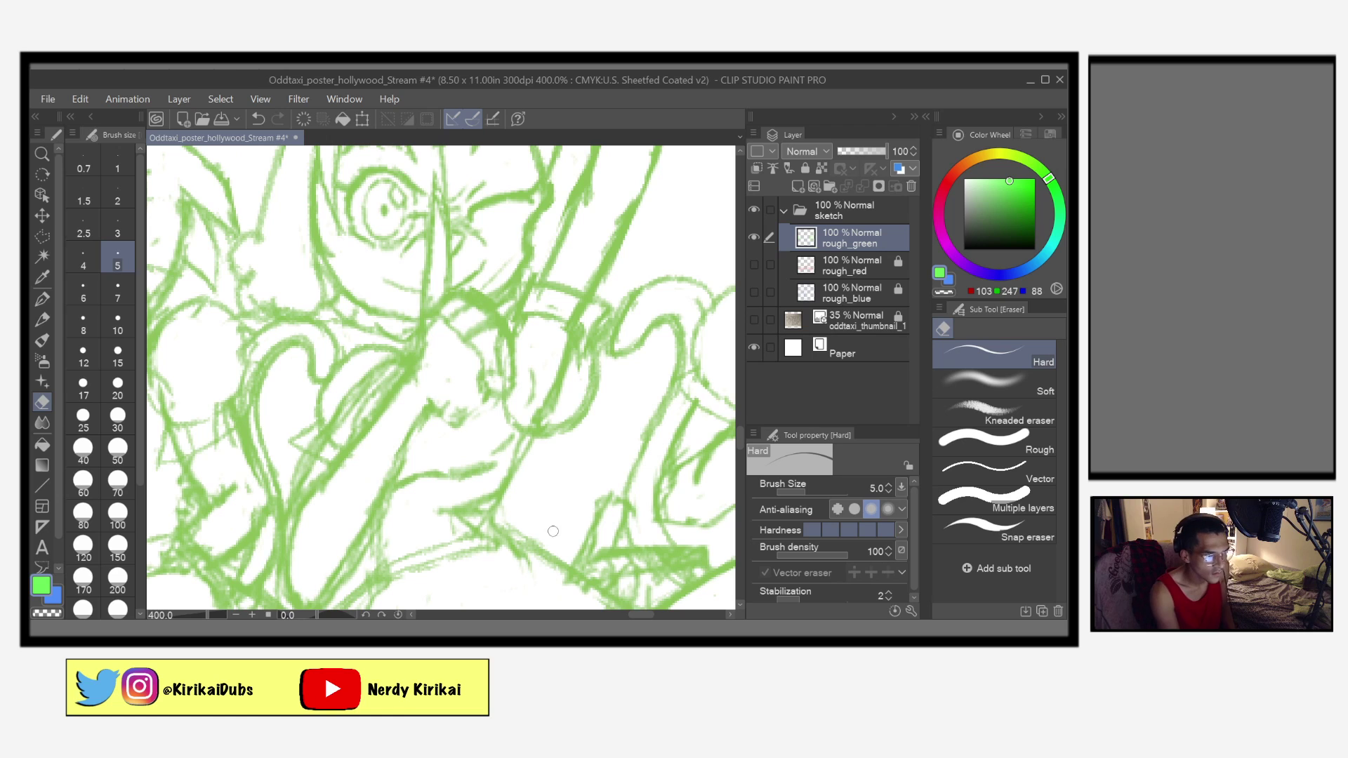
pyautogui.moveTo(545, 555)
pyautogui.mouseDown()
pyautogui.moveTo(585, 523)
pyautogui.moveTo(552, 533)
pyautogui.mouseUp()
pyautogui.hotkey('ctrl', 's')
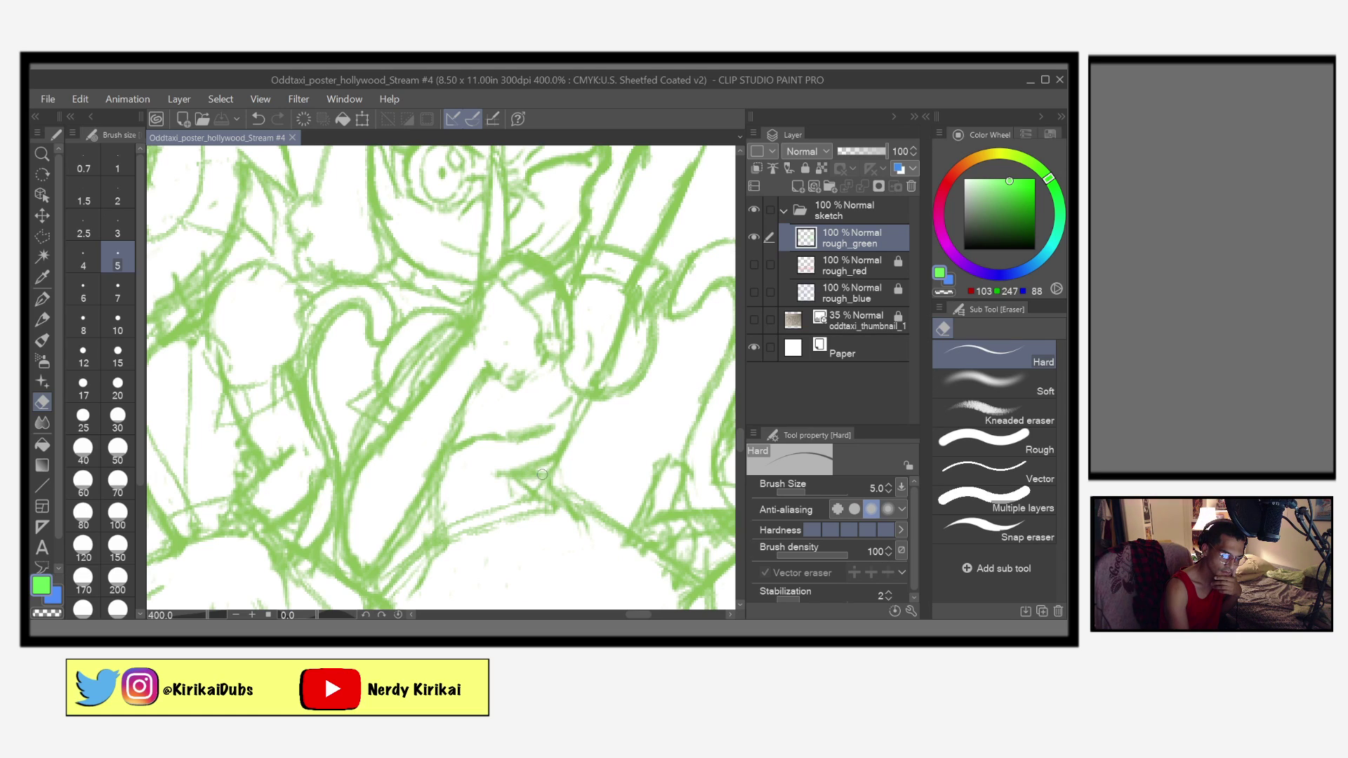
# Step: Erase stray lines inside the puff sleeve of the middle girl's raised arm with the Hard eraser, increasing its size to 6
pyautogui.moveTo(622, 309)
pyautogui.mouseDown()
pyautogui.moveTo(626, 330)
pyautogui.moveTo(597, 373)
pyautogui.moveTo(610, 379)
pyautogui.moveTo(589, 361)
pyautogui.moveTo(607, 350)
pyautogui.mouseUp()
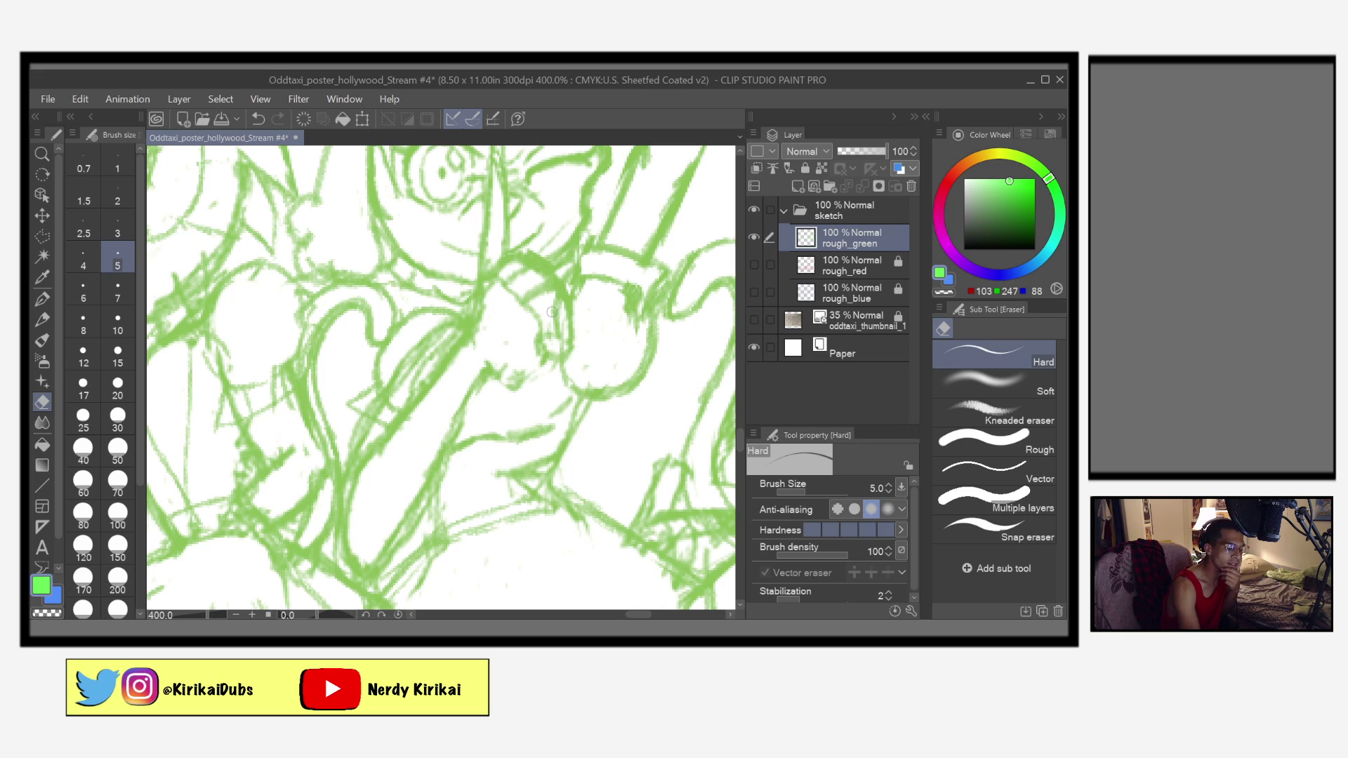
pyautogui.press(']')
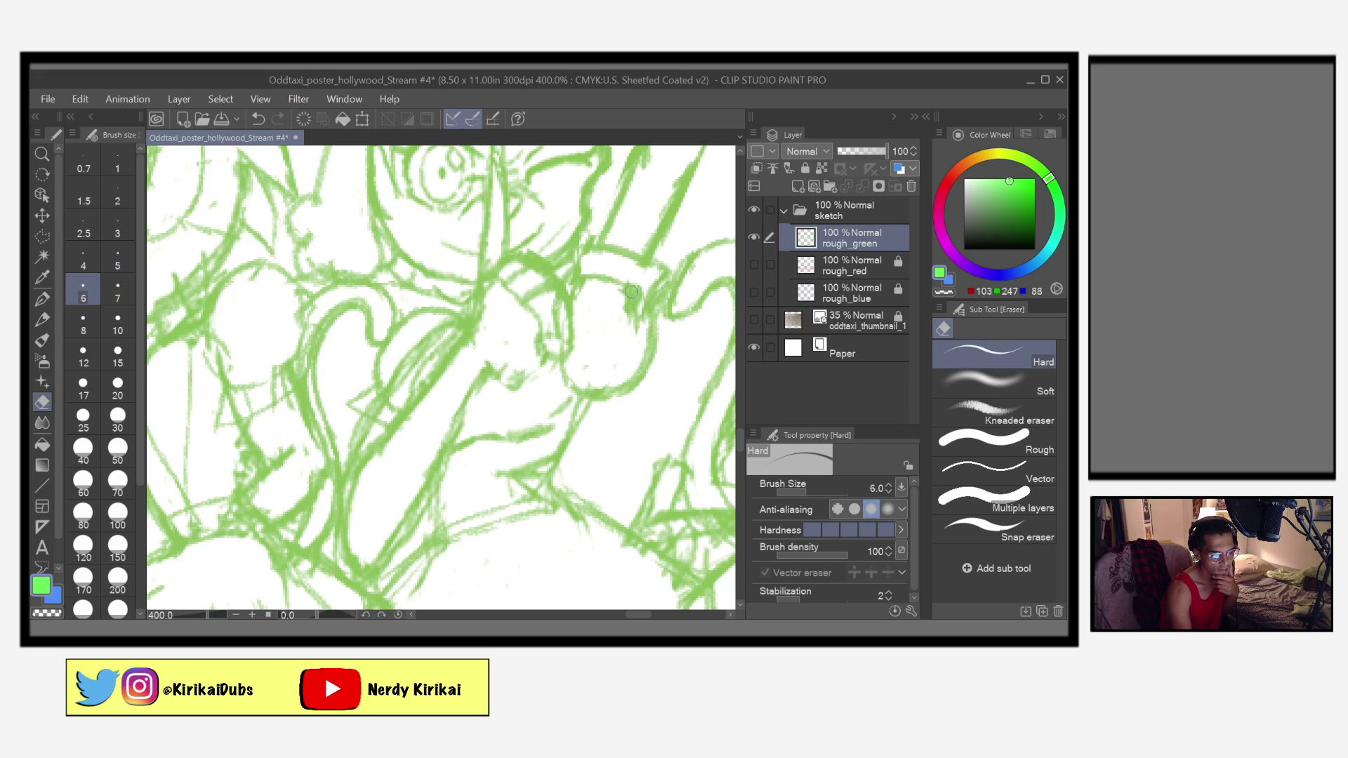
pyautogui.moveTo(637, 332)
pyautogui.mouseDown()
pyautogui.moveTo(625, 299)
pyautogui.moveTo(644, 326)
pyautogui.moveTo(634, 342)
pyautogui.moveTo(619, 322)
pyautogui.moveTo(626, 350)
pyautogui.moveTo(593, 369)
pyautogui.mouseUp()
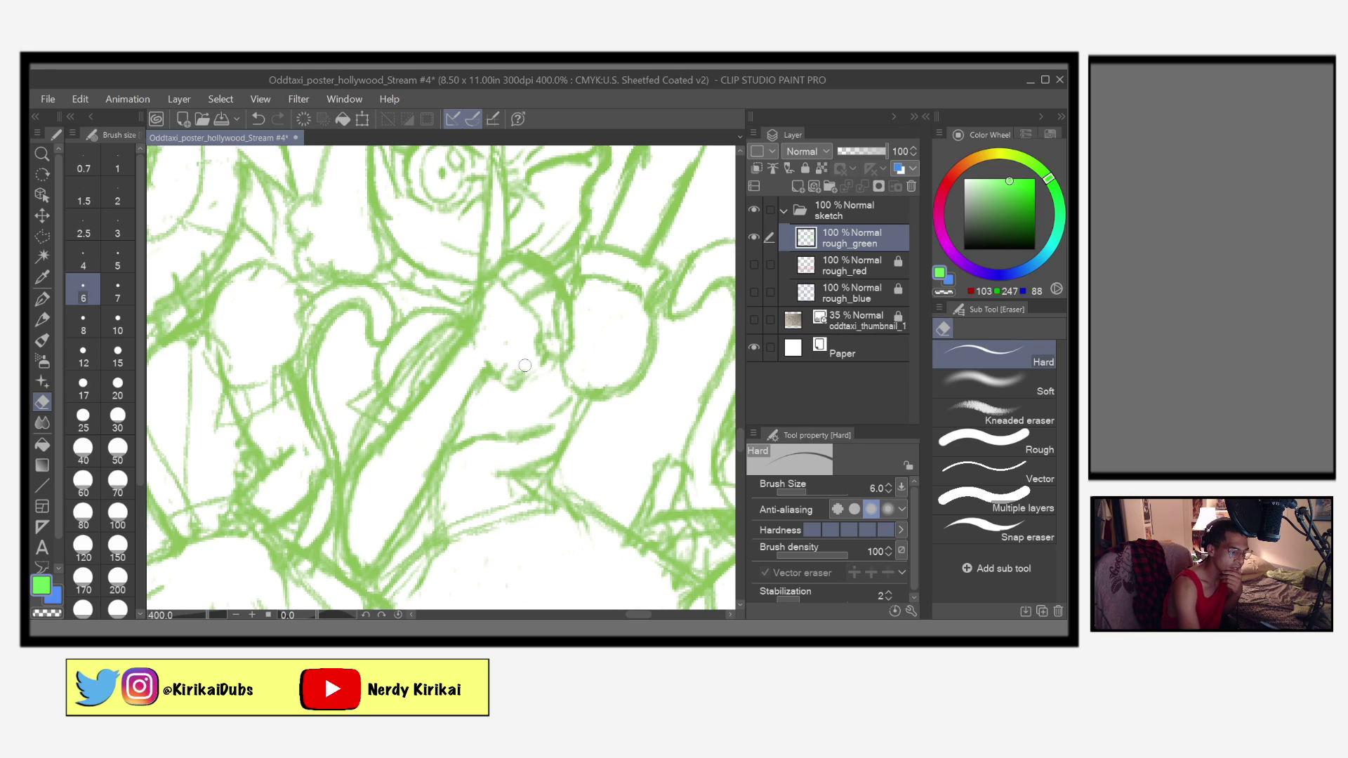
# Step: Strengthen the outer edge of the middle girl's raised-arm puff sleeve with the Mechanical pencil at size 4 and save the file
pyautogui.click(42, 320)
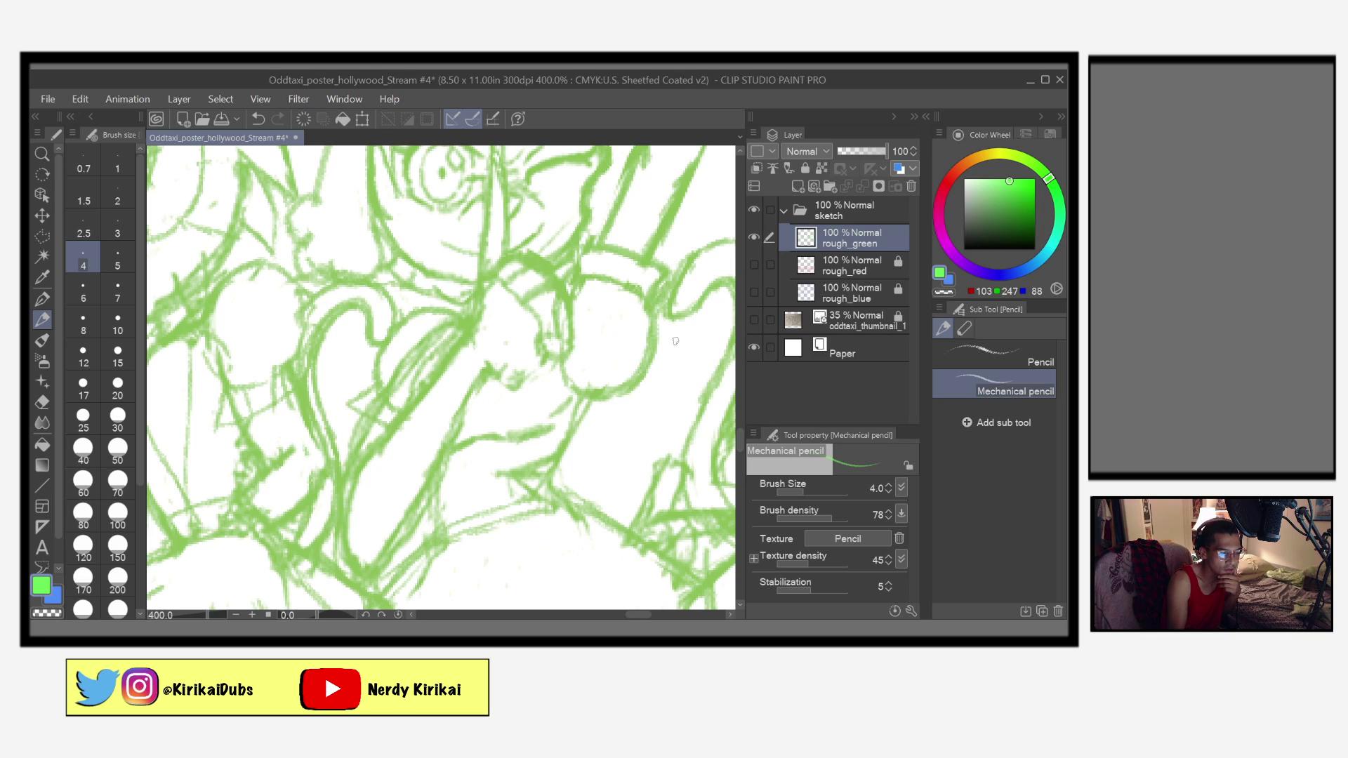
pyautogui.hotkey('ctrl', 's')
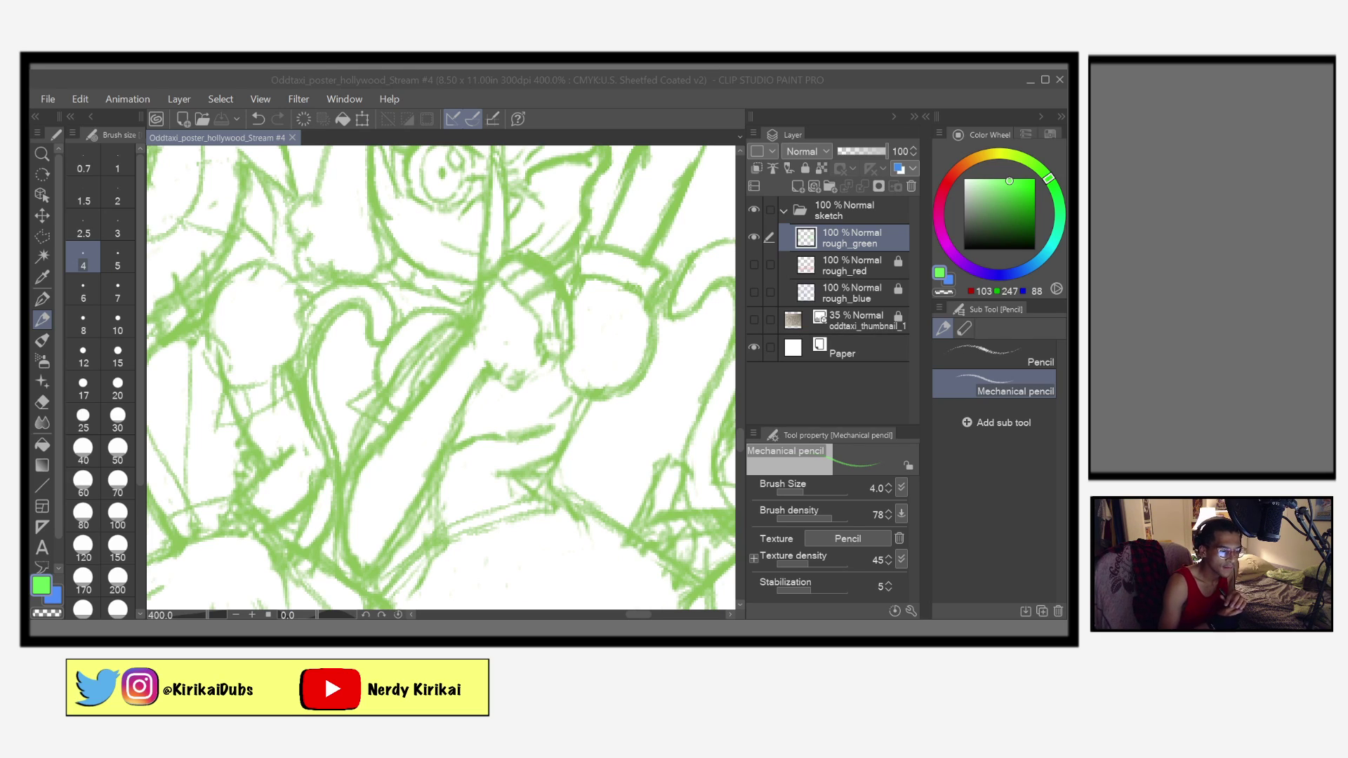
pyautogui.hotkey('alt', 'Tab')
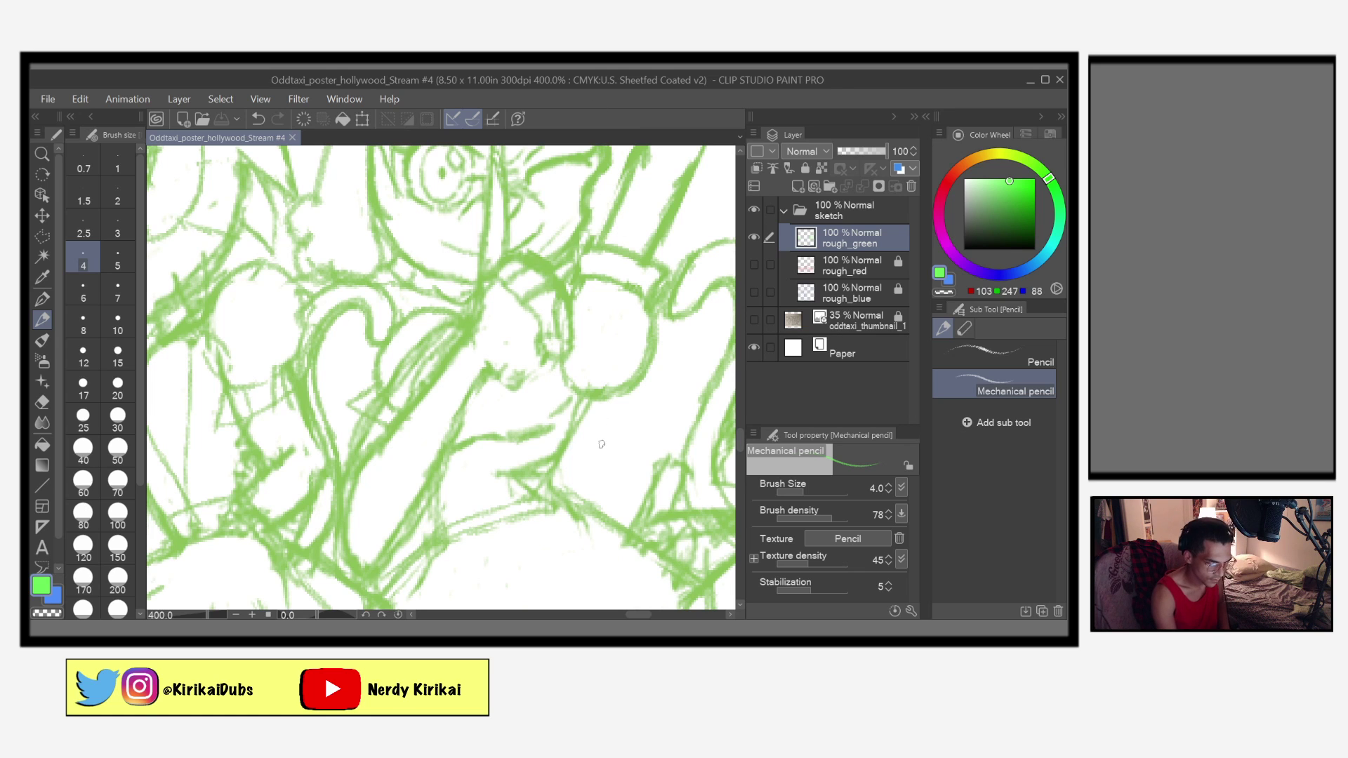
# Step: Erase stray lines around the right cat girl's bent arm beside her waist with the Hard eraser at size 6
pyautogui.moveTo(602, 447)
pyautogui.mouseDown()
pyautogui.moveTo(514, 562)
pyautogui.moveTo(584, 473)
pyautogui.moveTo(599, 479)
pyautogui.moveTo(587, 541)
pyautogui.moveTo(538, 434)
pyautogui.moveTo(634, 562)
pyautogui.moveTo(618, 483)
pyautogui.moveTo(644, 477)
pyautogui.moveTo(653, 493)
pyautogui.moveTo(636, 531)
pyautogui.moveTo(639, 481)
pyautogui.mouseUp()
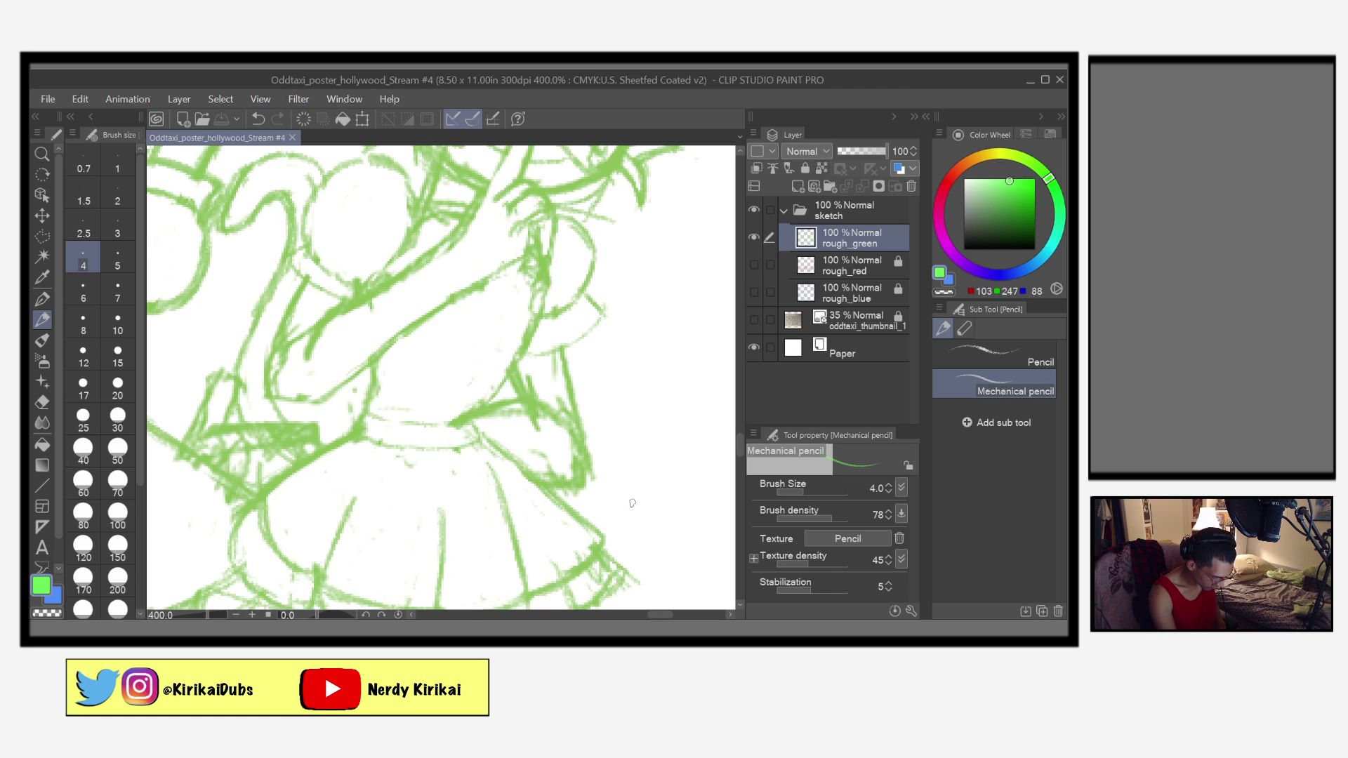
pyautogui.press('e')
pyautogui.moveTo(529, 380); pyautogui.dragTo(537, 387)
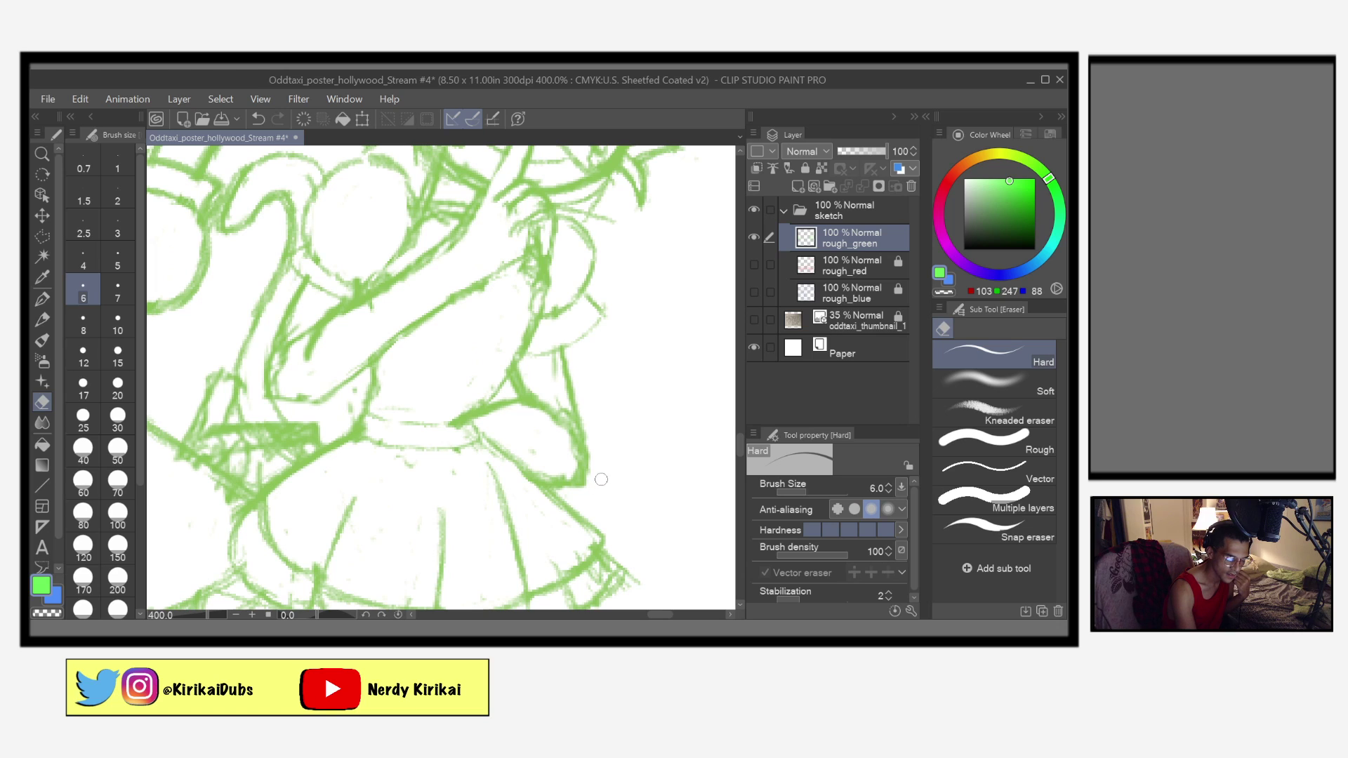
# Step: Erase stray lines around the right cat girl's raised hand and along her forearm and elbow with the Hard eraser at size 4, and save
pyautogui.moveTo(576, 428); pyautogui.dragTo(571, 475)
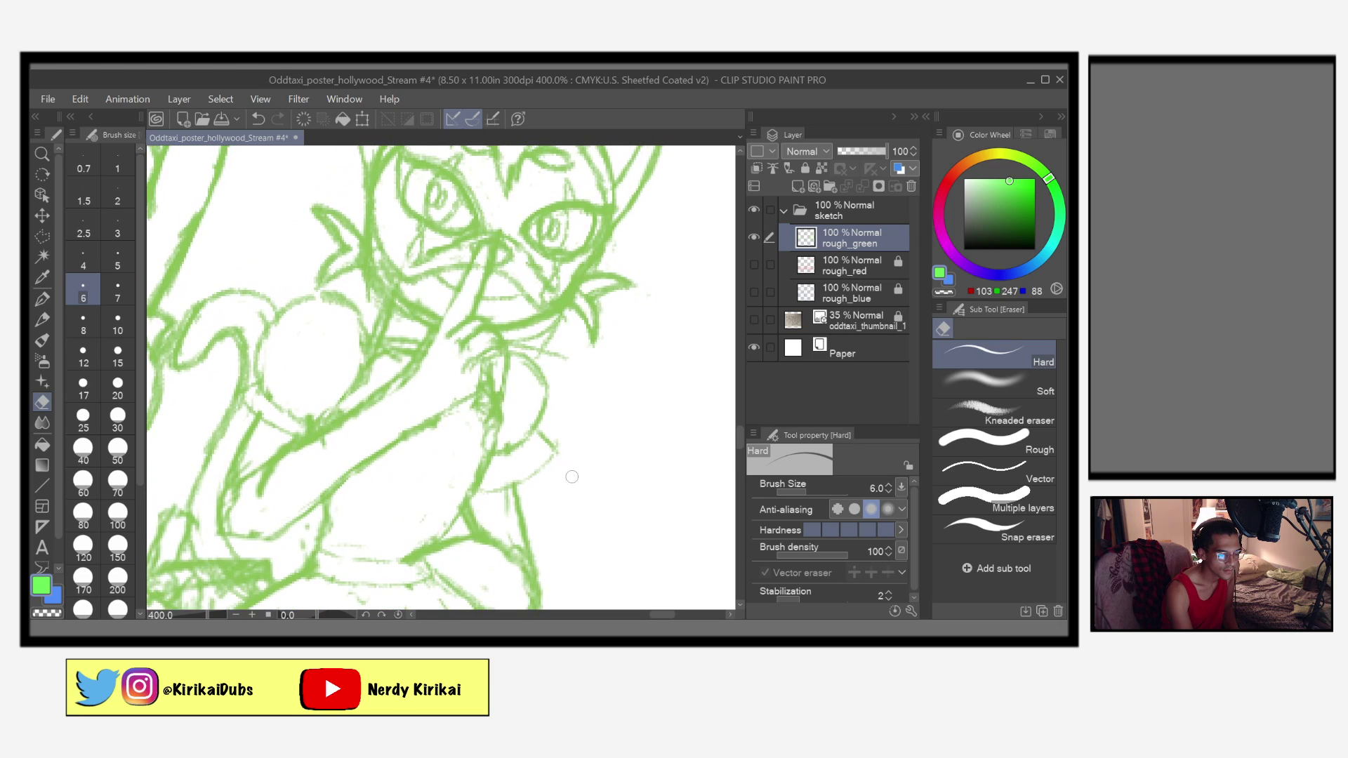
pyautogui.click(82, 260)
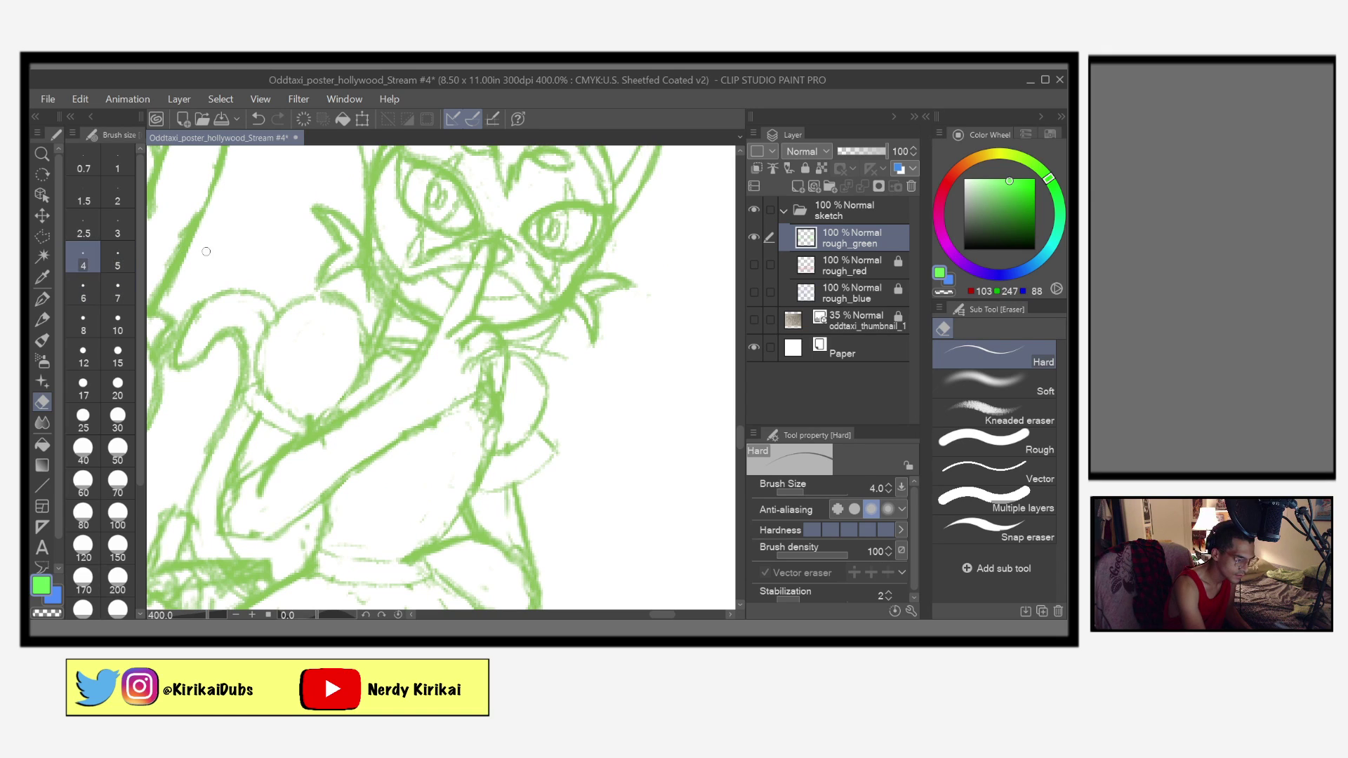
pyautogui.moveTo(496, 373); pyautogui.dragTo(503, 384)
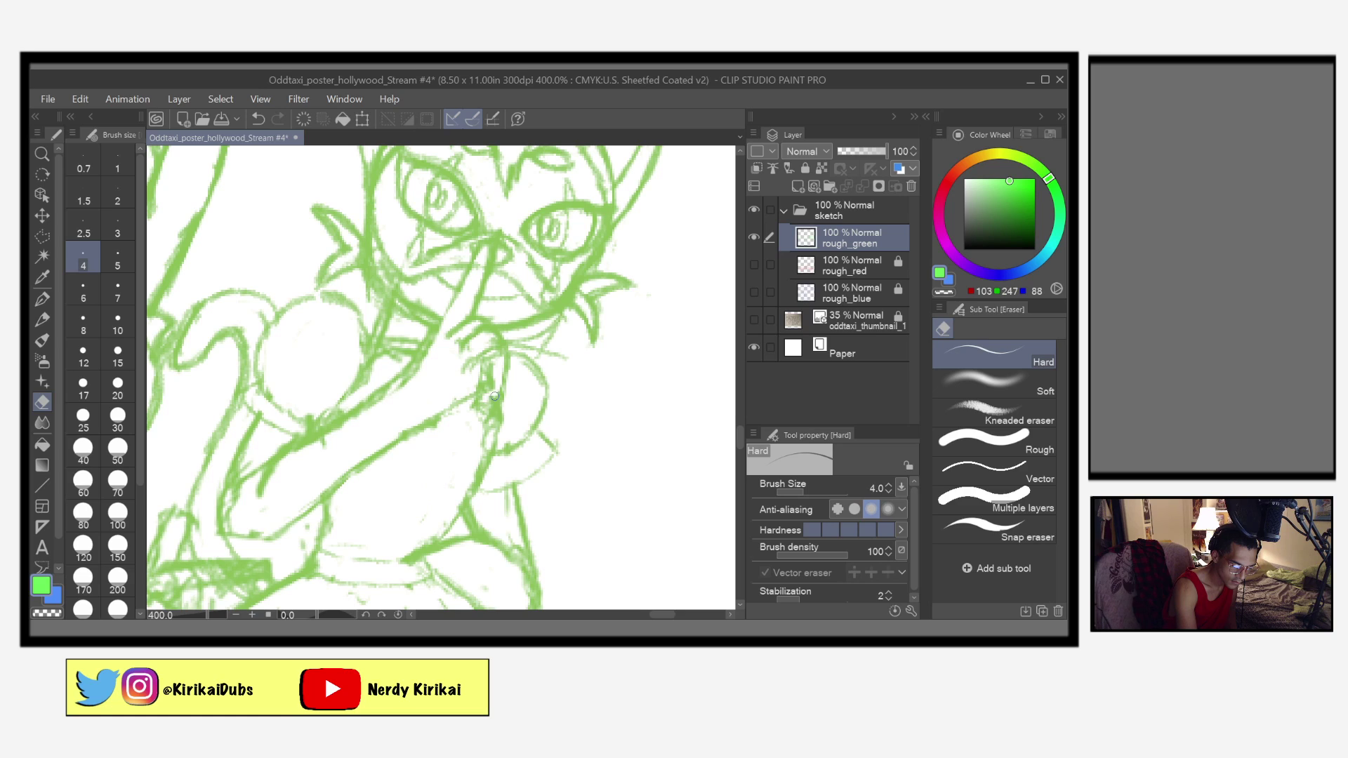
pyautogui.moveTo(498, 360); pyautogui.dragTo(476, 375)
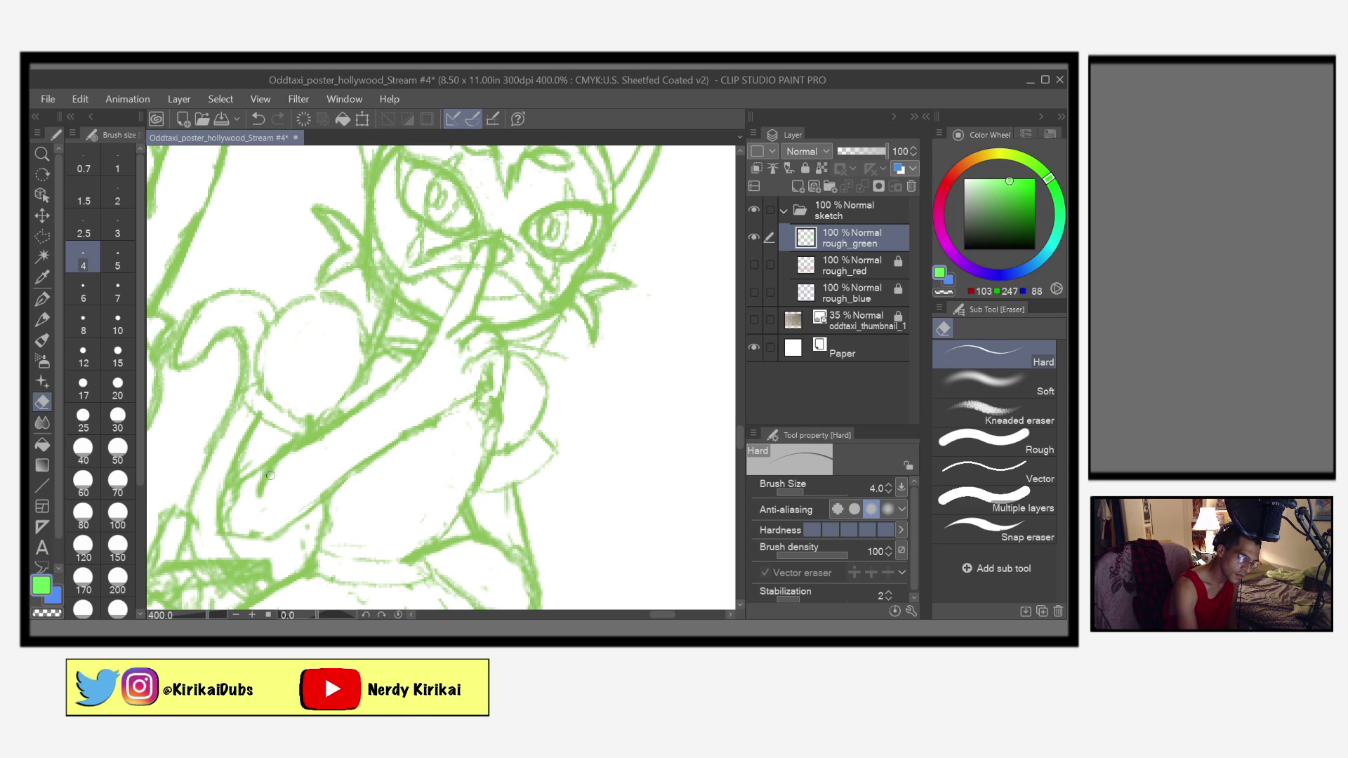
pyautogui.moveTo(258, 505)
pyautogui.mouseDown()
pyautogui.moveTo(276, 467)
pyautogui.moveTo(230, 507)
pyautogui.moveTo(229, 531)
pyautogui.moveTo(235, 492)
pyautogui.moveTo(261, 522)
pyautogui.mouseUp()
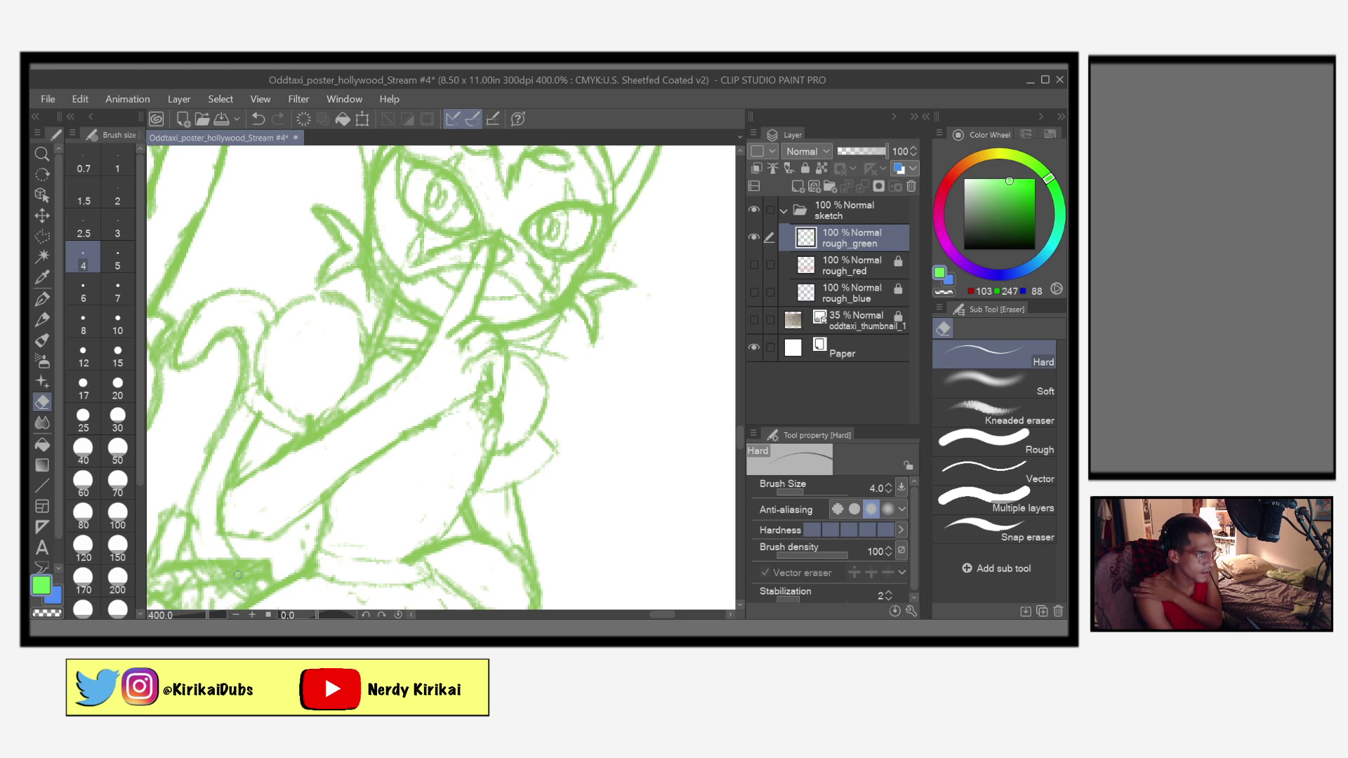
pyautogui.hotkey('ctrl', 's')
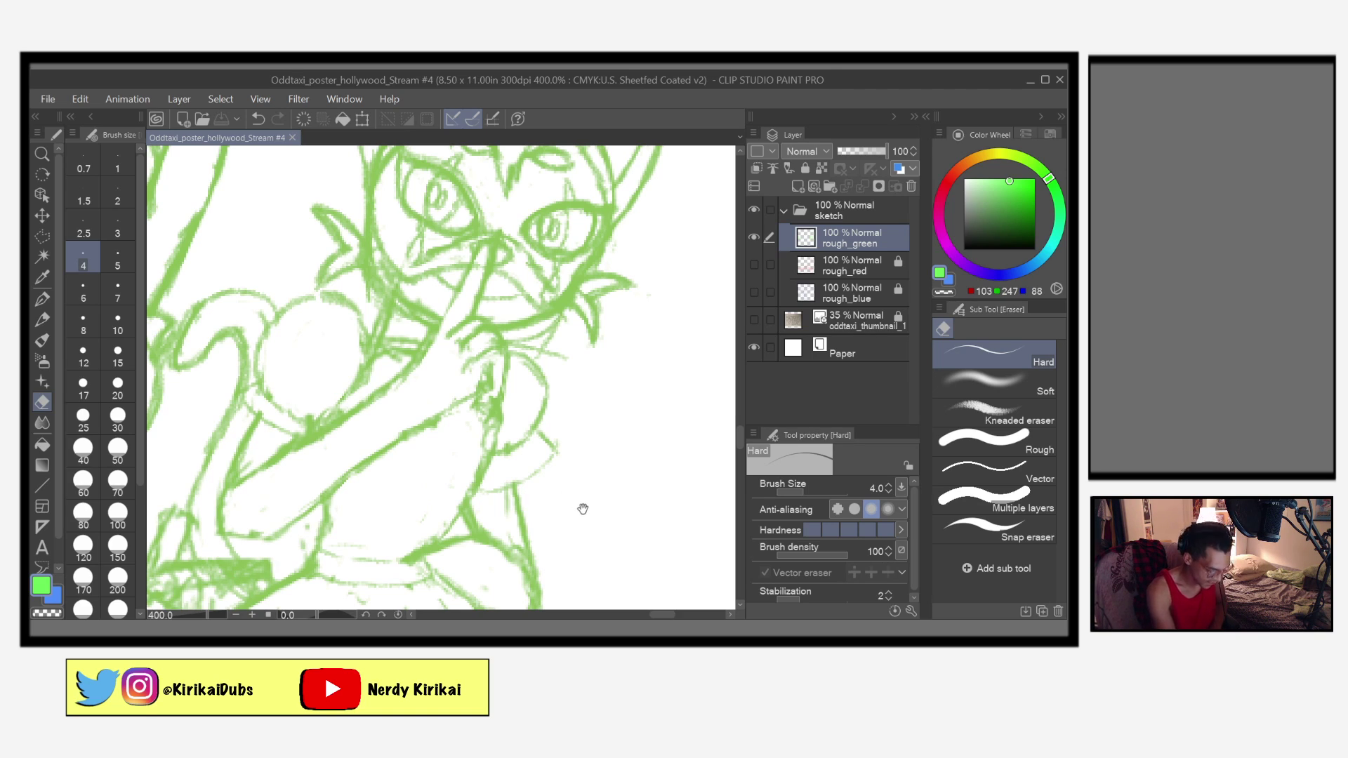
# Step: Clean up the middle girl's bent-arm puff sleeve with the Hard eraser at sizes 4 and 5, and redraw her fist with the Mechanical pencil at size 4
pyautogui.moveTo(586, 517); pyautogui.dragTo(606, 517)
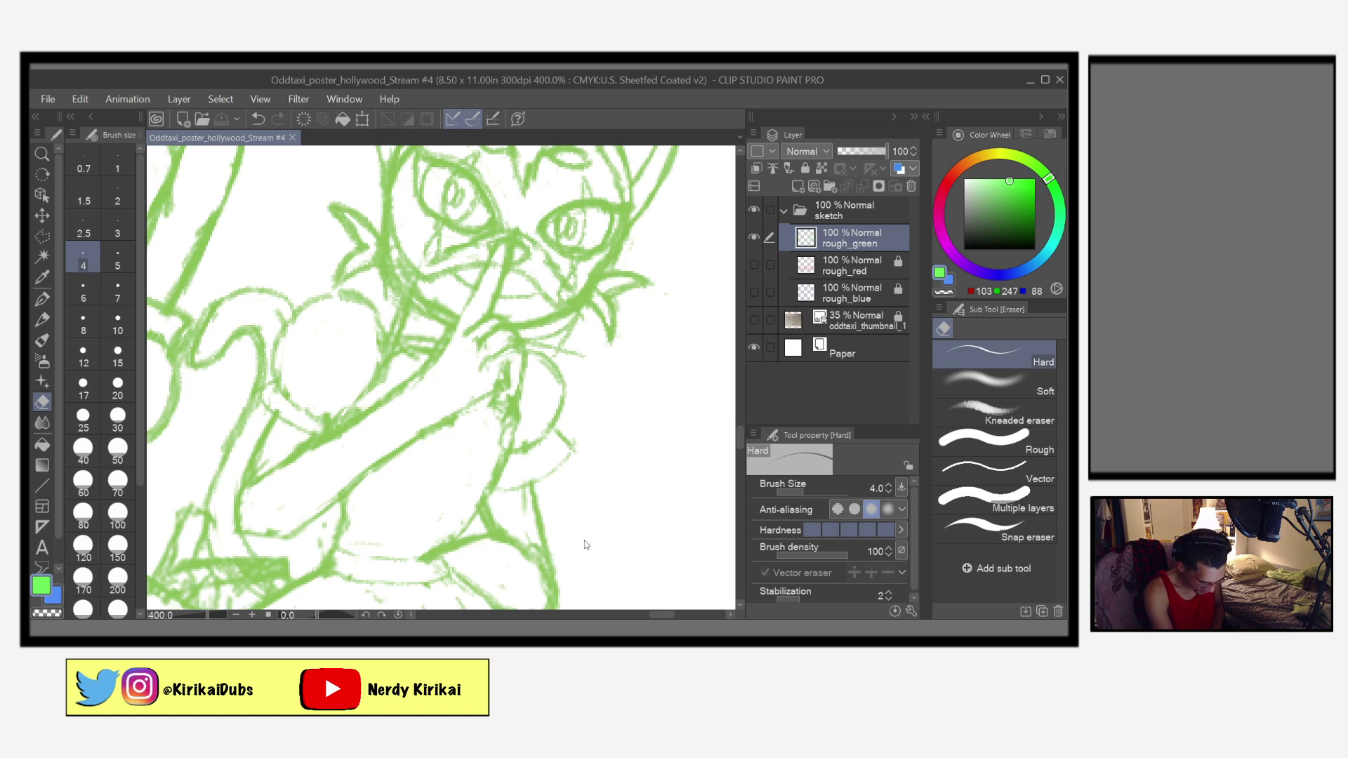
pyautogui.scroll(-3, 581, 548)
pyautogui.moveTo(573, 558)
pyautogui.mouseDown()
pyautogui.moveTo(596, 523)
pyautogui.moveTo(586, 536)
pyautogui.mouseUp()
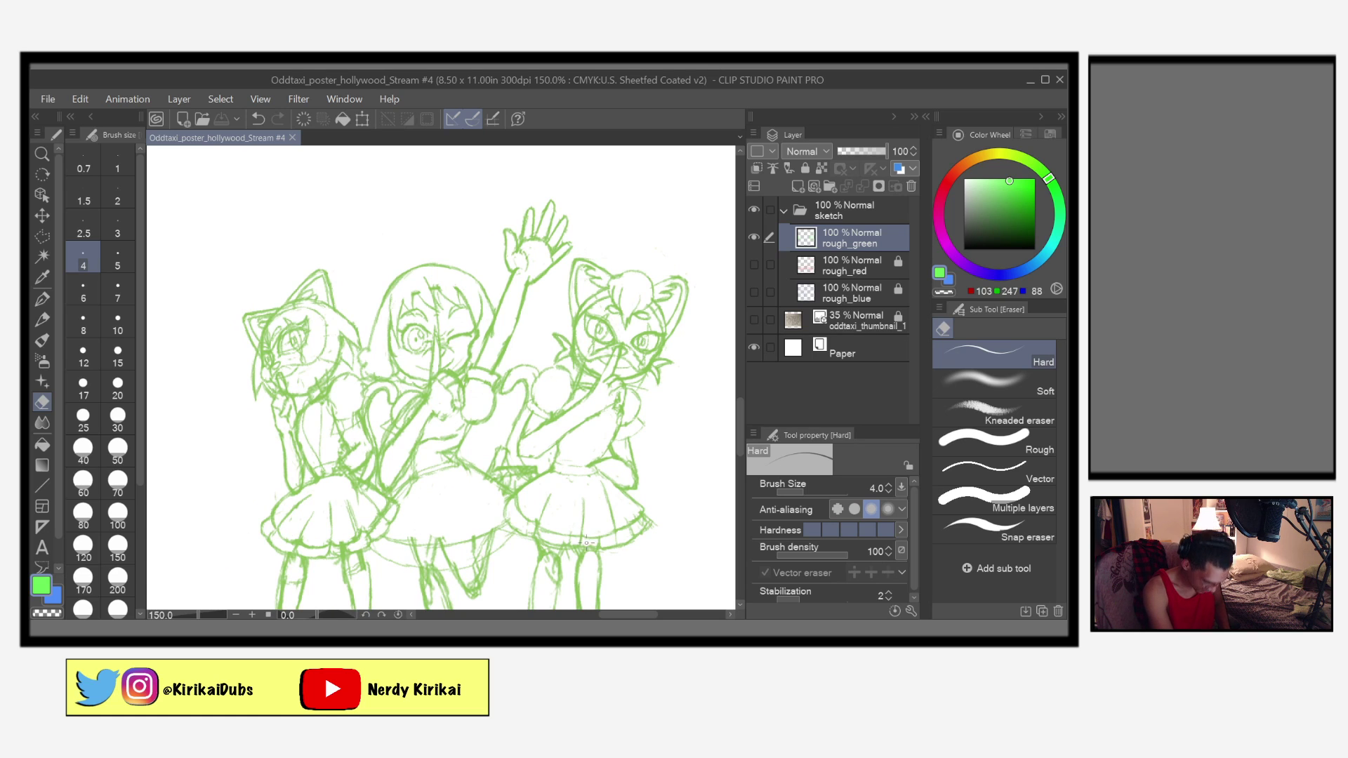
pyautogui.scroll(1, 581, 552)
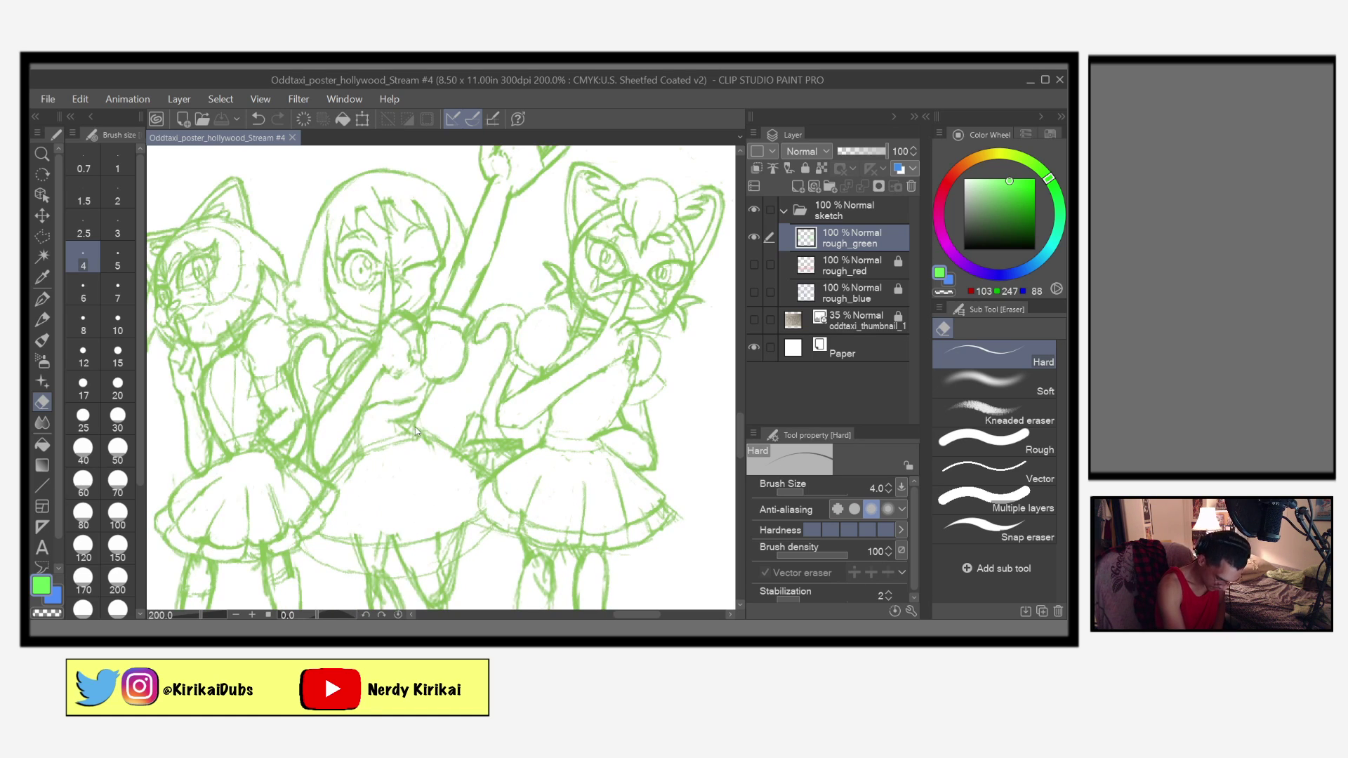
pyautogui.scroll(2, 414, 427)
pyautogui.moveTo(433, 448); pyautogui.dragTo(539, 528)
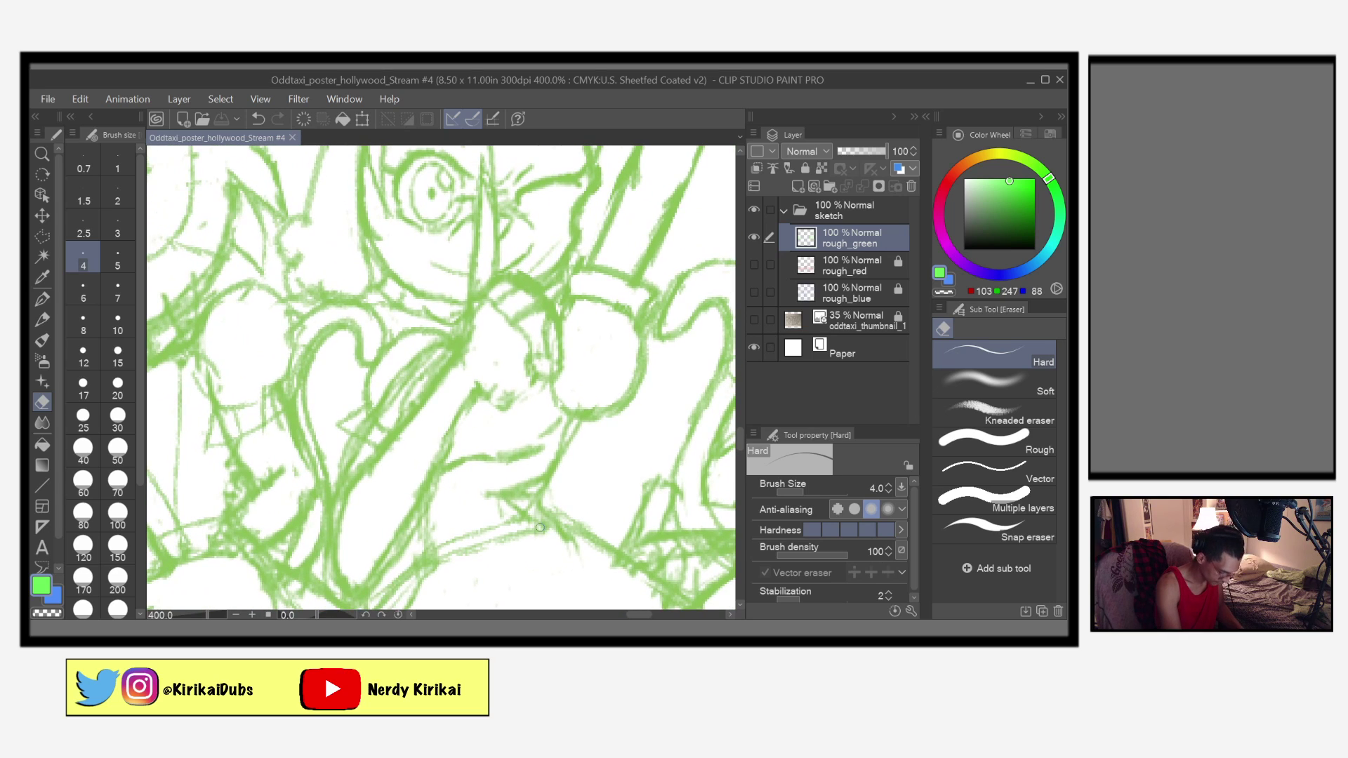
pyautogui.moveTo(436, 353)
pyautogui.mouseDown()
pyautogui.moveTo(415, 355)
pyautogui.moveTo(441, 362)
pyautogui.moveTo(437, 348)
pyautogui.moveTo(395, 392)
pyautogui.moveTo(386, 406)
pyautogui.moveTo(413, 391)
pyautogui.moveTo(401, 414)
pyautogui.mouseUp()
pyautogui.click(118, 261)
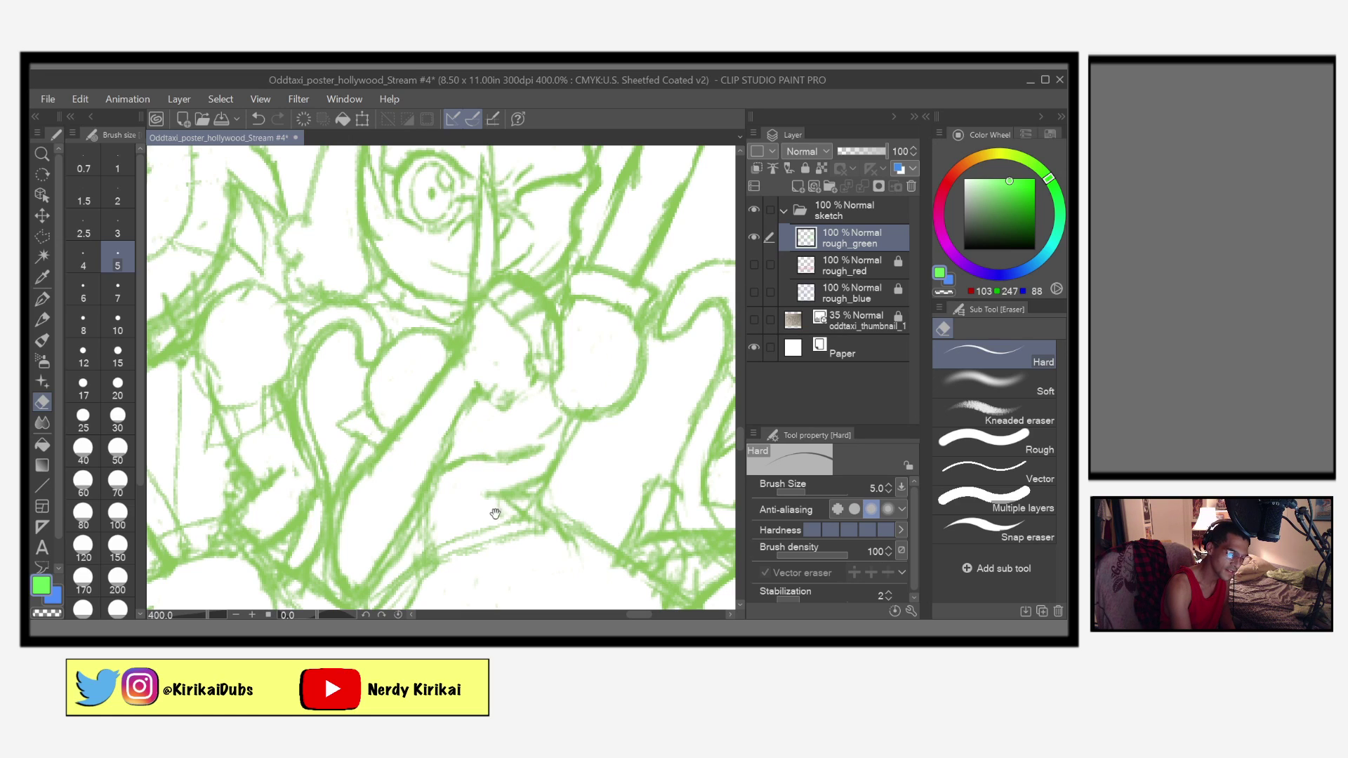
pyautogui.press('p')
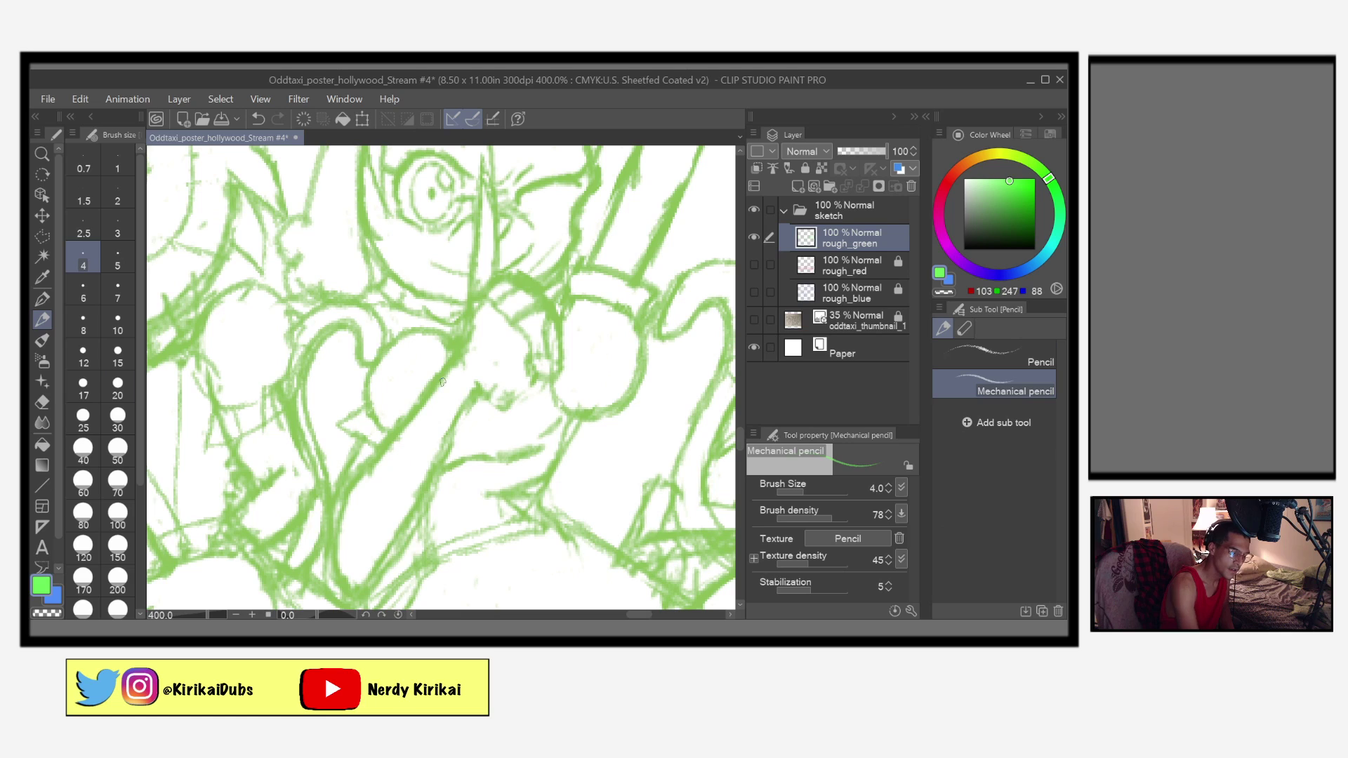
pyautogui.moveTo(530, 381); pyautogui.dragTo(491, 396)
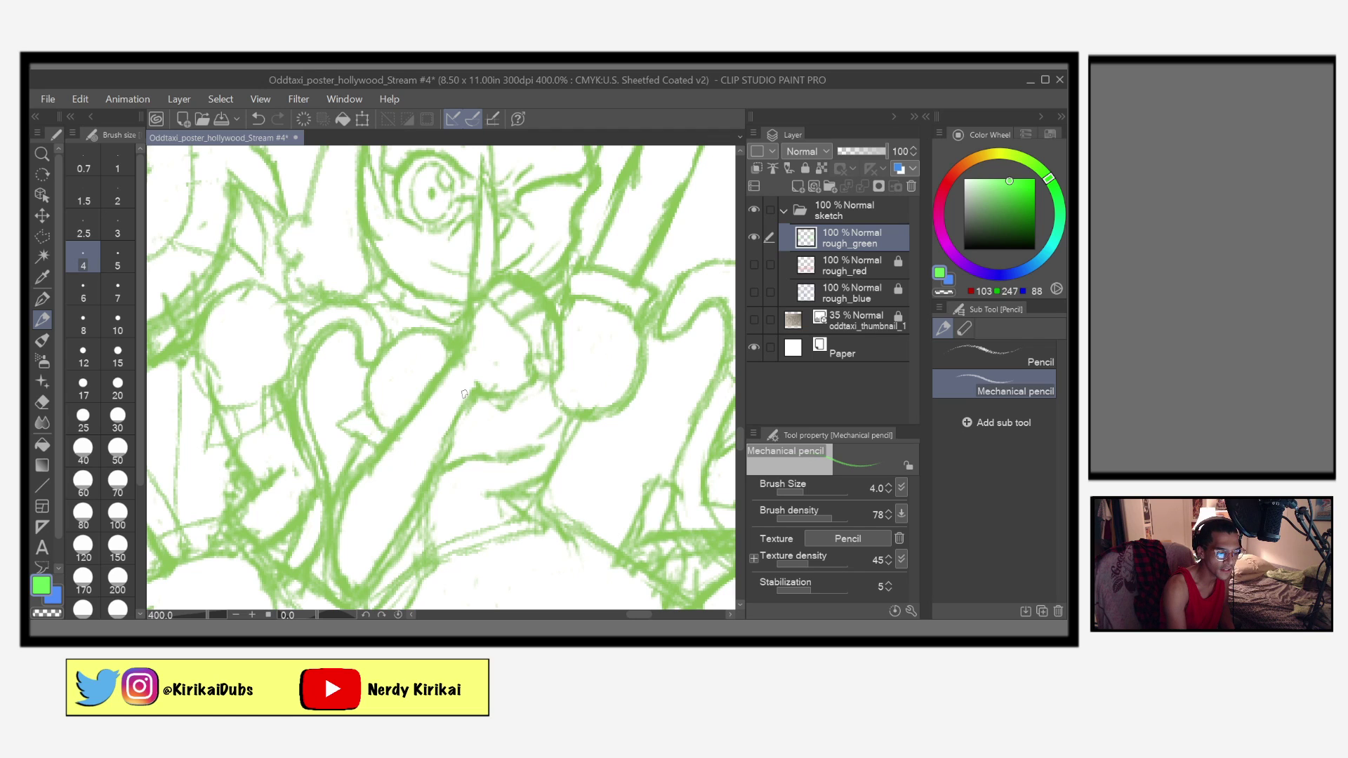
# Step: Erase stray lines in the palm and around the fingers of the middle girl's raised hand with the Hard eraser at size 5, and save
pyautogui.moveTo(569, 466); pyautogui.dragTo(533, 537)
pyautogui.moveTo(586, 496); pyautogui.dragTo(553, 536)
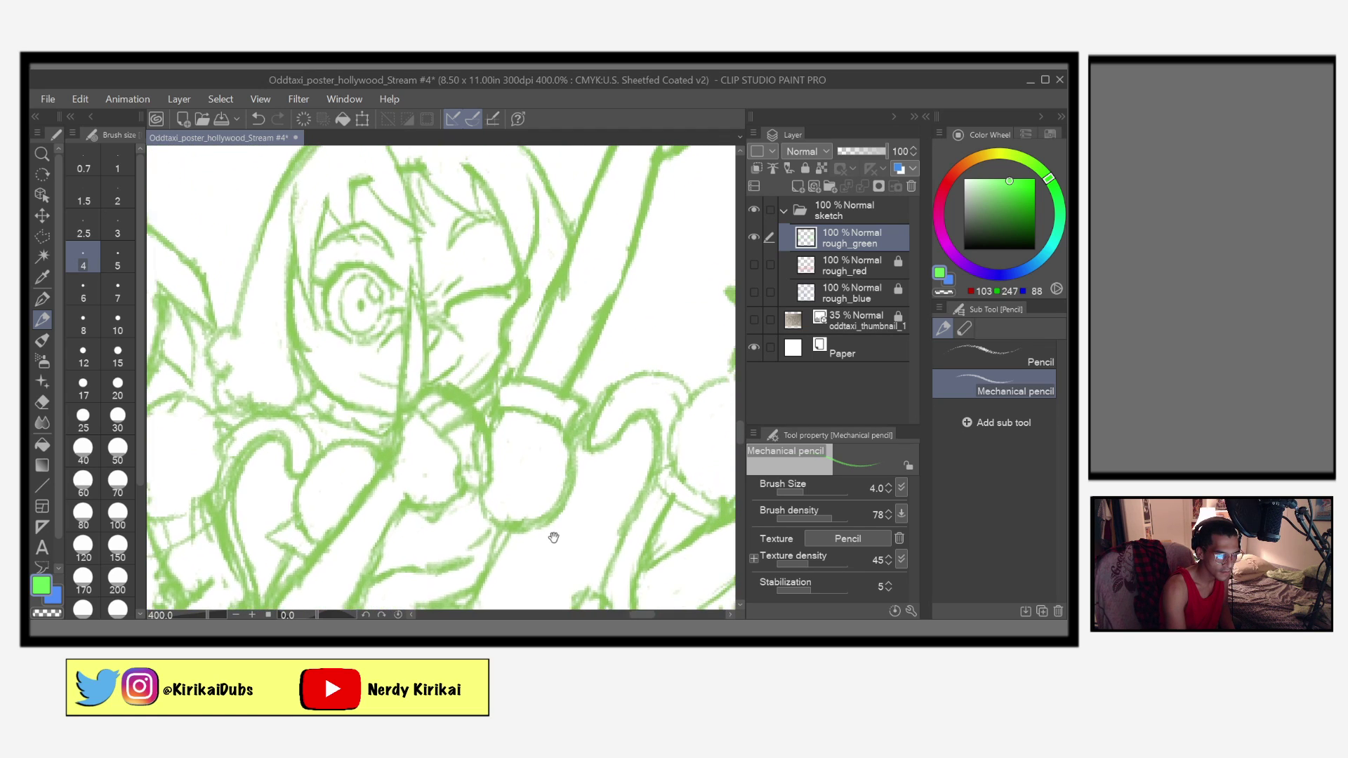
pyautogui.moveTo(614, 502)
pyautogui.mouseDown()
pyautogui.moveTo(582, 546)
pyautogui.moveTo(589, 562)
pyautogui.mouseUp()
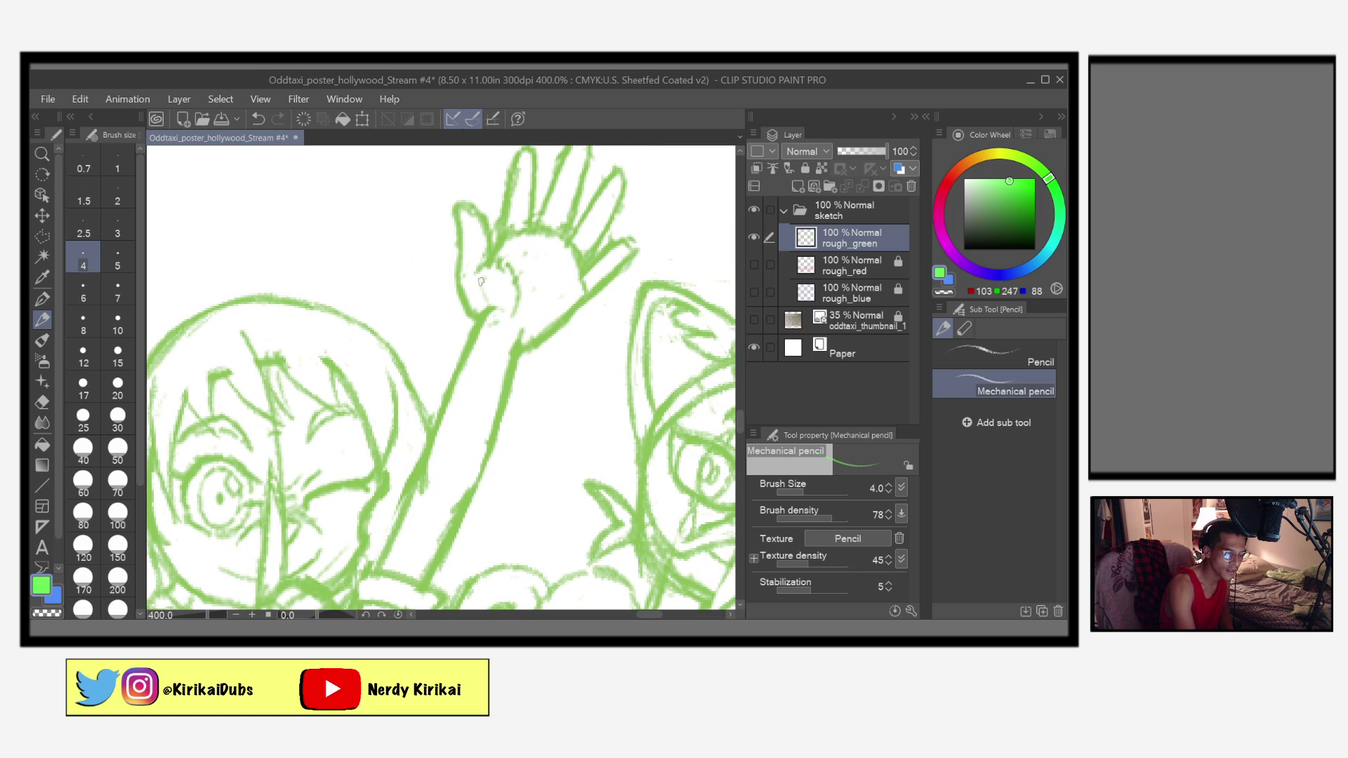
pyautogui.click(43, 402)
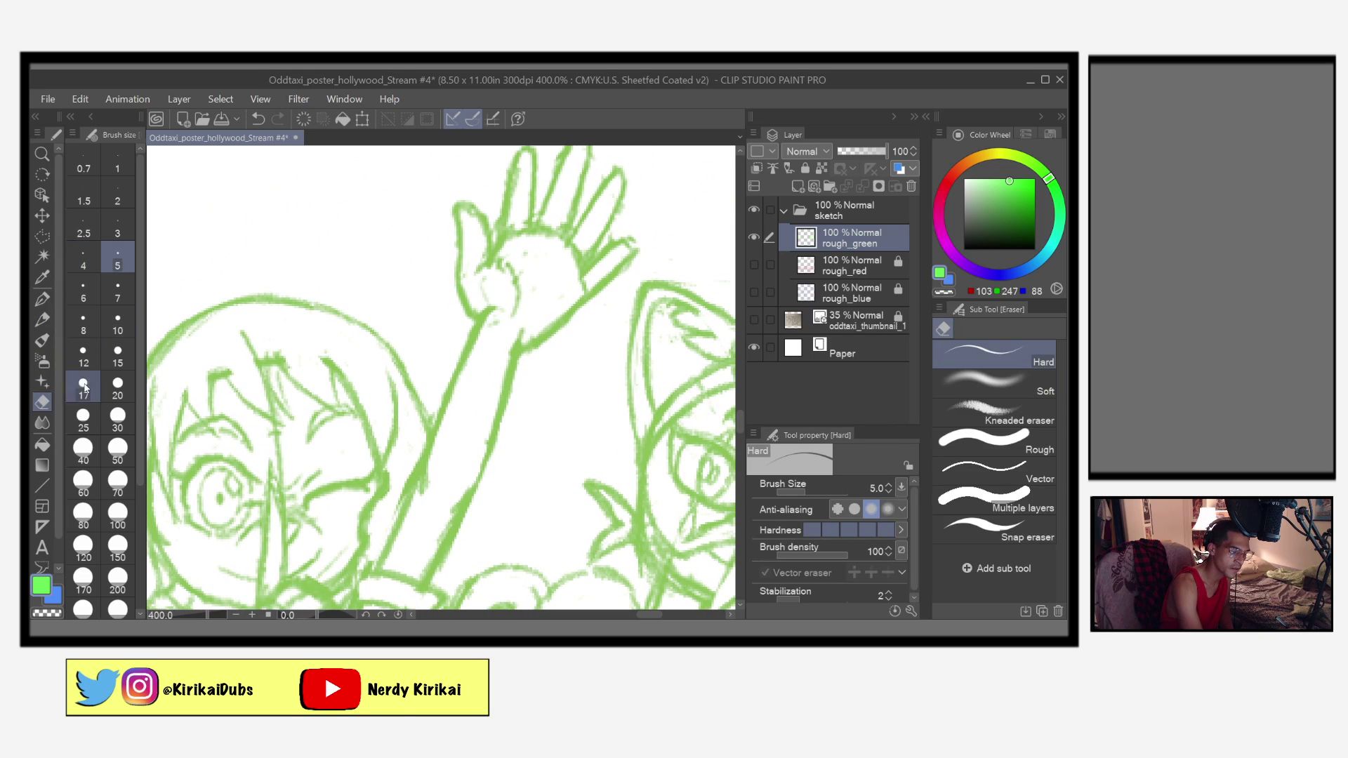
pyautogui.moveTo(507, 281)
pyautogui.mouseDown()
pyautogui.moveTo(495, 317)
pyautogui.moveTo(485, 296)
pyautogui.moveTo(512, 293)
pyautogui.moveTo(541, 262)
pyautogui.moveTo(521, 248)
pyautogui.moveTo(538, 288)
pyautogui.mouseUp()
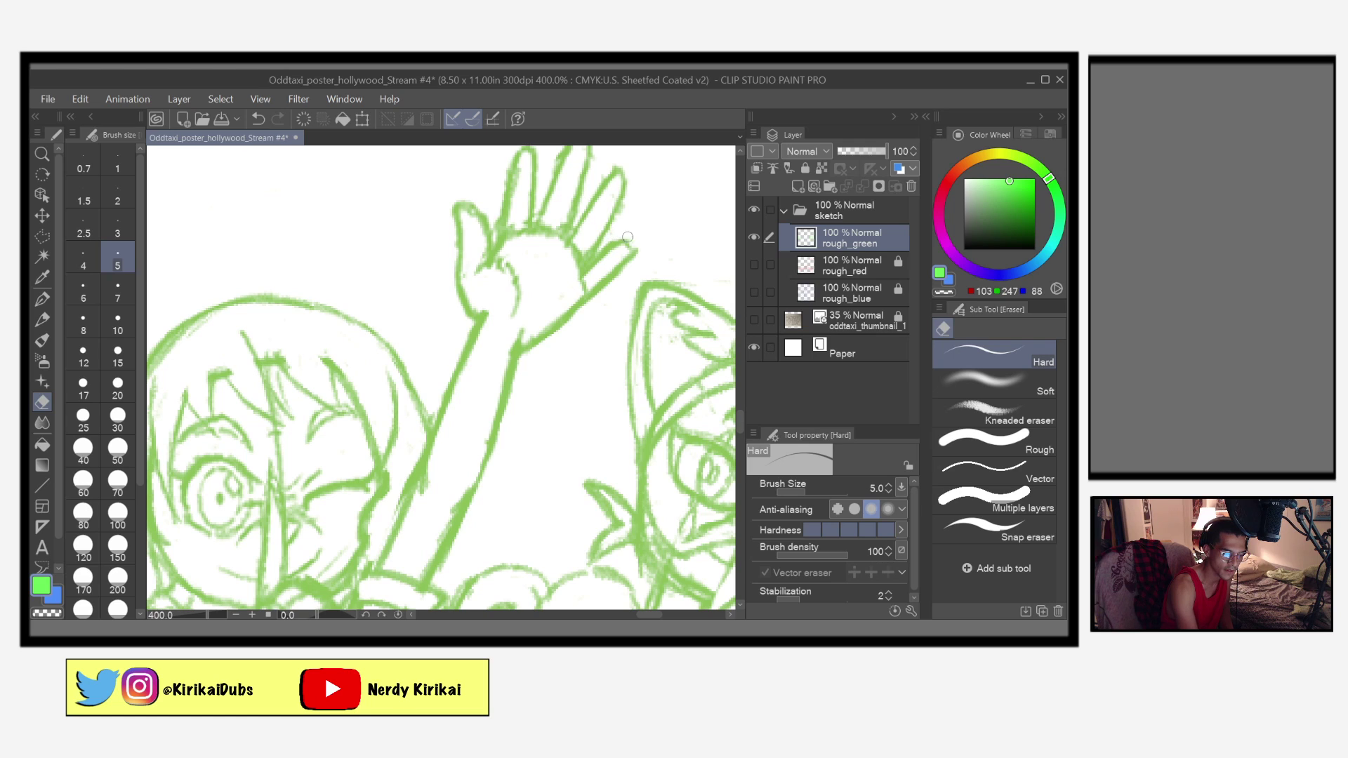
pyautogui.moveTo(640, 241); pyautogui.dragTo(614, 324)
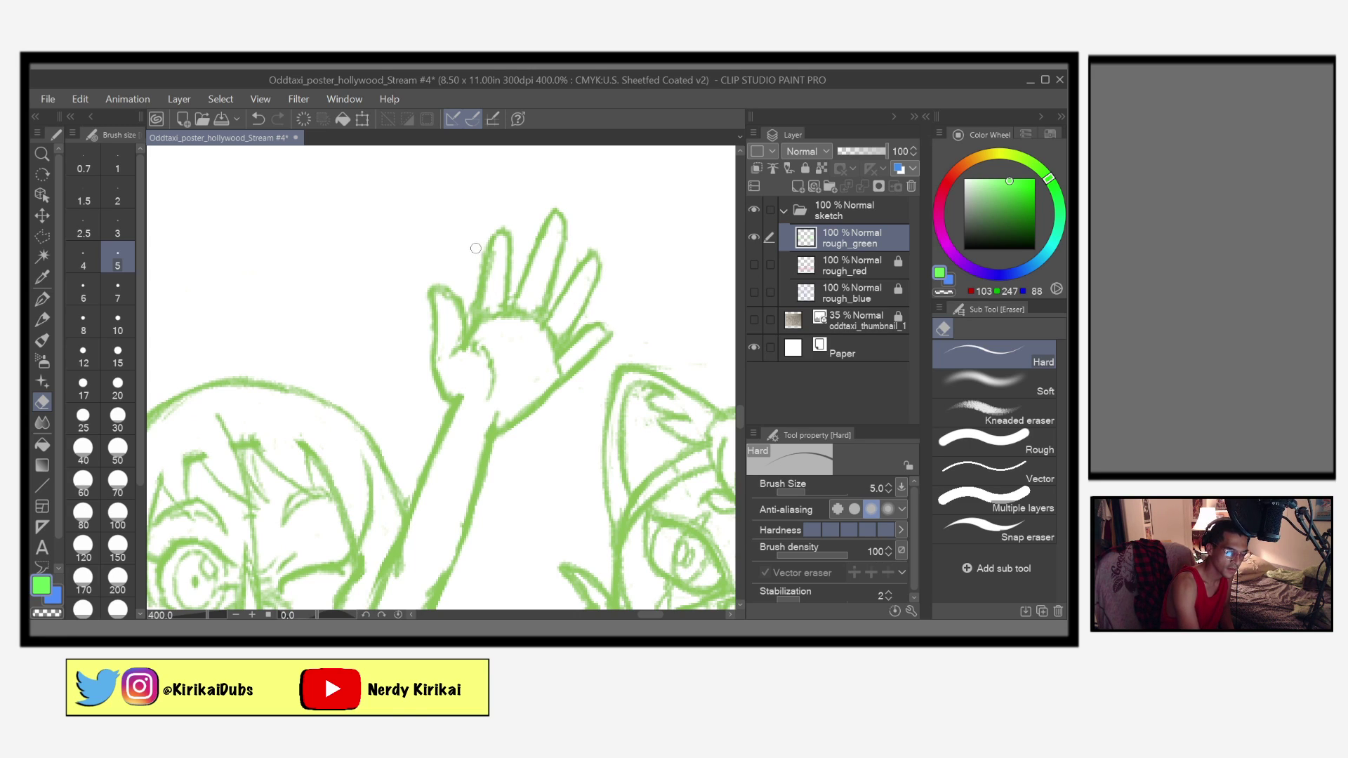
pyautogui.moveTo(472, 286); pyautogui.dragTo(472, 322)
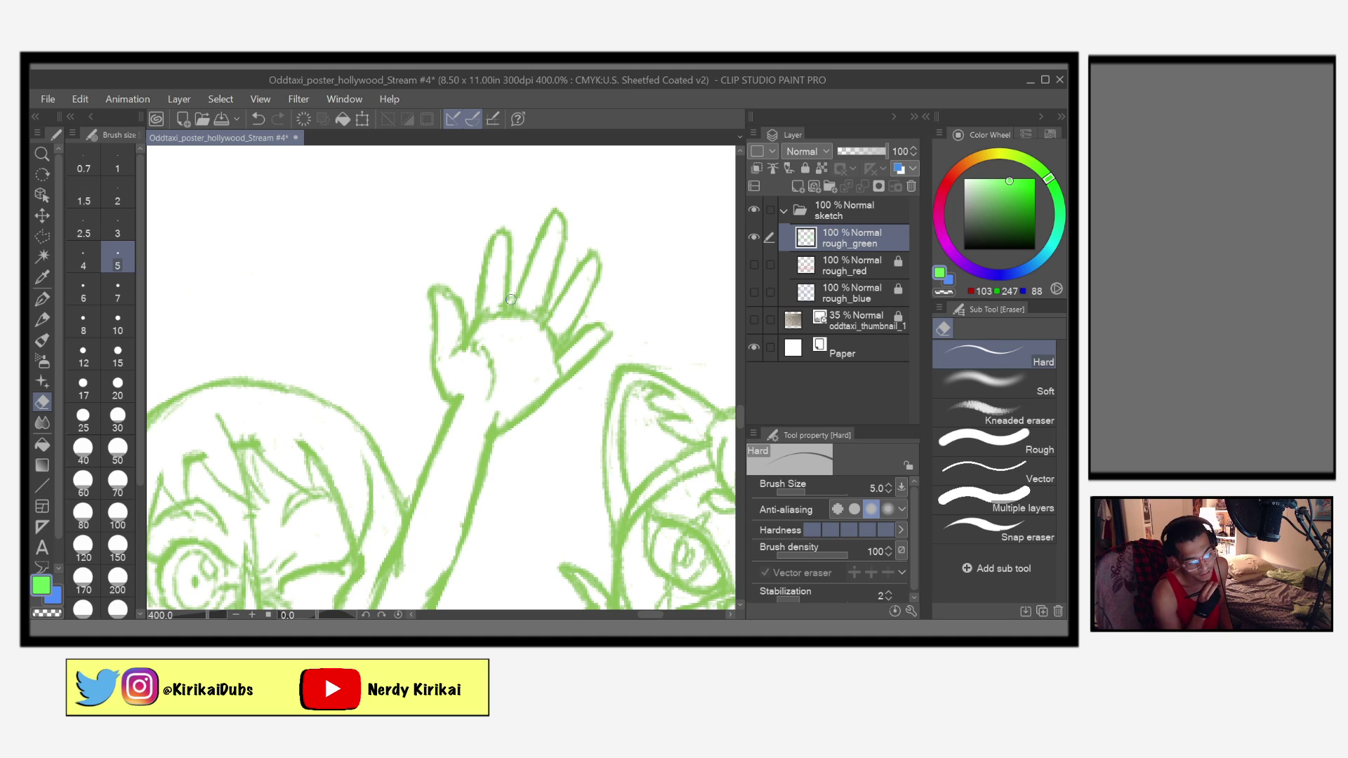
pyautogui.hotkey('ctrl', 's')
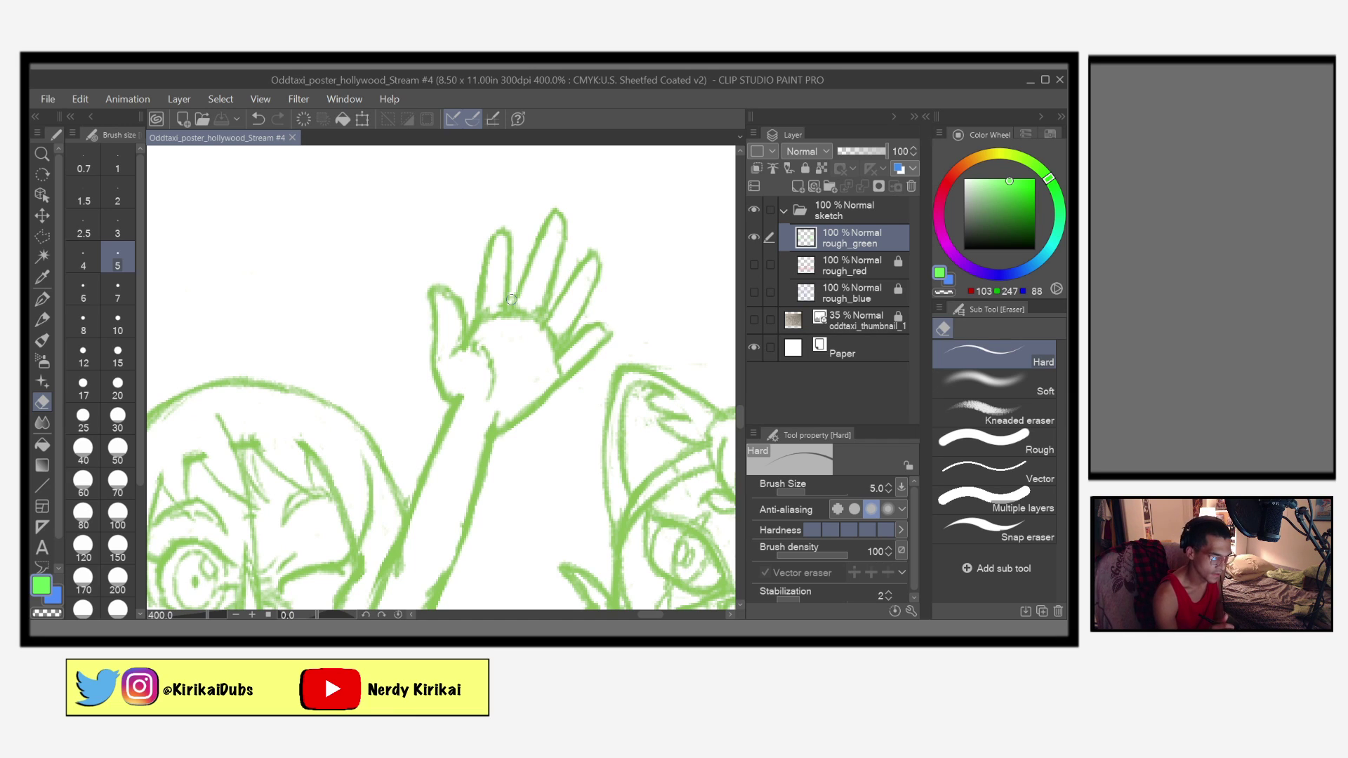
pyautogui.scroll(-3, 511, 300)
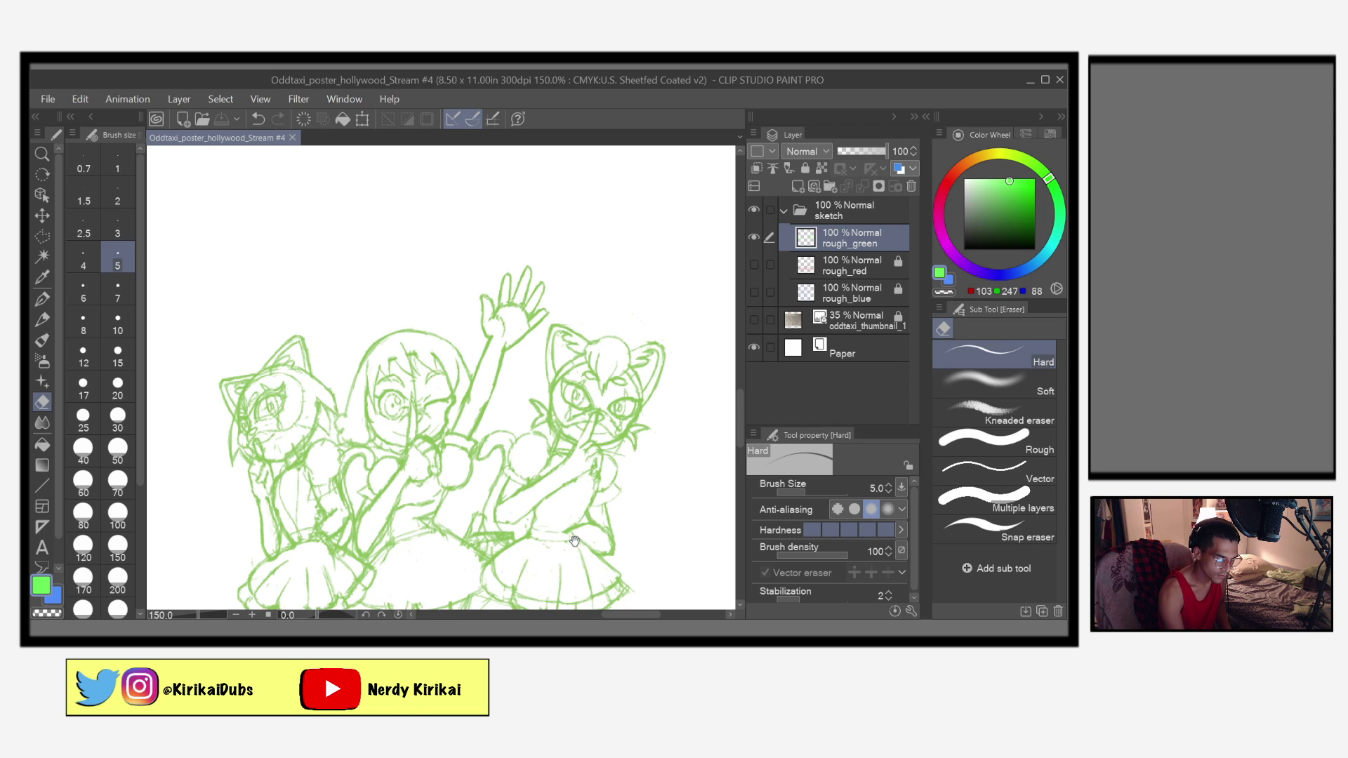
pyautogui.moveTo(575, 541); pyautogui.dragTo(590, 528)
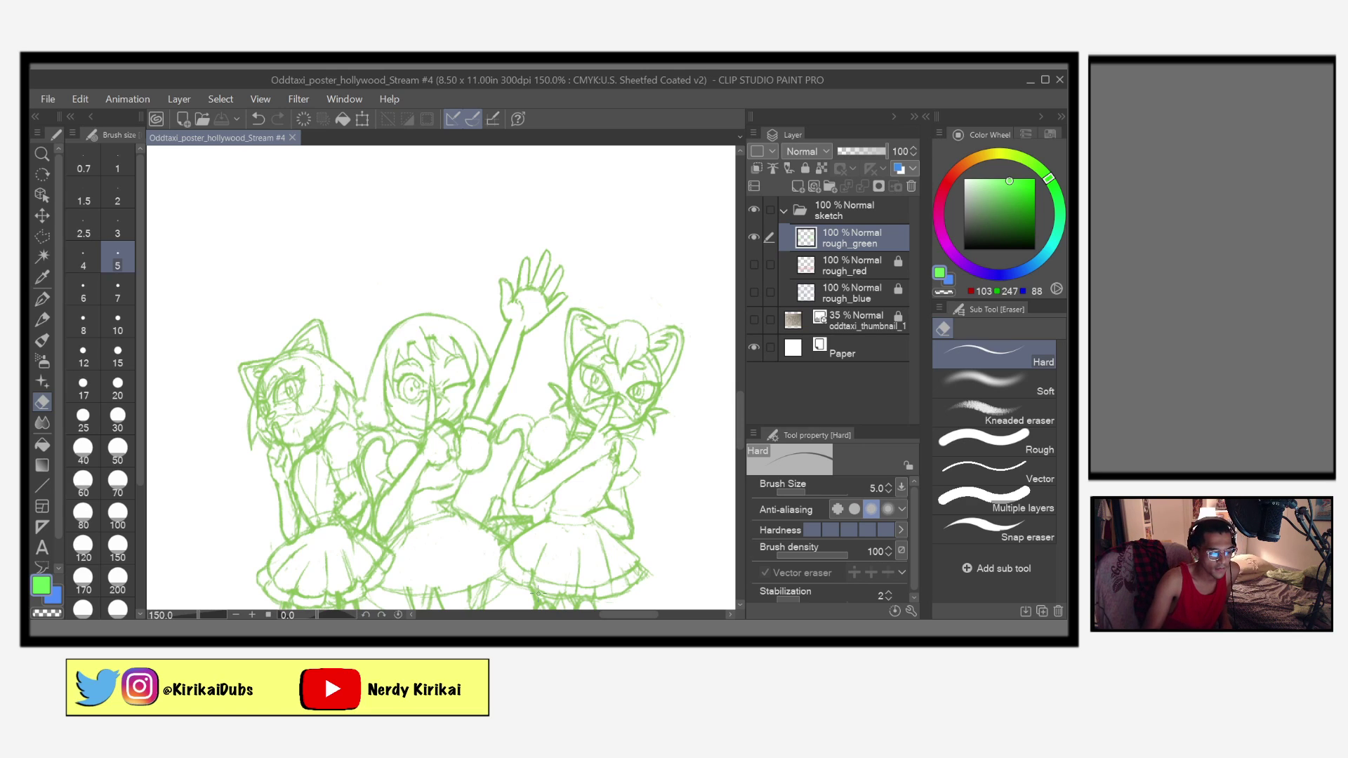
pyautogui.moveTo(585, 590)
pyautogui.mouseDown()
pyautogui.moveTo(612, 520)
pyautogui.moveTo(602, 520)
pyautogui.mouseUp()
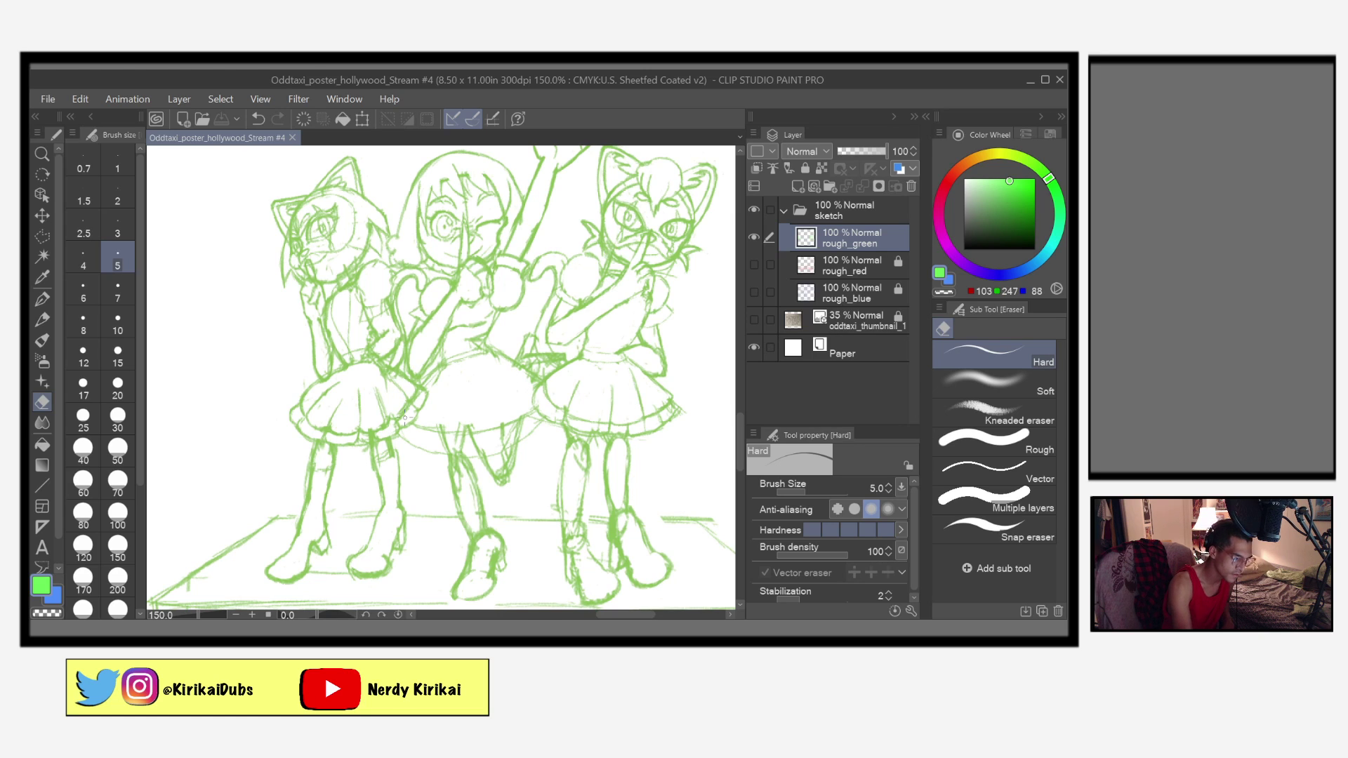
pyautogui.scroll(1, 405, 418)
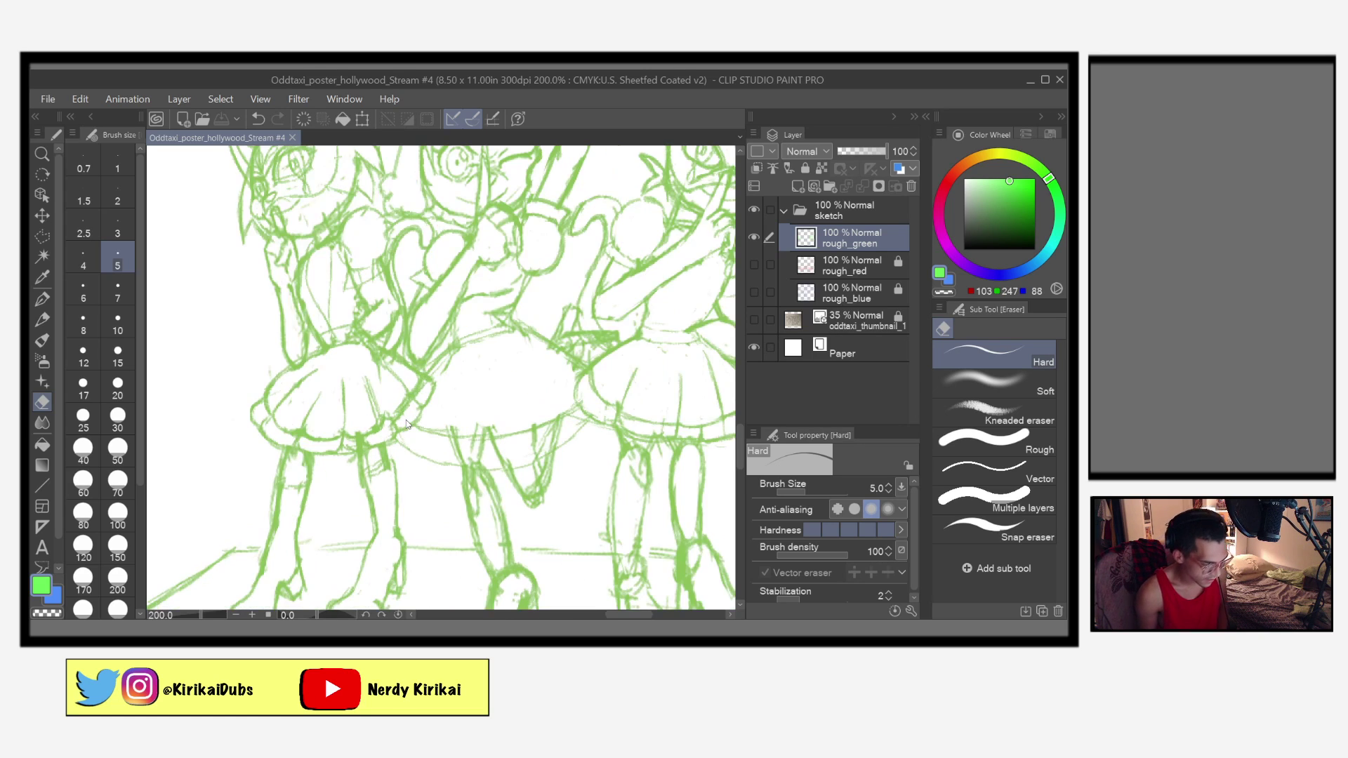
# Step: Erase stray lines along the middle girl's upper skirt edge beside the right cat girl with the Hard eraser at size 5, and save
pyautogui.moveTo(662, 461); pyautogui.dragTo(609, 516)
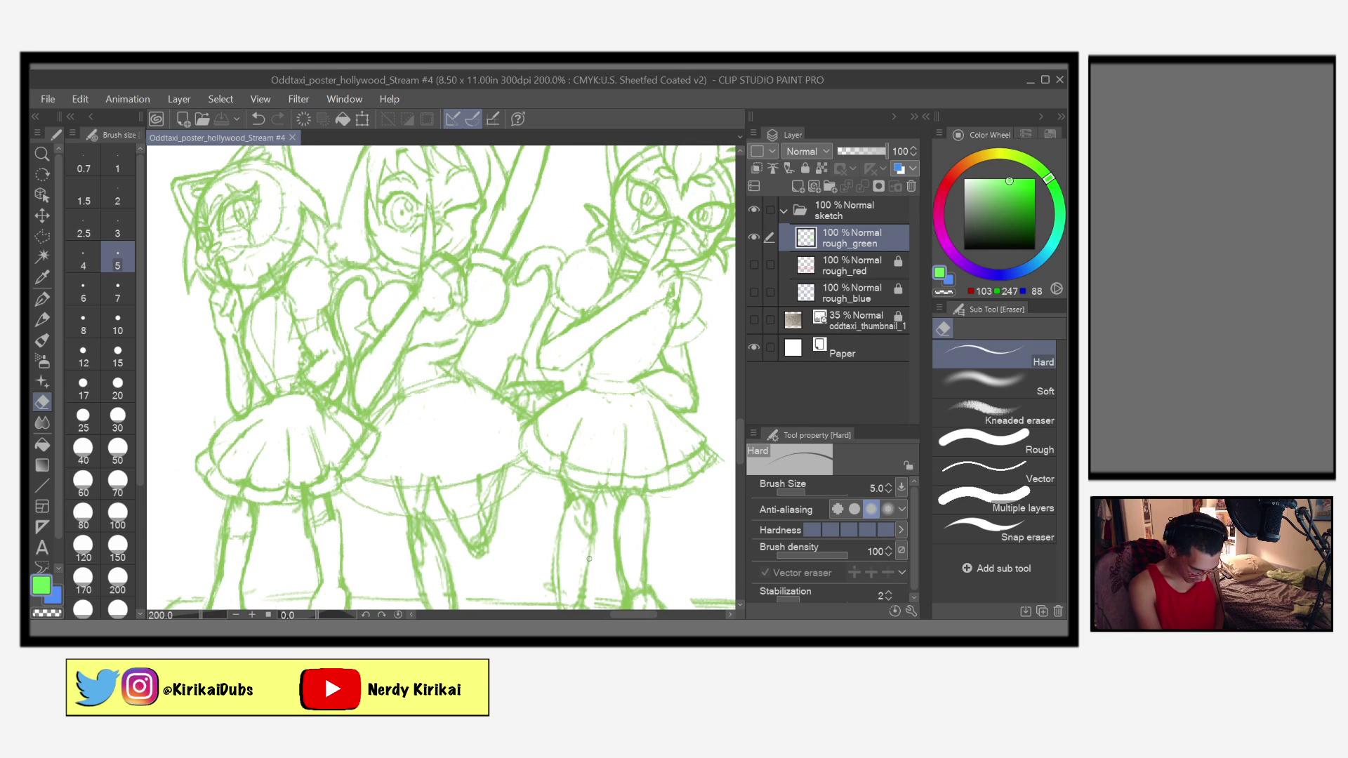
pyautogui.scroll(2, 594, 562)
pyautogui.moveTo(610, 536); pyautogui.dragTo(616, 581)
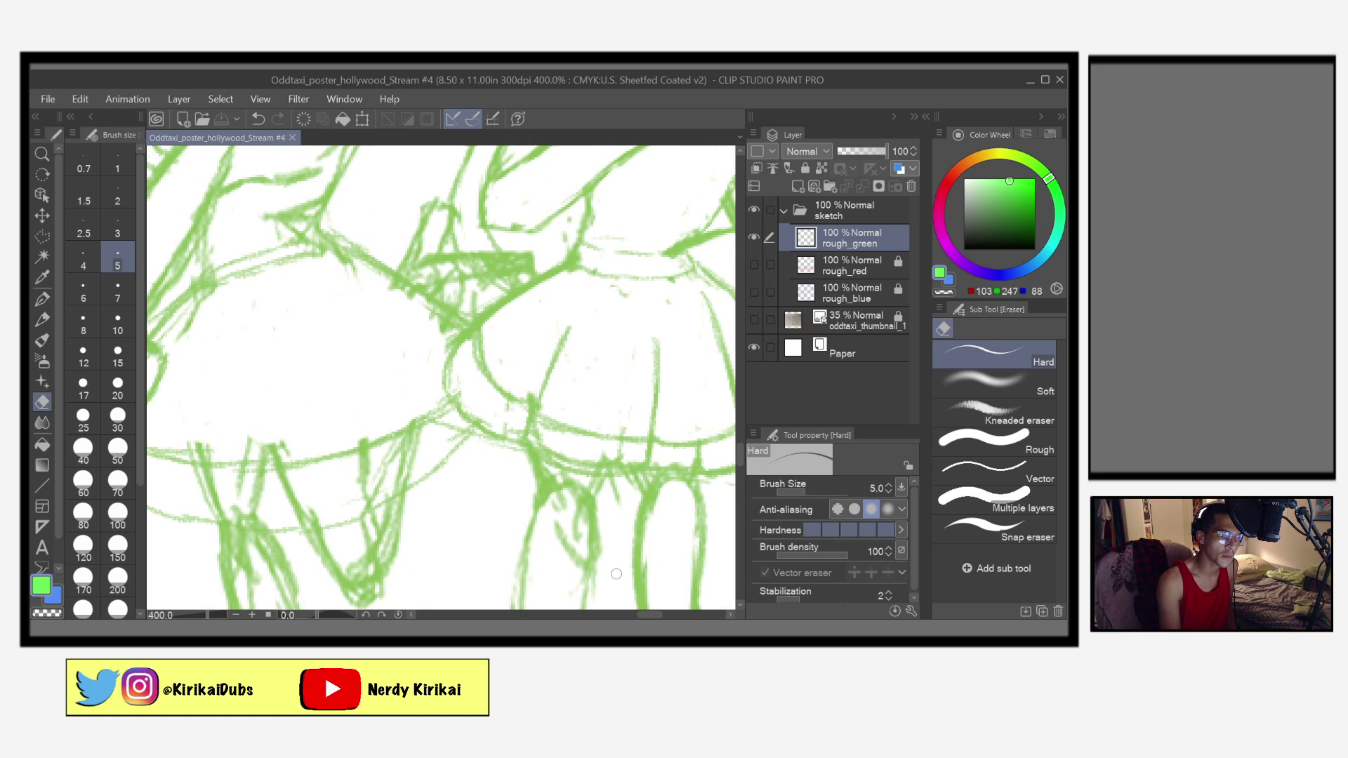
pyautogui.moveTo(391, 285)
pyautogui.mouseDown()
pyautogui.moveTo(440, 323)
pyautogui.moveTo(502, 291)
pyautogui.moveTo(422, 314)
pyautogui.moveTo(450, 336)
pyautogui.moveTo(443, 351)
pyautogui.moveTo(456, 337)
pyautogui.moveTo(433, 314)
pyautogui.mouseUp()
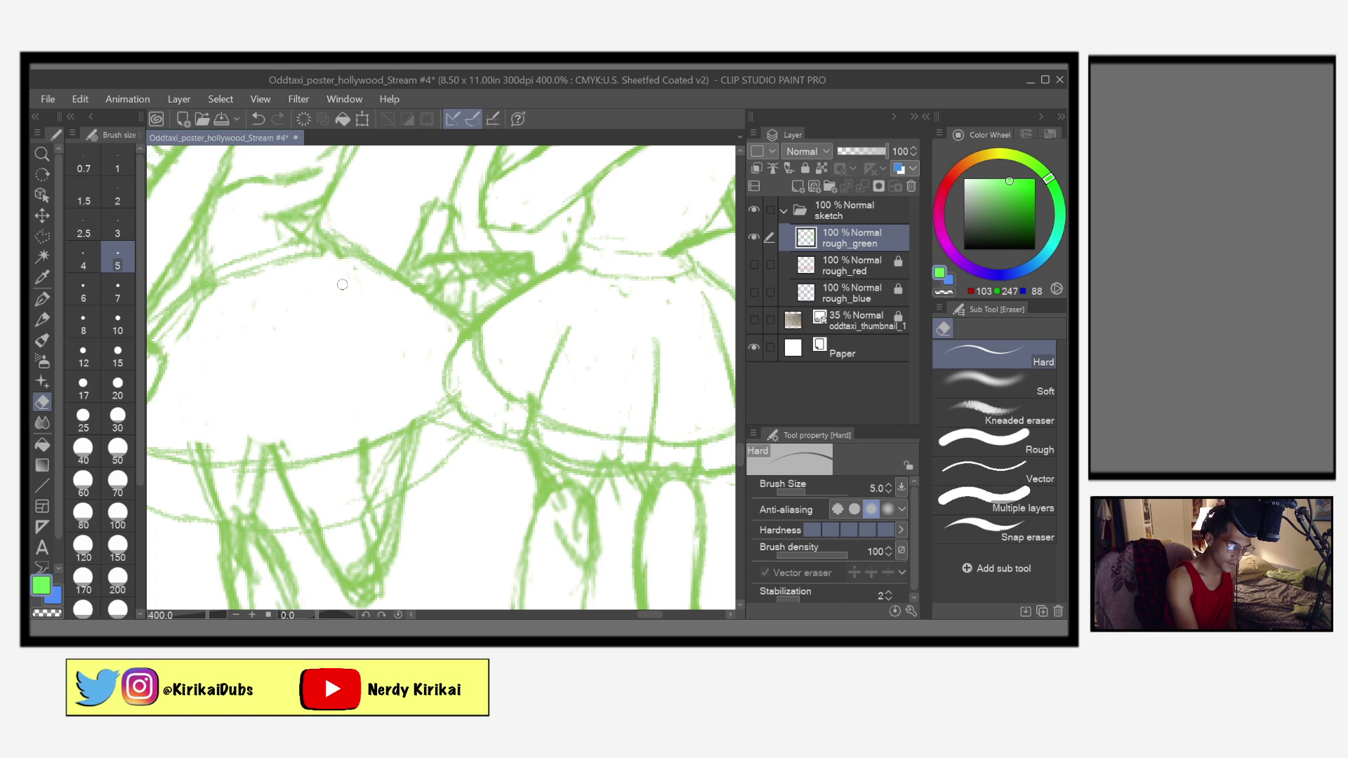
pyautogui.hscroll(-3, 449, 479)
pyautogui.scroll(-1, 449, 479)
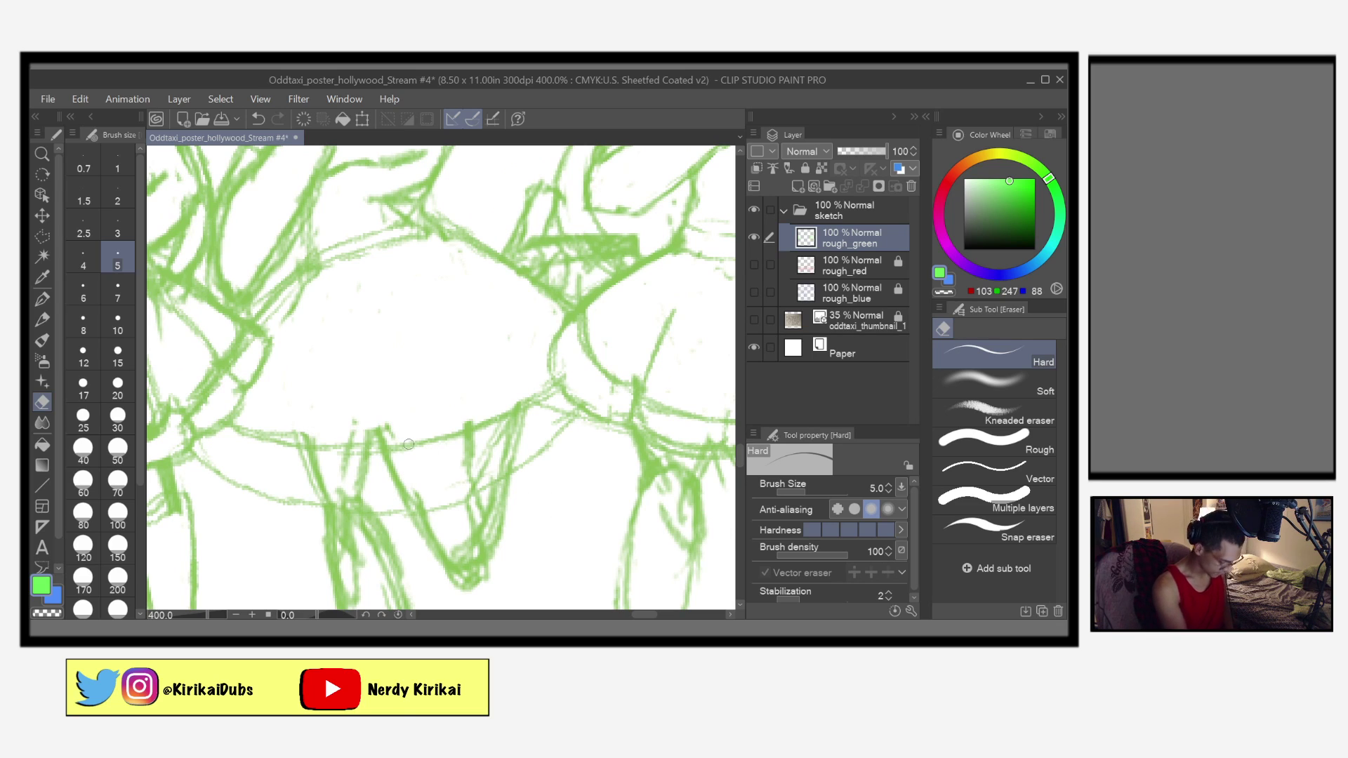
pyautogui.hotkey('ctrl', 's')
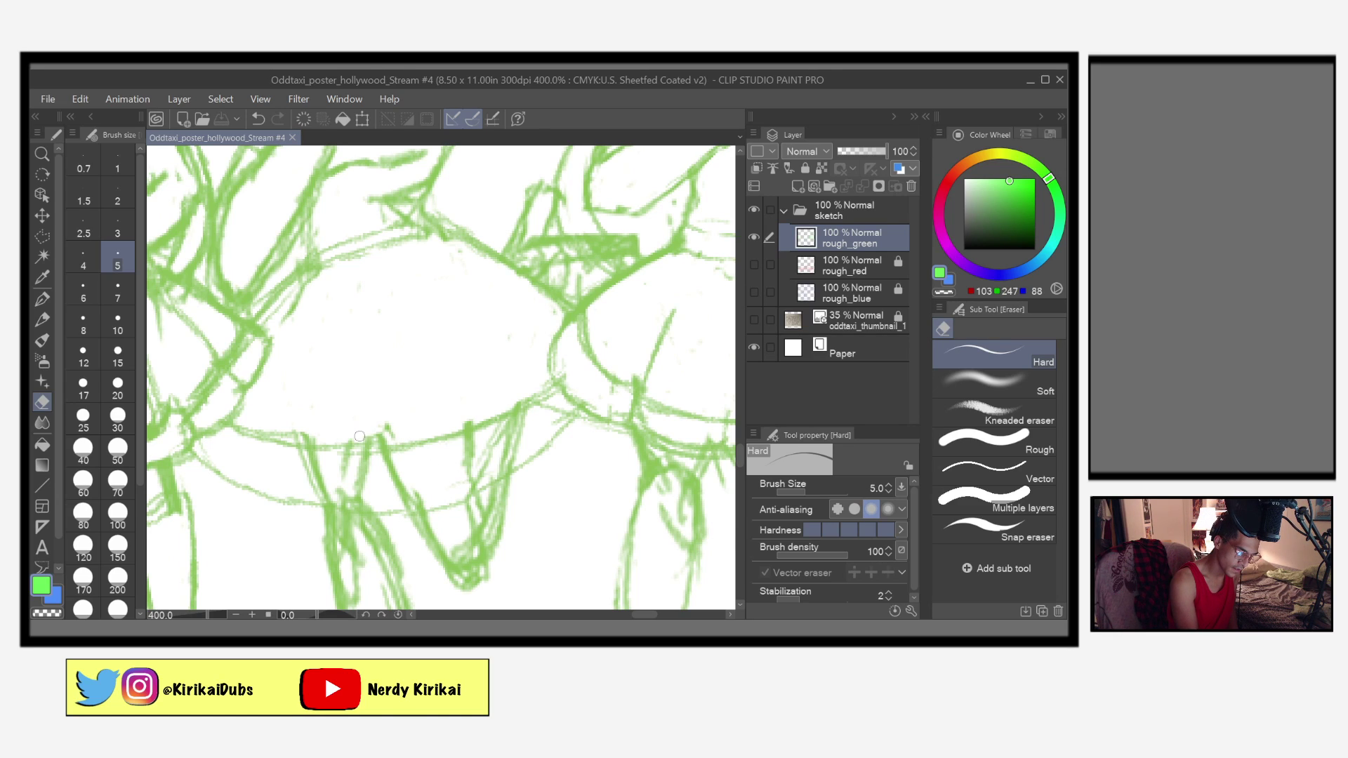
# Step: Erase the leg lines showing through the hem band of the middle girl's skirt with the Hard eraser at sizes 5 and 8
pyautogui.moveTo(388, 429); pyautogui.dragTo(377, 437)
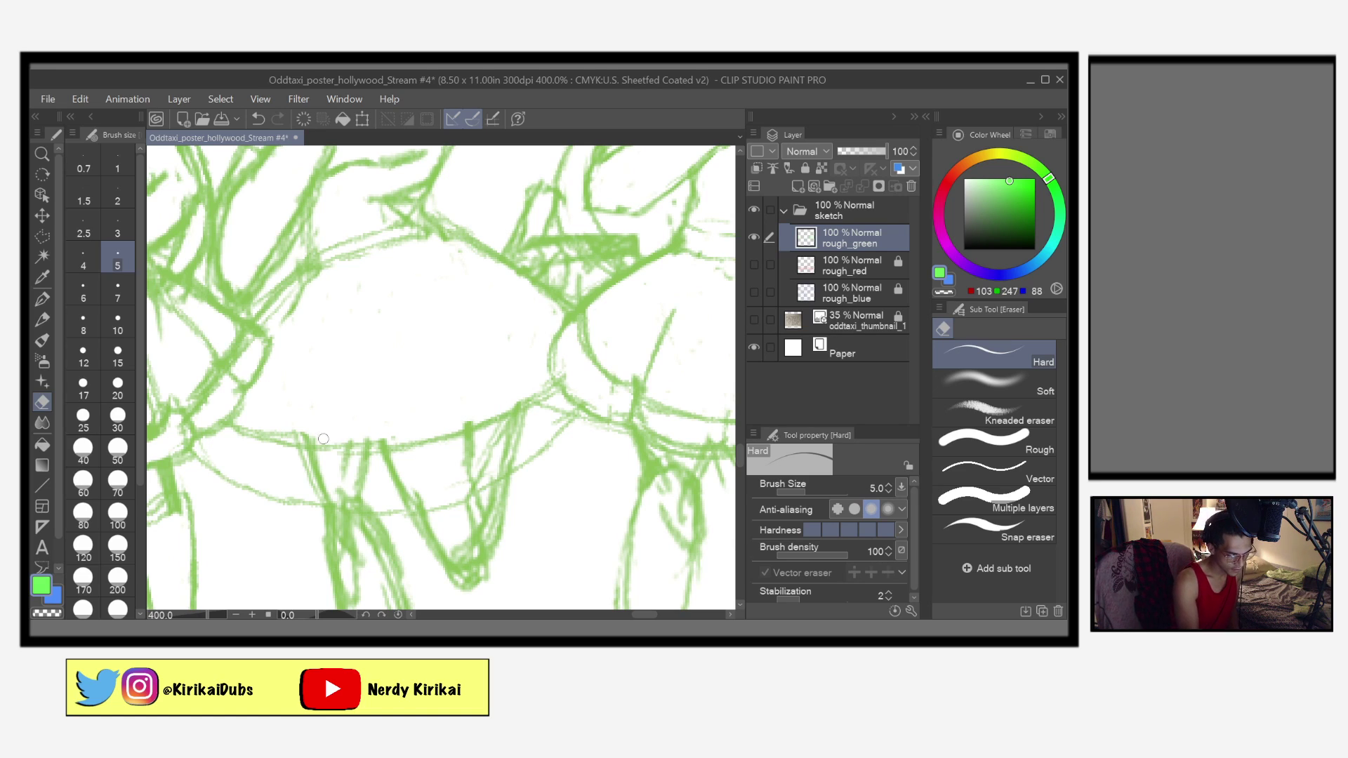
pyautogui.moveTo(298, 455)
pyautogui.mouseDown()
pyautogui.moveTo(328, 466)
pyautogui.moveTo(314, 490)
pyautogui.moveTo(367, 491)
pyautogui.moveTo(316, 498)
pyautogui.moveTo(366, 497)
pyautogui.moveTo(346, 494)
pyautogui.moveTo(373, 479)
pyautogui.moveTo(351, 489)
pyautogui.moveTo(332, 476)
pyautogui.moveTo(365, 463)
pyautogui.mouseUp()
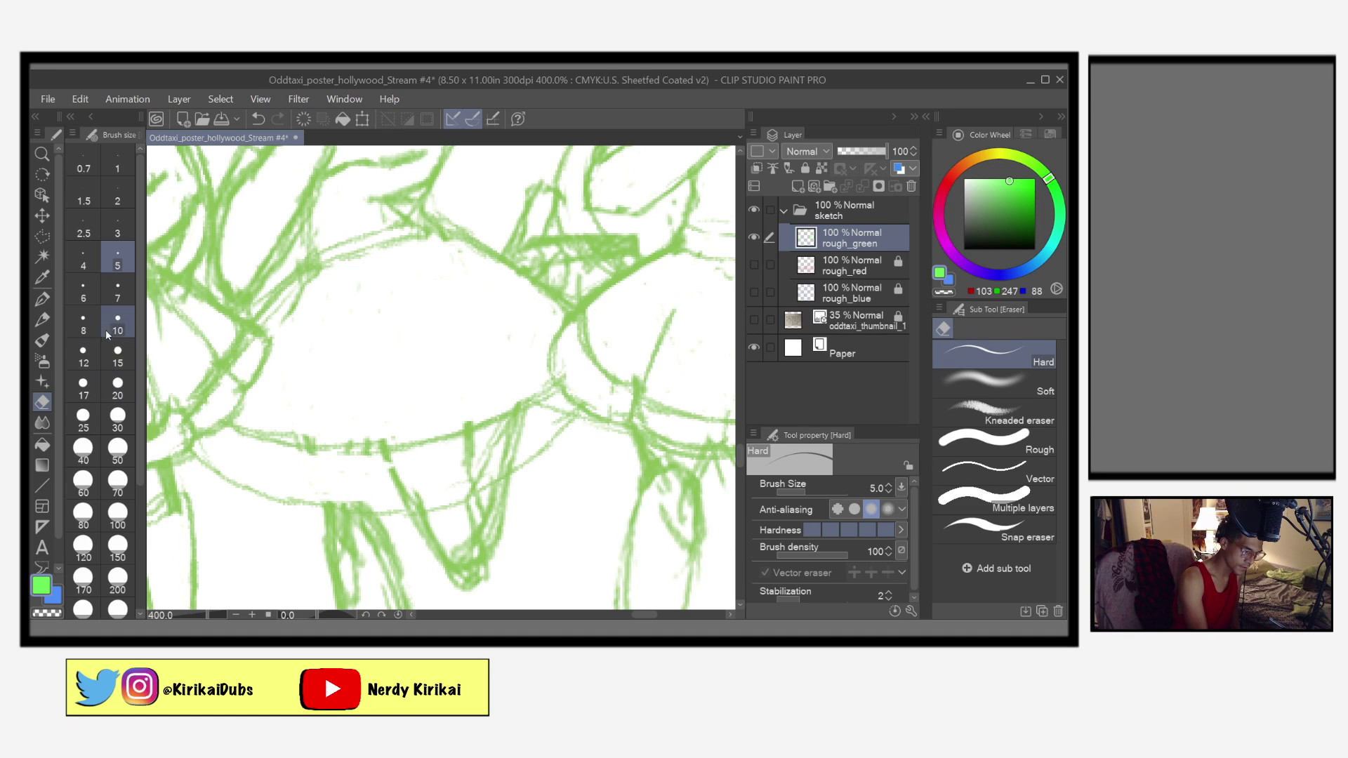
pyautogui.click(83, 323)
pyautogui.moveTo(528, 430)
pyautogui.mouseDown()
pyautogui.moveTo(506, 439)
pyautogui.moveTo(512, 421)
pyautogui.moveTo(495, 449)
pyautogui.moveTo(525, 445)
pyautogui.moveTo(481, 471)
pyautogui.moveTo(414, 483)
pyautogui.moveTo(393, 467)
pyautogui.moveTo(453, 462)
pyautogui.moveTo(462, 446)
pyautogui.moveTo(392, 483)
pyautogui.moveTo(421, 501)
pyautogui.moveTo(519, 458)
pyautogui.mouseUp()
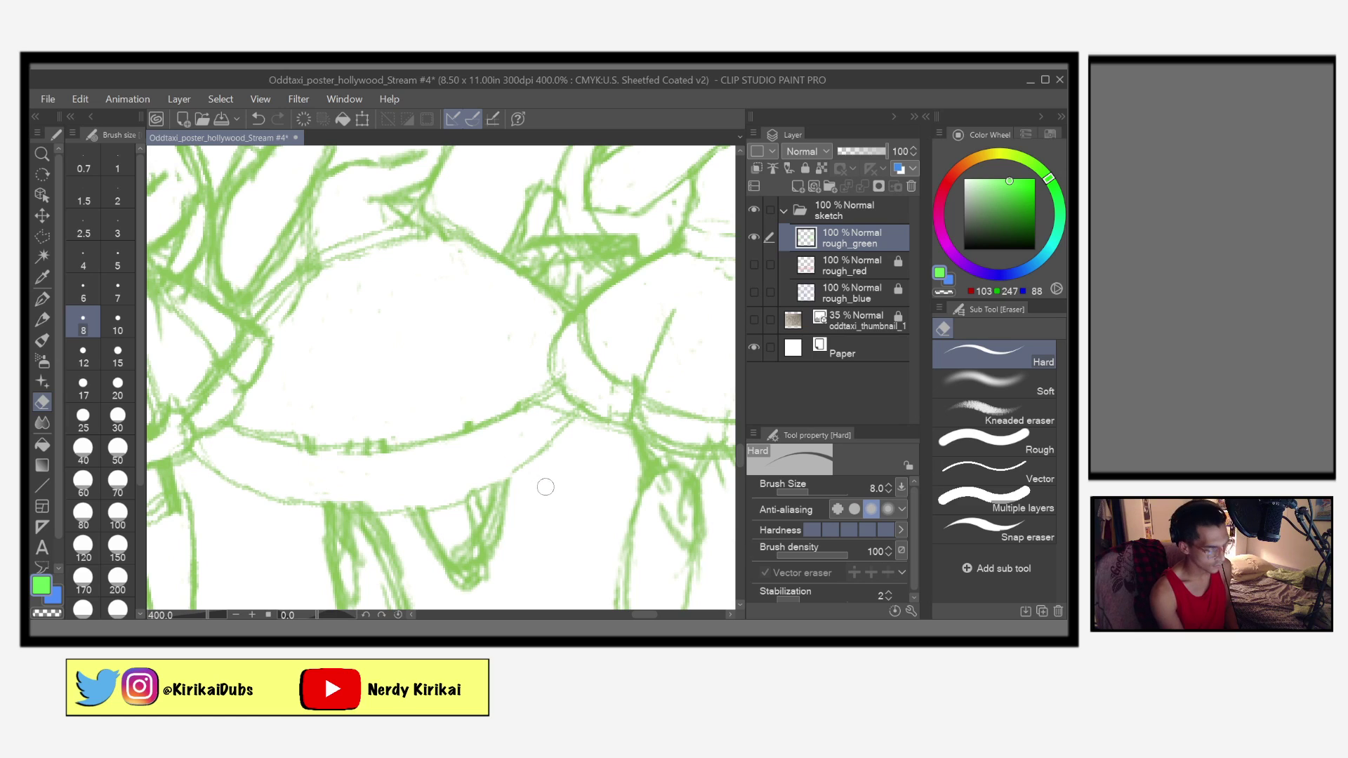
# Step: Draw a stocking line across the middle girl's standing thigh and redraw both leg contours with the Mechanical pencil at size 4, and save
pyautogui.click(43, 321)
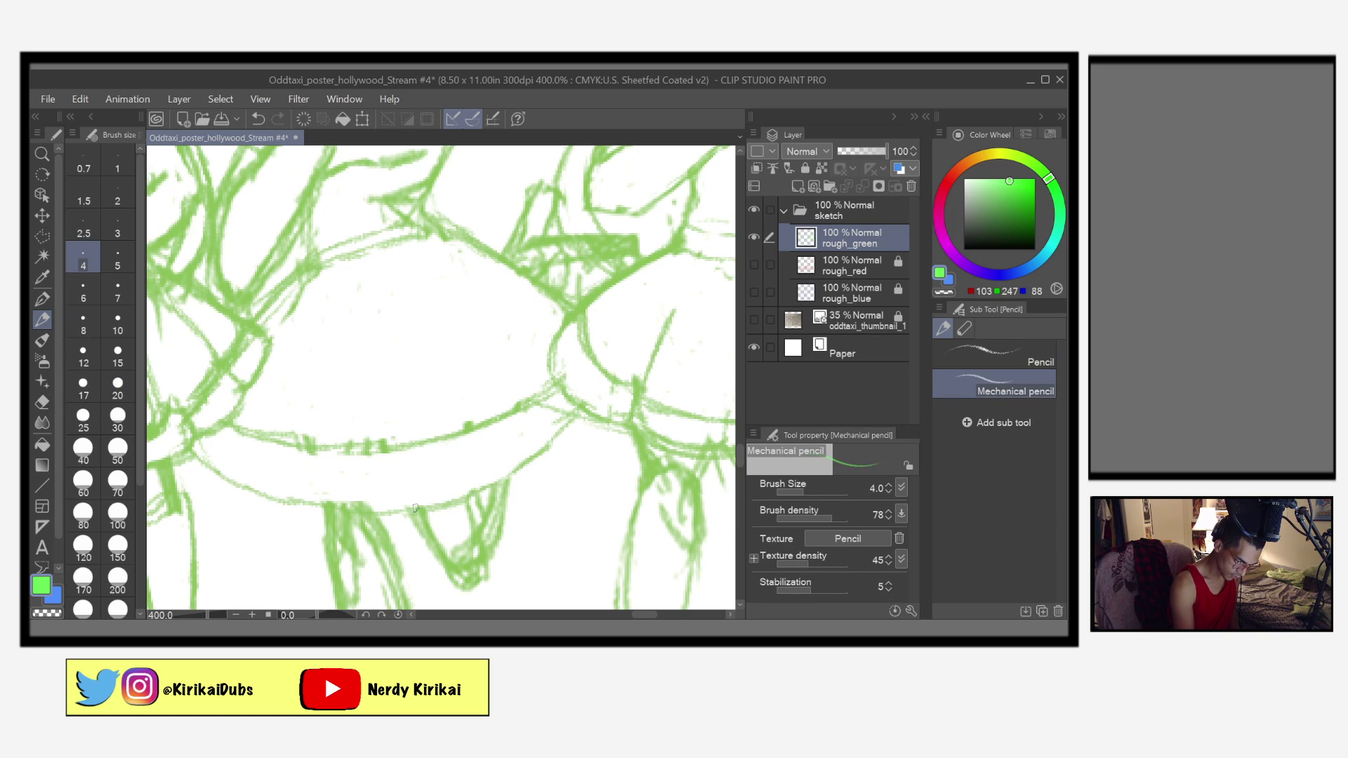
pyautogui.moveTo(485, 566)
pyautogui.mouseDown()
pyautogui.moveTo(536, 457)
pyautogui.moveTo(531, 390)
pyautogui.mouseUp()
pyautogui.moveTo(566, 510); pyautogui.dragTo(578, 518)
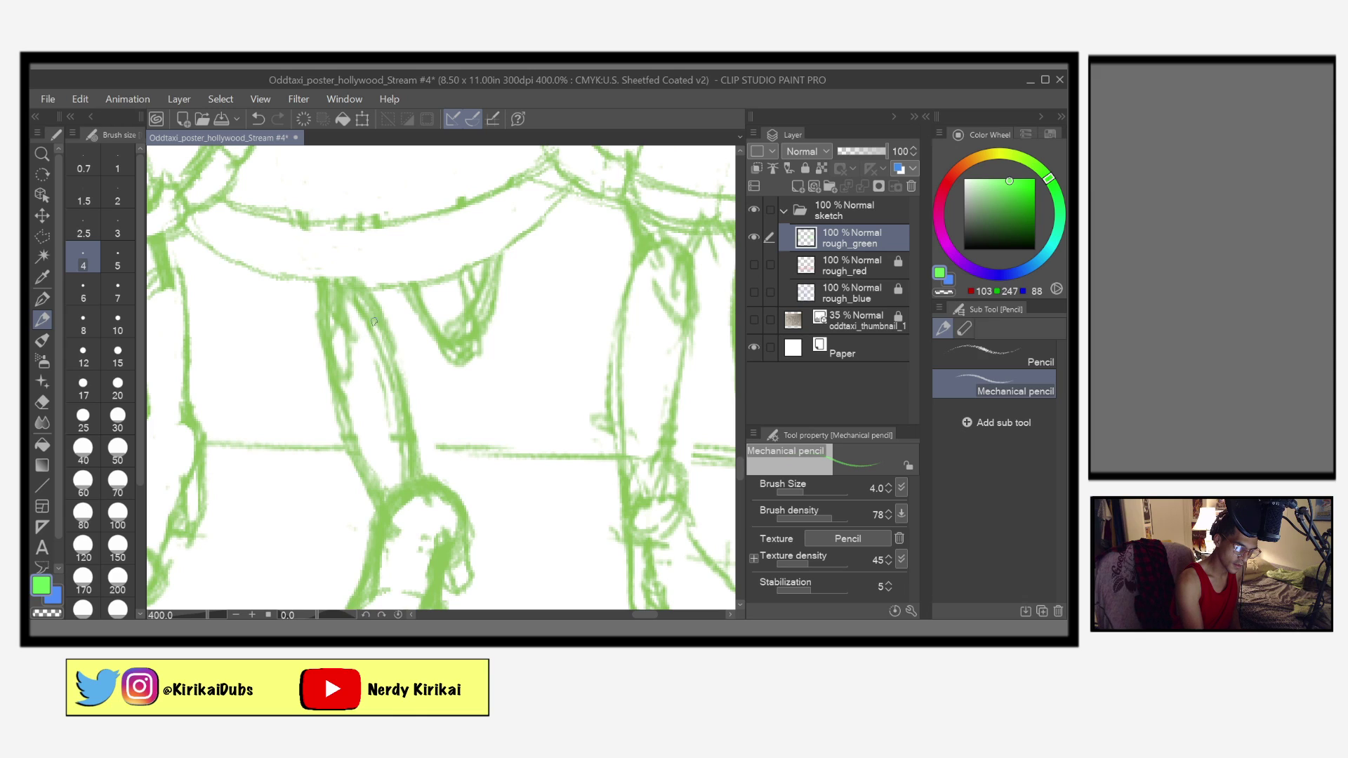
pyautogui.moveTo(379, 345); pyautogui.dragTo(347, 361)
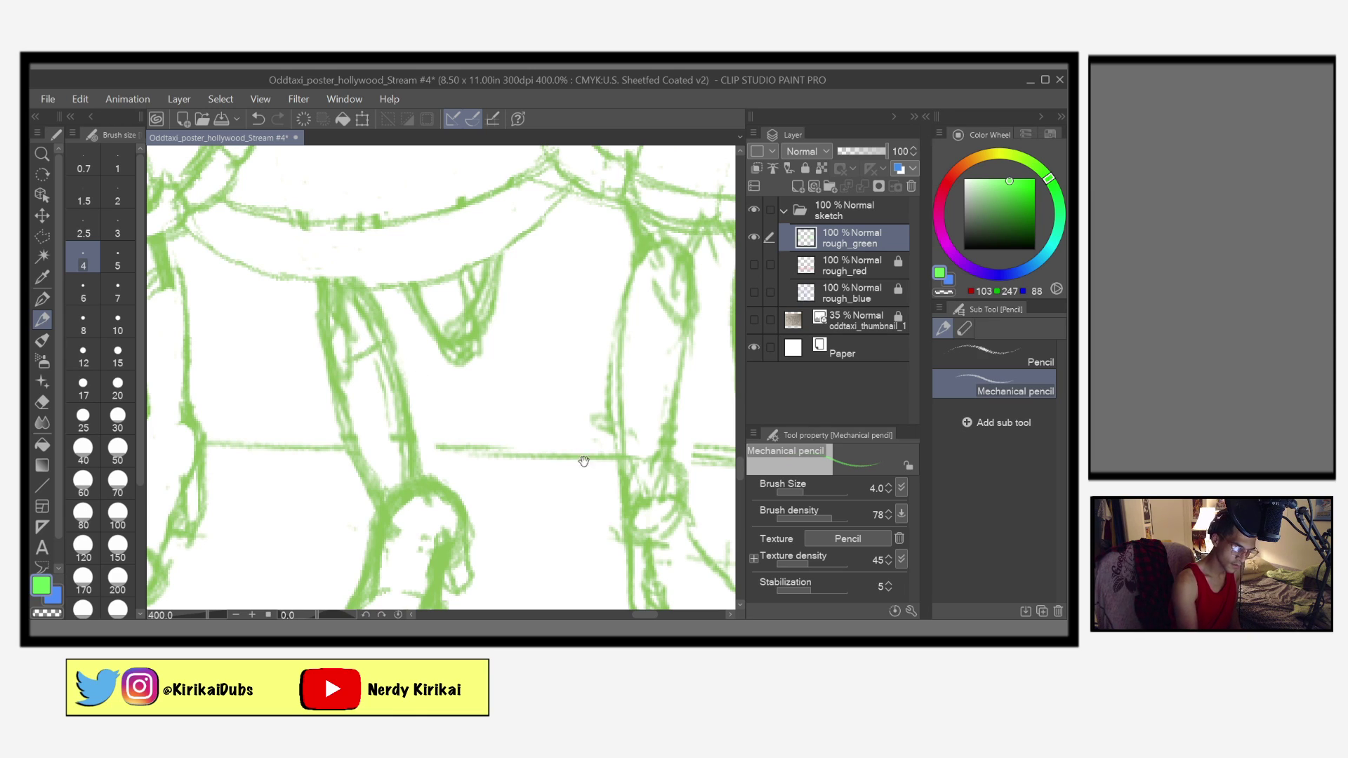
pyautogui.scroll(-4, 608, 506)
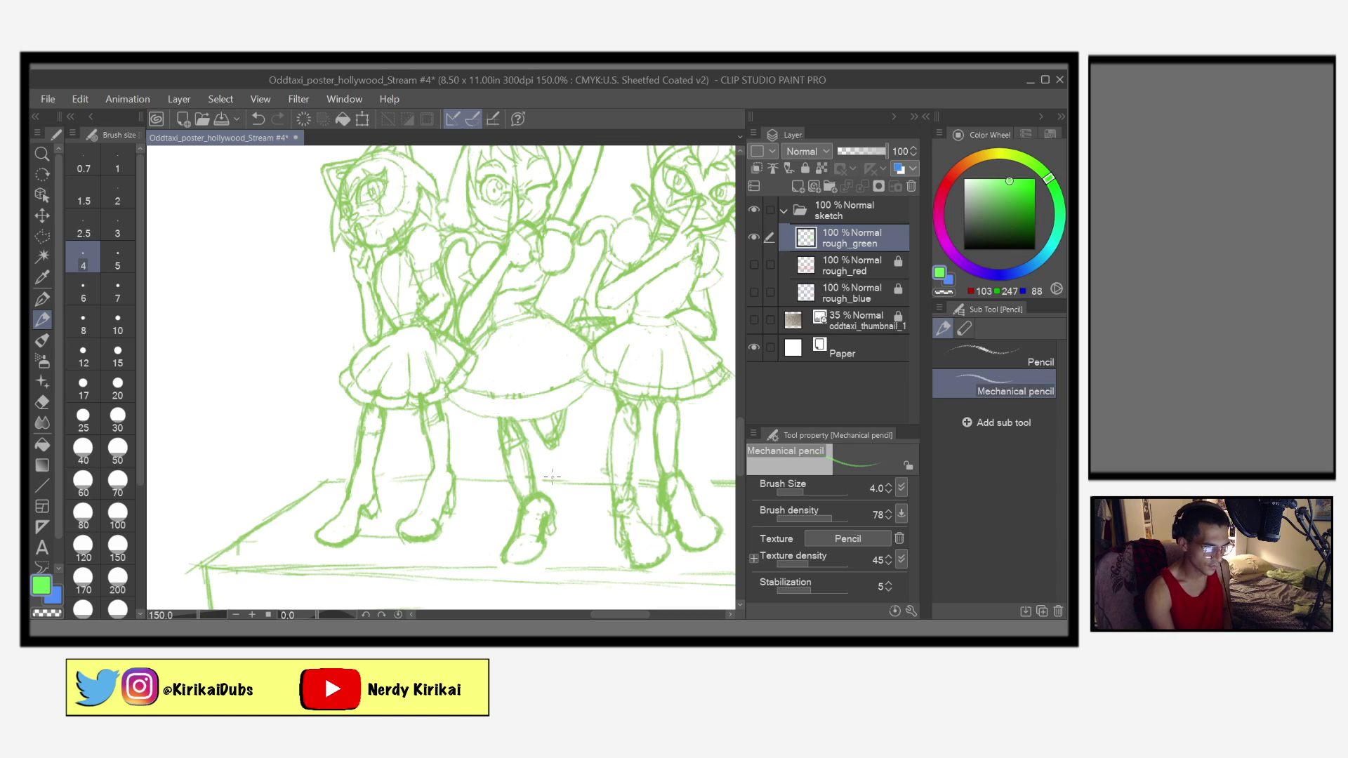
pyautogui.scroll(3, 557, 488)
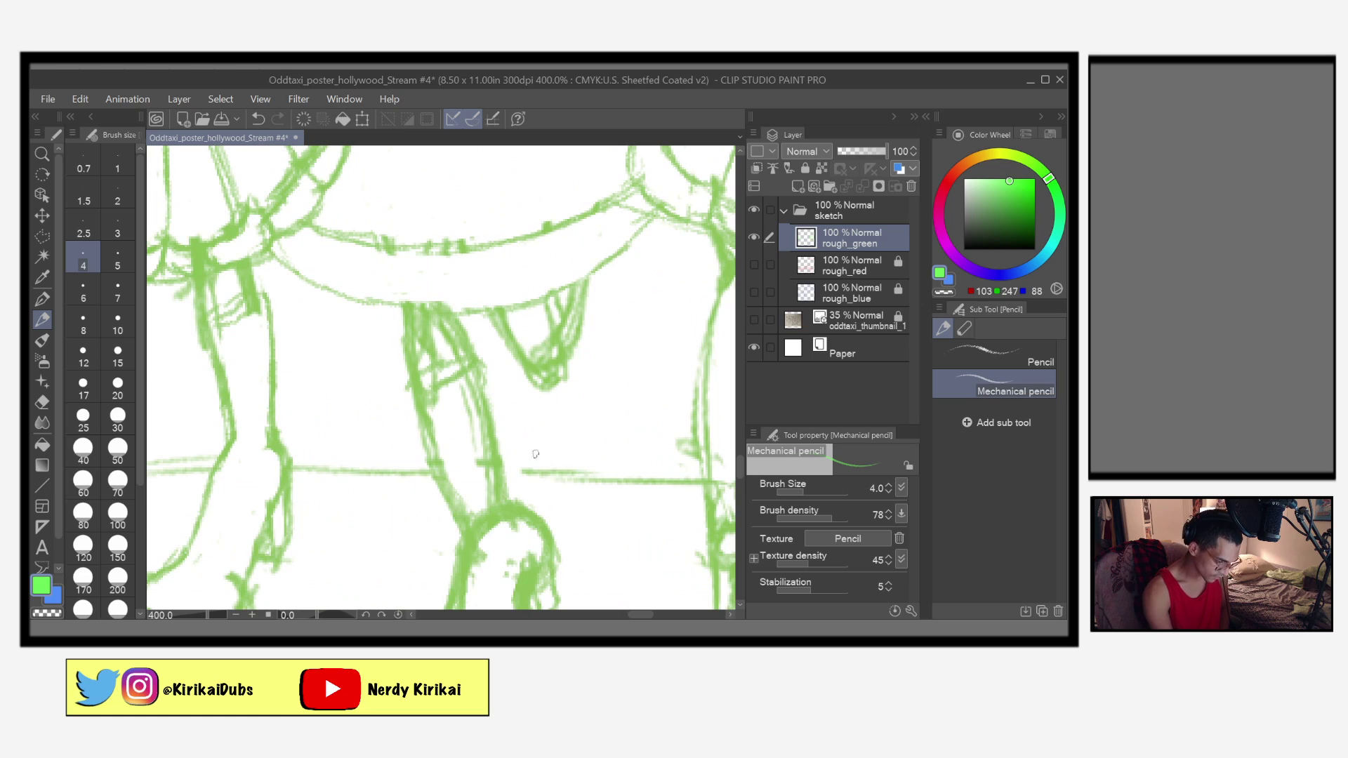
pyautogui.moveTo(478, 356); pyautogui.dragTo(483, 365)
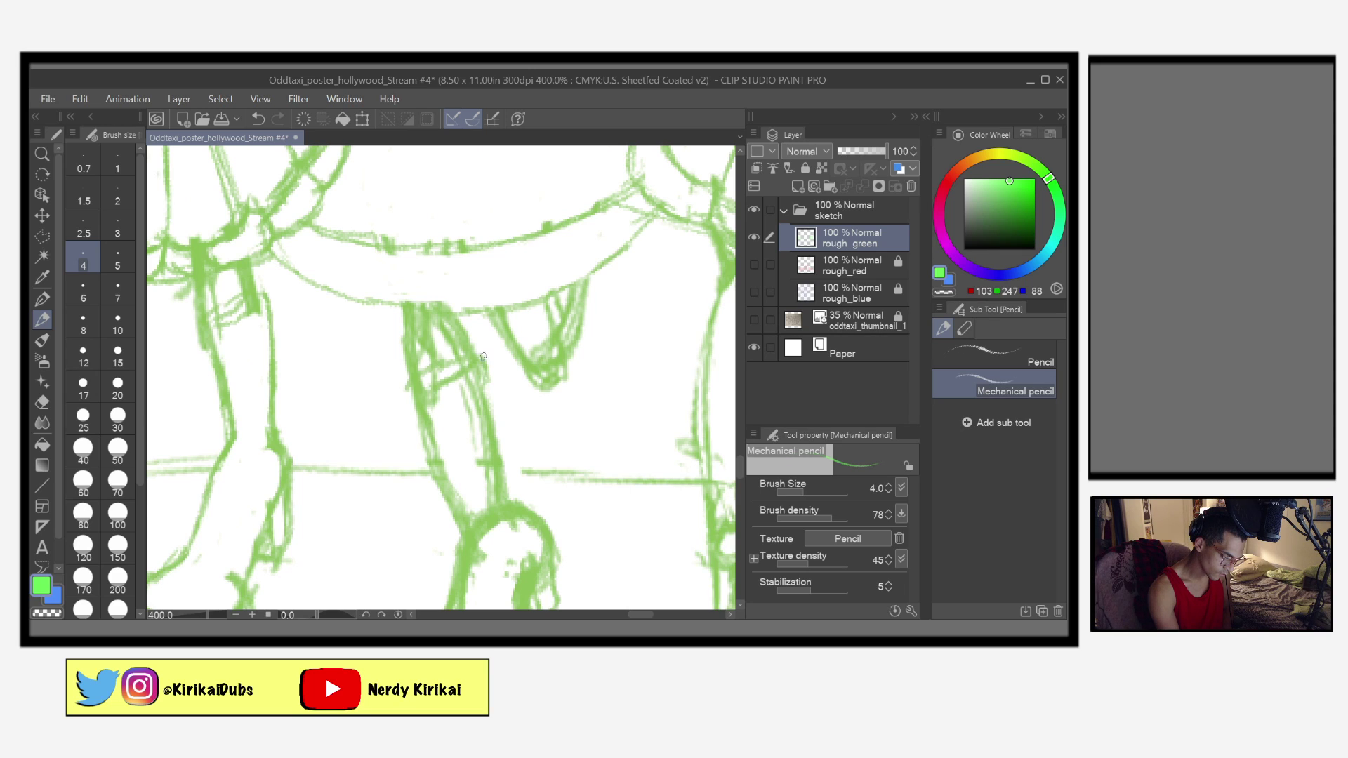
pyautogui.moveTo(486, 370); pyautogui.dragTo(520, 500)
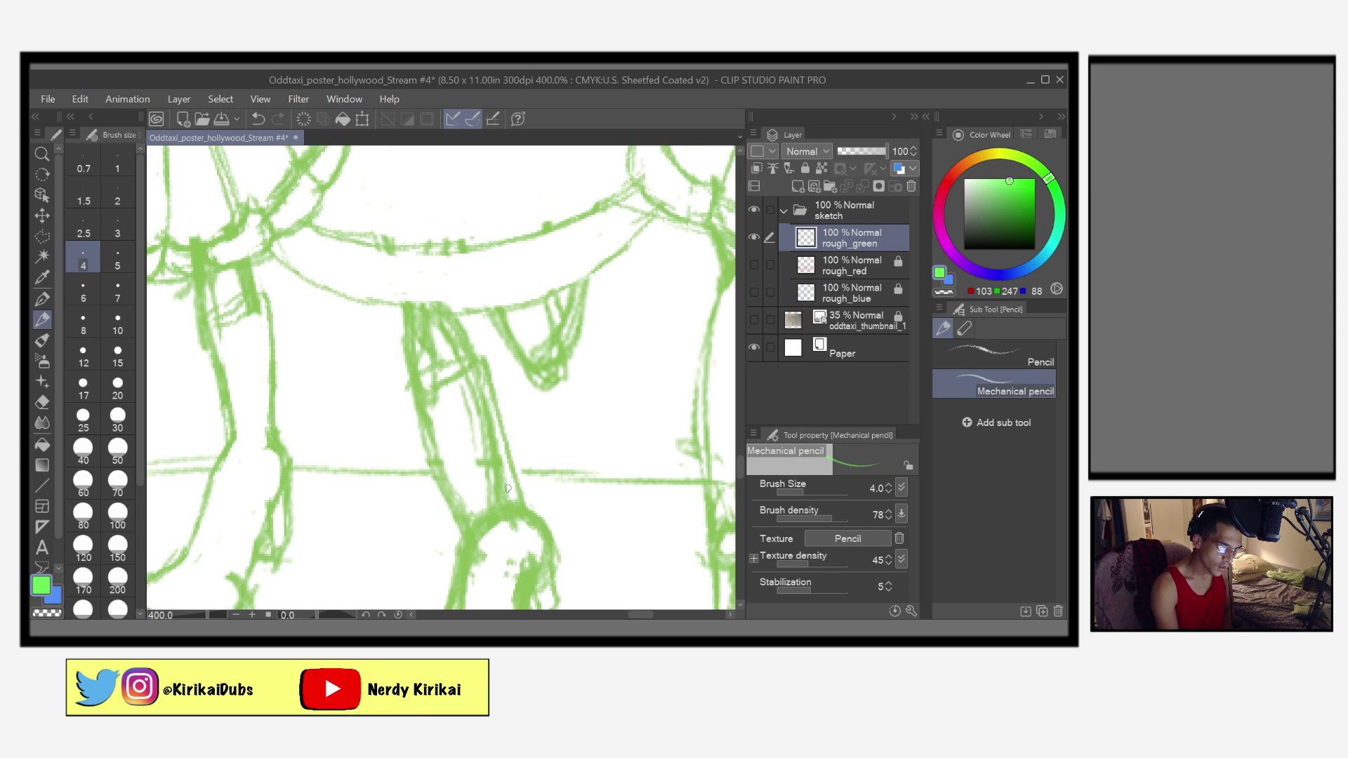
pyautogui.moveTo(407, 384); pyautogui.dragTo(469, 555)
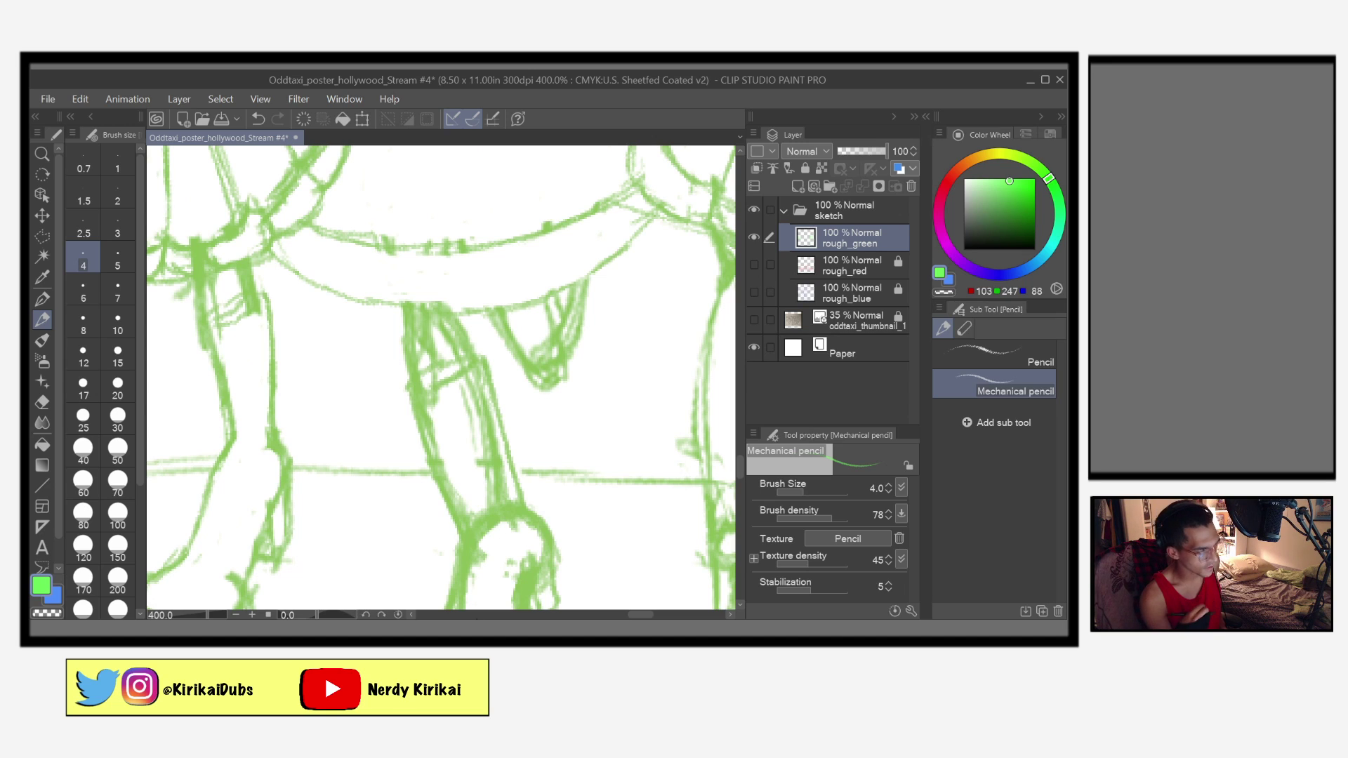
pyautogui.hotkey('ctrl', 's')
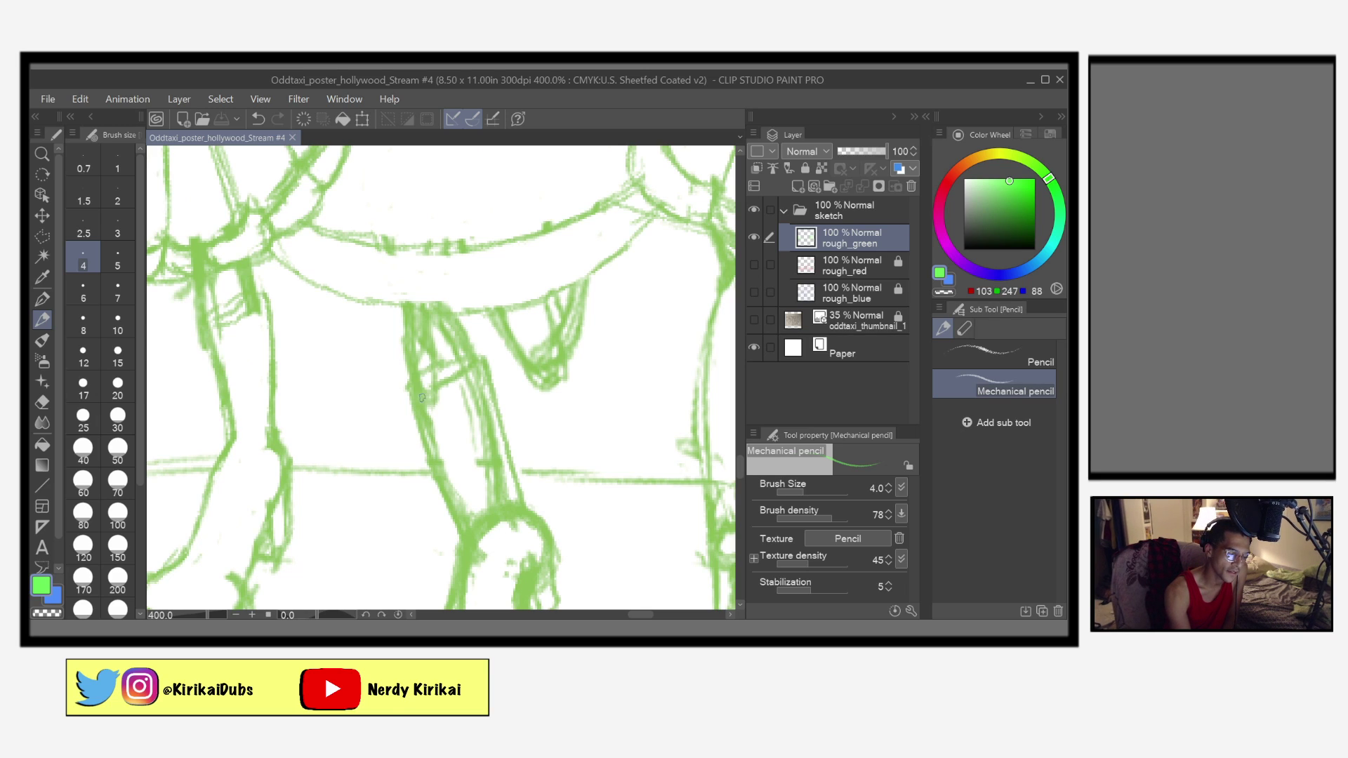
# Step: Thicken the outer edge of the middle girl's stocking top, add a curved line across the leg below it, and save
pyautogui.moveTo(411, 391); pyautogui.dragTo(408, 395)
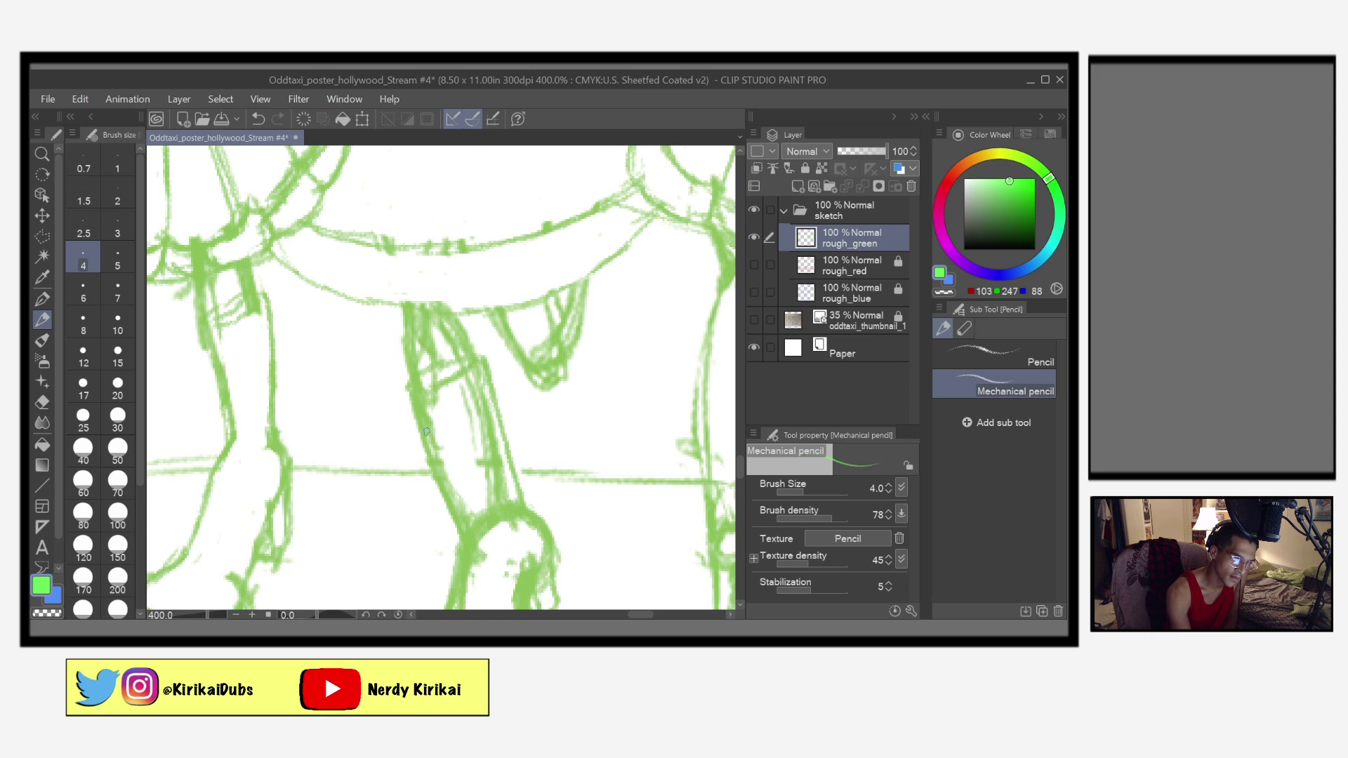
pyautogui.moveTo(434, 435); pyautogui.dragTo(470, 431)
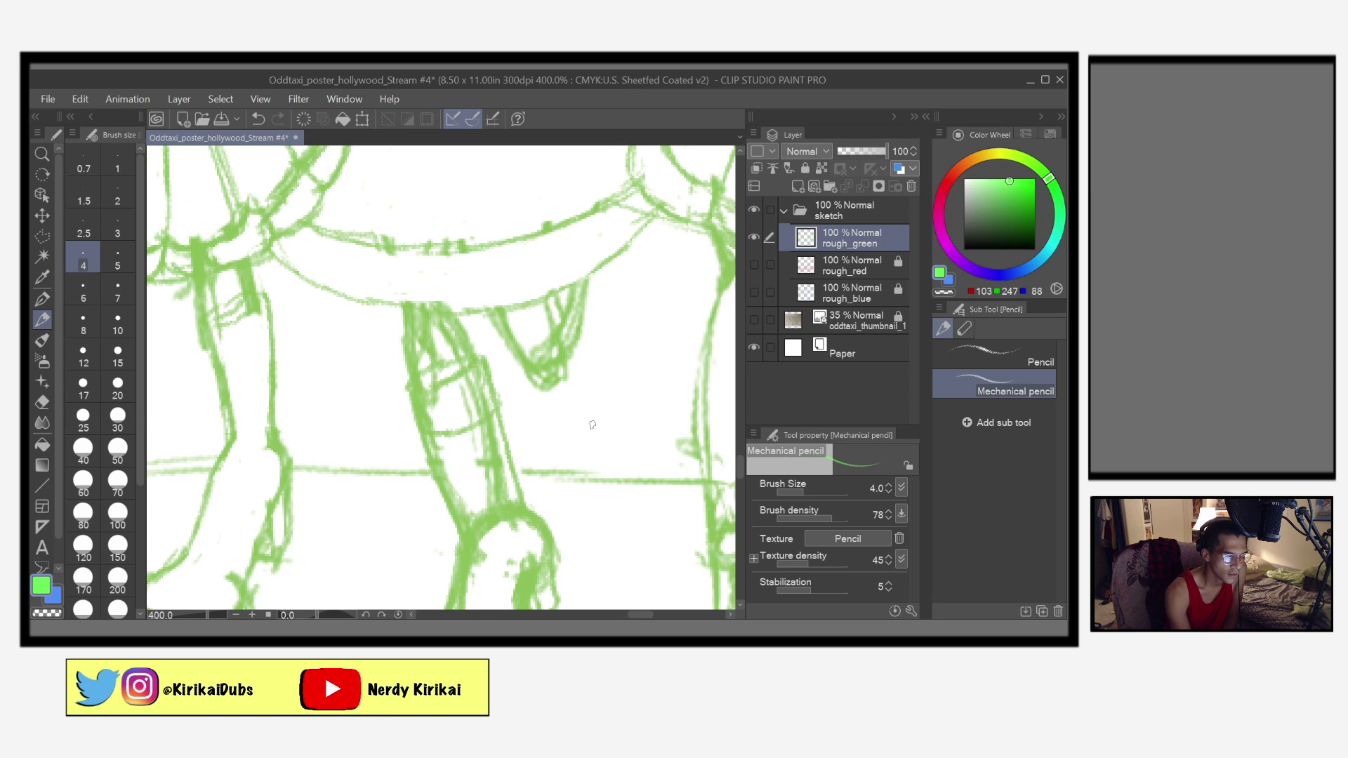
pyautogui.moveTo(604, 475); pyautogui.dragTo(590, 515)
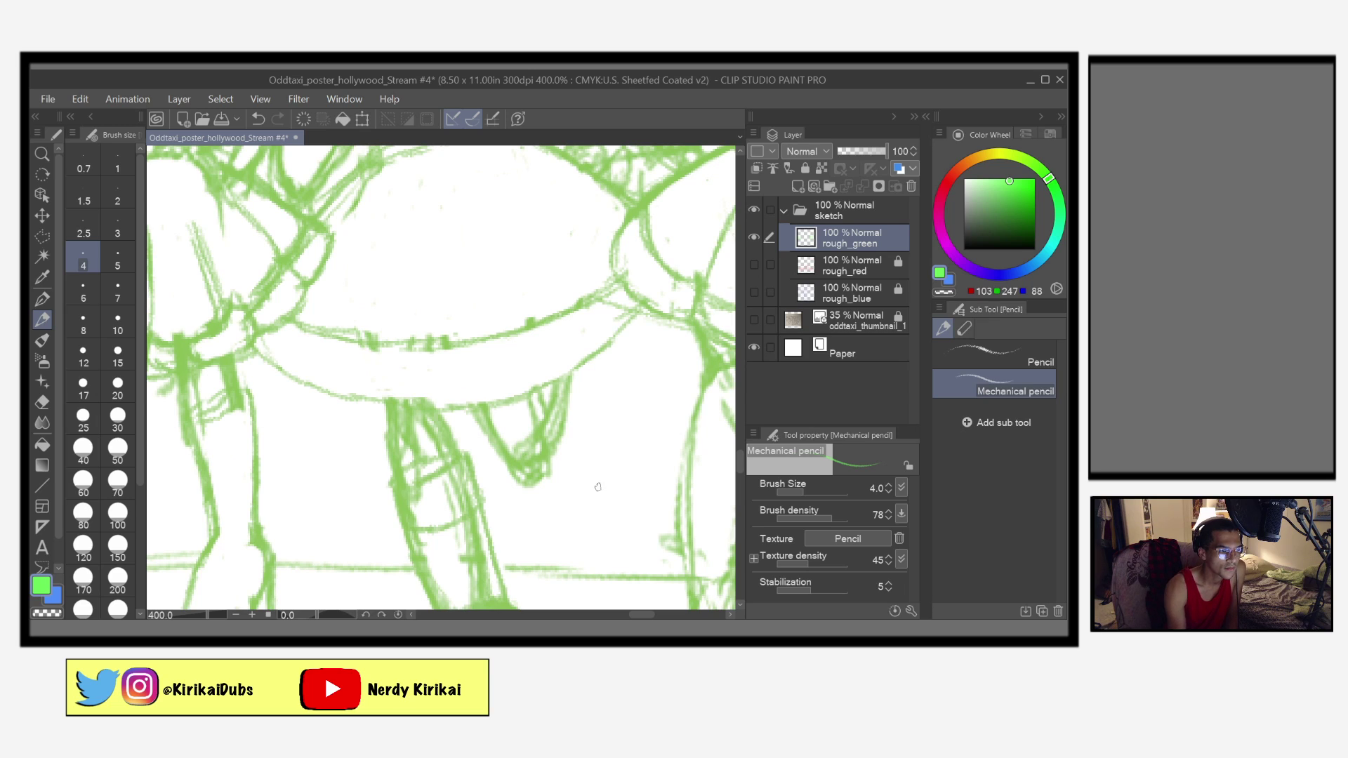
pyautogui.hotkey('ctrl', 's')
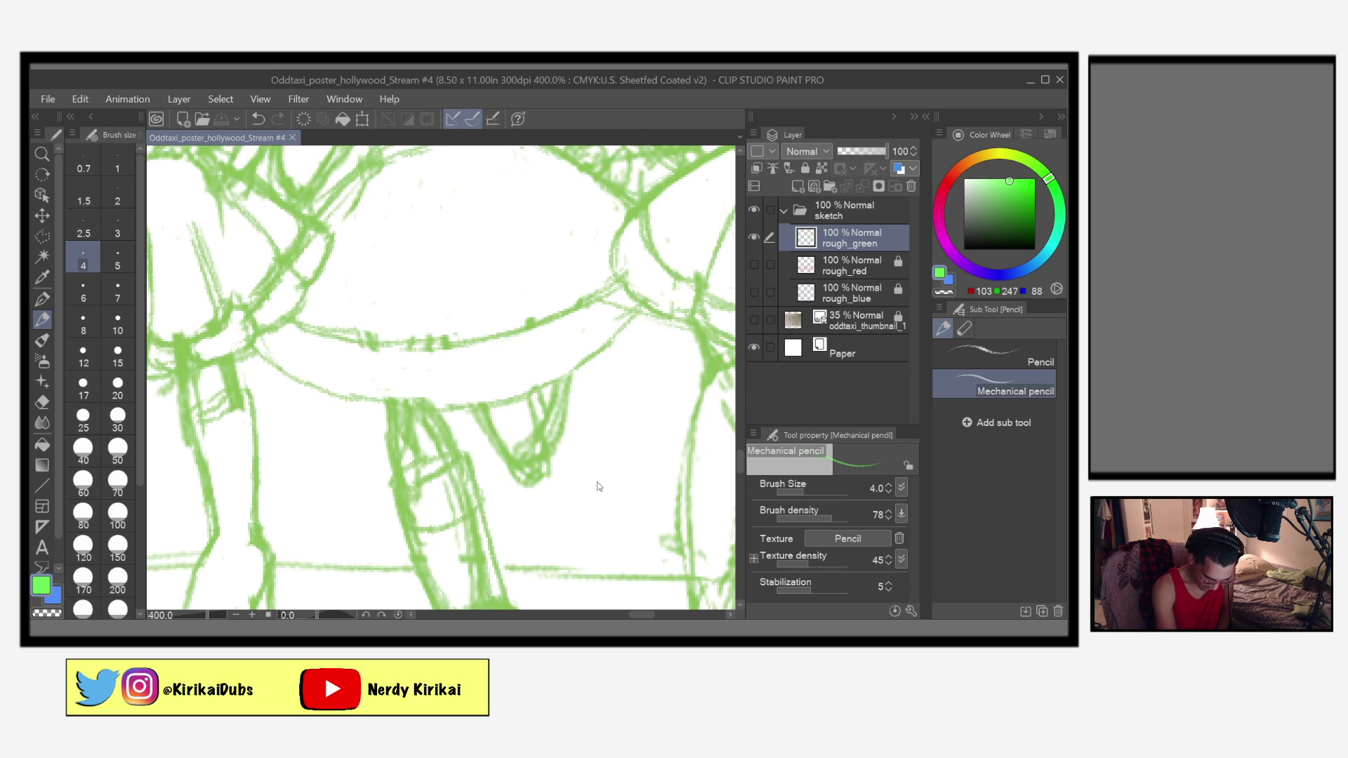
# Step: Draw a curved stocking band on the left girl's leg nearest the middle girl with the Mechanical pencil at size 4
pyautogui.scroll(-2, 591, 492)
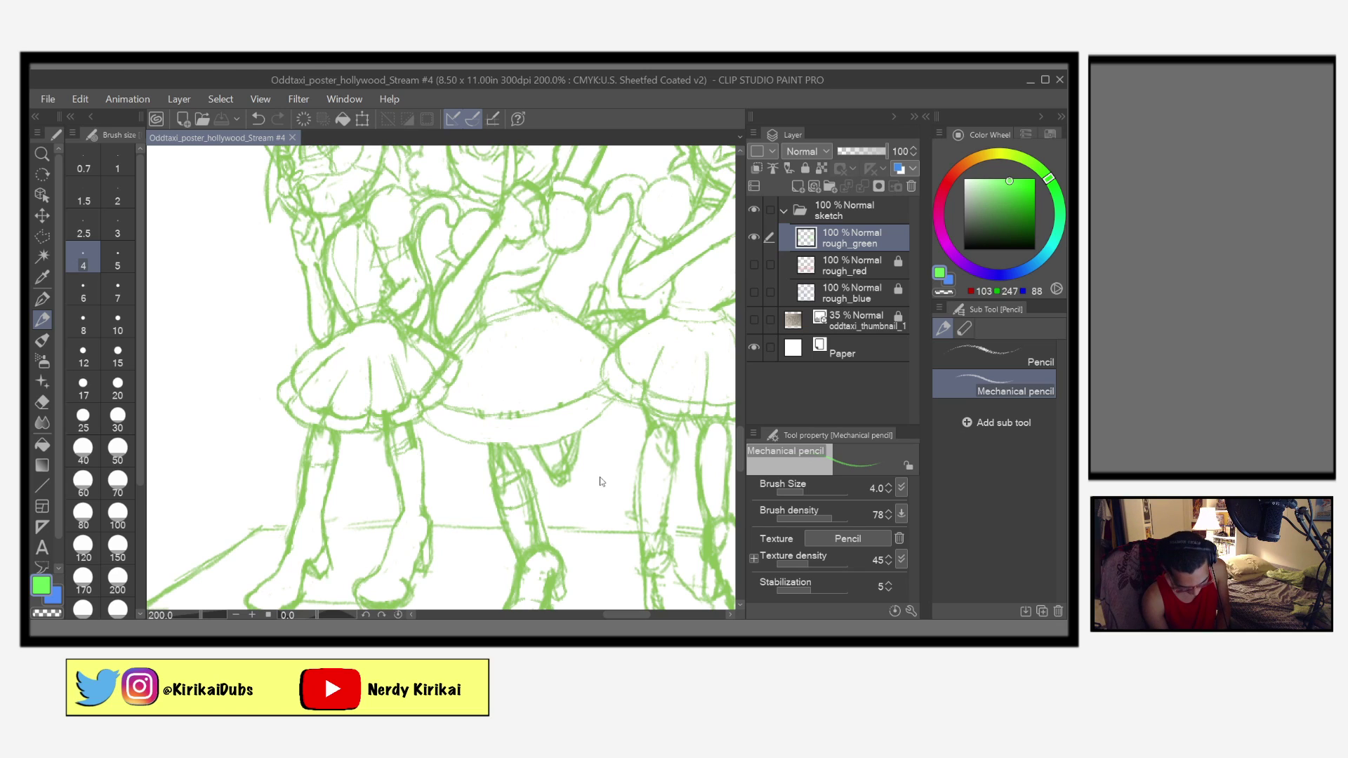
pyautogui.scroll(2, 601, 482)
pyautogui.moveTo(486, 560); pyautogui.dragTo(607, 540)
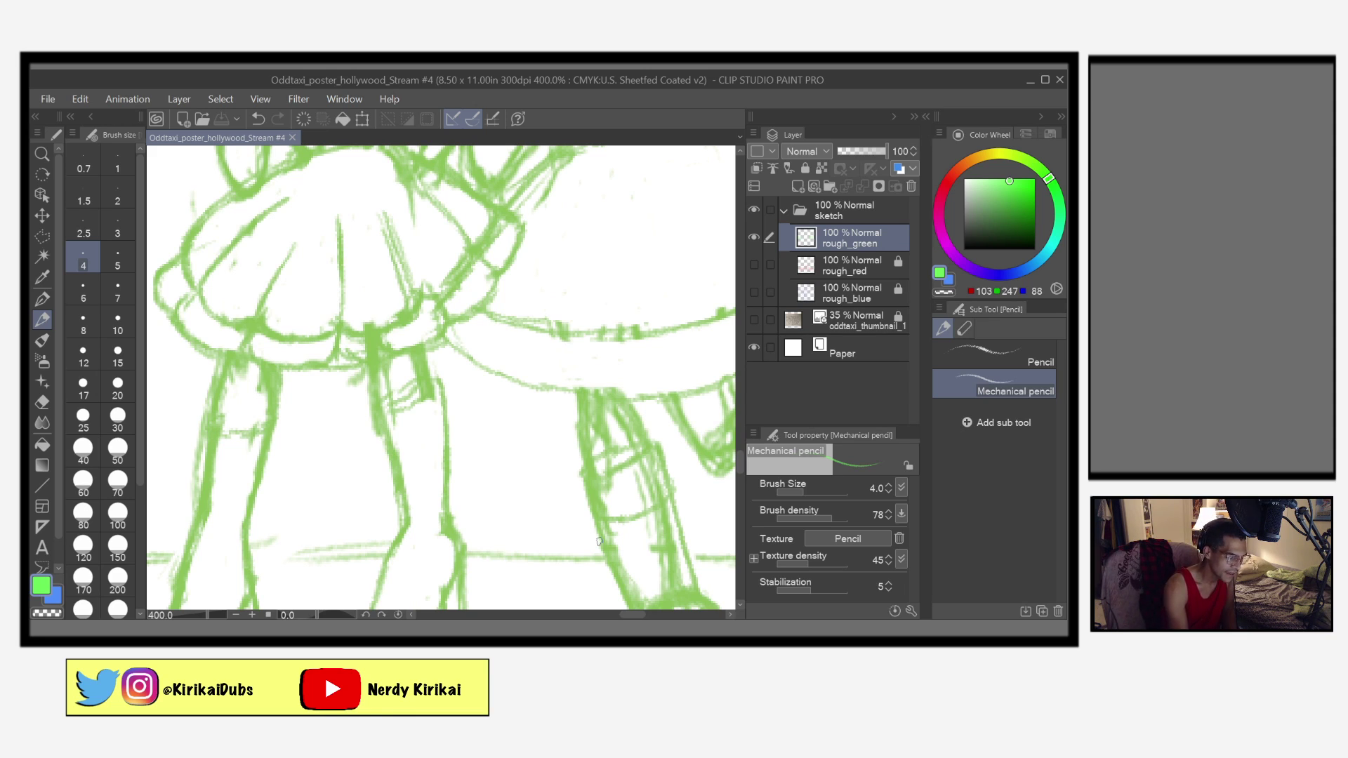
pyautogui.moveTo(380, 410); pyautogui.dragTo(391, 439)
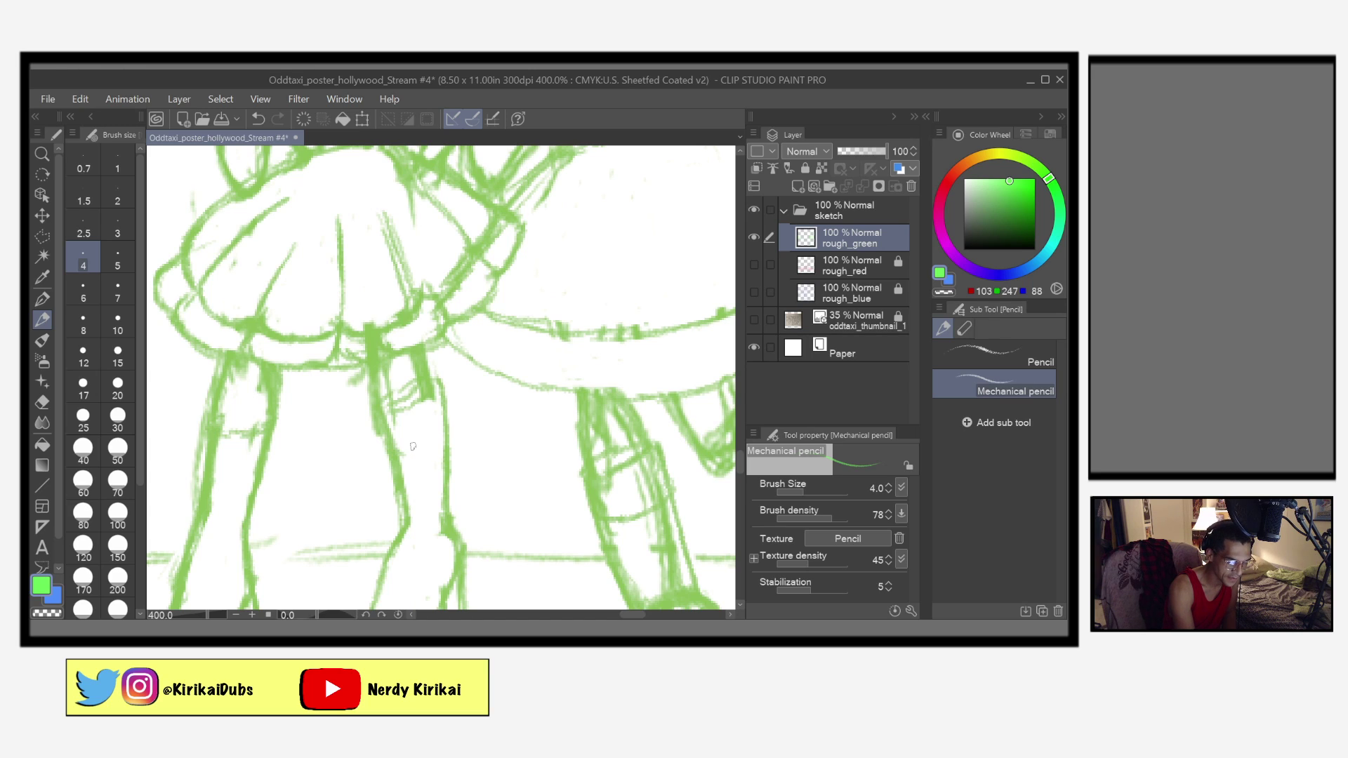
pyautogui.moveTo(398, 454); pyautogui.dragTo(427, 448)
# Step: Draw a matching curved band with rounded sides on the left girl's outer leg with the Mechanical pencil at size 4
pyautogui.moveTo(463, 491)
pyautogui.mouseDown()
pyautogui.moveTo(466, 503)
pyautogui.moveTo(536, 452)
pyautogui.moveTo(563, 467)
pyautogui.mouseUp()
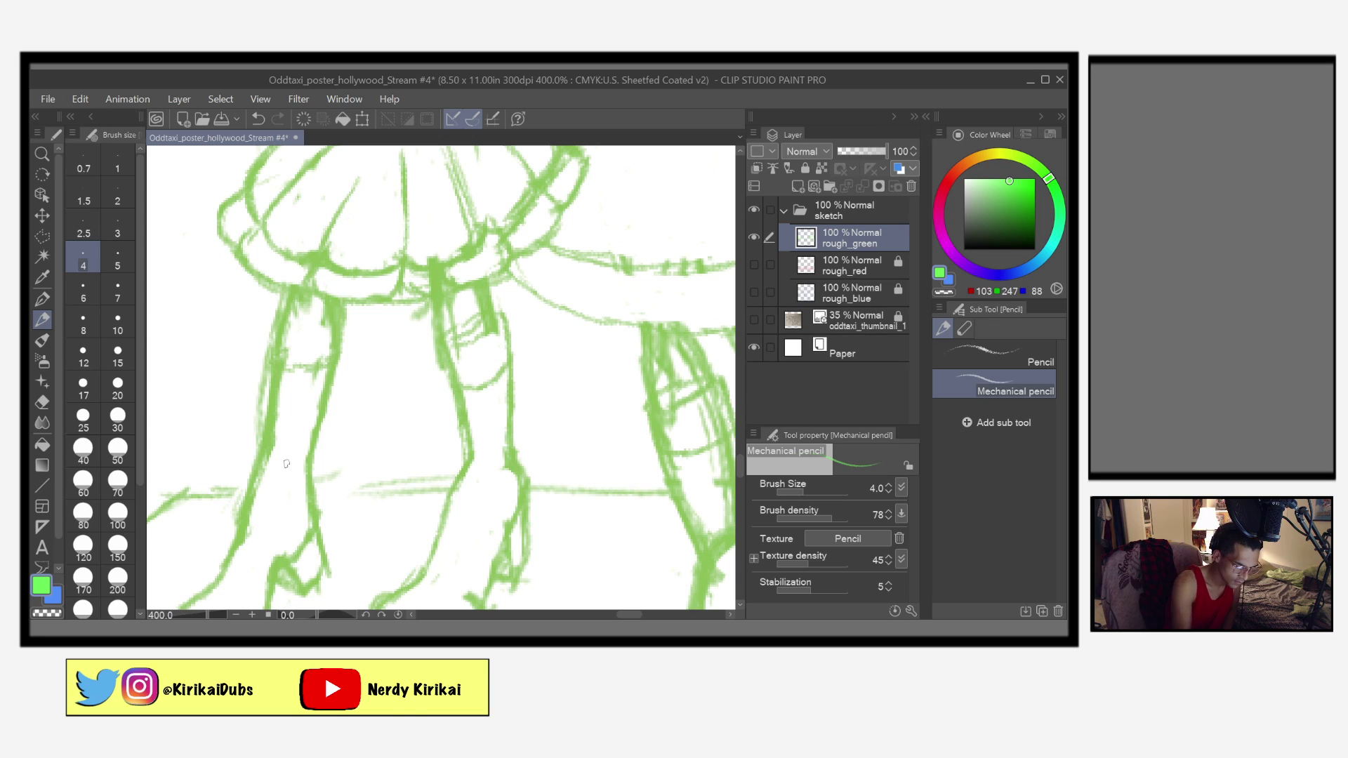
pyautogui.moveTo(279, 408); pyautogui.dragTo(323, 406)
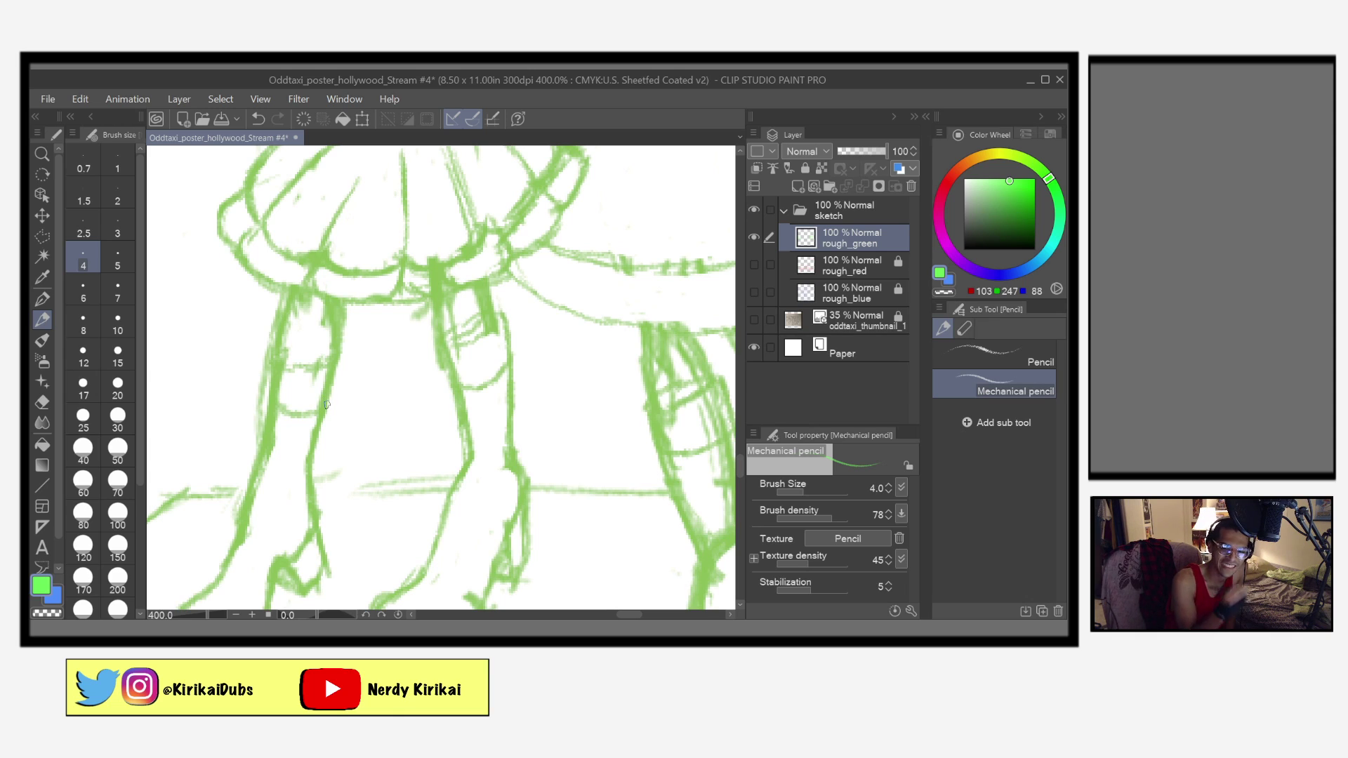
pyautogui.moveTo(285, 353)
pyautogui.mouseDown()
pyautogui.moveTo(292, 369)
pyautogui.moveTo(340, 366)
pyautogui.moveTo(335, 396)
pyautogui.mouseUp()
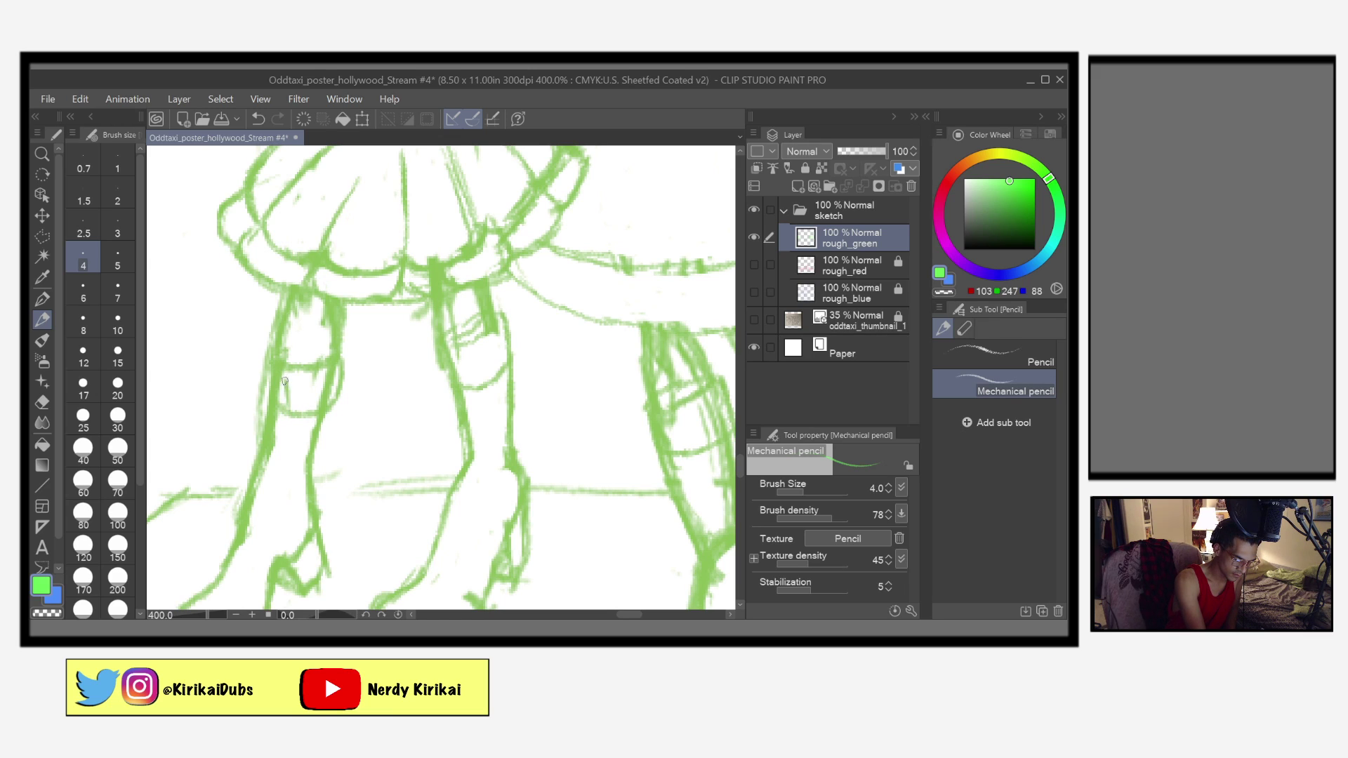
pyautogui.moveTo(279, 414); pyautogui.dragTo(314, 416)
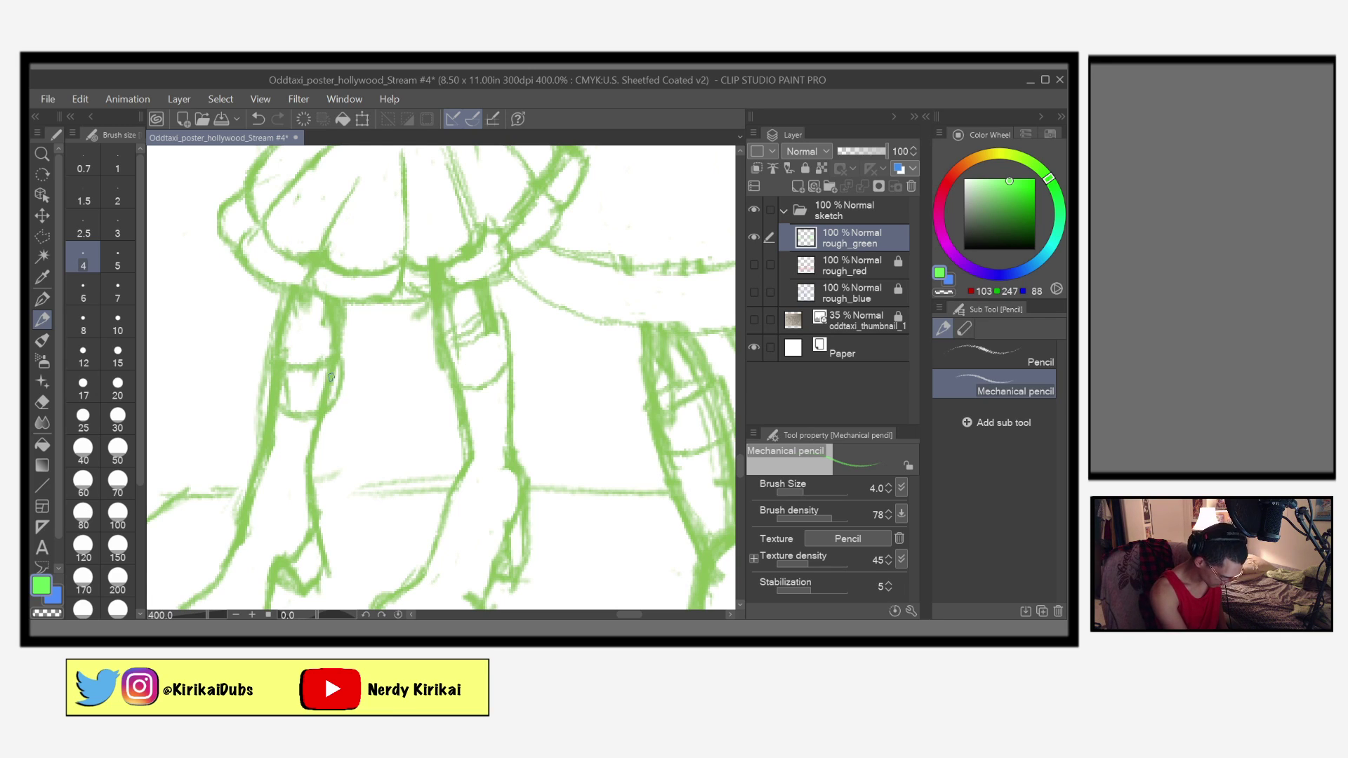
# Step: Clean up the contours around the left girl's outer-leg stocking band with the Hard eraser at size 6, and save
pyautogui.press('e')
pyautogui.press('[')
pyautogui.press('[')
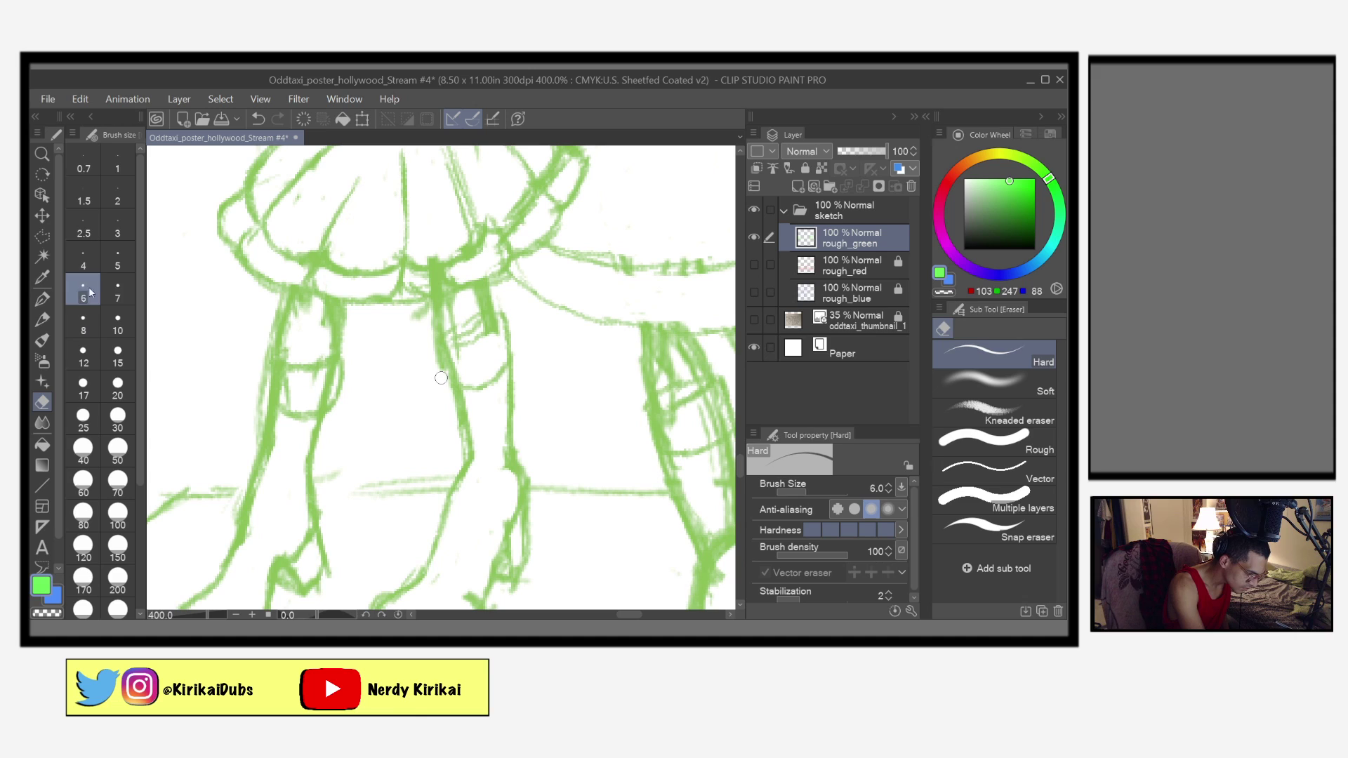
pyautogui.moveTo(349, 388)
pyautogui.mouseDown()
pyautogui.moveTo(328, 382)
pyautogui.moveTo(322, 404)
pyautogui.moveTo(329, 373)
pyautogui.moveTo(326, 400)
pyautogui.moveTo(317, 380)
pyautogui.moveTo(302, 390)
pyautogui.moveTo(271, 372)
pyautogui.moveTo(267, 384)
pyautogui.moveTo(279, 302)
pyautogui.moveTo(257, 443)
pyautogui.moveTo(267, 353)
pyautogui.moveTo(282, 381)
pyautogui.mouseUp()
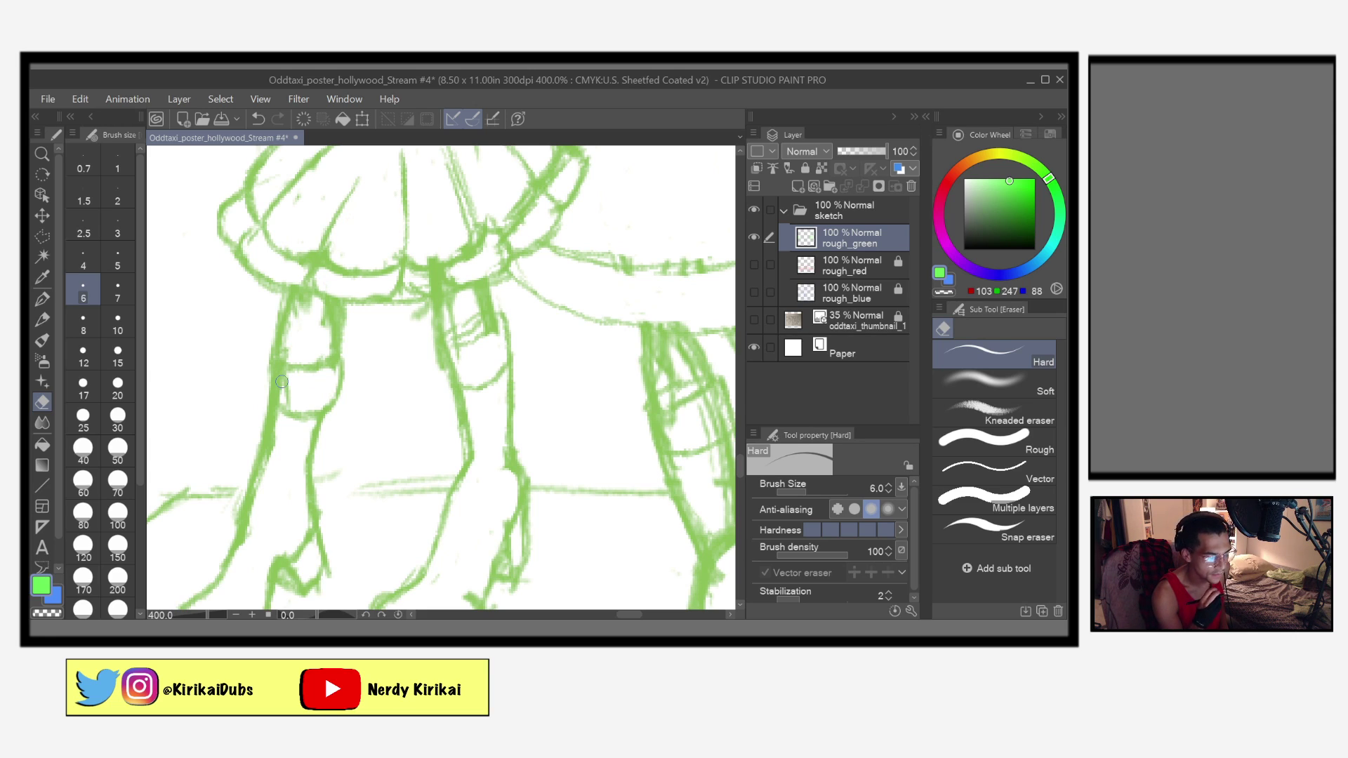
pyautogui.hotkey('ctrl', 's')
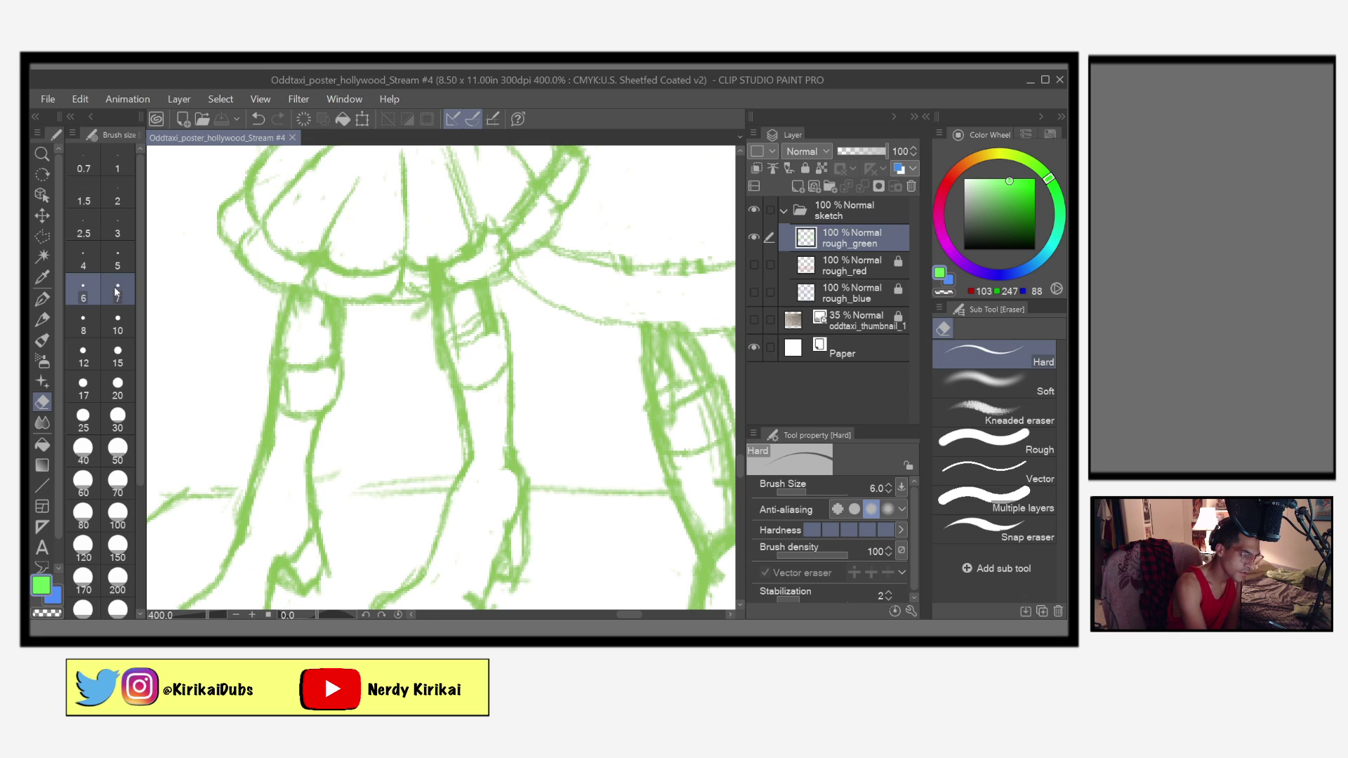
# Step: Redraw the outer contour of the left girl's outer leg beside the stocking band with the Mechanical pencil at size 4
pyautogui.click(118, 260)
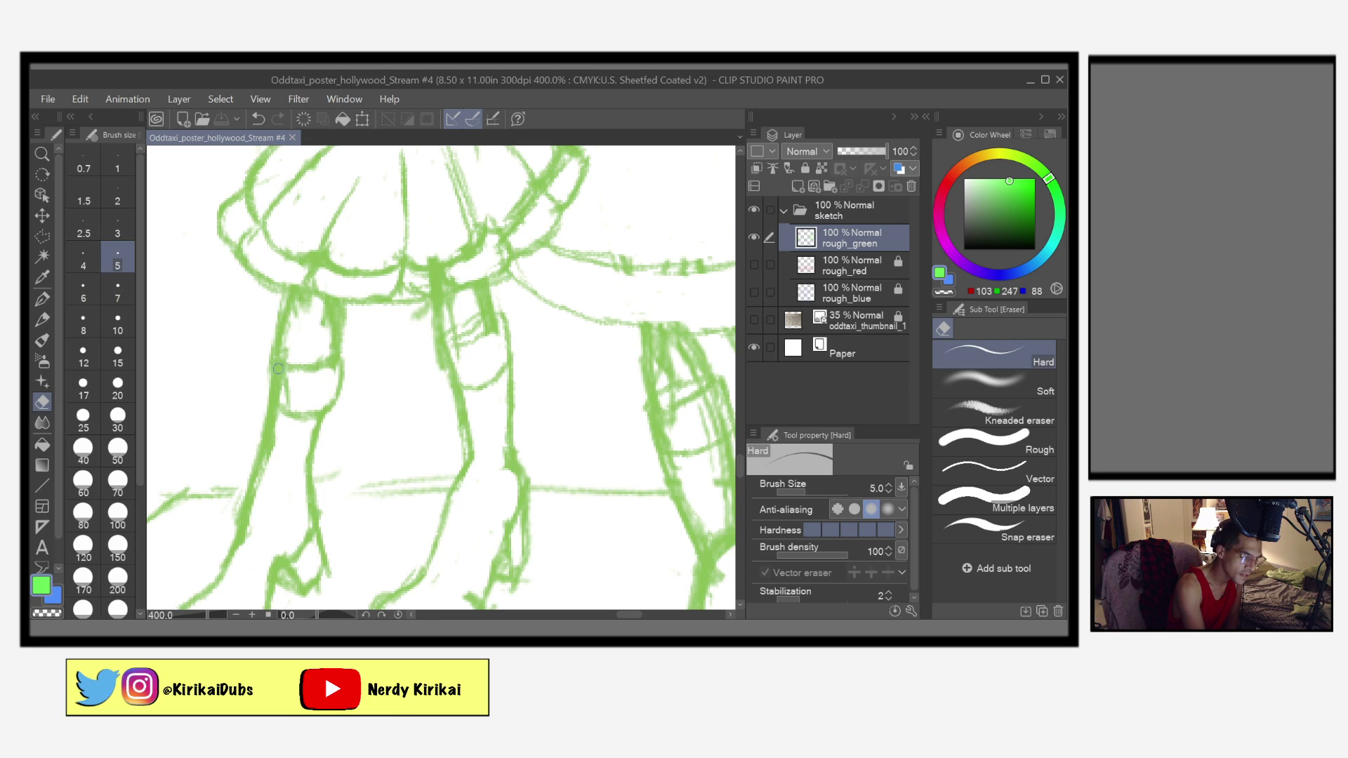
pyautogui.click(44, 324)
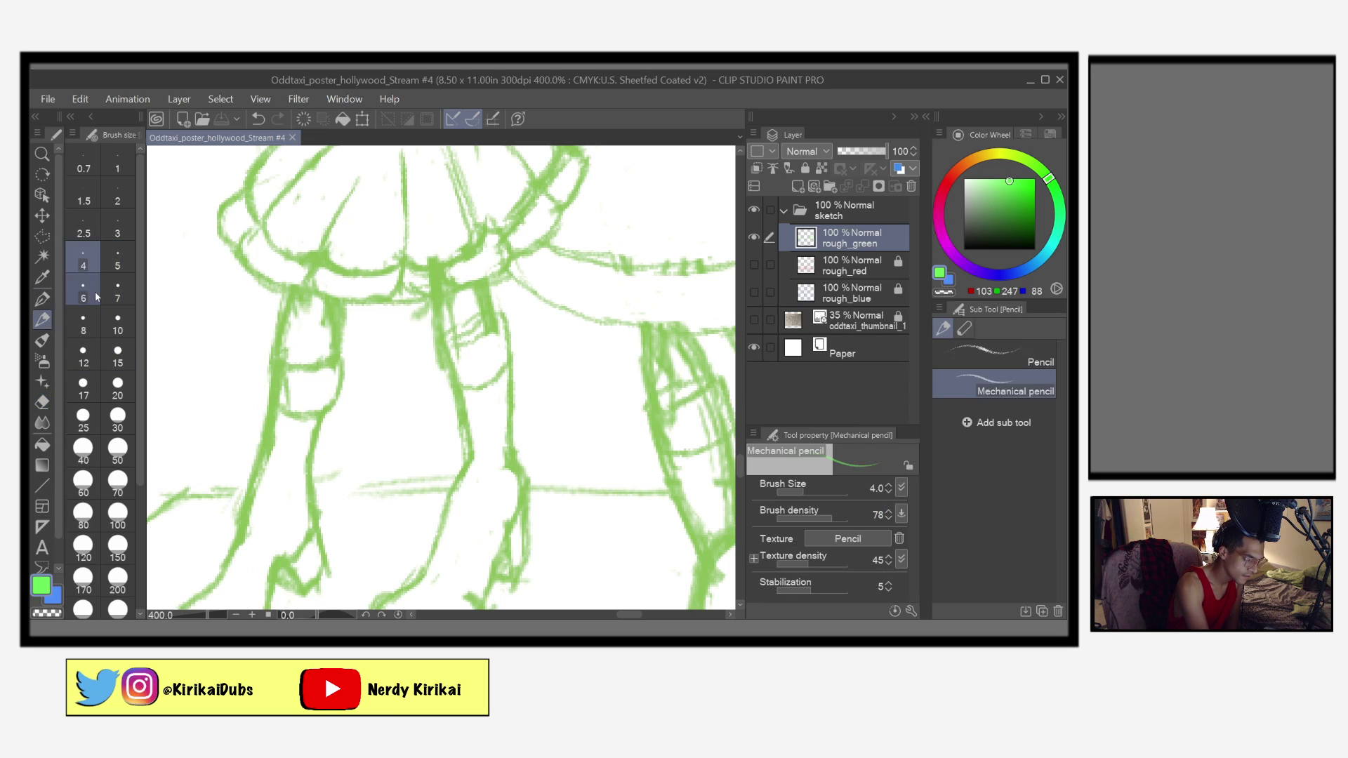
pyautogui.click(274, 356)
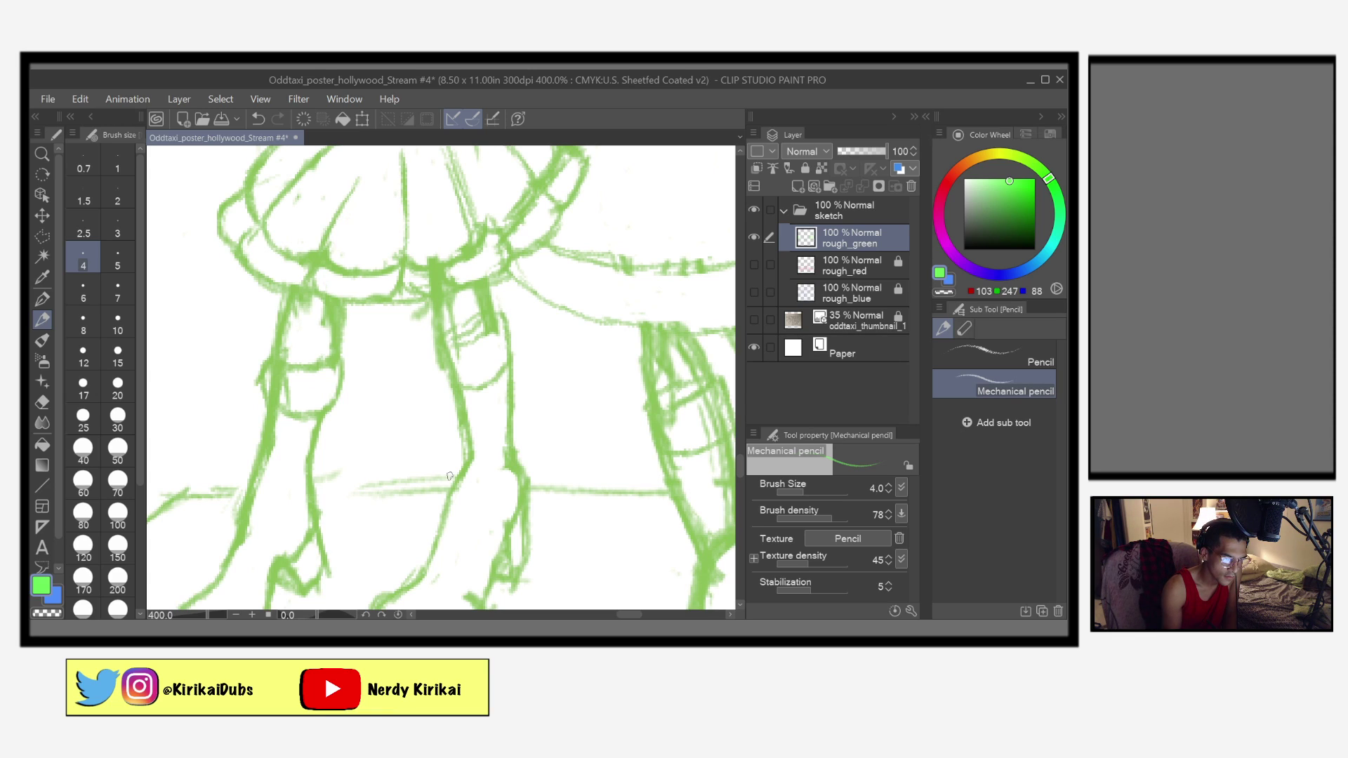
pyautogui.scroll(-2, 589, 528)
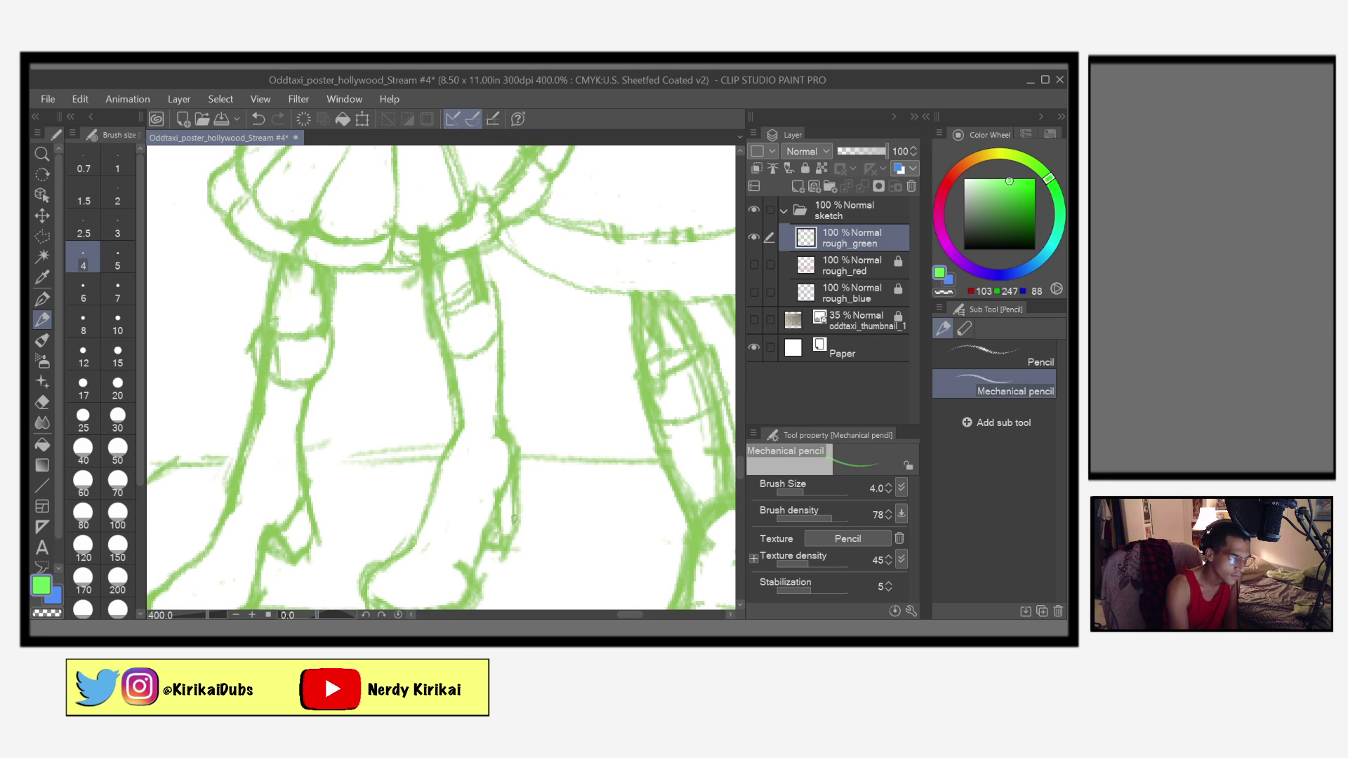
# Step: Save, then refine the stocking band on the left girl's leg nearest the middle girl, erase stray lines above it with the size 5 Hard eraser, and save
pyautogui.hotkey('ctrl', 's')
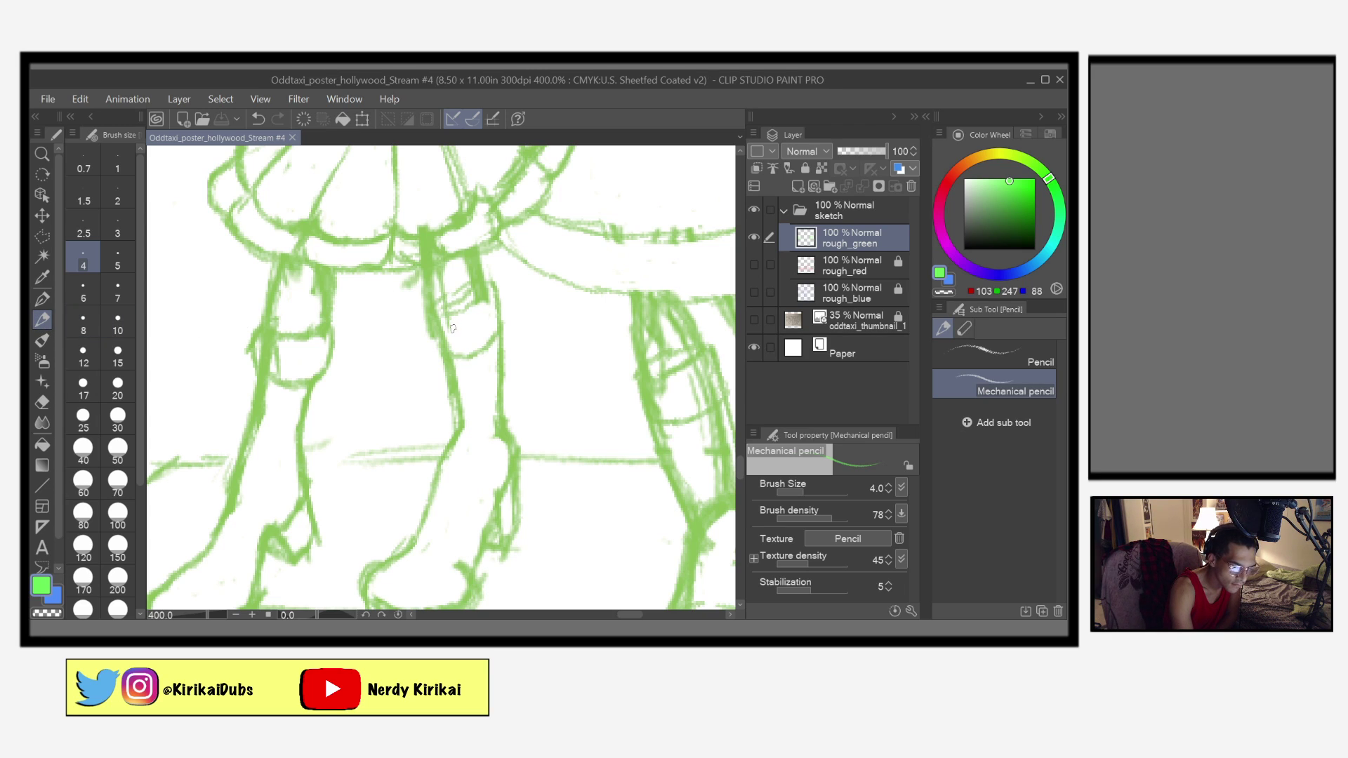
pyautogui.moveTo(469, 362)
pyautogui.mouseDown()
pyautogui.moveTo(452, 322)
pyautogui.moveTo(451, 340)
pyautogui.mouseUp()
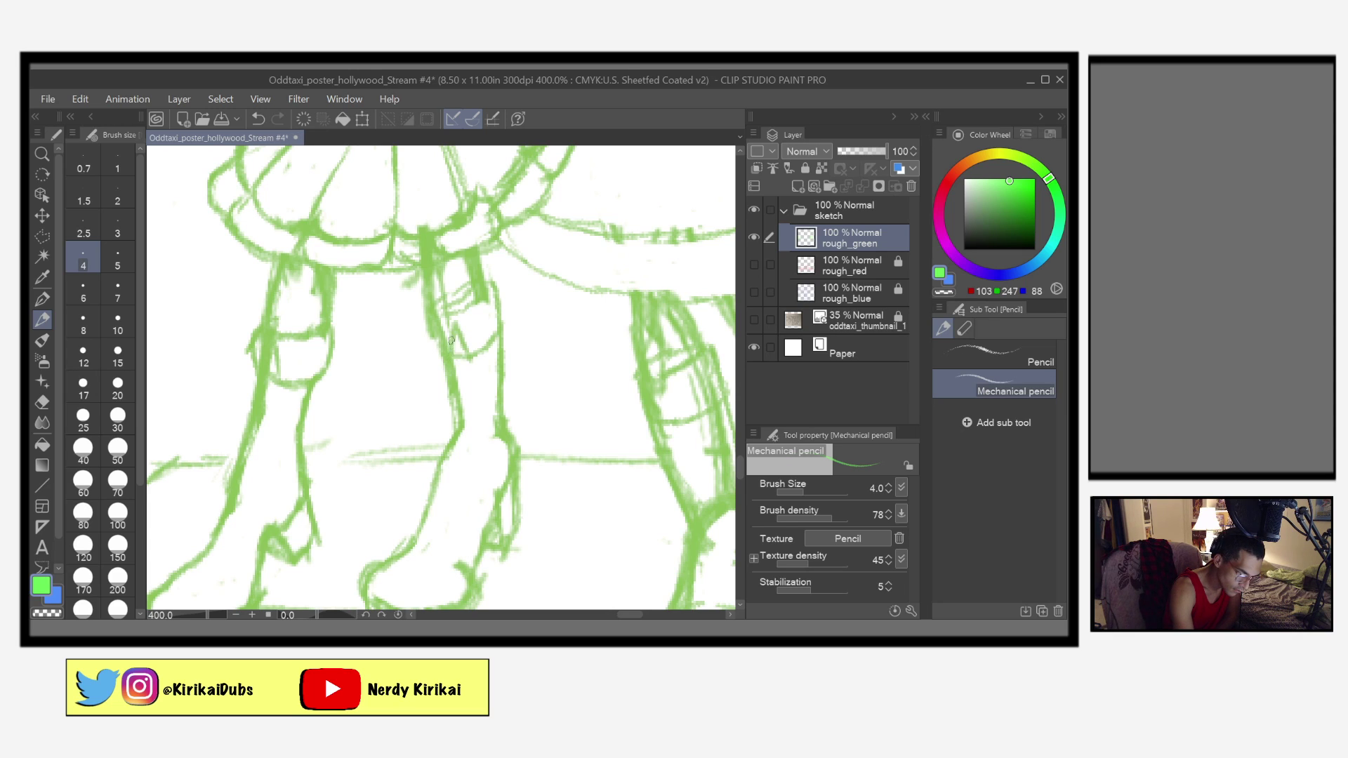
pyautogui.press('e')
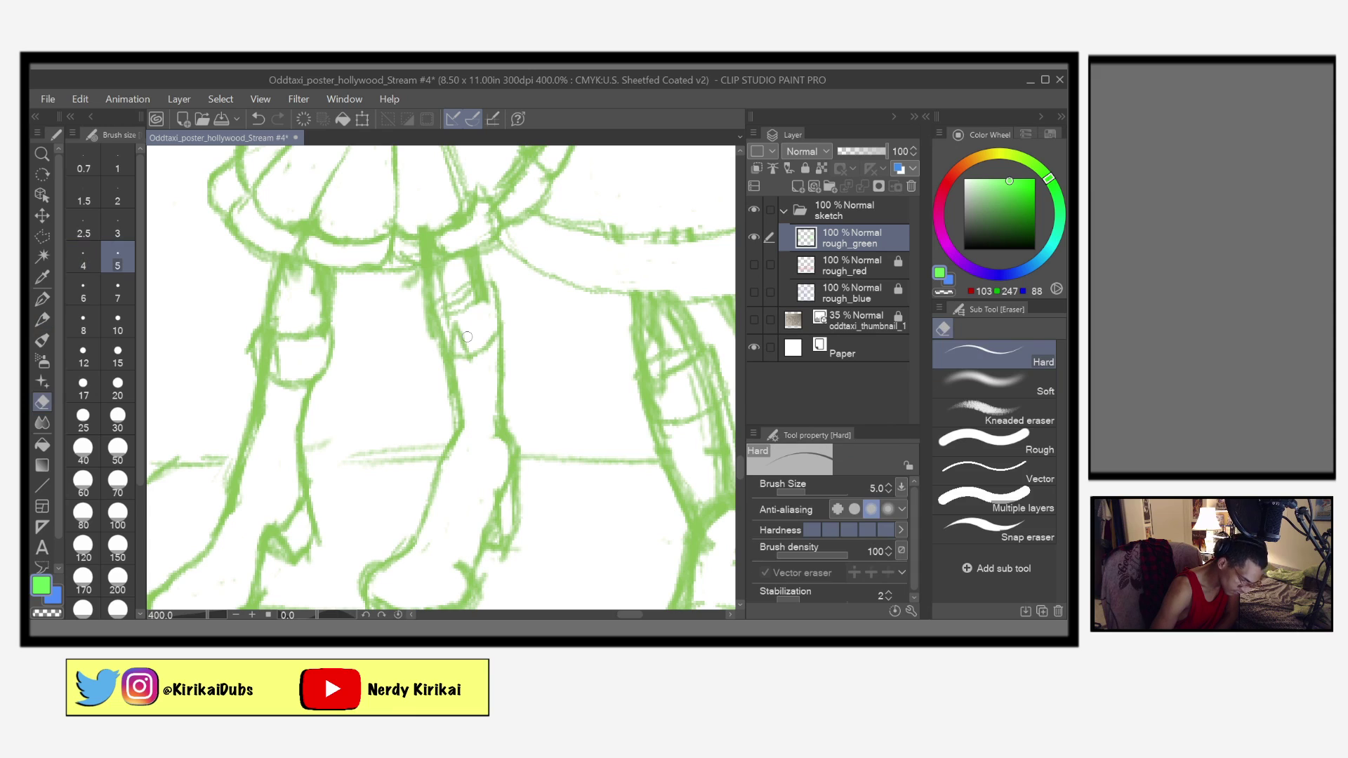
pyautogui.moveTo(466, 296)
pyautogui.mouseDown()
pyautogui.moveTo(453, 307)
pyautogui.moveTo(467, 288)
pyautogui.moveTo(445, 296)
pyautogui.moveTo(444, 268)
pyautogui.moveTo(441, 289)
pyautogui.moveTo(463, 296)
pyautogui.moveTo(470, 268)
pyautogui.moveTo(477, 299)
pyautogui.moveTo(471, 266)
pyautogui.moveTo(446, 266)
pyautogui.moveTo(458, 272)
pyautogui.mouseUp()
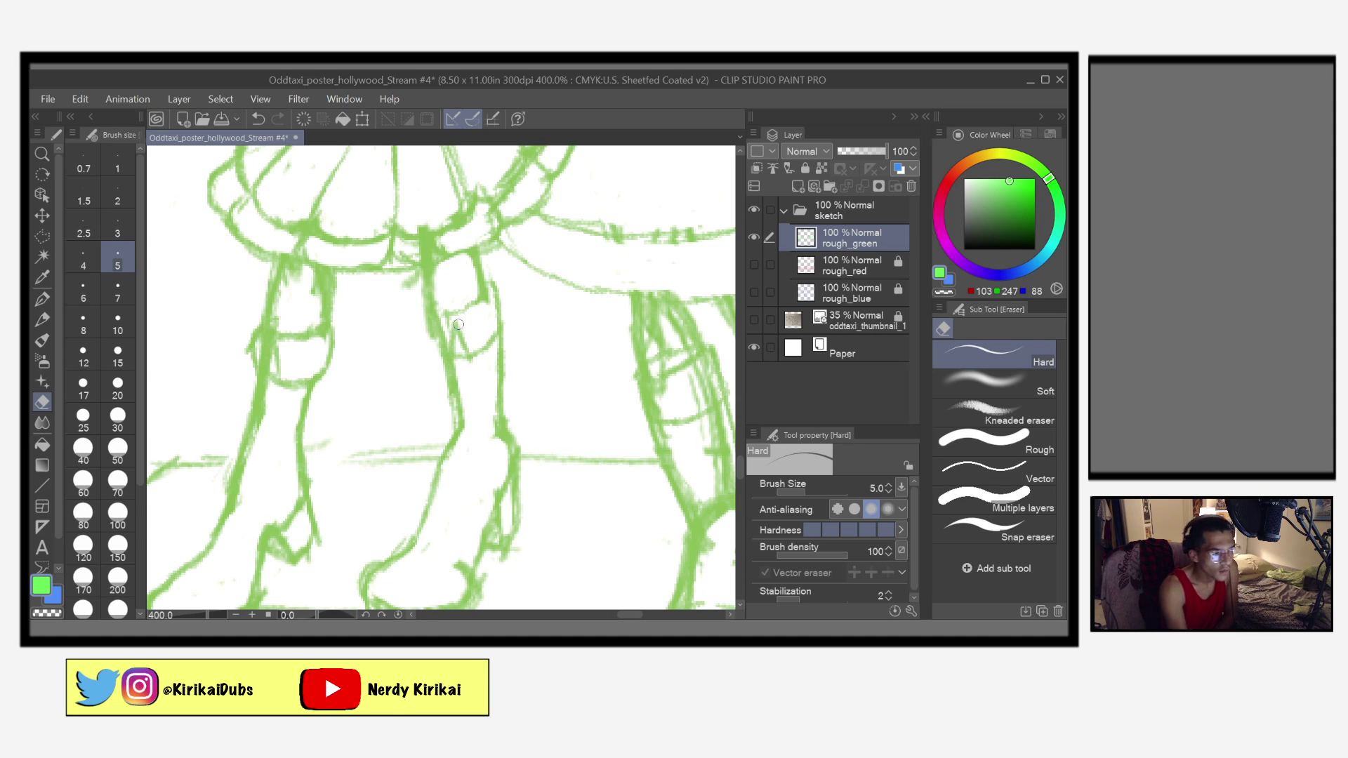
pyautogui.hotkey('ctrl', 's')
# Step: Redraw the middle girl's shin contour with the Mechanical pencil at size 4 and erase stray lines around her stocking band with the Hard eraser at size 5
pyautogui.scroll(-5, 457, 324)
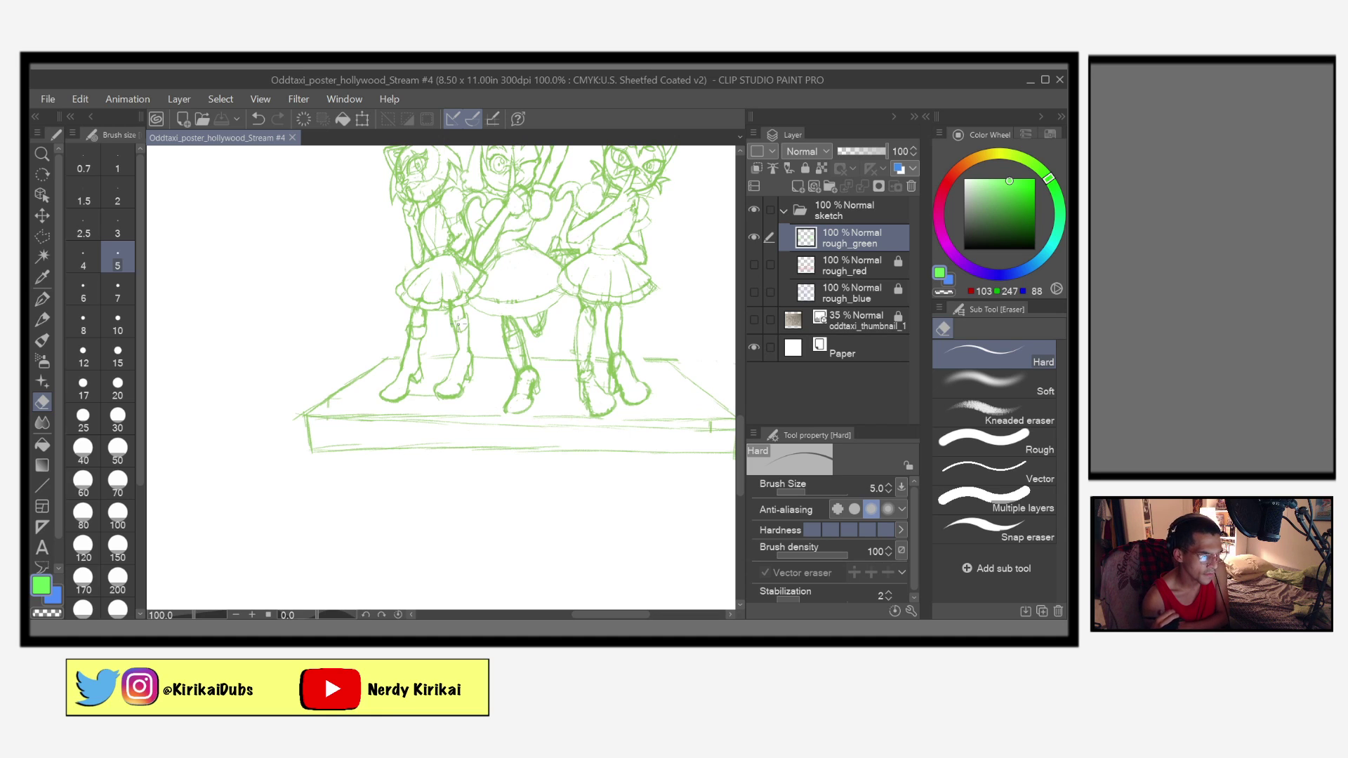
pyautogui.moveTo(608, 478); pyautogui.dragTo(551, 512)
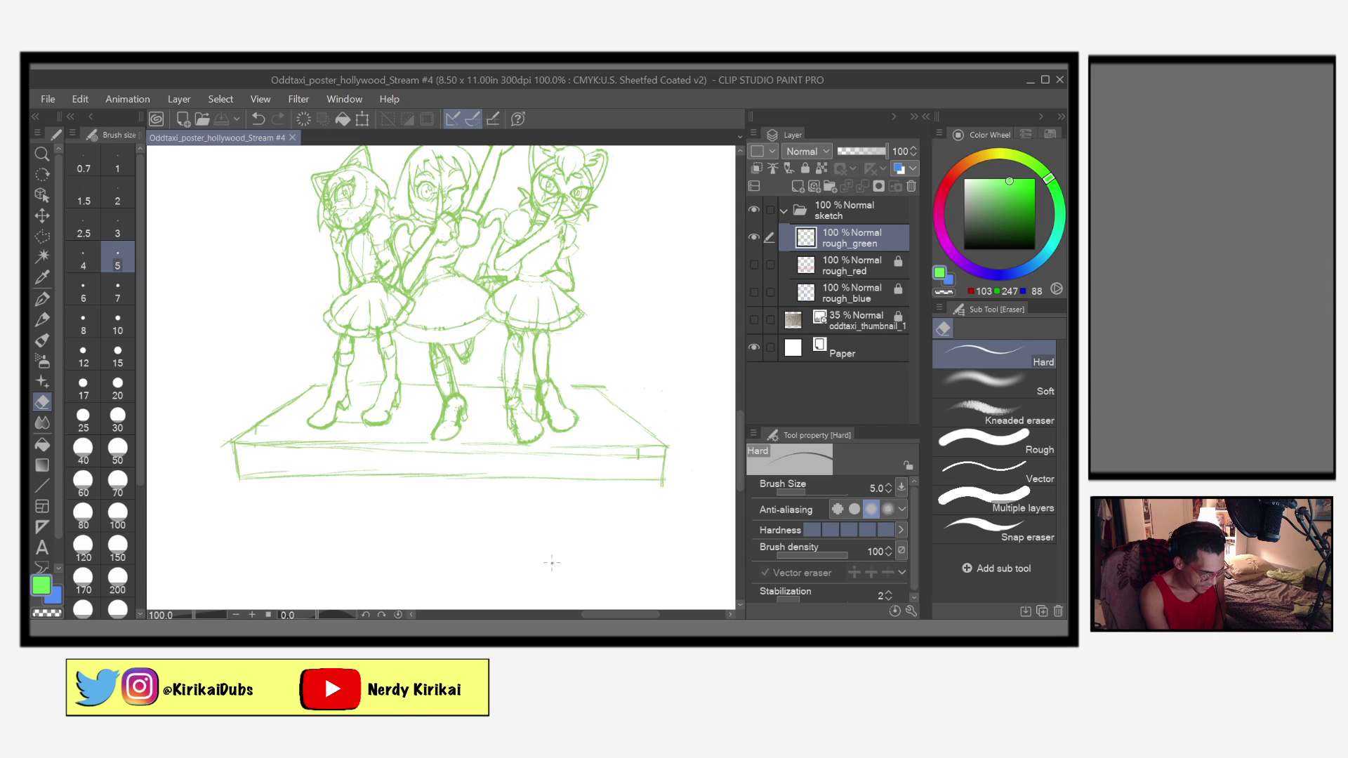
pyautogui.scroll(2, 552, 569)
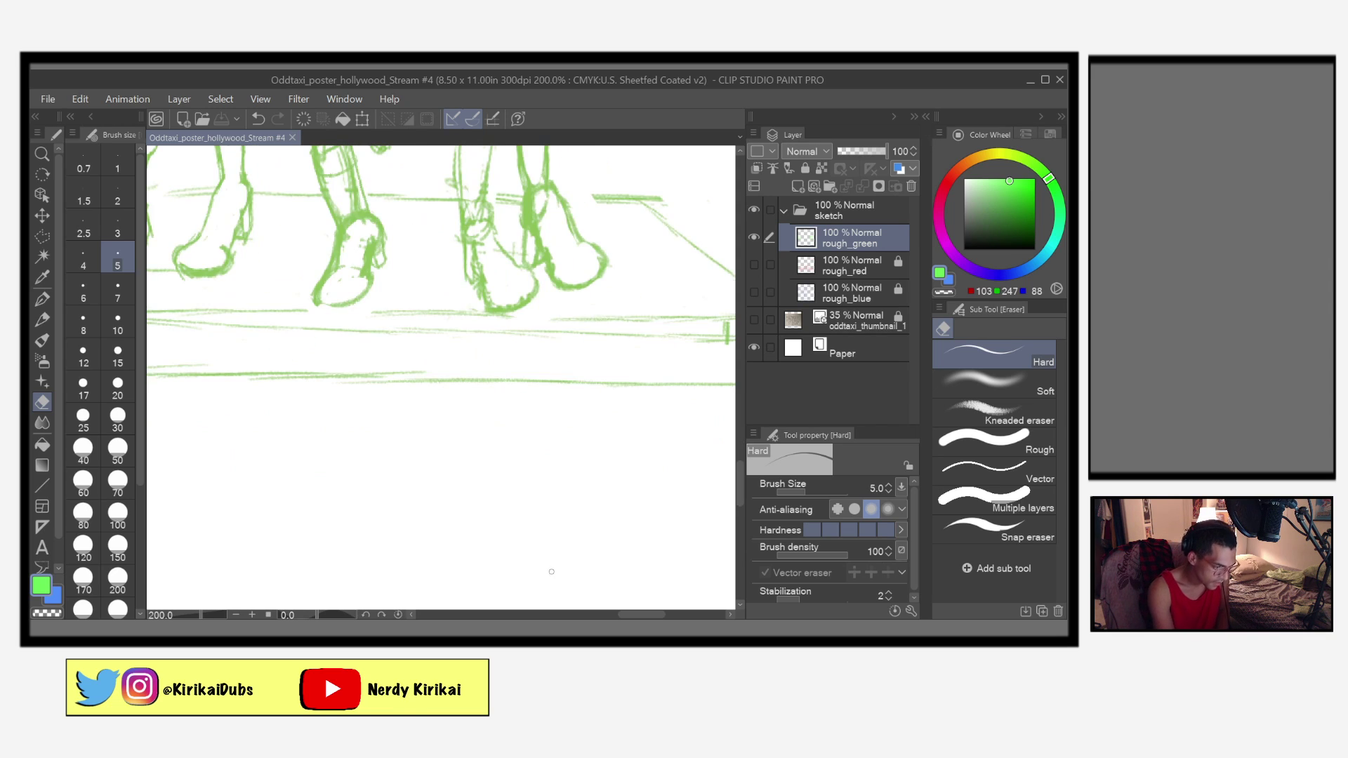
pyautogui.moveTo(568, 416); pyautogui.dragTo(608, 548)
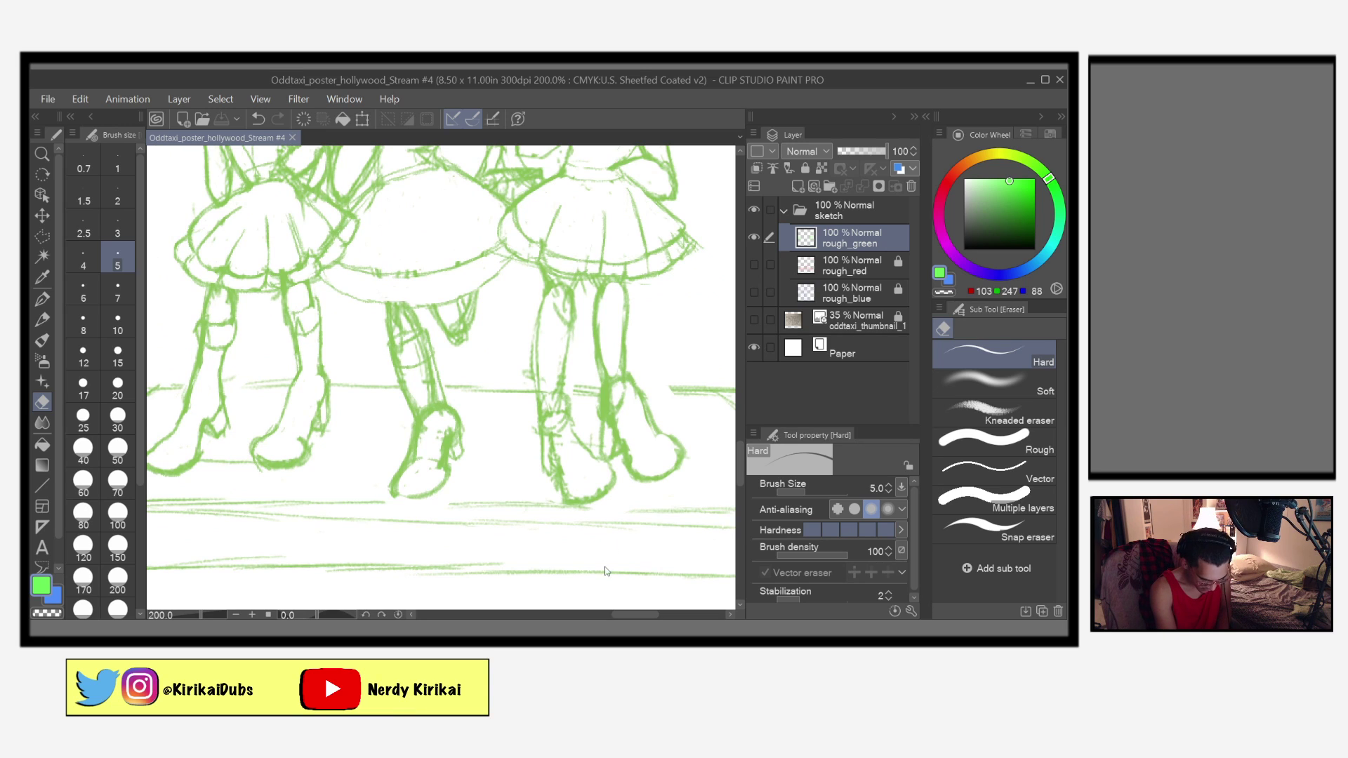
pyautogui.scroll(2, 604, 565)
pyautogui.moveTo(542, 478); pyautogui.dragTo(602, 587)
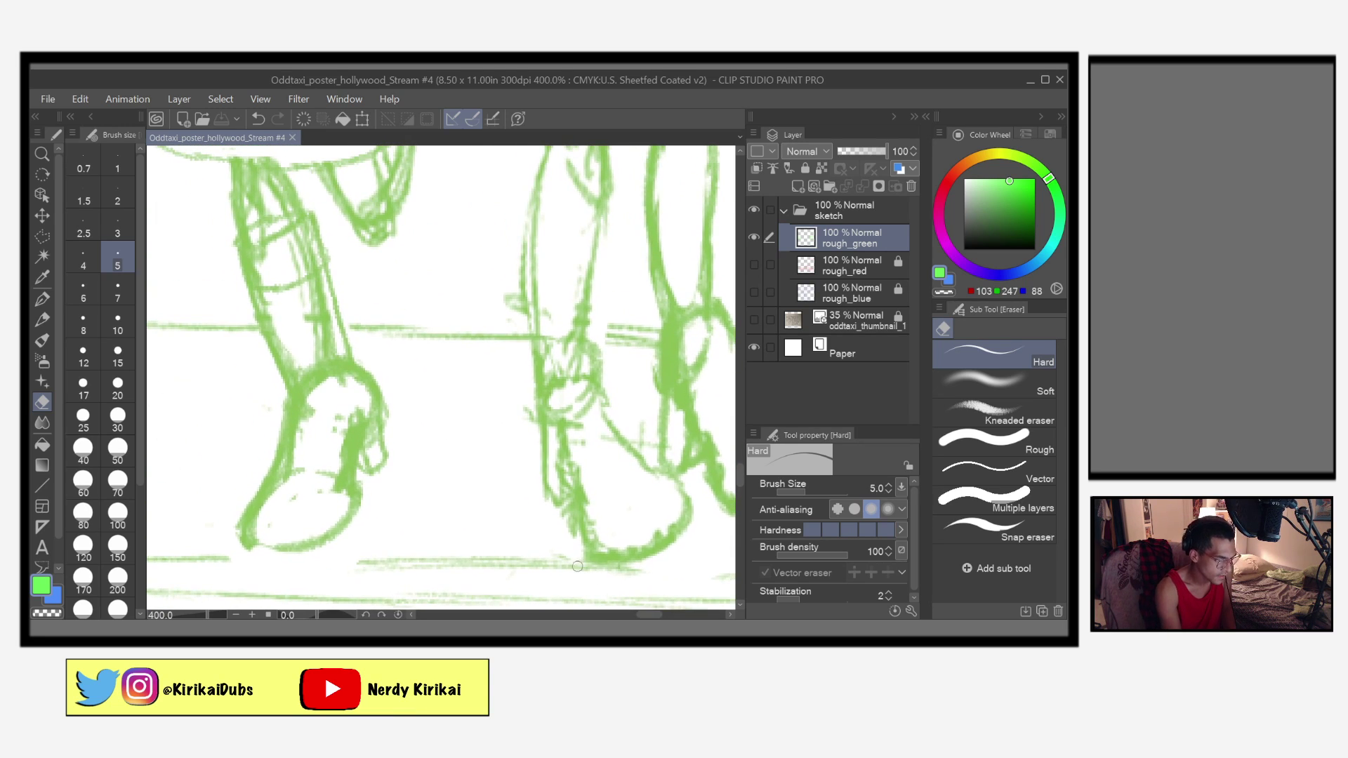
pyautogui.click(42, 320)
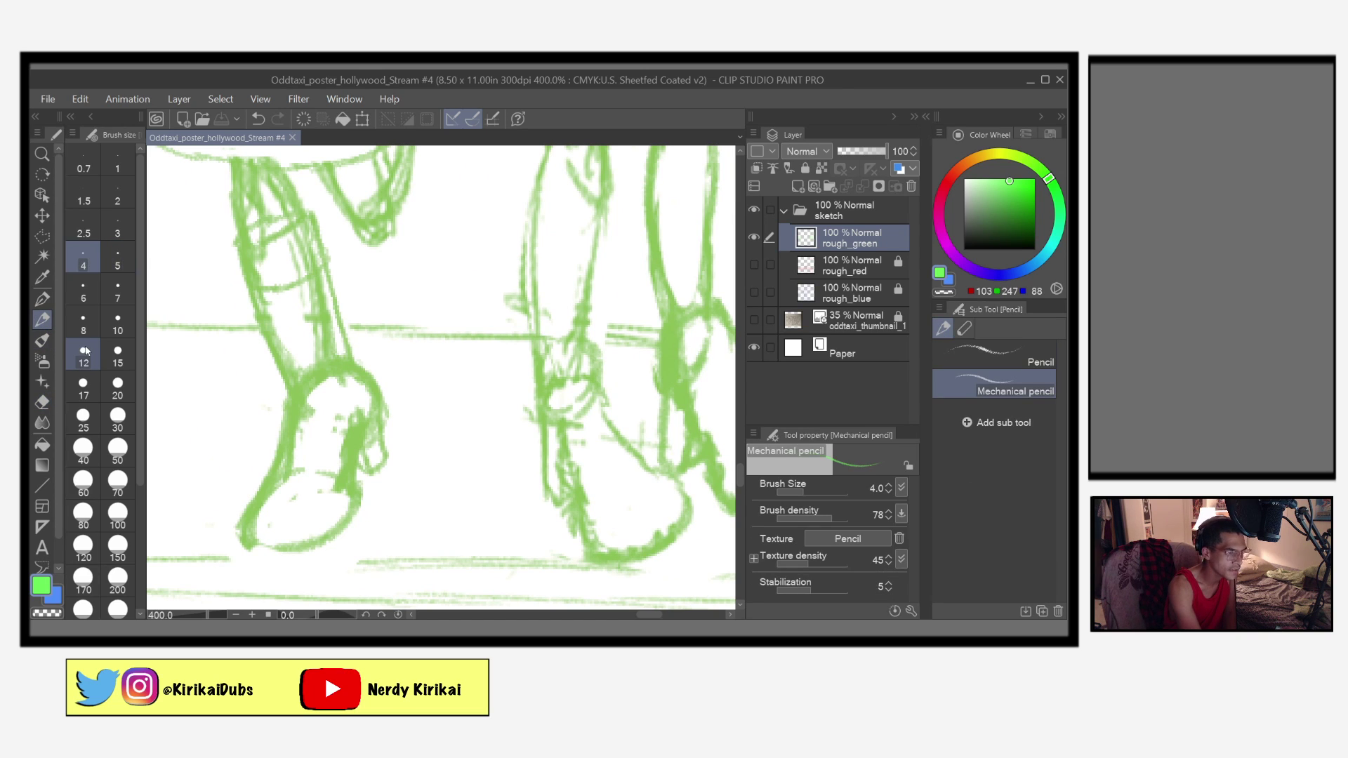
pyautogui.moveTo(316, 251)
pyautogui.mouseDown()
pyautogui.moveTo(339, 356)
pyautogui.moveTo(370, 412)
pyautogui.moveTo(359, 403)
pyautogui.mouseUp()
pyautogui.press('e')
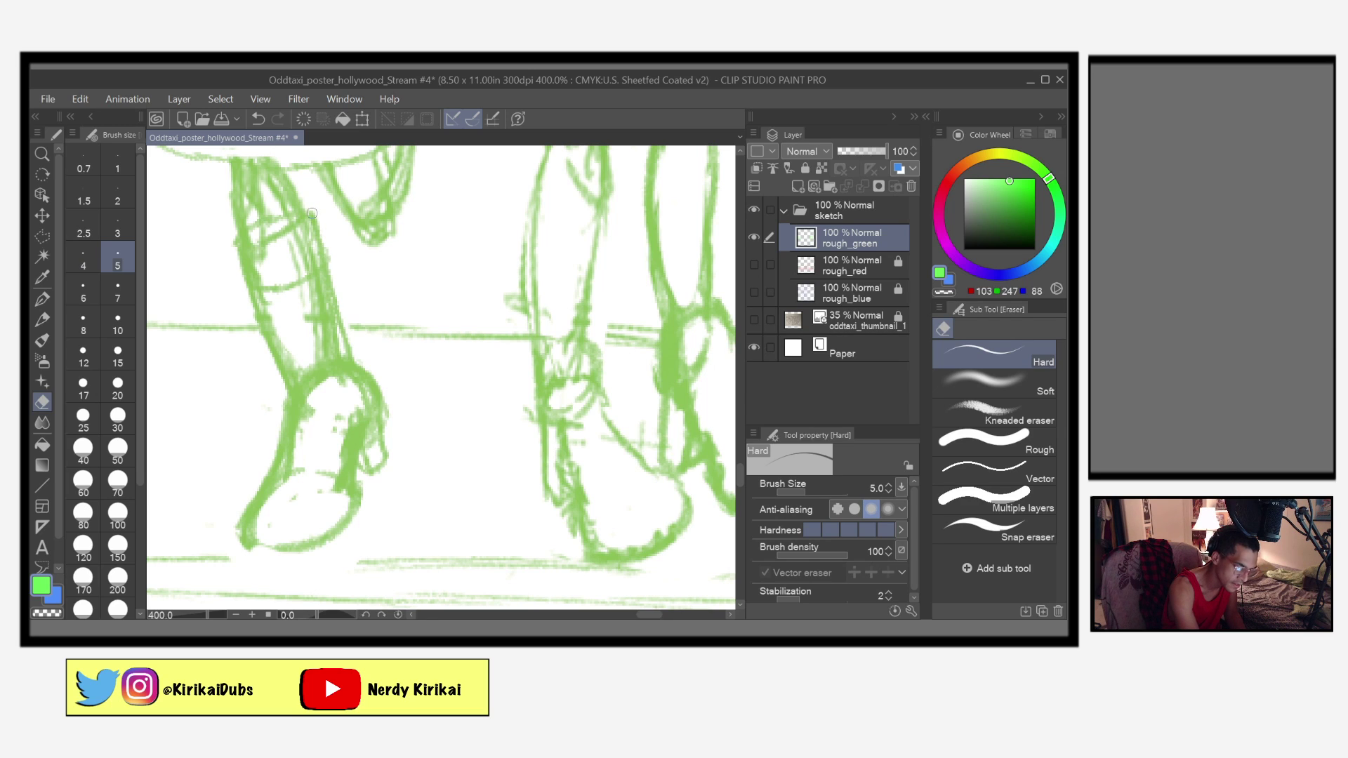
pyautogui.moveTo(327, 275)
pyautogui.mouseDown()
pyautogui.moveTo(348, 347)
pyautogui.moveTo(336, 280)
pyautogui.moveTo(315, 308)
pyautogui.mouseUp()
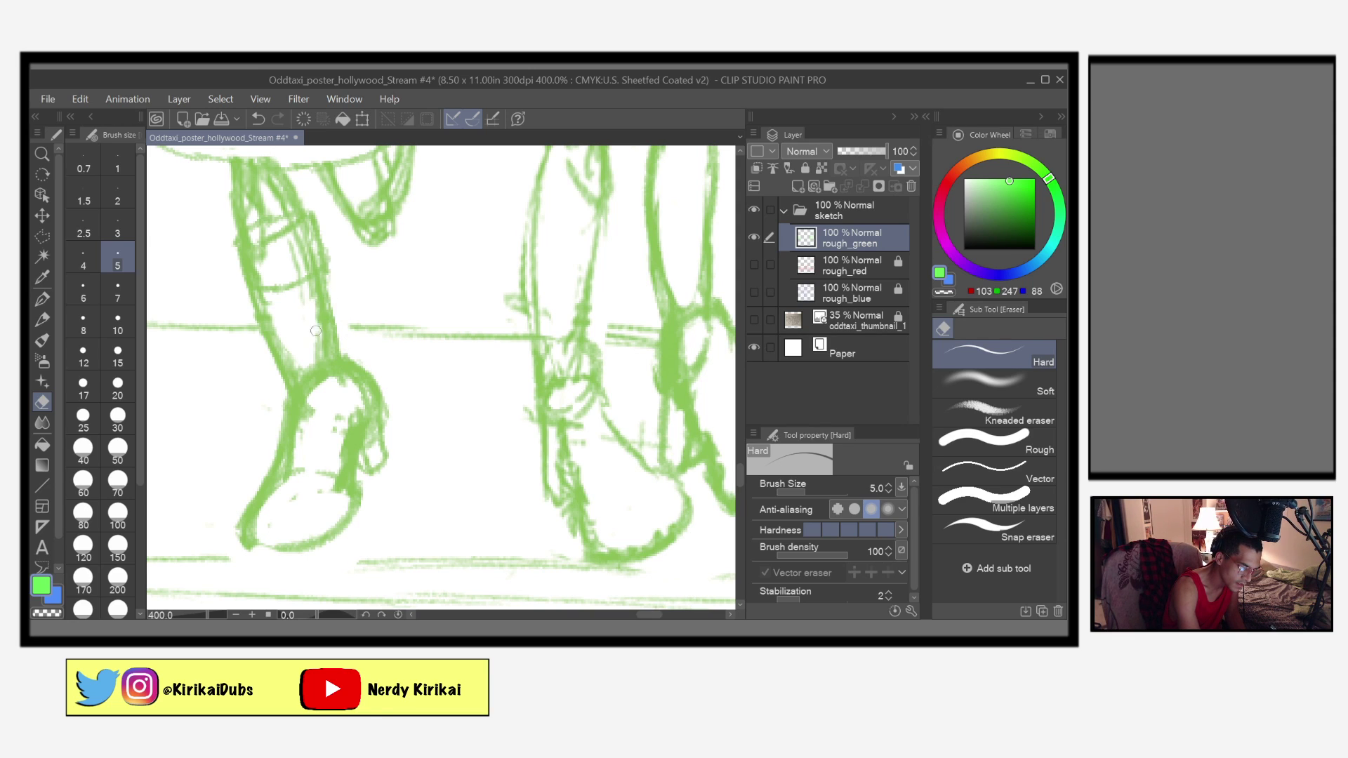
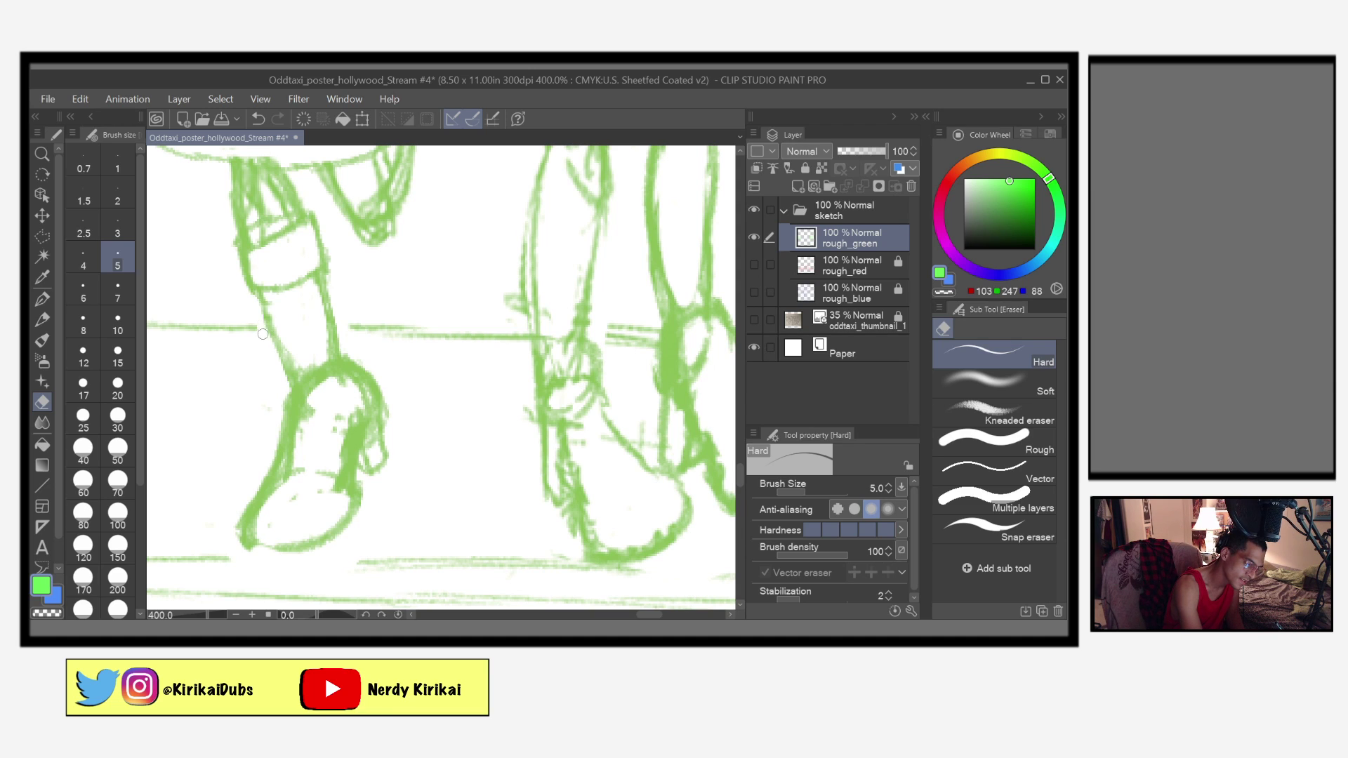
# Step: Redraw the stage's back edge beside the middle girl's standing leg, and clean up her shin, ankle and boot outlines with the Hard eraser at size 5
pyautogui.click(39, 320)
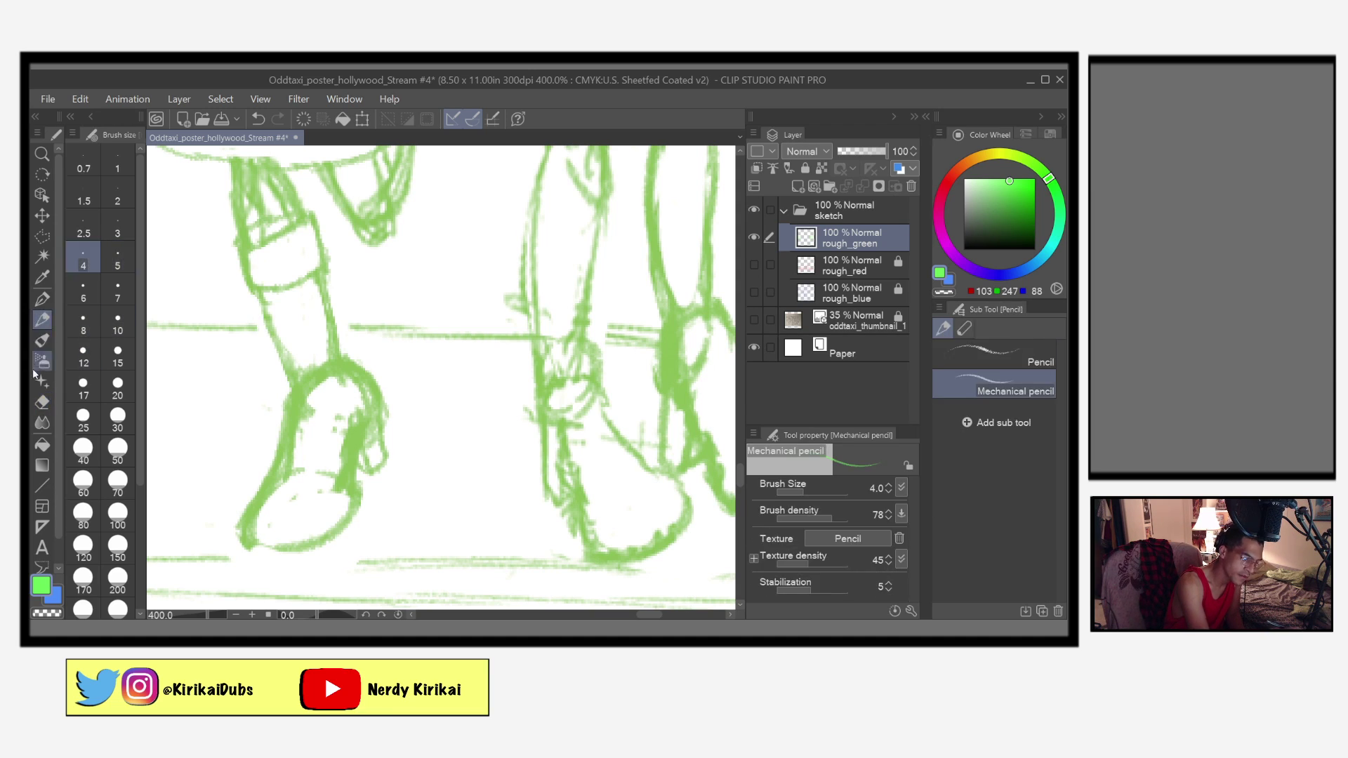
pyautogui.moveTo(252, 329); pyautogui.dragTo(455, 333)
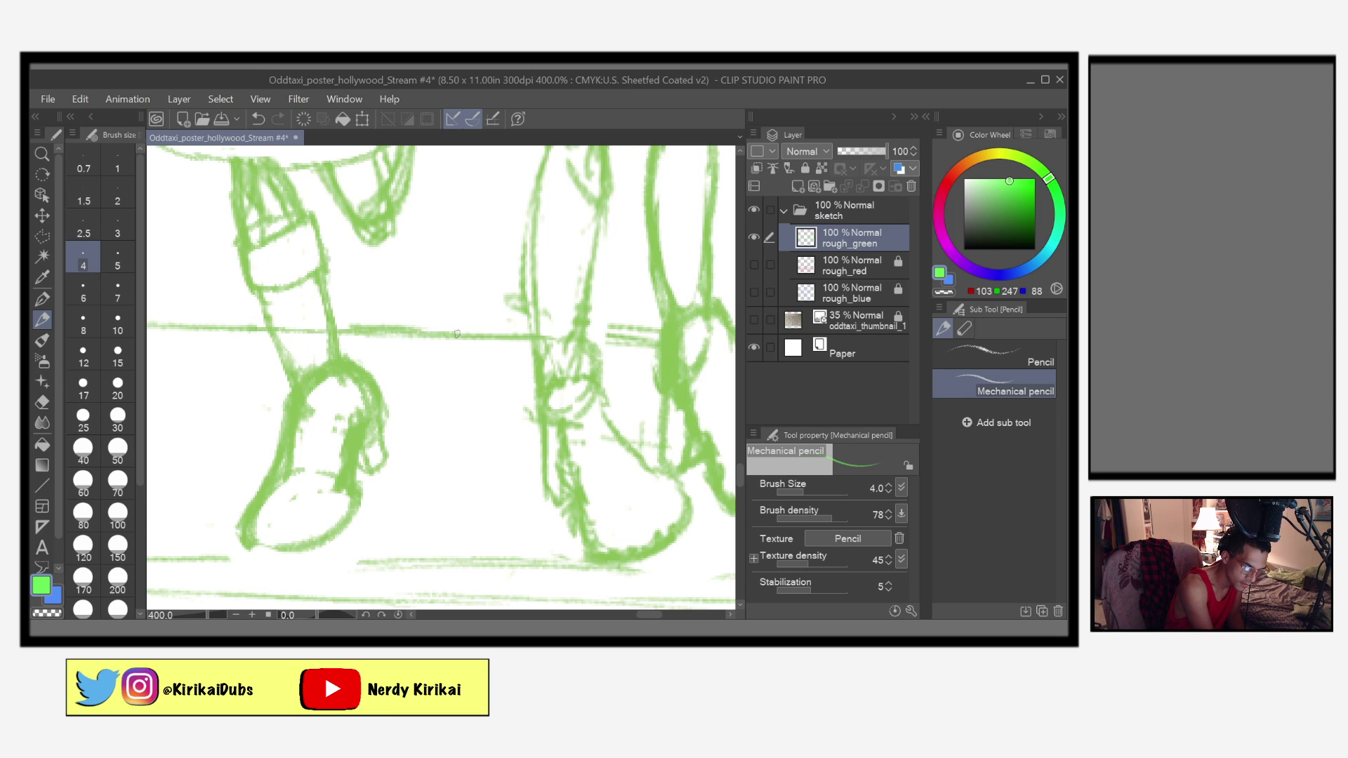
pyautogui.press('e')
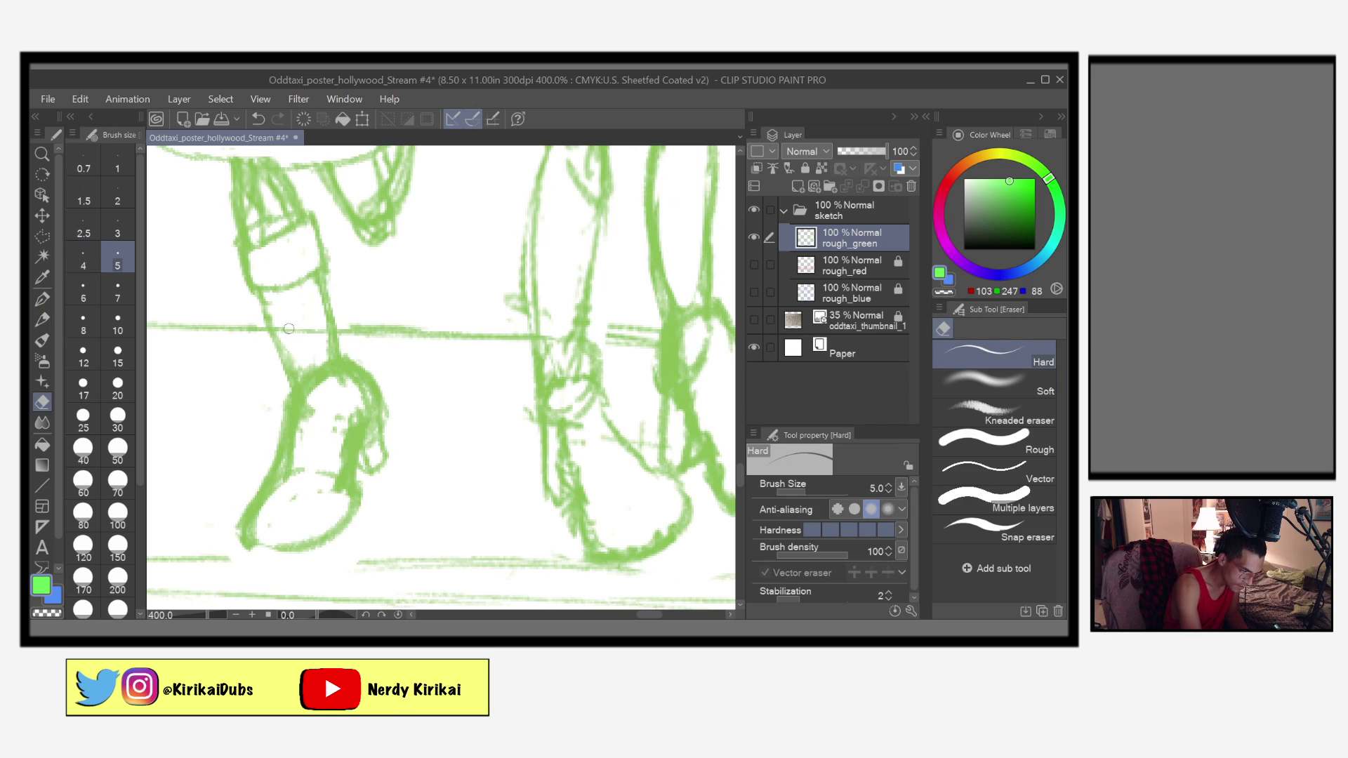
pyautogui.moveTo(288, 326); pyautogui.dragTo(307, 327)
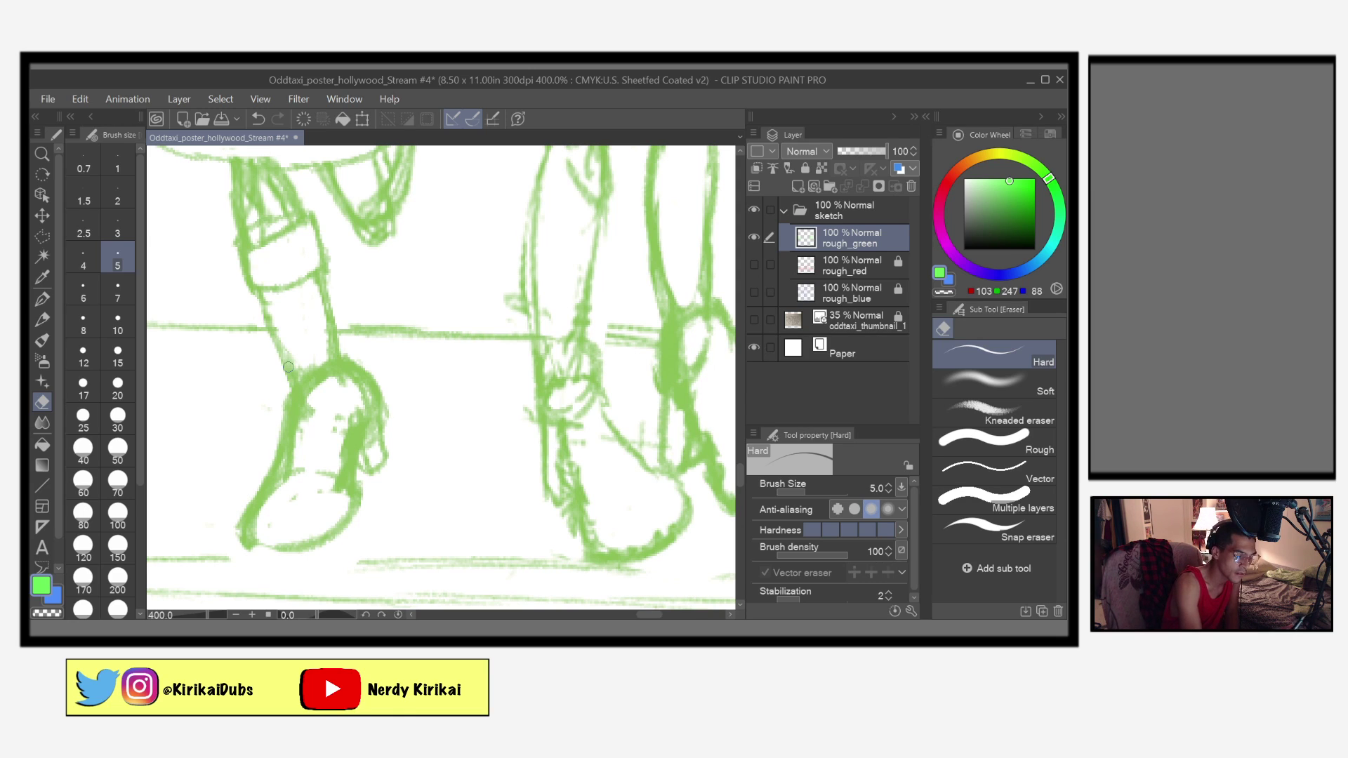
pyautogui.moveTo(300, 364)
pyautogui.mouseDown()
pyautogui.moveTo(311, 388)
pyautogui.moveTo(323, 354)
pyautogui.moveTo(339, 386)
pyautogui.moveTo(364, 397)
pyautogui.moveTo(333, 432)
pyautogui.moveTo(313, 434)
pyautogui.moveTo(309, 414)
pyautogui.moveTo(309, 434)
pyautogui.mouseUp()
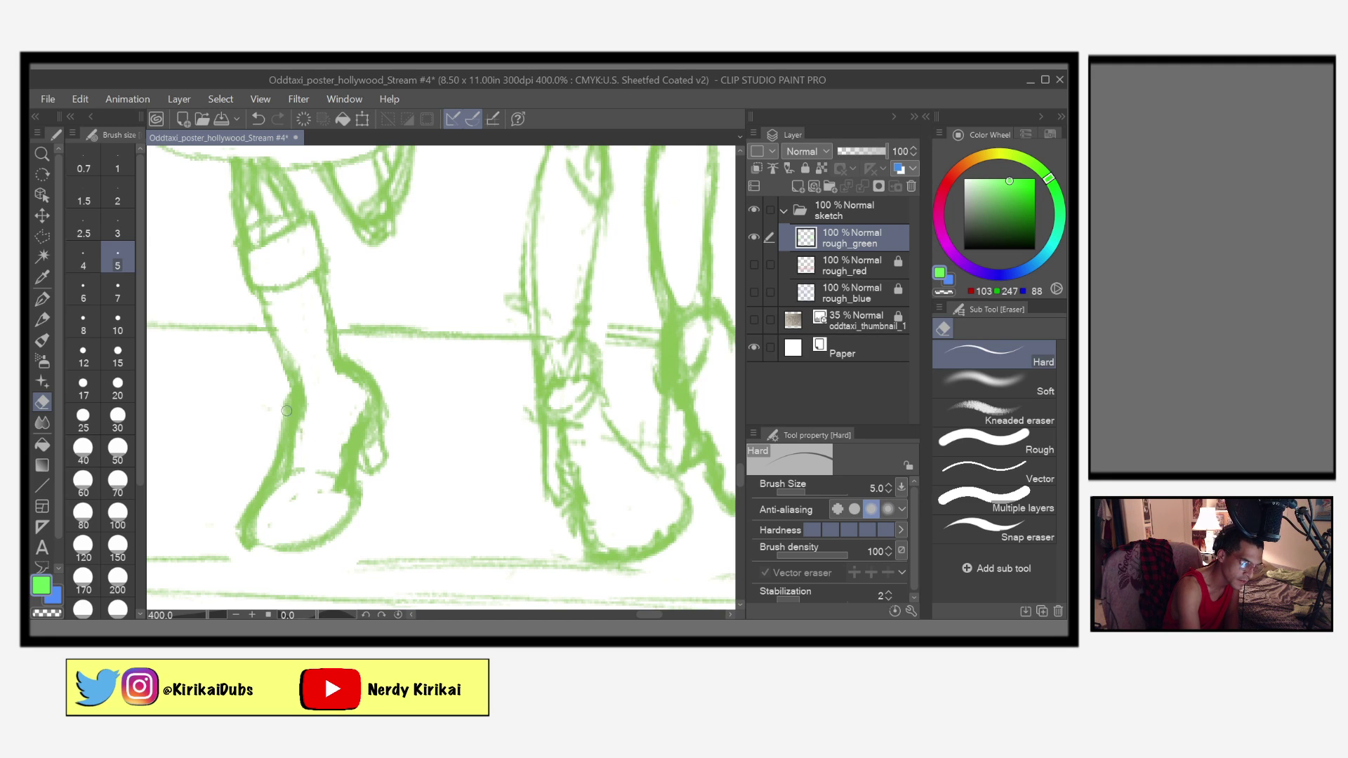
pyautogui.moveTo(290, 396)
pyautogui.mouseDown()
pyautogui.moveTo(277, 467)
pyautogui.moveTo(270, 407)
pyautogui.moveTo(279, 446)
pyautogui.moveTo(251, 547)
pyautogui.mouseUp()
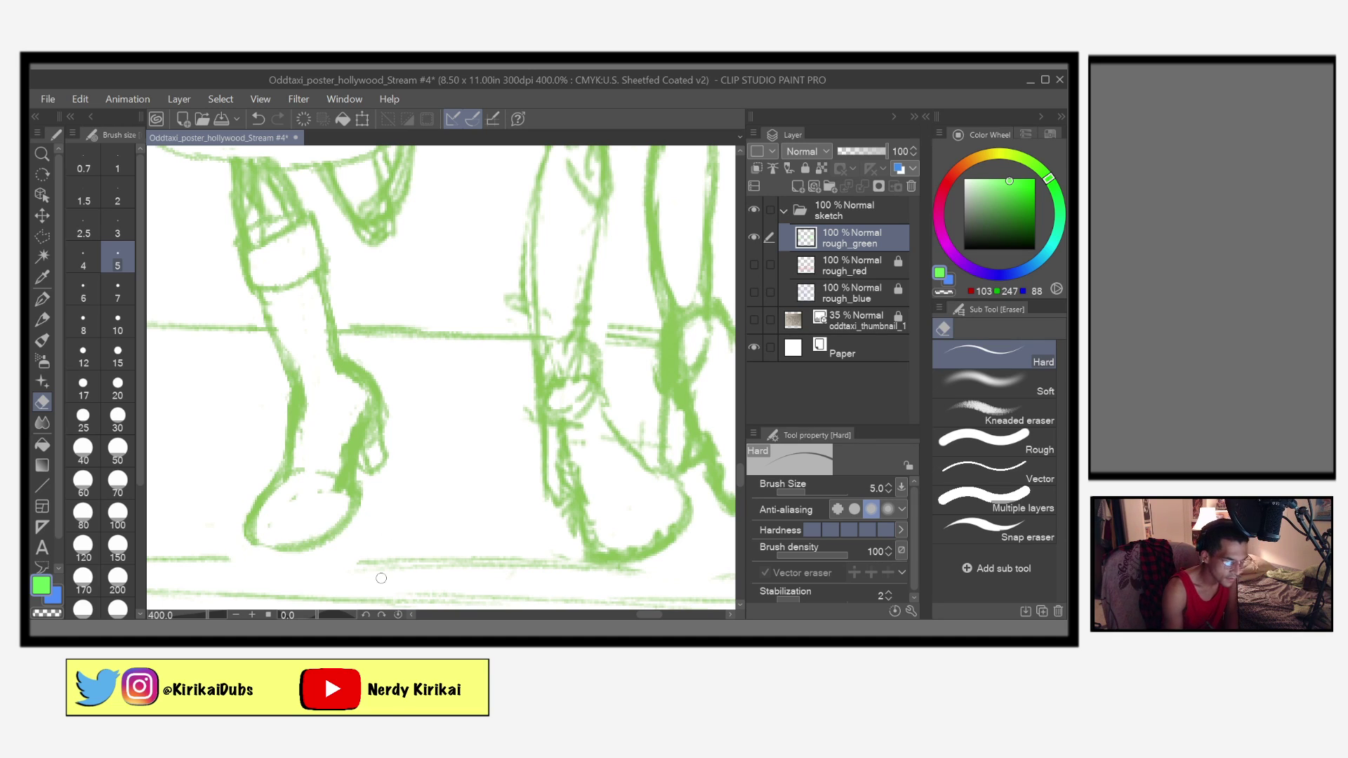
# Step: Erase the construction lines inside the middle girl's standing leg between the skirt hem and the stocking band with the Hard eraser at size 5
pyautogui.scroll(-4, 382, 578)
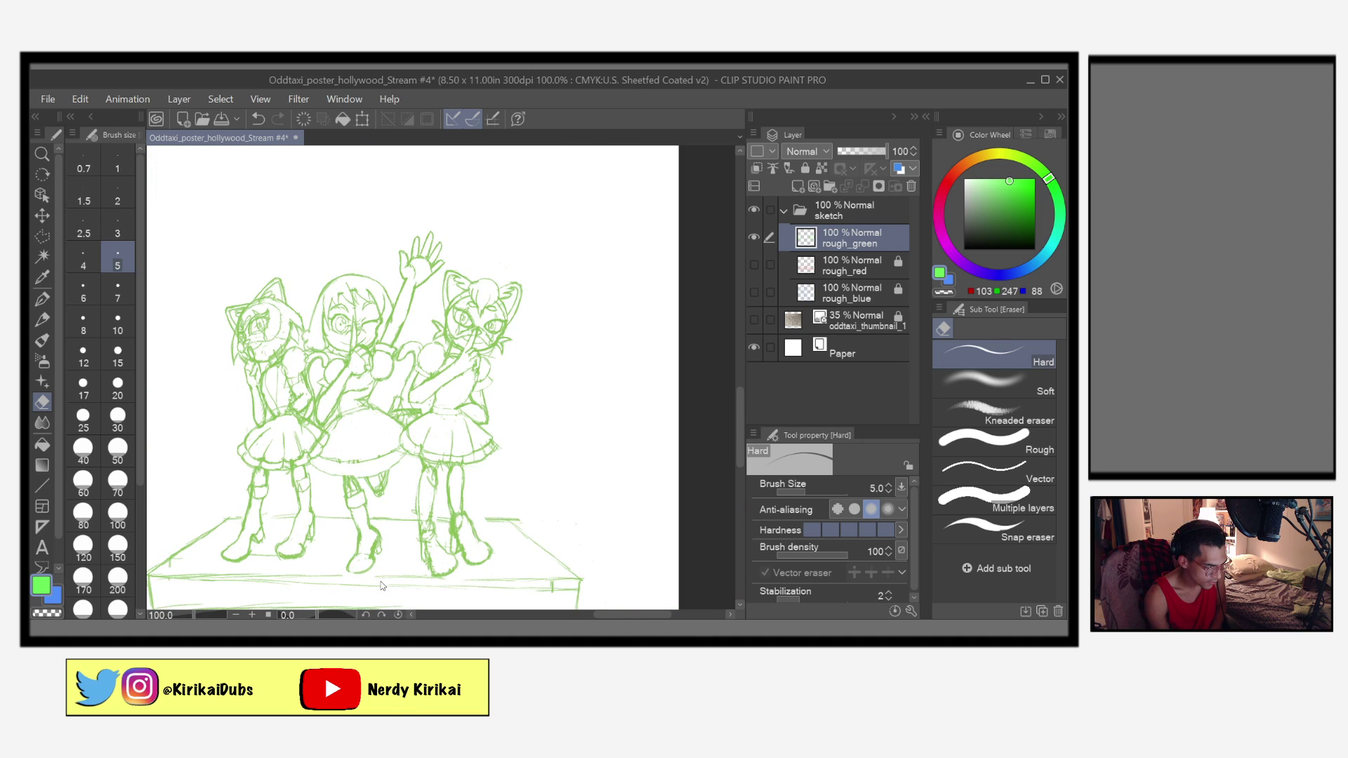
pyautogui.scroll(1, 380, 581)
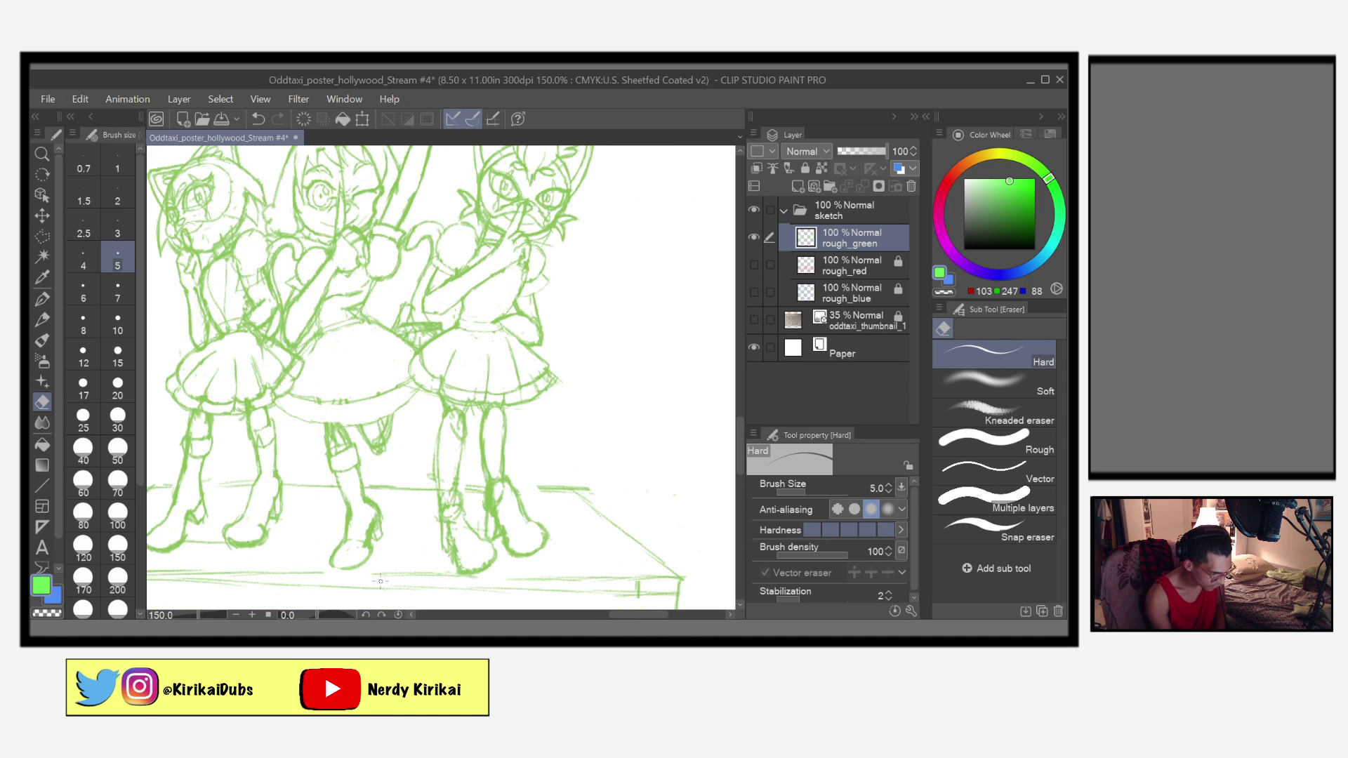
pyautogui.moveTo(401, 498); pyautogui.dragTo(465, 559)
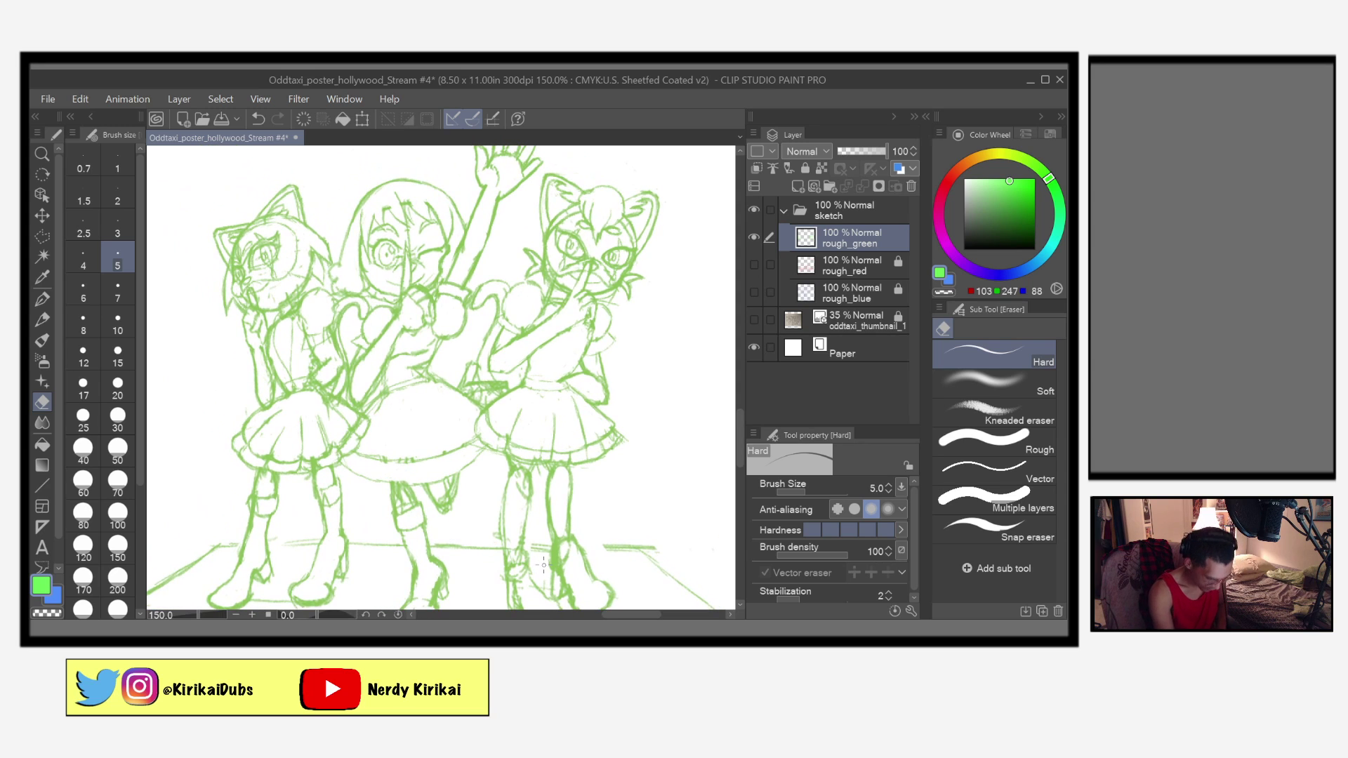
pyautogui.scroll(4, 540, 570)
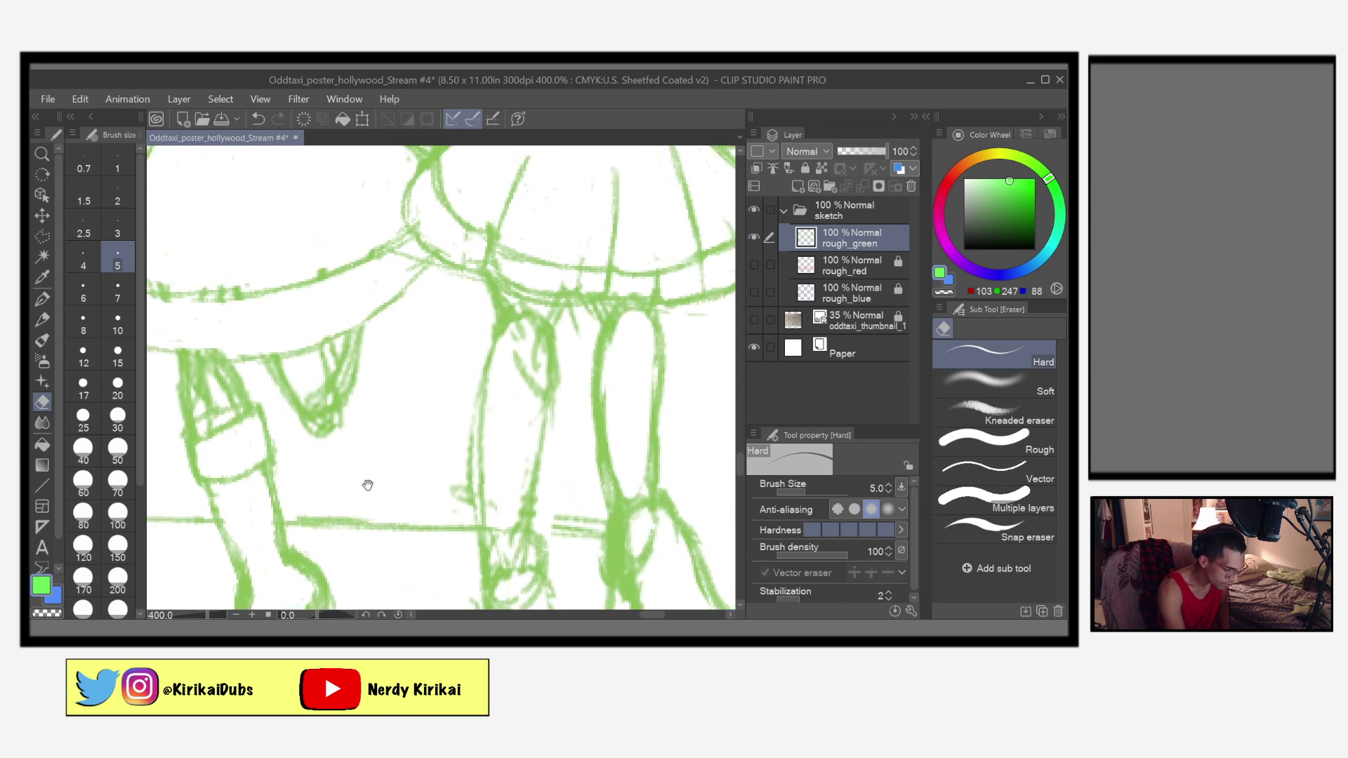
pyautogui.moveTo(297, 441)
pyautogui.mouseDown()
pyautogui.moveTo(296, 482)
pyautogui.moveTo(324, 466)
pyautogui.moveTo(316, 446)
pyautogui.moveTo(295, 449)
pyautogui.moveTo(314, 435)
pyautogui.moveTo(332, 473)
pyautogui.moveTo(288, 420)
pyautogui.moveTo(293, 487)
pyautogui.moveTo(303, 414)
pyautogui.moveTo(317, 414)
pyautogui.moveTo(322, 456)
pyautogui.mouseUp()
# Step: Redraw the middle girl's lower skirt hem and the leg contour beneath it with the Mechanical pencil at size 4, and save
pyautogui.moveTo(491, 512); pyautogui.dragTo(576, 559)
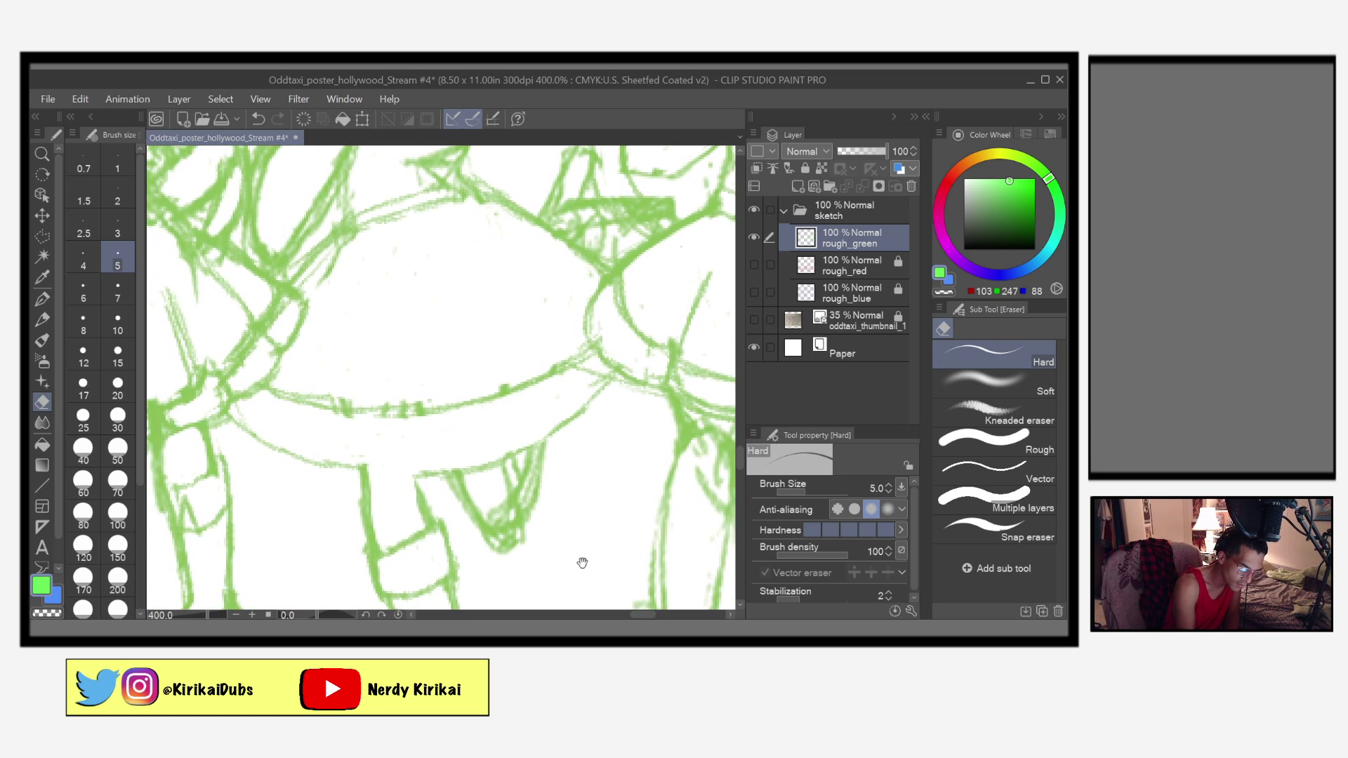
pyautogui.click(42, 320)
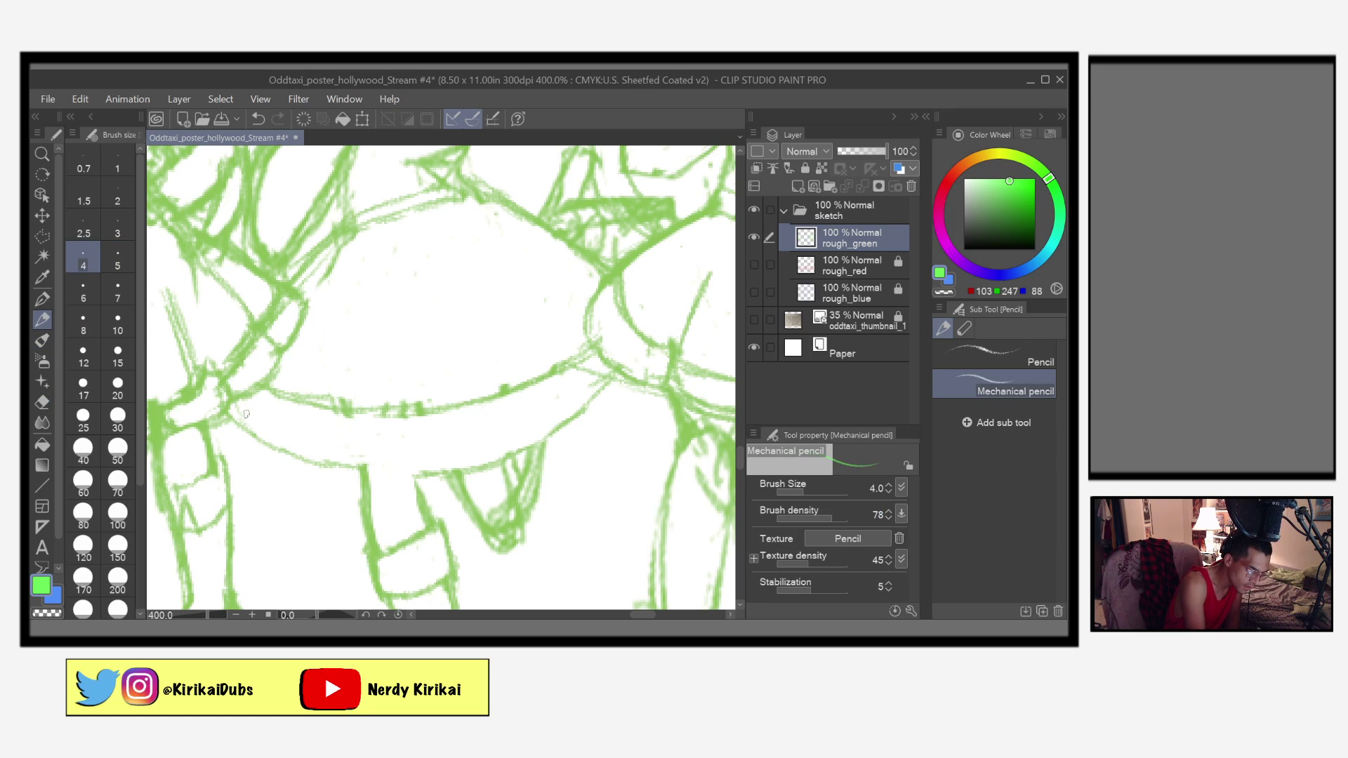
pyautogui.moveTo(226, 403)
pyautogui.mouseDown()
pyautogui.moveTo(251, 438)
pyautogui.moveTo(238, 427)
pyautogui.moveTo(309, 464)
pyautogui.moveTo(284, 458)
pyautogui.moveTo(432, 472)
pyautogui.moveTo(417, 476)
pyautogui.moveTo(549, 437)
pyautogui.moveTo(524, 449)
pyautogui.moveTo(610, 382)
pyautogui.mouseUp()
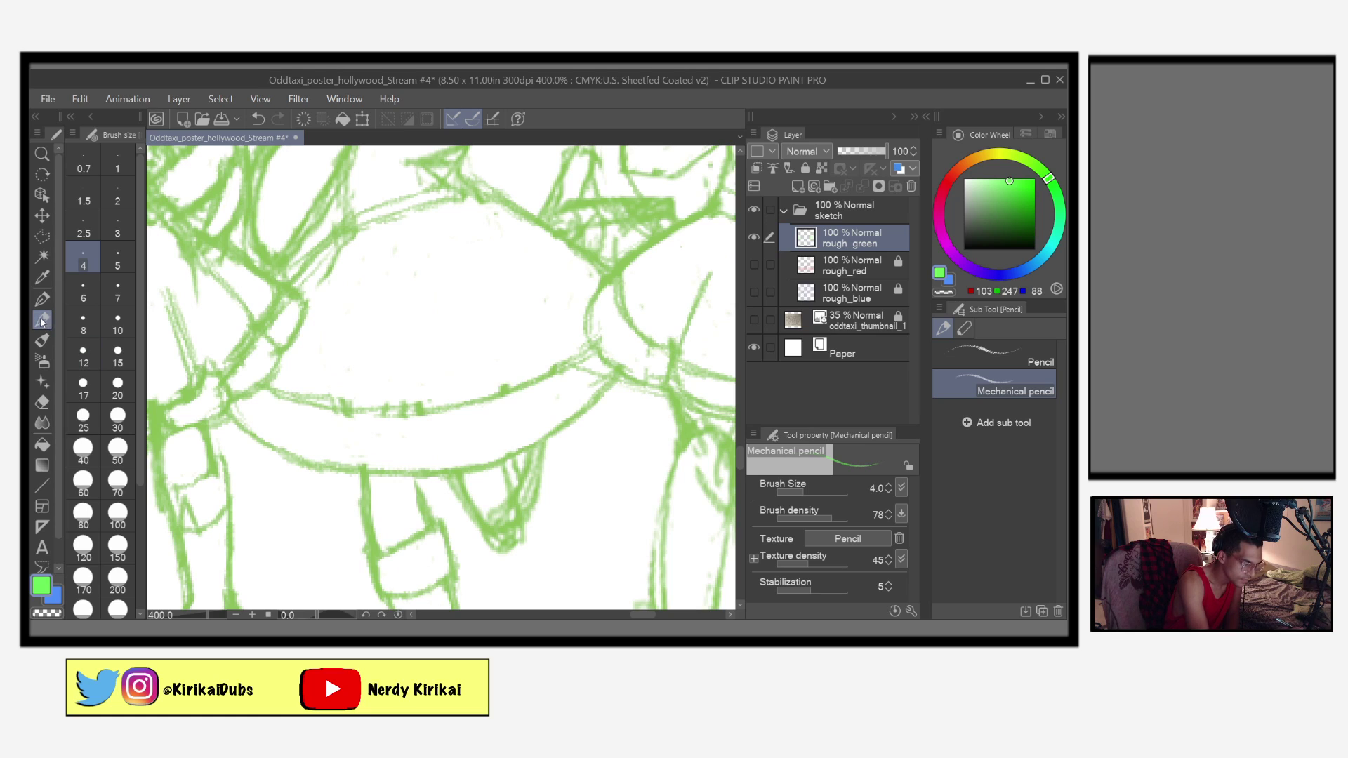
pyautogui.moveTo(432, 512)
pyautogui.mouseDown()
pyautogui.moveTo(425, 479)
pyautogui.moveTo(437, 523)
pyautogui.moveTo(417, 485)
pyautogui.moveTo(424, 515)
pyautogui.moveTo(422, 501)
pyautogui.mouseUp()
pyautogui.press('e')
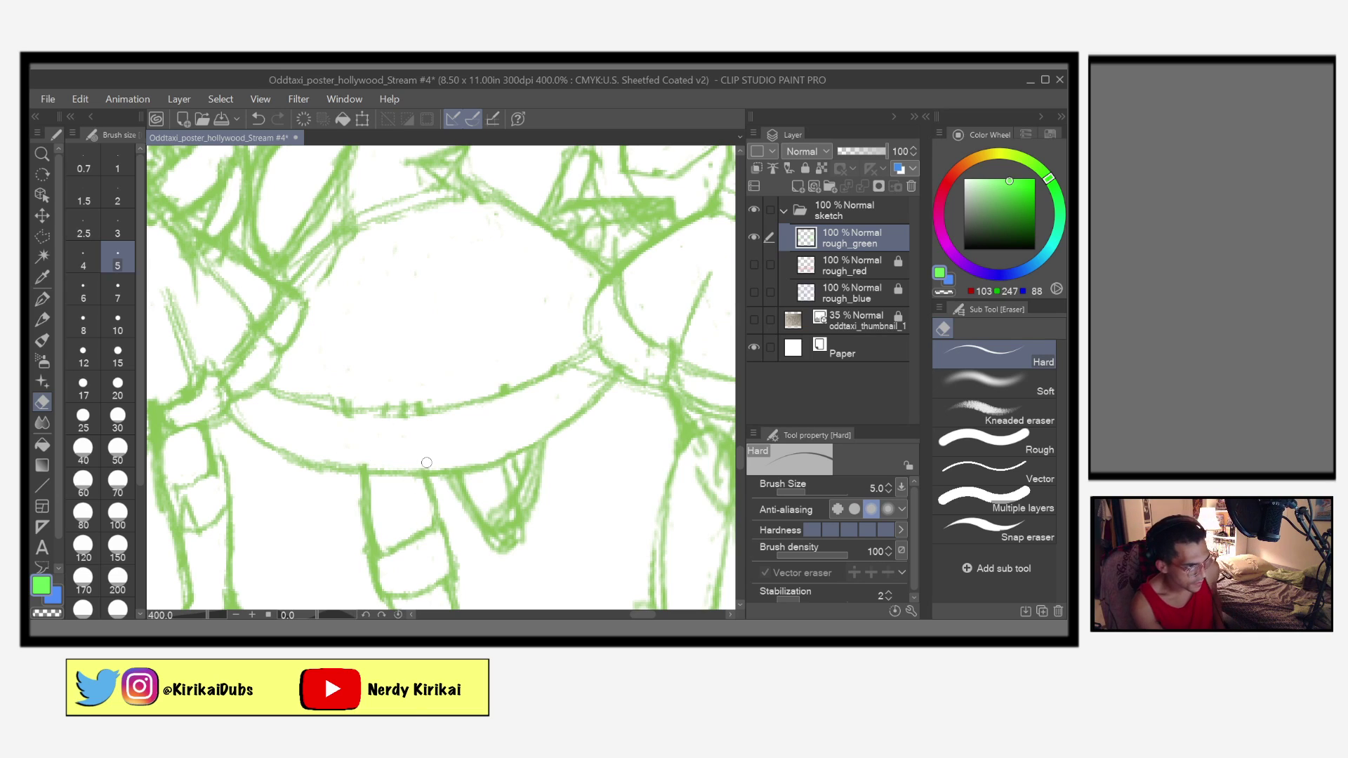
pyautogui.hotkey('ctrl', 's')
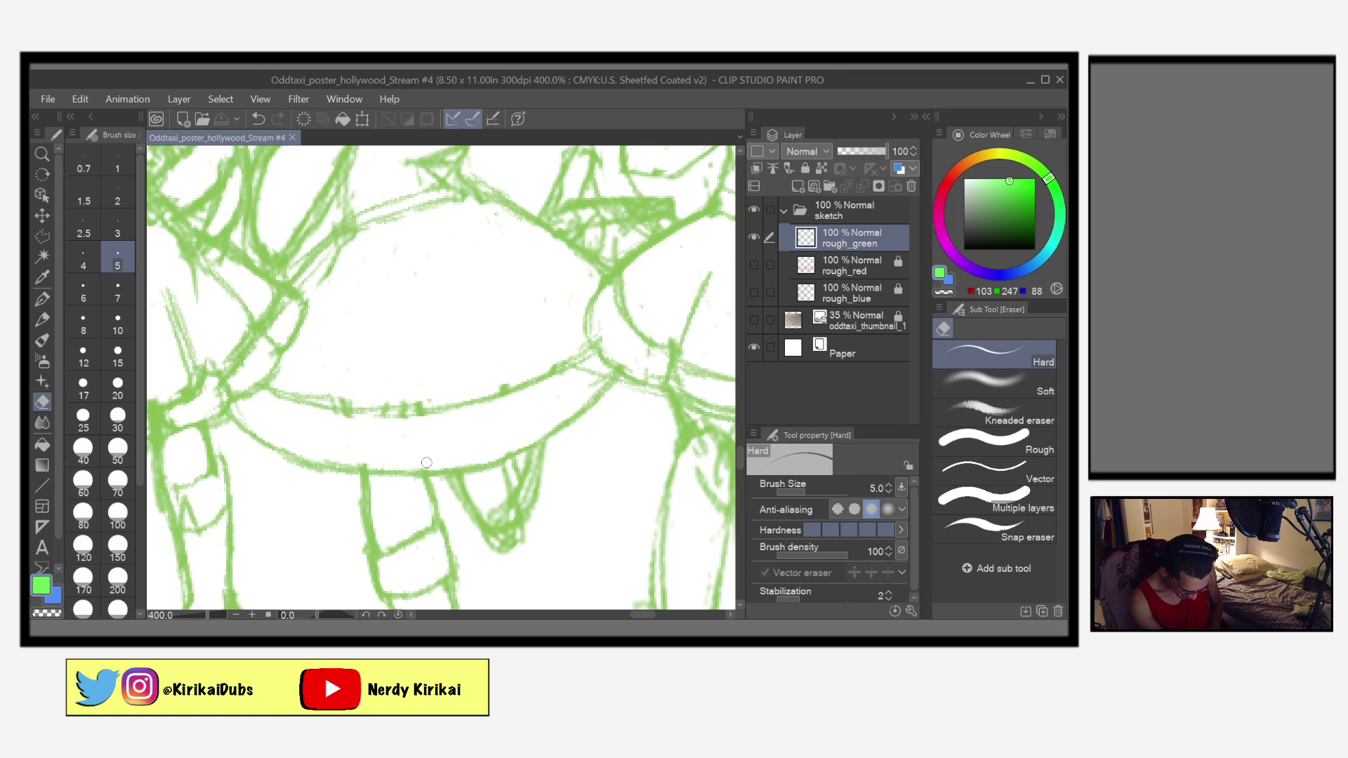
# Step: Sketch faint pleat lines fanning out from the waist of the middle girl's skirt with the Mechanical pencil at size 4
pyautogui.scroll(-4, 427, 463)
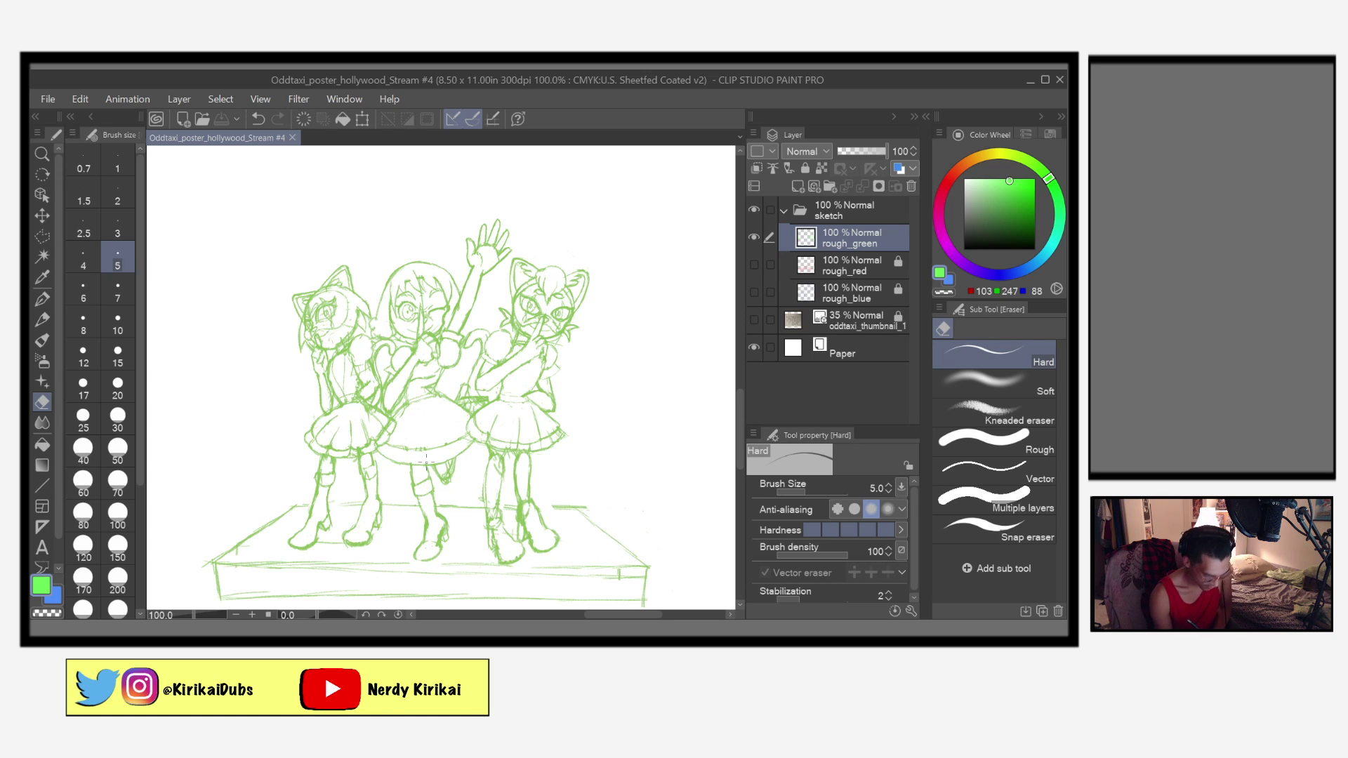
pyautogui.scroll(5, 426, 462)
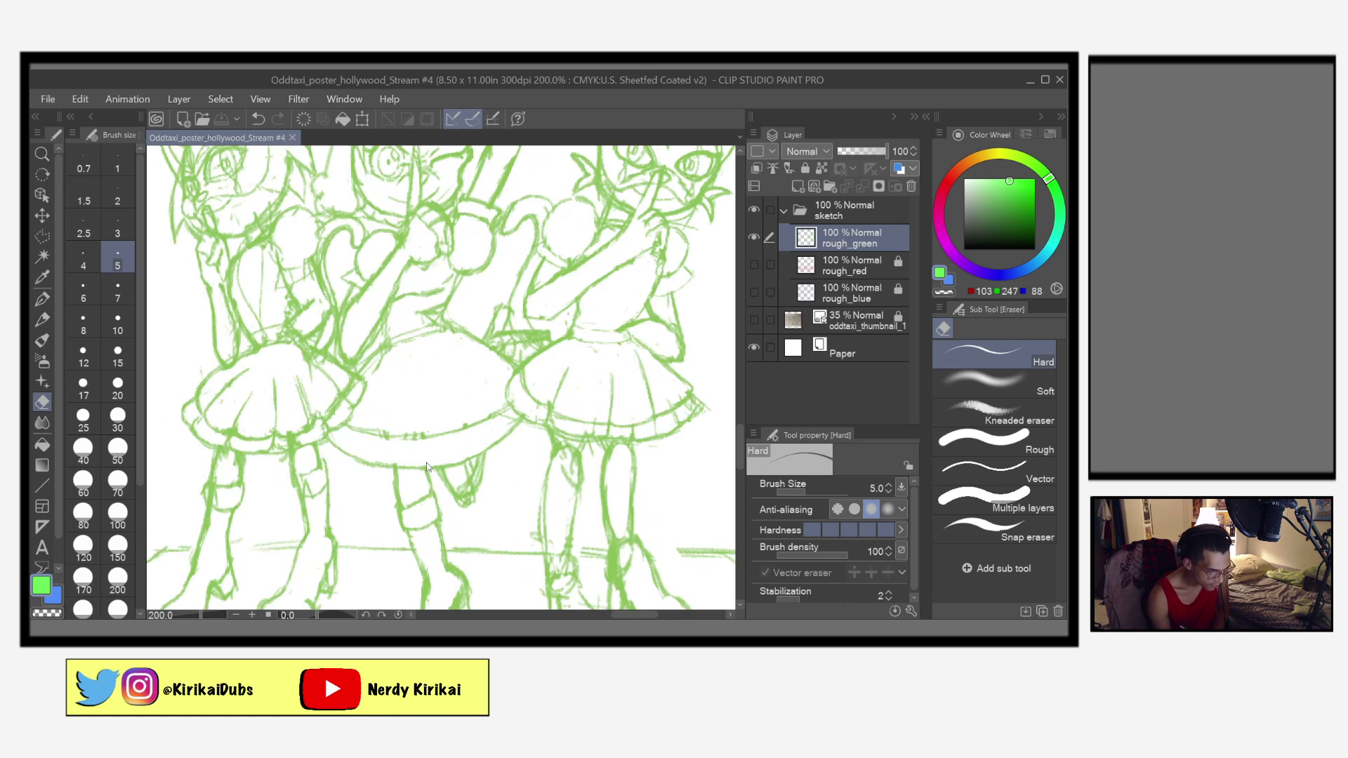
pyautogui.moveTo(426, 462); pyautogui.dragTo(692, 532)
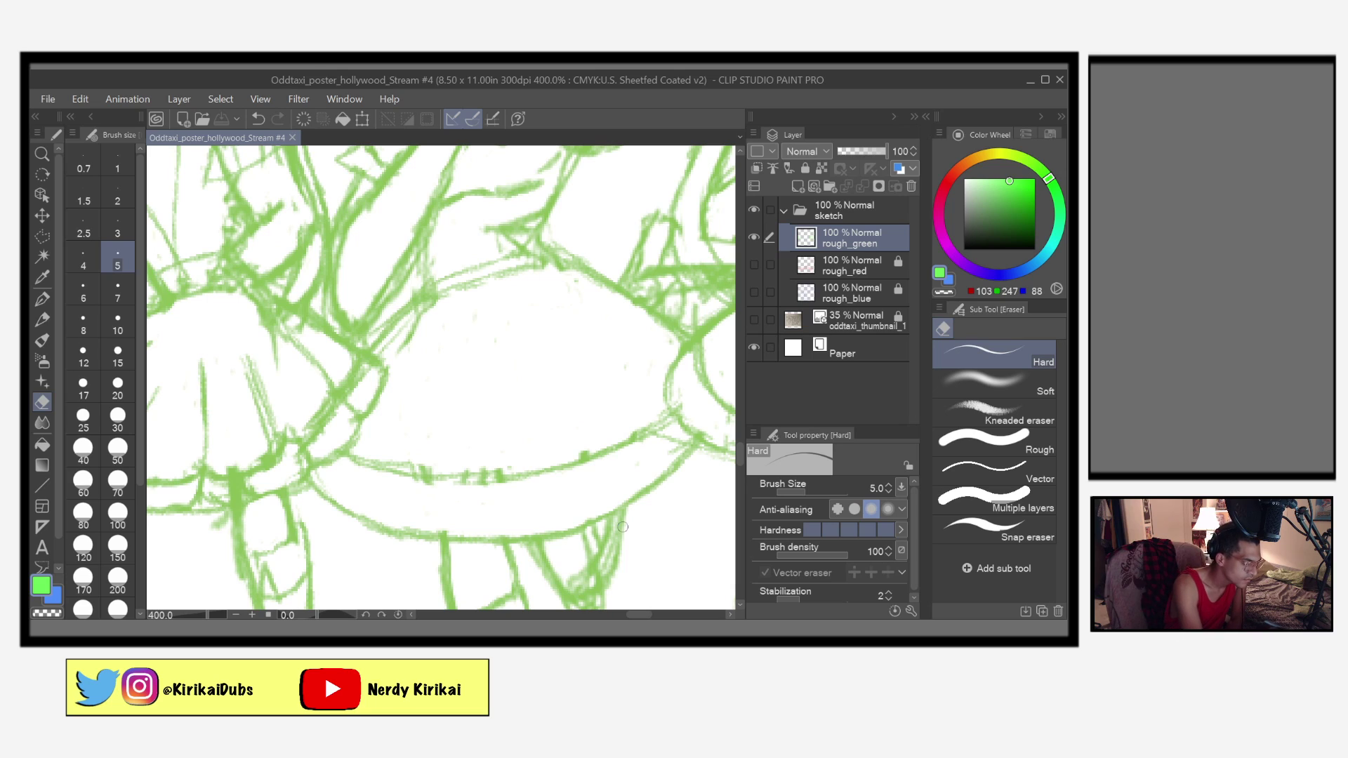
pyautogui.click(41, 321)
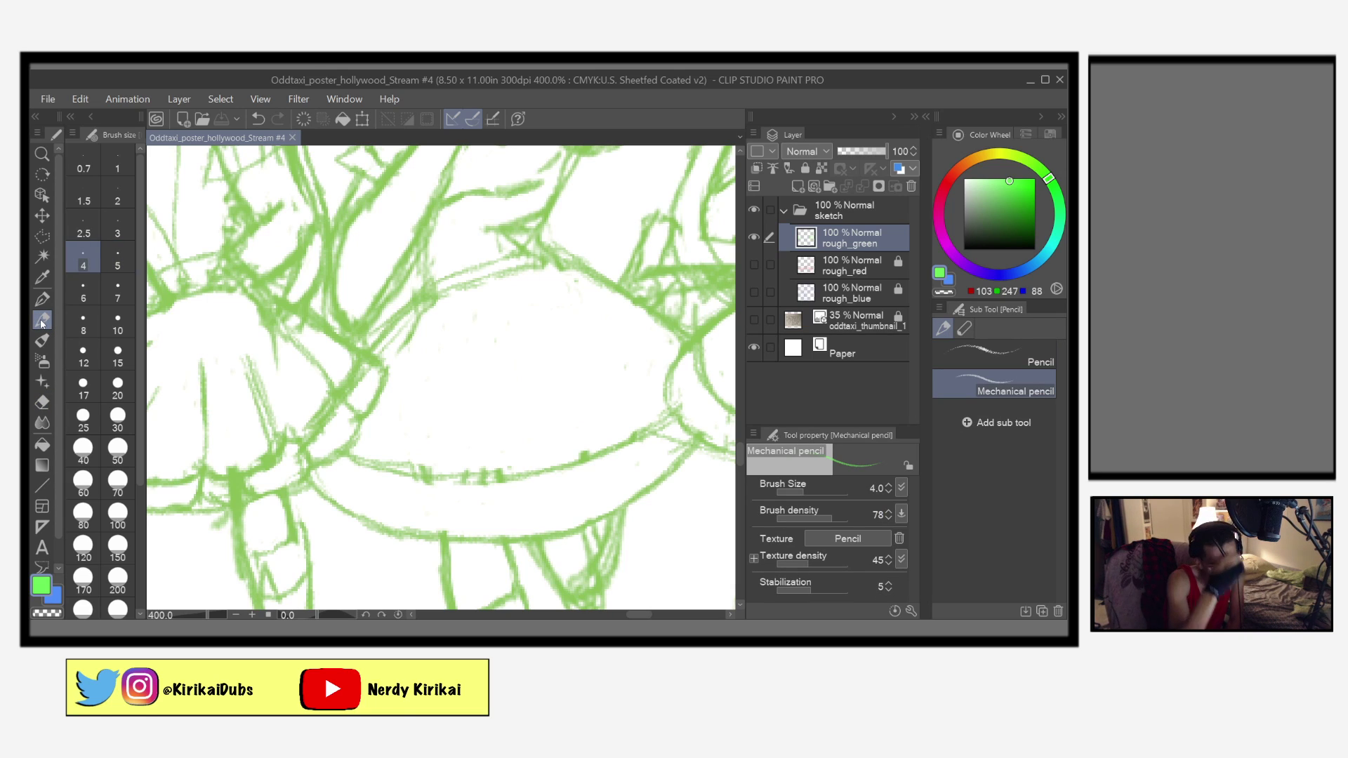
pyautogui.moveTo(447, 288)
pyautogui.mouseDown()
pyautogui.moveTo(411, 334)
pyautogui.moveTo(335, 511)
pyautogui.mouseUp()
pyautogui.moveTo(431, 297)
pyautogui.mouseDown()
pyautogui.moveTo(405, 445)
pyautogui.moveTo(422, 524)
pyautogui.mouseUp()
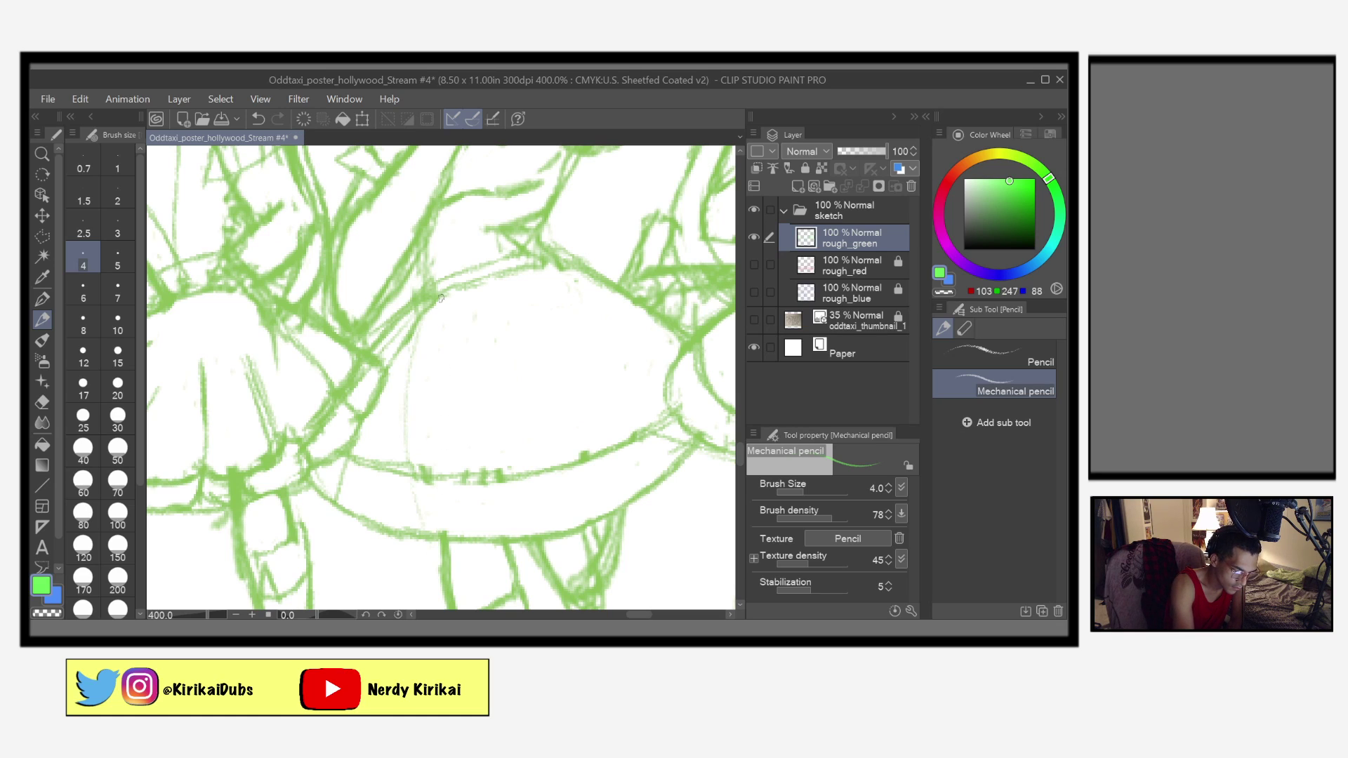
pyautogui.moveTo(436, 302)
pyautogui.mouseDown()
pyautogui.moveTo(505, 461)
pyautogui.moveTo(569, 530)
pyautogui.mouseUp()
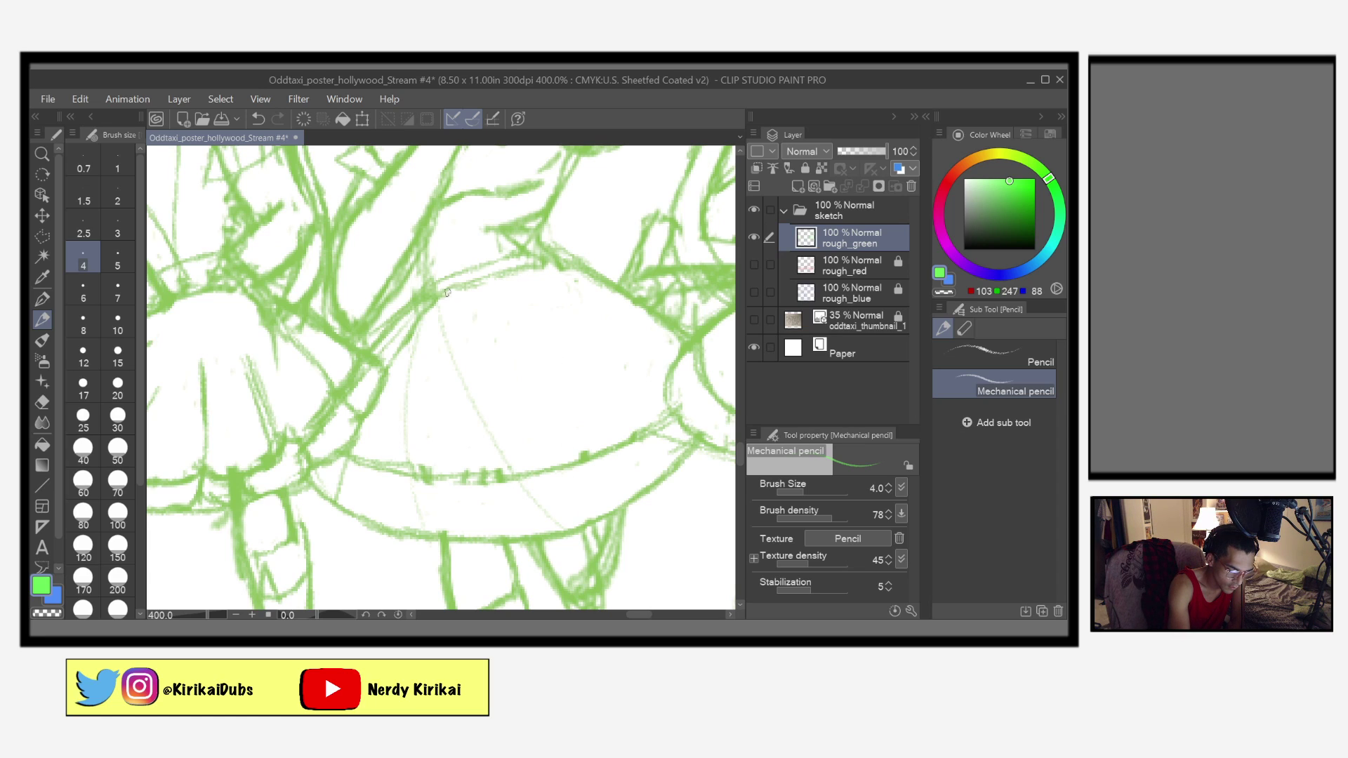
pyautogui.moveTo(461, 305)
pyautogui.mouseDown()
pyautogui.moveTo(590, 379)
pyautogui.moveTo(711, 419)
pyautogui.mouseUp()
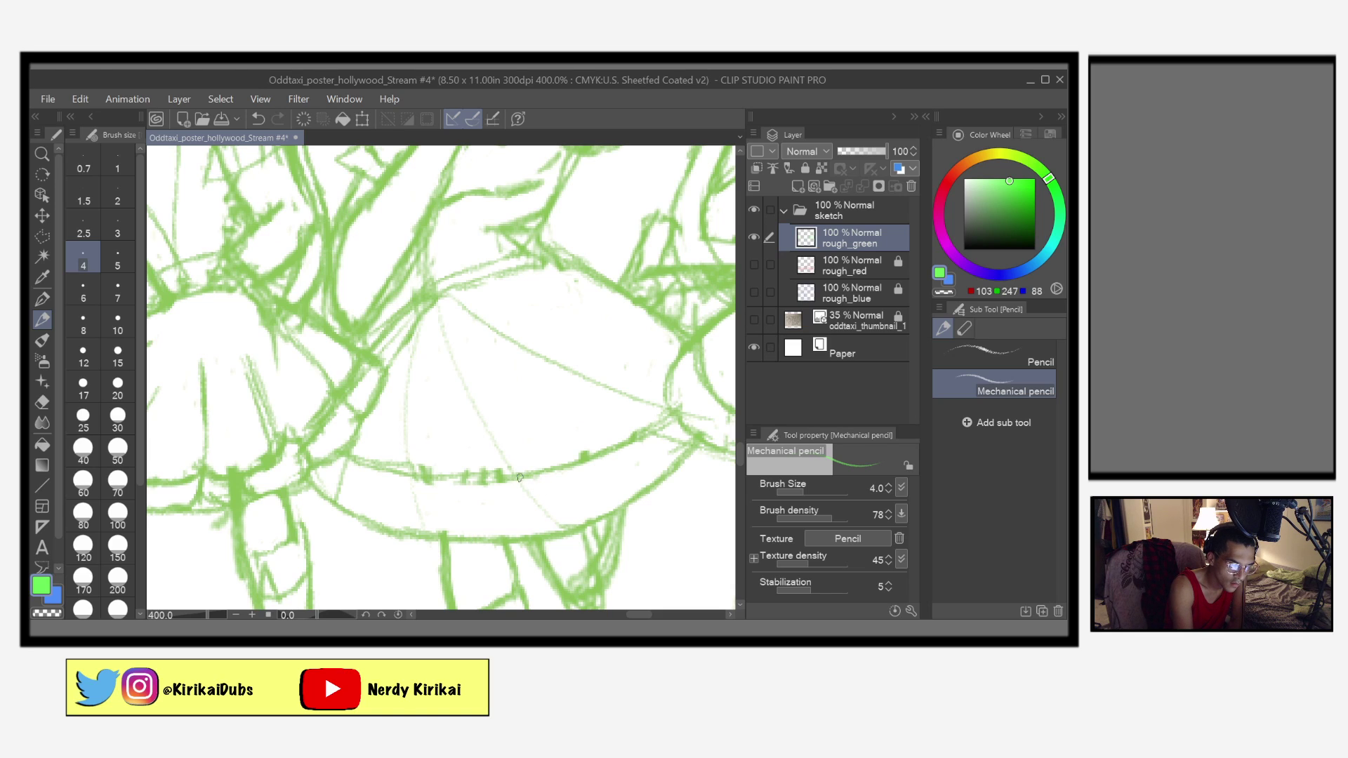
# Step: Retrace the middle girl's upper skirt hem and add another pleat line from the waist toward the skirt's outer edge
pyautogui.moveTo(411, 475)
pyautogui.mouseDown()
pyautogui.moveTo(441, 490)
pyautogui.moveTo(507, 479)
pyautogui.mouseUp()
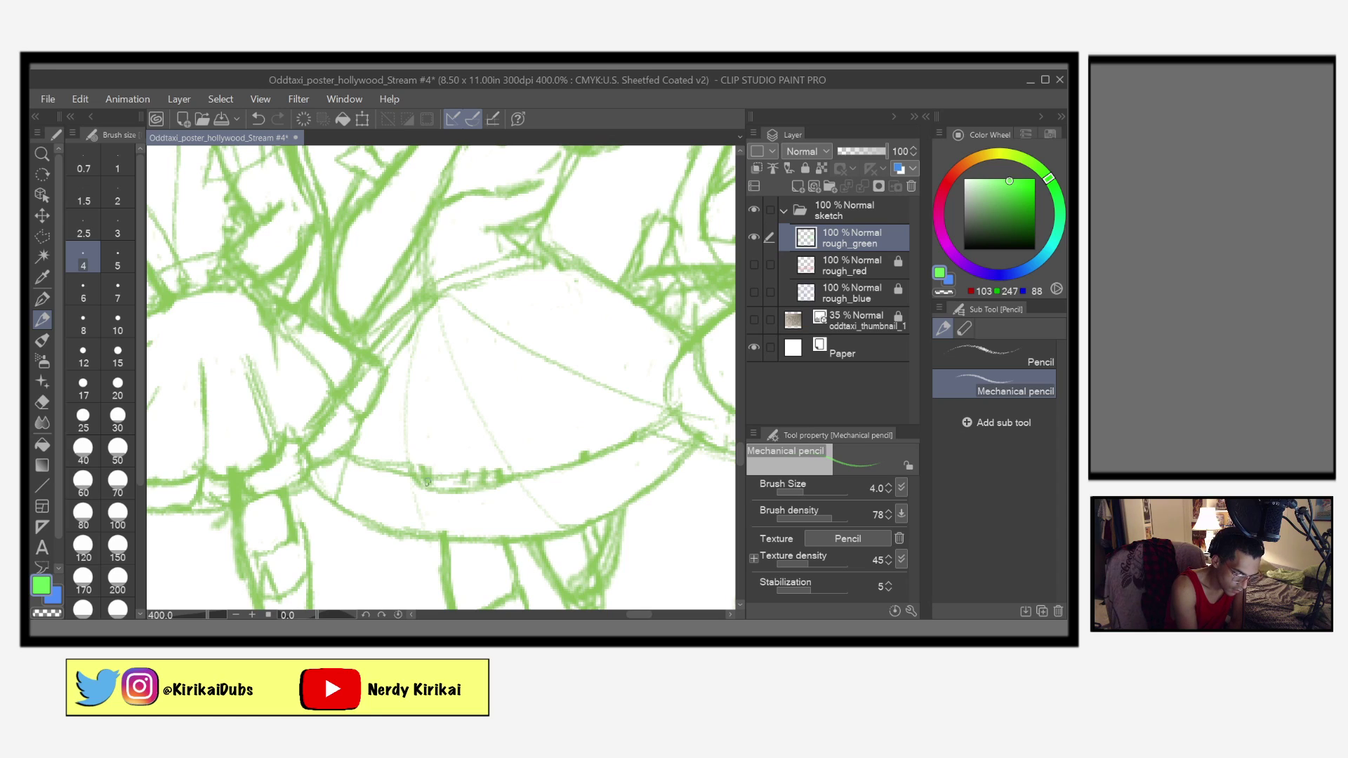
pyautogui.moveTo(351, 460); pyautogui.dragTo(401, 485)
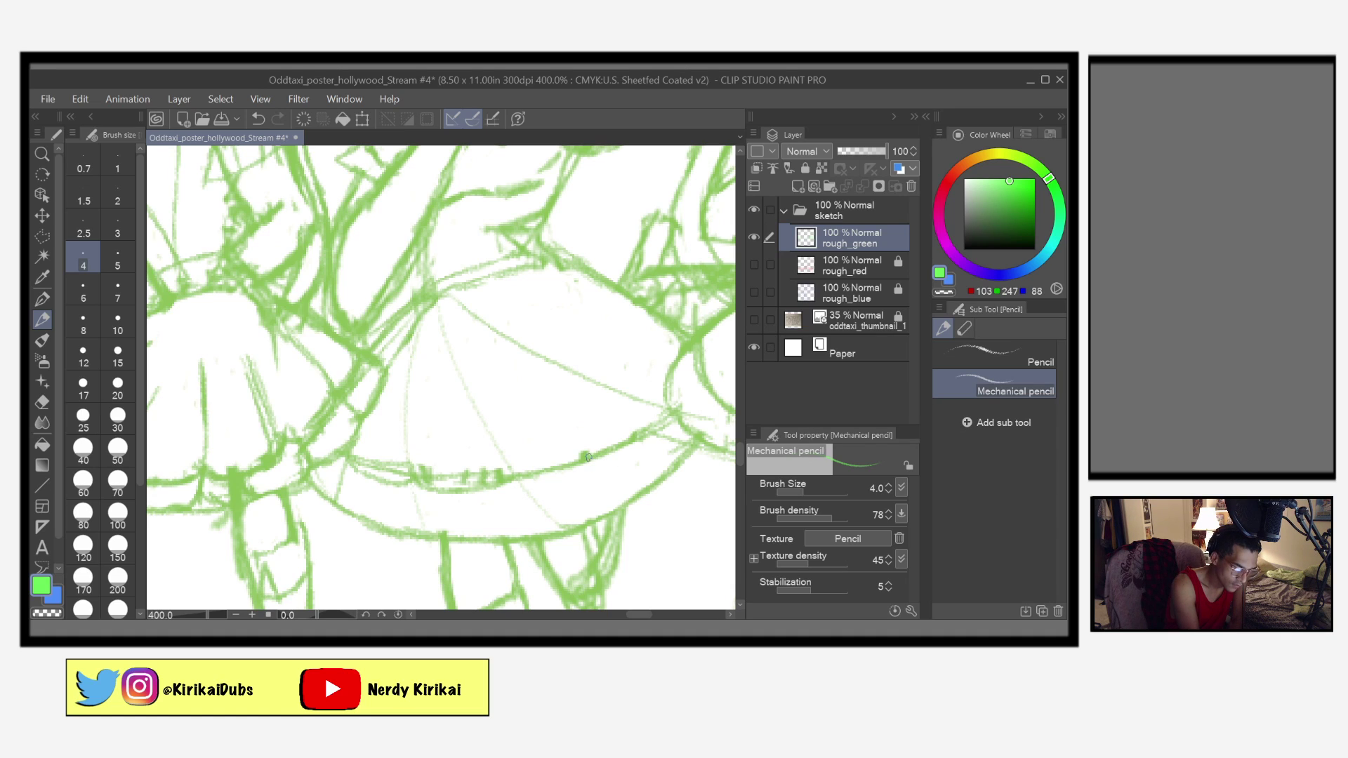
pyautogui.moveTo(439, 285)
pyautogui.mouseDown()
pyautogui.moveTo(542, 328)
pyautogui.moveTo(683, 348)
pyautogui.mouseUp()
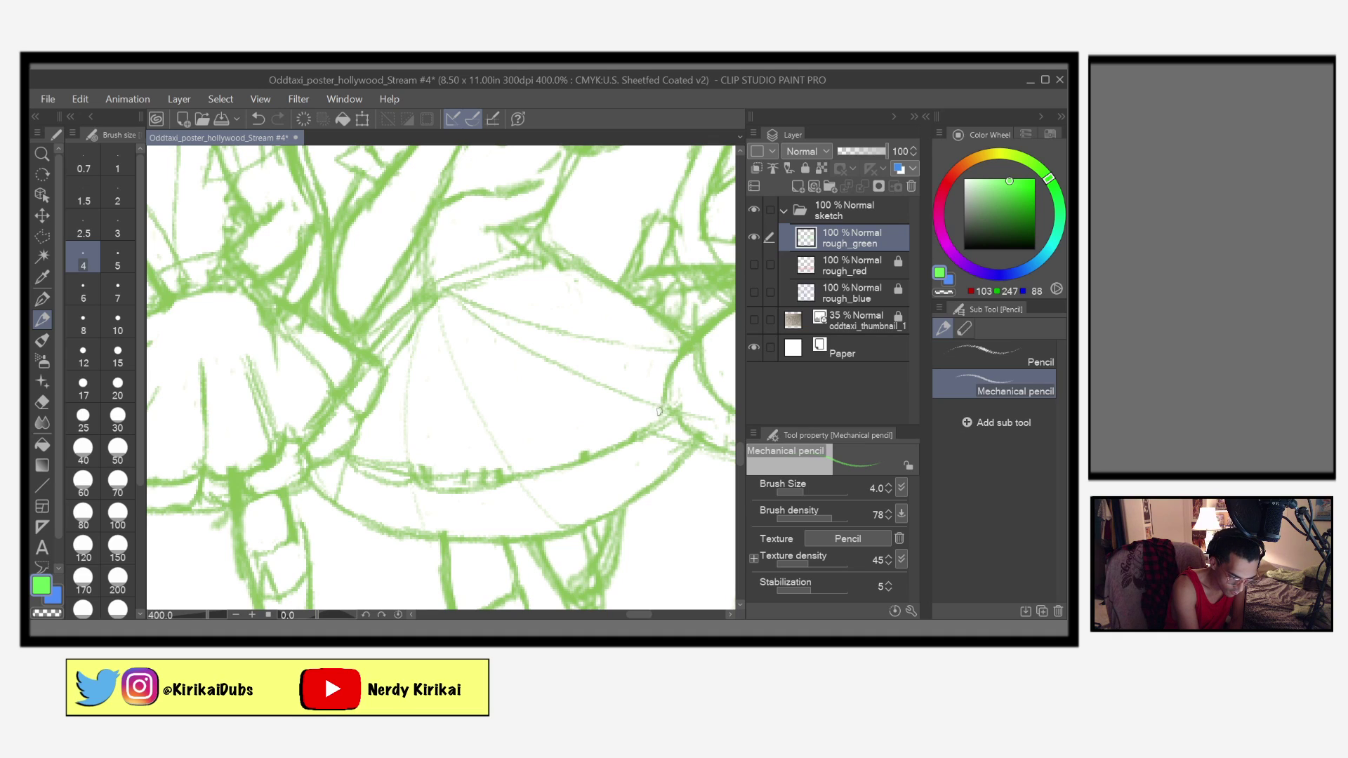
pyautogui.moveTo(660, 406)
pyautogui.mouseDown()
pyautogui.moveTo(592, 460)
pyautogui.moveTo(506, 475)
pyautogui.moveTo(572, 472)
pyautogui.moveTo(664, 411)
pyautogui.mouseUp()
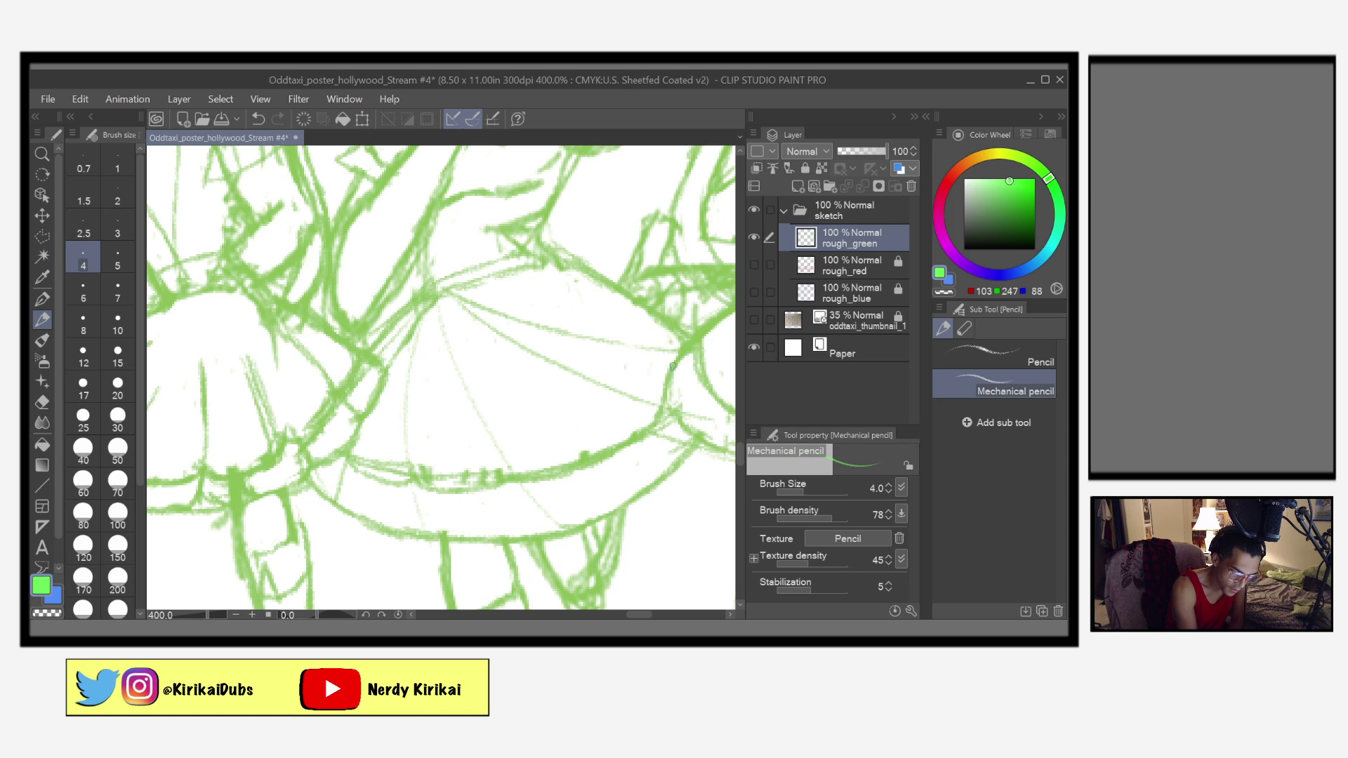
# Step: Undo the last strokes and retrace the upper hem's outer stretch with the Mechanical pencil at size 3
pyautogui.hotkey('ctrl', 'z')
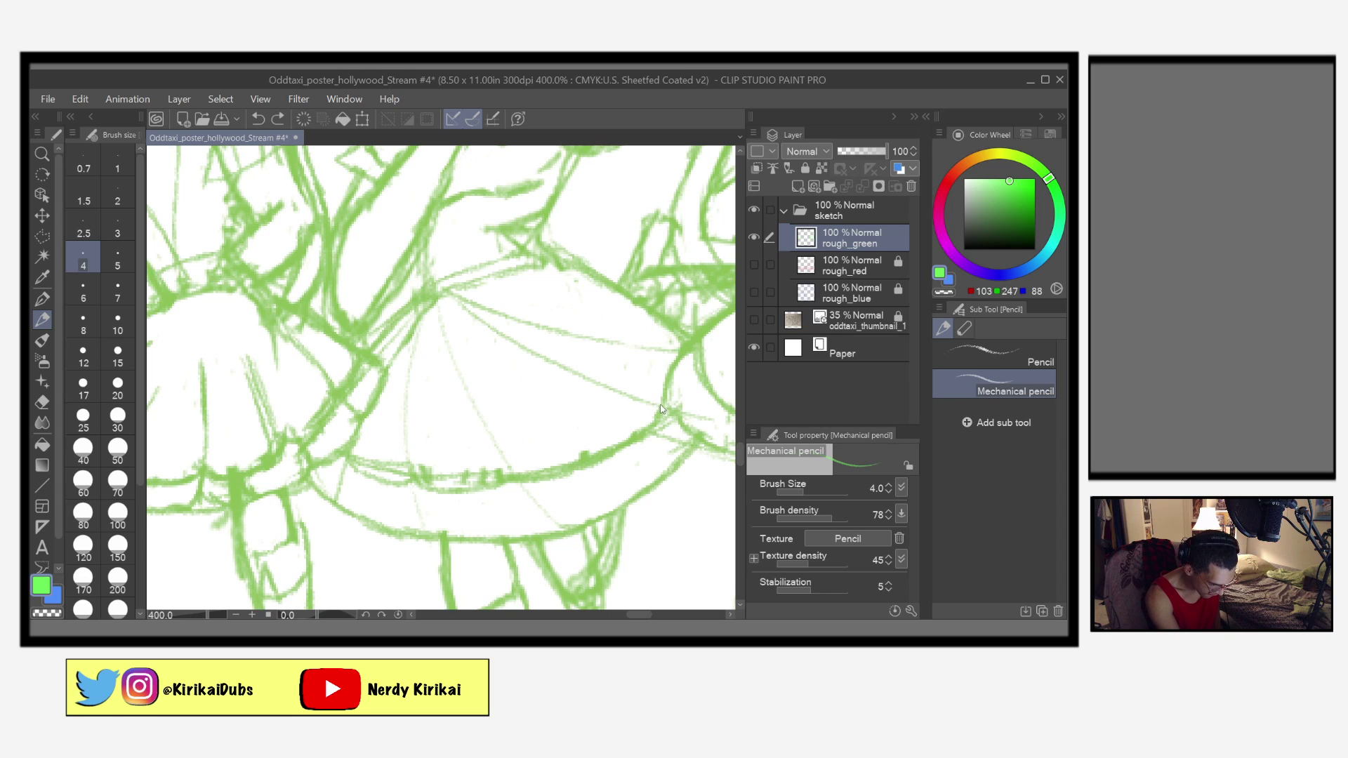
pyautogui.hotkey('ctrl', 'z')
pyautogui.hotkey('ctrl', 'z')
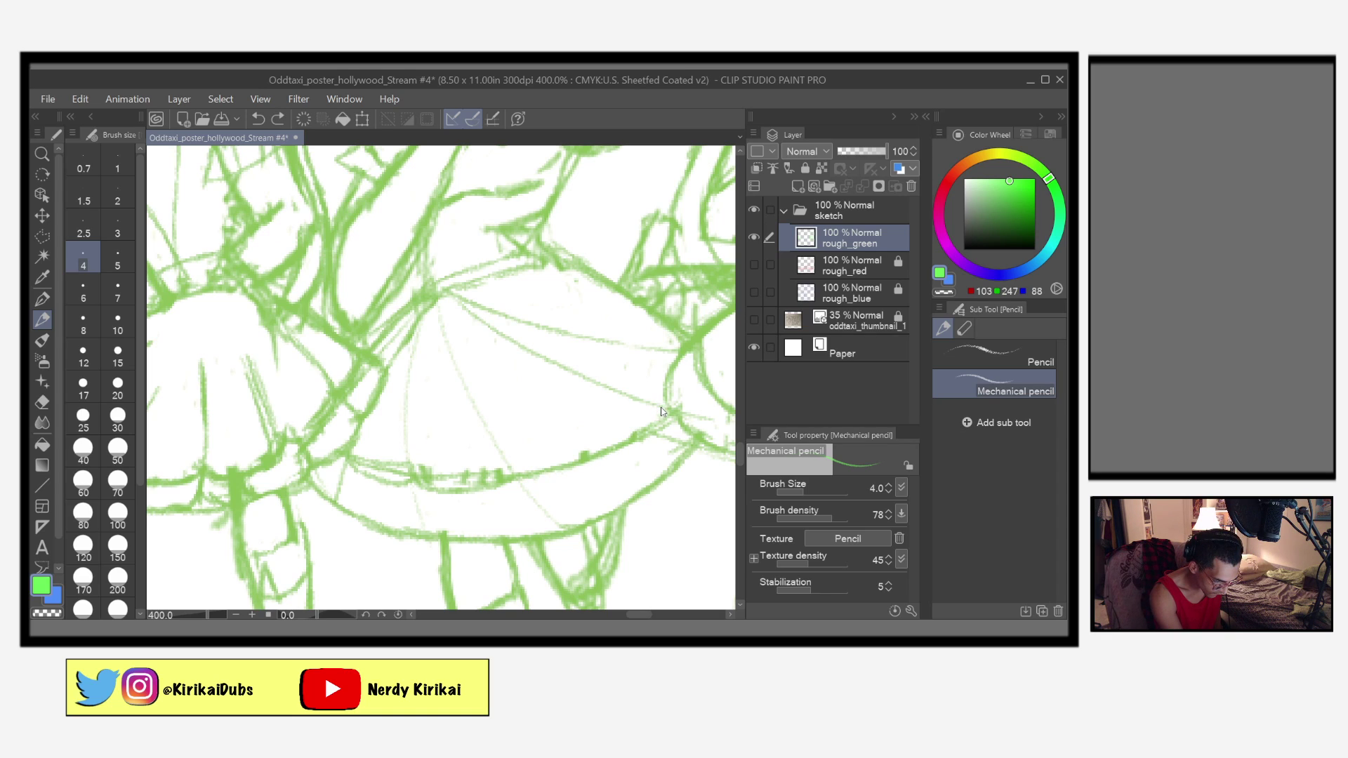
pyautogui.click(120, 229)
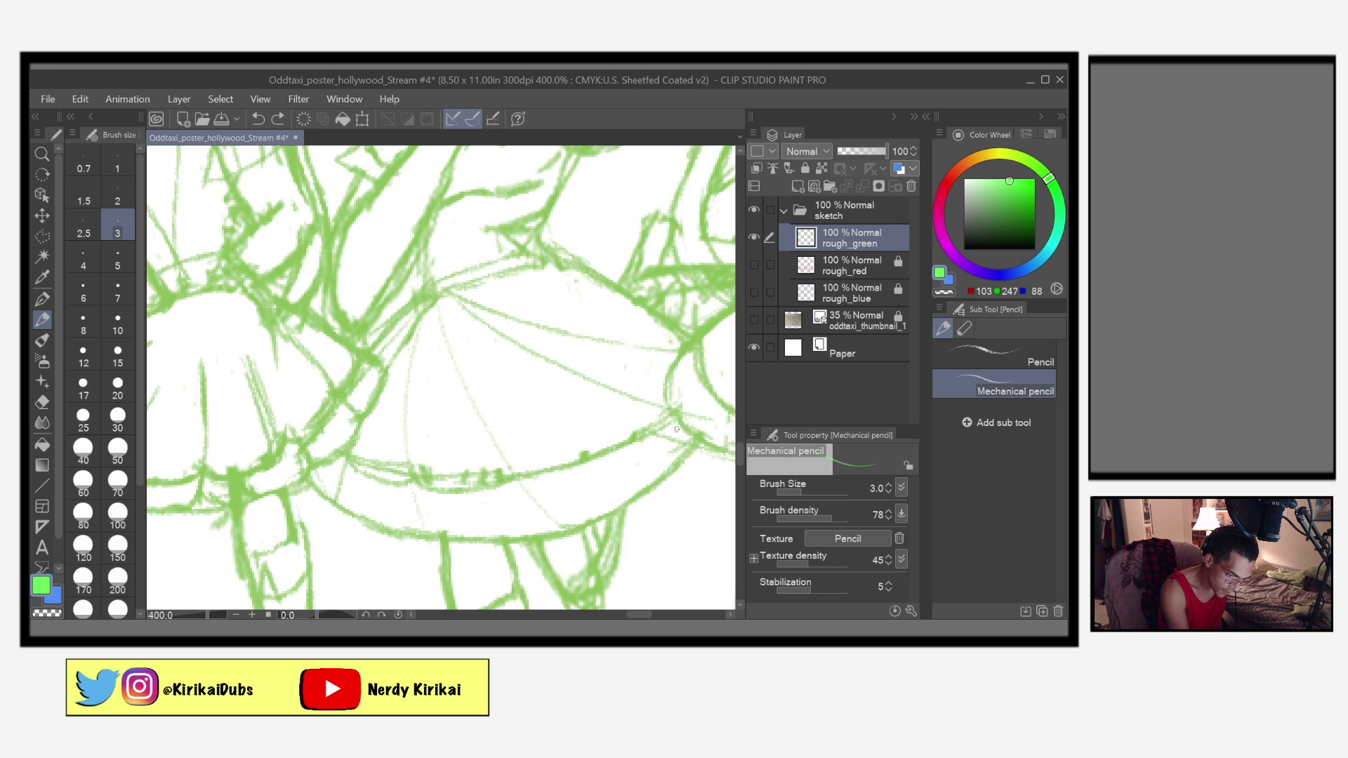
pyautogui.moveTo(595, 456)
pyautogui.mouseDown()
pyautogui.moveTo(524, 472)
pyautogui.moveTo(623, 446)
pyautogui.mouseUp()
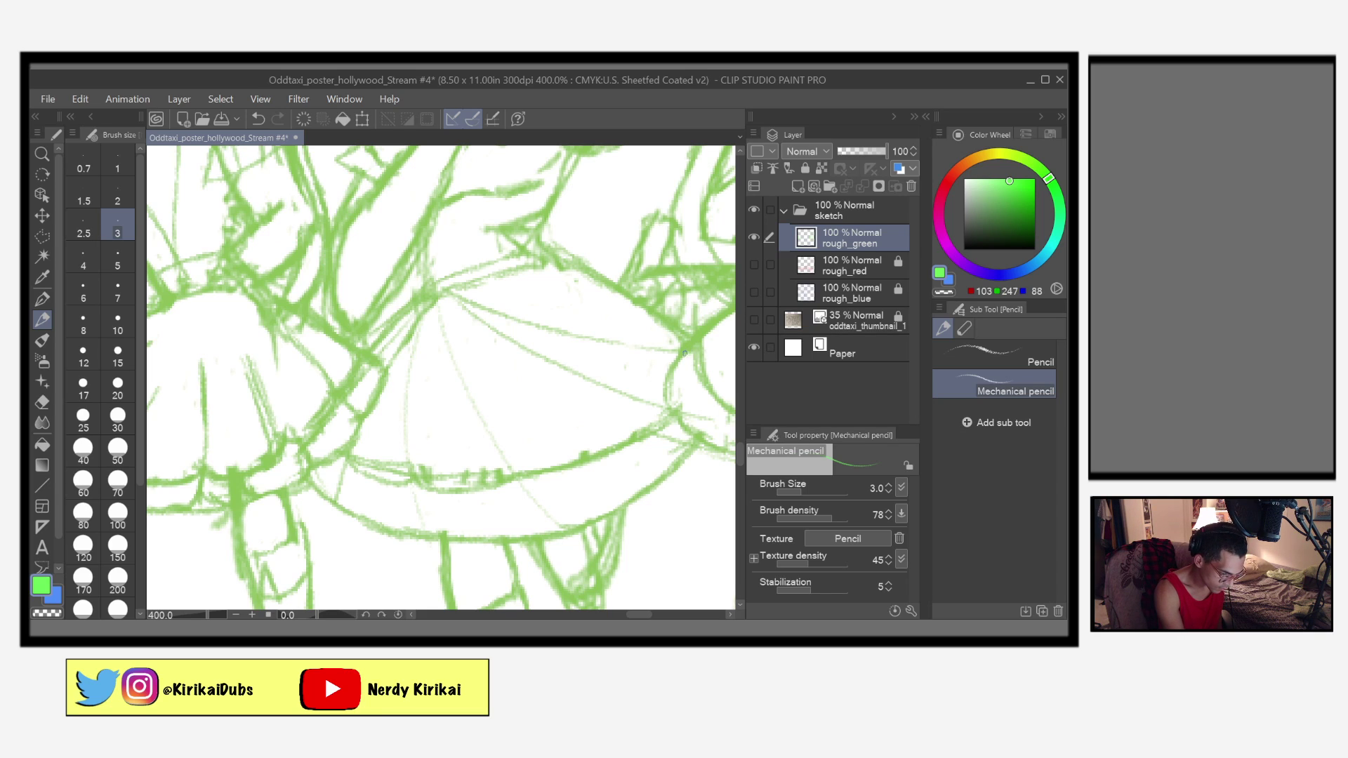
# Step: Erase the pleat lines near the waist of the middle girl's skirt with the Hard eraser at size 6
pyautogui.press('e')
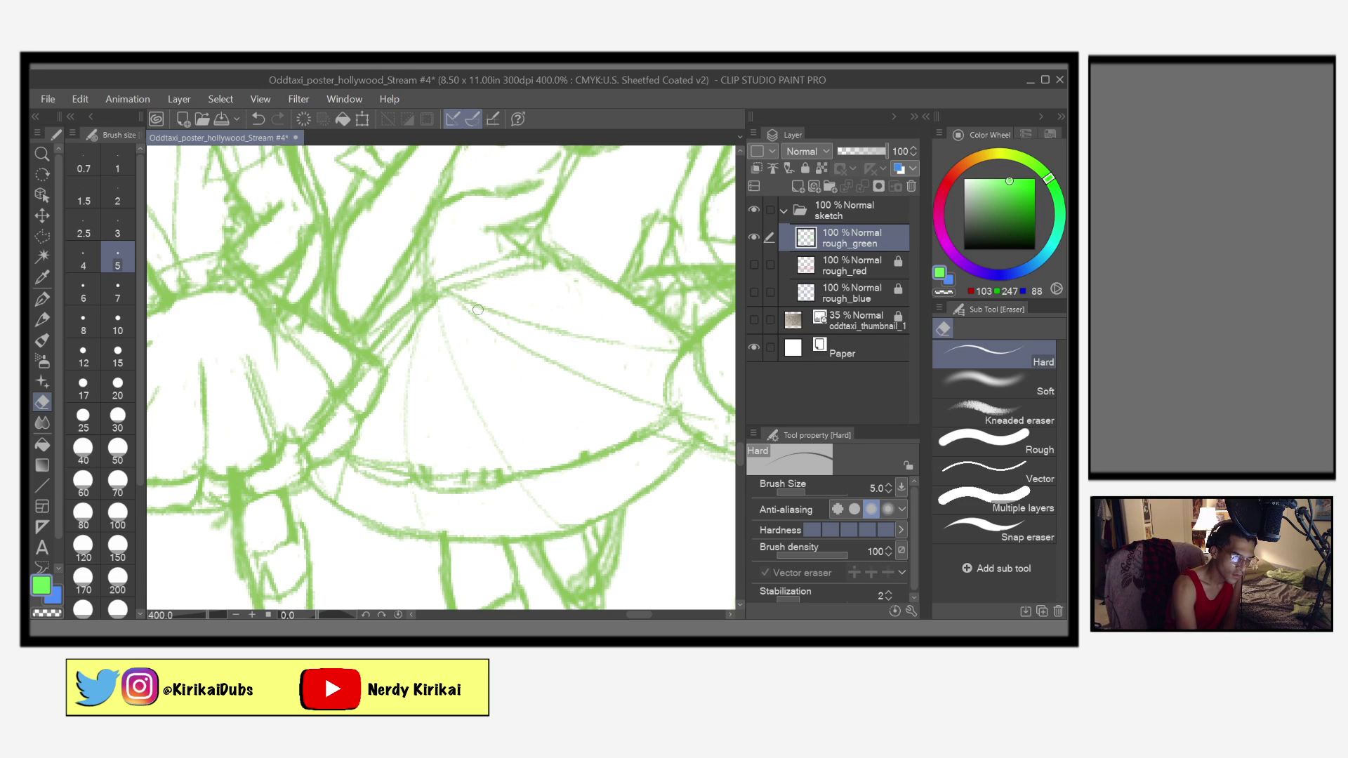
pyautogui.click(83, 289)
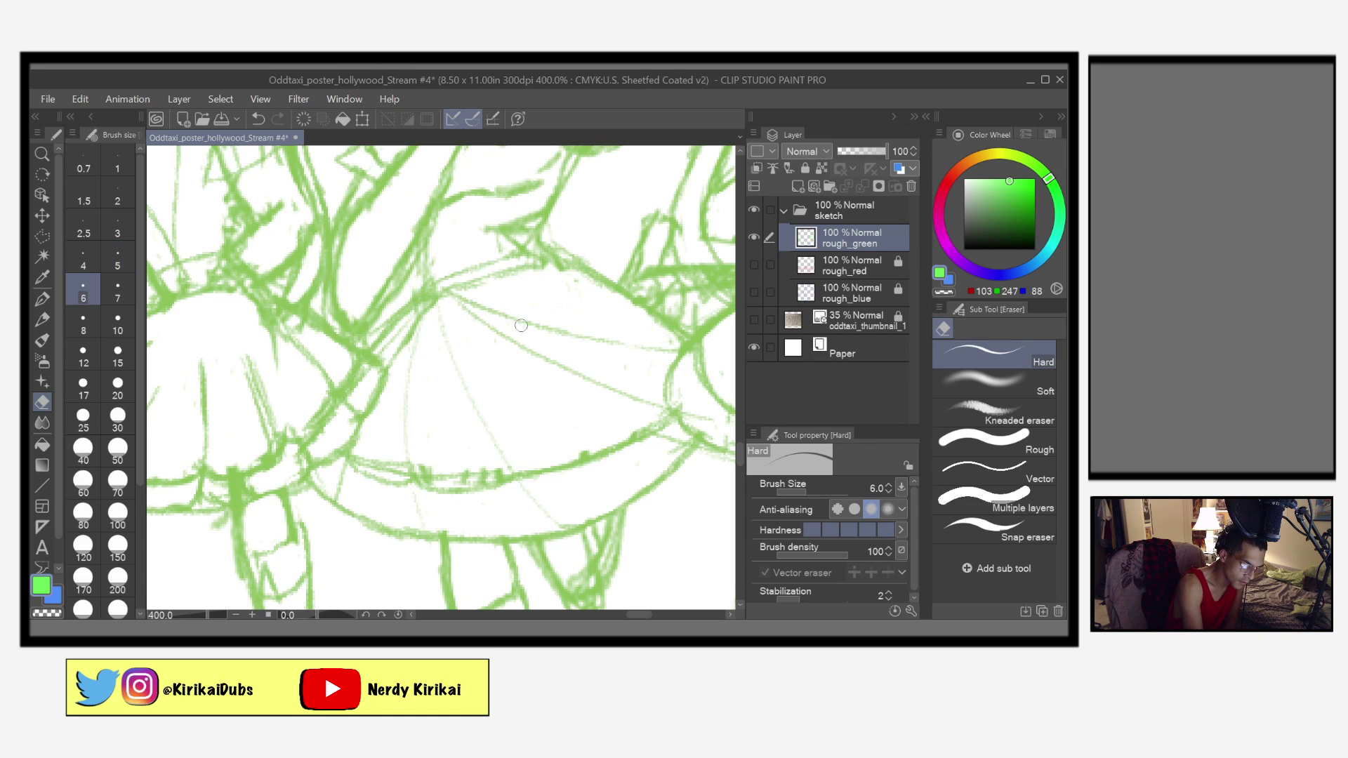
pyautogui.moveTo(486, 300); pyautogui.dragTo(542, 331)
# Step: Delete the remaining pleat lines inside a Polyline selection covering the middle girl's skirt above the hem, and deselect
pyautogui.press('m')
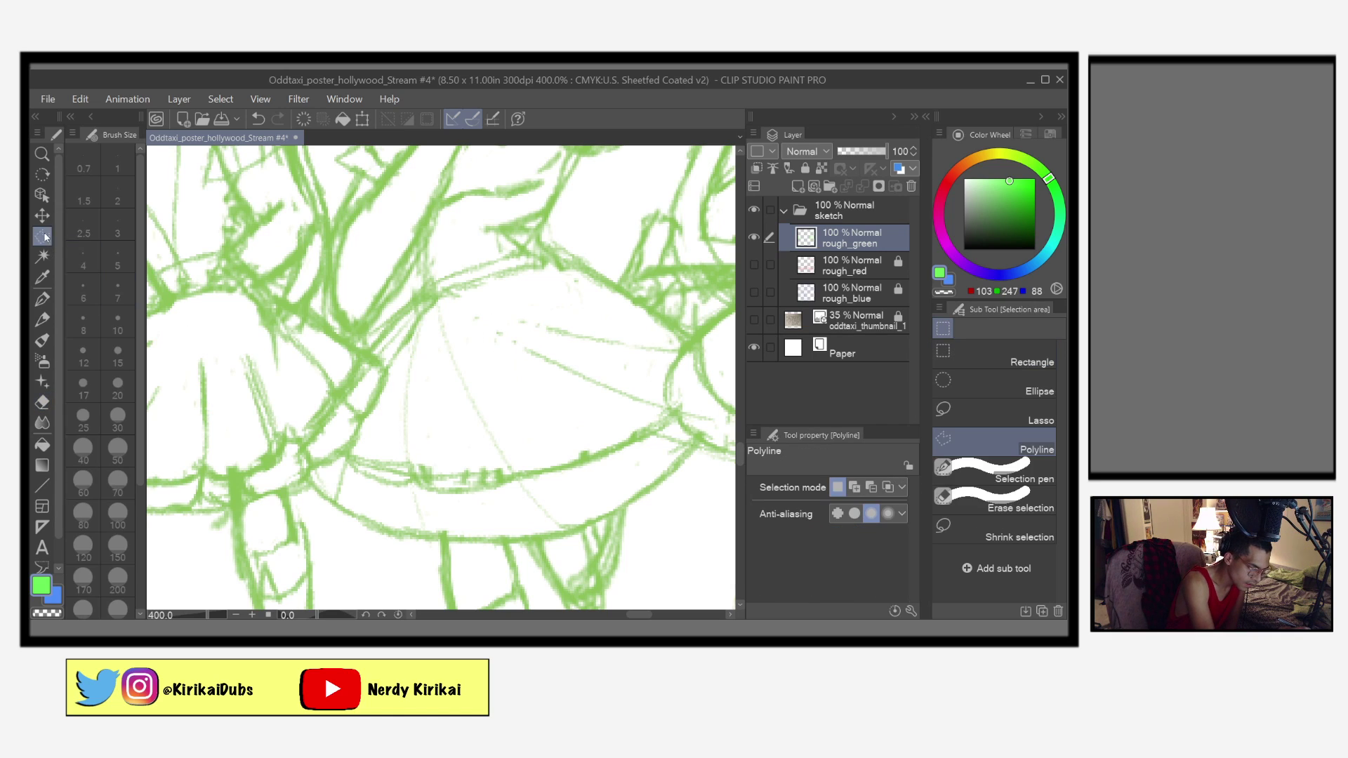
pyautogui.click(427, 305)
pyautogui.click(574, 294)
pyautogui.click(655, 343)
pyautogui.click(652, 402)
pyautogui.click(518, 455)
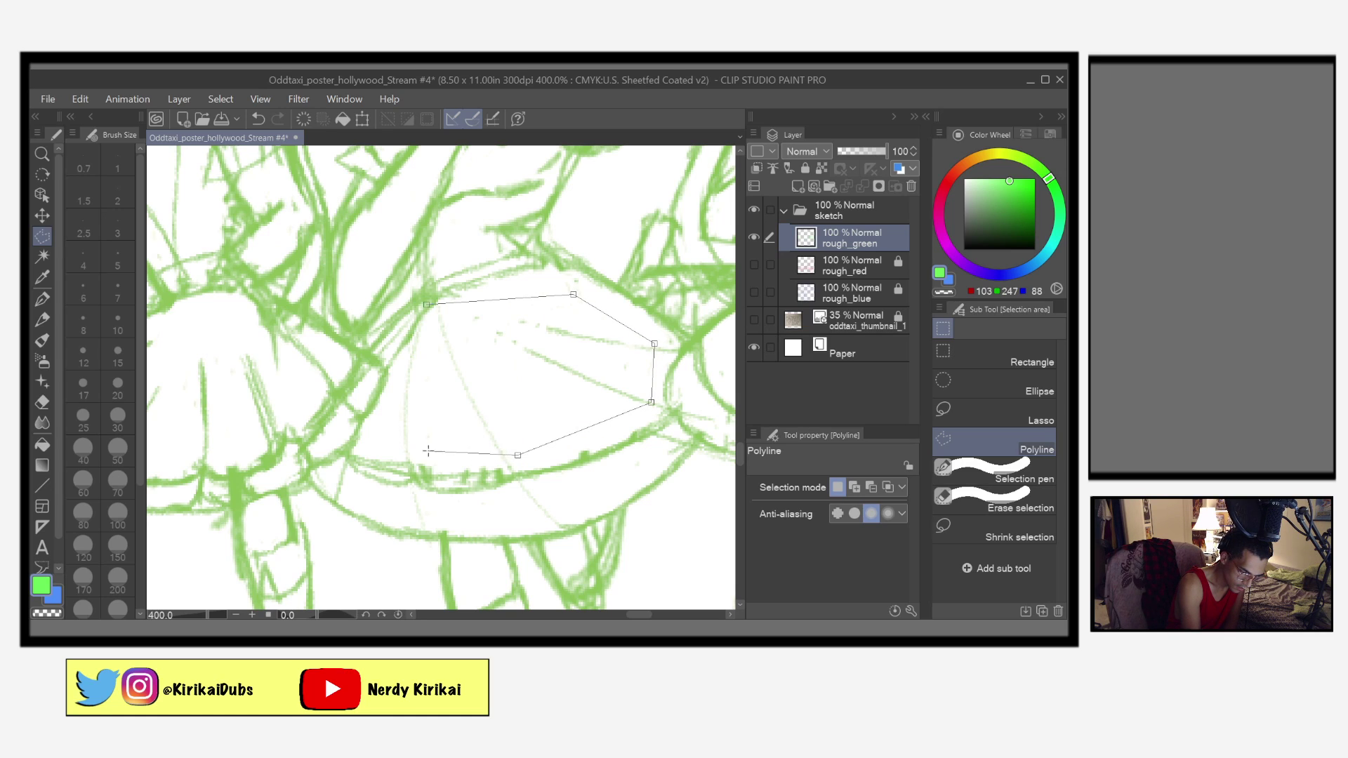
pyautogui.click(359, 442)
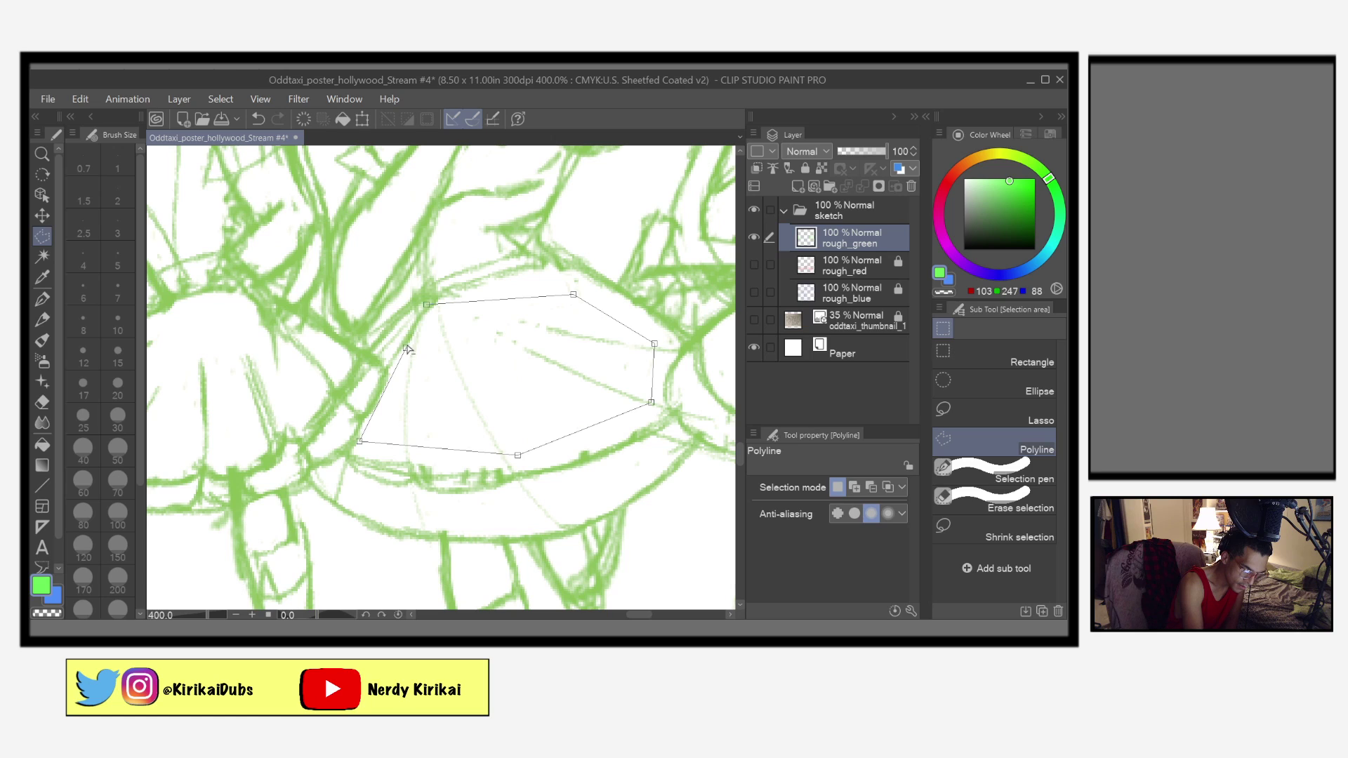
pyautogui.click(427, 305)
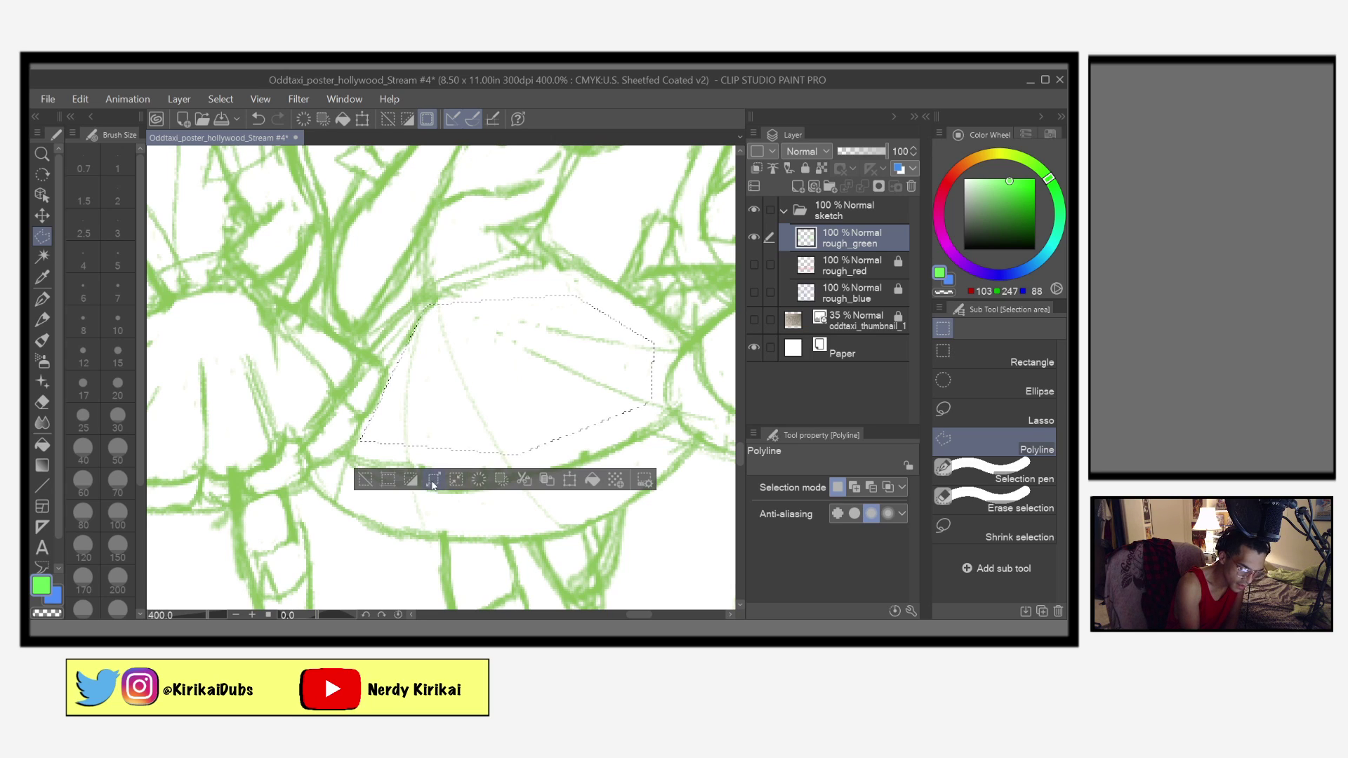
pyautogui.click(479, 480)
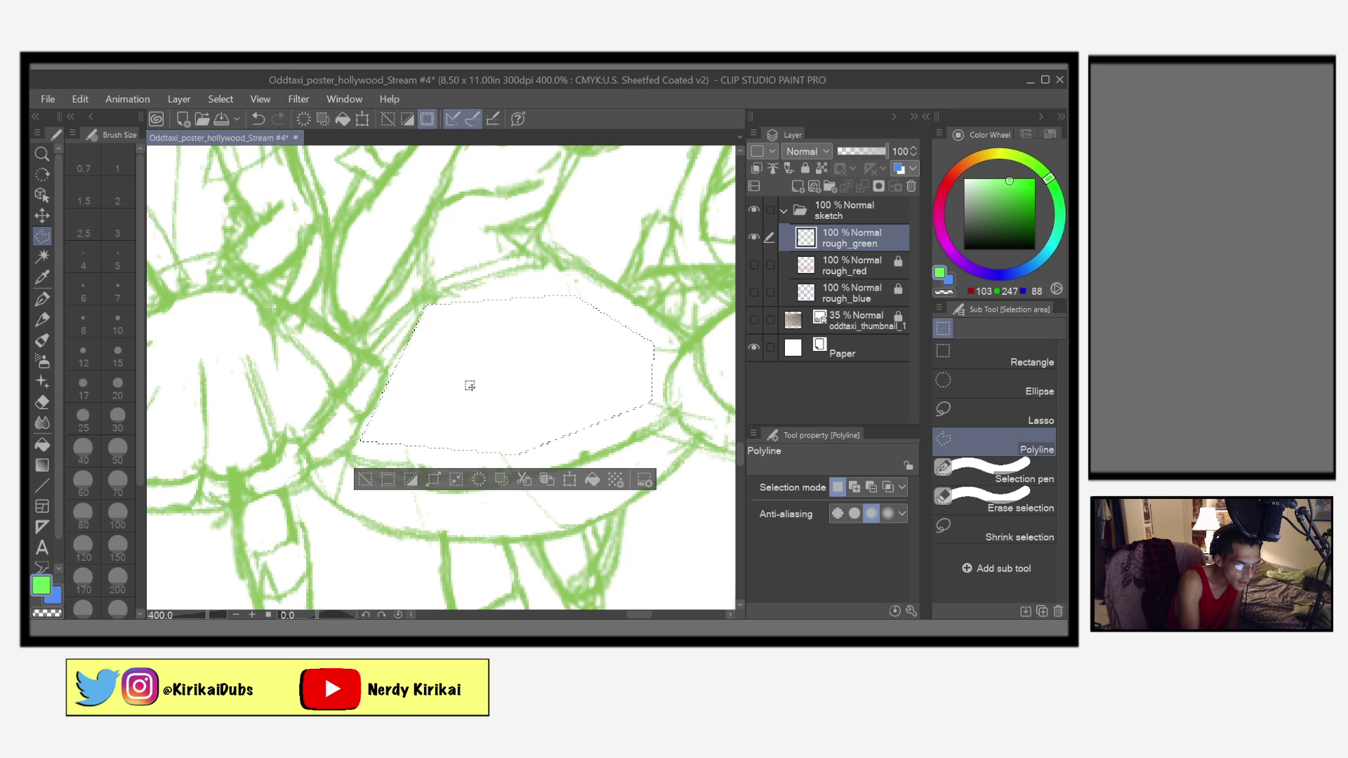
pyautogui.click(365, 479)
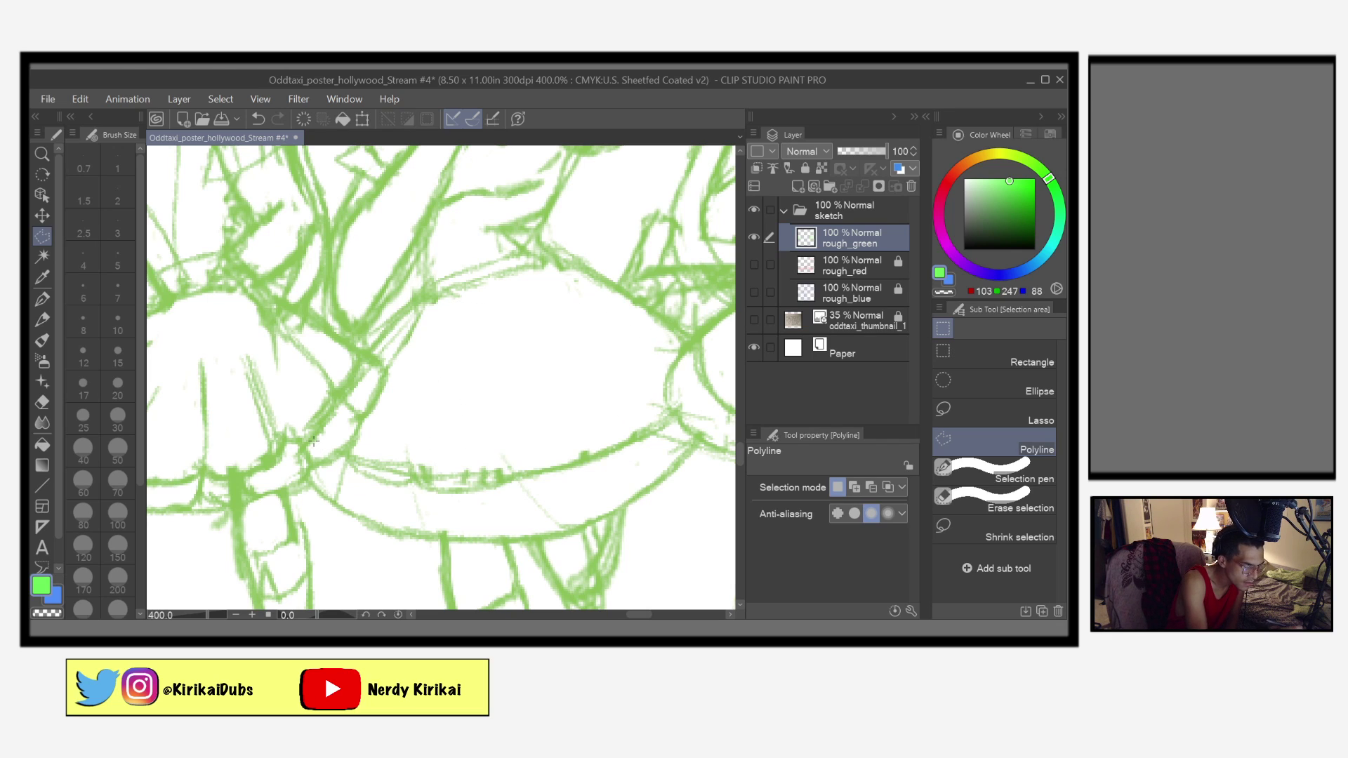
# Step: Save the file and sketch a short curved pleat rising from the upper hem with the Mechanical pencil at size 3
pyautogui.click(42, 319)
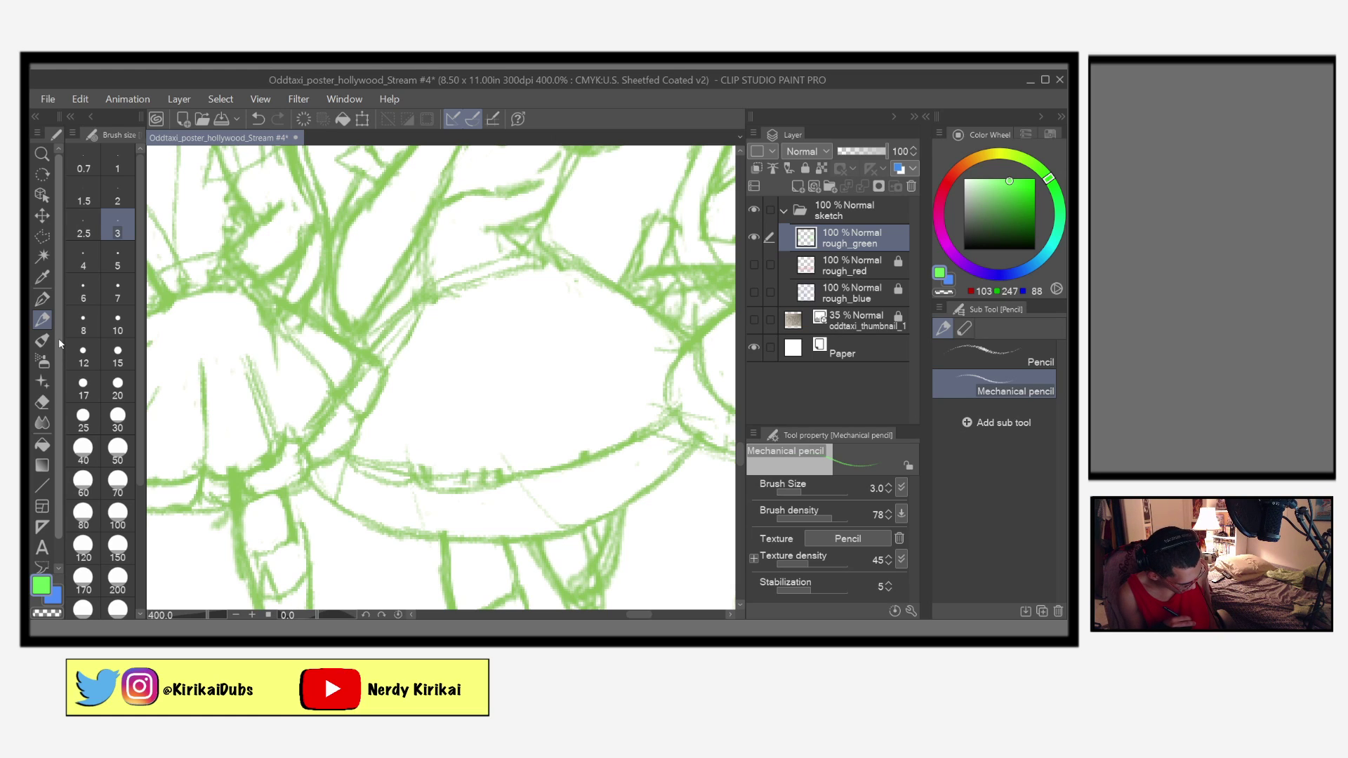
pyautogui.hotkey('ctrl', 's')
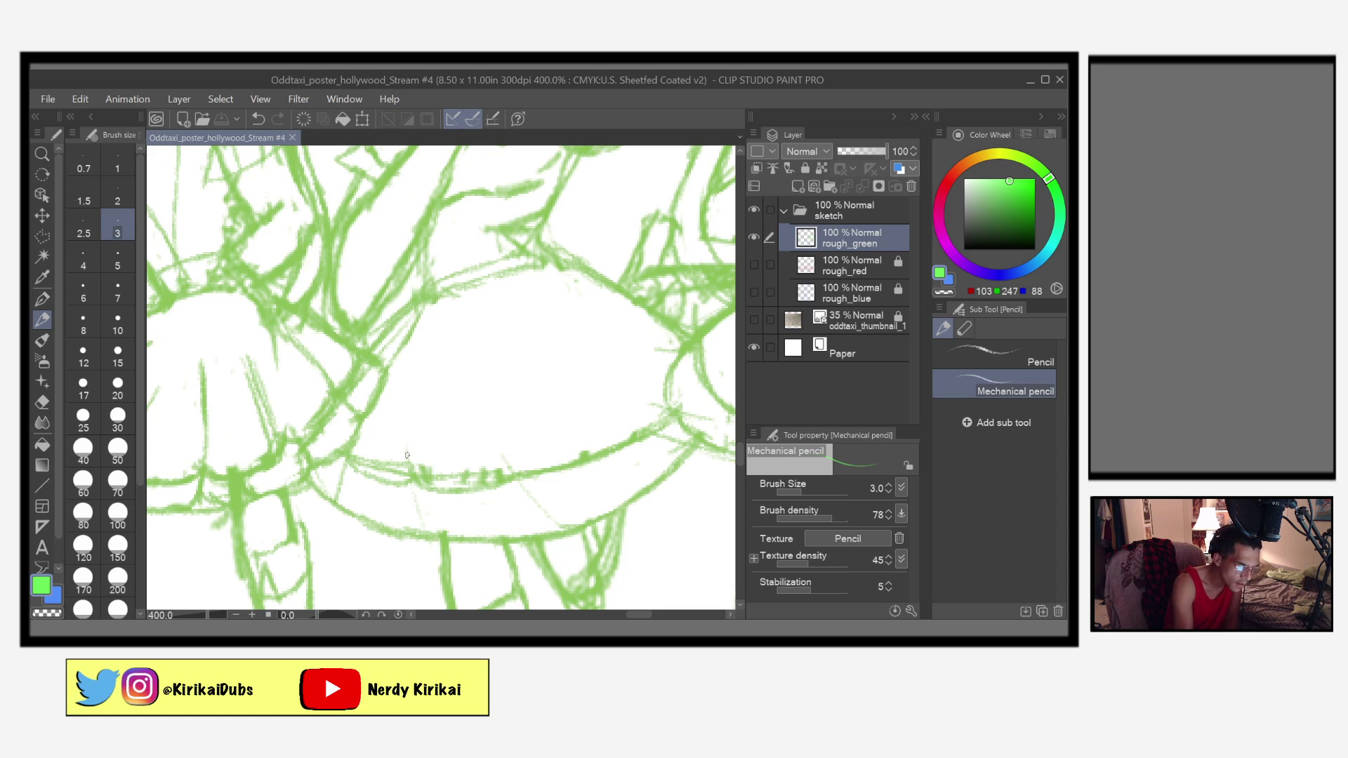
pyautogui.moveTo(412, 472); pyautogui.dragTo(406, 436)
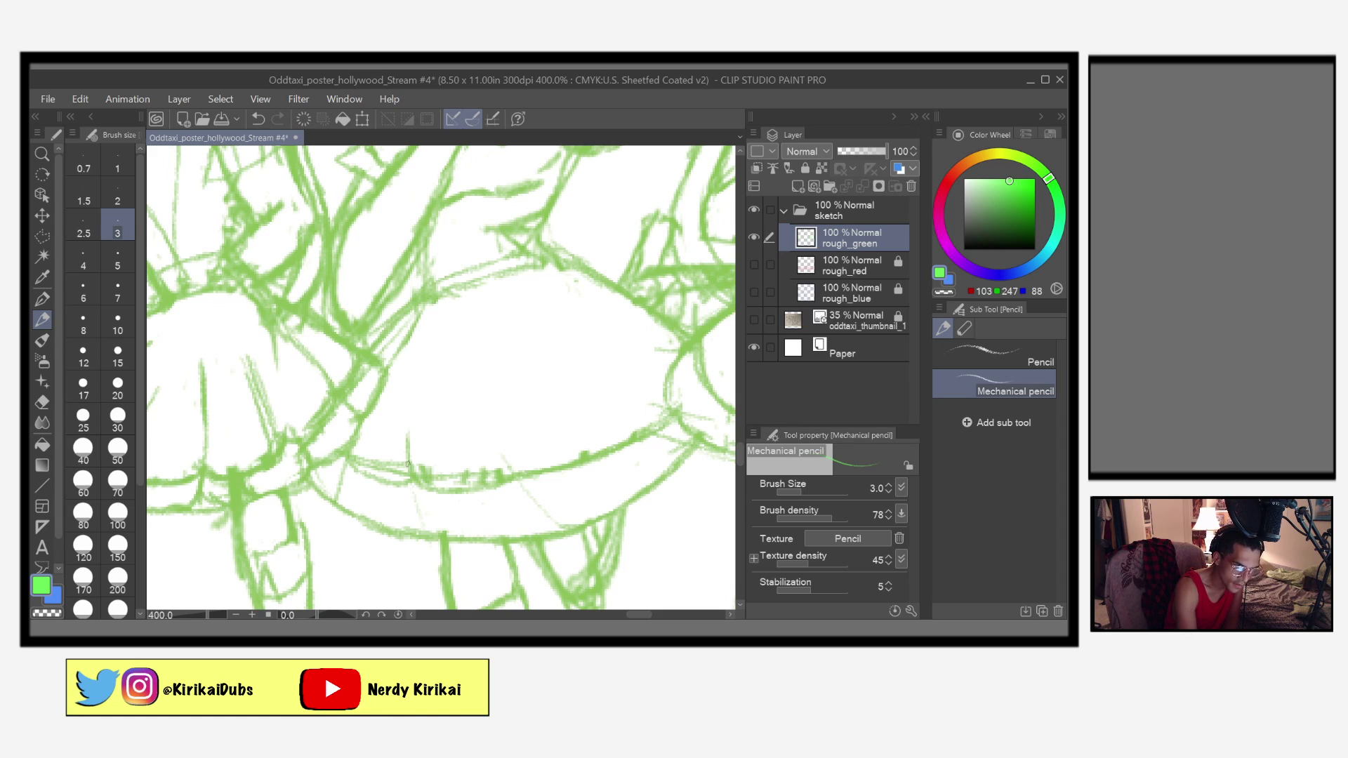
pyautogui.moveTo(408, 436)
pyautogui.mouseDown()
pyautogui.moveTo(409, 465)
pyautogui.moveTo(420, 374)
pyautogui.moveTo(407, 466)
pyautogui.mouseUp()
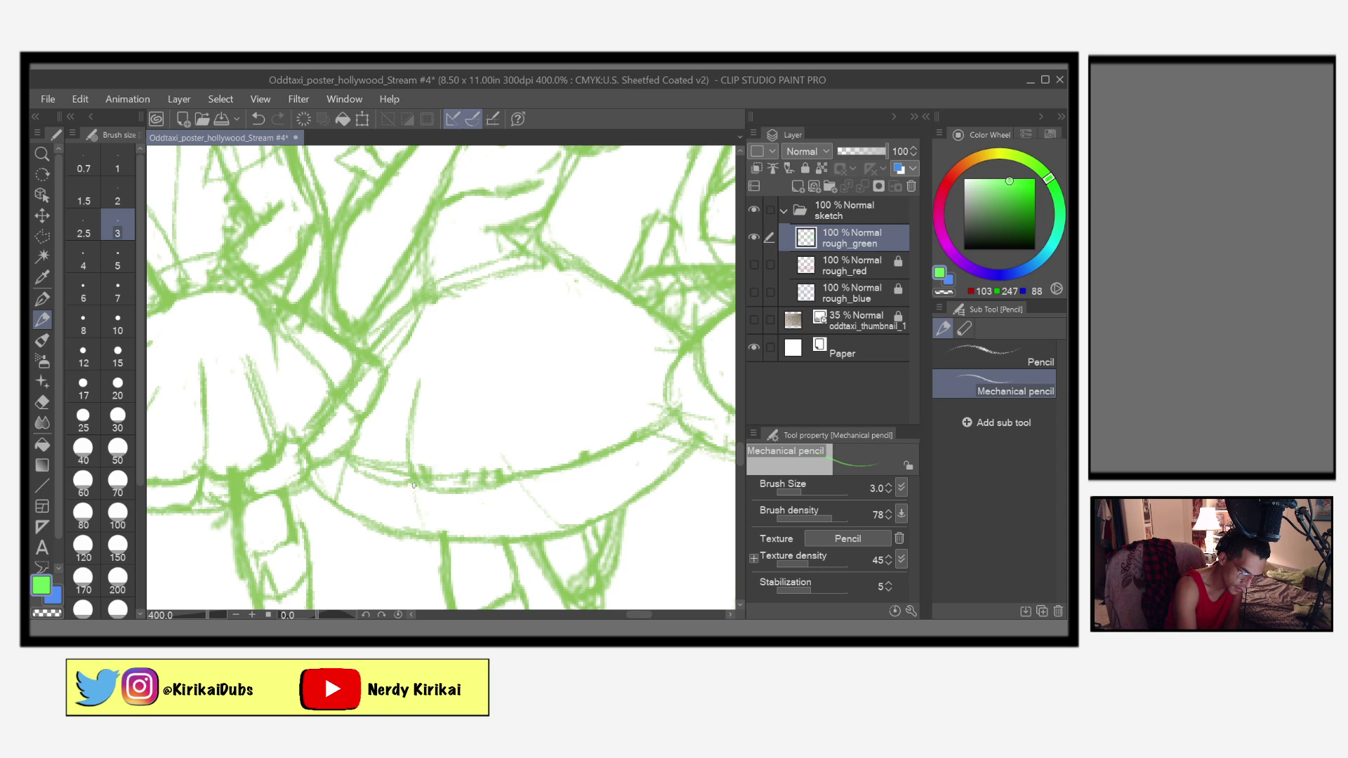
# Step: Save the file, continue the pleat down across the lower skirt band, and touch up the band's edge with the Mechanical pencil at size 4
pyautogui.click(88, 269)
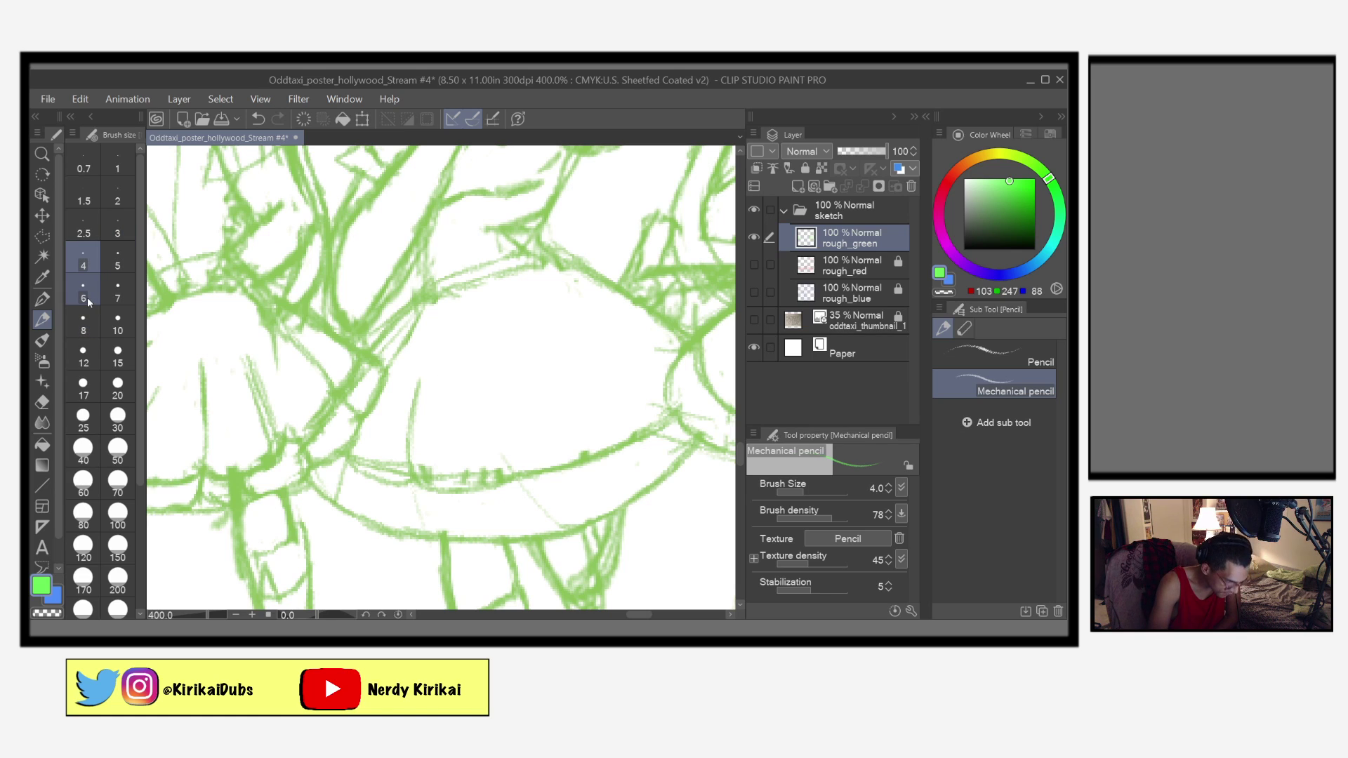
pyautogui.hotkey('ctrl', 's')
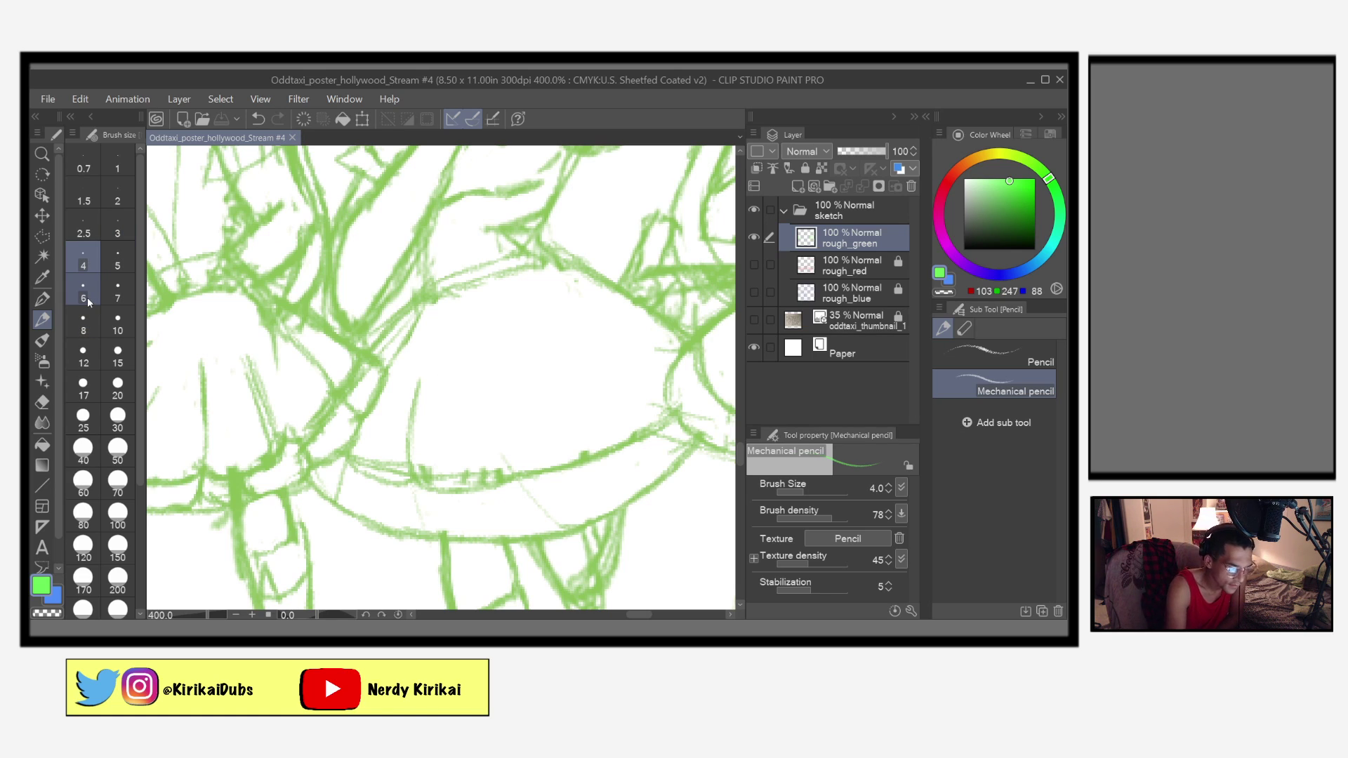
pyautogui.moveTo(411, 484)
pyautogui.mouseDown()
pyautogui.moveTo(427, 532)
pyautogui.moveTo(509, 530)
pyautogui.mouseUp()
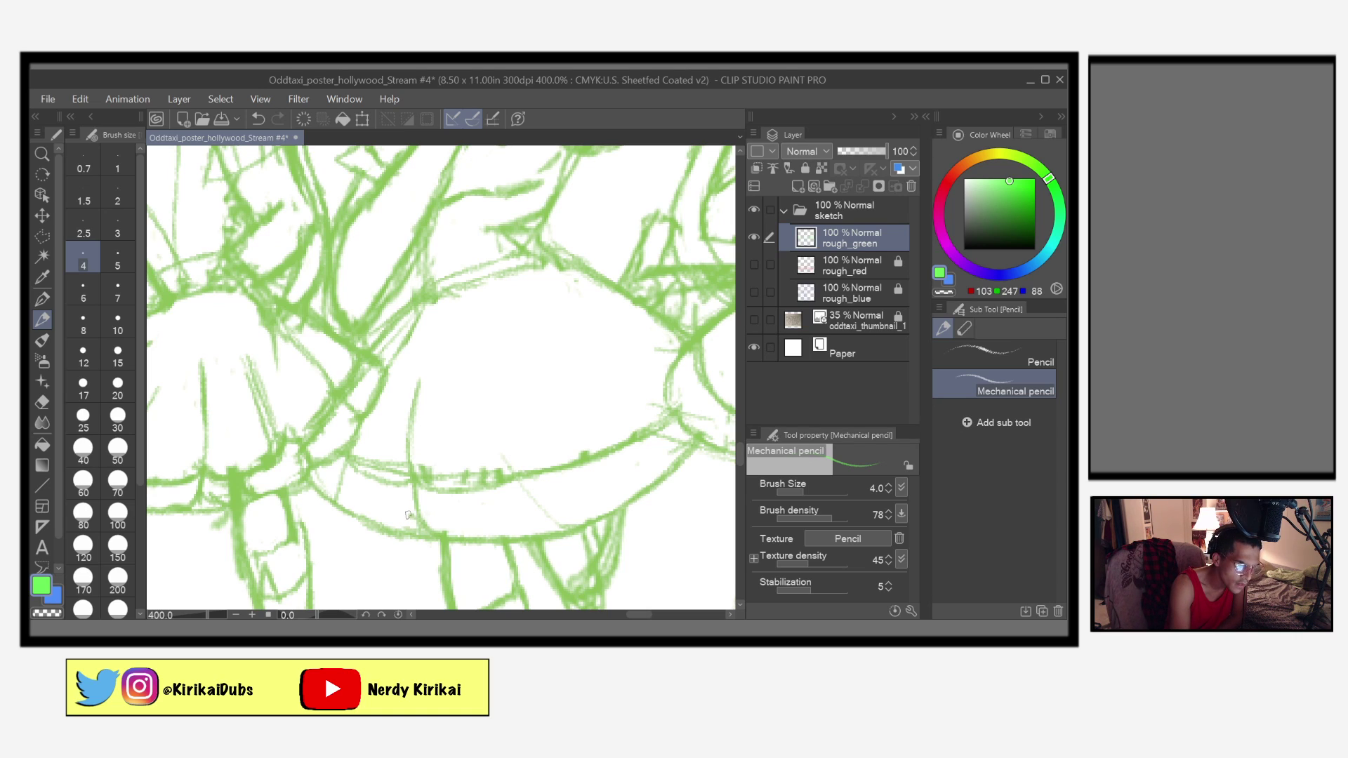
pyautogui.moveTo(406, 520)
pyautogui.mouseDown()
pyautogui.moveTo(338, 511)
pyautogui.moveTo(346, 457)
pyautogui.mouseUp()
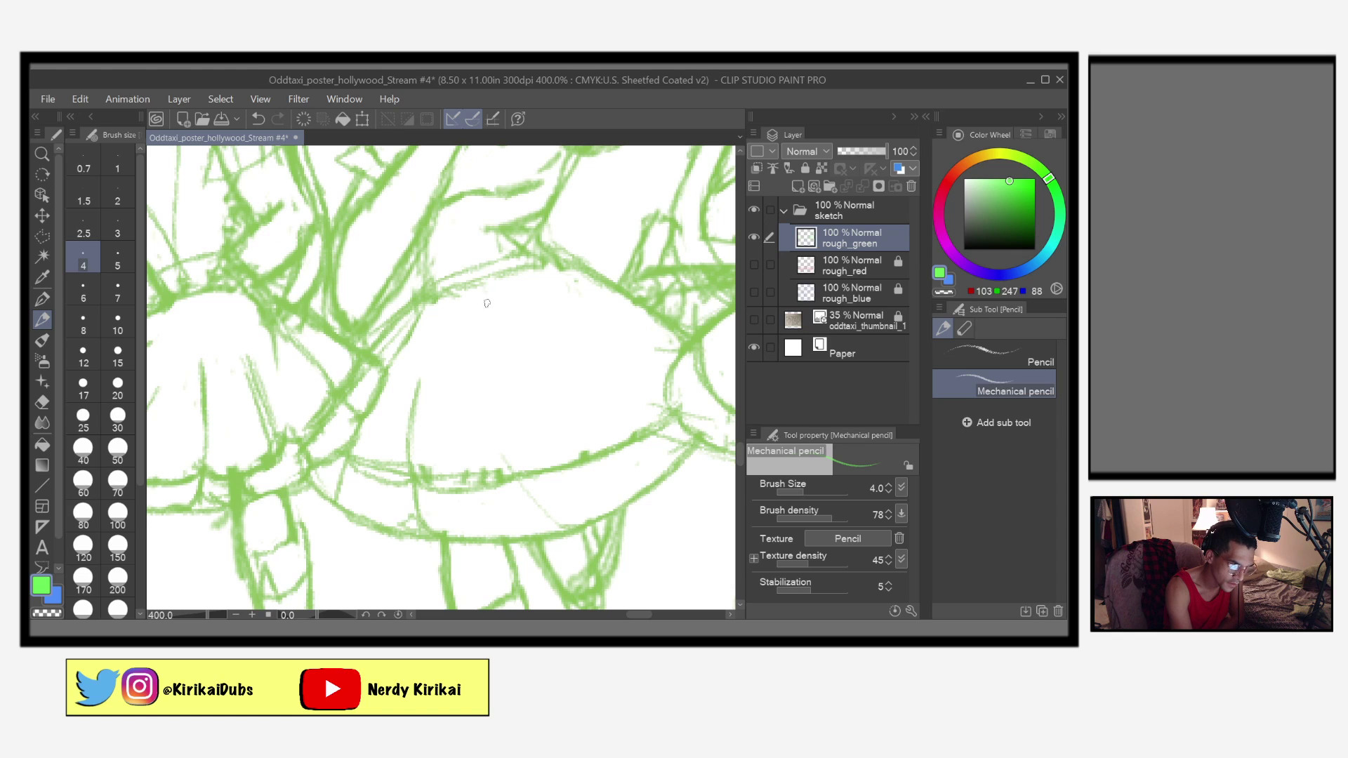
# Step: Sketch two more pleats on the middle girl's upper skirt and darken the right pleat and upper hem with the Mechanical pencil at sizes 4 and 5
pyautogui.moveTo(484, 280); pyautogui.dragTo(512, 474)
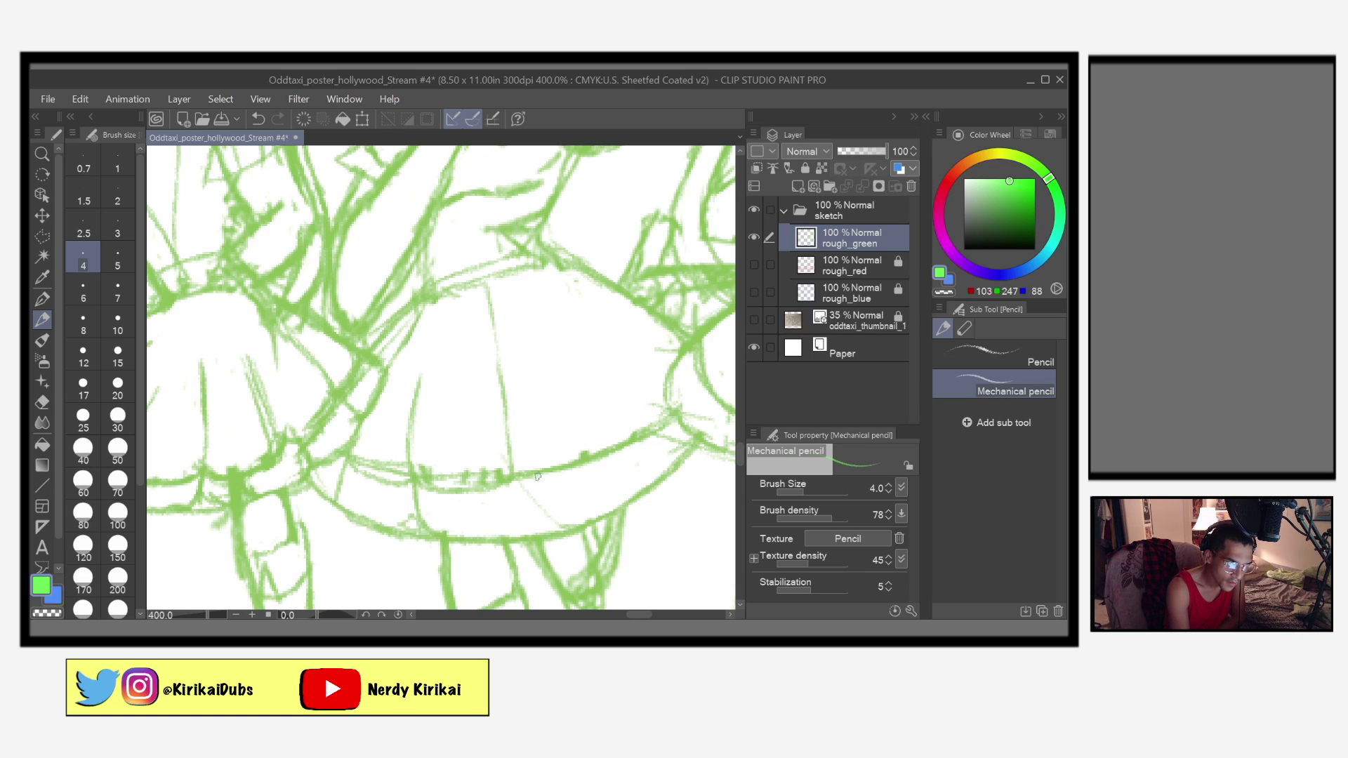
pyautogui.moveTo(516, 474); pyautogui.dragTo(578, 464)
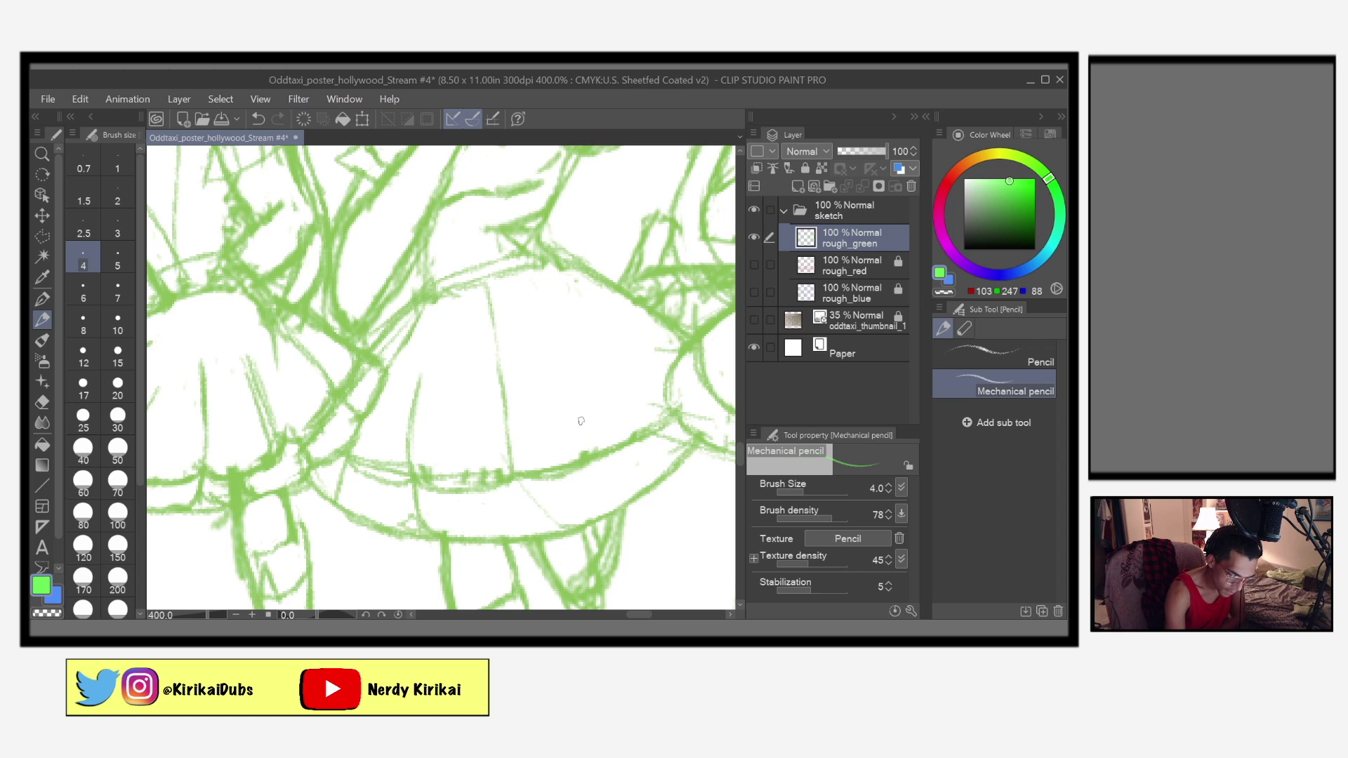
pyautogui.moveTo(550, 329); pyautogui.dragTo(590, 432)
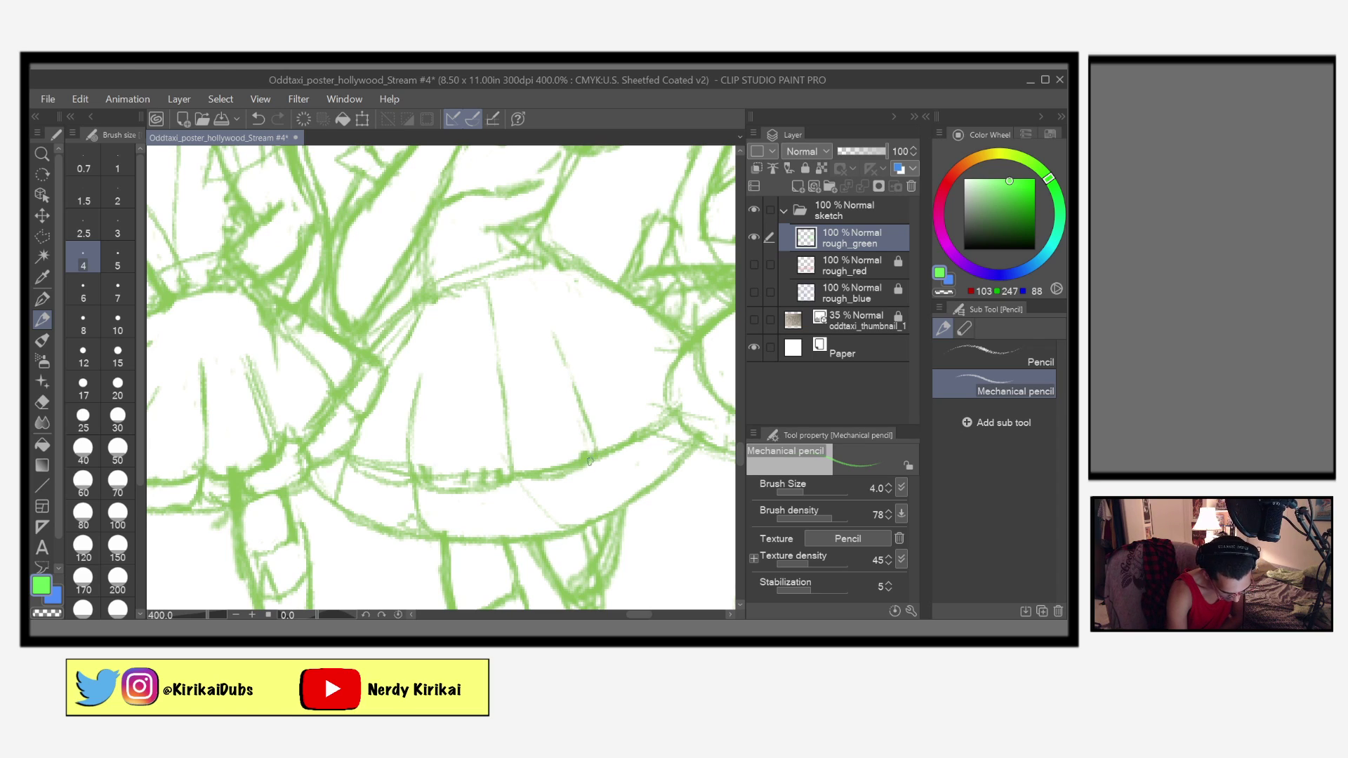
pyautogui.press(']')
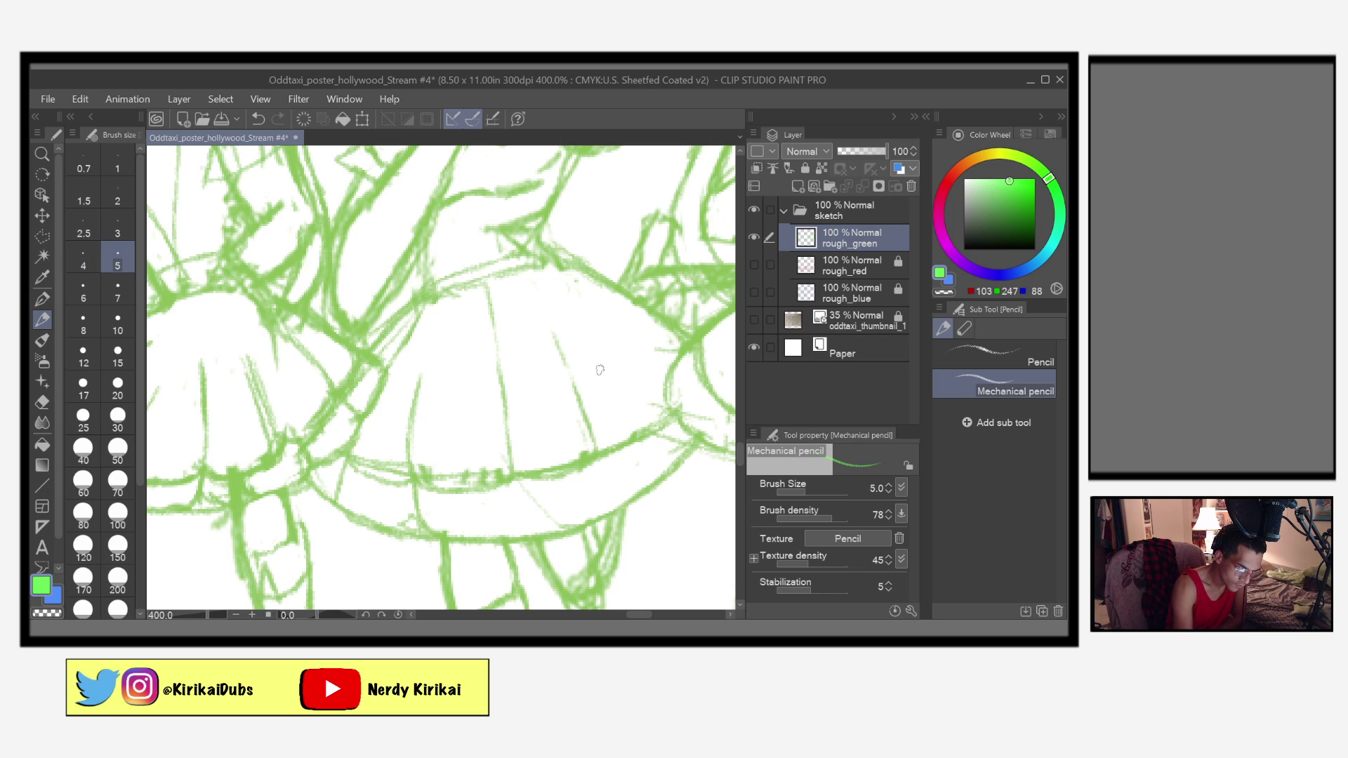
pyautogui.moveTo(555, 336)
pyautogui.mouseDown()
pyautogui.moveTo(592, 455)
pyautogui.moveTo(542, 484)
pyautogui.mouseUp()
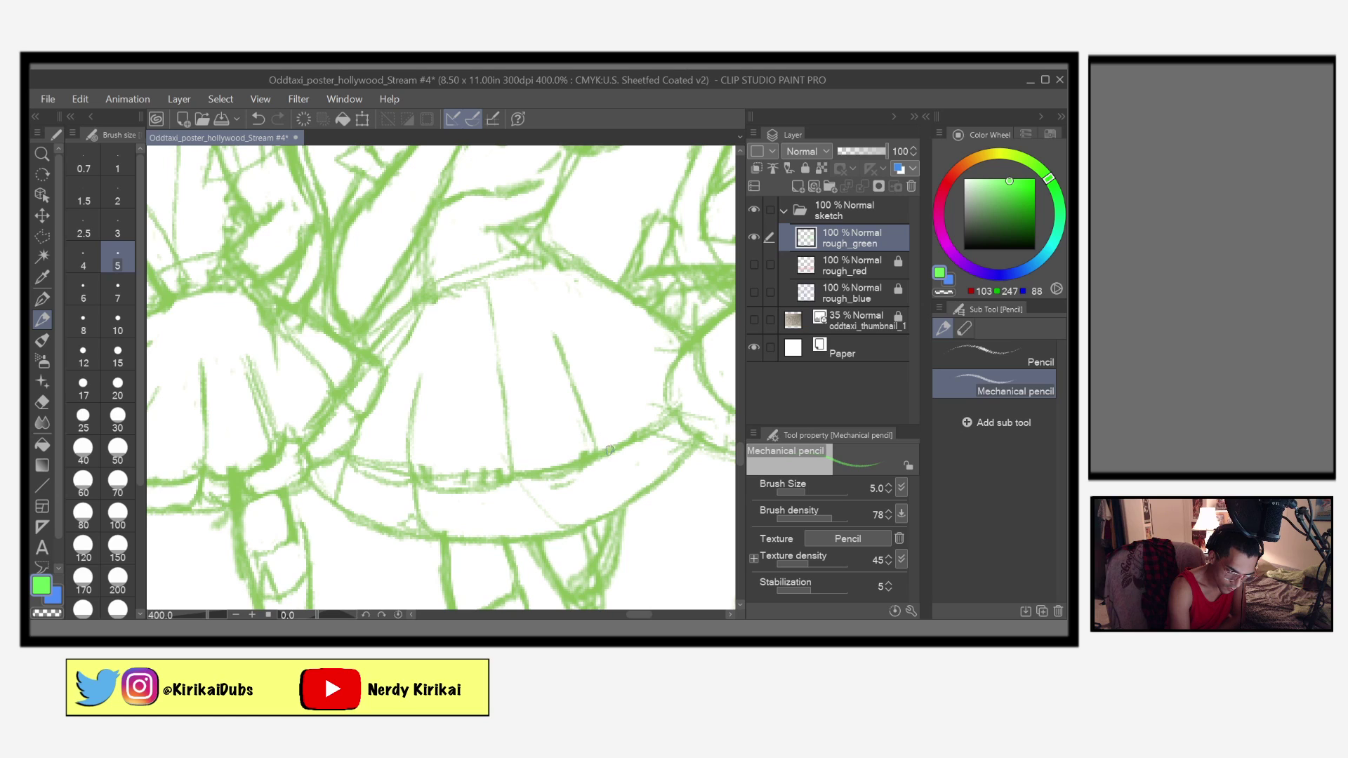
pyautogui.moveTo(610, 449); pyautogui.dragTo(677, 415)
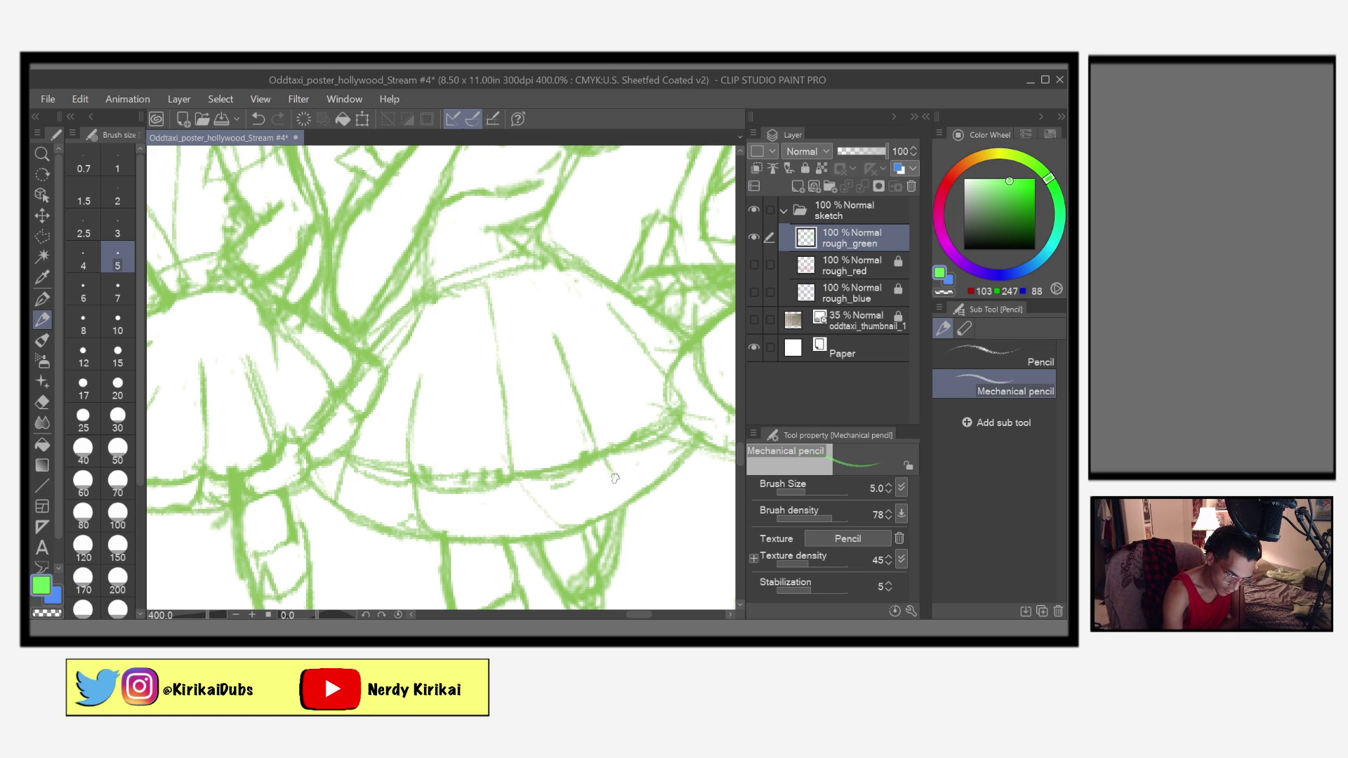
# Step: Try curved fold strokes below the middle skirt's upper hem and doubled lines beside its left and right pleats
pyautogui.moveTo(626, 476); pyautogui.dragTo(675, 462)
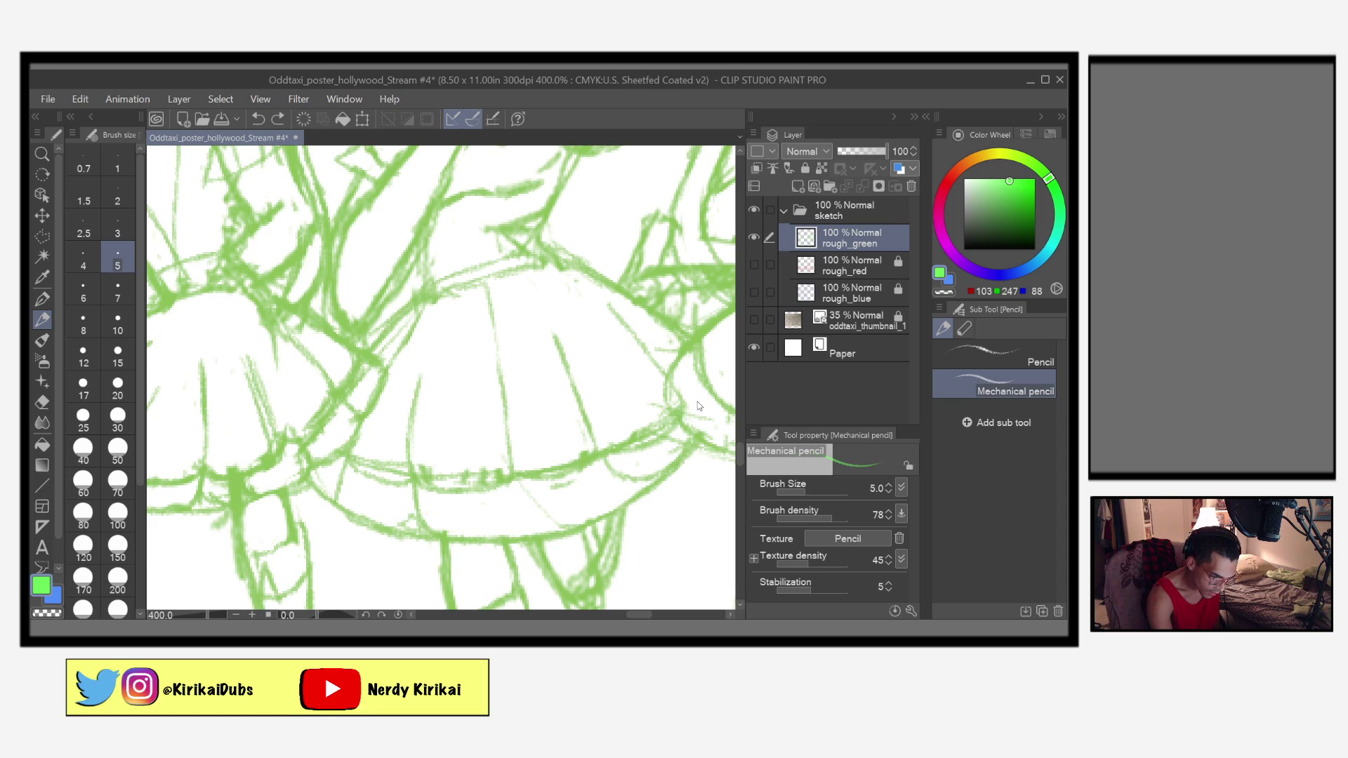
pyautogui.moveTo(639, 361)
pyautogui.mouseDown()
pyautogui.moveTo(683, 416)
pyautogui.moveTo(691, 460)
pyautogui.moveTo(642, 483)
pyautogui.moveTo(568, 480)
pyautogui.moveTo(512, 451)
pyautogui.moveTo(511, 430)
pyautogui.moveTo(528, 504)
pyautogui.moveTo(589, 487)
pyautogui.mouseUp()
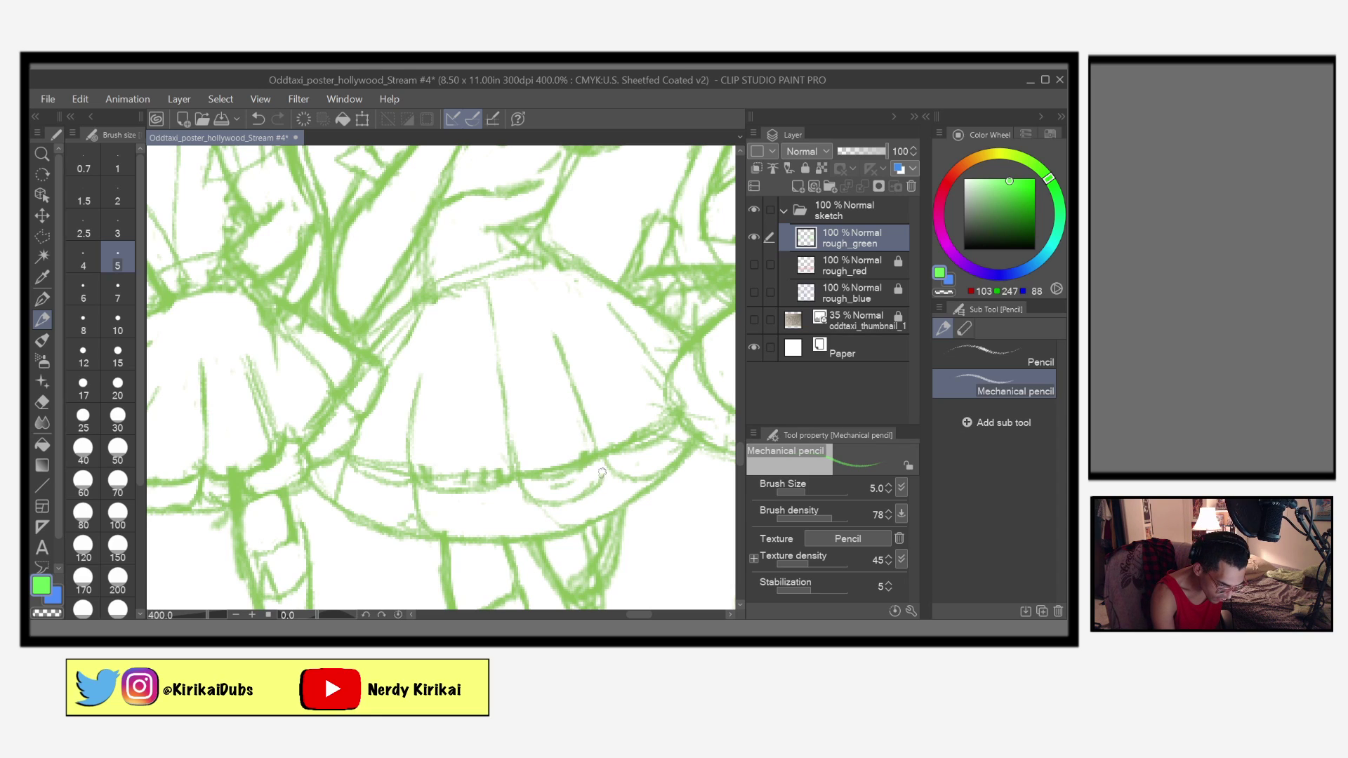
pyautogui.moveTo(576, 381); pyautogui.dragTo(602, 444)
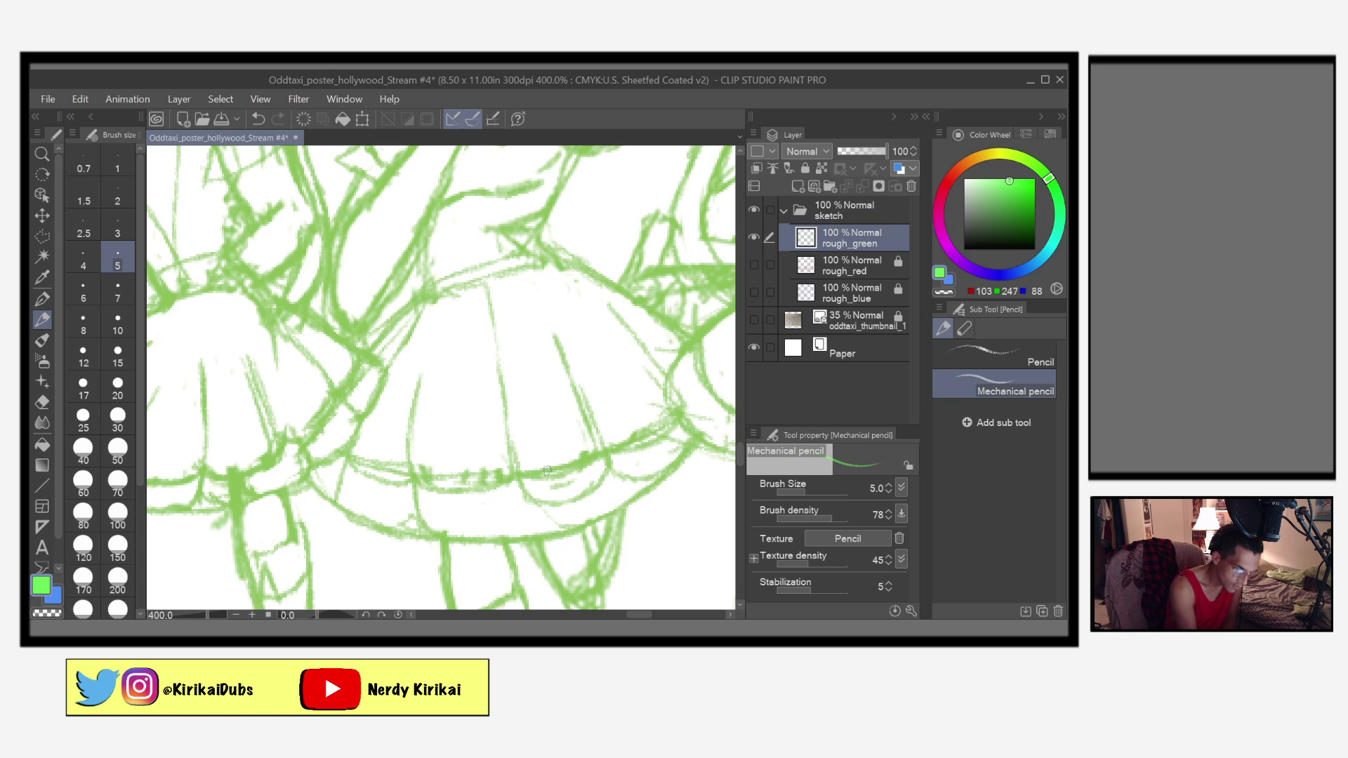
pyautogui.moveTo(537, 497)
pyautogui.mouseDown()
pyautogui.moveTo(423, 504)
pyautogui.moveTo(420, 435)
pyautogui.mouseUp()
pyautogui.moveTo(413, 485)
pyautogui.mouseDown()
pyautogui.moveTo(429, 373)
pyautogui.moveTo(417, 442)
pyautogui.mouseUp()
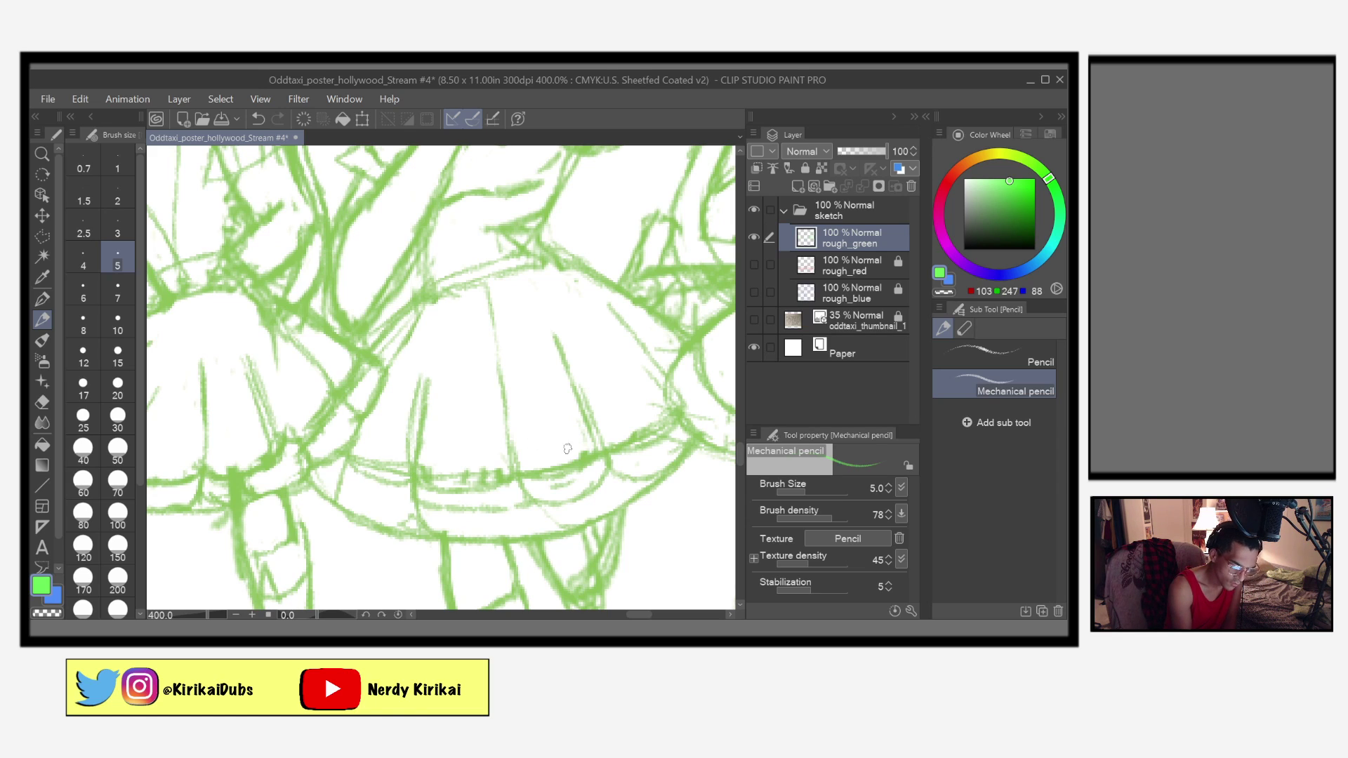
# Step: Undo the trial fold and doubled pleat strokes on the middle girl's skirt
pyautogui.hotkey('ctrl', 'z')
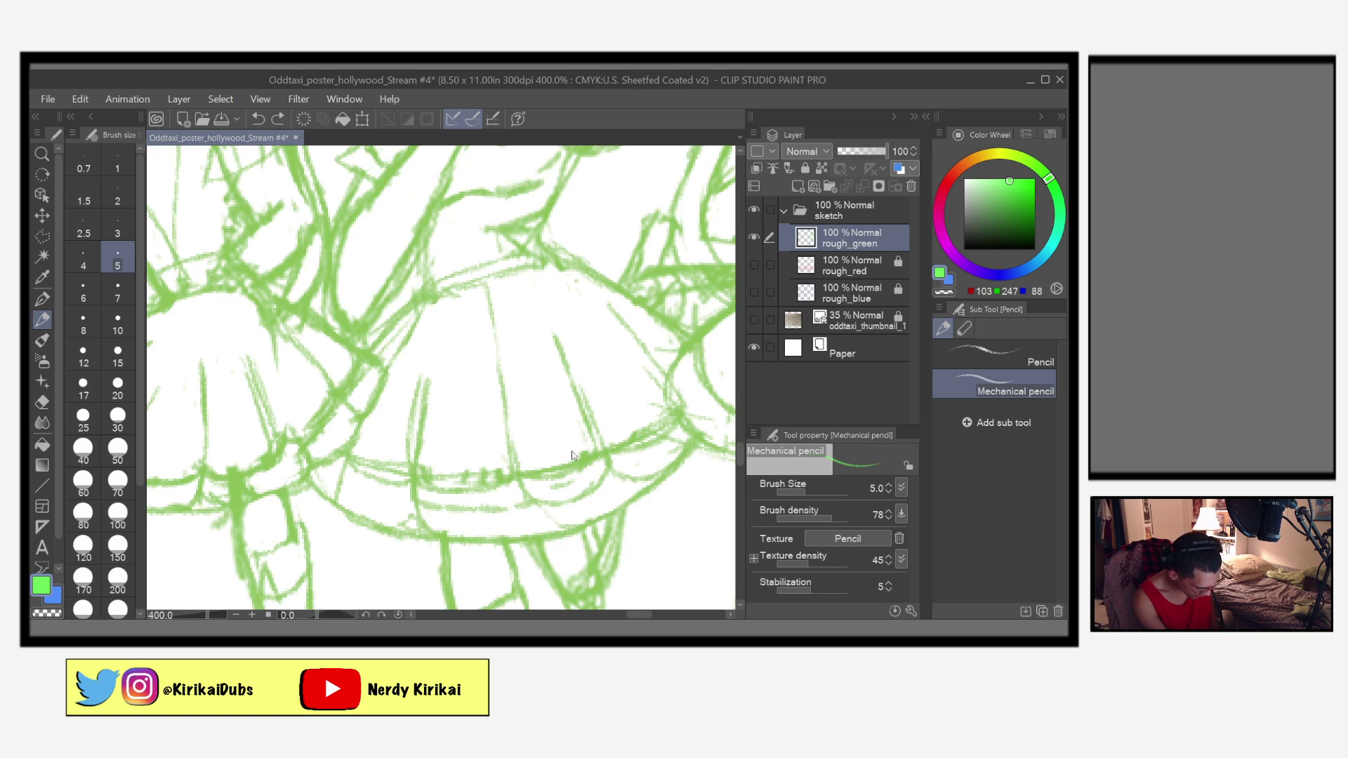
pyautogui.hotkey('ctrl', 'z')
pyautogui.hotkey('ctrl', 'z')
pyautogui.hotkey('ctrl', 'z')
pyautogui.hotkey('ctrl', 'z')
pyautogui.hotkey('ctrl', 'z')
pyautogui.hotkey('ctrl', 'z')
pyautogui.hotkey('ctrl', 'z')
pyautogui.hotkey('ctrl', 'z')
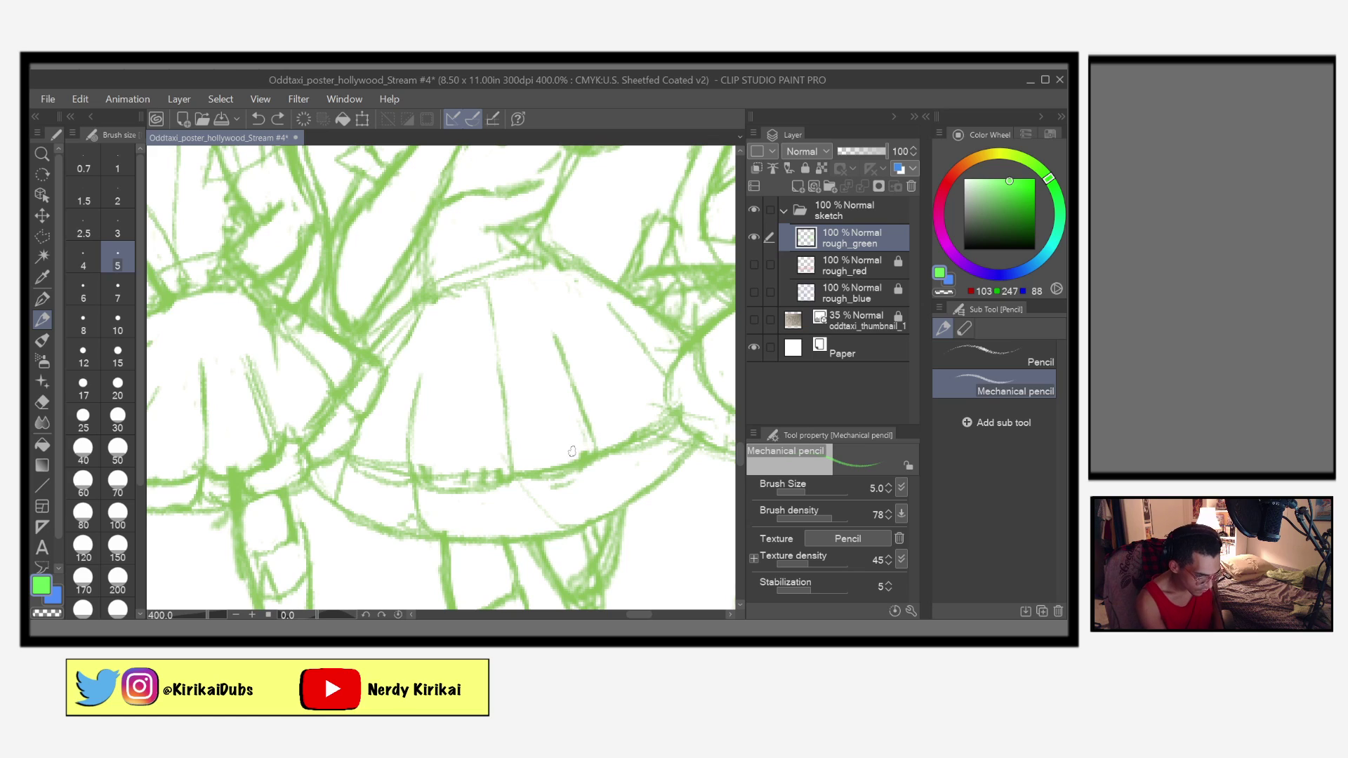
# Step: Continue the three pleats down the middle skirt's lower band, darken its bottom hem with the Mechanical pencil at size 5, and save the file
pyautogui.moveTo(662, 368); pyautogui.dragTo(678, 404)
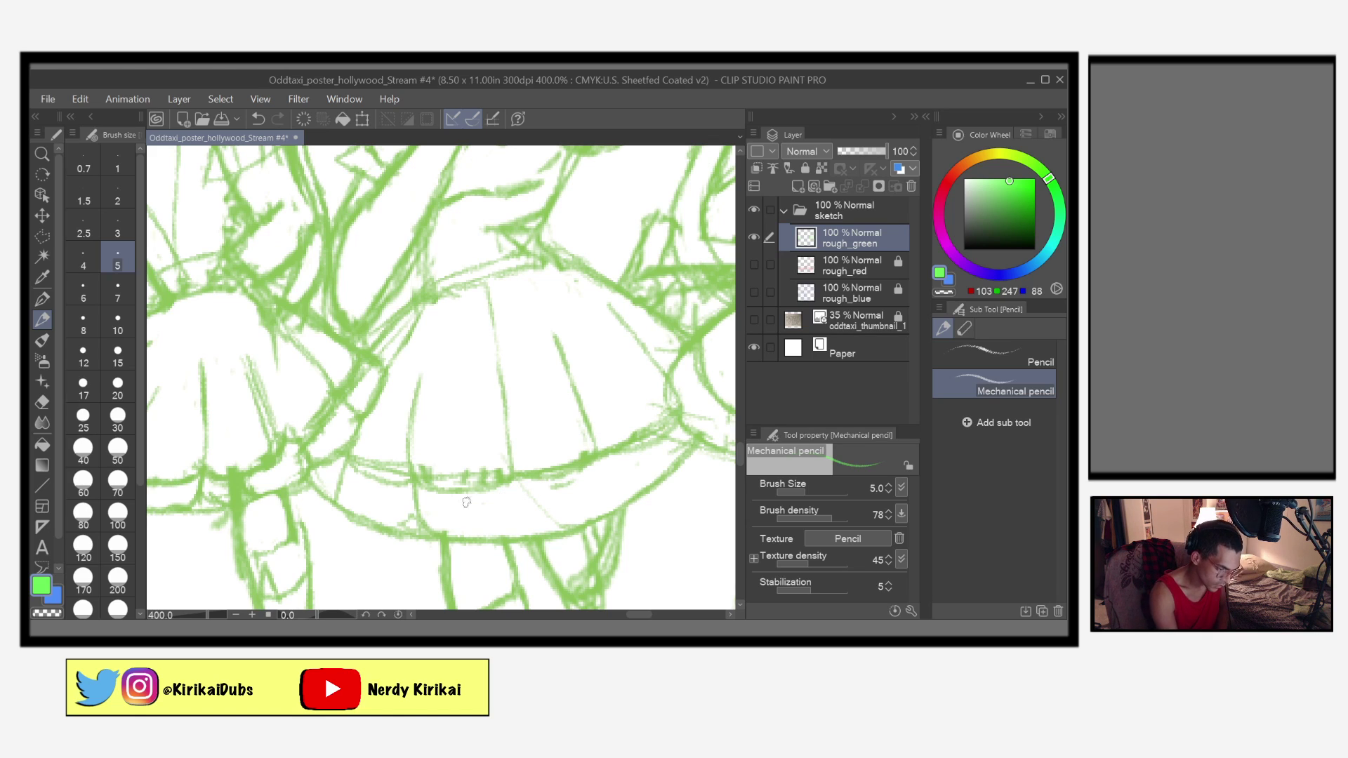
pyautogui.moveTo(411, 484)
pyautogui.mouseDown()
pyautogui.moveTo(427, 525)
pyautogui.moveTo(488, 541)
pyautogui.mouseUp()
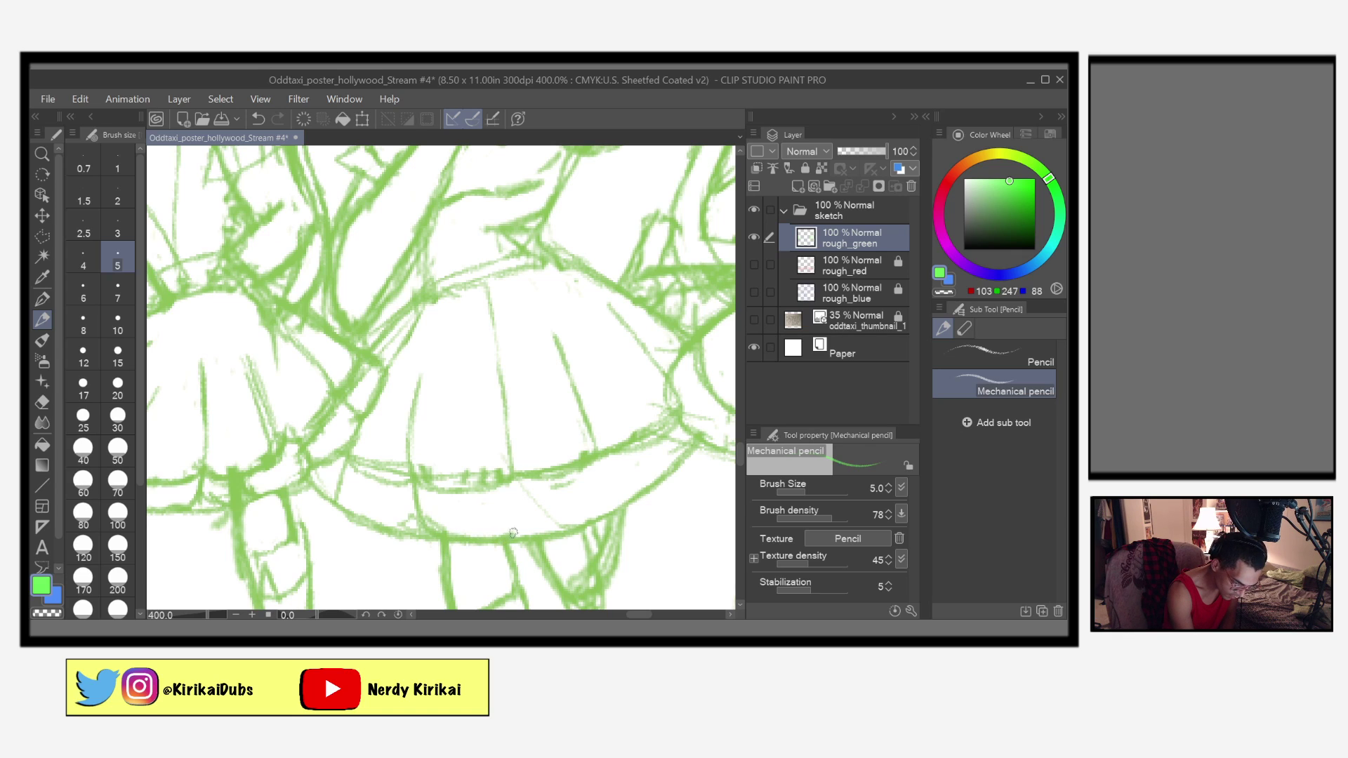
pyautogui.moveTo(515, 466); pyautogui.dragTo(518, 525)
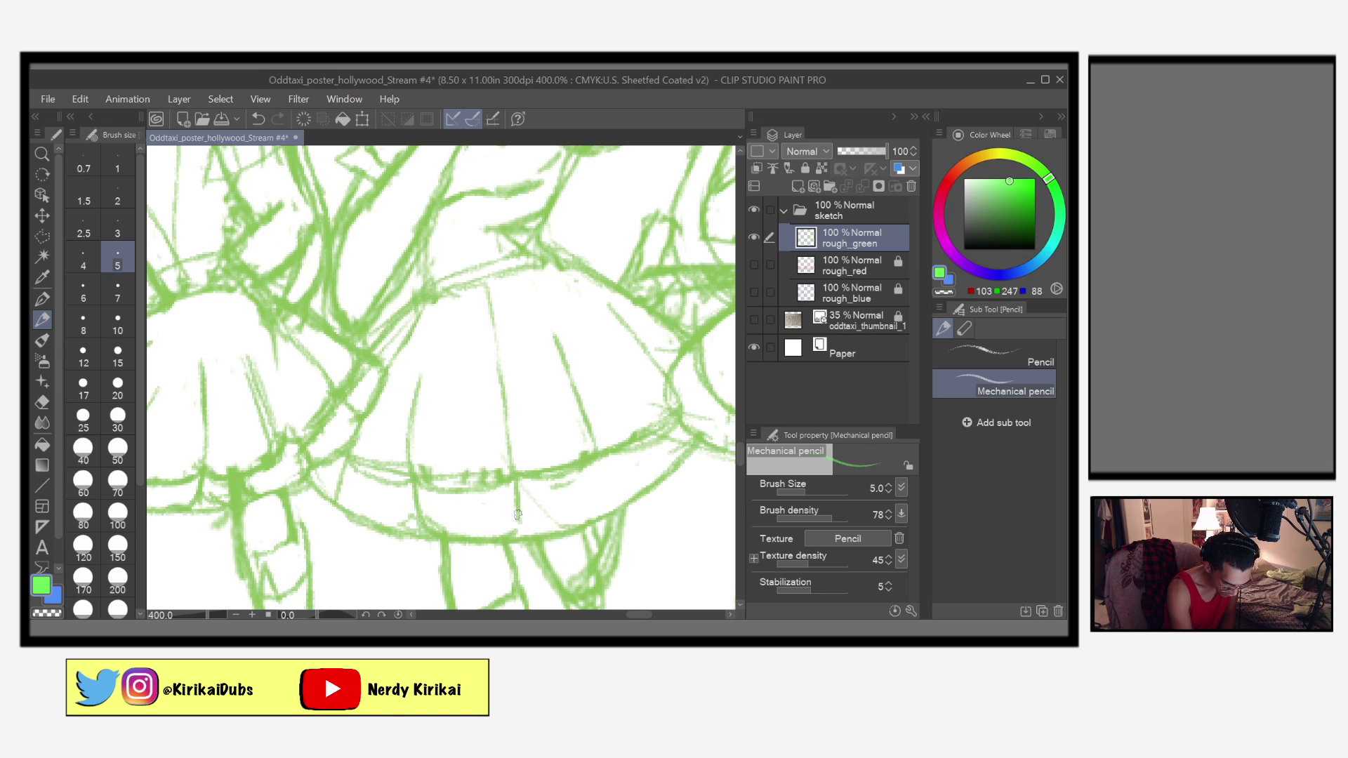
pyautogui.moveTo(516, 475)
pyautogui.mouseDown()
pyautogui.moveTo(518, 532)
pyautogui.moveTo(581, 537)
pyautogui.moveTo(602, 523)
pyautogui.mouseUp()
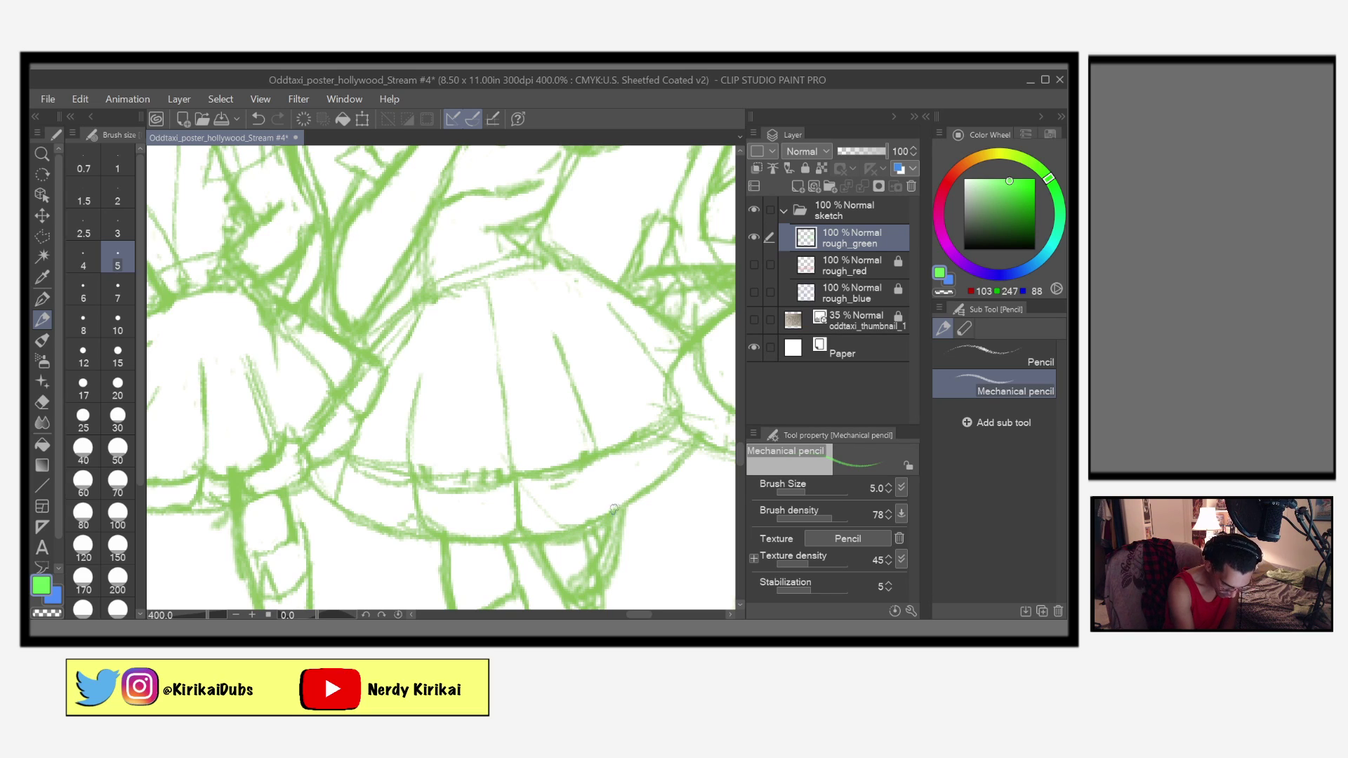
pyautogui.moveTo(600, 458)
pyautogui.mouseDown()
pyautogui.moveTo(612, 517)
pyautogui.moveTo(566, 536)
pyautogui.moveTo(671, 523)
pyautogui.mouseUp()
pyautogui.moveTo(446, 442)
pyautogui.mouseDown()
pyautogui.moveTo(439, 503)
pyautogui.moveTo(440, 486)
pyautogui.moveTo(452, 505)
pyautogui.moveTo(520, 517)
pyautogui.mouseUp()
pyautogui.scroll(-3, 576, 502)
pyautogui.moveTo(576, 502); pyautogui.dragTo(513, 511)
pyautogui.scroll(3, 562, 497)
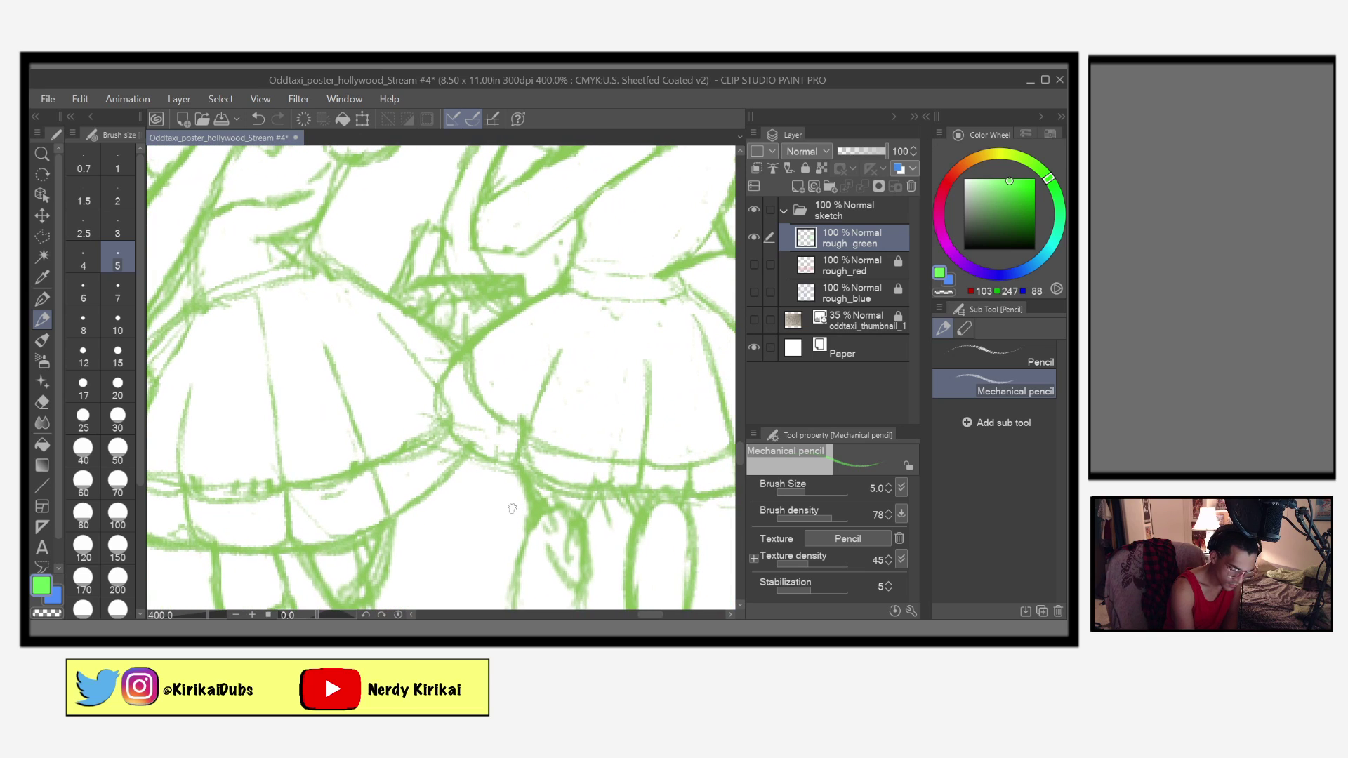
pyautogui.hotkey('ctrl', 's')
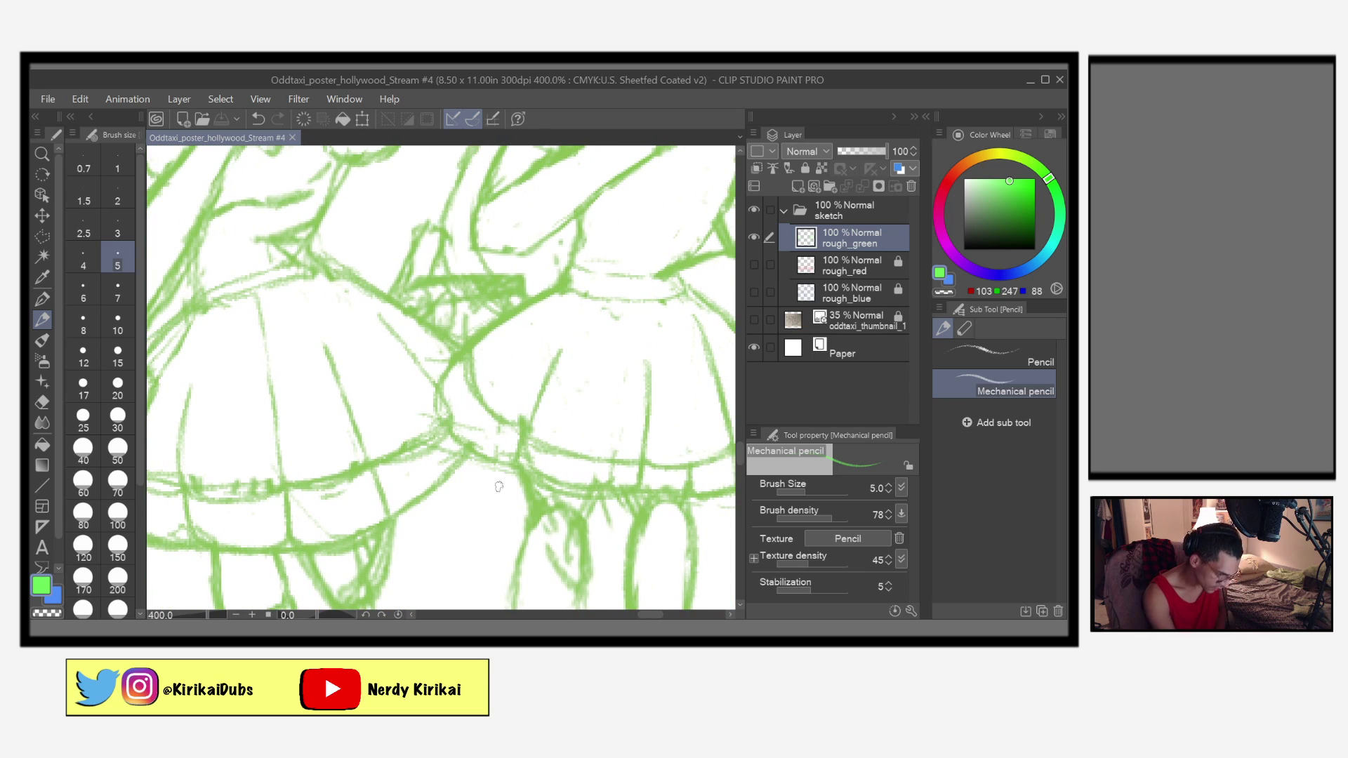
# Step: Redraw the right end of the middle skirt's lower band, clean its stray lines with the Hard eraser at size 6, and save
pyautogui.moveTo(451, 411)
pyautogui.mouseDown()
pyautogui.moveTo(466, 450)
pyautogui.moveTo(448, 479)
pyautogui.moveTo(385, 504)
pyautogui.mouseUp()
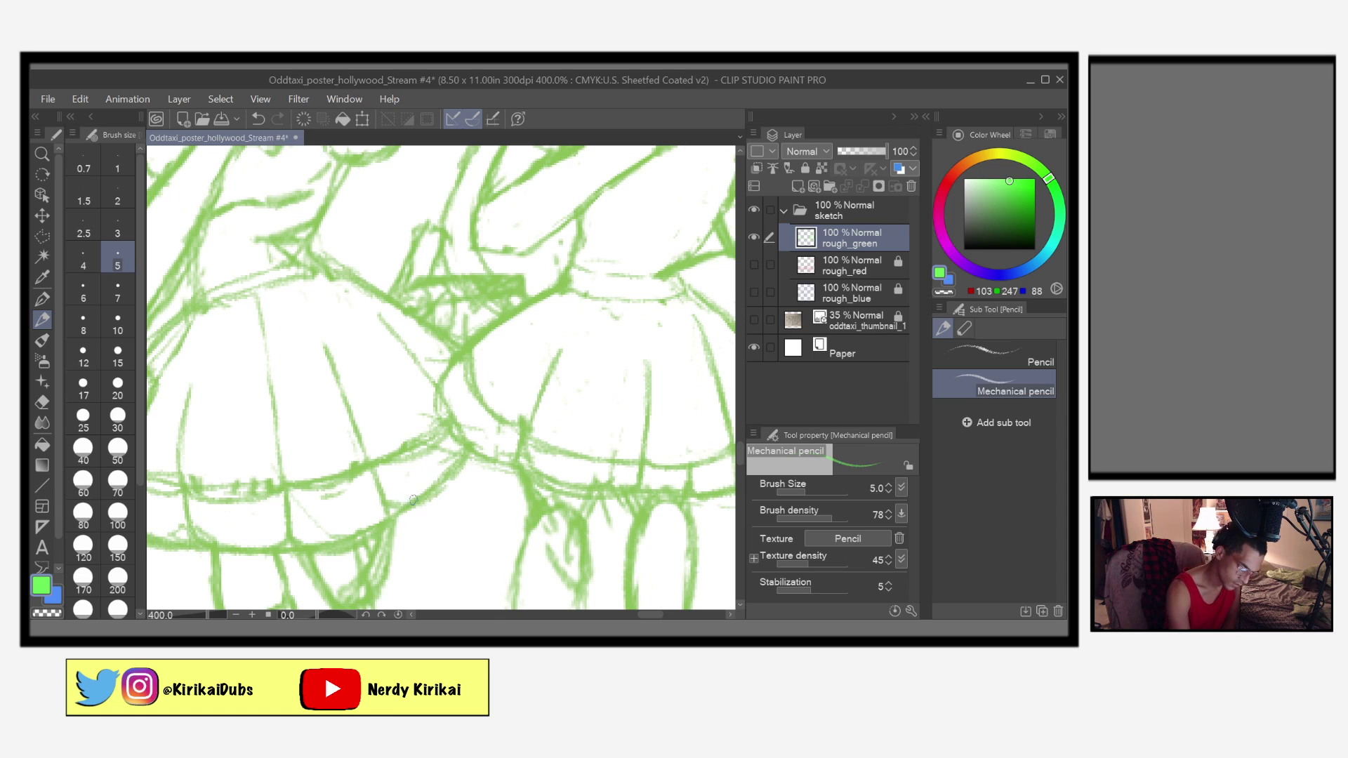
pyautogui.moveTo(429, 502); pyautogui.dragTo(466, 465)
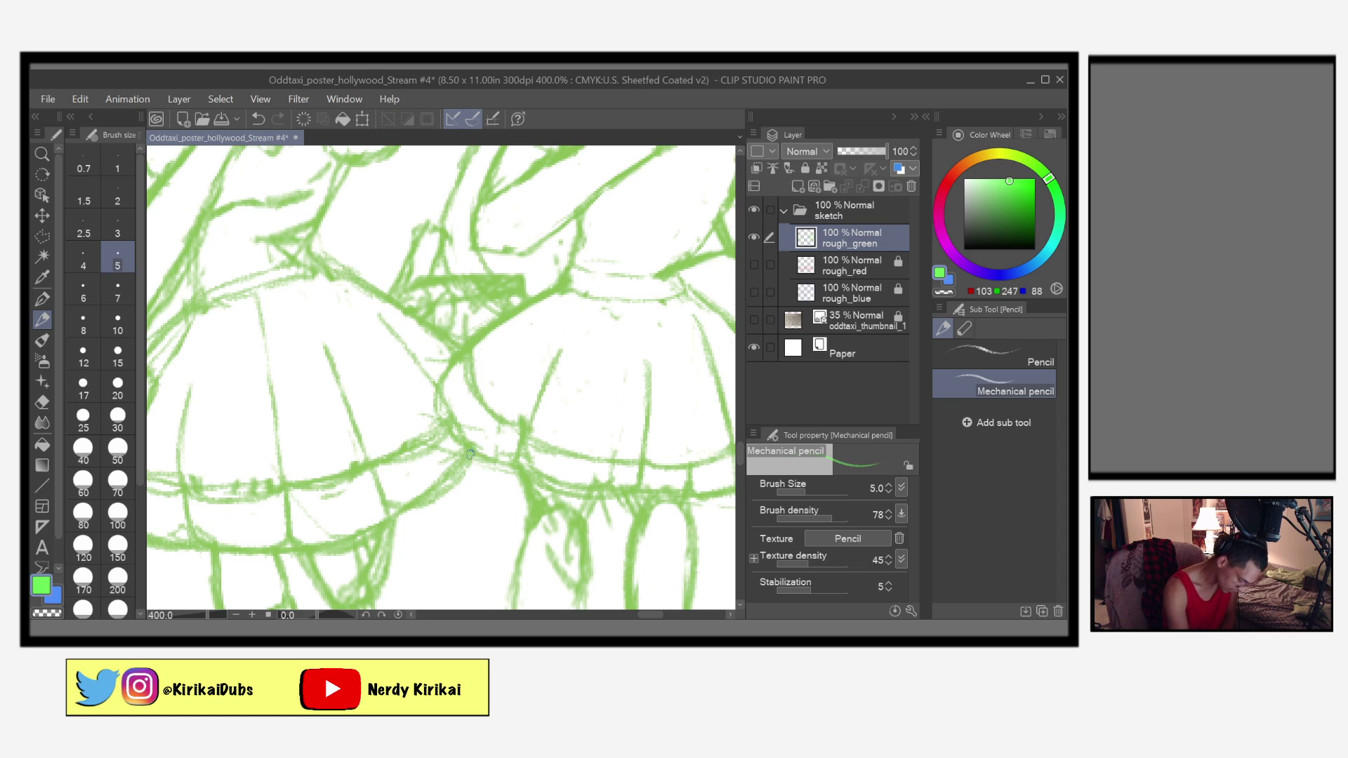
pyautogui.press('e')
pyautogui.moveTo(446, 449)
pyautogui.mouseDown()
pyautogui.moveTo(460, 472)
pyautogui.moveTo(413, 497)
pyautogui.moveTo(457, 471)
pyautogui.moveTo(442, 482)
pyautogui.moveTo(460, 444)
pyautogui.moveTo(432, 416)
pyautogui.moveTo(404, 444)
pyautogui.moveTo(430, 422)
pyautogui.moveTo(428, 397)
pyautogui.moveTo(441, 416)
pyautogui.mouseUp()
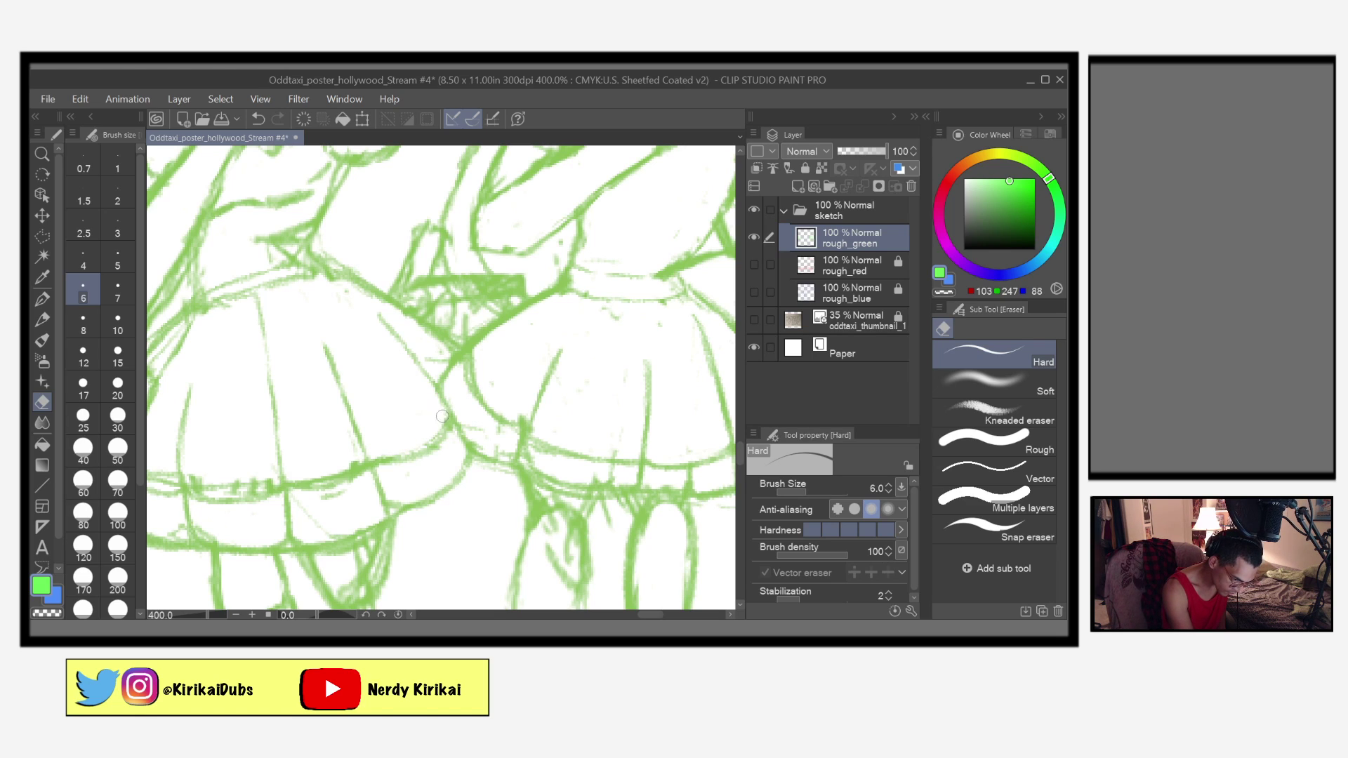
pyautogui.hotkey('ctrl', 's')
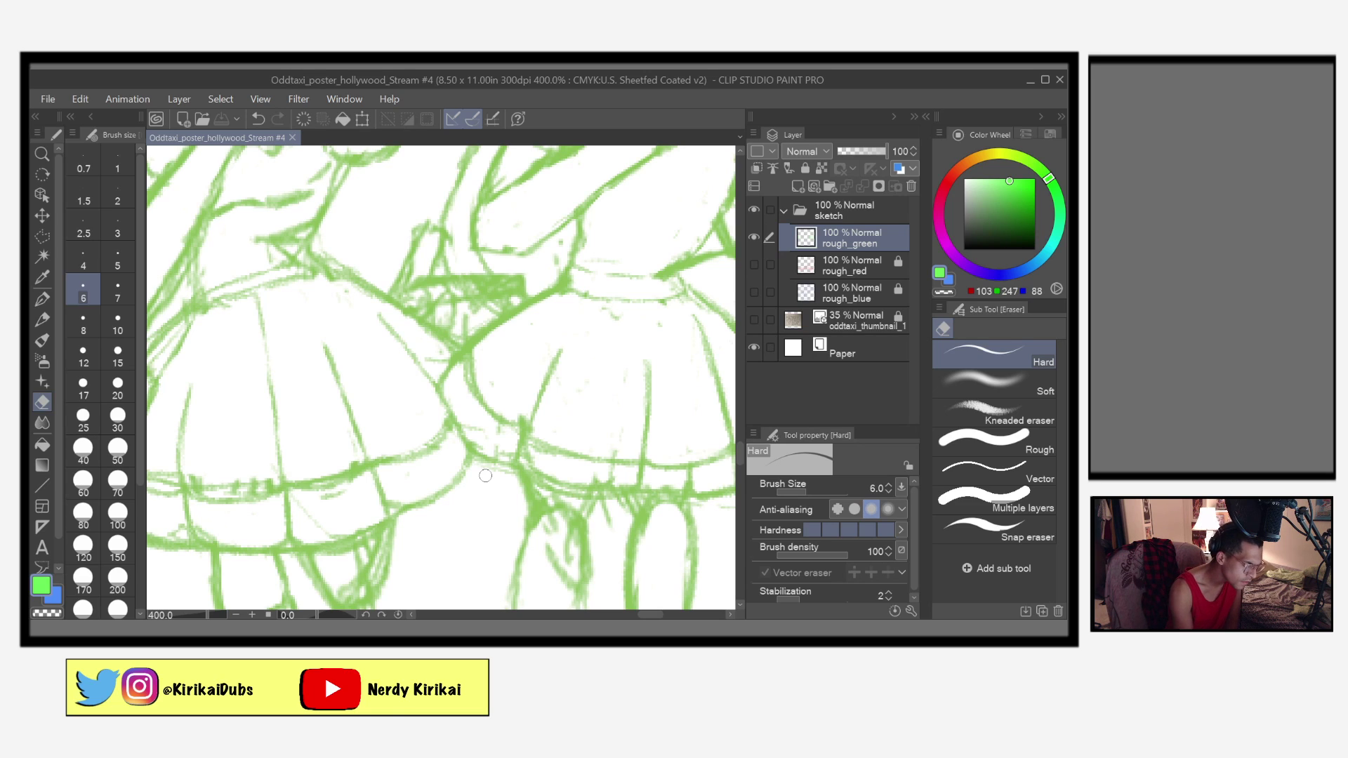
# Step: Redraw the outline where the middle and right skirts meet, erase the overlapping lines with the Hard eraser, and save the file
pyautogui.press('p')
pyautogui.moveTo(469, 354)
pyautogui.mouseDown()
pyautogui.moveTo(482, 382)
pyautogui.moveTo(472, 360)
pyautogui.moveTo(477, 394)
pyautogui.moveTo(460, 410)
pyautogui.moveTo(479, 381)
pyautogui.moveTo(490, 389)
pyautogui.moveTo(481, 379)
pyautogui.moveTo(495, 401)
pyautogui.moveTo(466, 462)
pyautogui.moveTo(500, 455)
pyautogui.mouseUp()
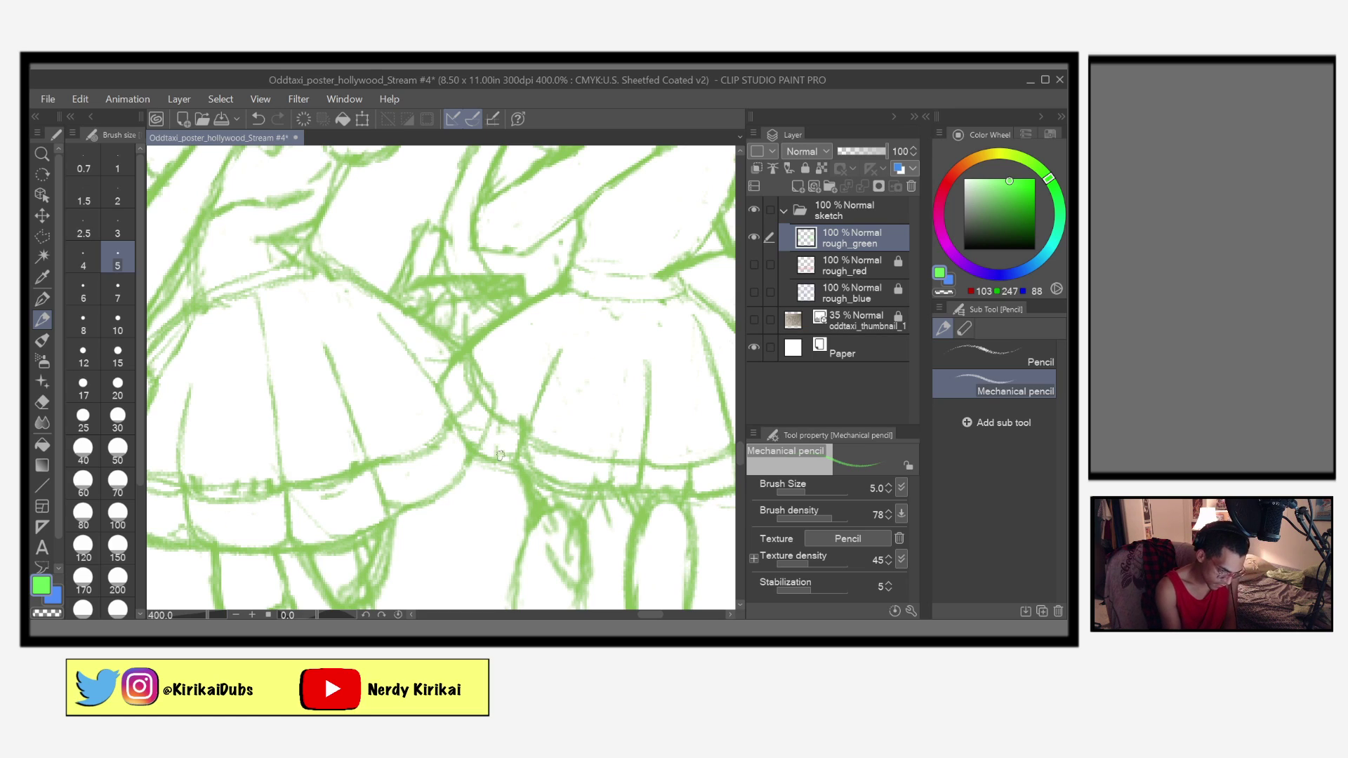
pyautogui.press('e')
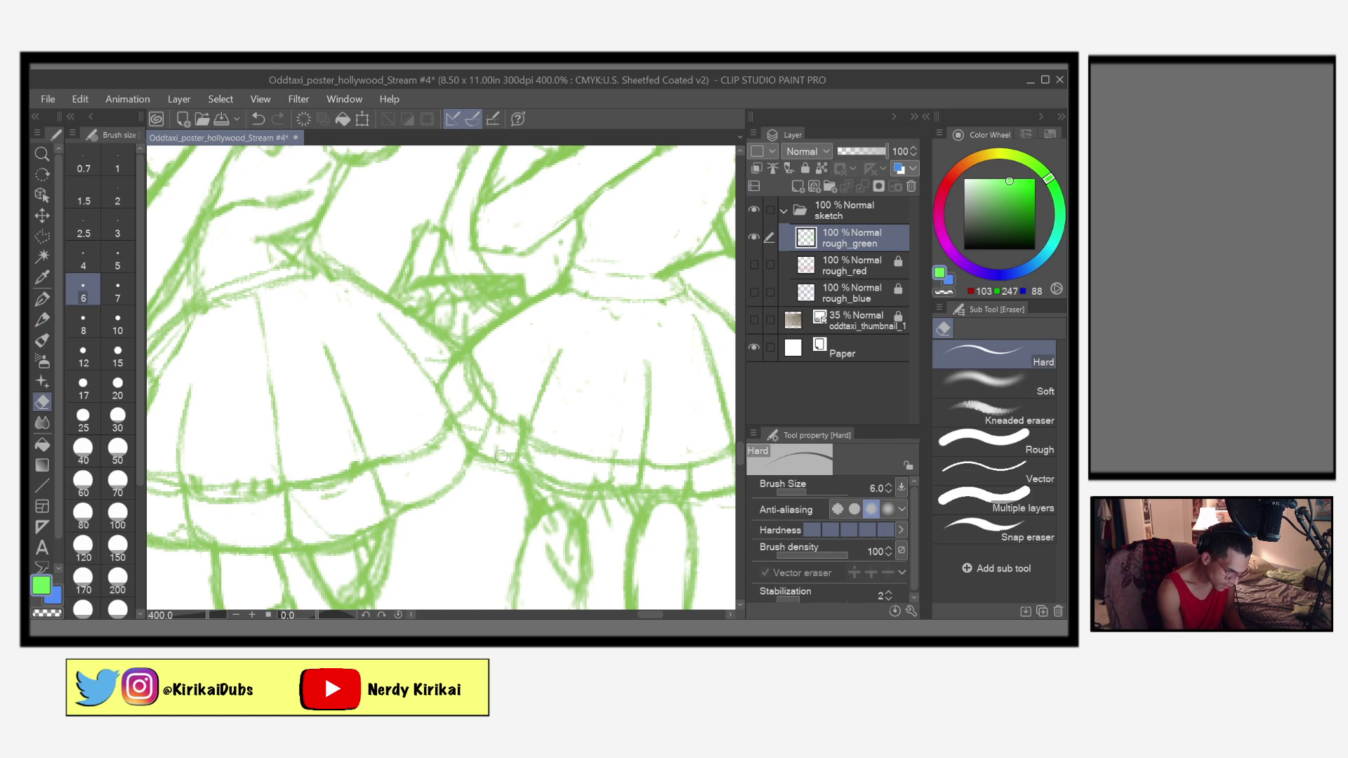
pyautogui.moveTo(452, 366)
pyautogui.mouseDown()
pyautogui.moveTo(467, 392)
pyautogui.moveTo(452, 357)
pyautogui.moveTo(466, 370)
pyautogui.moveTo(472, 386)
pyautogui.moveTo(441, 362)
pyautogui.moveTo(443, 379)
pyautogui.moveTo(477, 360)
pyautogui.mouseUp()
pyautogui.moveTo(480, 407); pyautogui.dragTo(476, 431)
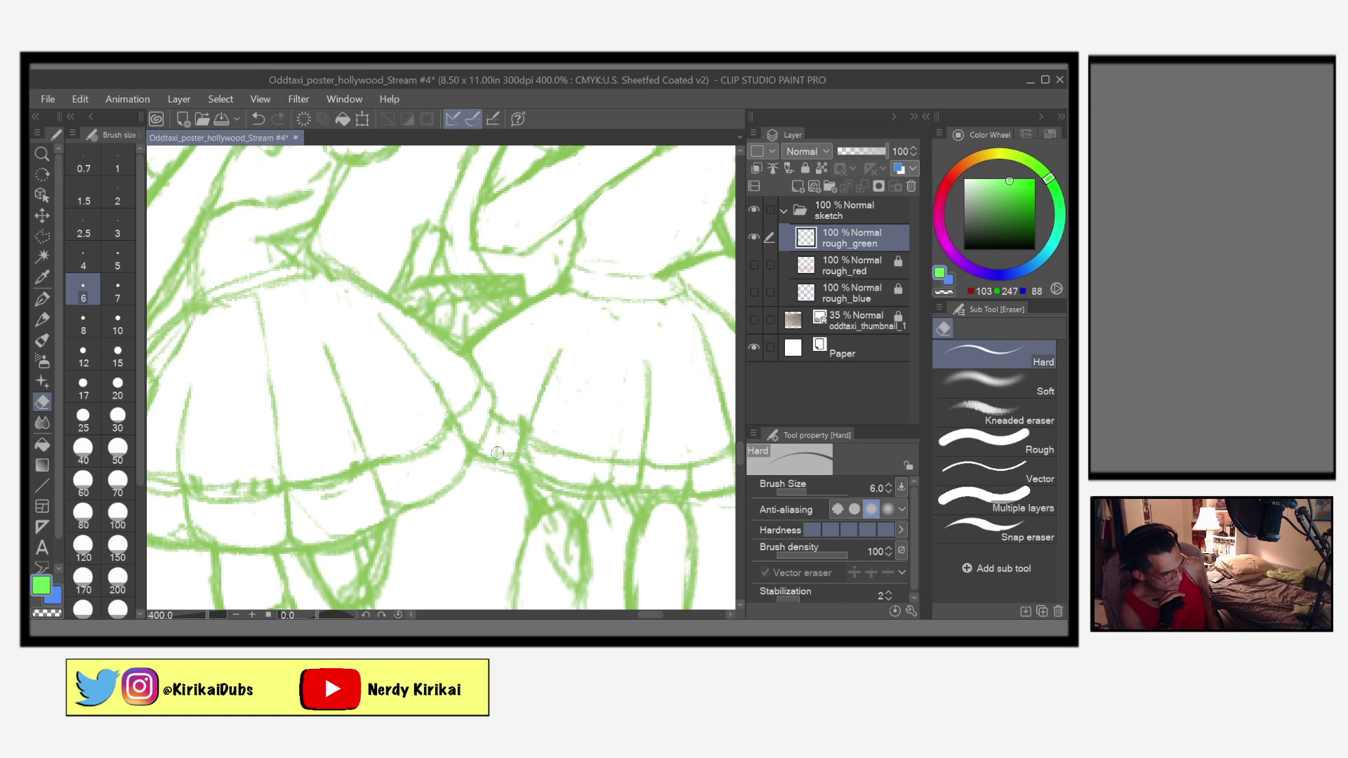
pyautogui.hotkey('ctrl', 's')
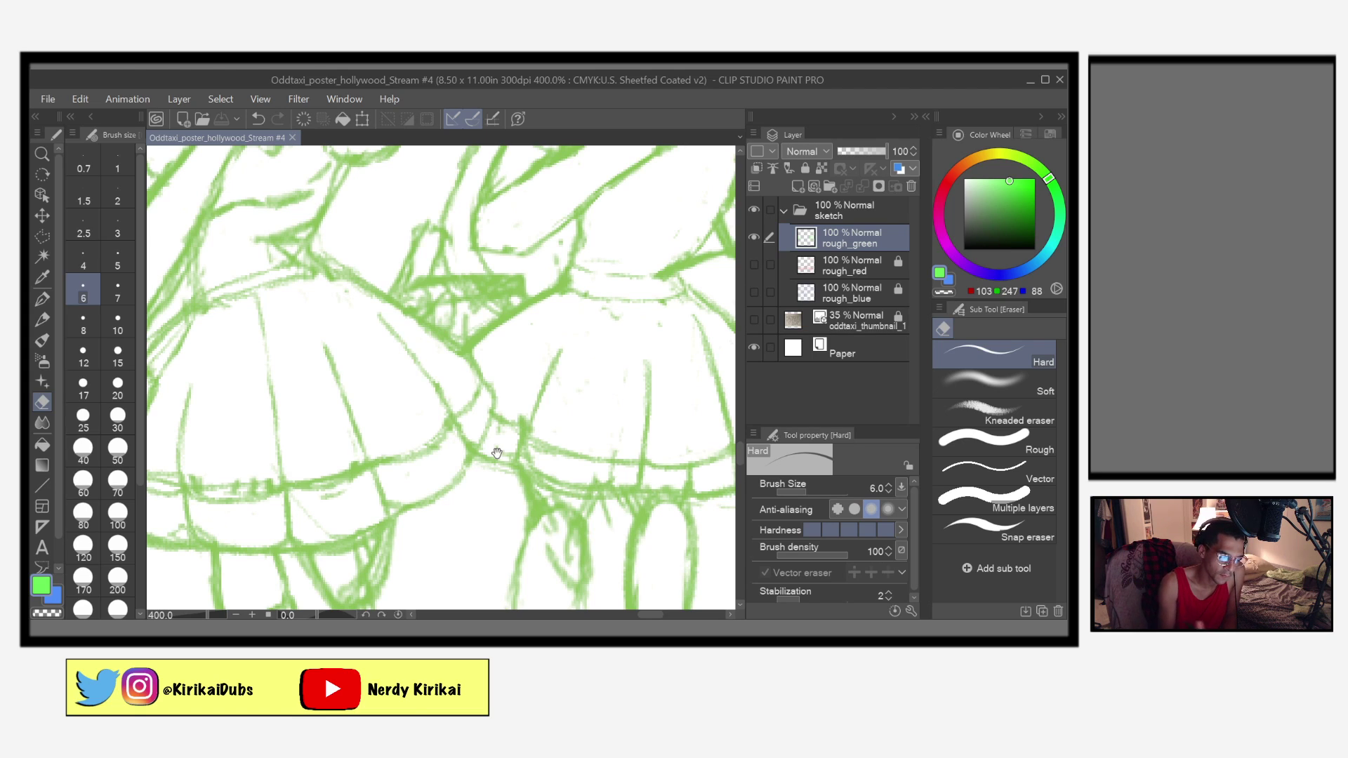
# Step: Erase the tick marks and doubled lines along the middle skirt's upper hem and the top of its central pleat, and save
pyautogui.moveTo(436, 518); pyautogui.dragTo(581, 508)
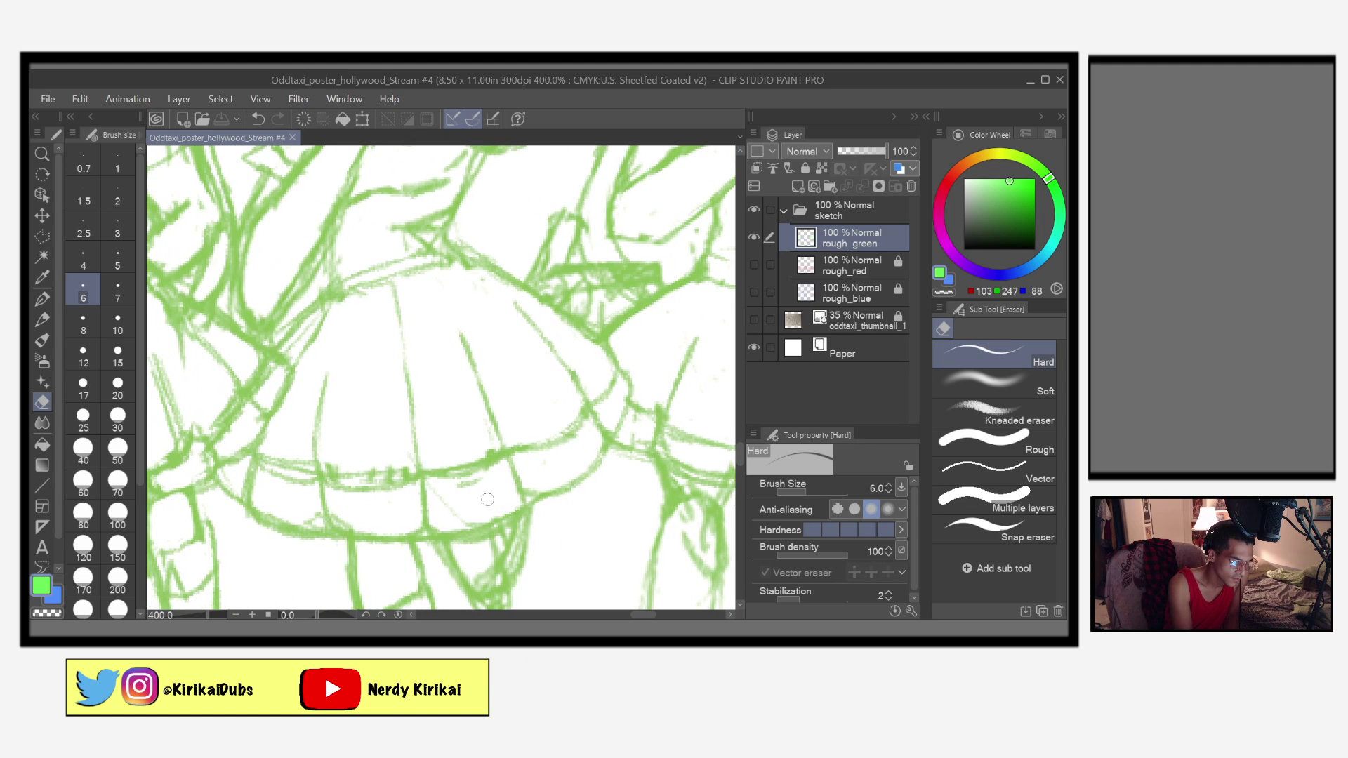
pyautogui.moveTo(335, 467)
pyautogui.mouseDown()
pyautogui.moveTo(390, 476)
pyautogui.moveTo(411, 469)
pyautogui.moveTo(406, 457)
pyautogui.mouseUp()
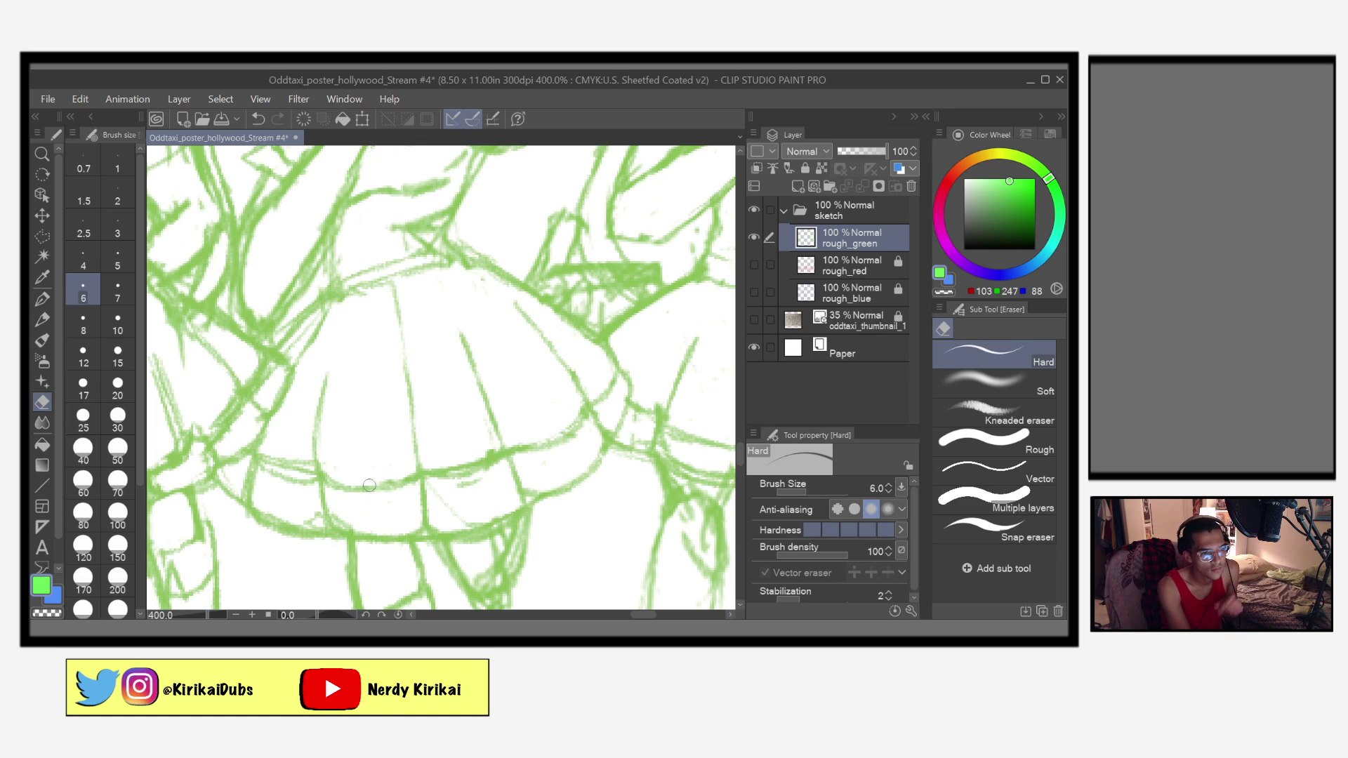
pyautogui.moveTo(264, 456)
pyautogui.mouseDown()
pyautogui.moveTo(306, 461)
pyautogui.moveTo(310, 473)
pyautogui.moveTo(264, 458)
pyautogui.moveTo(333, 480)
pyautogui.mouseUp()
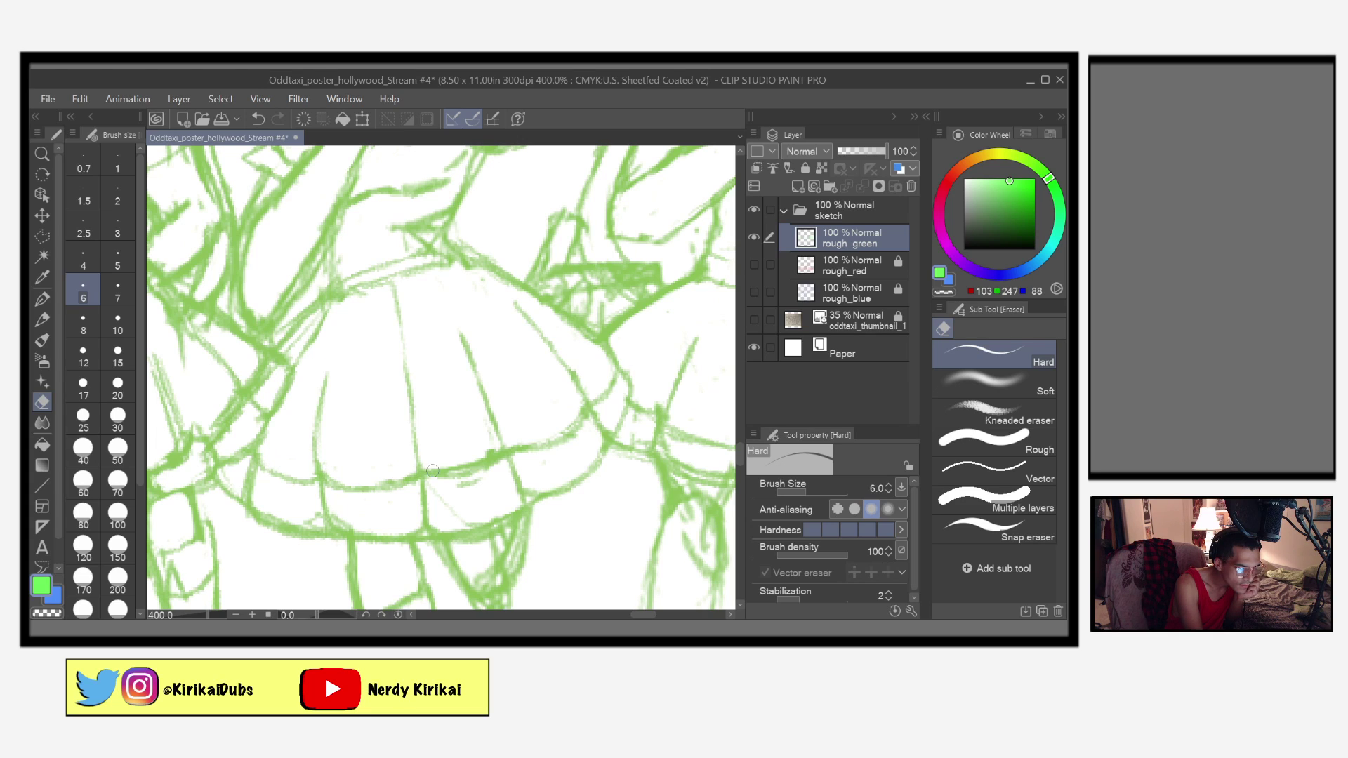
pyautogui.moveTo(393, 288); pyautogui.dragTo(402, 339)
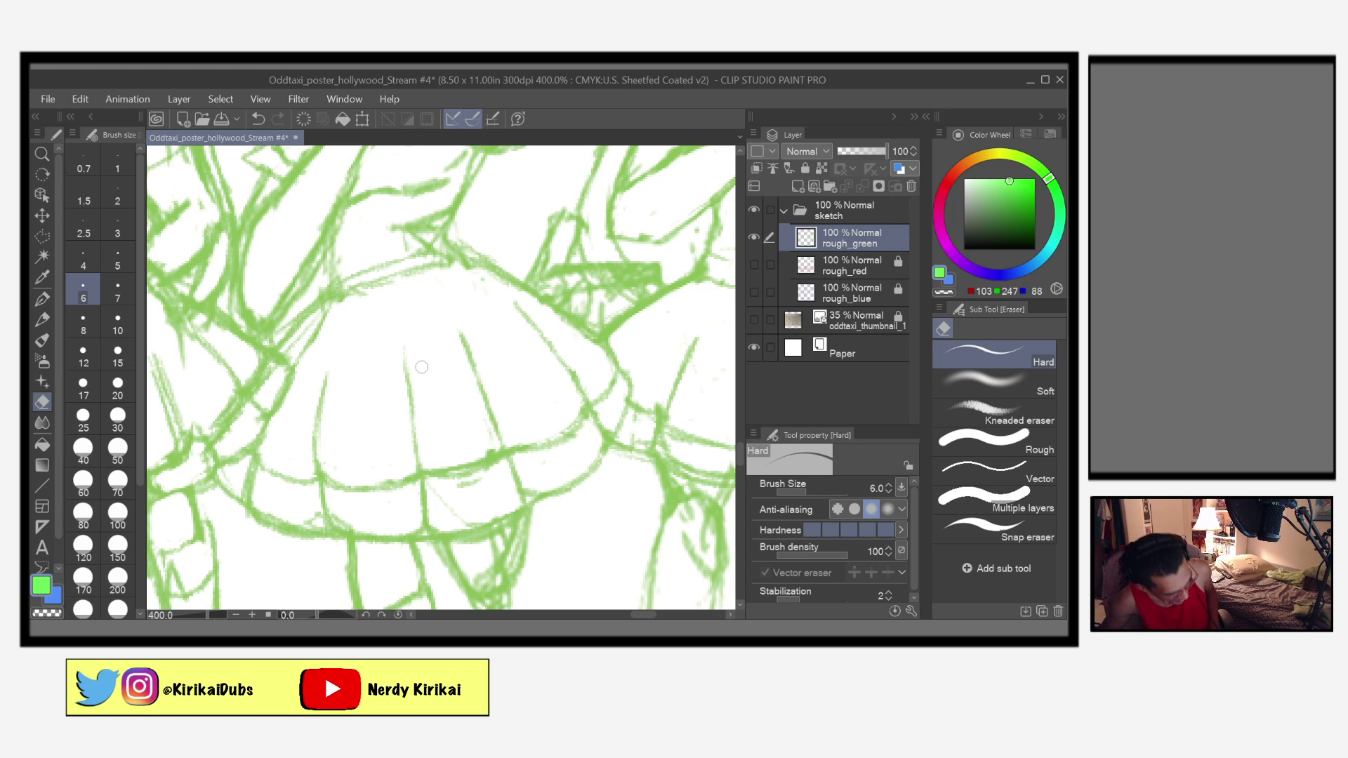
pyautogui.hotkey('ctrl', 's')
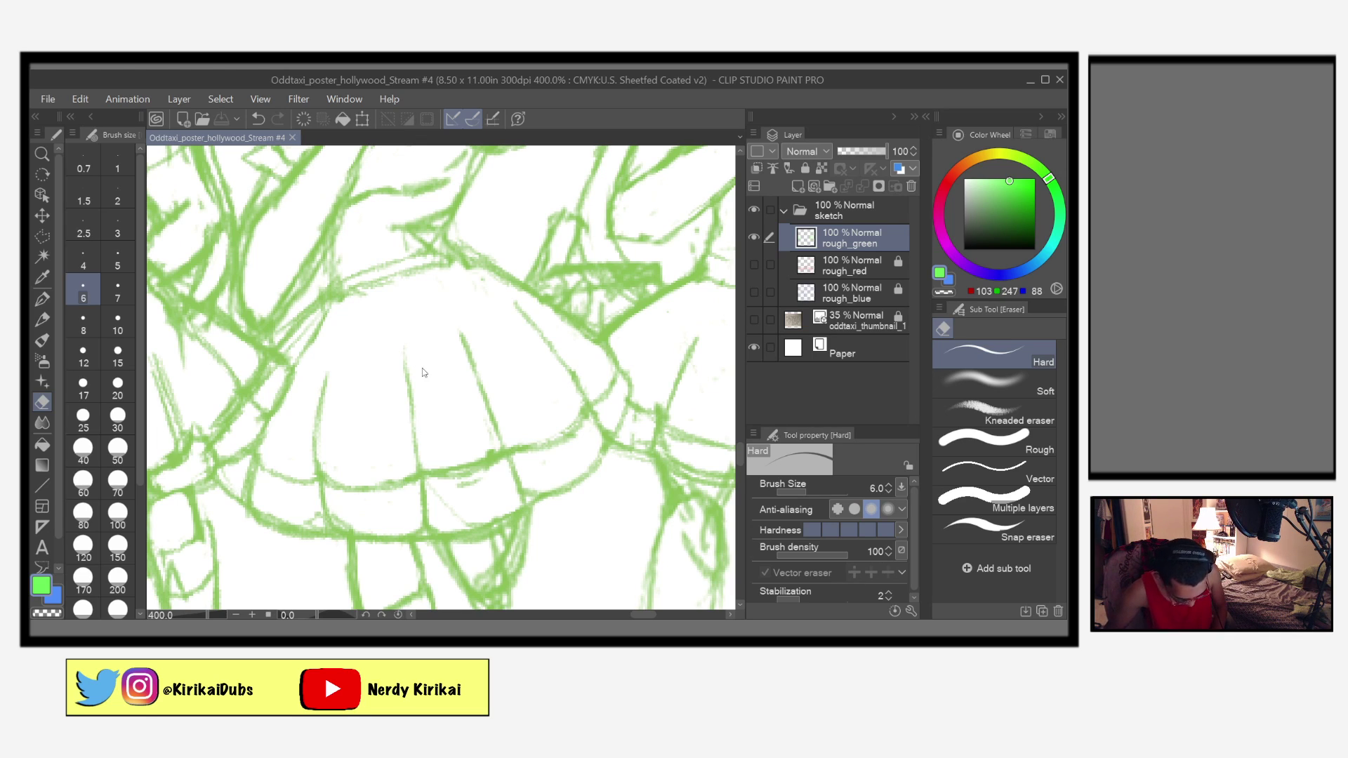
# Step: Flip the canvas view horizontally and examine the three girls' poses and skirts in the mirrored sketch
pyautogui.scroll(-4, 423, 368)
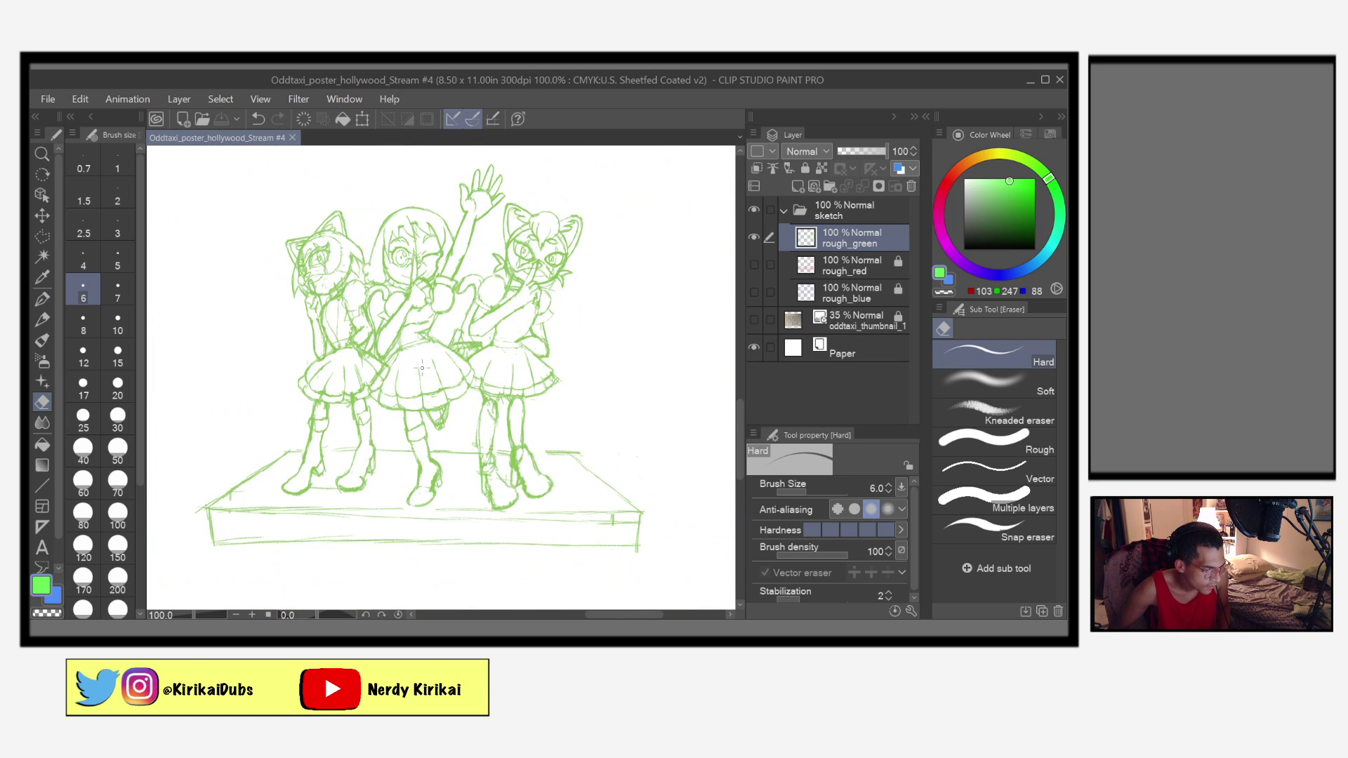
pyautogui.press('h')
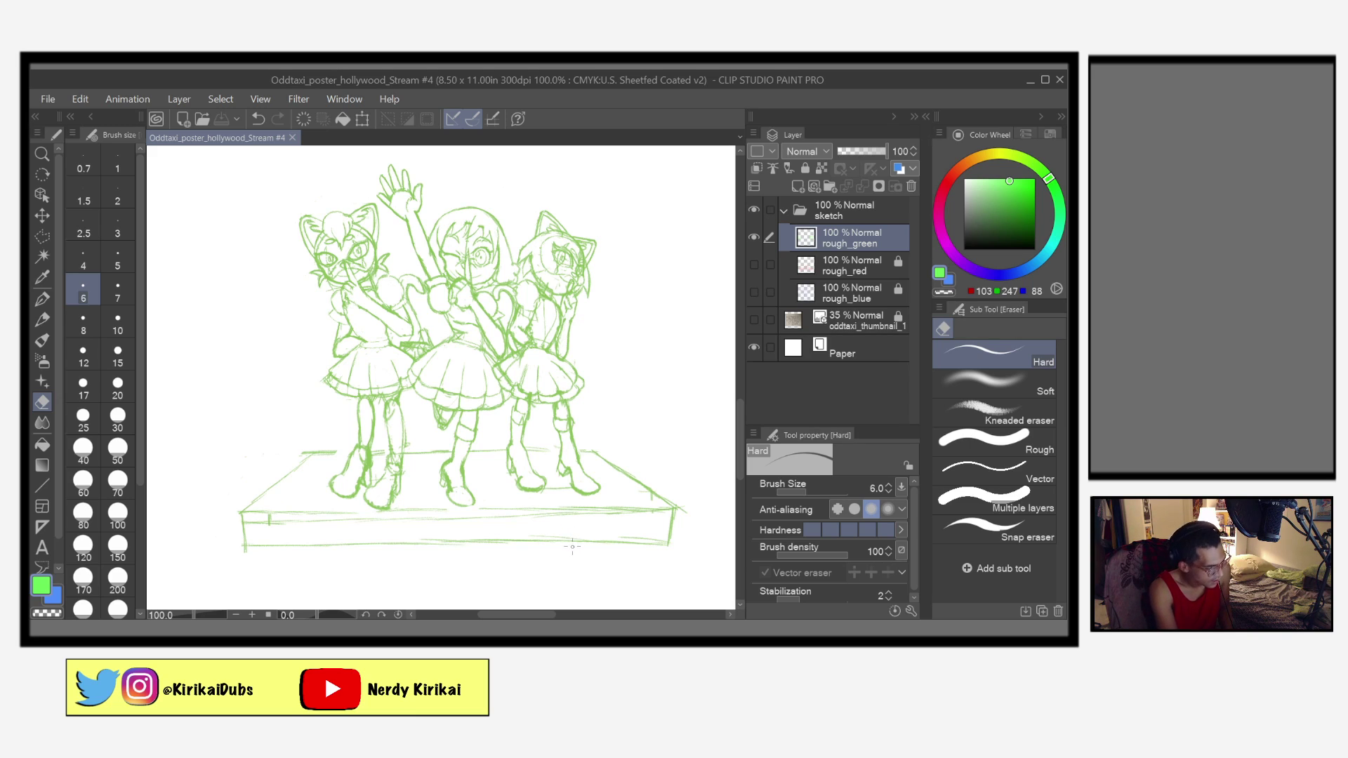
pyautogui.press('h')
pyautogui.press('h')
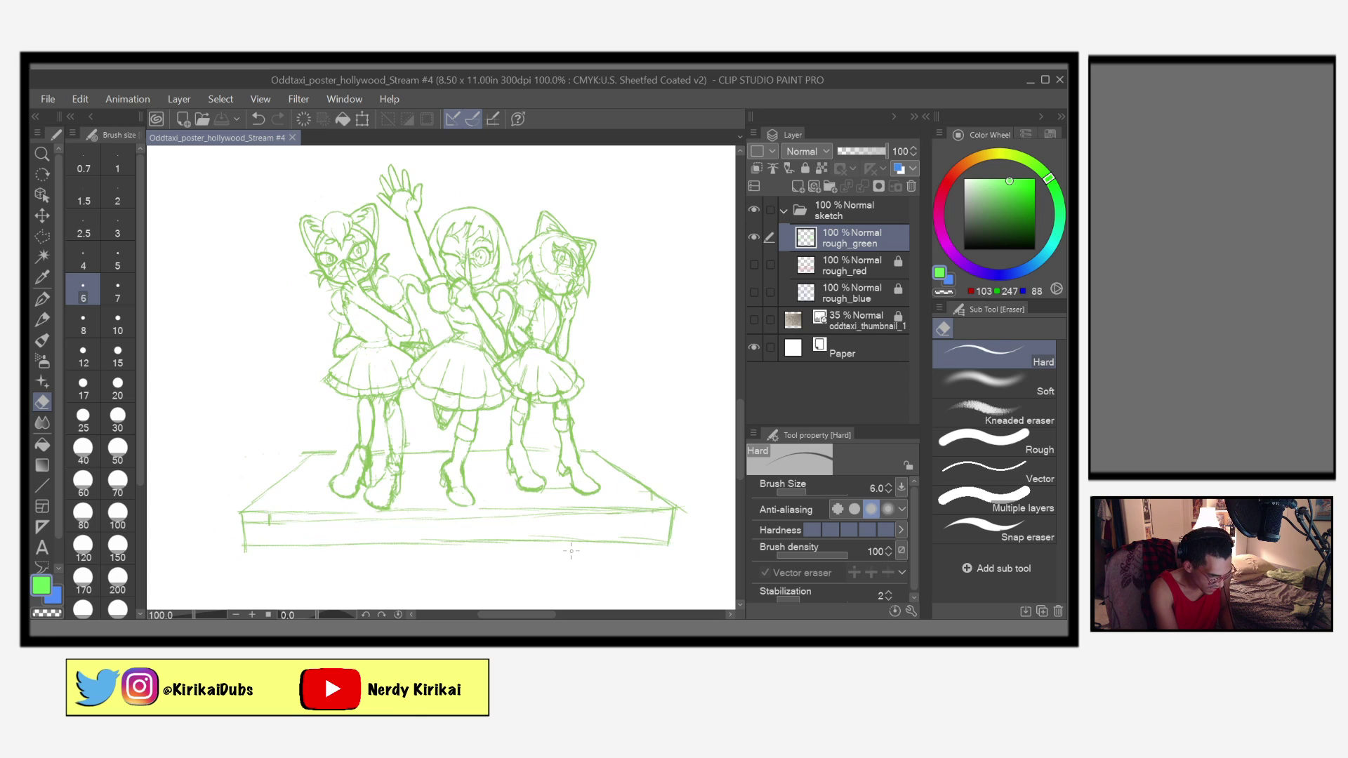
pyautogui.scroll(3, 565, 565)
pyautogui.moveTo(563, 563); pyautogui.dragTo(546, 590)
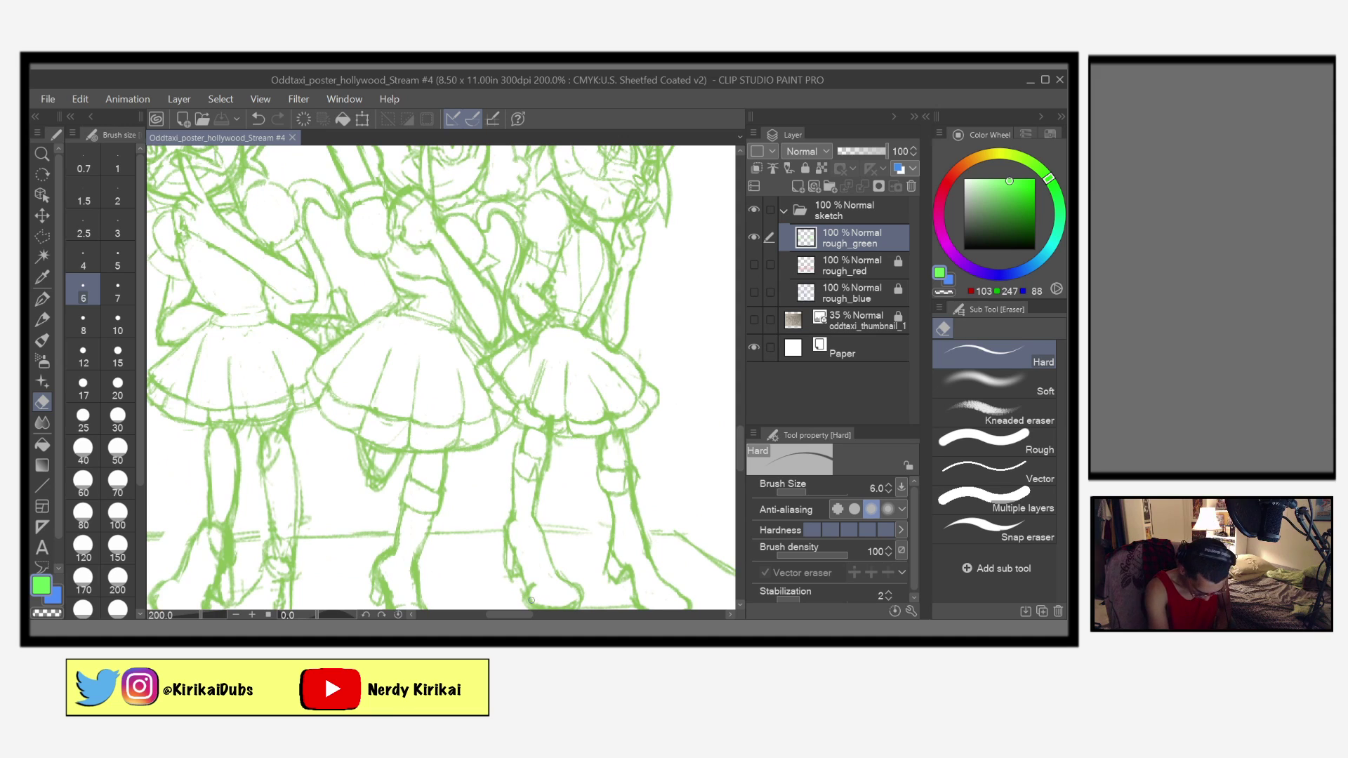
# Step: Redraw the middle skirt's left and central pleats with the Mechanical pencil at size 5, and touch up the hem line between the pleats
pyautogui.scroll(3, 532, 599)
pyautogui.moveTo(485, 469); pyautogui.dragTo(480, 524)
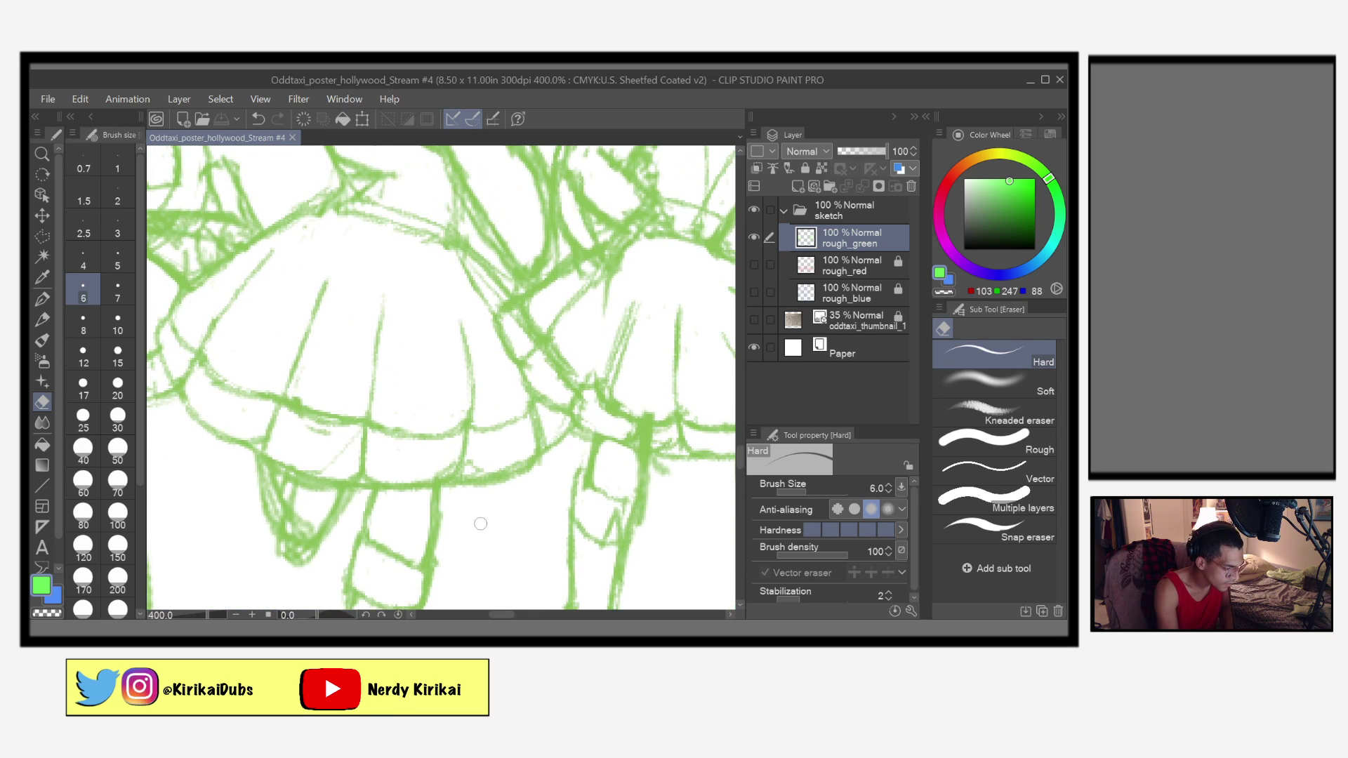
pyautogui.press('p')
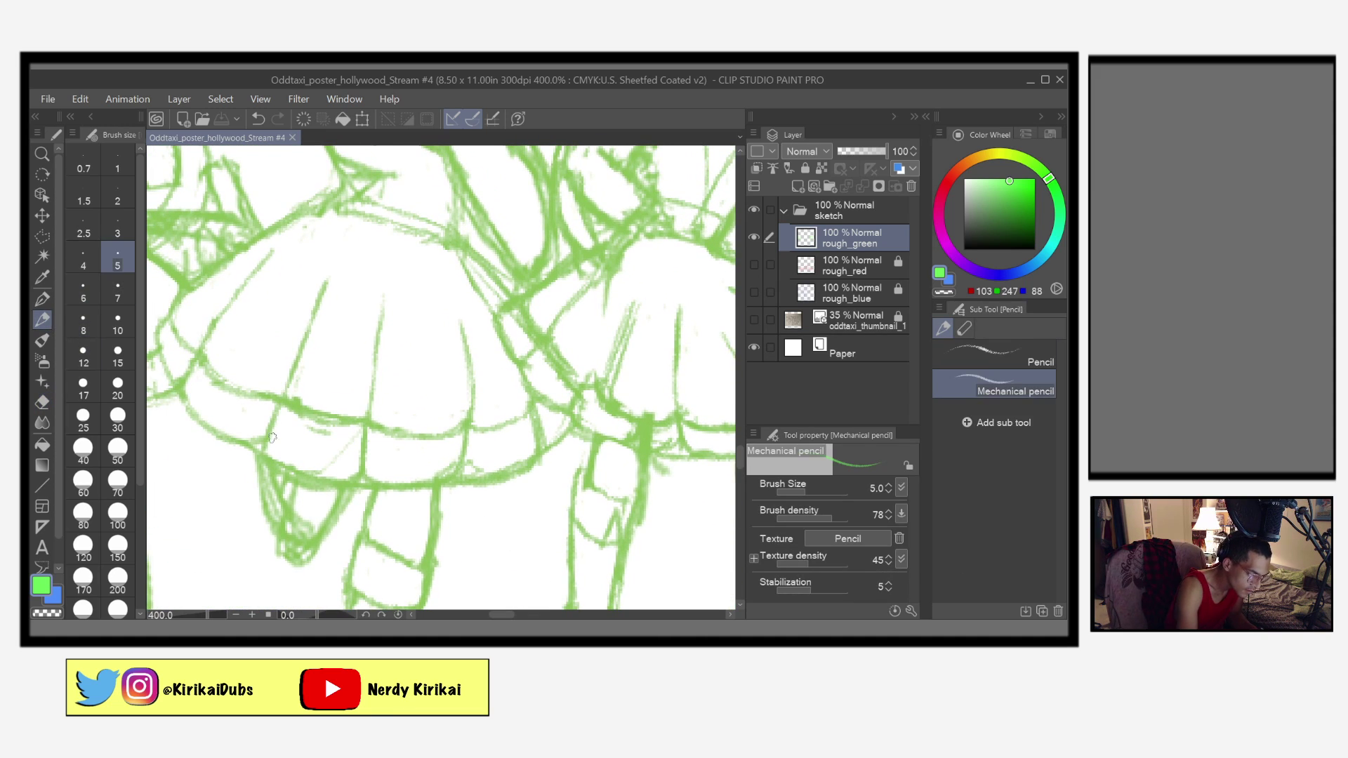
pyautogui.moveTo(338, 291)
pyautogui.mouseDown()
pyautogui.moveTo(309, 339)
pyautogui.moveTo(339, 287)
pyautogui.moveTo(289, 395)
pyautogui.mouseUp()
pyautogui.moveTo(219, 316); pyautogui.dragTo(280, 255)
pyautogui.moveTo(239, 296); pyautogui.dragTo(293, 248)
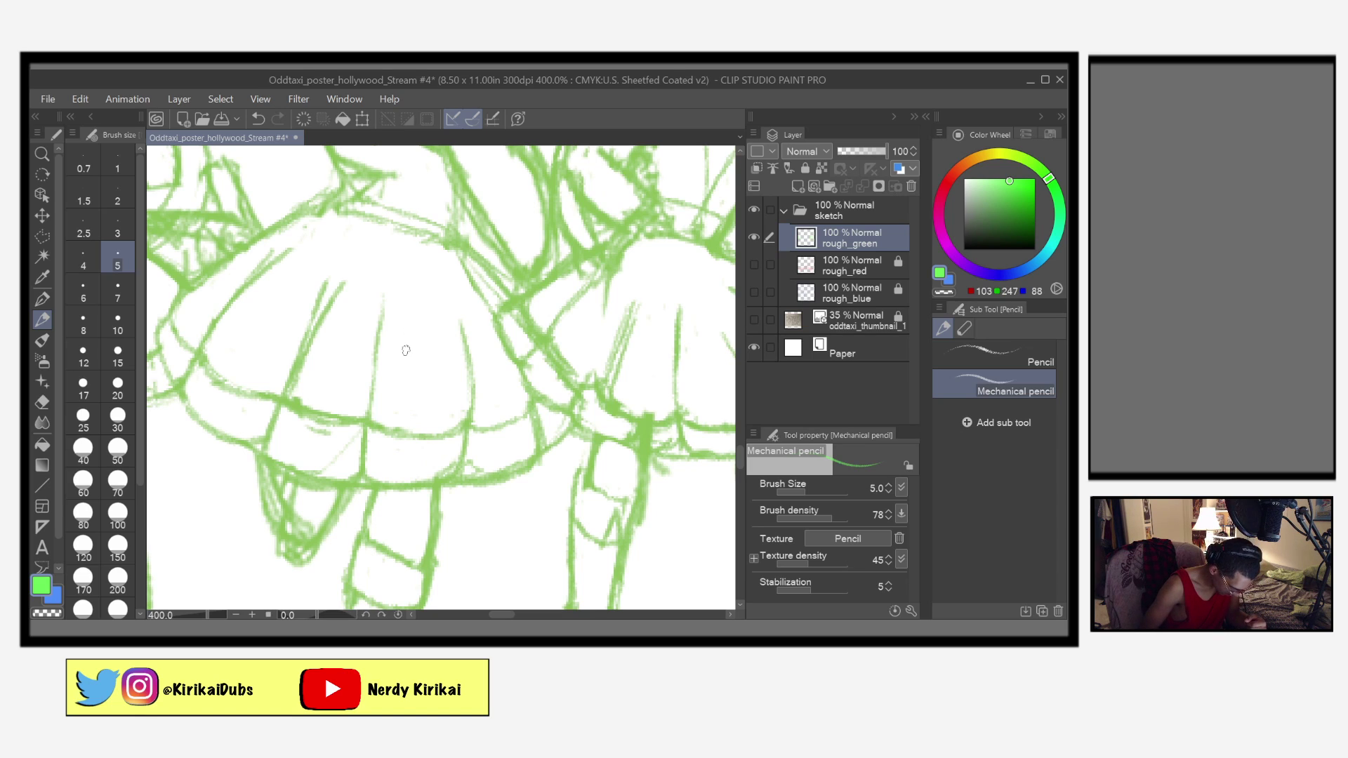
pyautogui.hotkey('ctrl', 'z')
pyautogui.hotkey('ctrl', 'z')
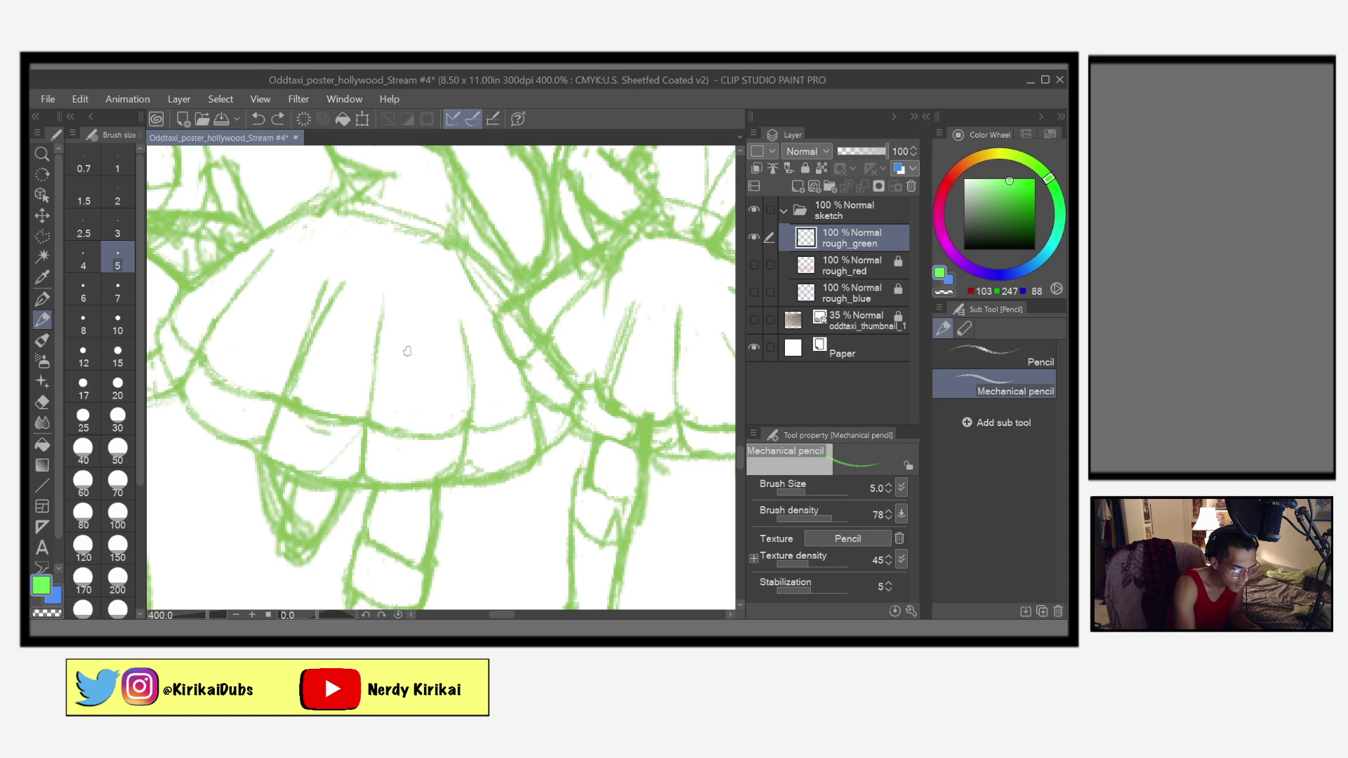
pyautogui.moveTo(383, 295); pyautogui.dragTo(357, 485)
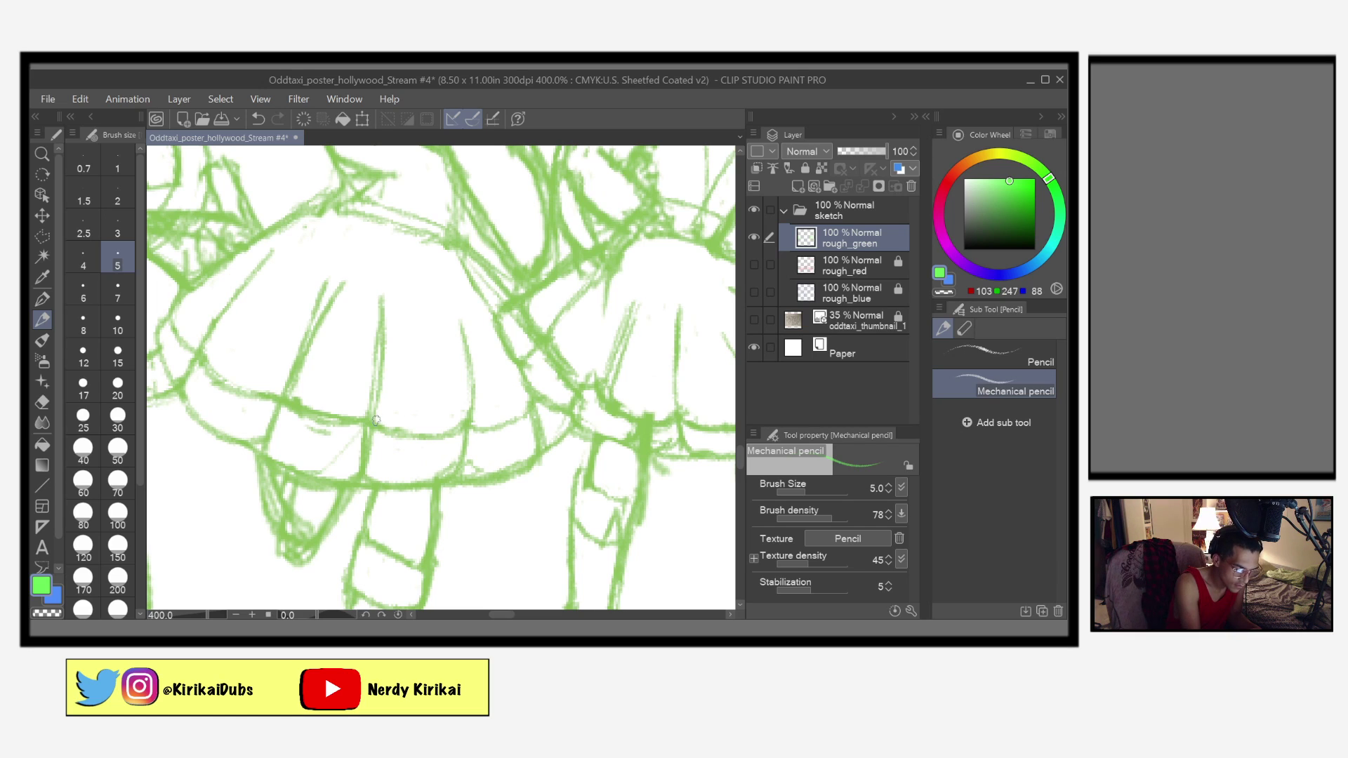
pyautogui.moveTo(403, 436); pyautogui.dragTo(471, 420)
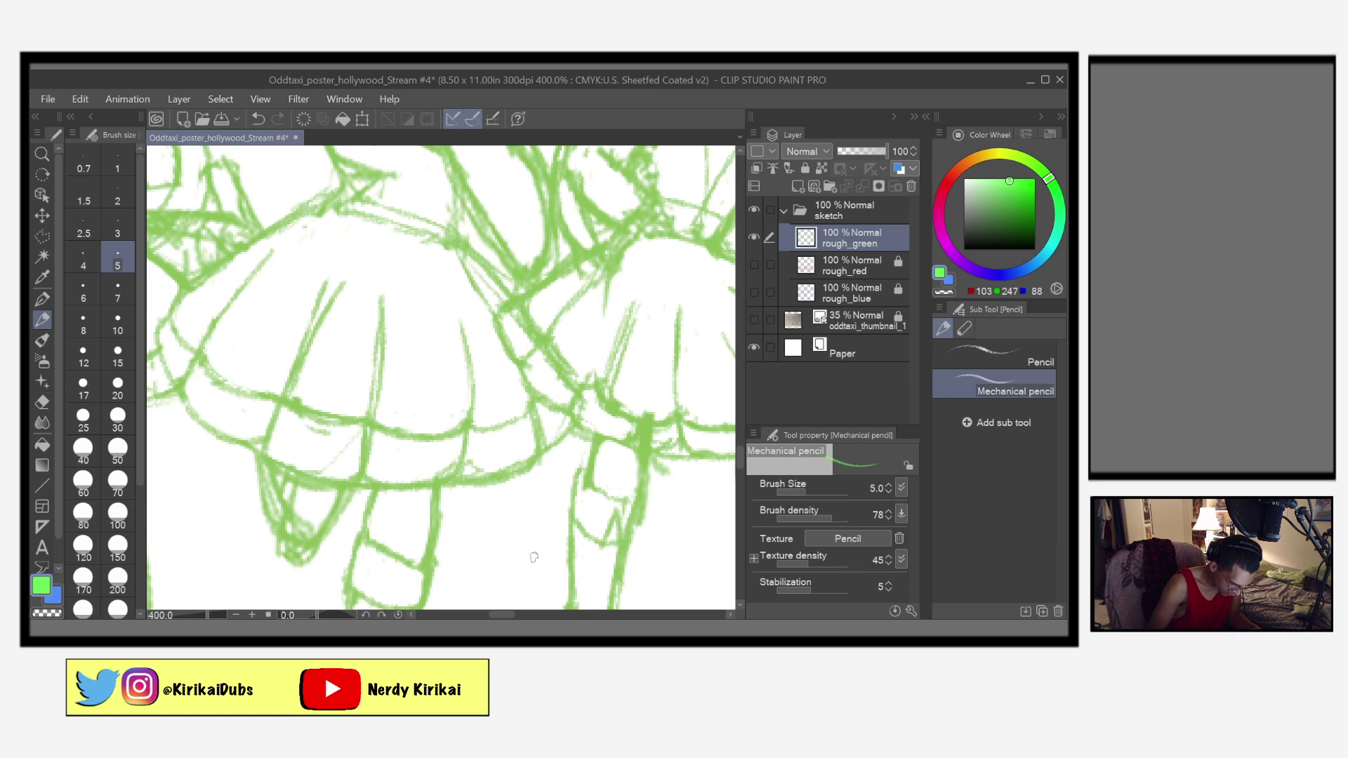
# Step: Erase stray lines along the middle skirt's lower band and inside the bent leg below it with the Hard eraser, and reselect the Mechanical pencil
pyautogui.press('e')
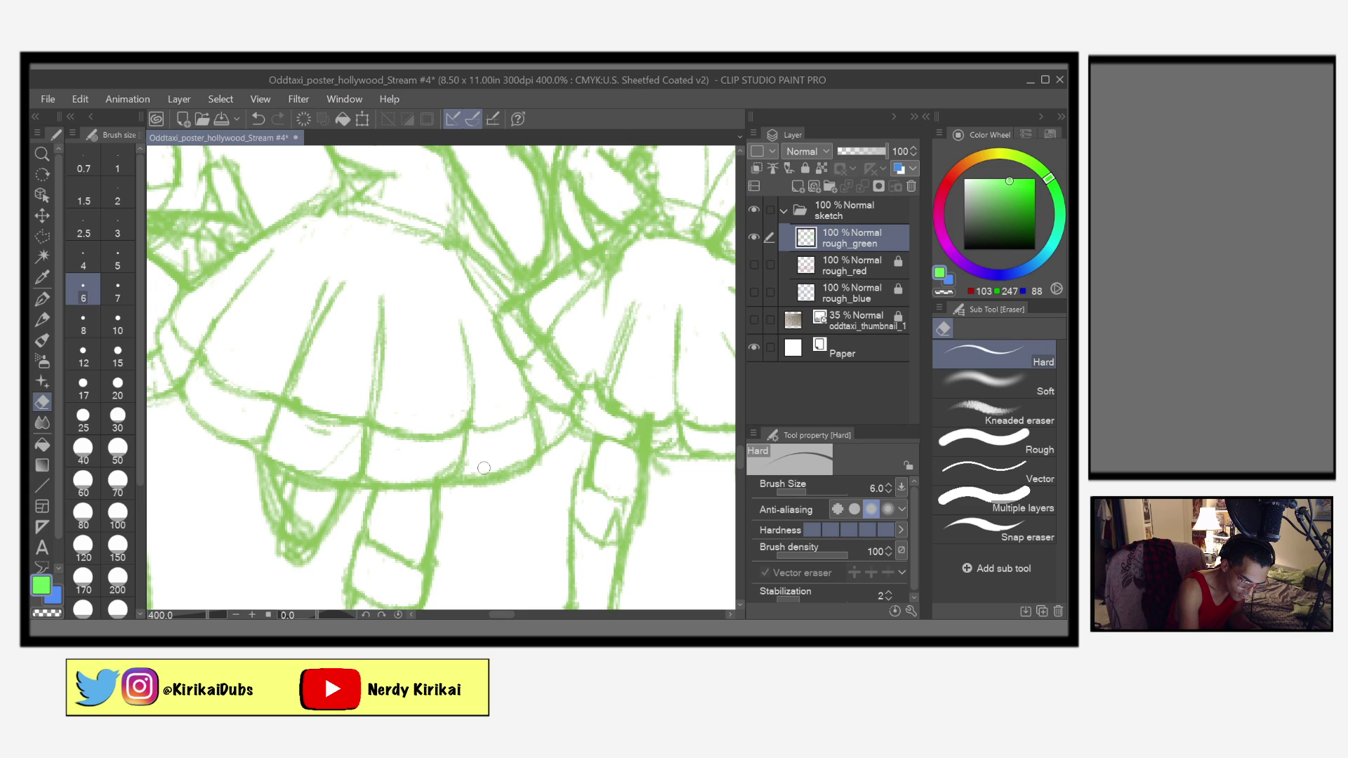
pyautogui.moveTo(490, 469)
pyautogui.mouseDown()
pyautogui.moveTo(532, 453)
pyautogui.moveTo(472, 475)
pyautogui.moveTo(536, 452)
pyautogui.moveTo(440, 468)
pyautogui.moveTo(456, 457)
pyautogui.moveTo(427, 484)
pyautogui.mouseUp()
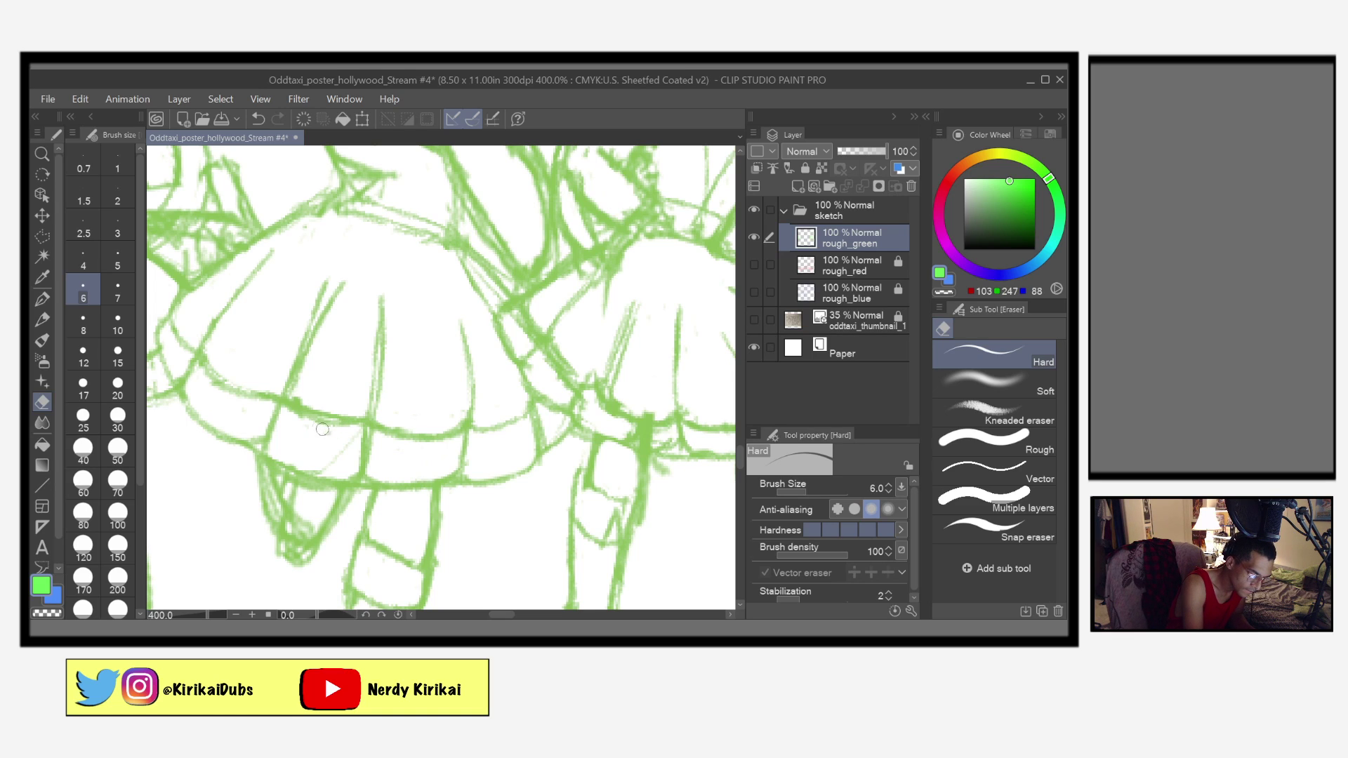
pyautogui.moveTo(345, 440)
pyautogui.mouseDown()
pyautogui.moveTo(306, 471)
pyautogui.moveTo(330, 468)
pyautogui.moveTo(288, 466)
pyautogui.moveTo(348, 479)
pyautogui.moveTo(248, 456)
pyautogui.mouseUp()
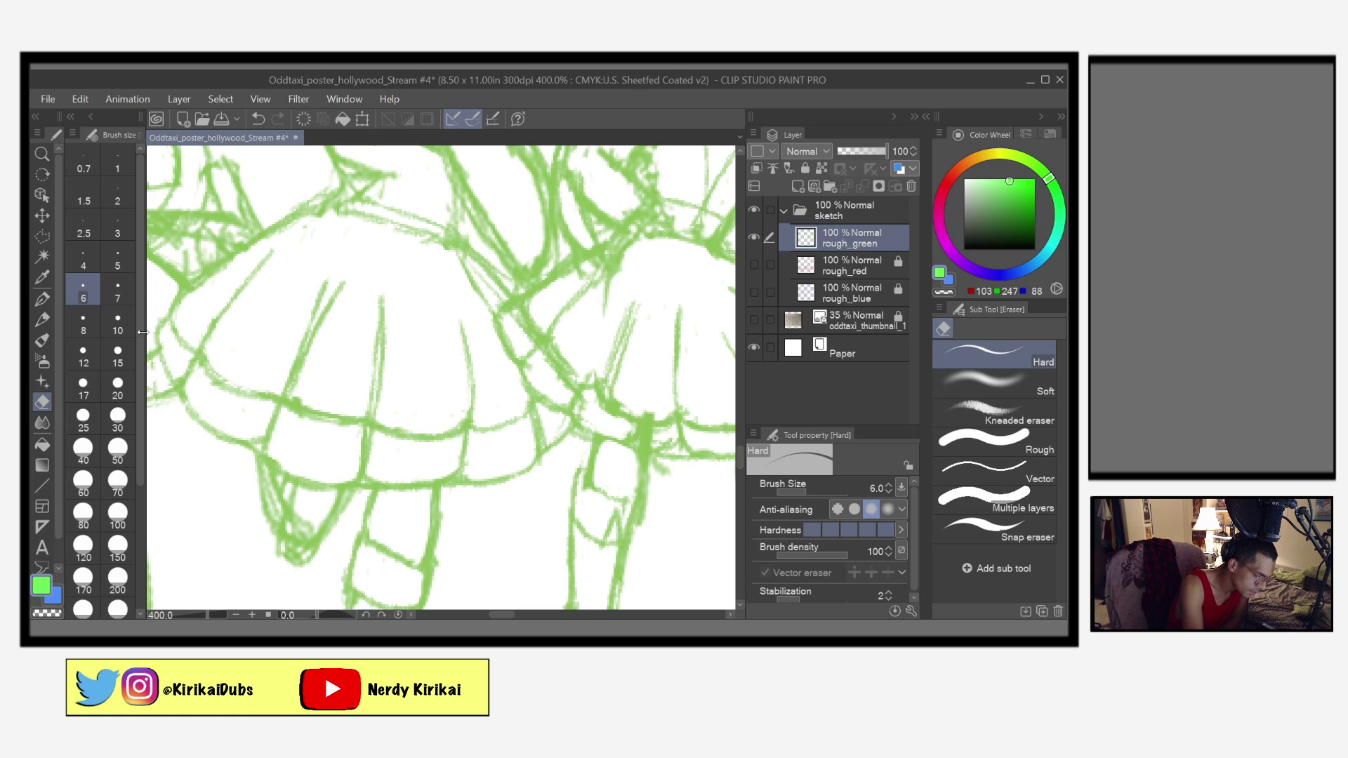
pyautogui.moveTo(297, 489)
pyautogui.mouseDown()
pyautogui.moveTo(286, 544)
pyautogui.moveTo(293, 528)
pyautogui.moveTo(314, 540)
pyautogui.moveTo(299, 551)
pyautogui.moveTo(327, 507)
pyautogui.moveTo(301, 556)
pyautogui.moveTo(267, 479)
pyautogui.moveTo(288, 524)
pyautogui.mouseUp()
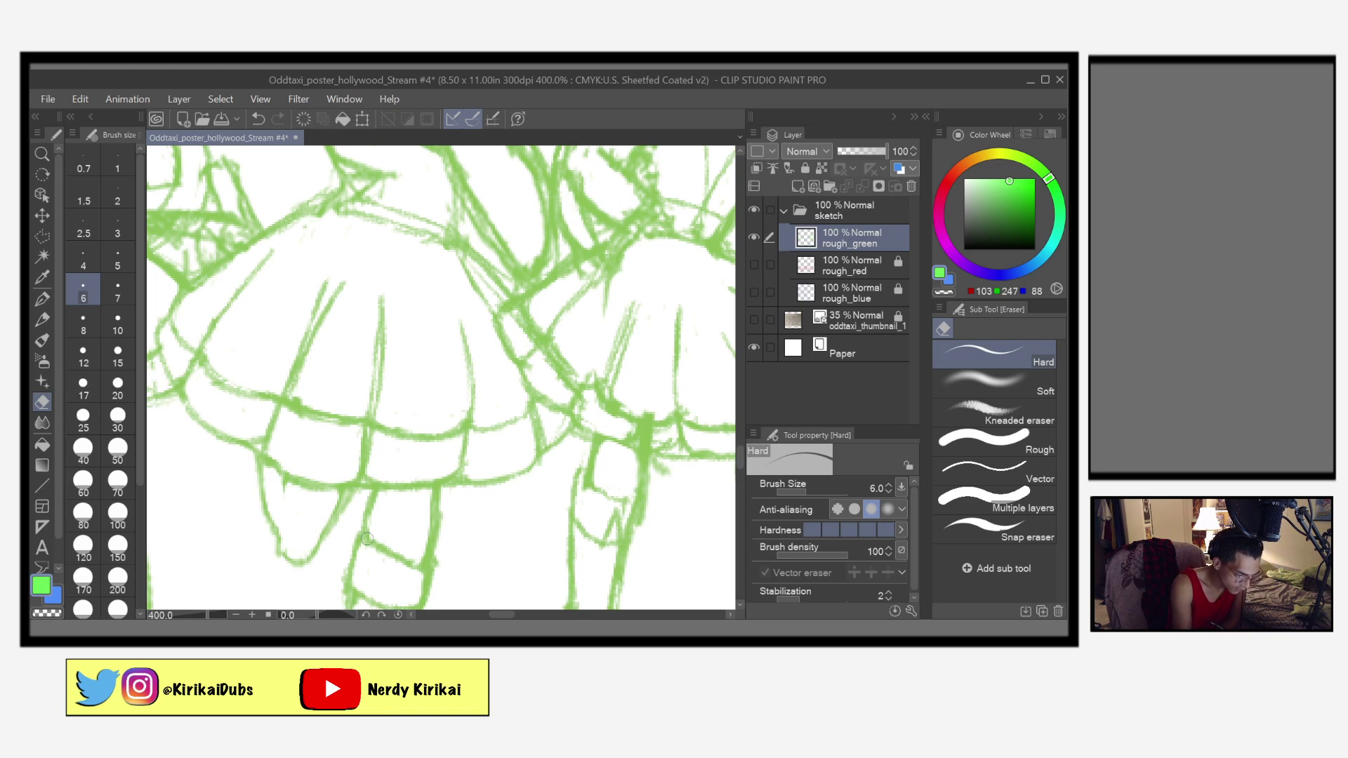
pyautogui.click(43, 321)
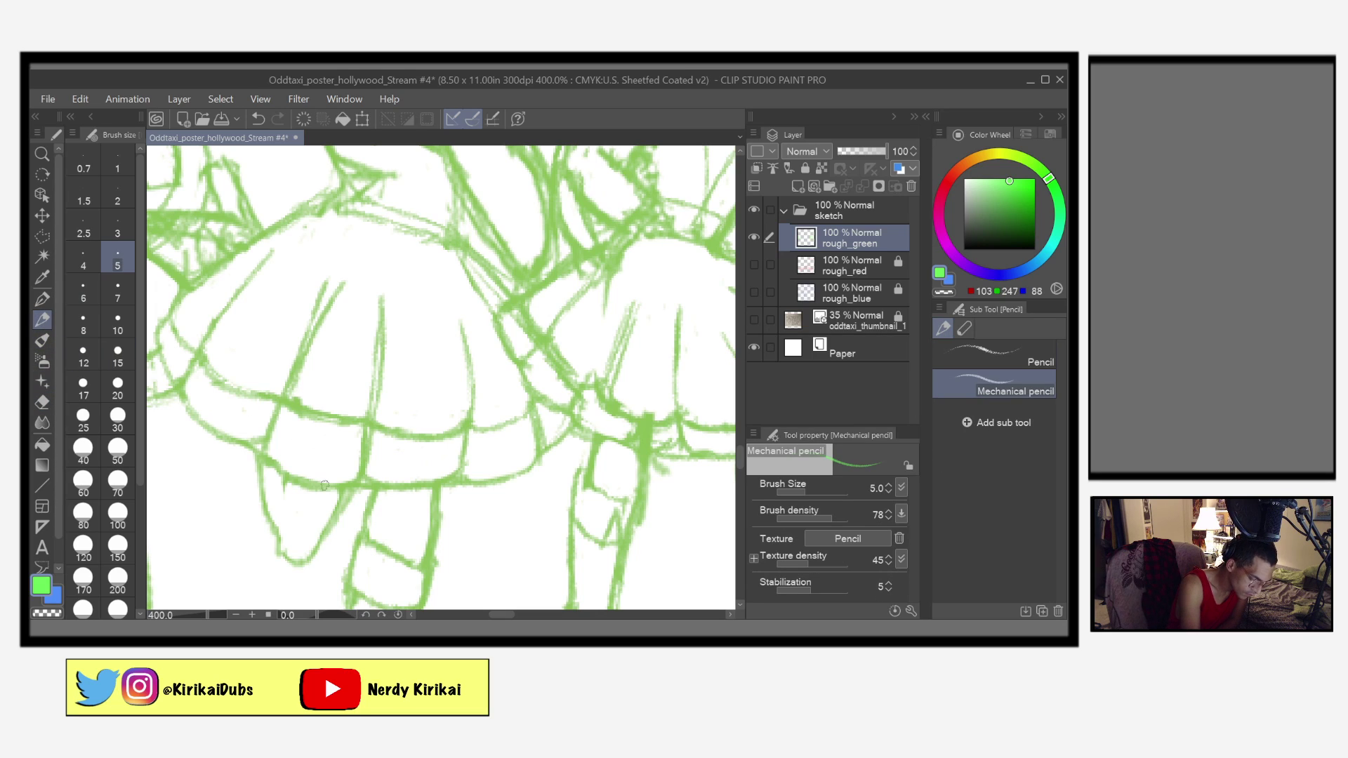
# Step: Sketch a band line across the middle girl's raised leg below the skirt on the rough_green layer
pyautogui.moveTo(281, 529)
pyautogui.mouseDown()
pyautogui.moveTo(258, 467)
pyautogui.moveTo(292, 563)
pyautogui.moveTo(307, 558)
pyautogui.moveTo(347, 481)
pyautogui.mouseUp()
pyautogui.scroll(-4, 375, 511)
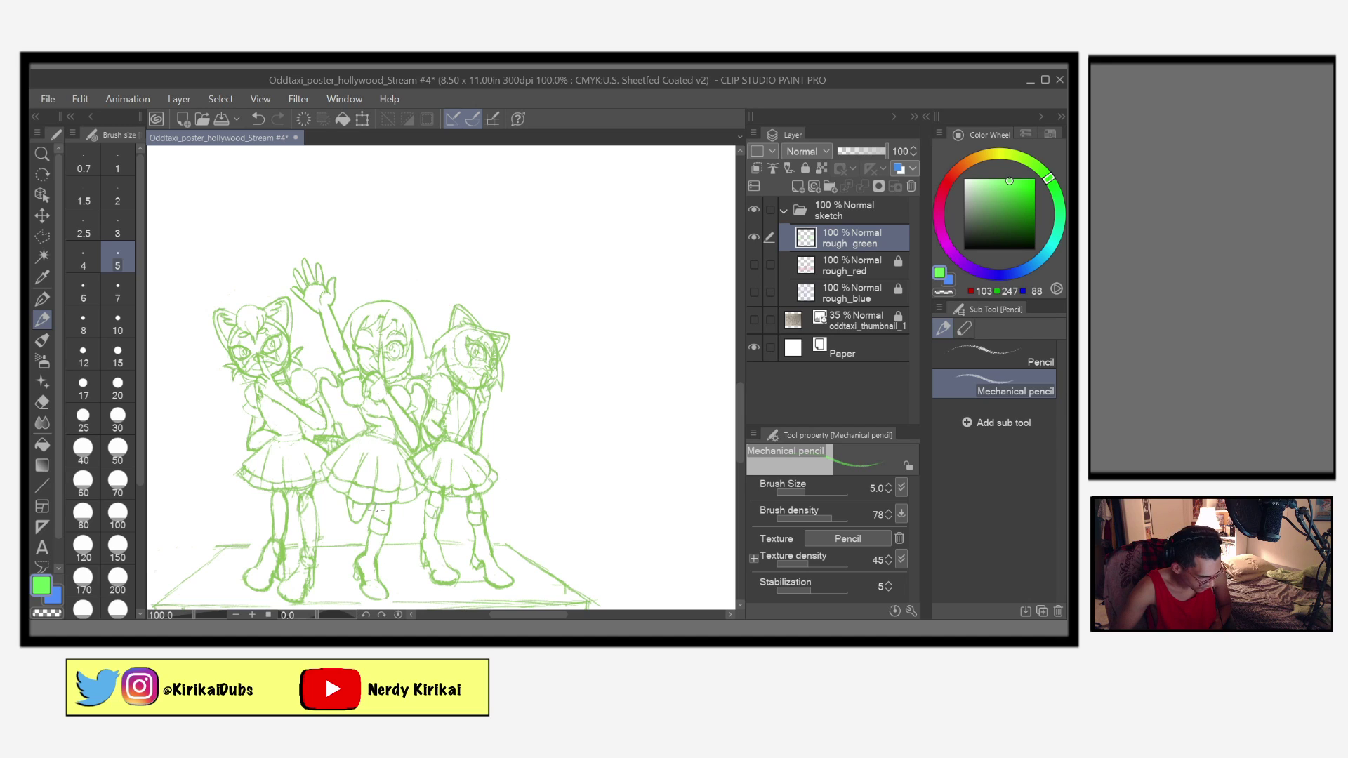
# Step: Flip the canvas view horizontally back and forth to check the three girls' poses and proportions on the stage
pyautogui.press('h')
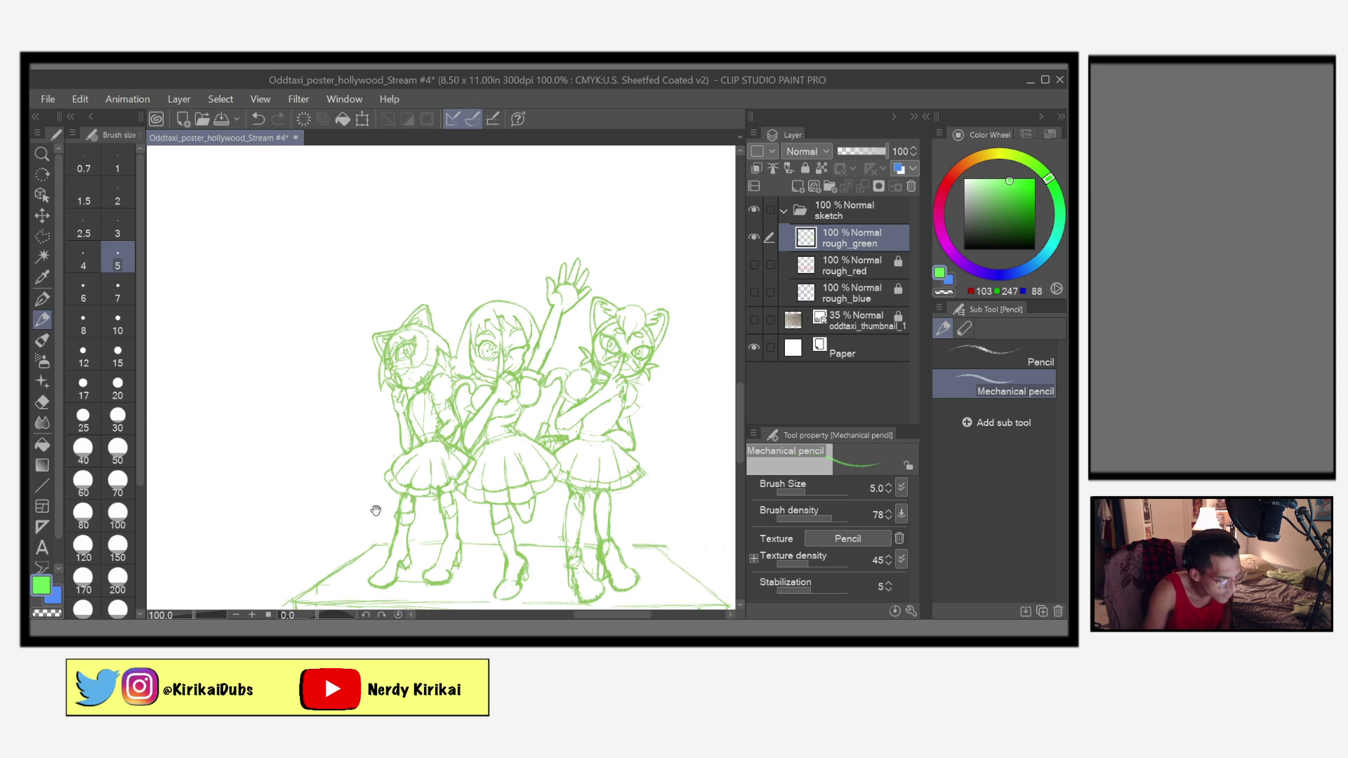
pyautogui.moveTo(613, 505); pyautogui.dragTo(625, 426)
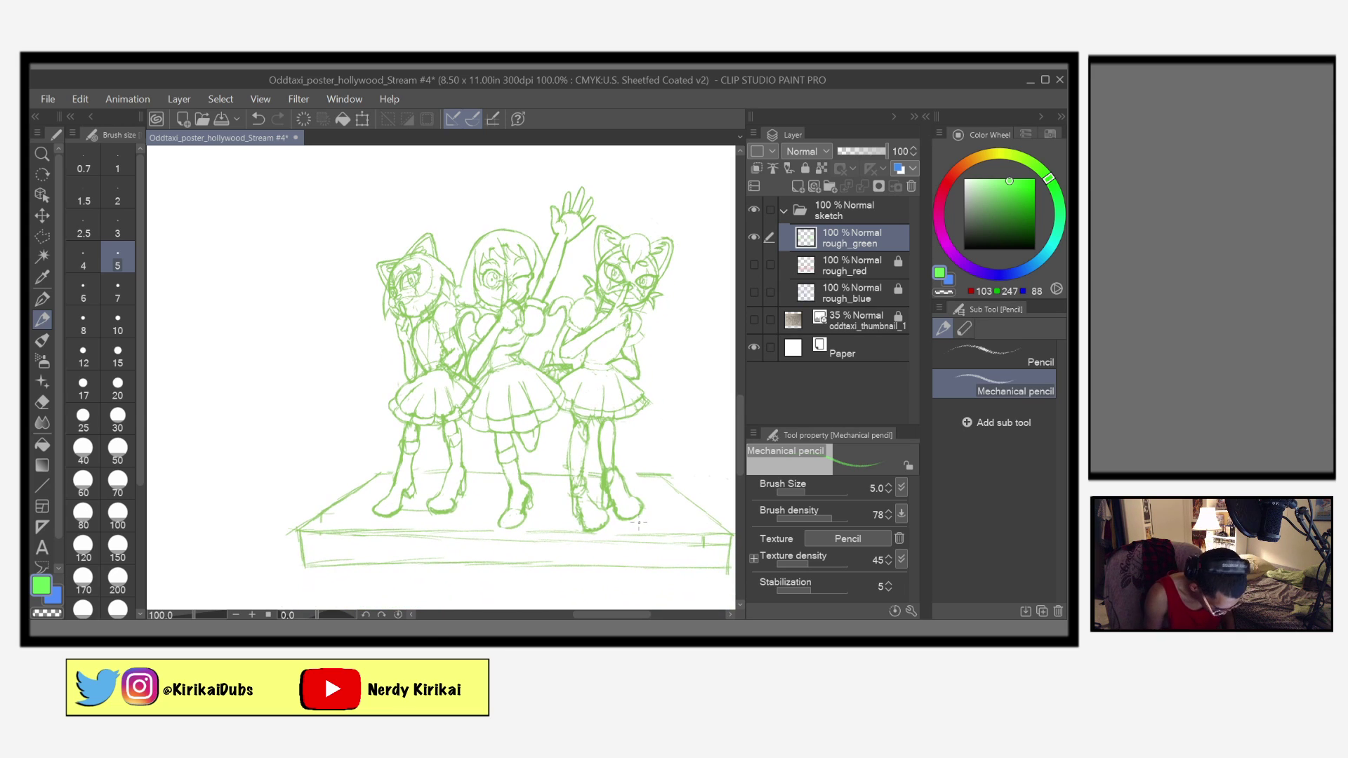
pyautogui.press('h')
pyautogui.press('h')
pyautogui.press('h')
pyautogui.press('h')
pyautogui.press('h')
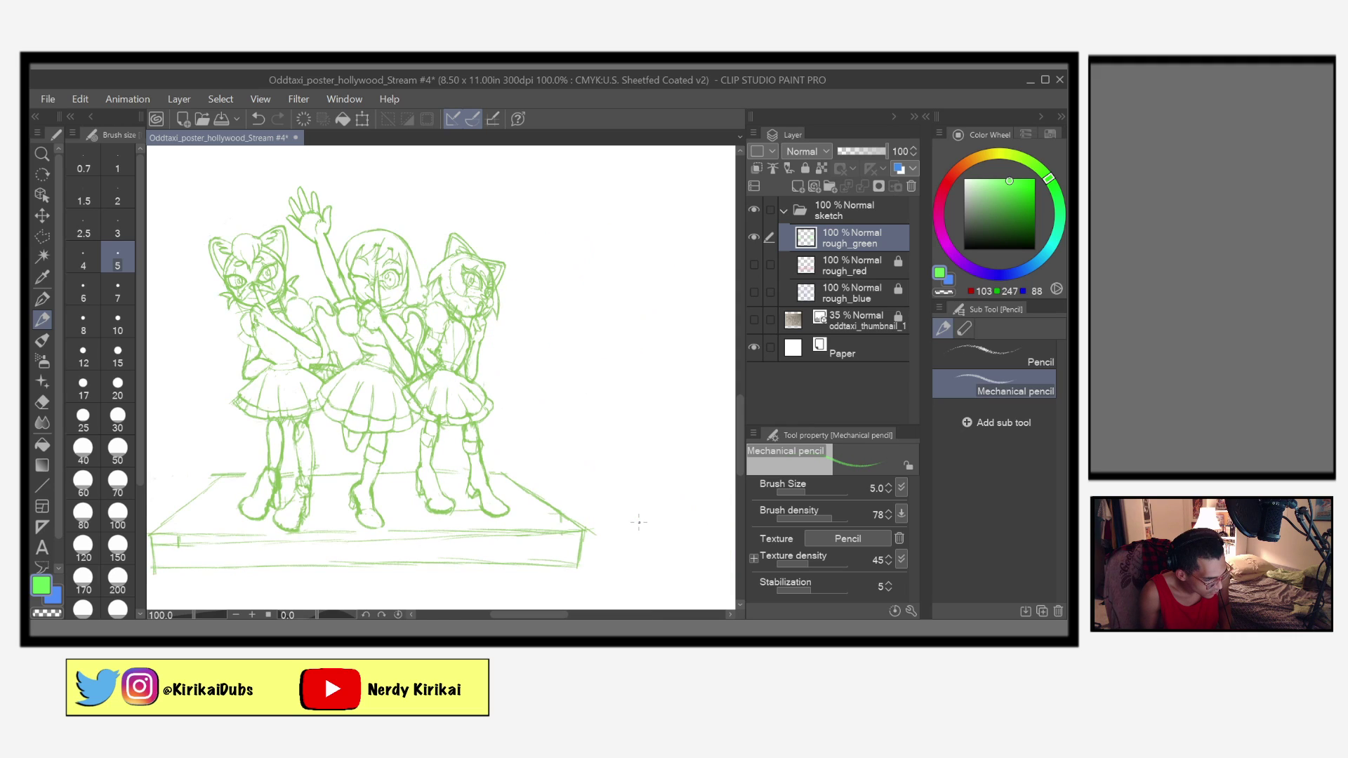
pyautogui.press('h')
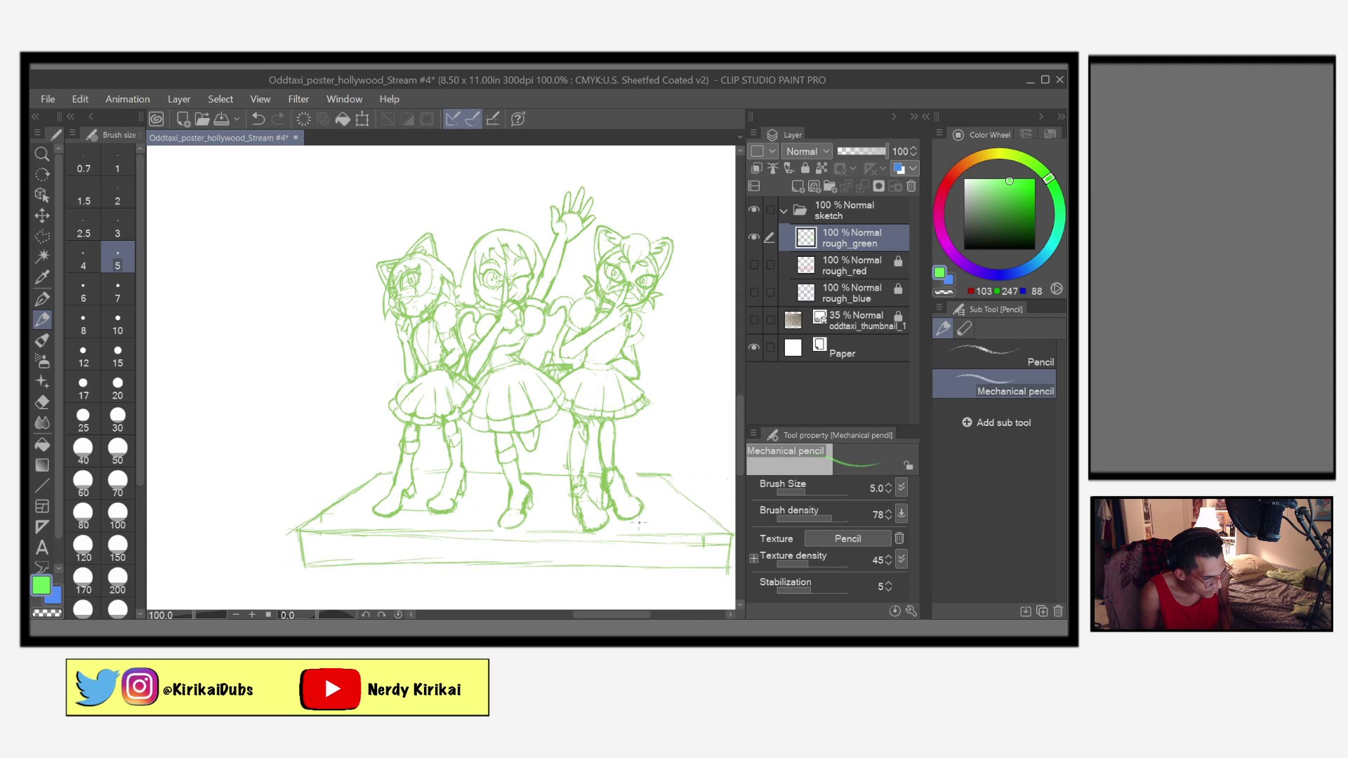
pyautogui.press('h')
pyautogui.press('h')
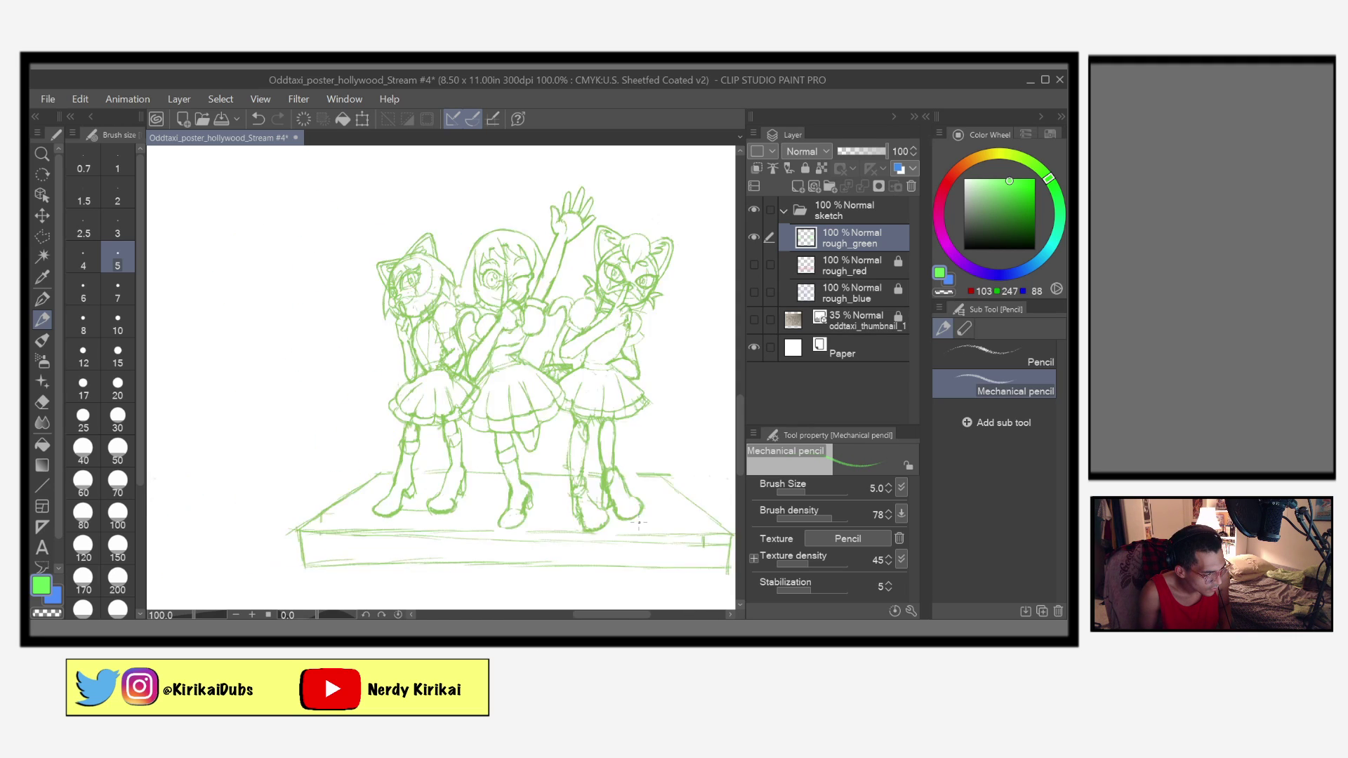
pyautogui.press('h')
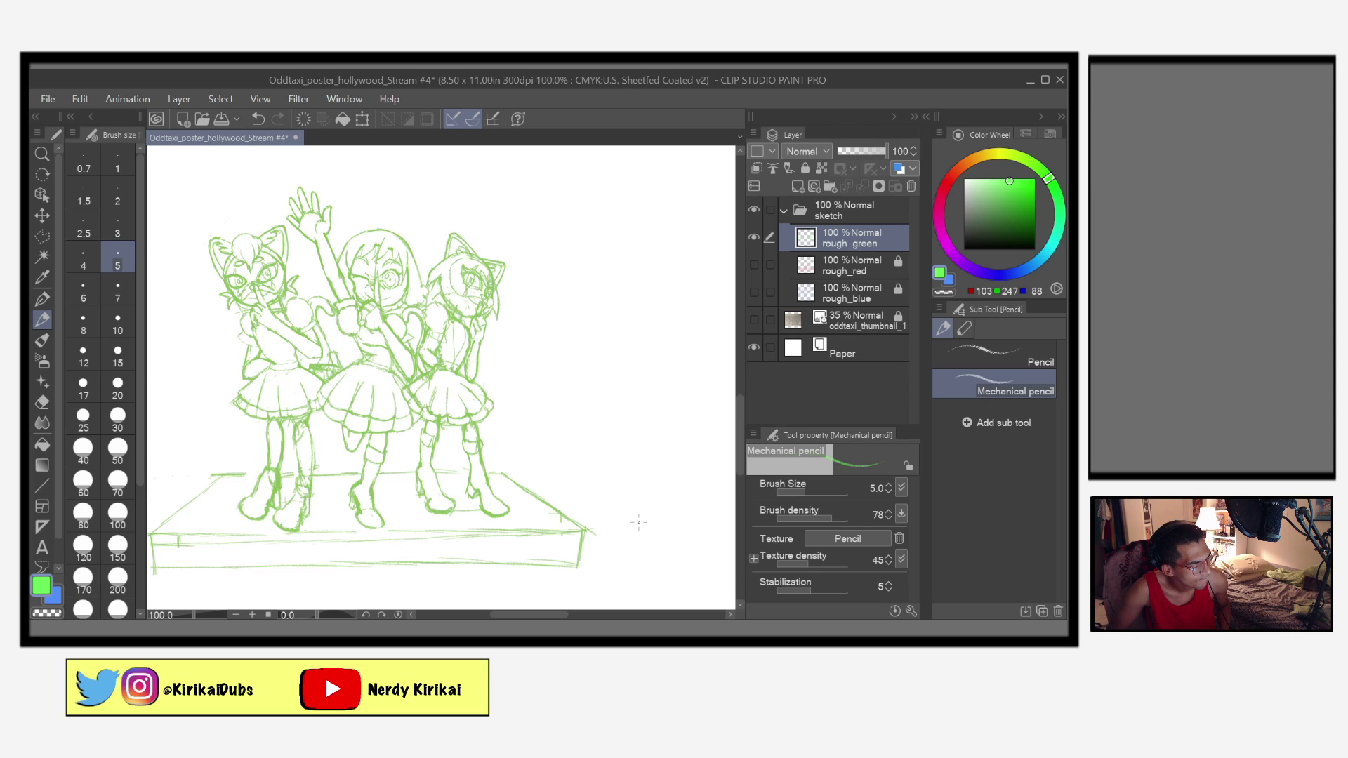
pyautogui.press('h')
pyautogui.press('h')
pyautogui.press('h')
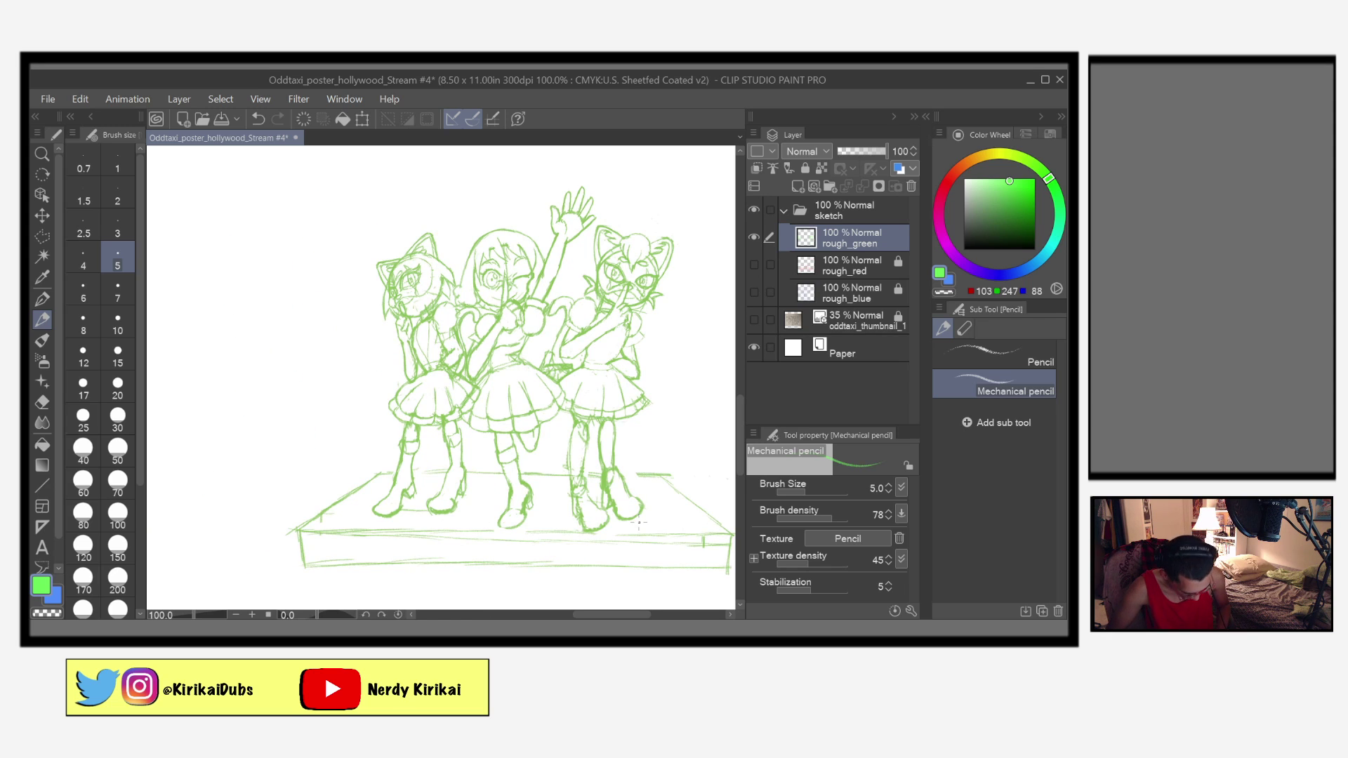
# Step: Erase the stray construction lines on the upper part of the rightmost girl's nearer leg with the Hard eraser at size 8
pyautogui.scroll(1, 639, 523)
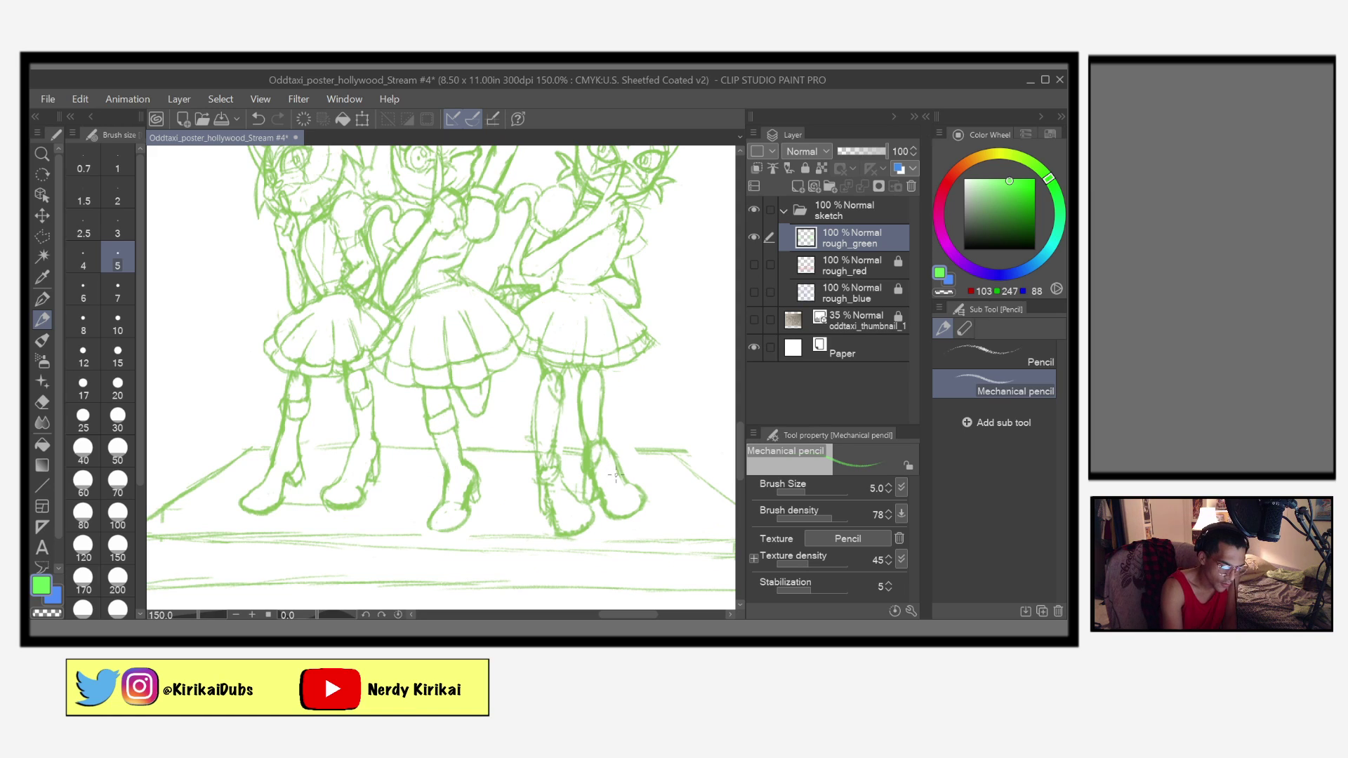
pyautogui.scroll(1, 617, 492)
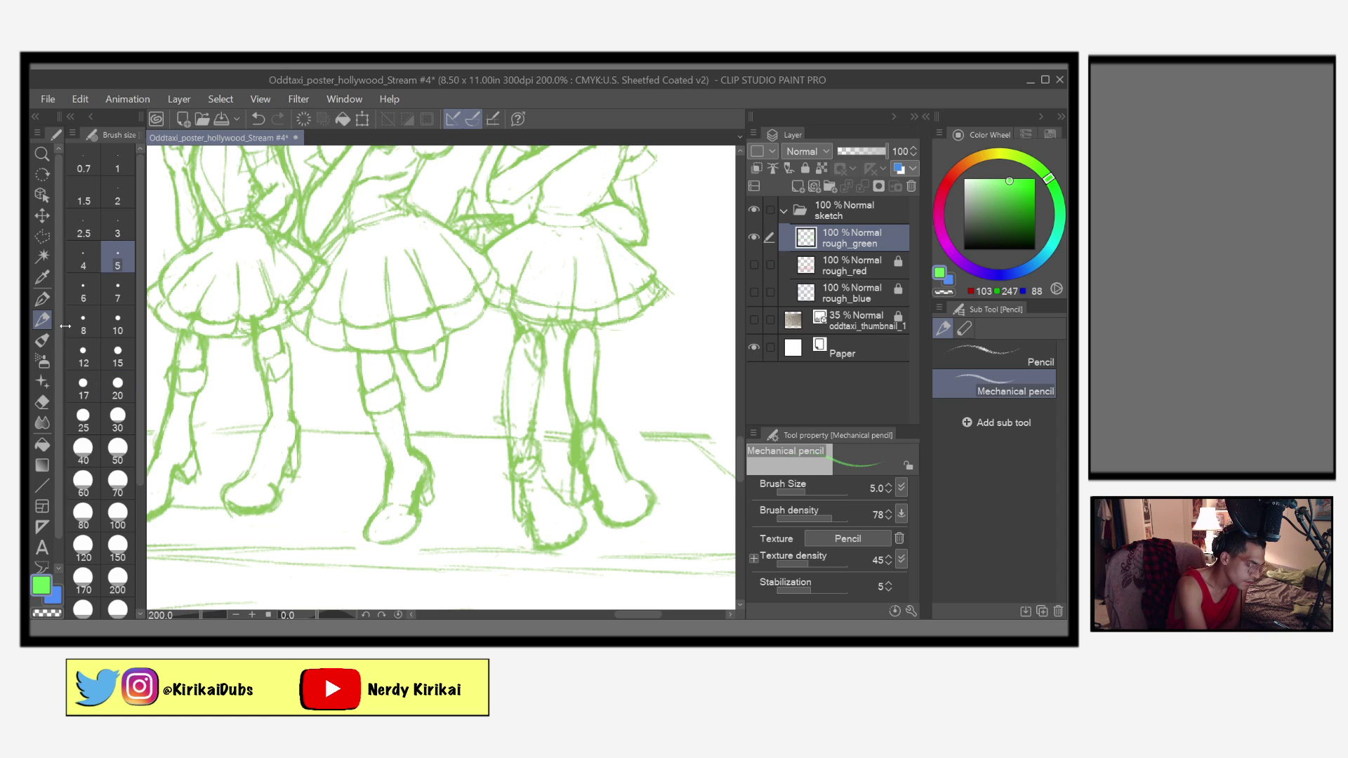
pyautogui.click(43, 402)
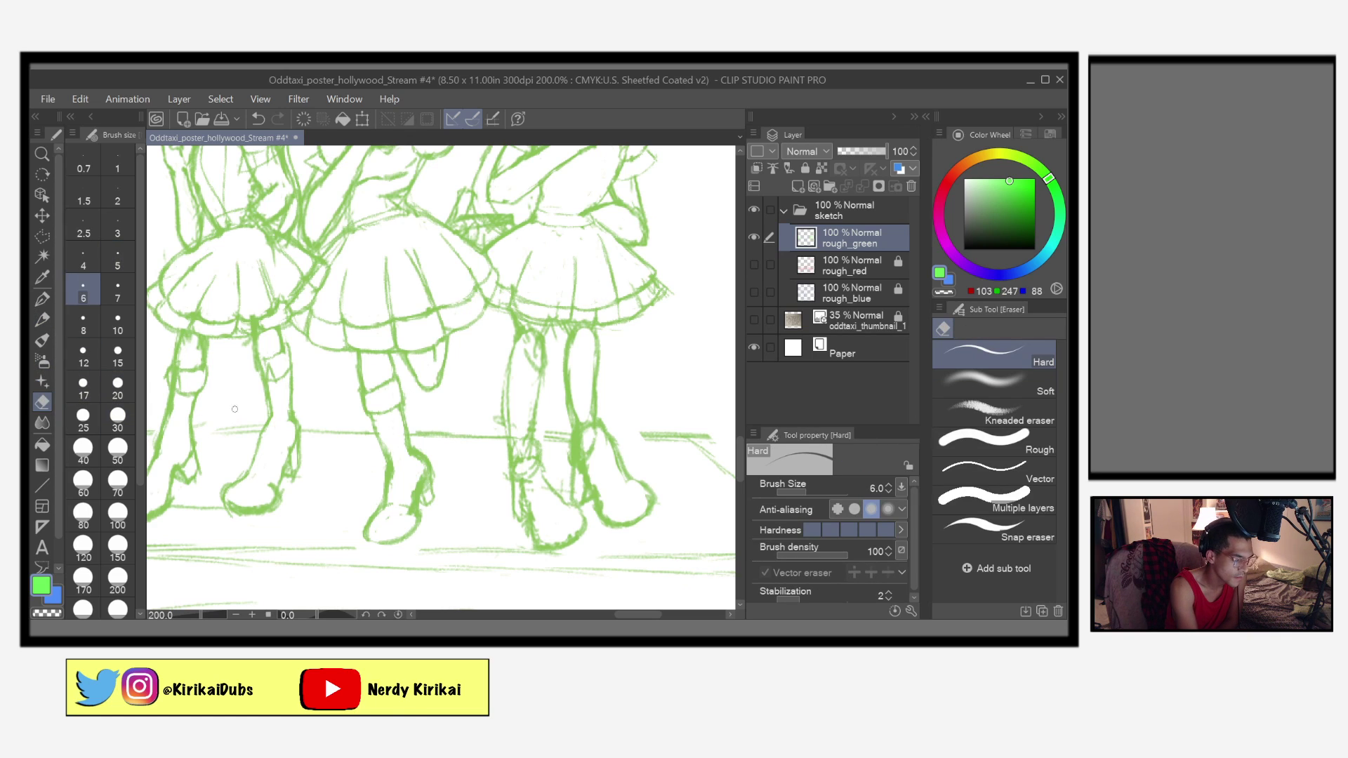
pyautogui.click(83, 324)
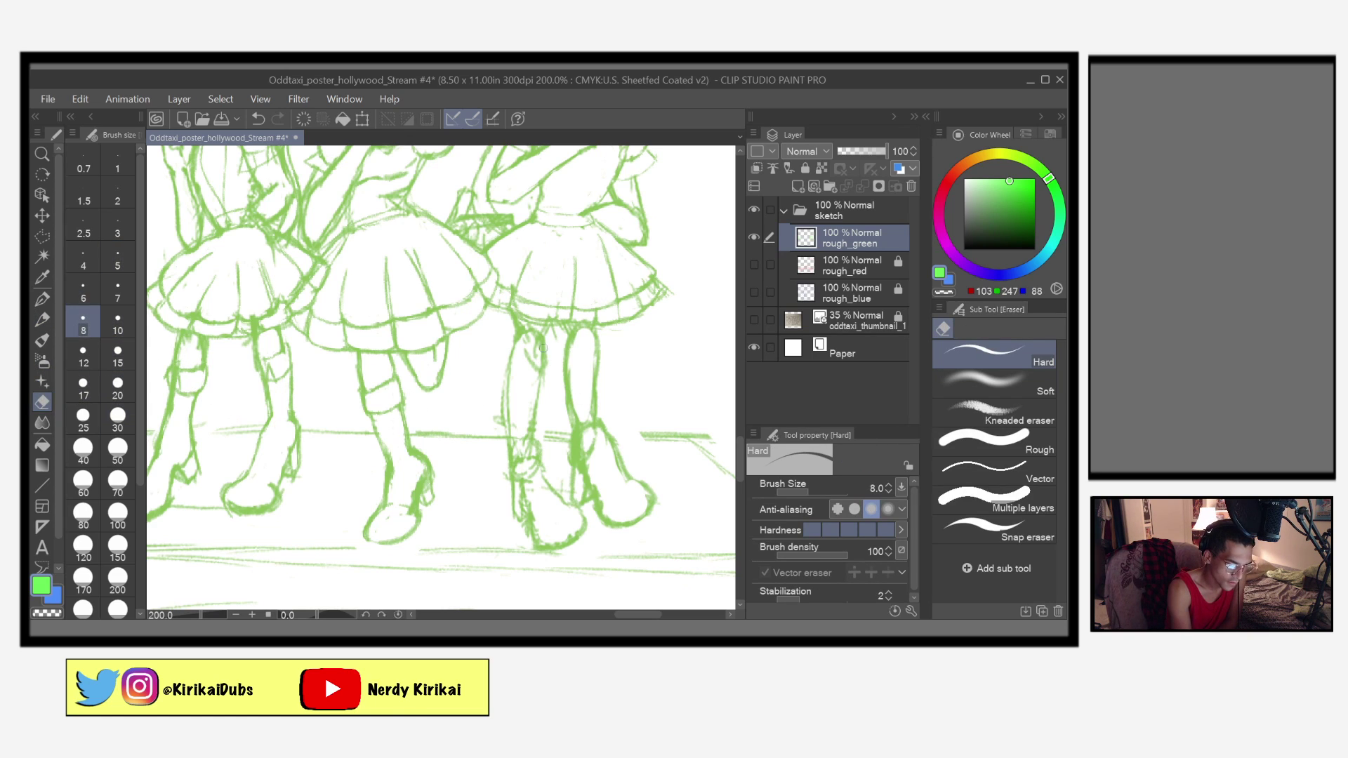
pyautogui.moveTo(529, 330)
pyautogui.mouseDown()
pyautogui.moveTo(524, 423)
pyautogui.moveTo(503, 415)
pyautogui.mouseUp()
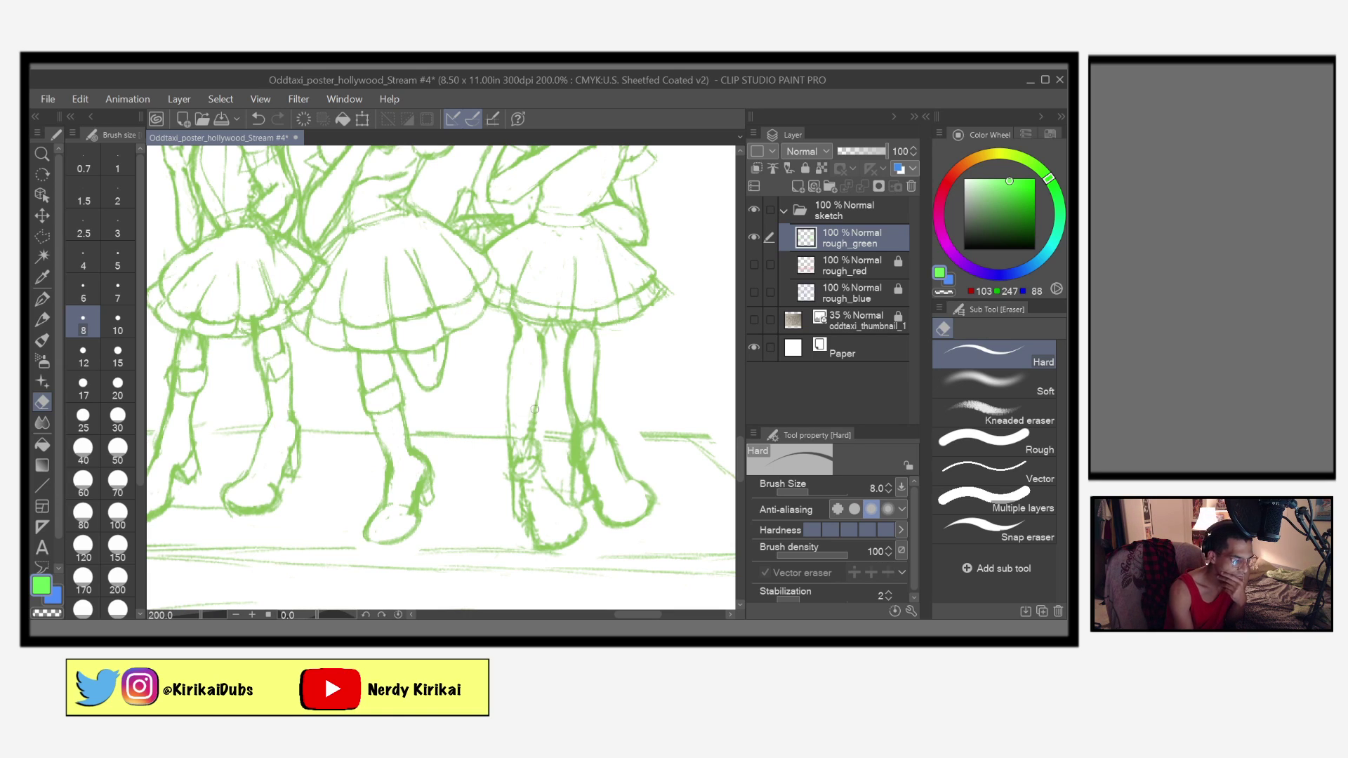
# Step: Sketch band lines around both of the rightmost girl's legs below the skirt with the size 5 Mechanical pencil, and save the file
pyautogui.press('p')
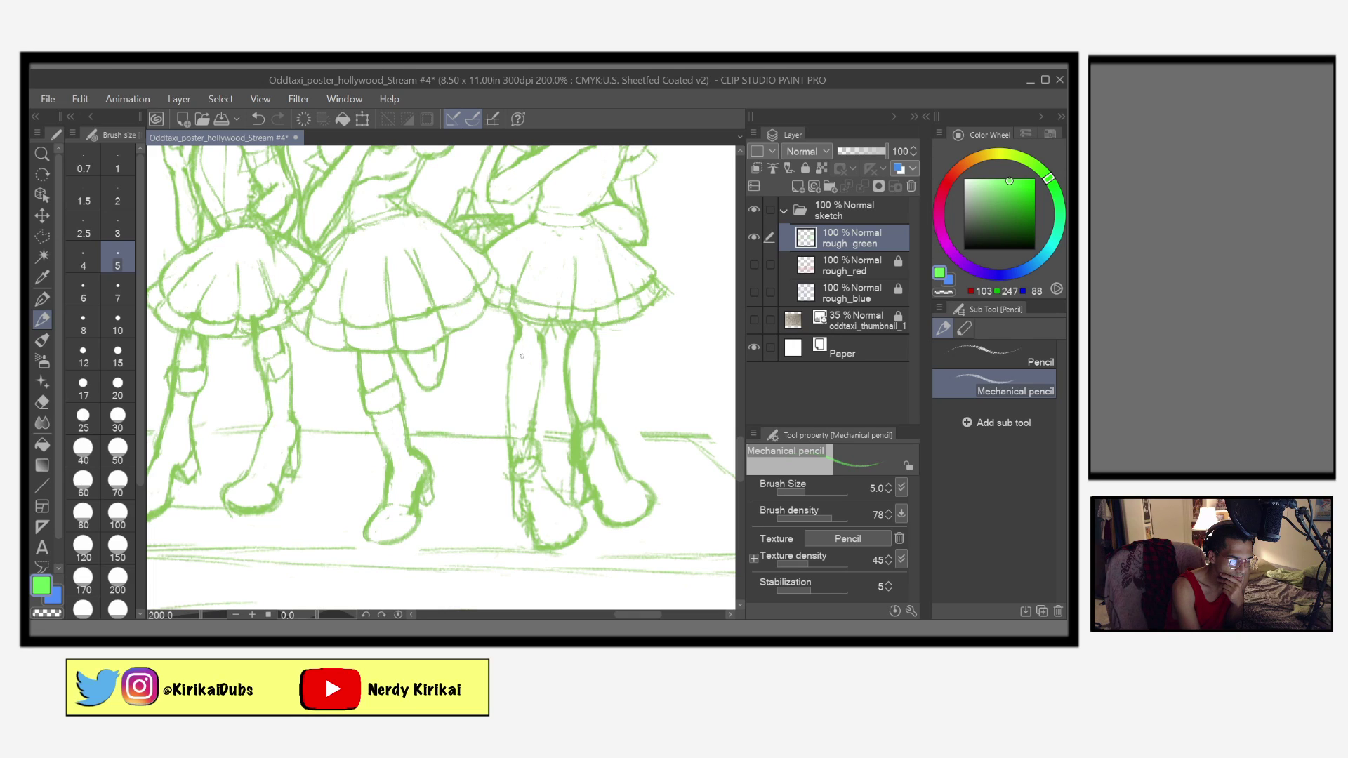
pyautogui.moveTo(515, 360); pyautogui.dragTo(543, 366)
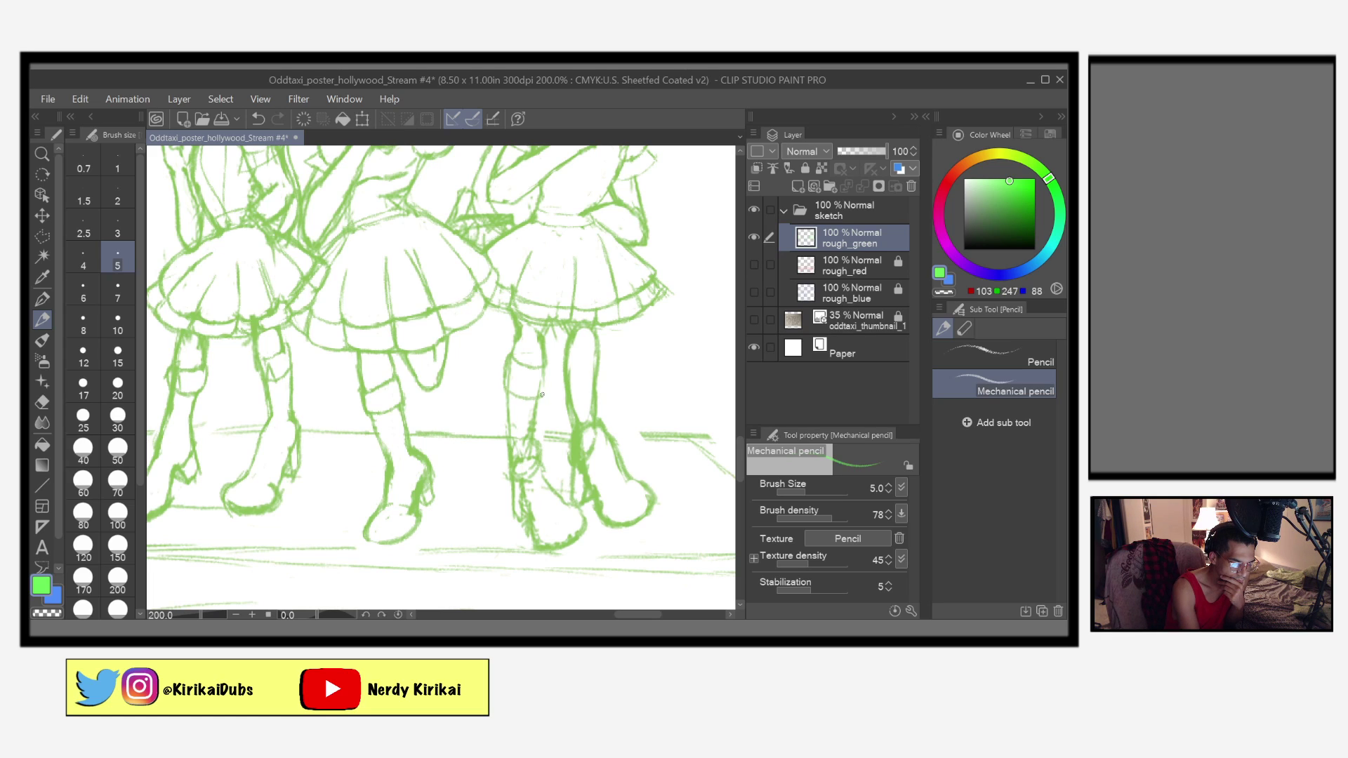
pyautogui.moveTo(542, 384); pyautogui.dragTo(520, 380)
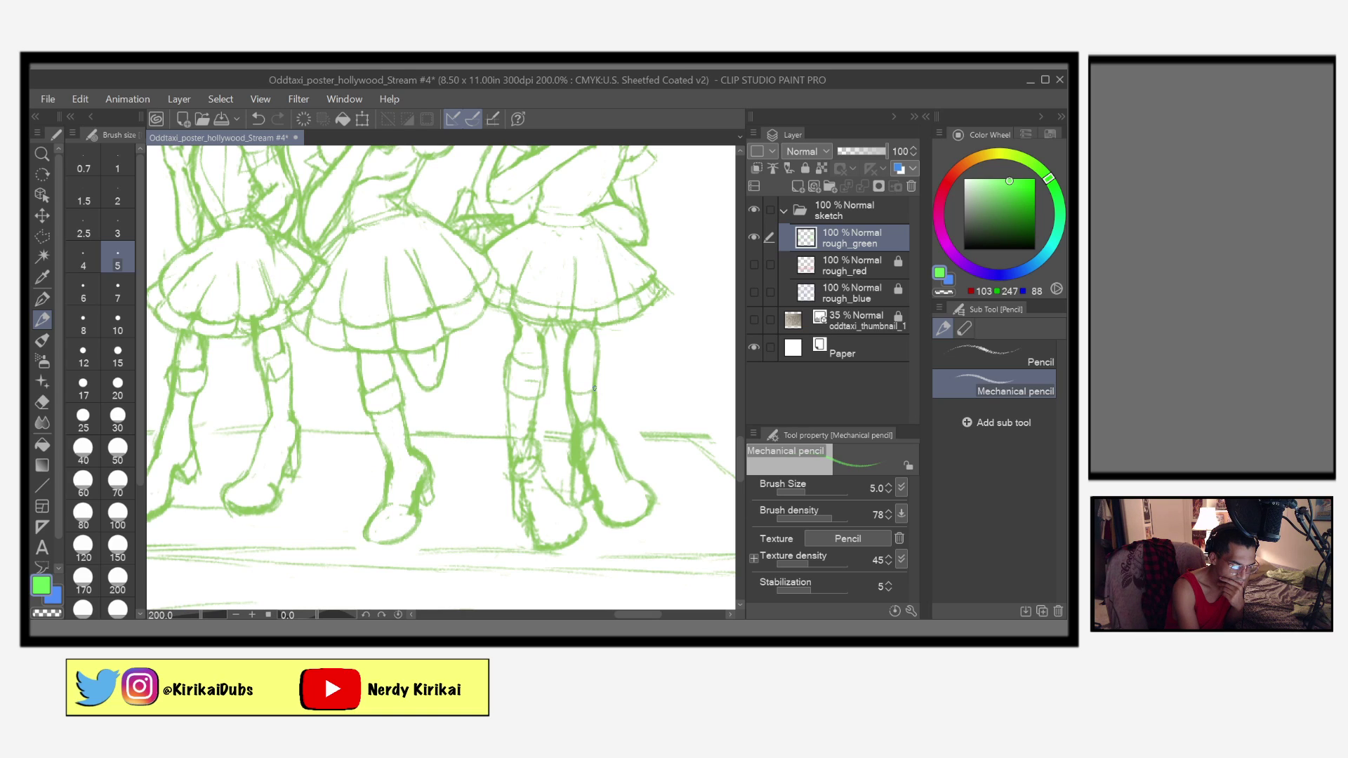
pyautogui.click(569, 361)
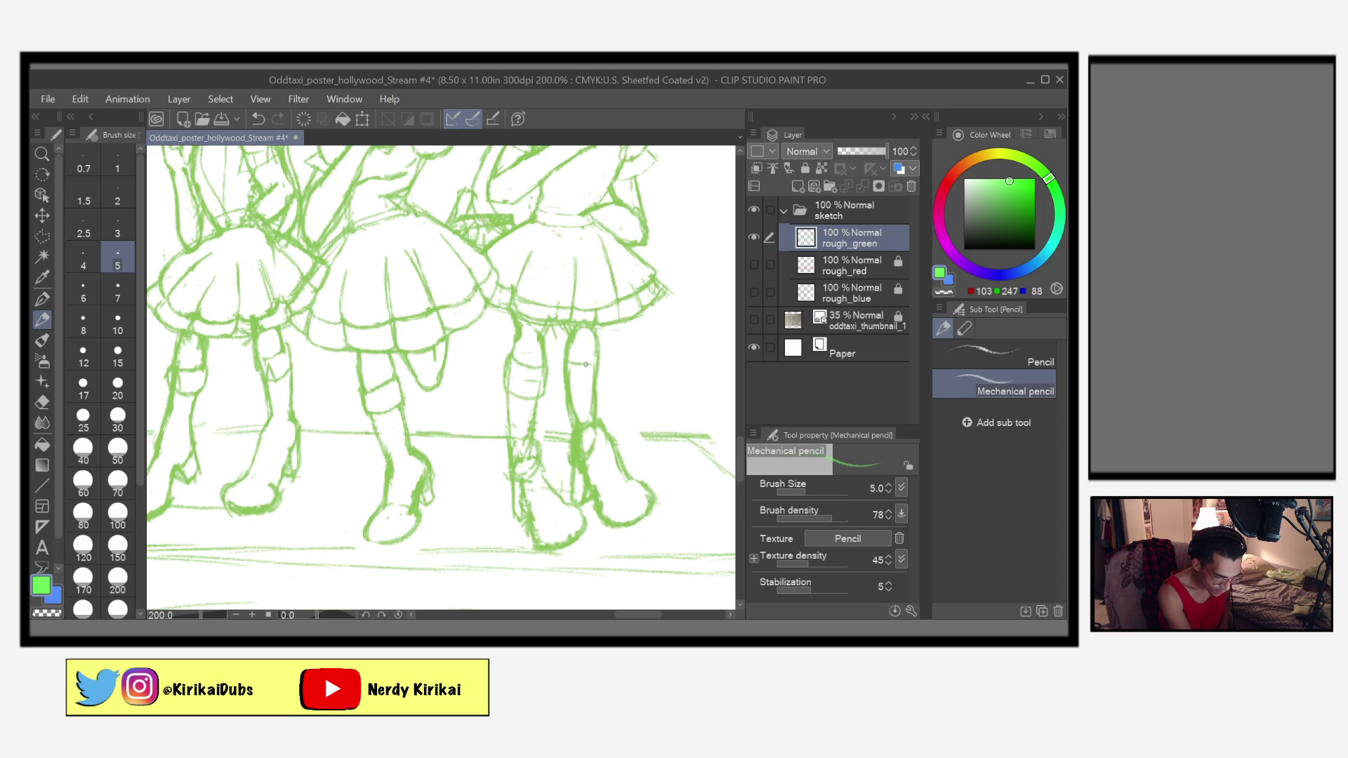
pyautogui.moveTo(564, 357); pyautogui.dragTo(588, 390)
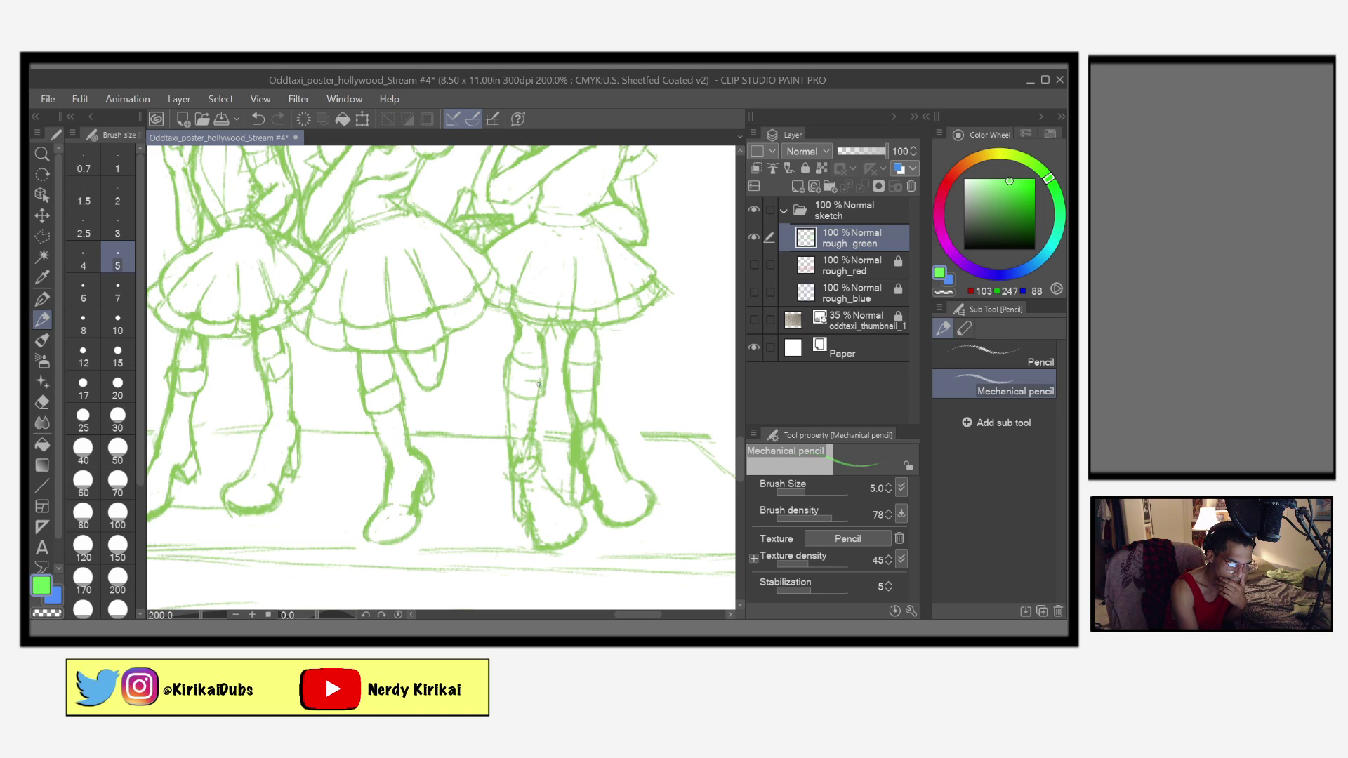
pyautogui.moveTo(539, 373); pyautogui.dragTo(530, 395)
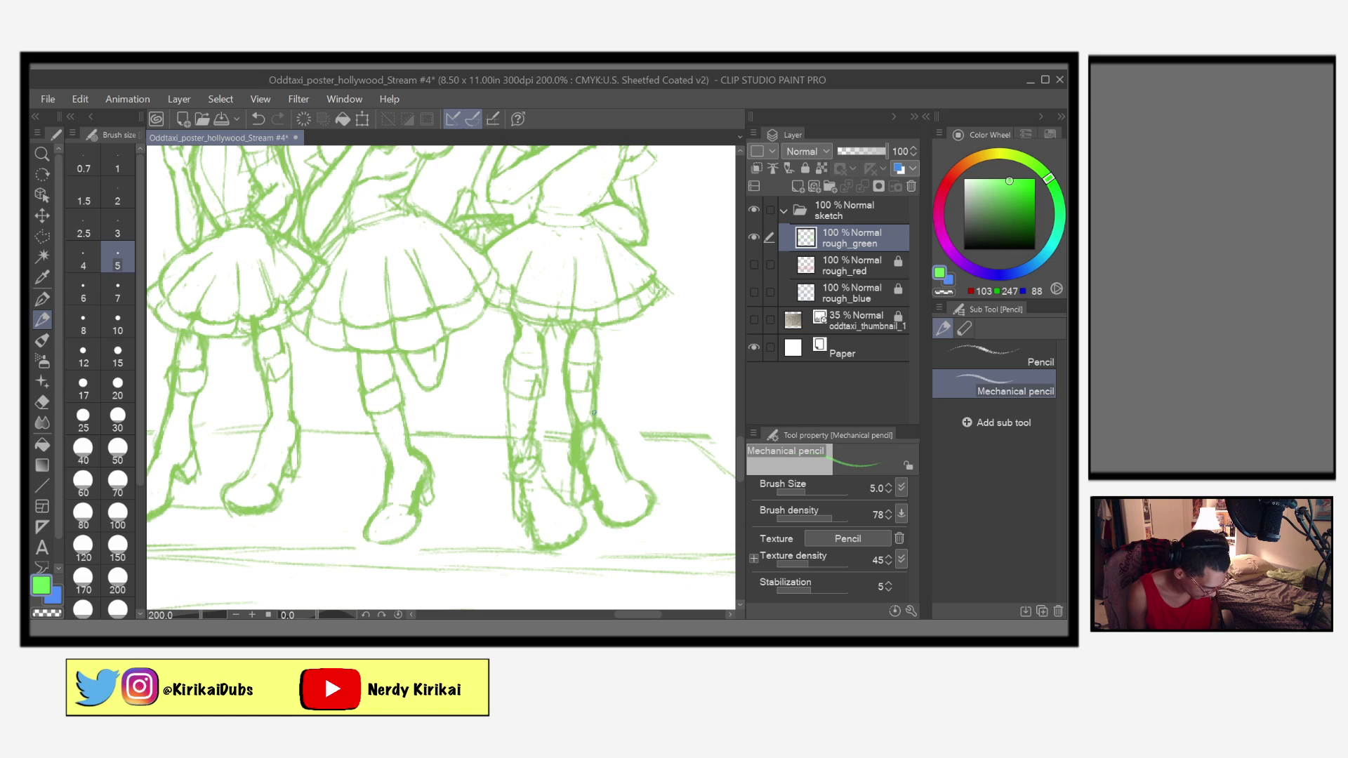
pyautogui.hotkey('ctrl', 's')
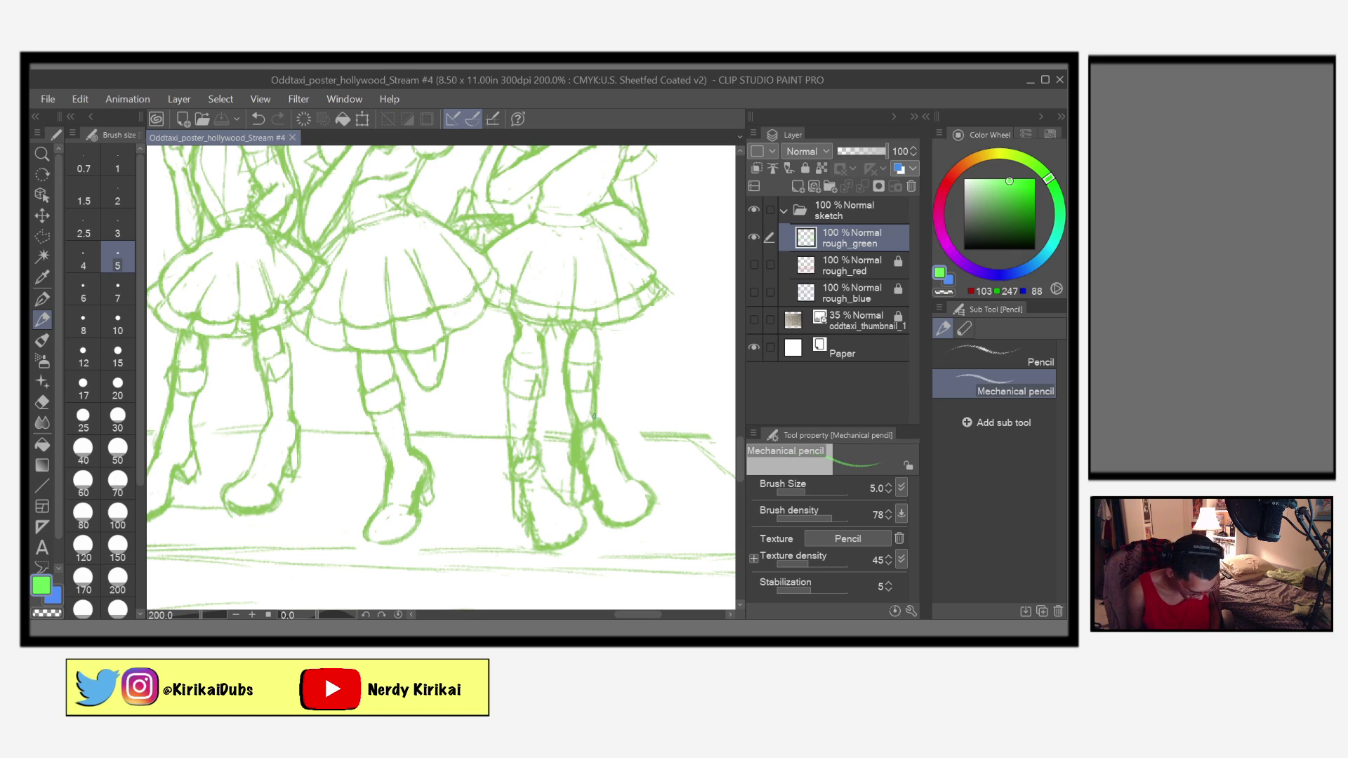
# Step: Strengthen the outer contours of the rightmost girl's two lower legs with the Mechanical pencil
pyautogui.scroll(2, 594, 417)
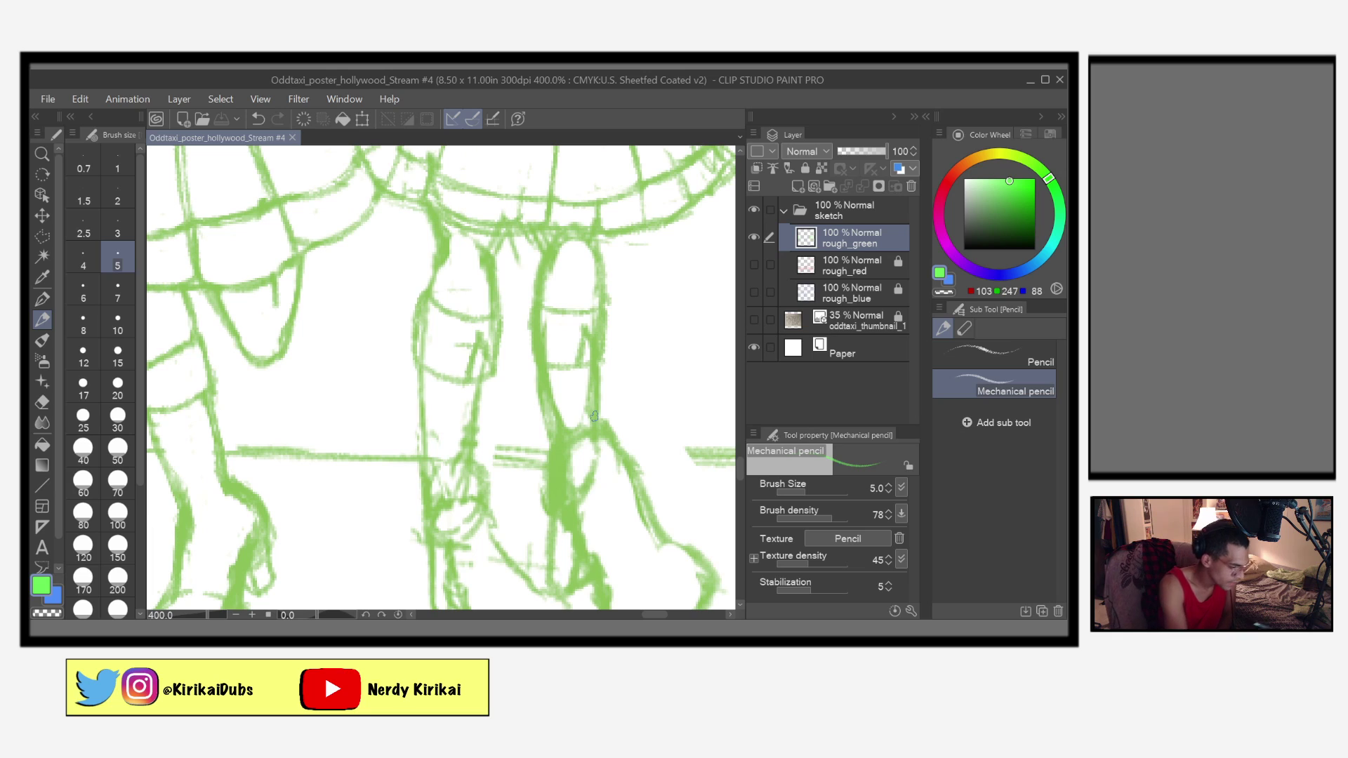
pyautogui.moveTo(422, 326); pyautogui.dragTo(430, 583)
pyautogui.moveTo(542, 356); pyautogui.dragTo(550, 415)
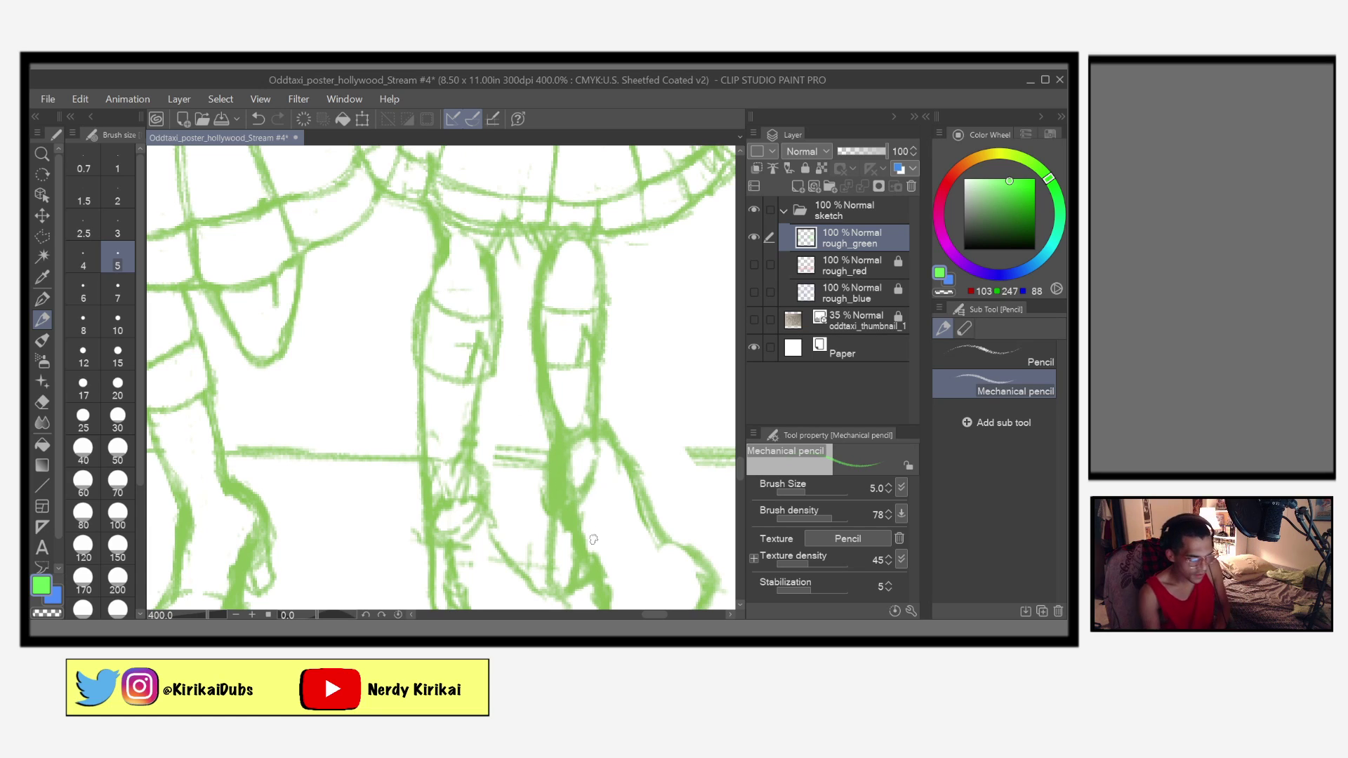
# Step: Erase the overlapping lines at the top of the rightmost girl's far boot with the Hard eraser, reducing its size from 8 to 6
pyautogui.press('e')
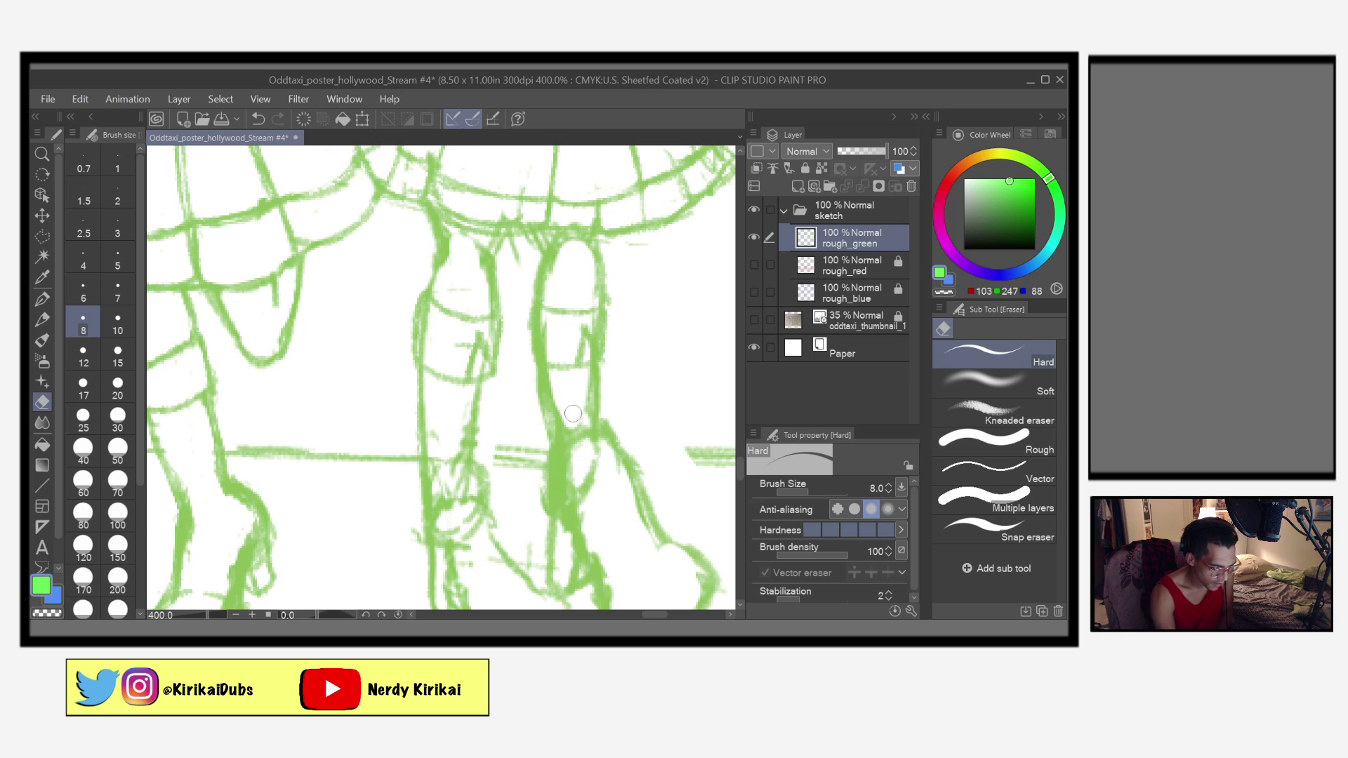
pyautogui.moveTo(552, 380)
pyautogui.mouseDown()
pyautogui.moveTo(564, 424)
pyautogui.moveTo(581, 423)
pyautogui.moveTo(598, 459)
pyautogui.moveTo(585, 500)
pyautogui.moveTo(580, 473)
pyautogui.moveTo(568, 492)
pyautogui.moveTo(580, 456)
pyautogui.moveTo(572, 404)
pyautogui.mouseUp()
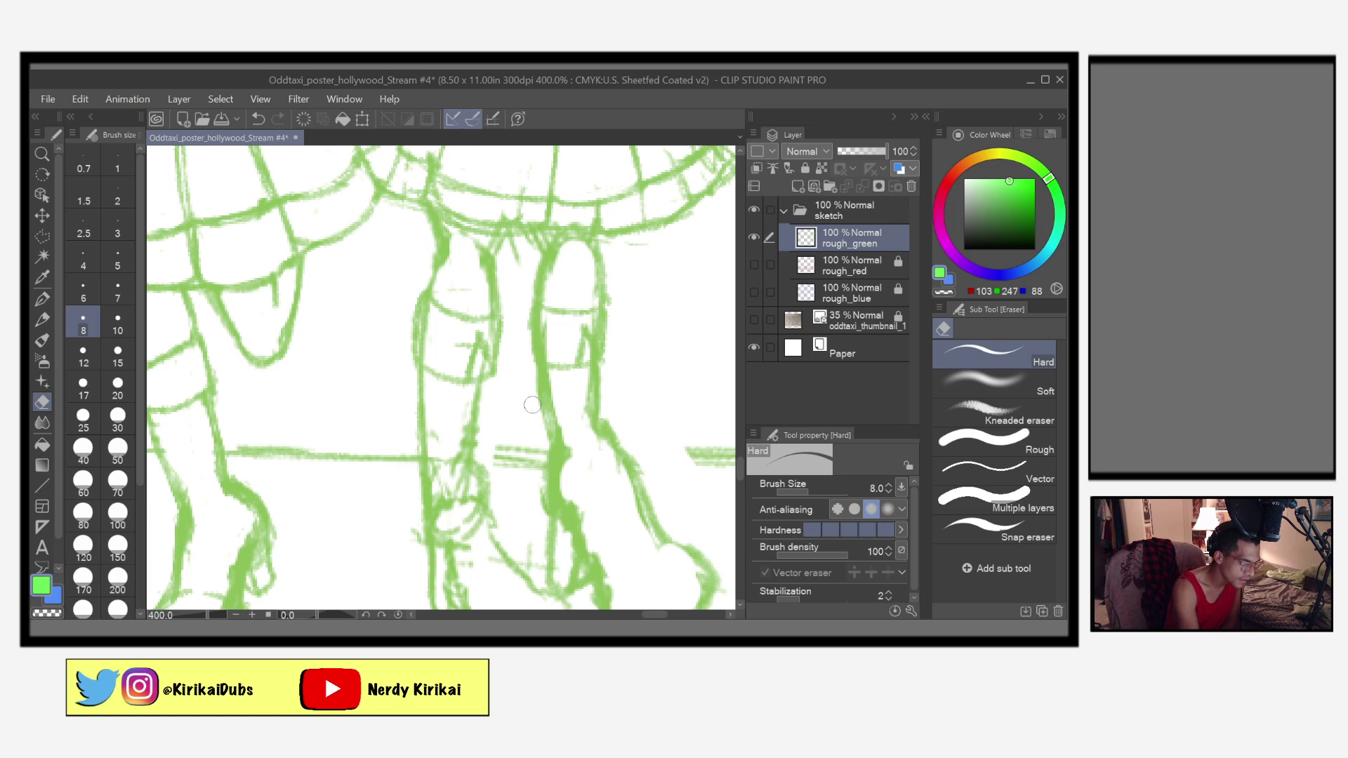
pyautogui.click(117, 289)
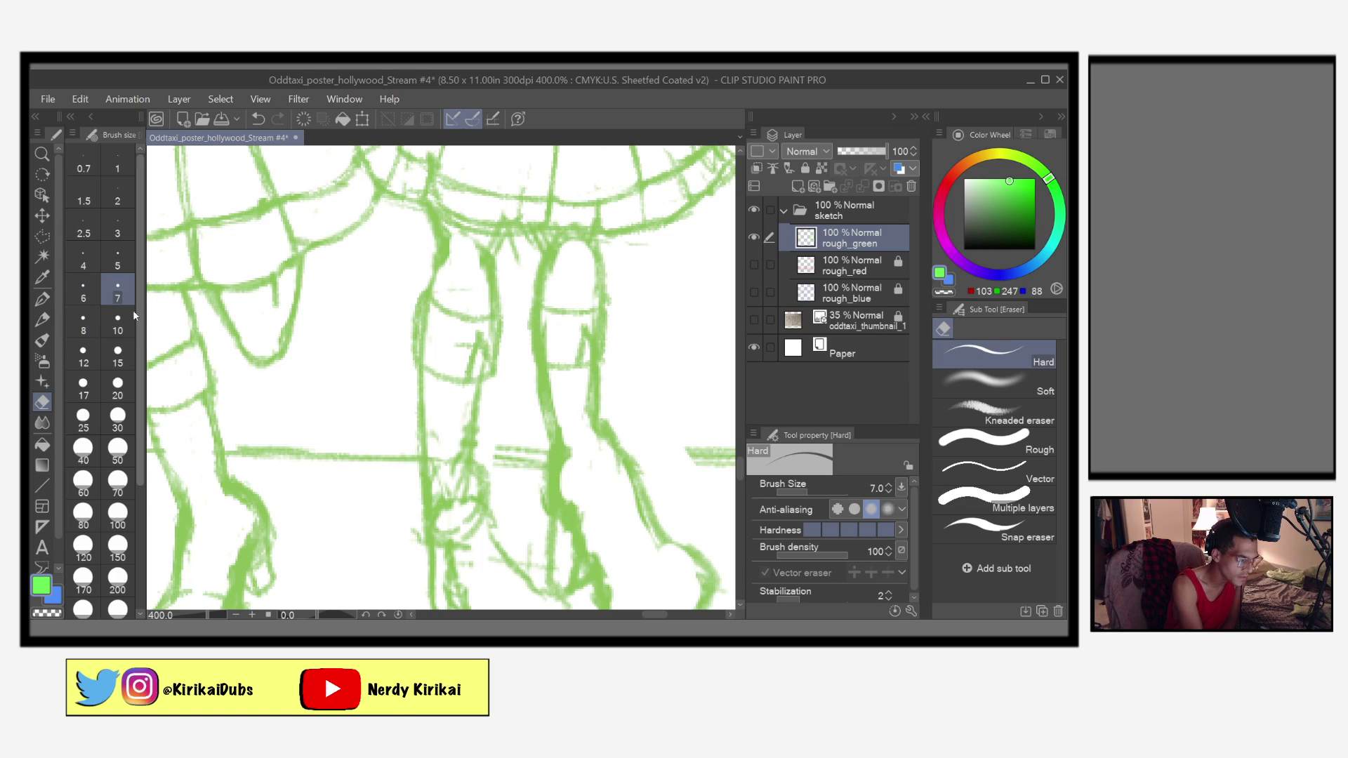
pyautogui.click(82, 289)
pyautogui.moveTo(589, 361)
pyautogui.mouseDown()
pyautogui.moveTo(585, 425)
pyautogui.moveTo(653, 544)
pyautogui.moveTo(641, 504)
pyautogui.mouseUp()
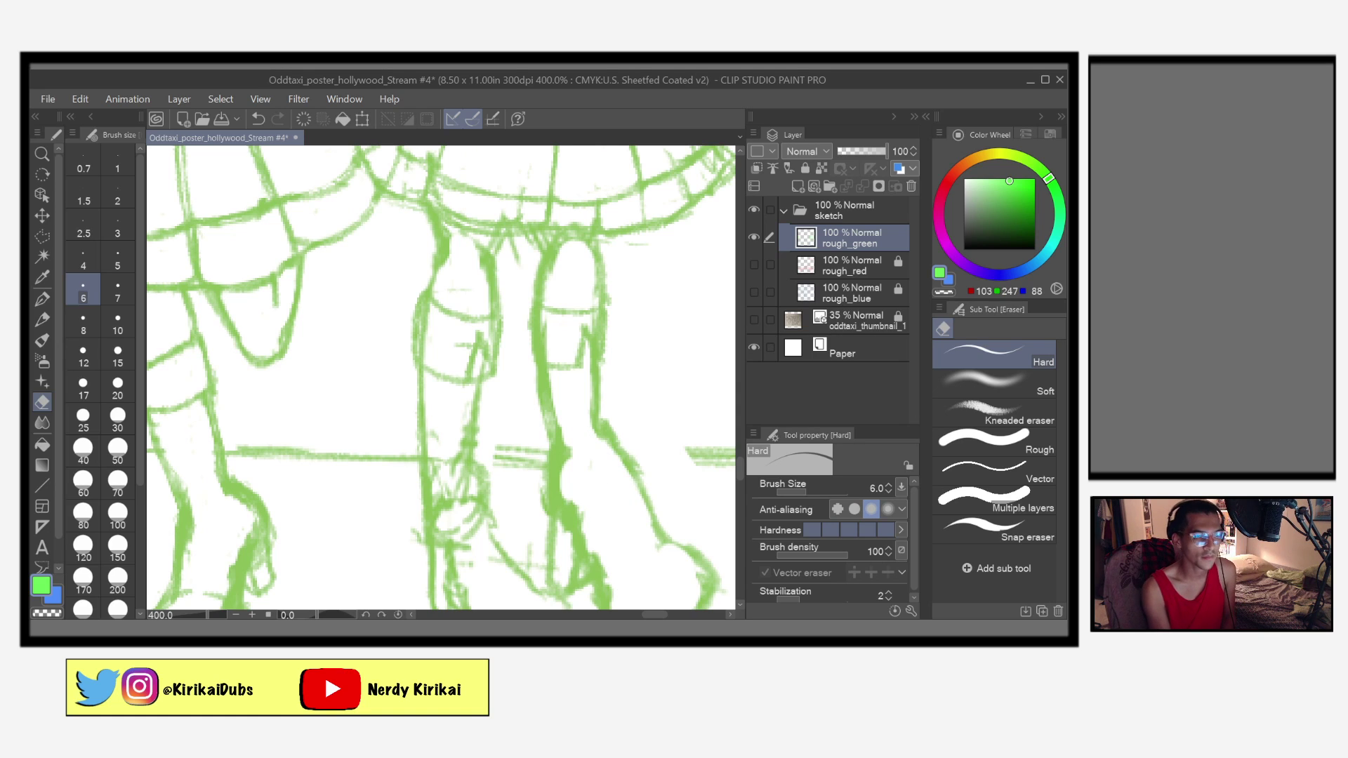
# Step: Erase the messy construction lines around the ankle of the rightmost girl's other boot with the size 6 Hard eraser
pyautogui.moveTo(664, 528); pyautogui.dragTo(664, 507)
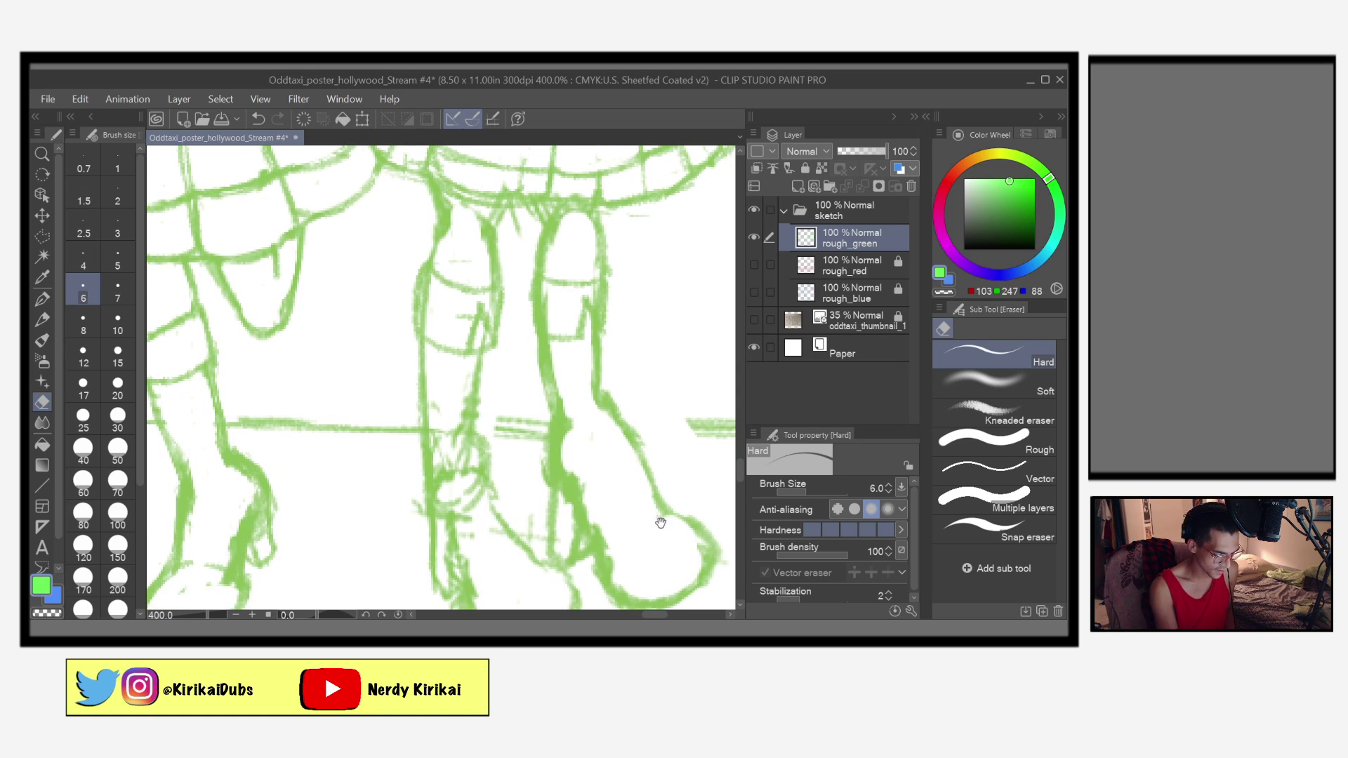
pyautogui.moveTo(437, 402)
pyautogui.mouseDown()
pyautogui.moveTo(448, 464)
pyautogui.moveTo(460, 431)
pyautogui.moveTo(468, 443)
pyautogui.moveTo(466, 501)
pyautogui.moveTo(479, 479)
pyautogui.moveTo(449, 491)
pyautogui.moveTo(467, 504)
pyautogui.moveTo(479, 544)
pyautogui.mouseUp()
pyautogui.moveTo(602, 556); pyautogui.dragTo(520, 410)
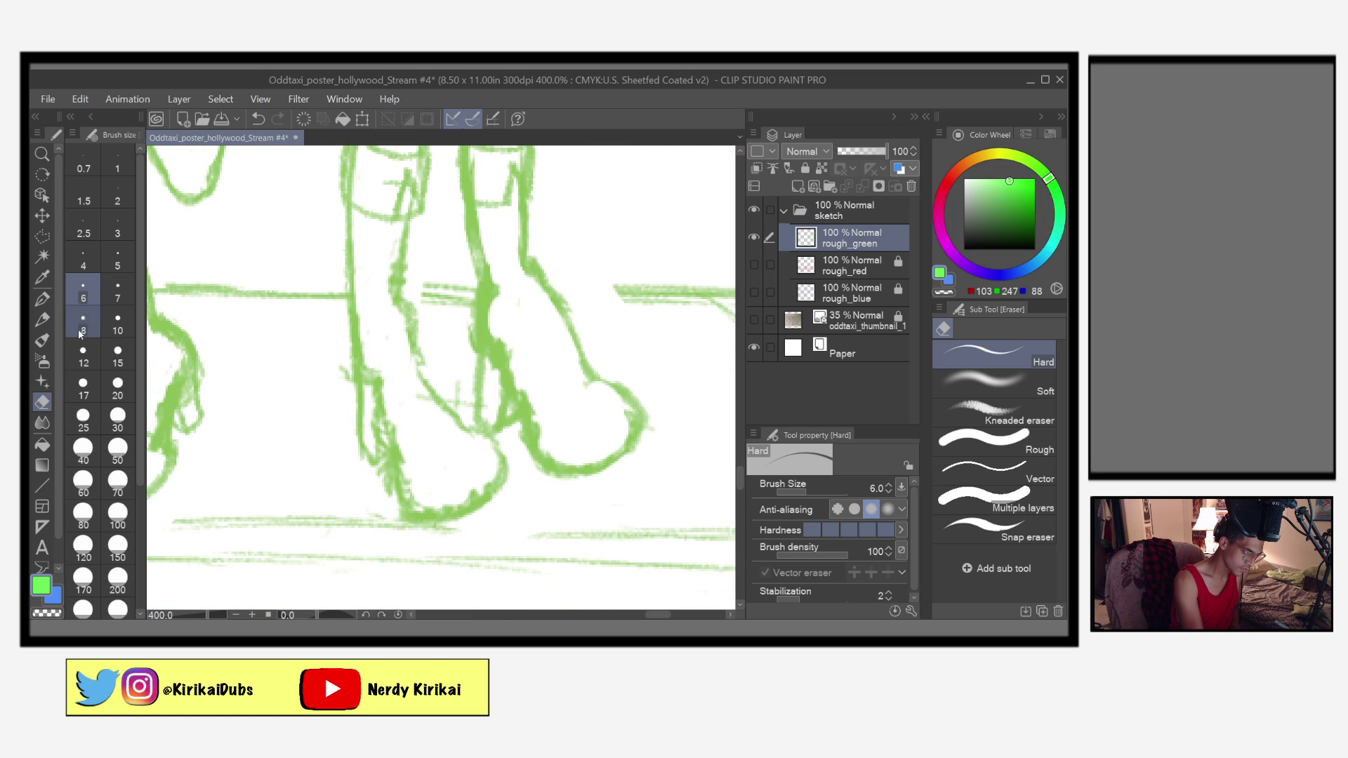
# Step: Redraw the front contour of that boot from the ankle to the toe with the Mechanical pencil, and save the file
pyautogui.click(44, 320)
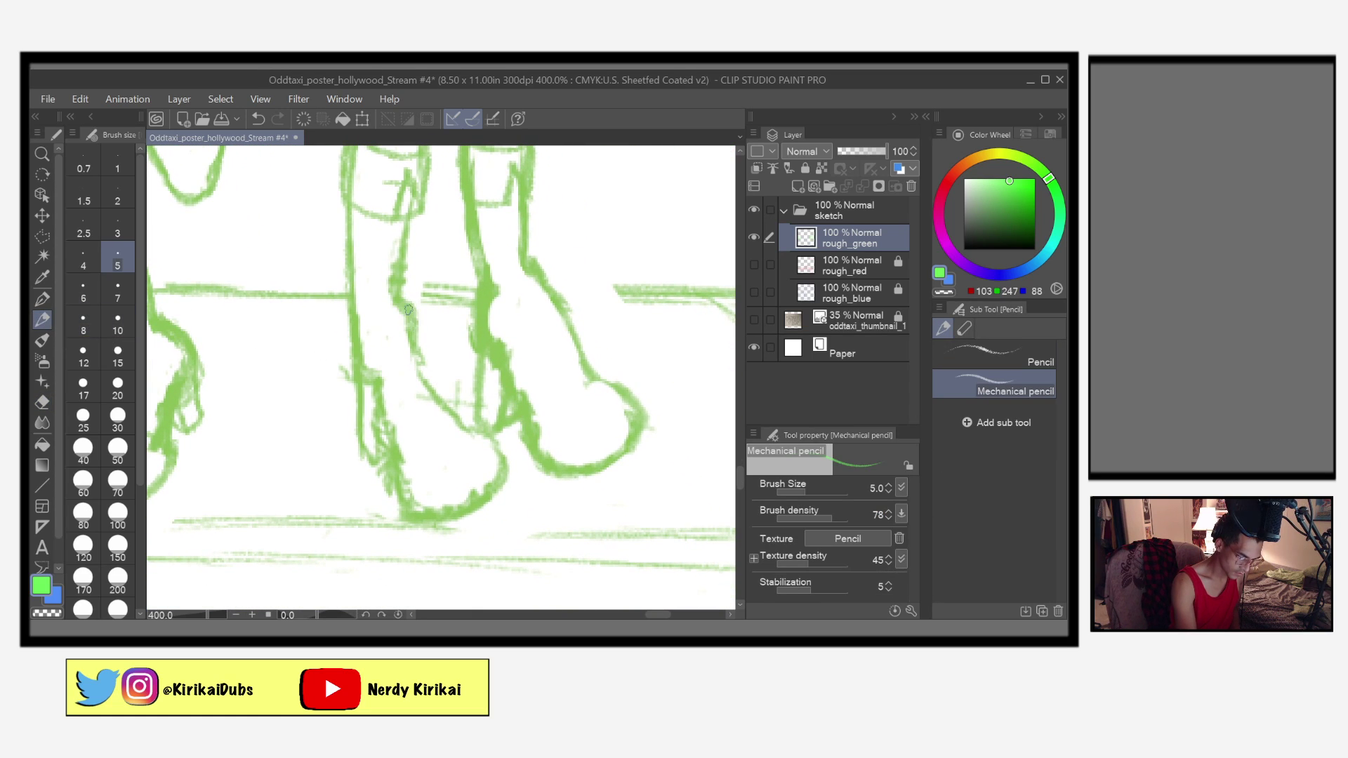
pyautogui.moveTo(415, 335)
pyautogui.mouseDown()
pyautogui.moveTo(436, 396)
pyautogui.moveTo(429, 385)
pyautogui.moveTo(494, 444)
pyautogui.mouseUp()
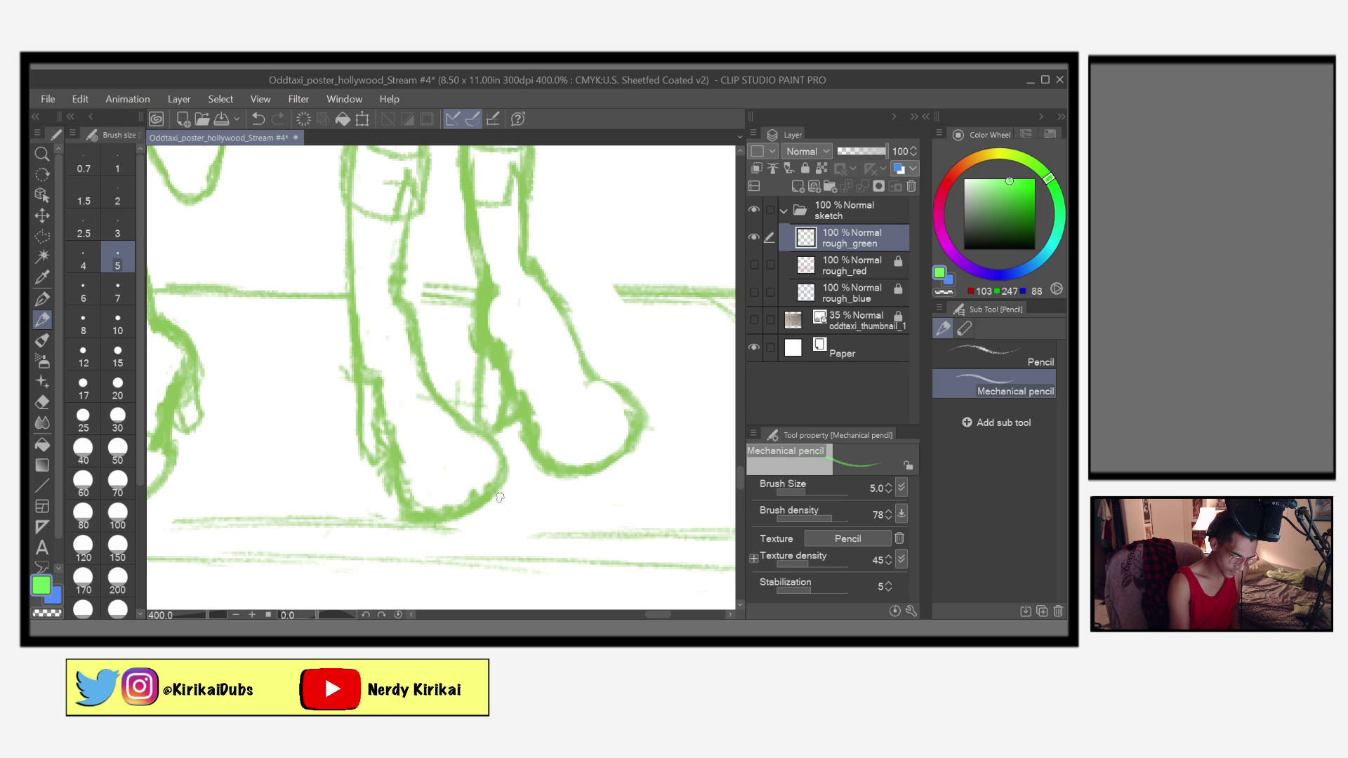
pyautogui.moveTo(589, 504); pyautogui.dragTo(621, 550)
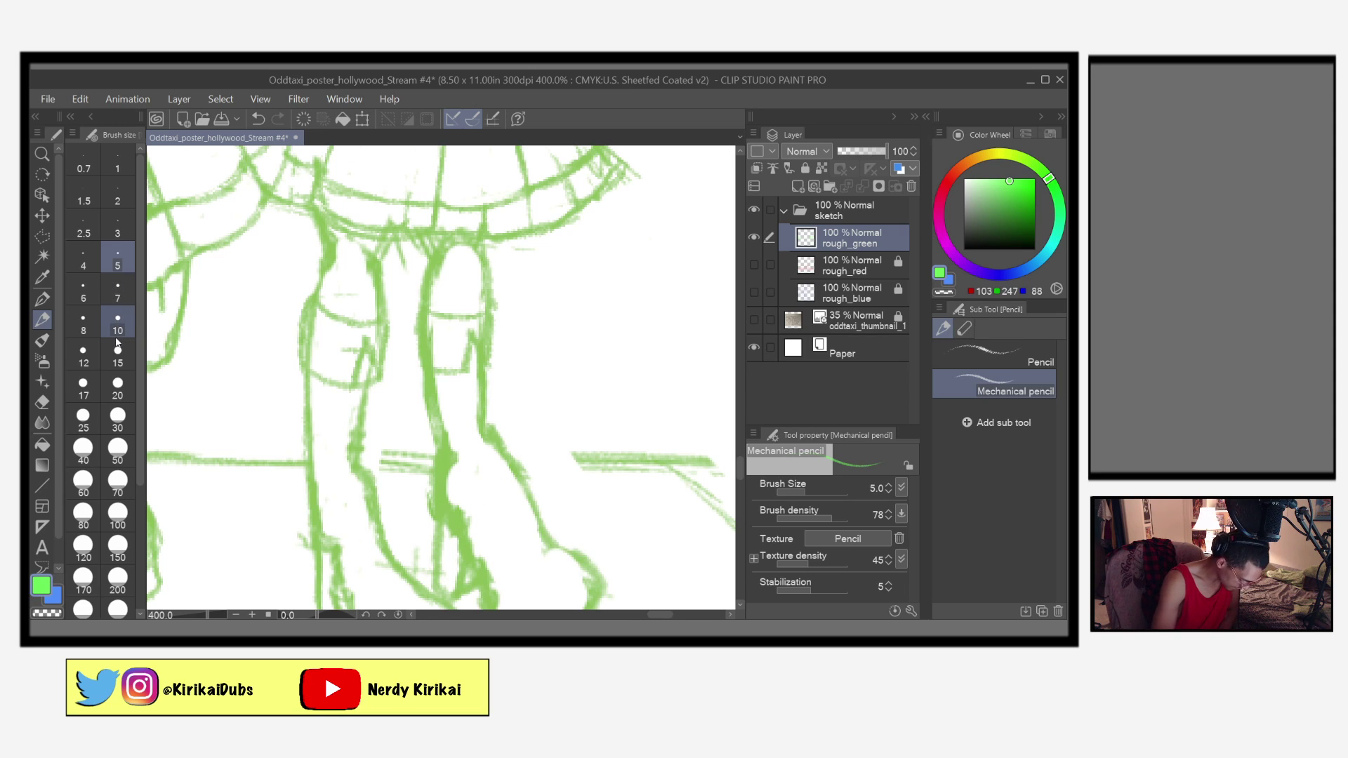
pyautogui.hotkey('ctrl', 's')
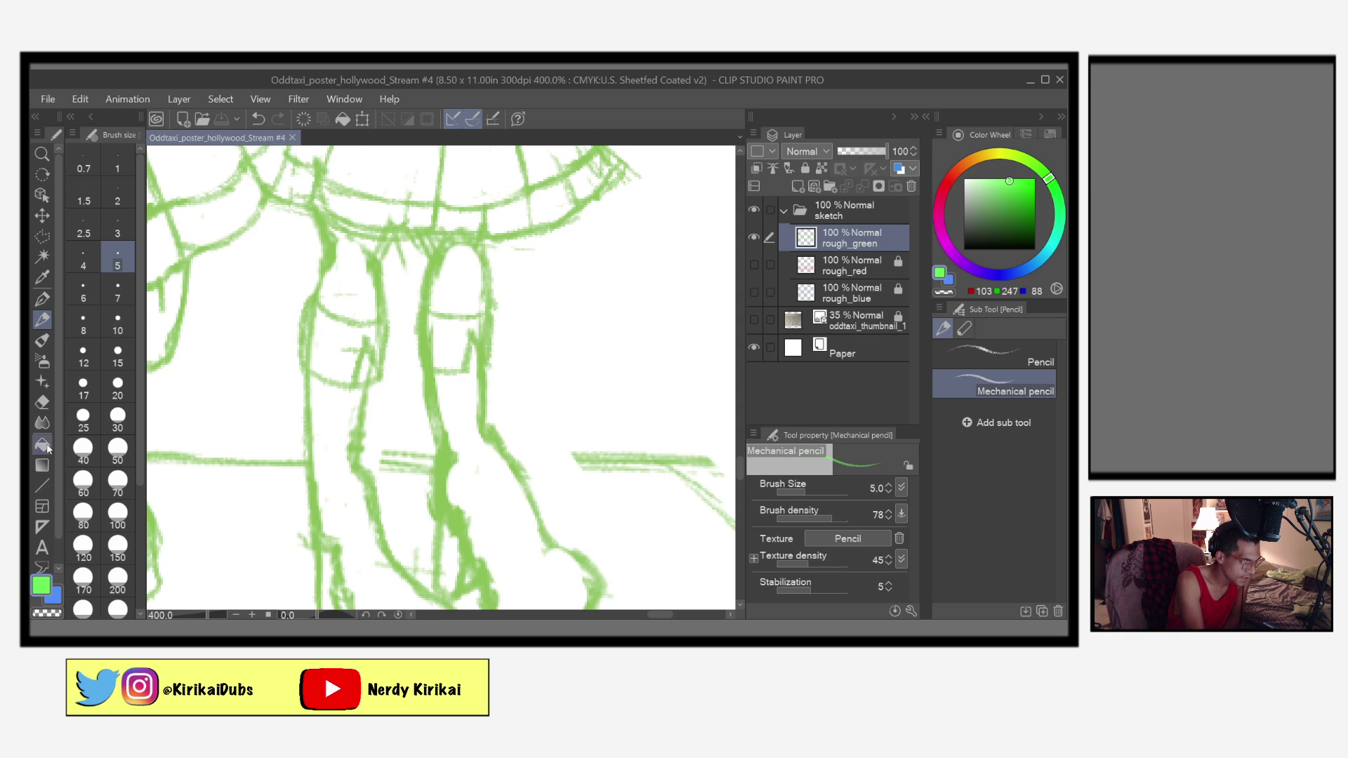
# Step: Clean up the lines in and around the band on the rightmost girl's left-hand leg with the Hard eraser at size 4
pyautogui.click(41, 400)
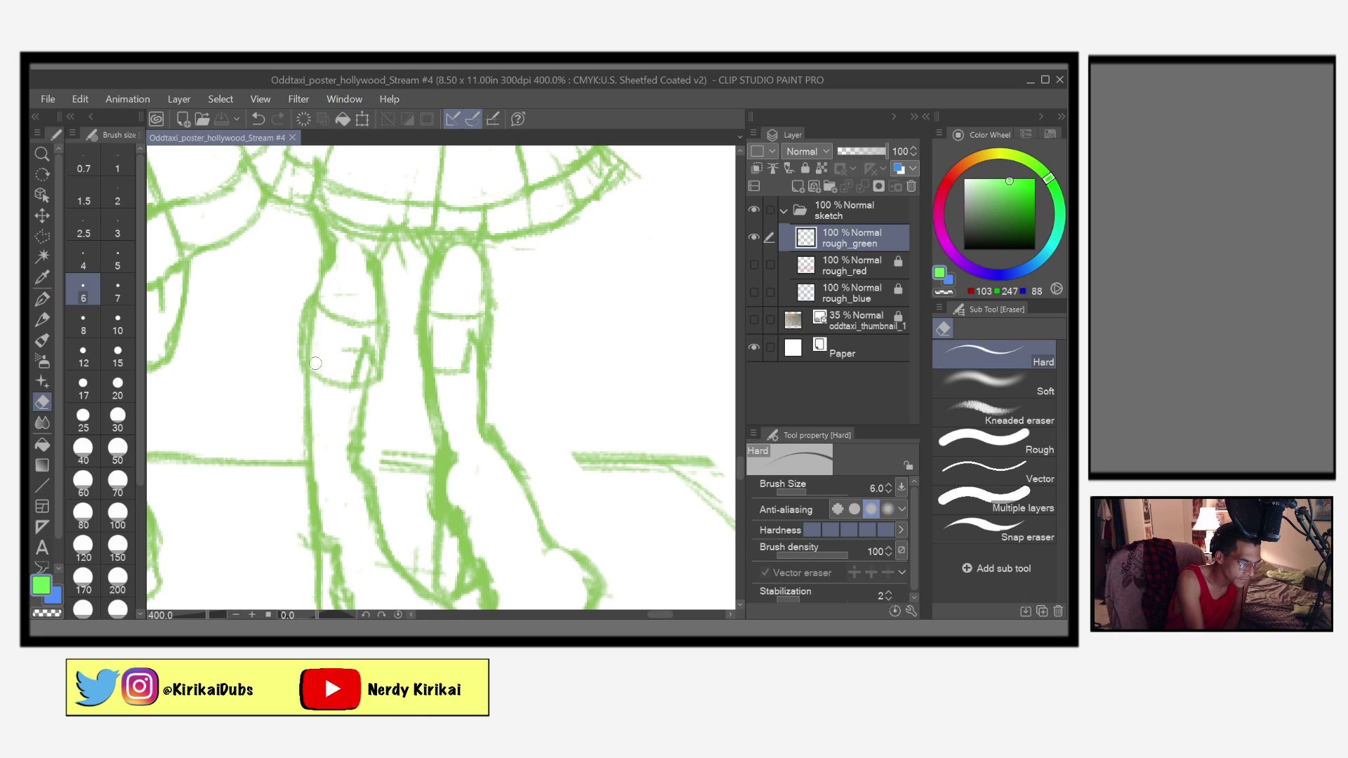
pyautogui.click(83, 262)
pyautogui.moveTo(357, 379); pyautogui.dragTo(368, 407)
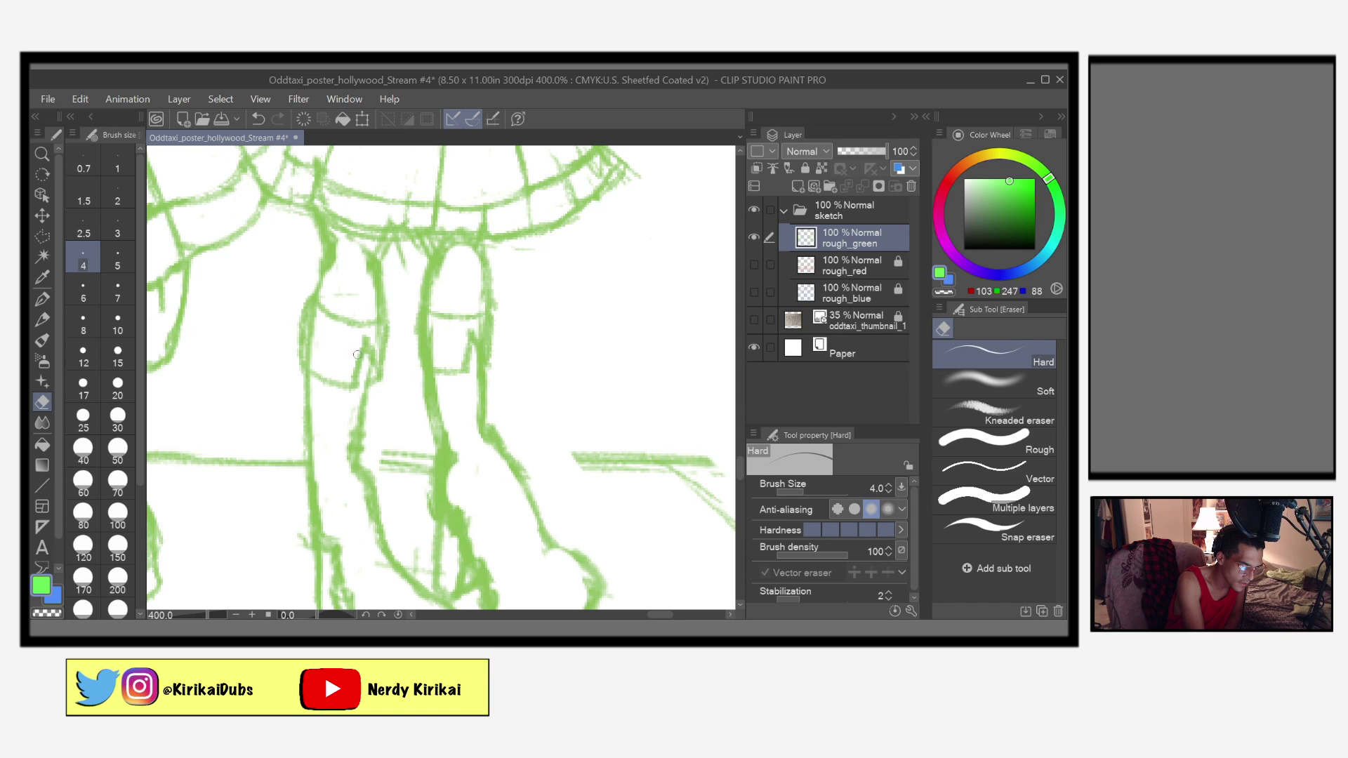
pyautogui.moveTo(318, 320)
pyautogui.mouseDown()
pyautogui.moveTo(311, 364)
pyautogui.moveTo(314, 319)
pyautogui.mouseUp()
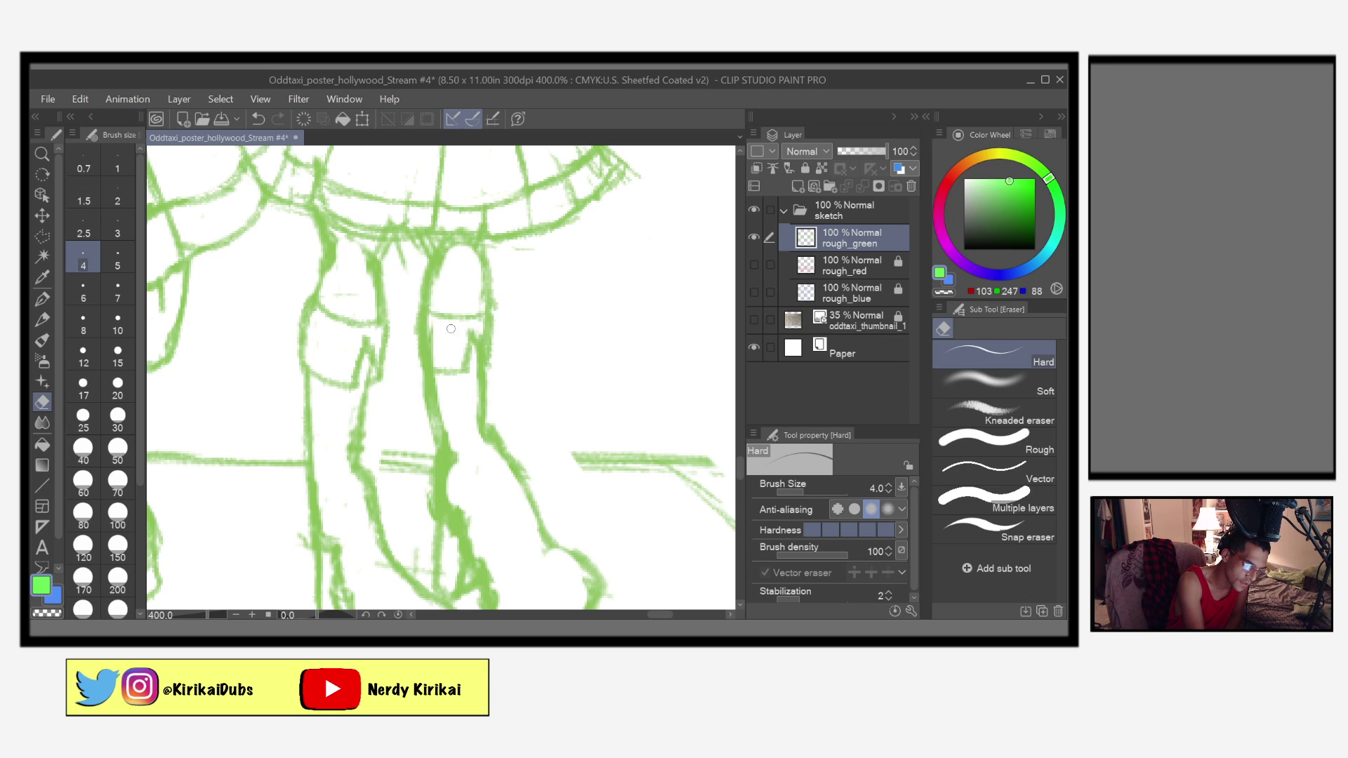
# Step: Clean up the lines of the band on the rightmost girl's right-hand leg with the size 4 Hard eraser
pyautogui.moveTo(432, 345); pyautogui.dragTo(434, 371)
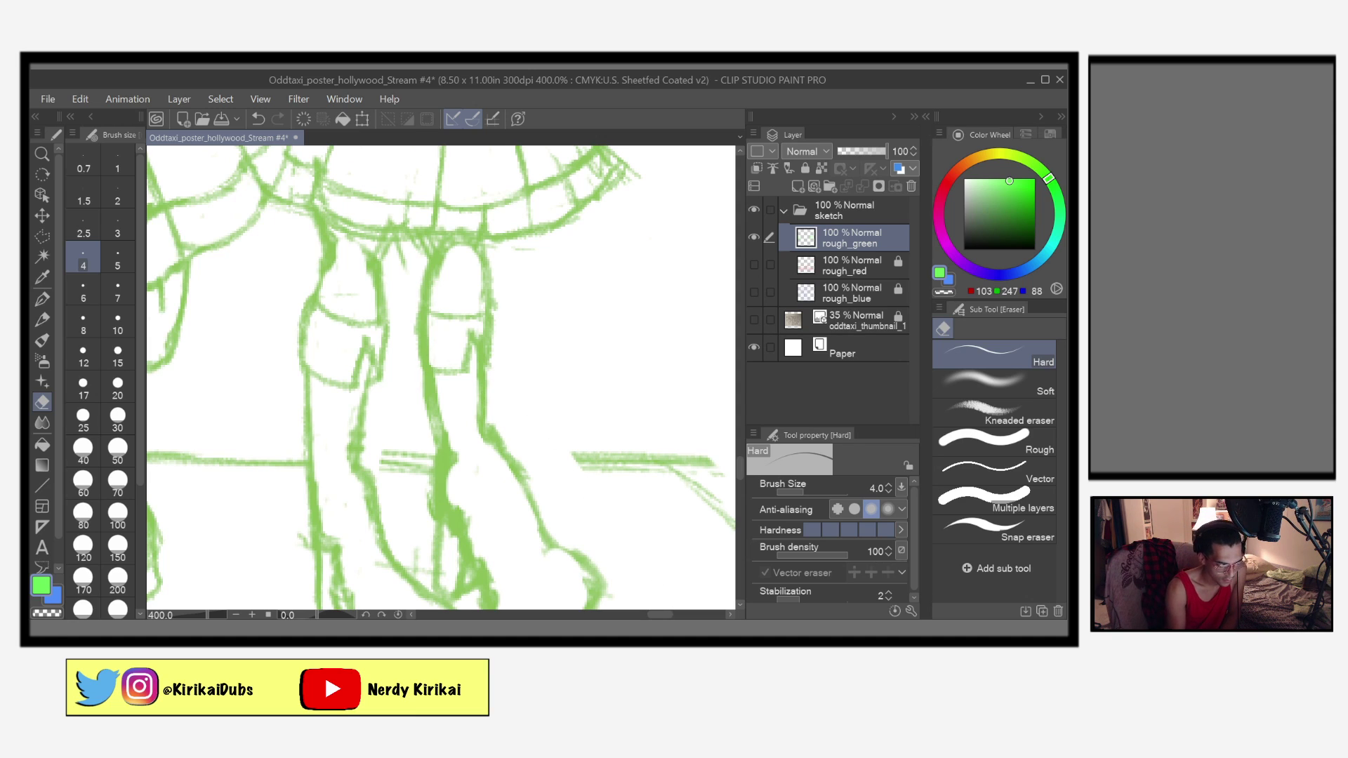
pyautogui.scroll(-1, 657, 559)
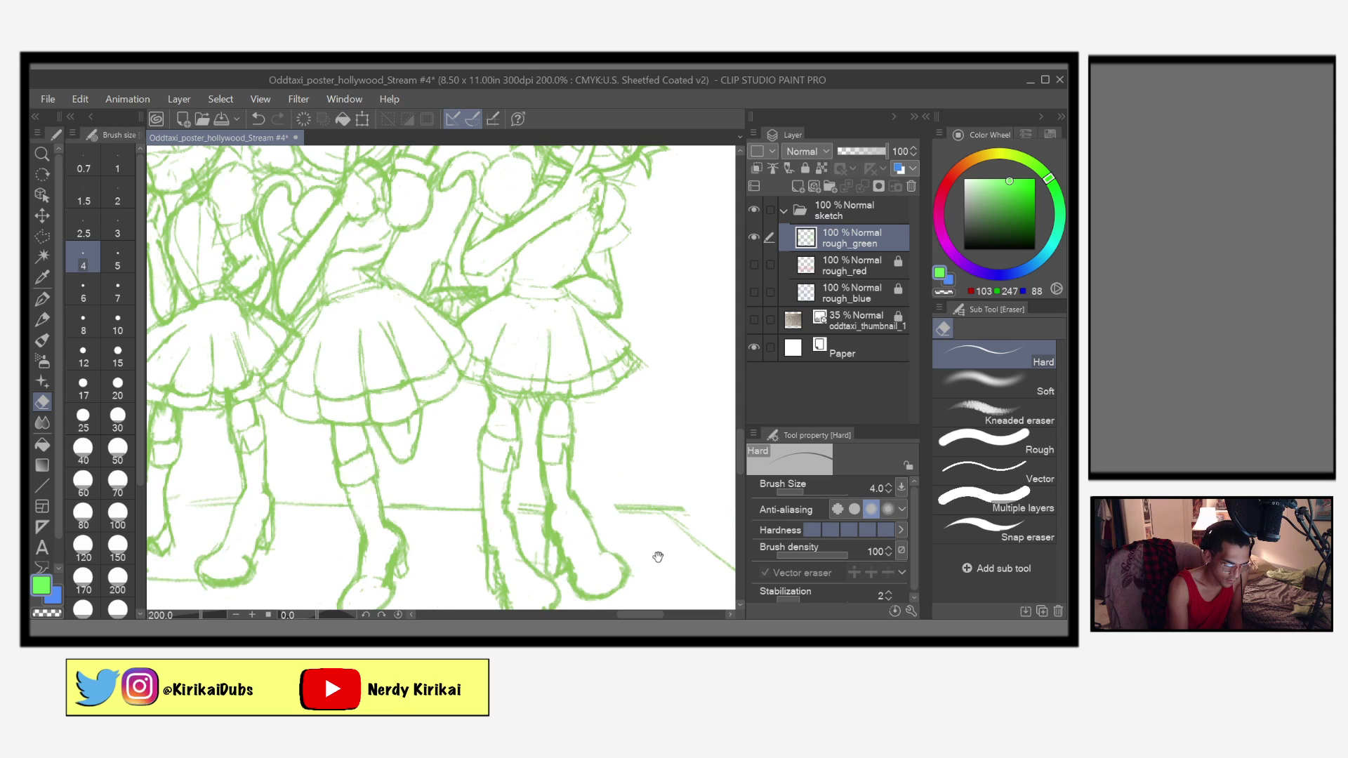
pyautogui.scroll(-1, 635, 517)
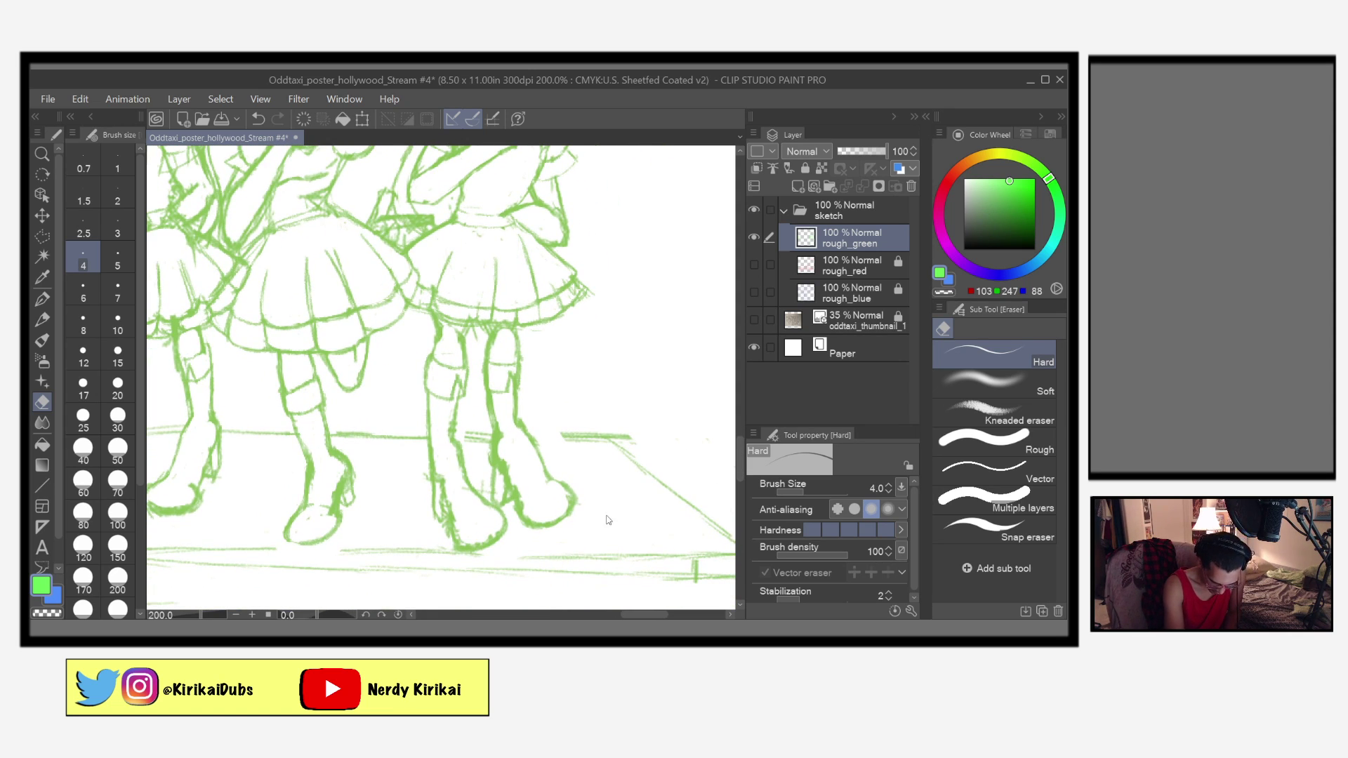
# Step: Reshape the front ankle contour of her right-hand boot with the Mechanical pencil, erase the old line, and save the file
pyautogui.scroll(2, 608, 520)
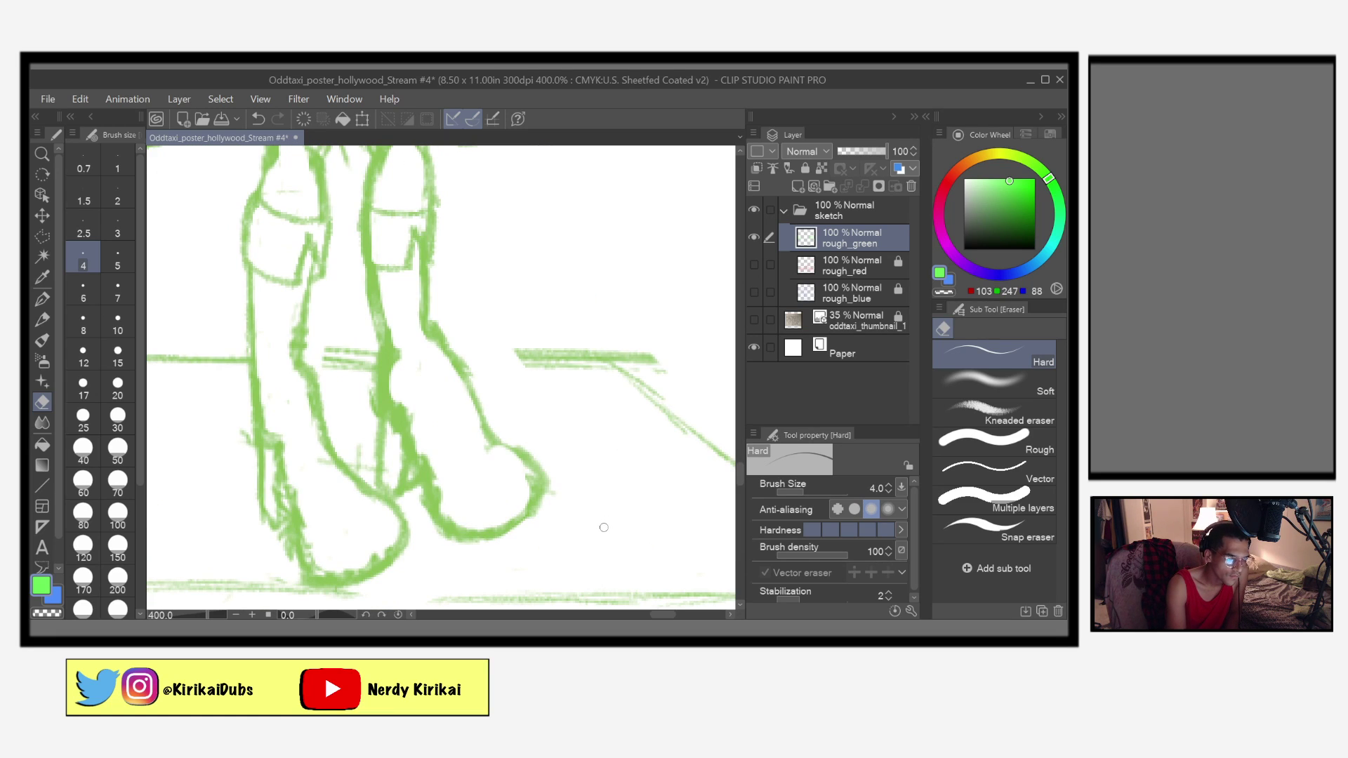
pyautogui.click(42, 320)
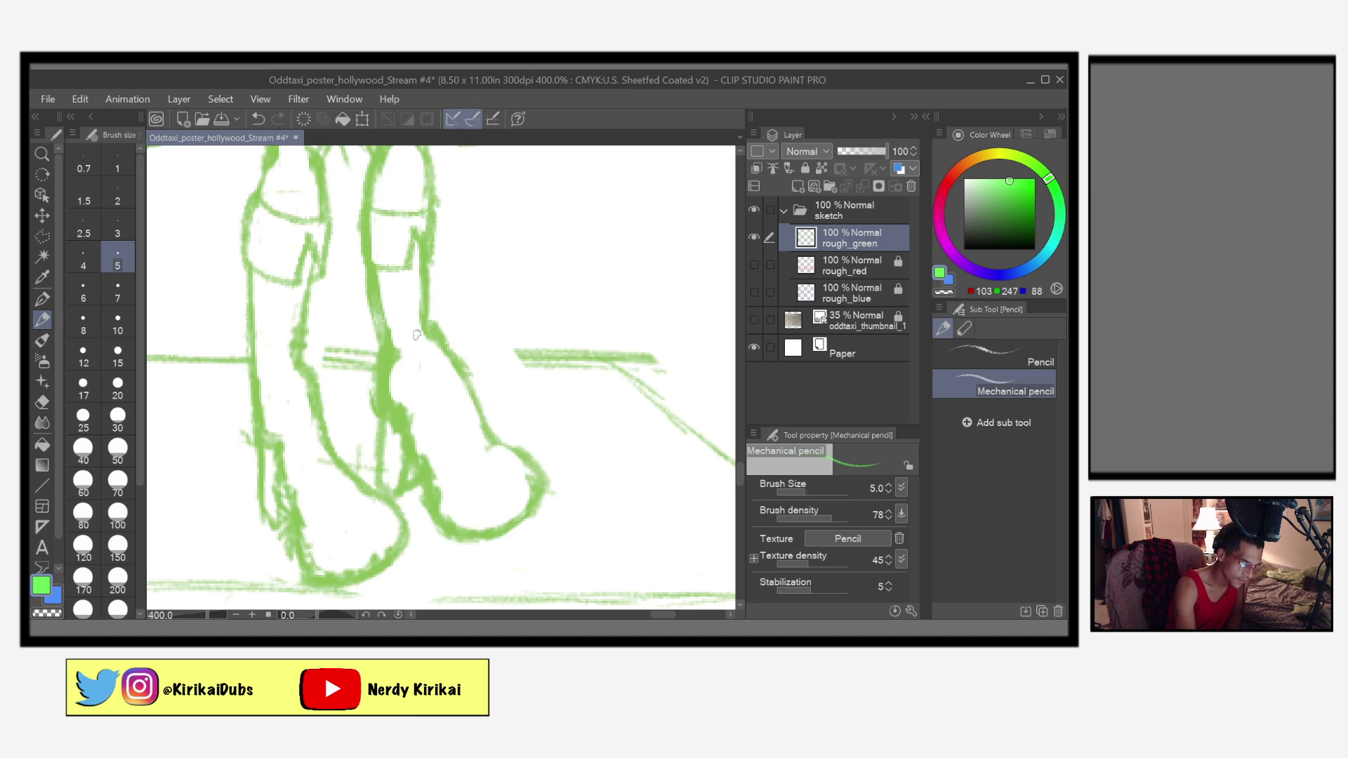
pyautogui.moveTo(443, 351)
pyautogui.mouseDown()
pyautogui.moveTo(485, 443)
pyautogui.moveTo(500, 446)
pyautogui.mouseUp()
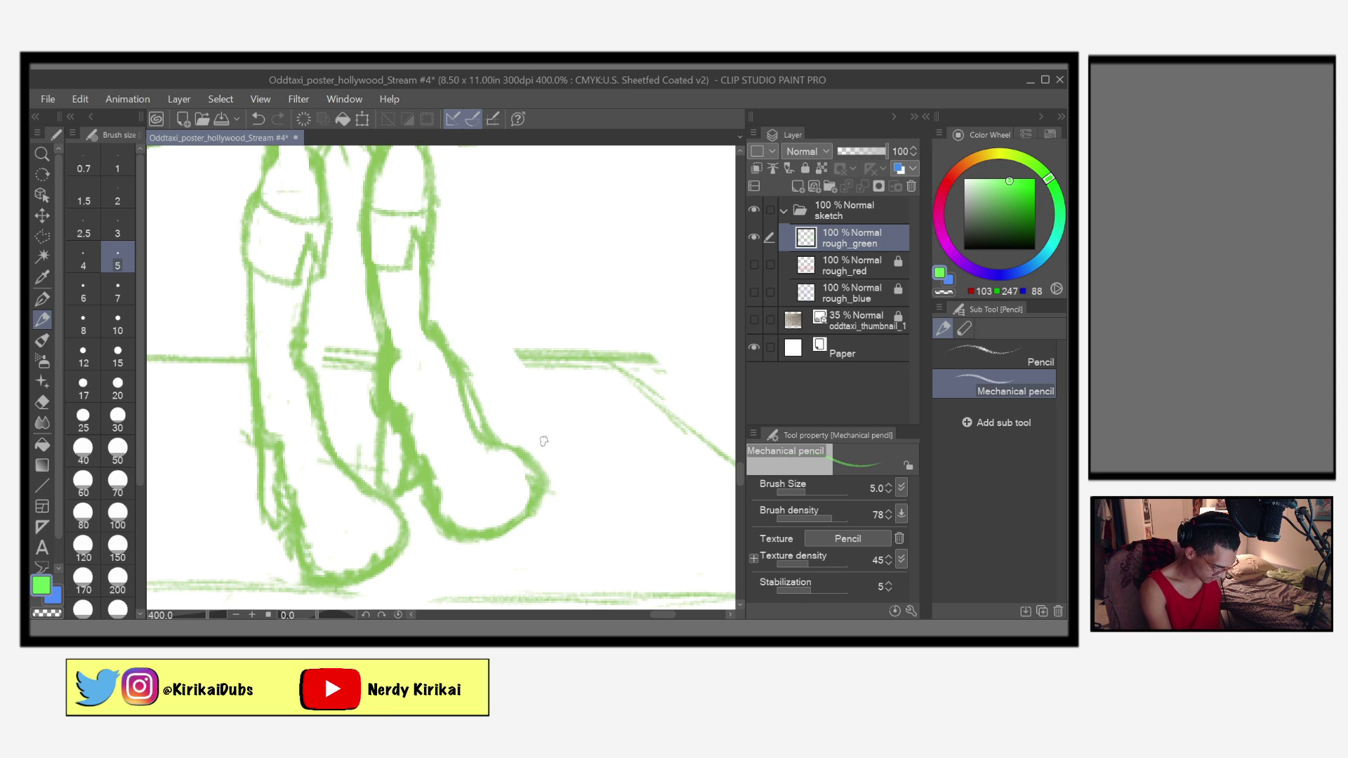
pyautogui.press('e')
pyautogui.moveTo(451, 344); pyautogui.dragTo(490, 435)
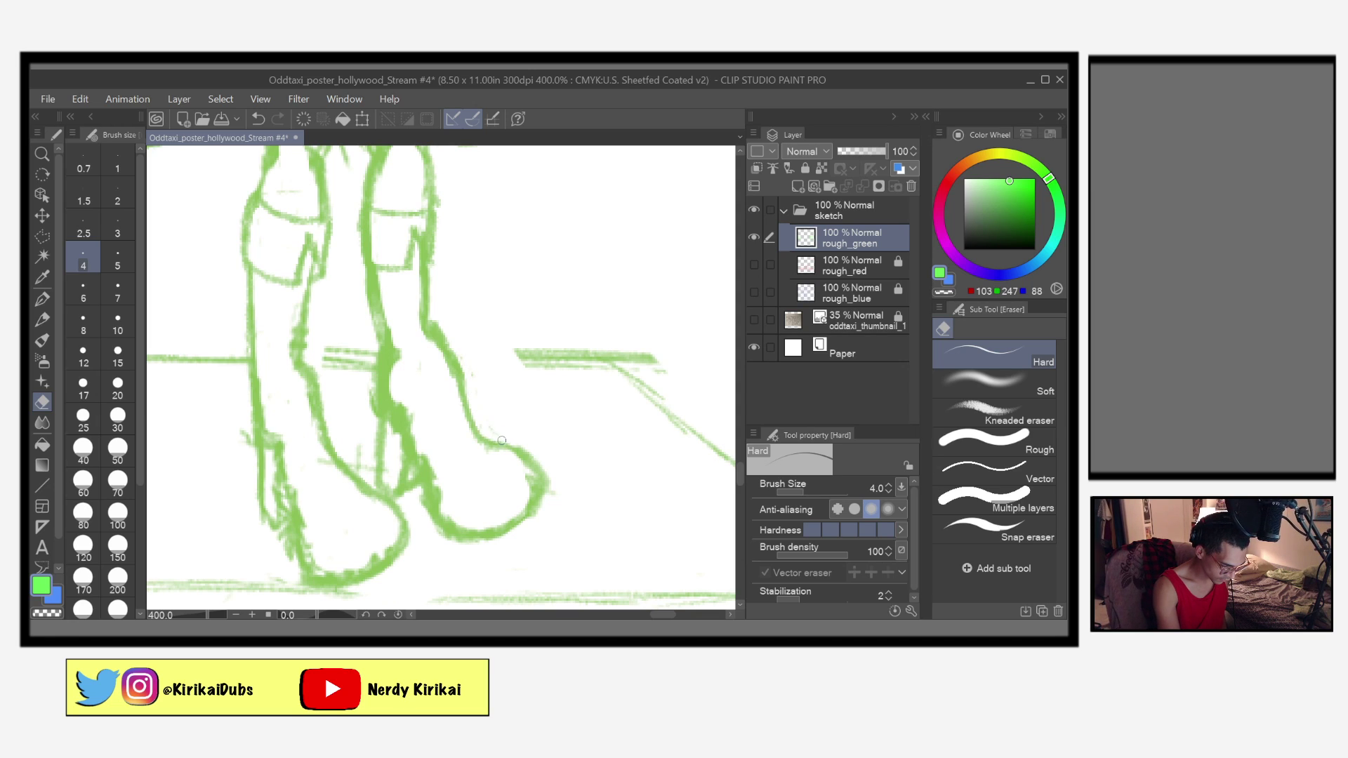
pyautogui.moveTo(439, 330); pyautogui.dragTo(491, 409)
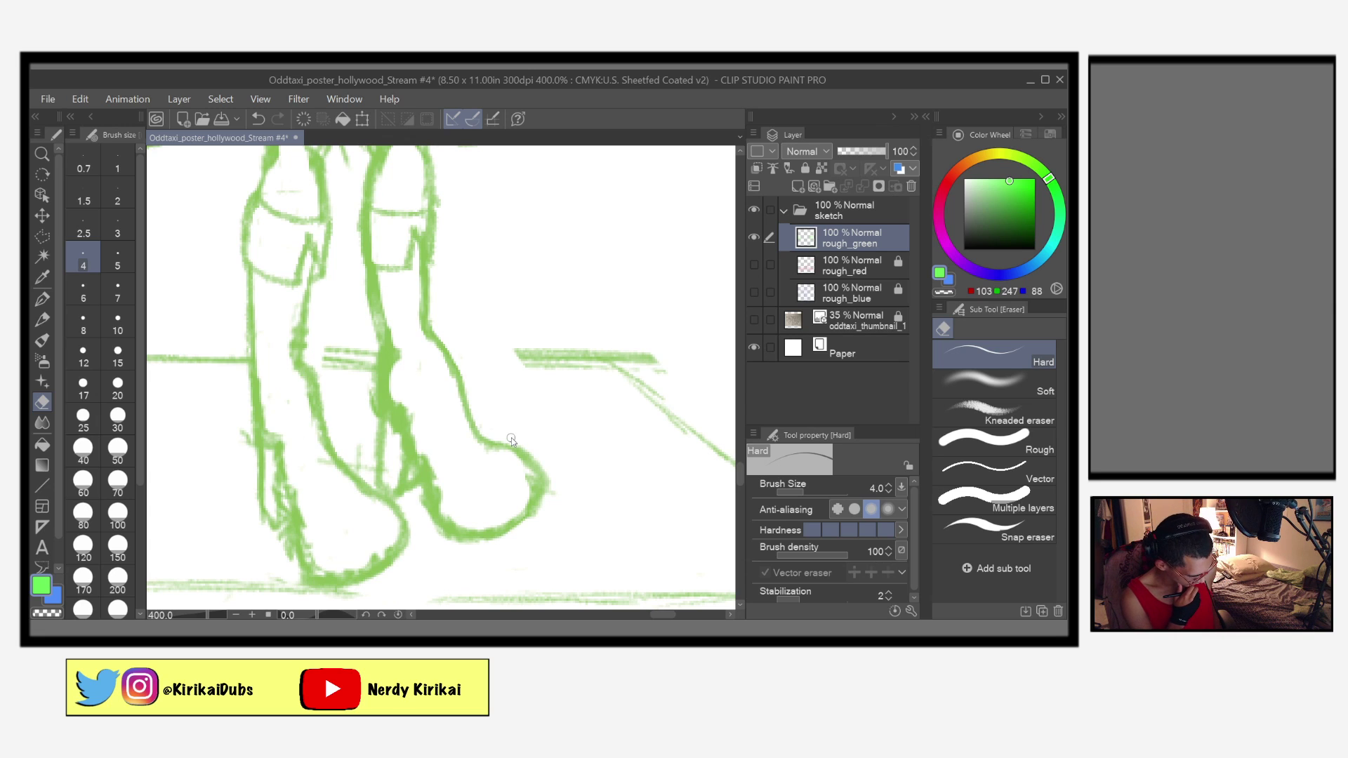
pyautogui.hotkey('ctrl', 's')
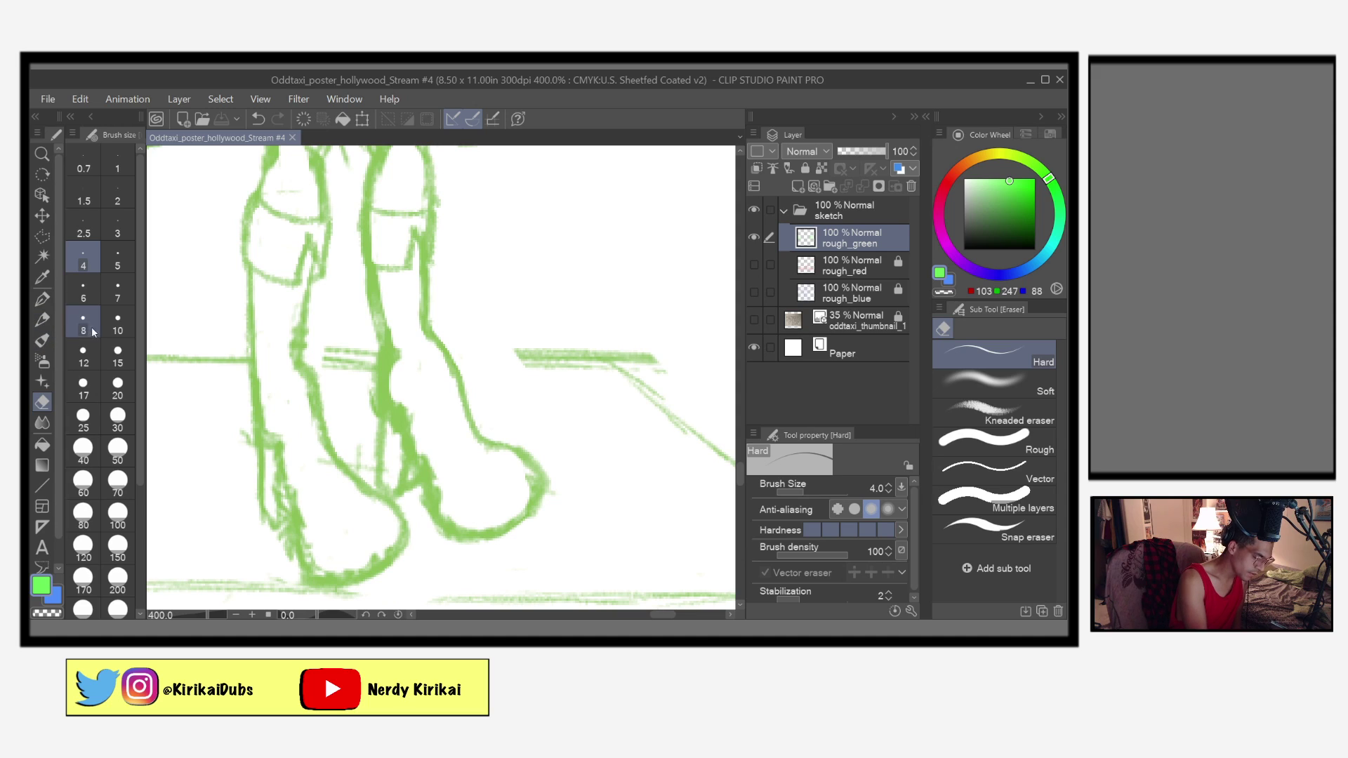
# Step: Erase the stray lines around the ankle of her left-hand boot and between both boots, and save the file
pyautogui.moveTo(279, 532)
pyautogui.mouseDown()
pyautogui.moveTo(285, 552)
pyautogui.moveTo(294, 534)
pyautogui.moveTo(281, 546)
pyautogui.mouseUp()
pyautogui.moveTo(244, 455); pyautogui.dragTo(249, 450)
pyautogui.moveTo(363, 443); pyautogui.dragTo(370, 472)
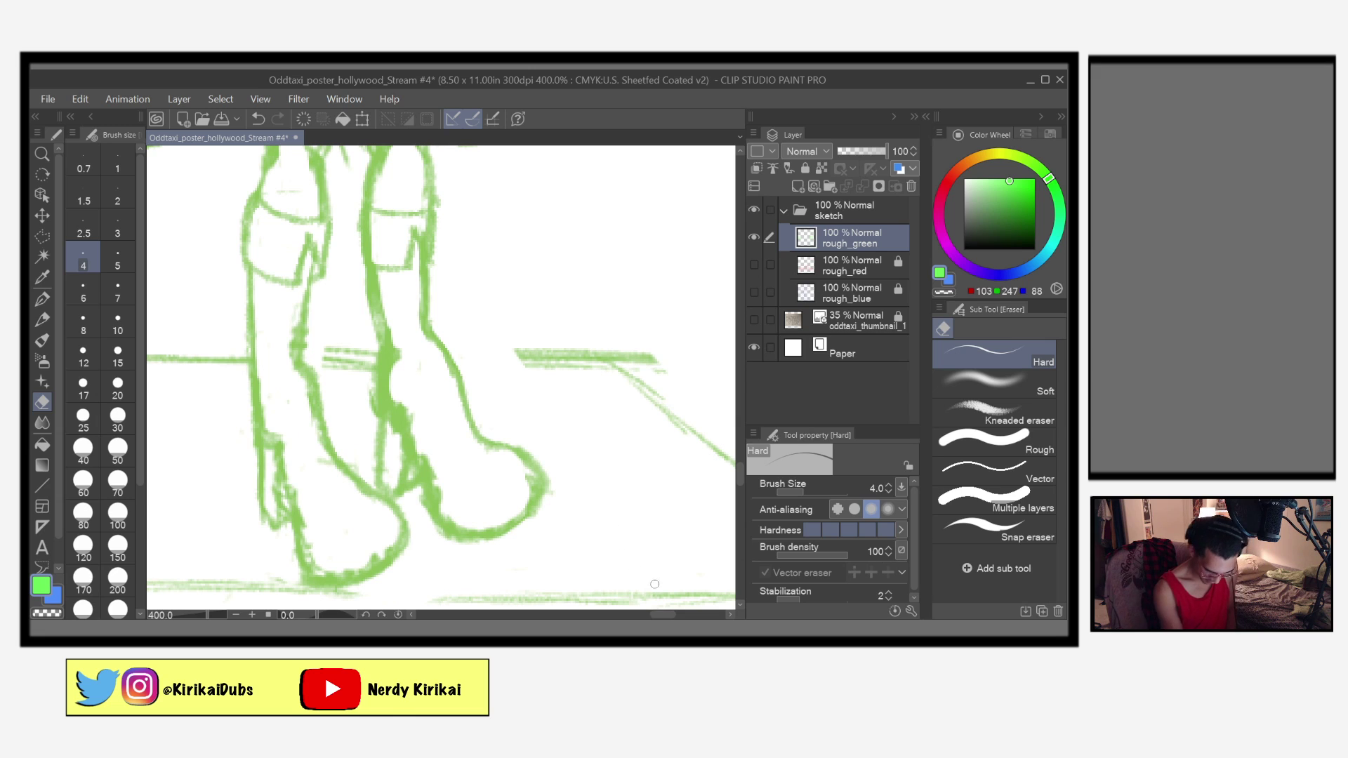
pyautogui.hotkey('ctrl', 's')
pyautogui.scroll(-5, 651, 590)
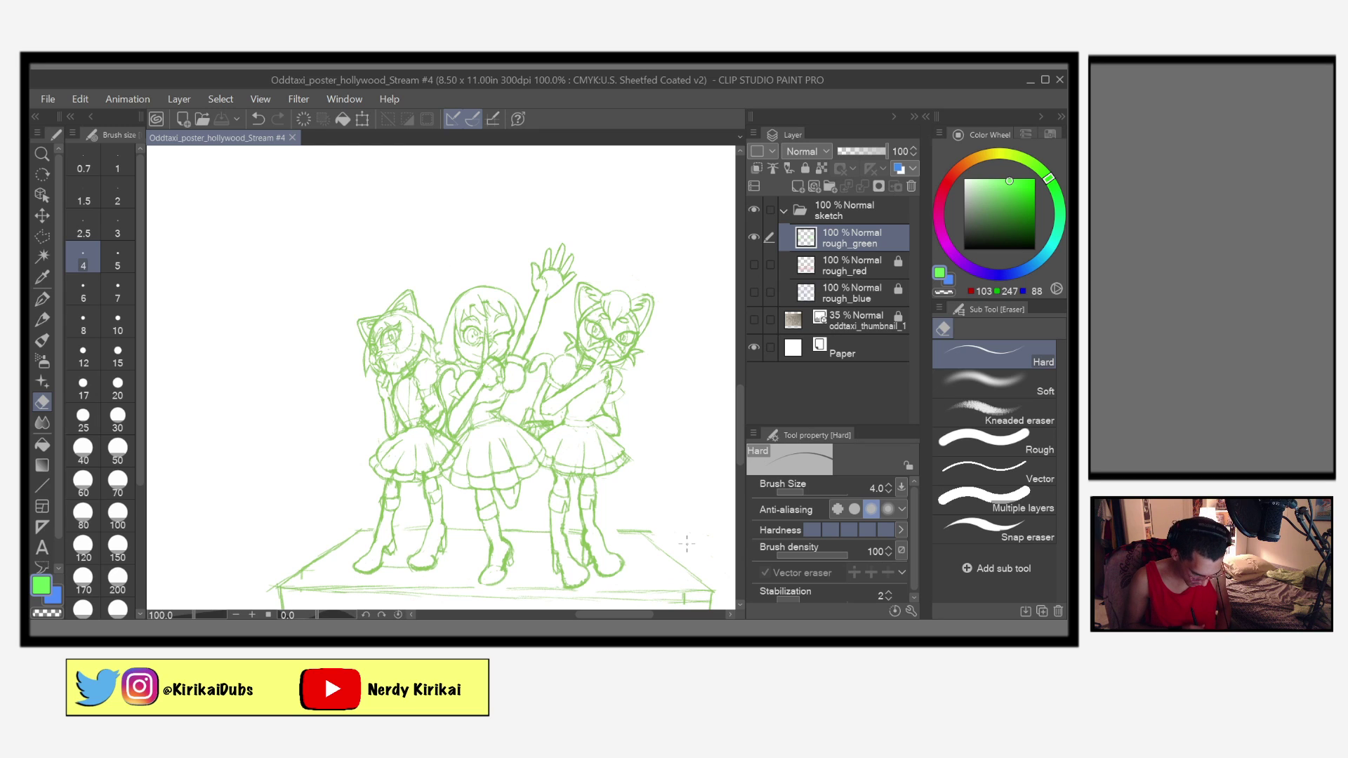
pyautogui.scroll(2, 687, 543)
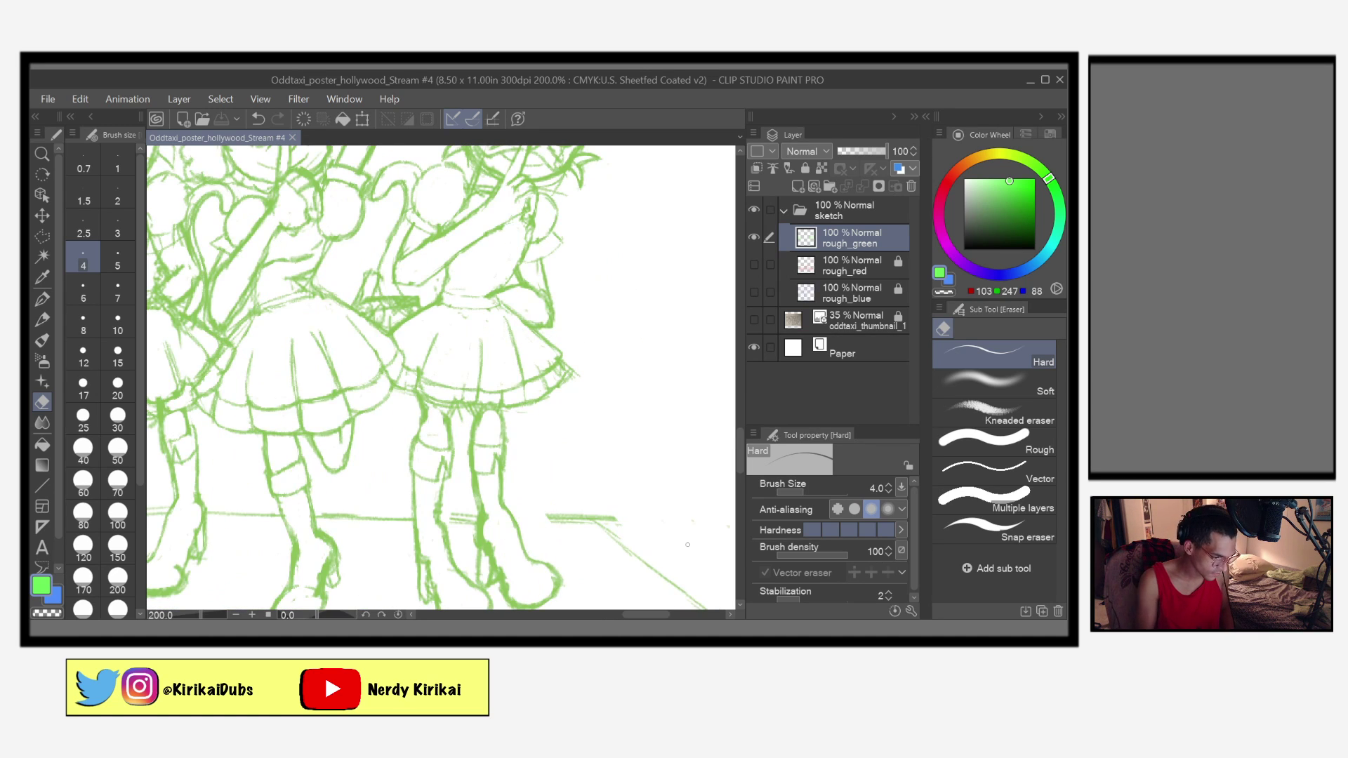
pyautogui.scroll(2, 617, 416)
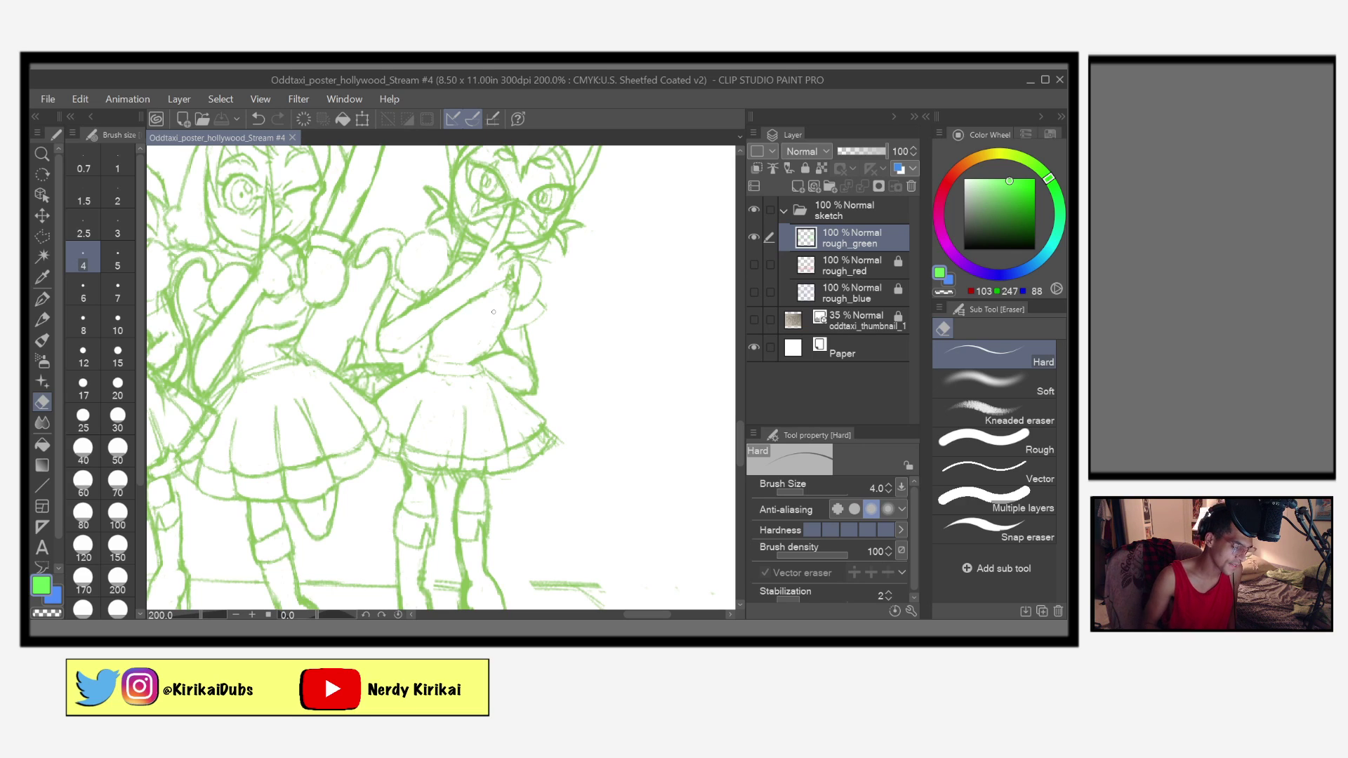
pyautogui.press('p')
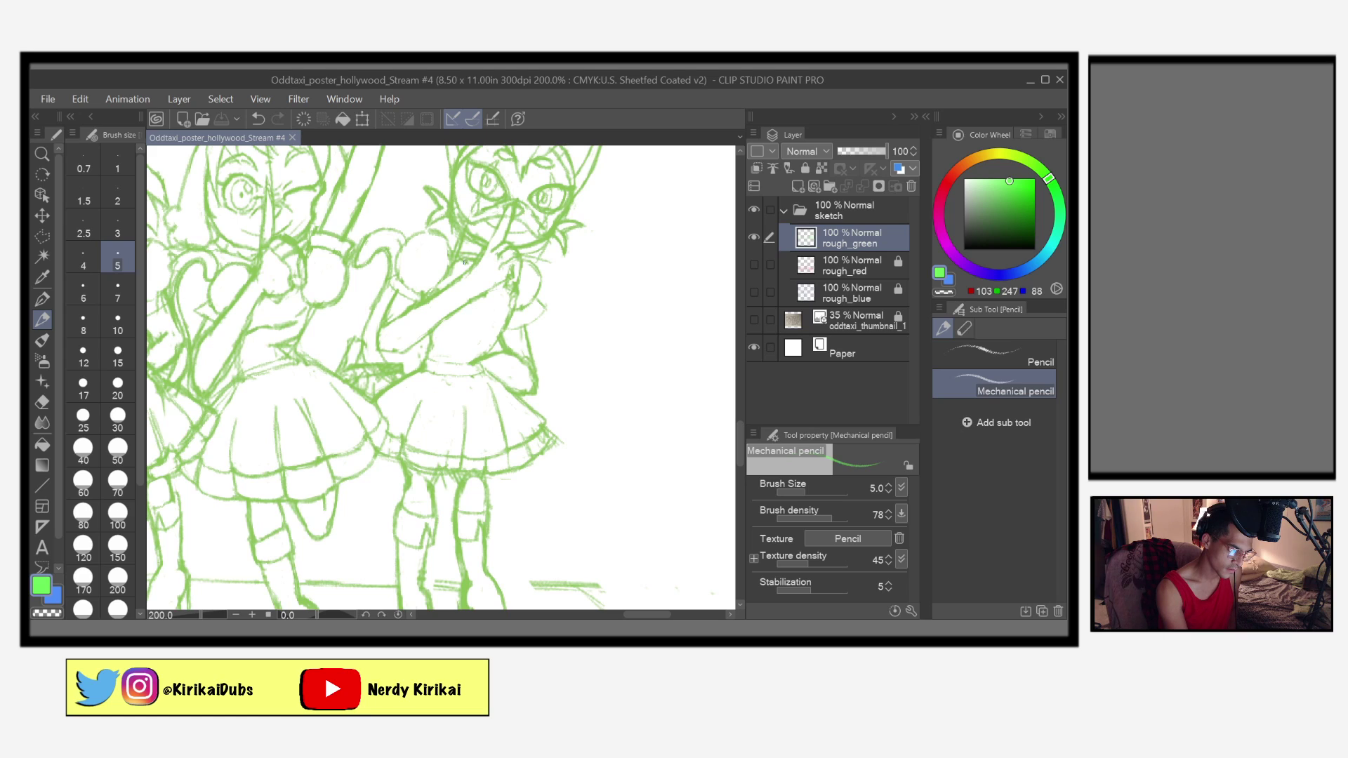
pyautogui.moveTo(464, 264); pyautogui.dragTo(463, 284)
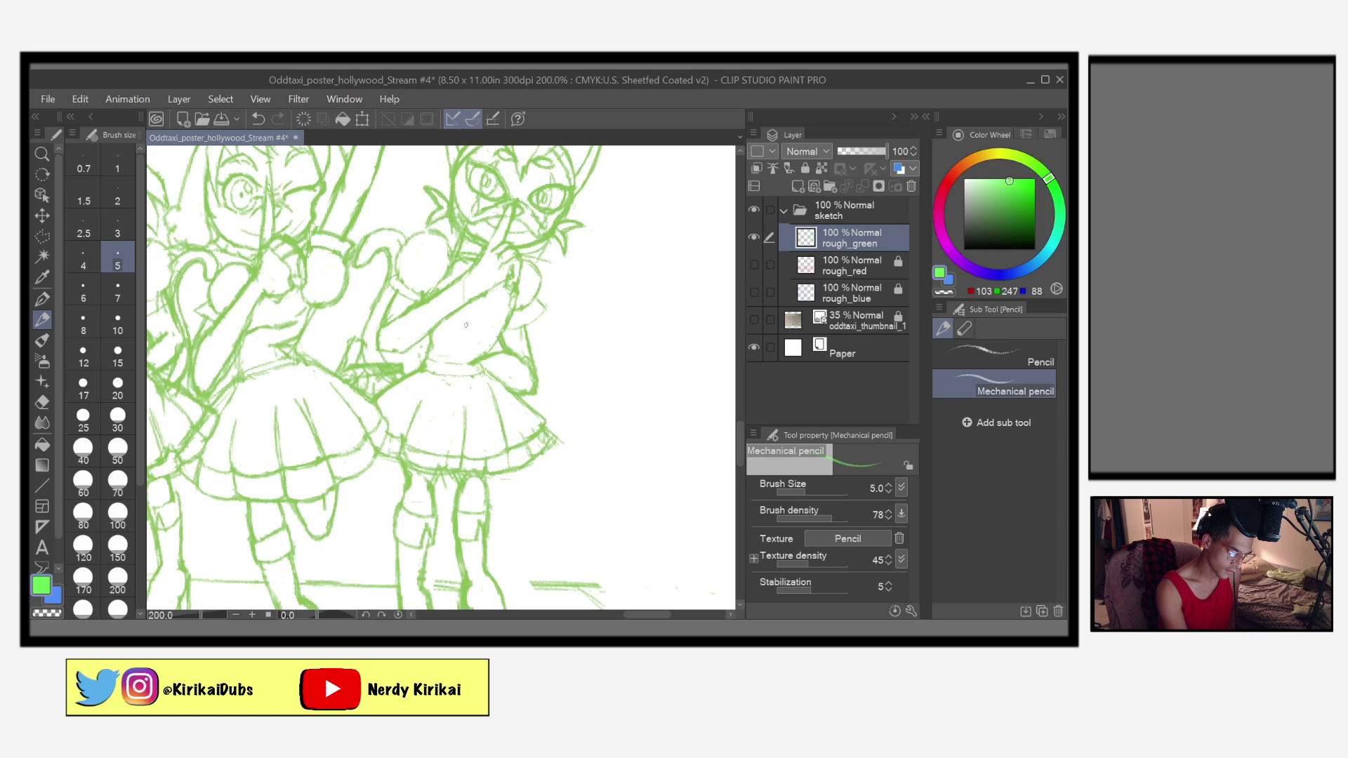
pyautogui.moveTo(466, 333); pyautogui.dragTo(468, 349)
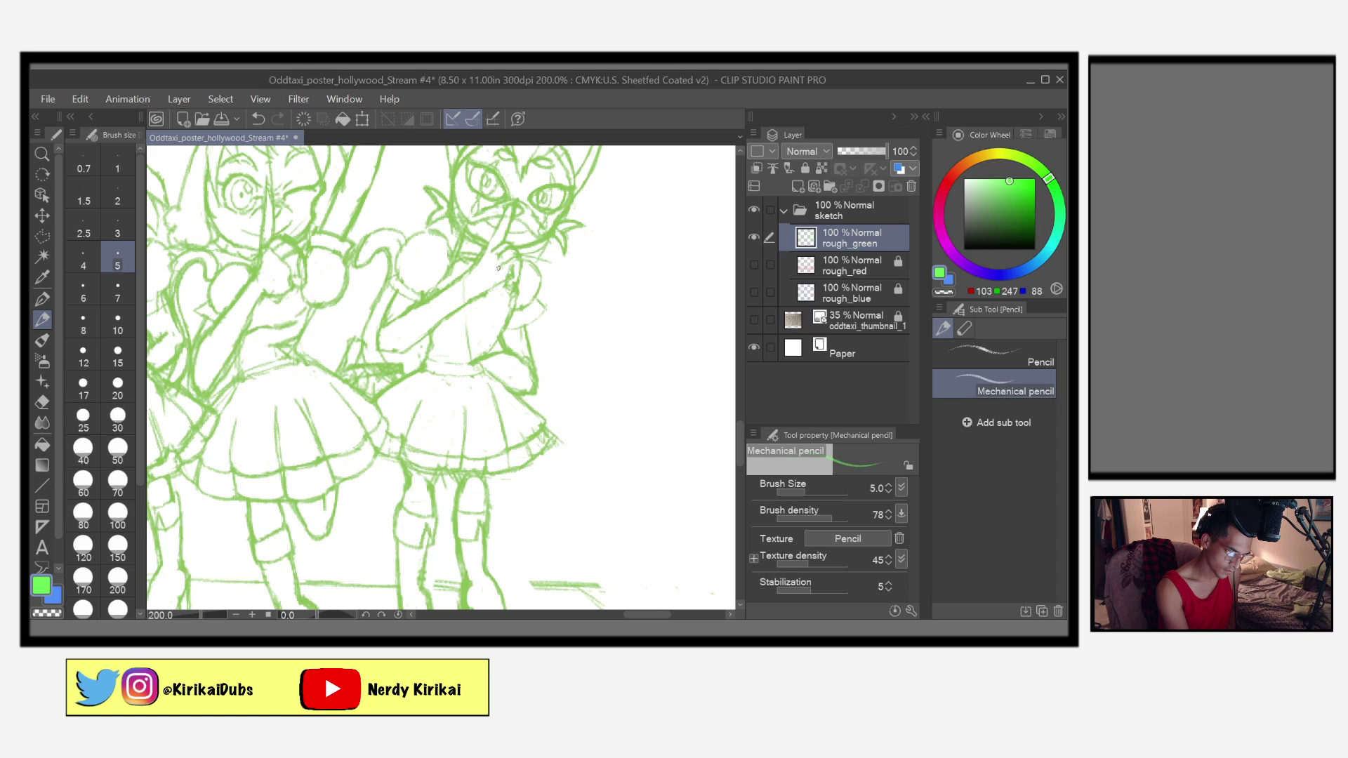
pyautogui.moveTo(496, 280); pyautogui.dragTo(484, 347)
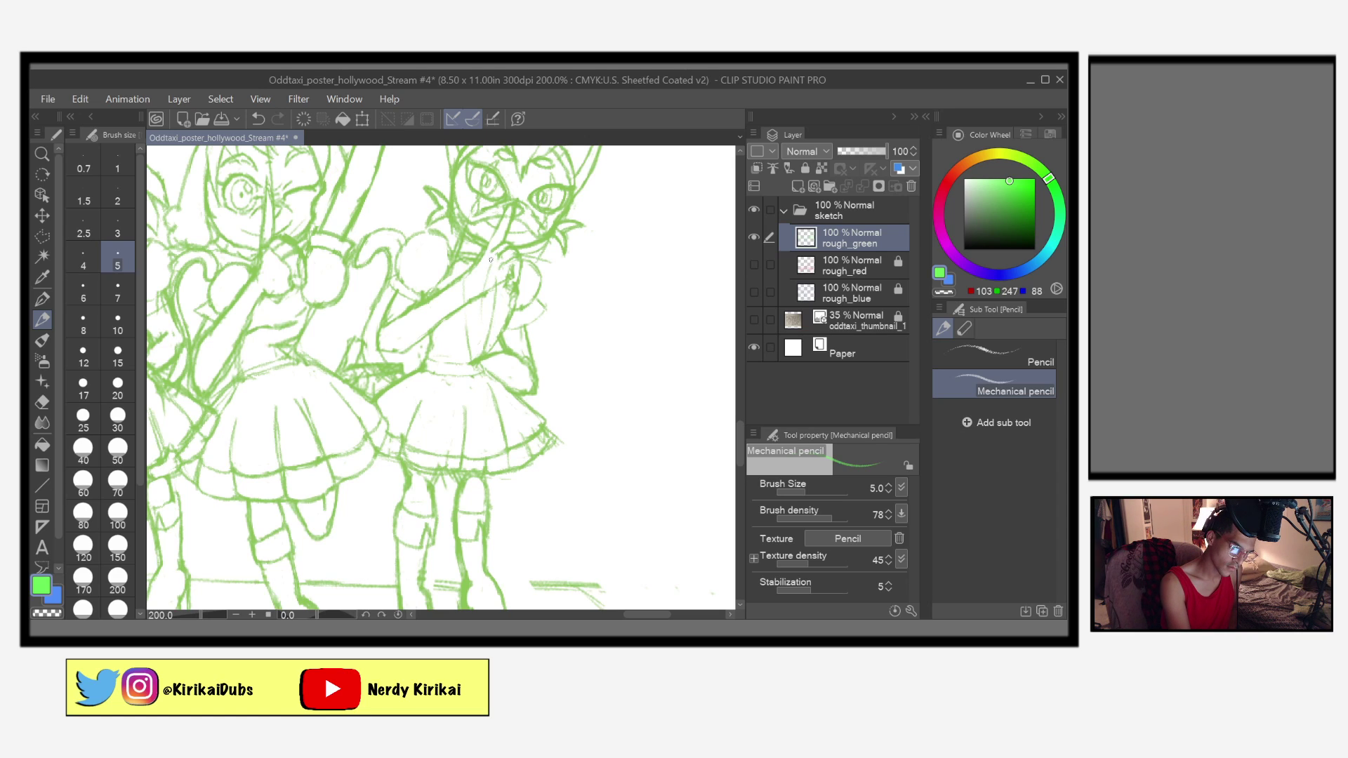
pyautogui.hotkey('ctrl', 'z')
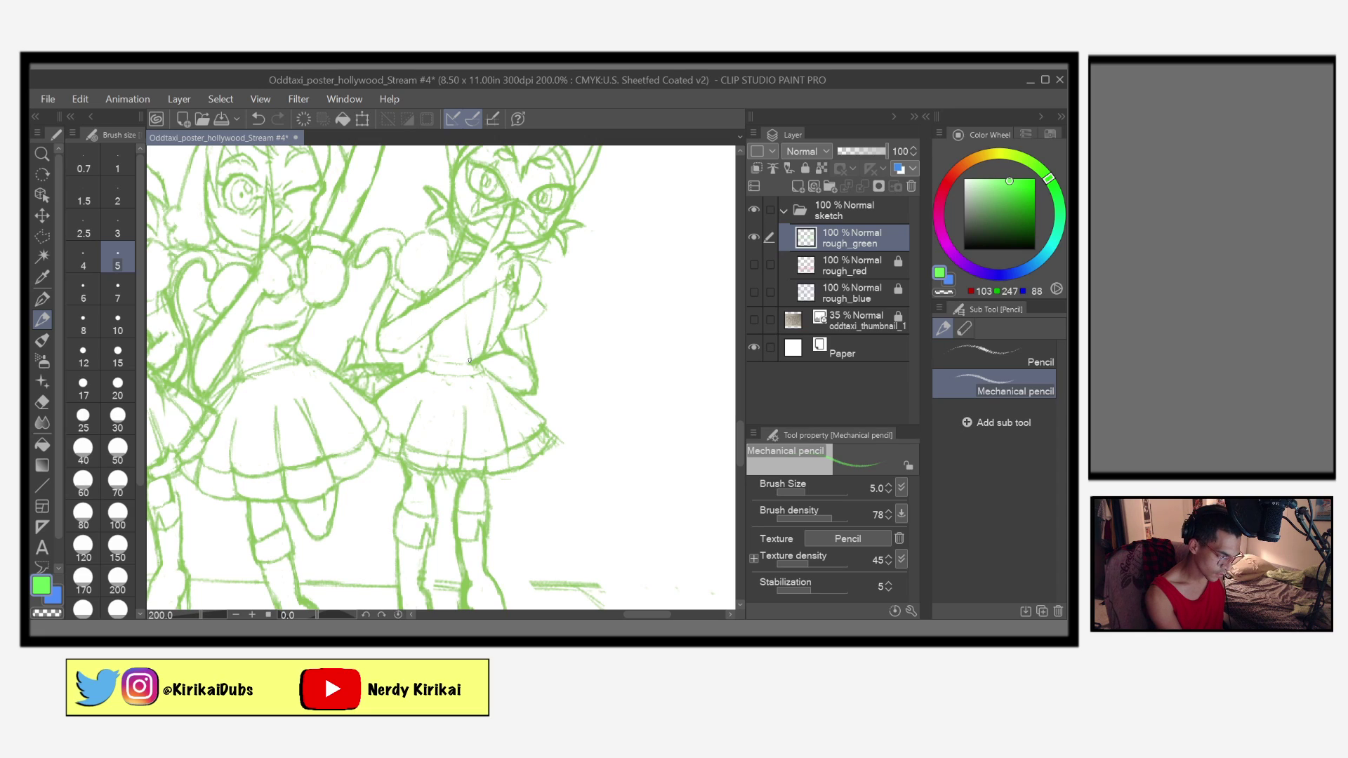
pyautogui.moveTo(471, 345); pyautogui.dragTo(468, 326)
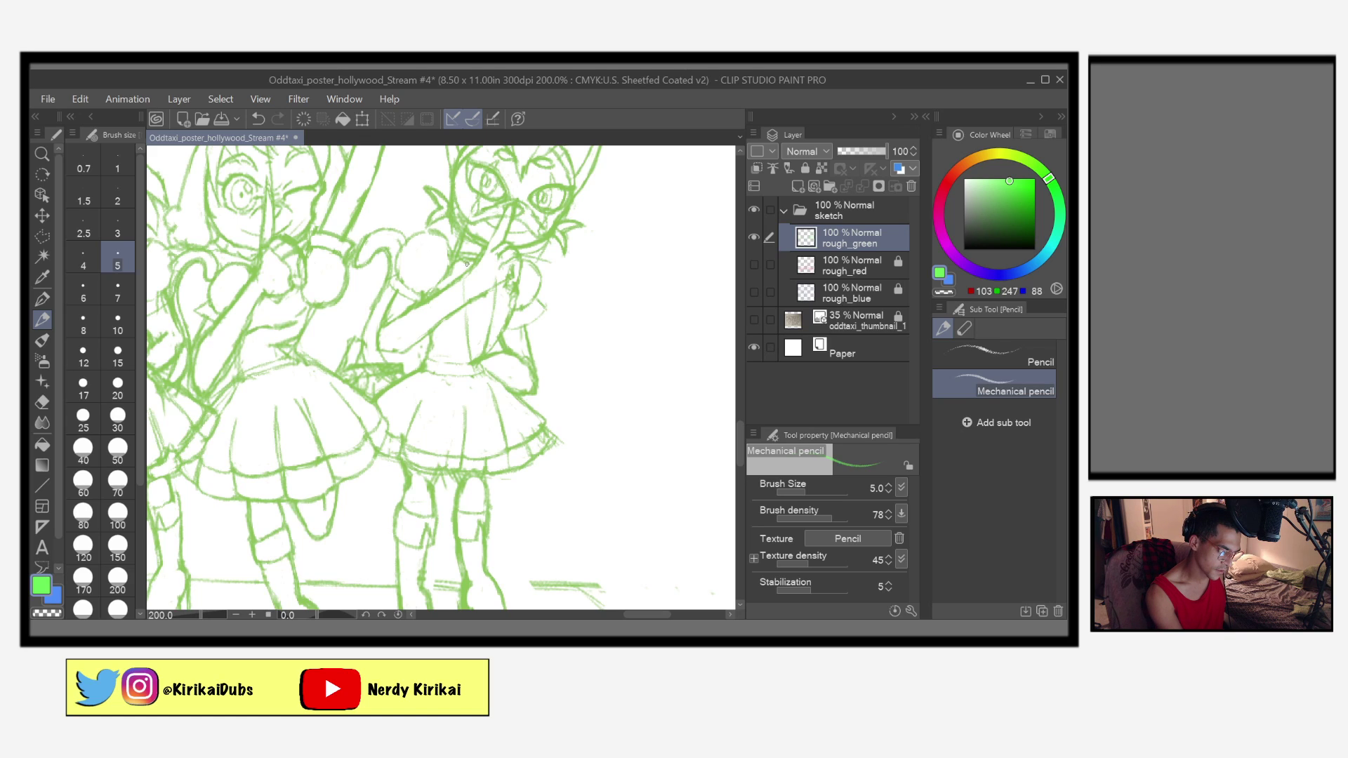
pyautogui.hotkey('ctrl', 'z')
pyautogui.hotkey('ctrl', 'z')
pyautogui.hotkey('ctrl', 'z')
pyautogui.hotkey('ctrl', 'z')
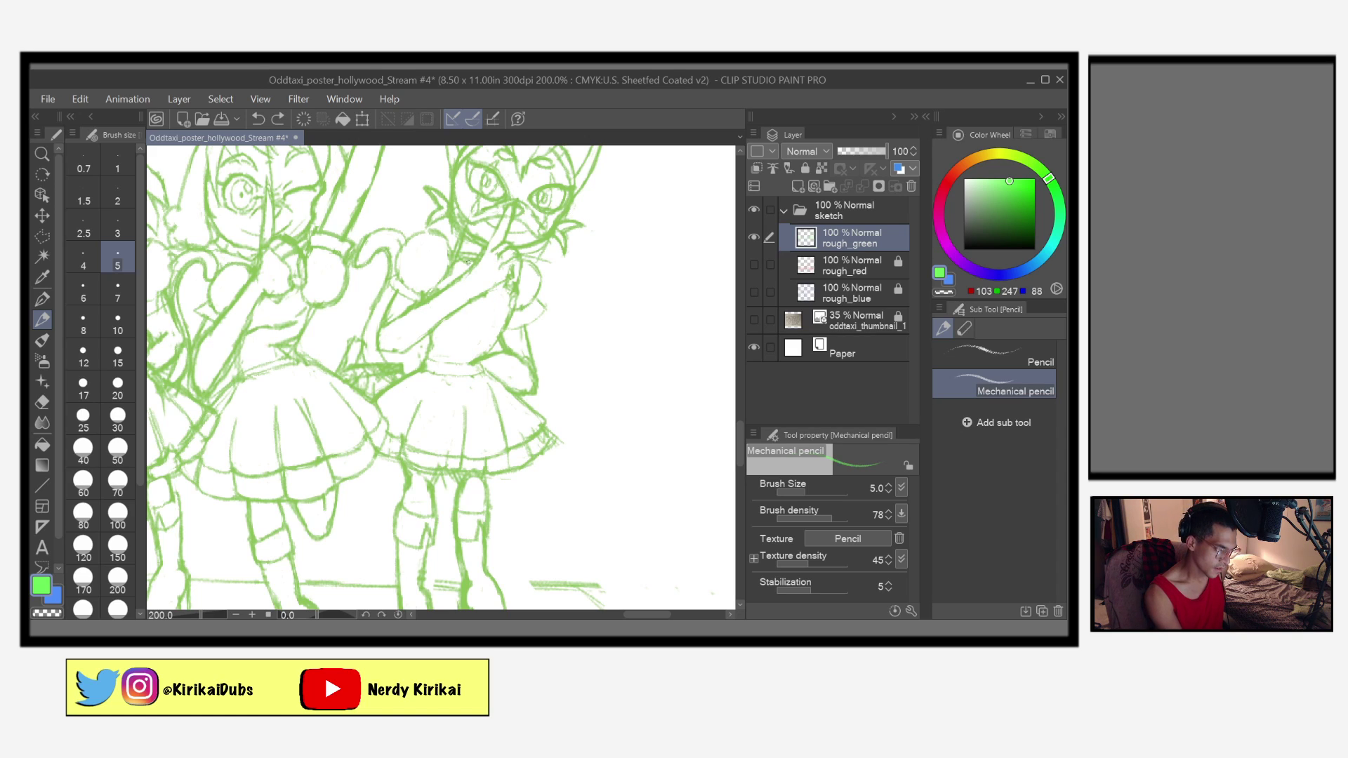
pyautogui.moveTo(455, 251); pyautogui.dragTo(460, 256)
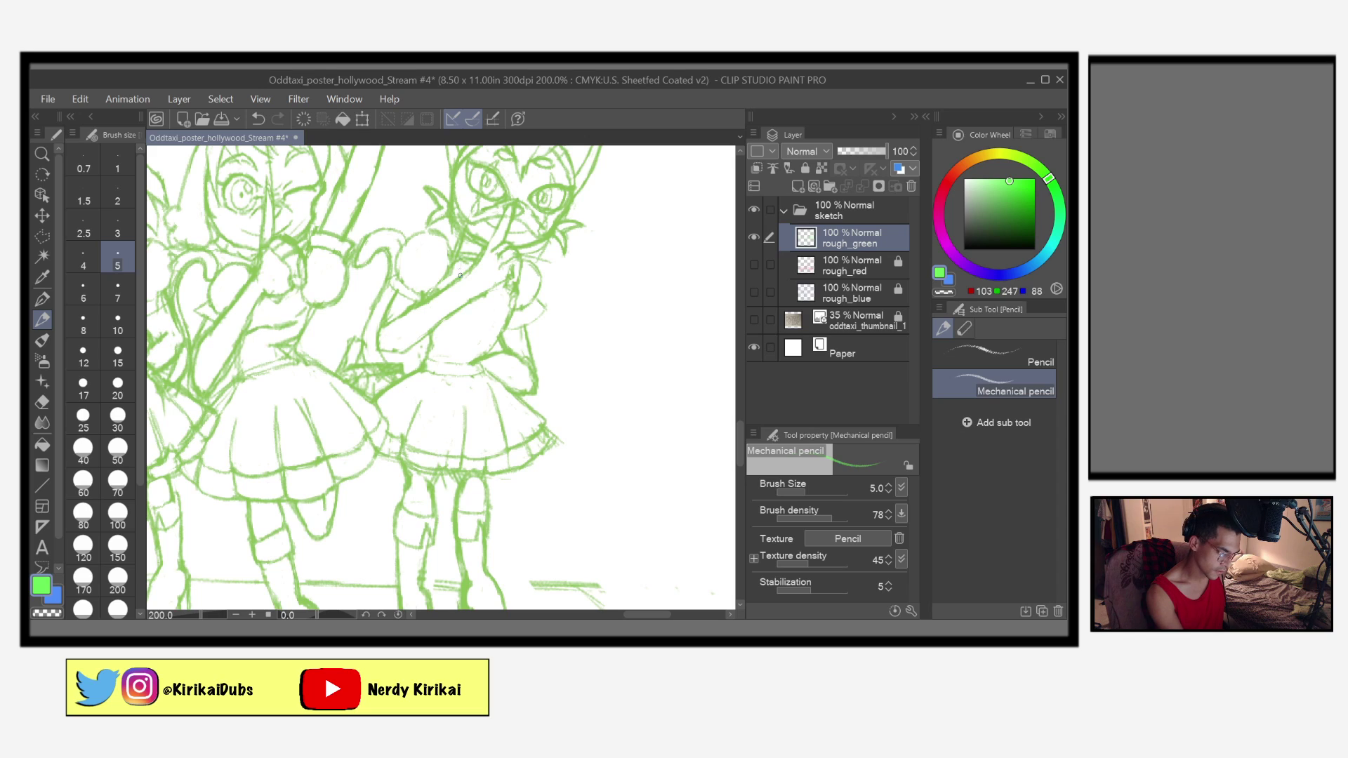
pyautogui.moveTo(461, 293); pyautogui.dragTo(469, 363)
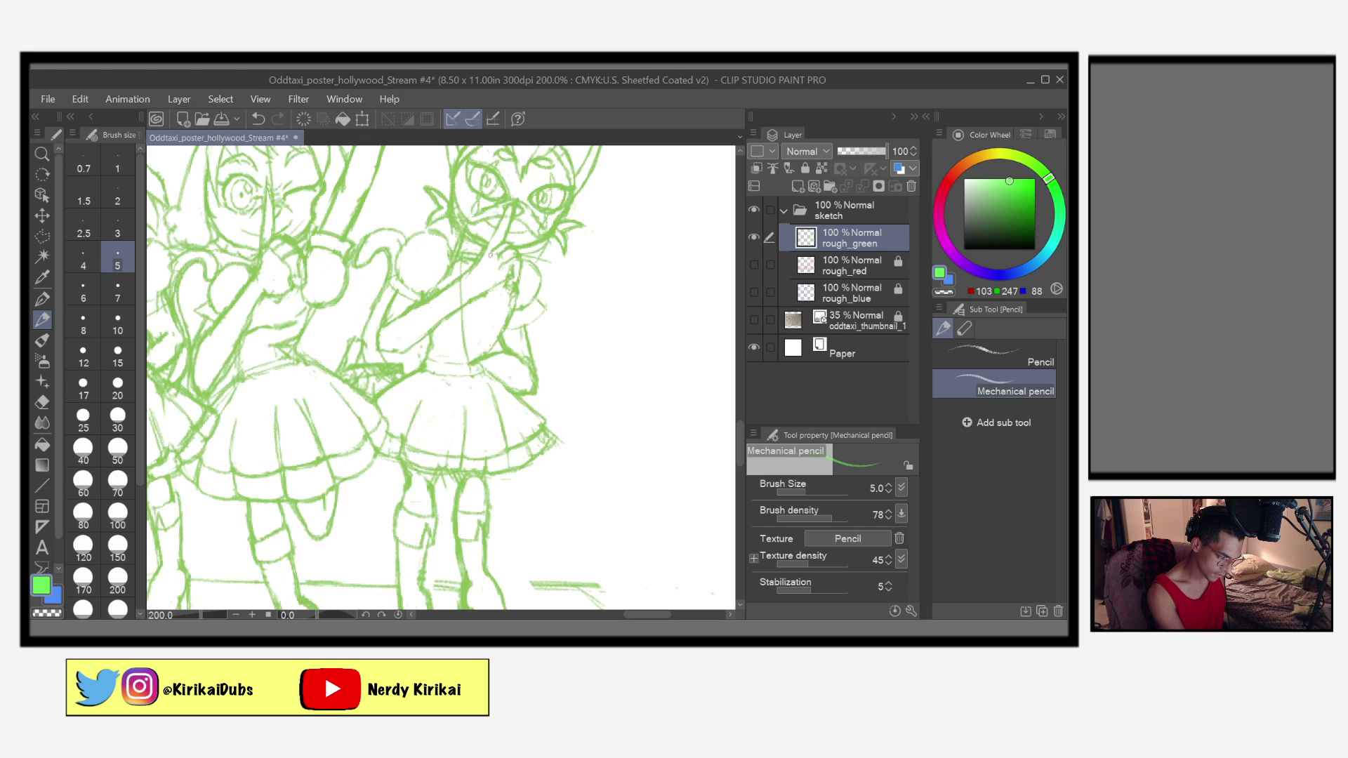
pyautogui.moveTo(492, 292); pyautogui.dragTo(473, 354)
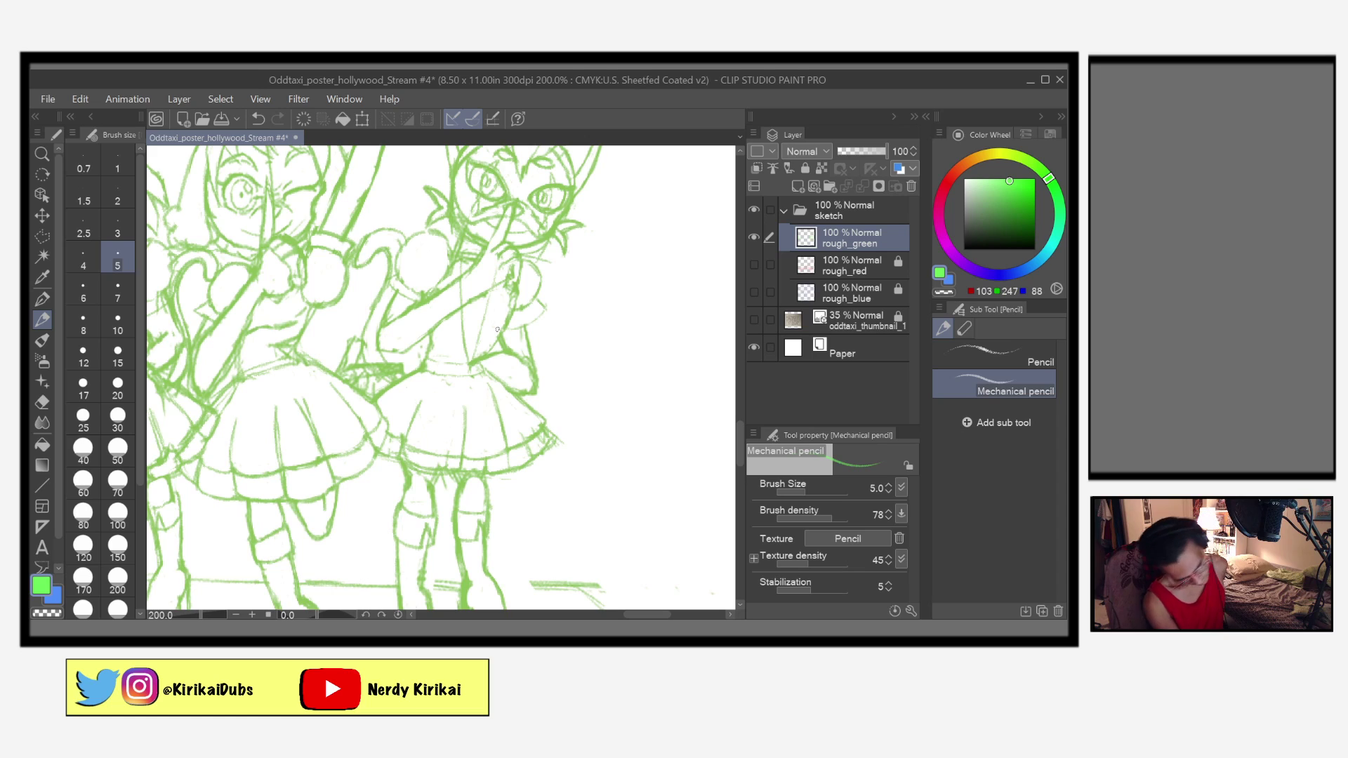
pyautogui.hotkey('ctrl', 'z')
pyautogui.hotkey('ctrl', 'z')
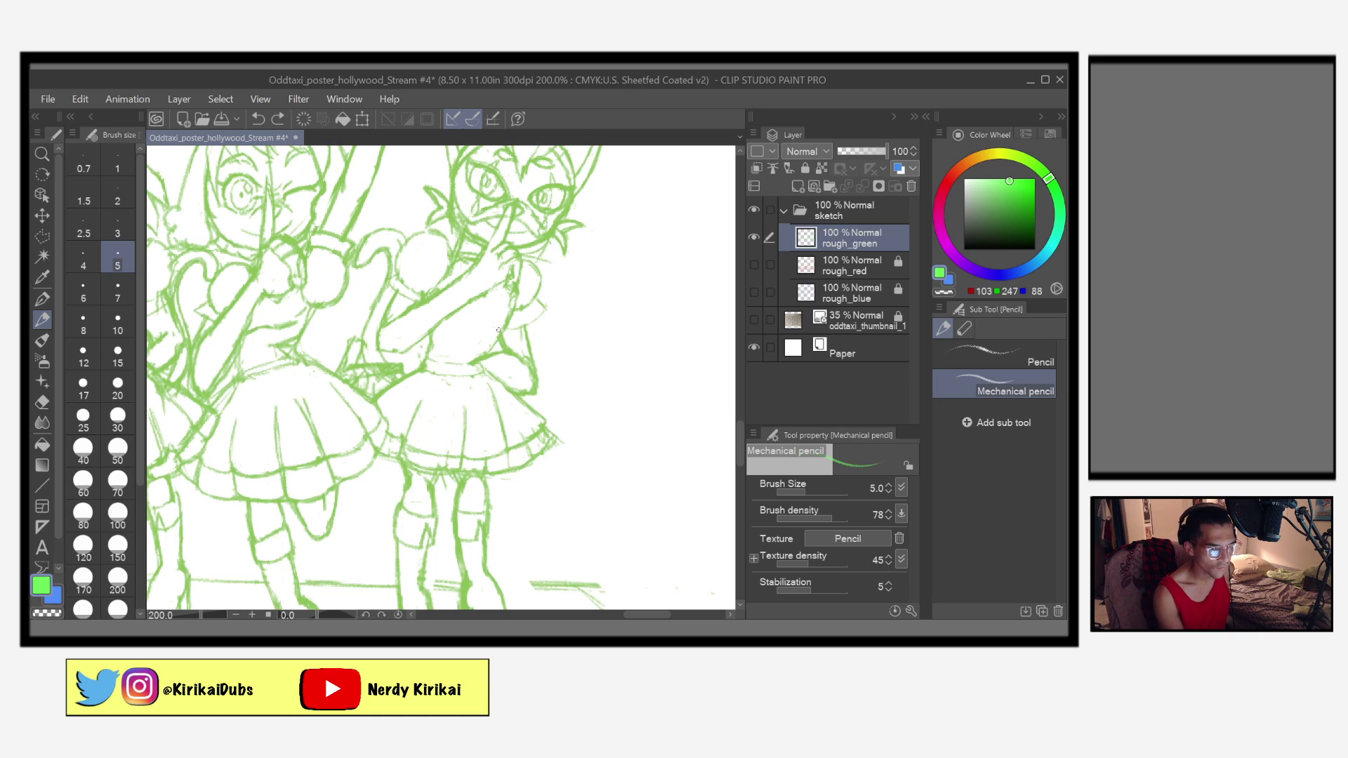
# Step: Draw seam lines down the rightmost girl's bodice to the waist with the Mechanical pencil, erase the overlap at her forearm, and save
pyautogui.moveTo(476, 255)
pyautogui.mouseDown()
pyautogui.moveTo(501, 281)
pyautogui.moveTo(462, 373)
pyautogui.mouseUp()
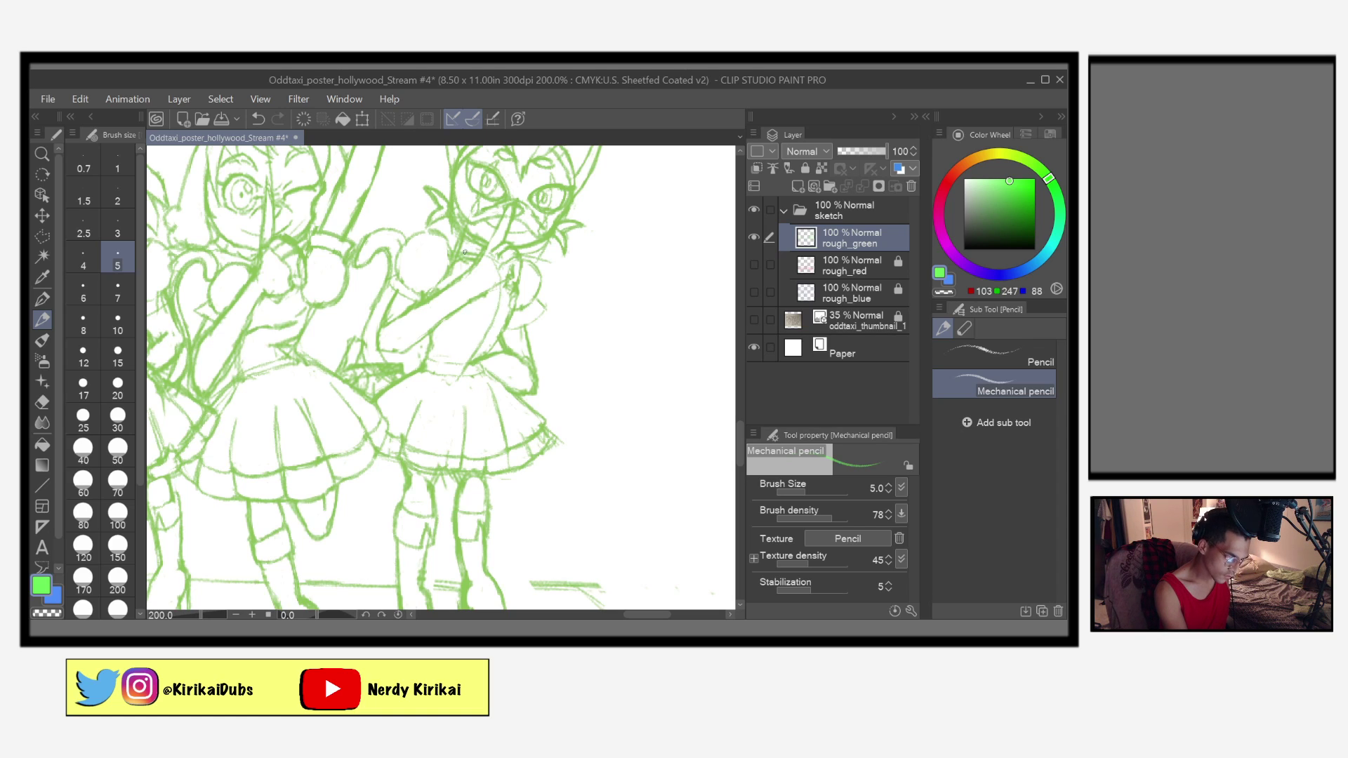
pyautogui.moveTo(458, 278); pyautogui.dragTo(460, 369)
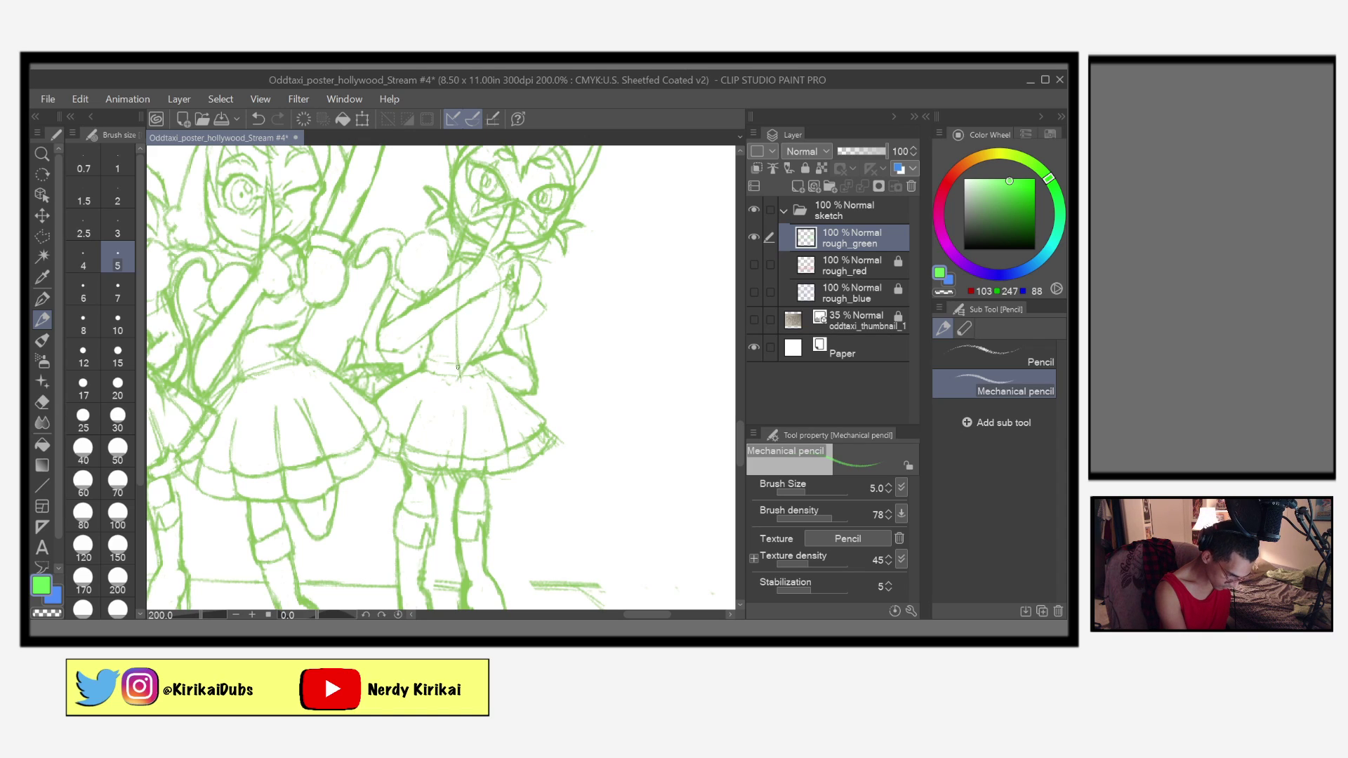
pyautogui.press('e')
pyautogui.moveTo(468, 284); pyautogui.dragTo(456, 302)
pyautogui.hotkey('ctrl', 'z')
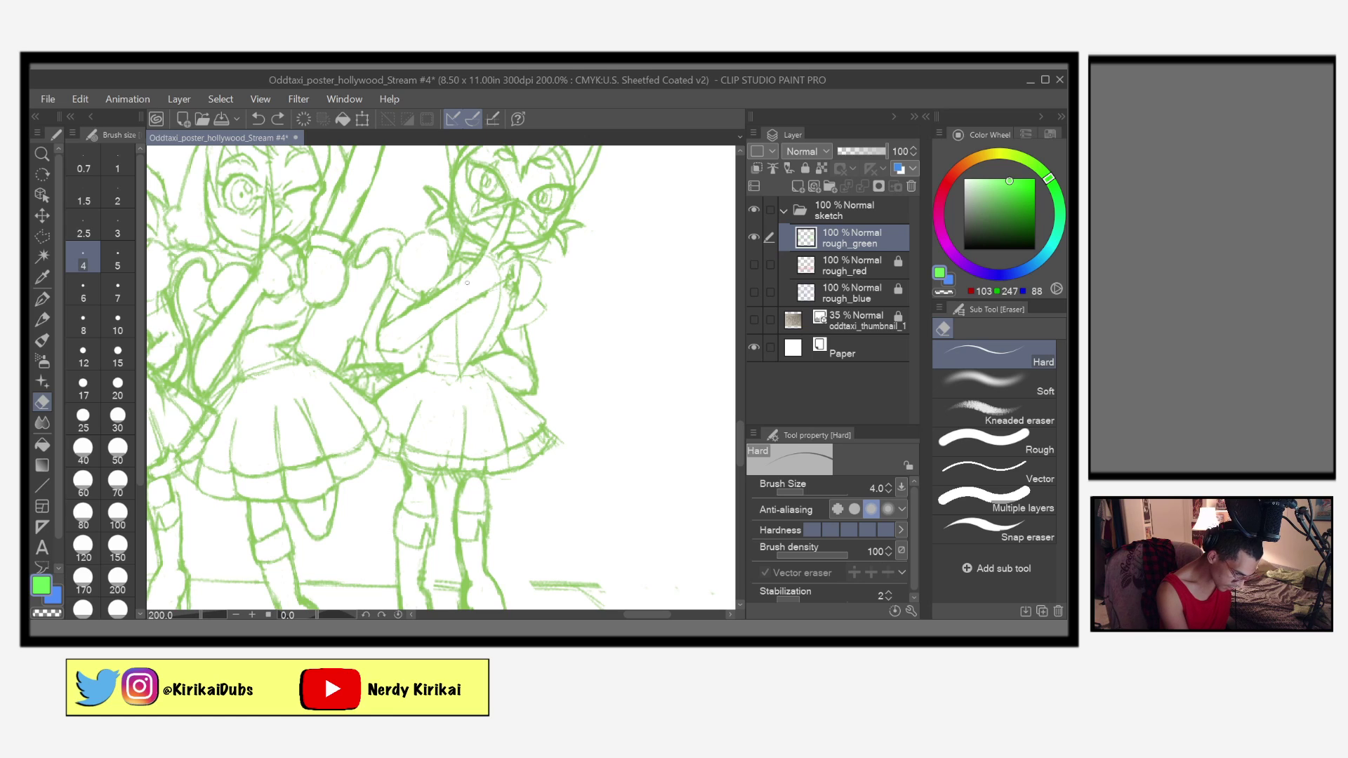
pyautogui.click(462, 283)
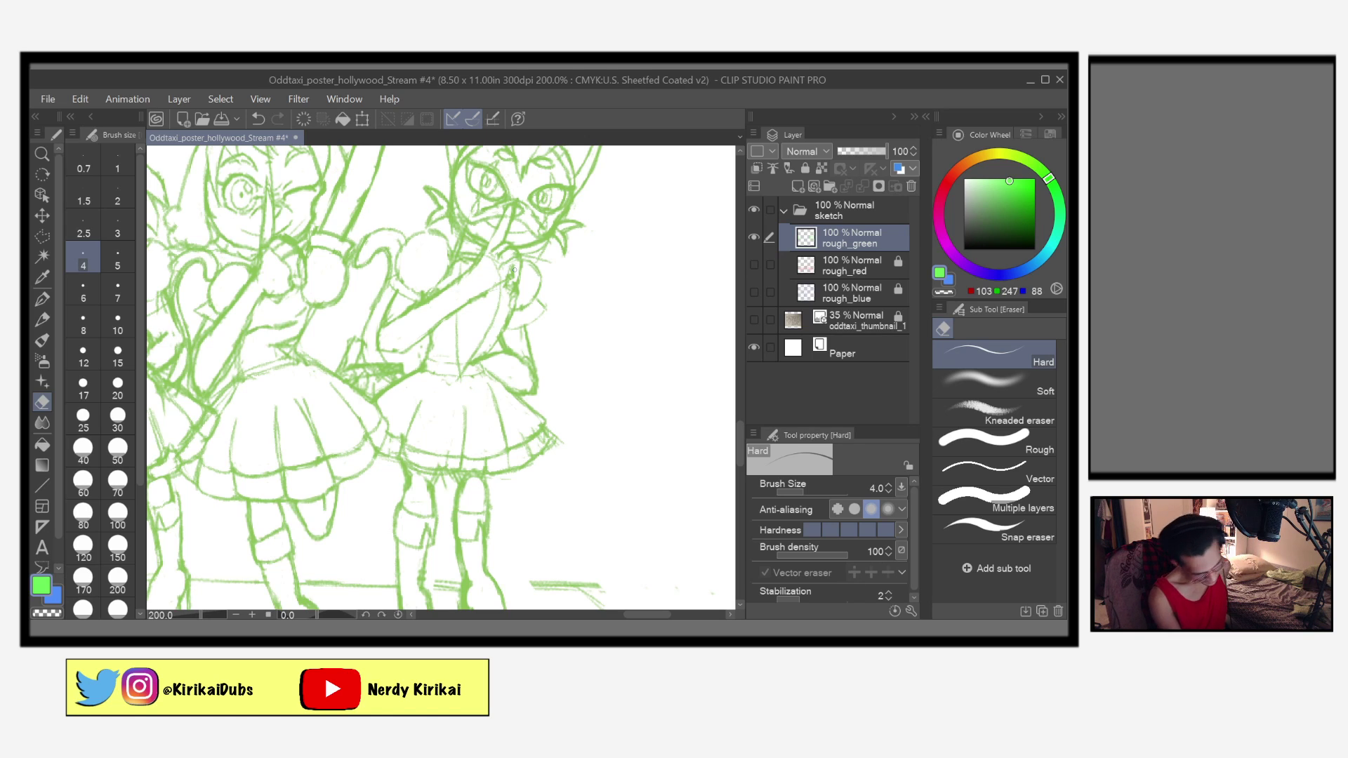
pyautogui.hotkey('ctrl', 's')
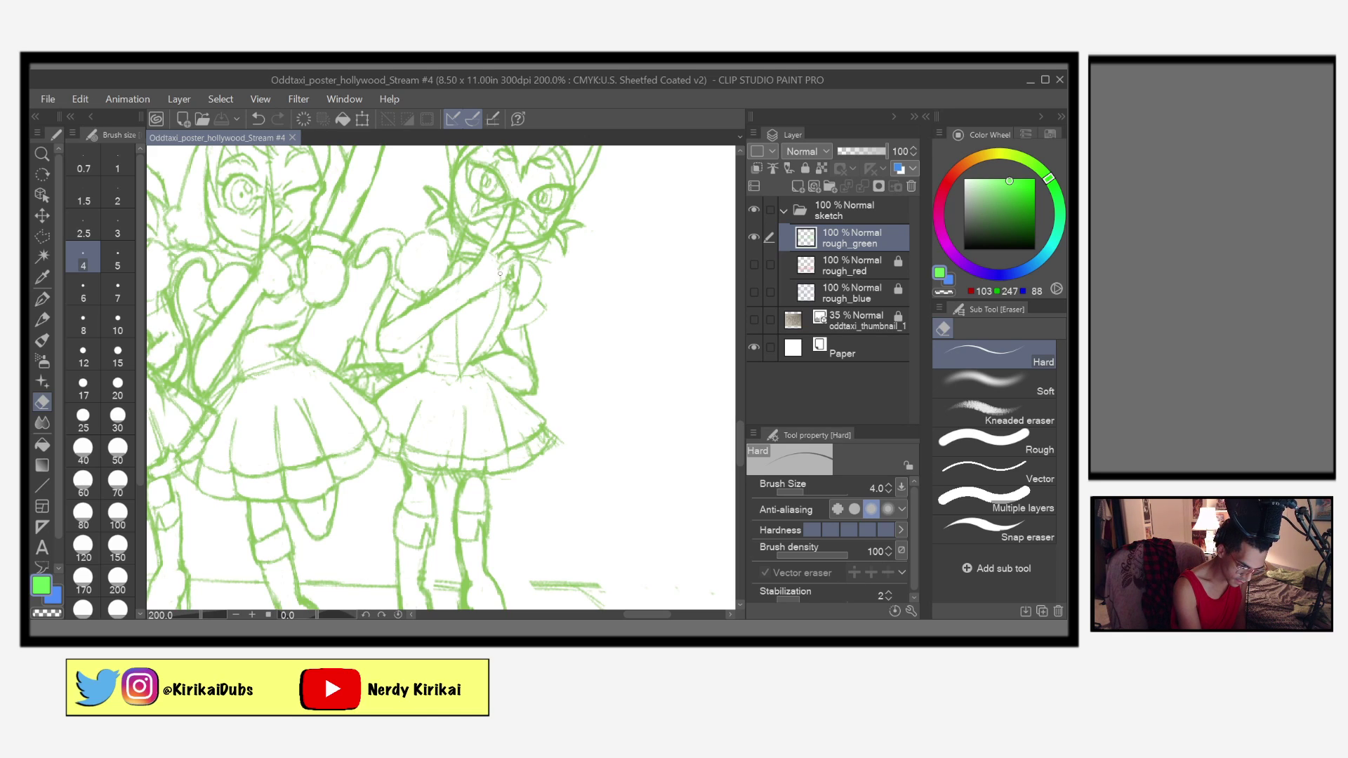
# Step: Erase the stray lines around the rightmost girl's raised hand with the size 4 Hard eraser, and save the file
pyautogui.moveTo(503, 277); pyautogui.dragTo(505, 257)
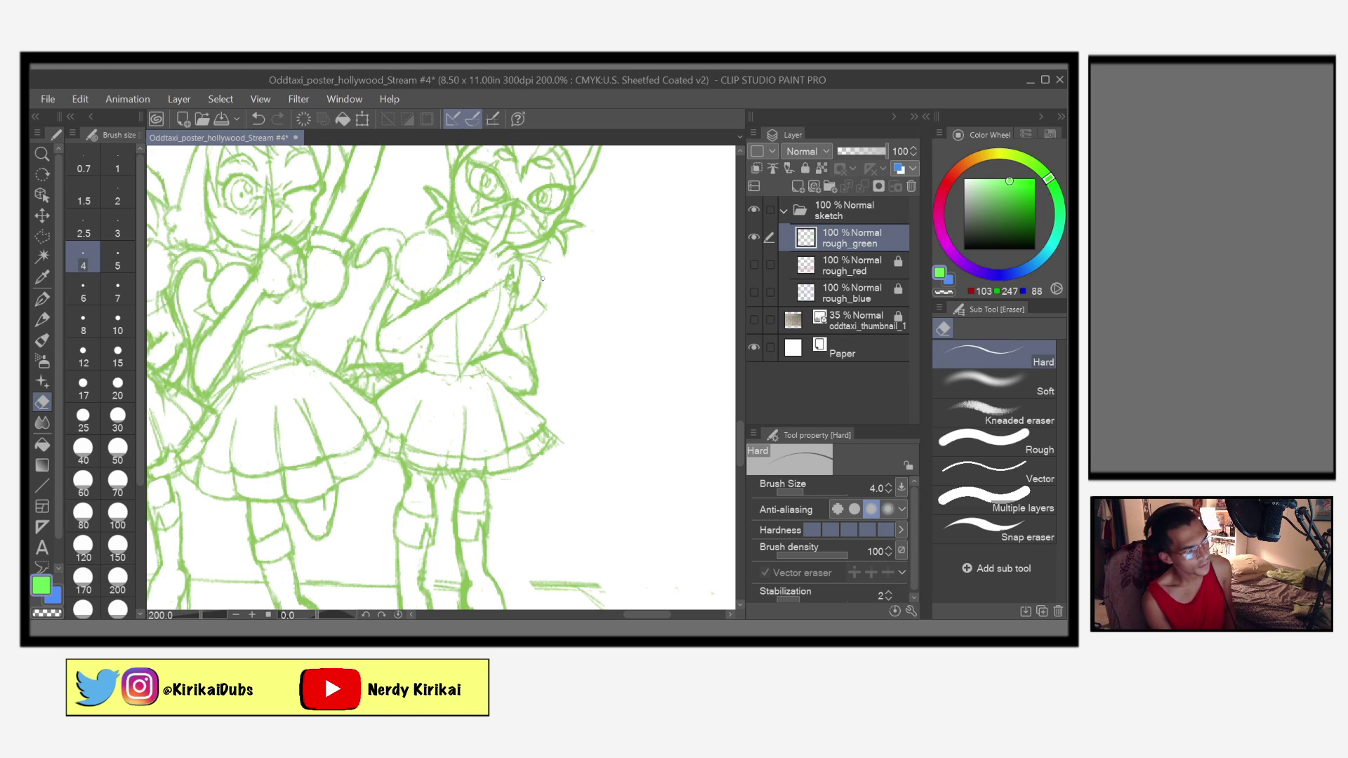
pyautogui.hotkey('ctrl', 's')
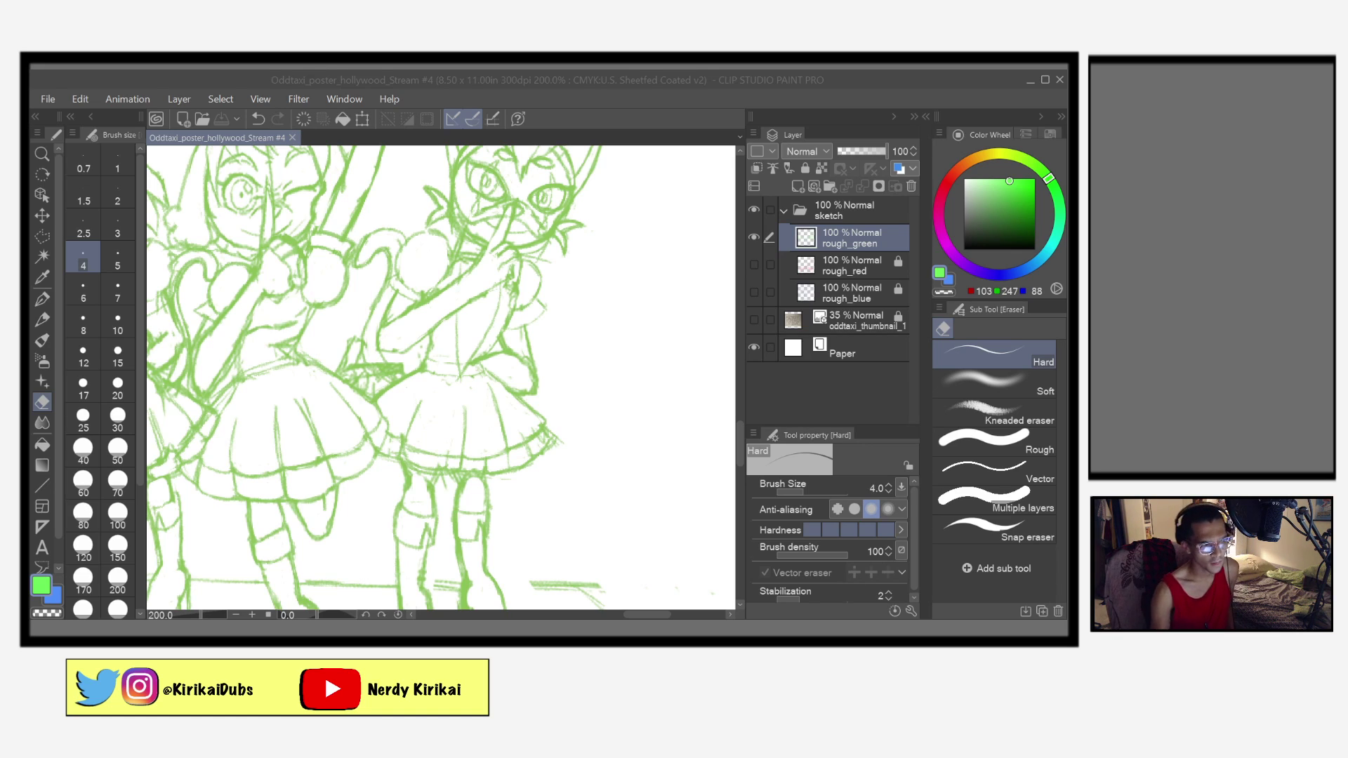
pyautogui.click(684, 103)
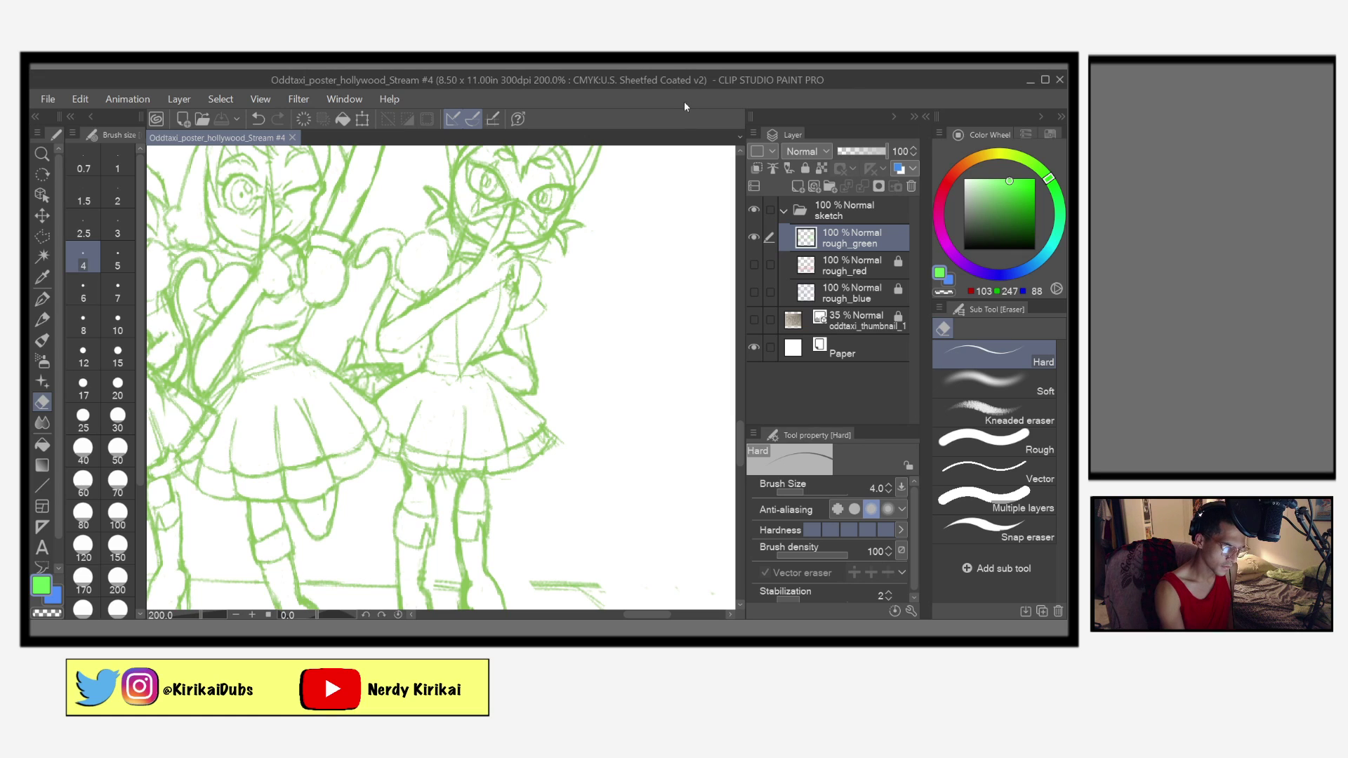
# Step: Draw seam lines down the middle girl's bodice with the size 5 Mechanical pencil, erase the stray marks, and save the file
pyautogui.moveTo(621, 505); pyautogui.dragTo(705, 496)
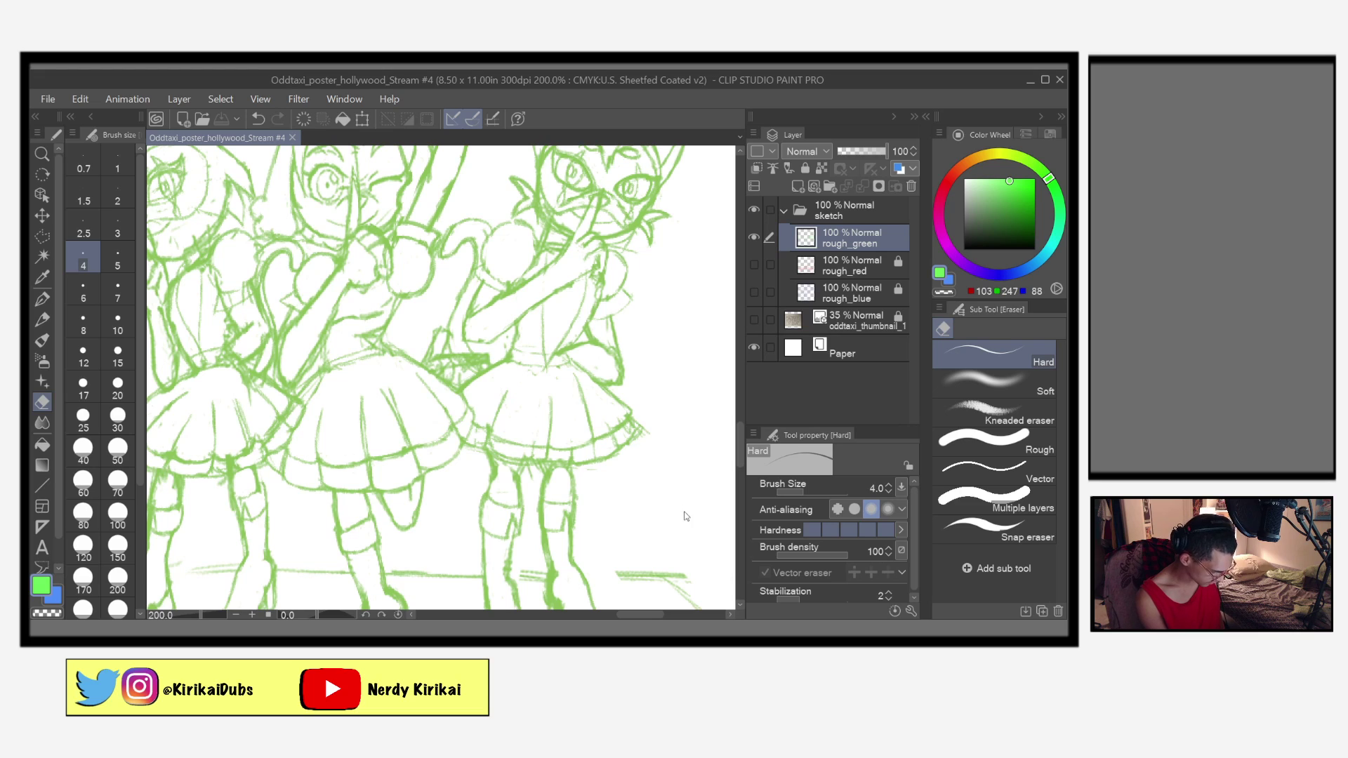
pyautogui.click(42, 320)
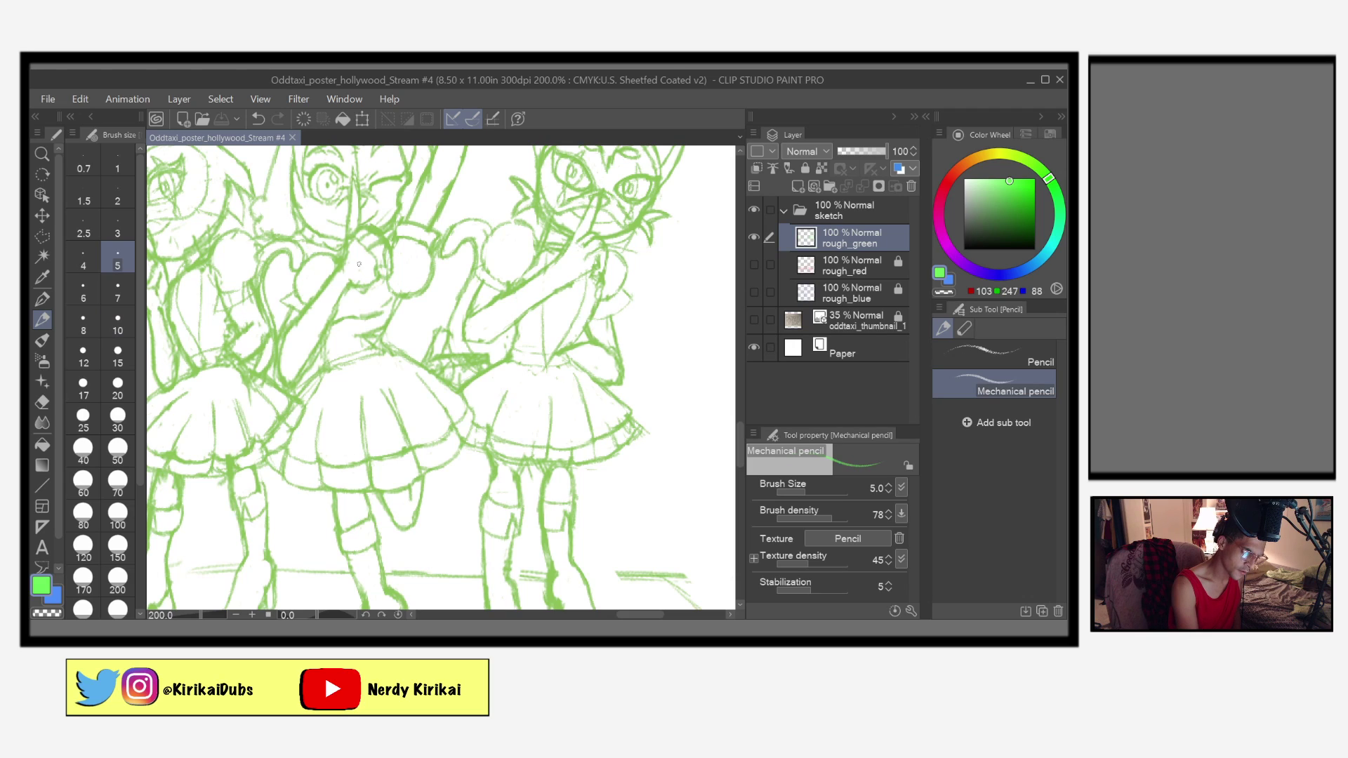
pyautogui.moveTo(342, 265); pyautogui.dragTo(342, 347)
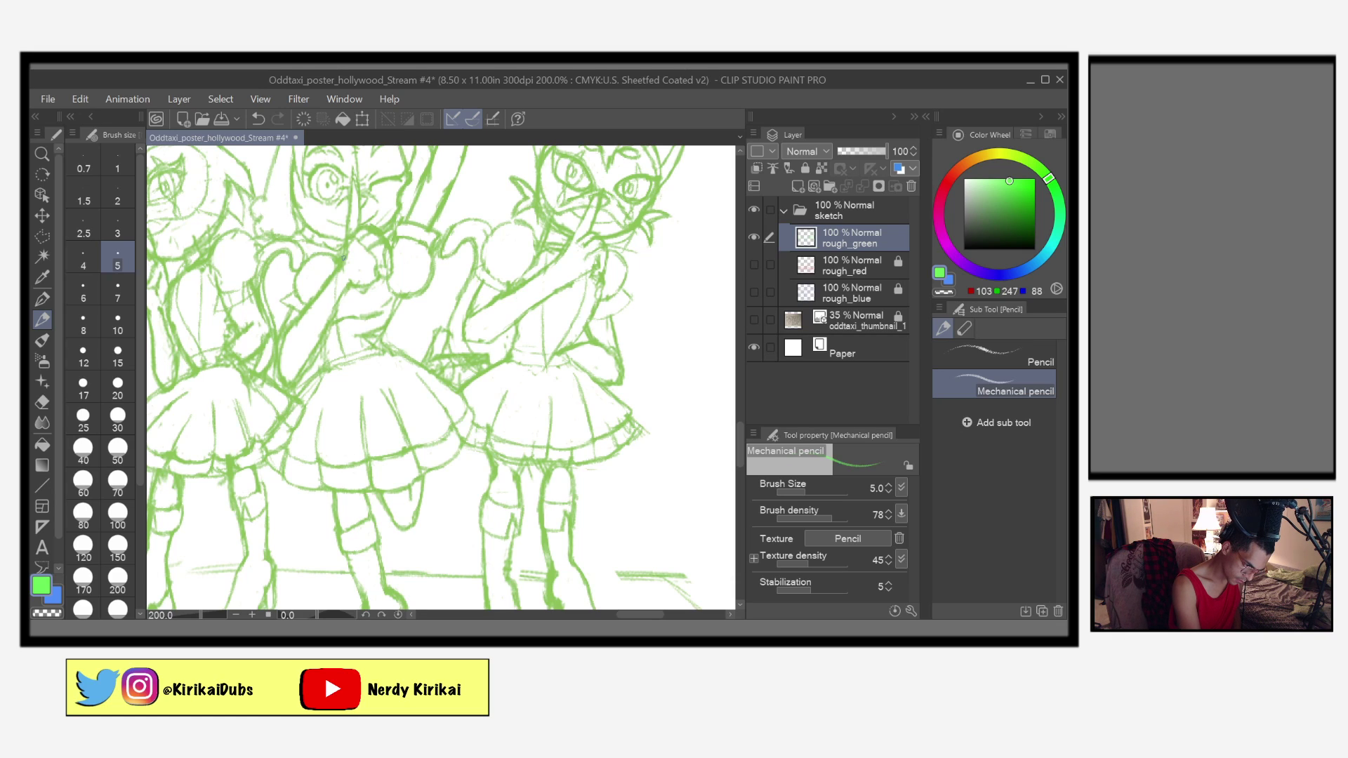
pyautogui.moveTo(362, 293); pyautogui.dragTo(345, 352)
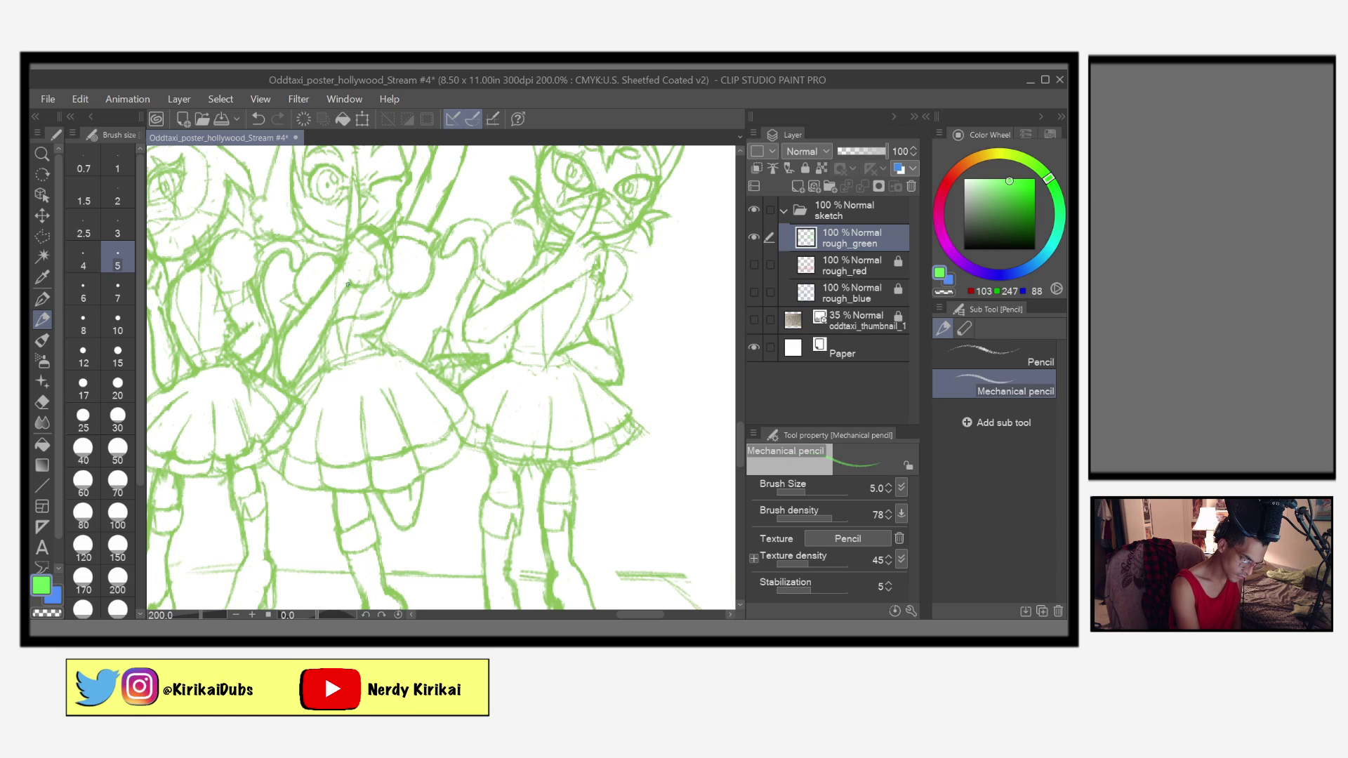
pyautogui.press('e')
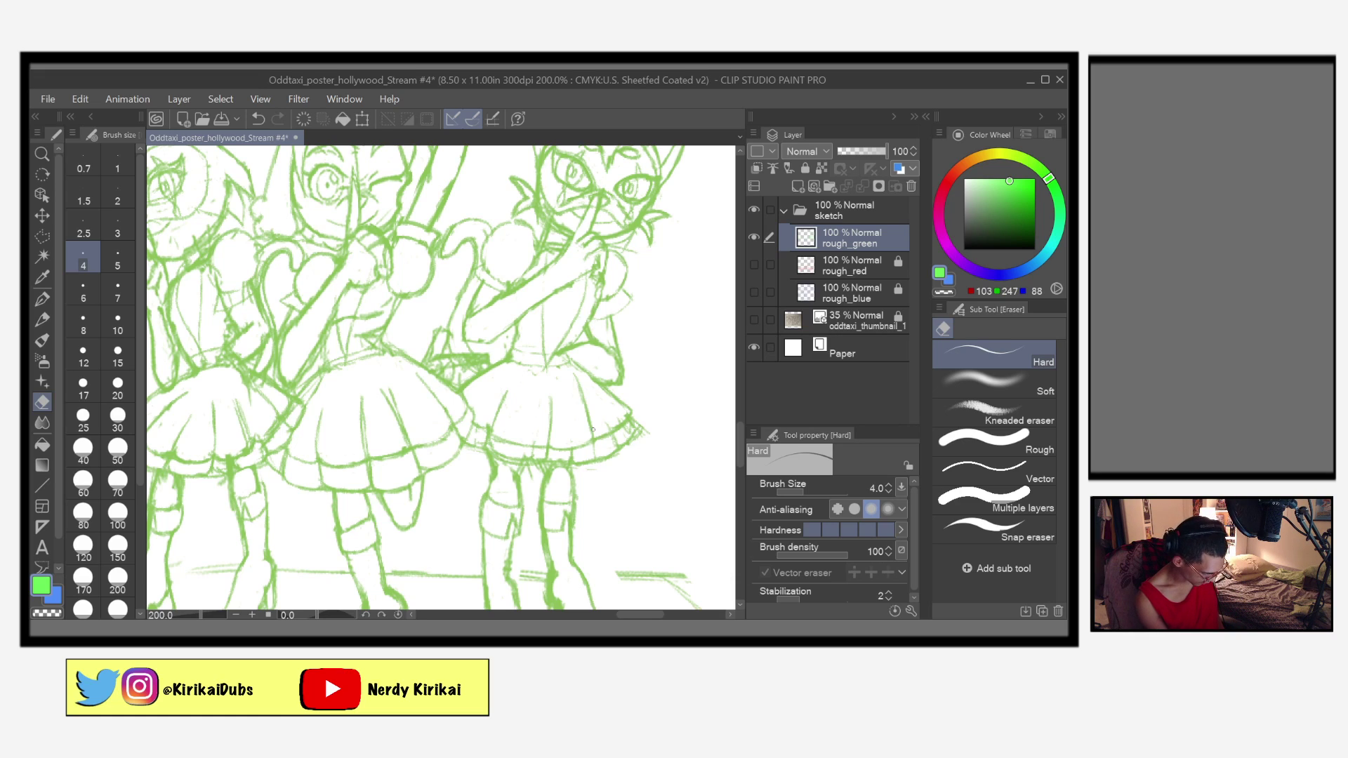
pyautogui.hotkey('ctrl', 's')
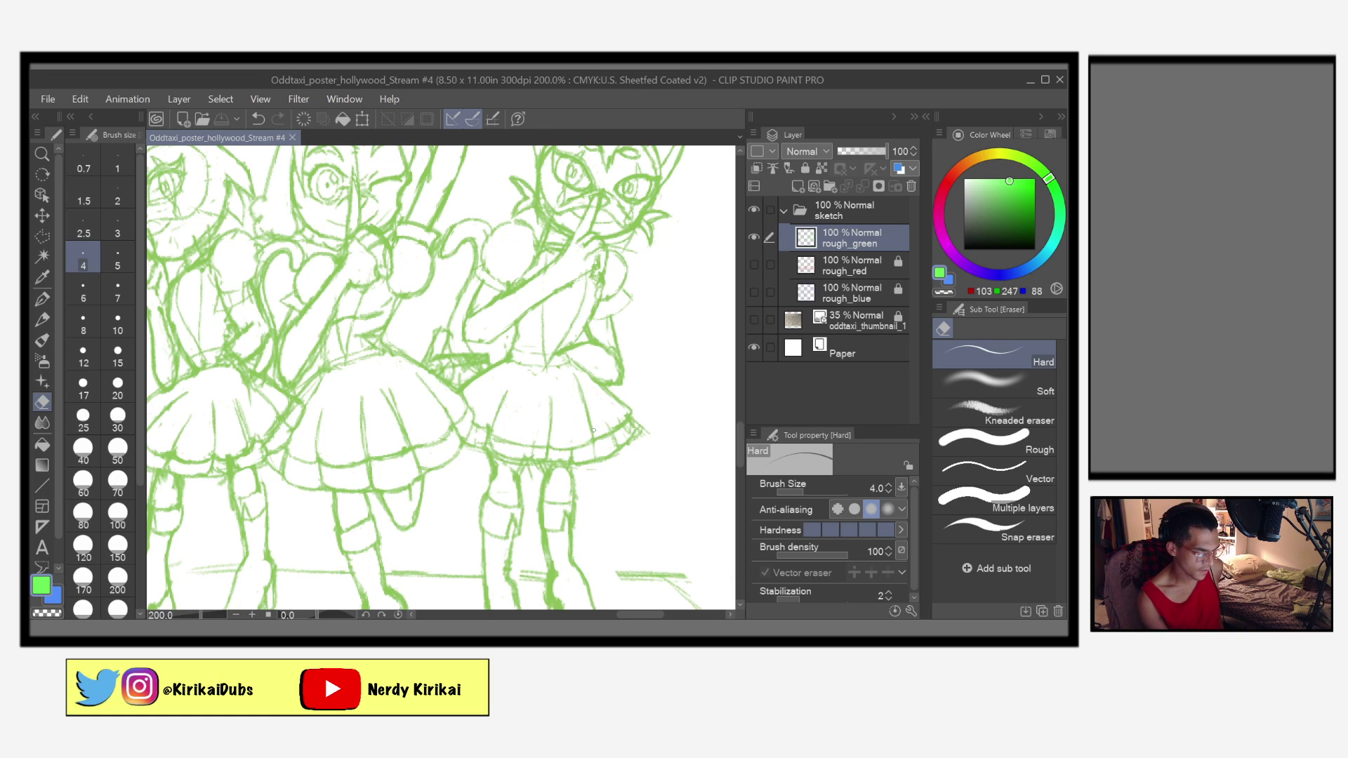
# Step: Draw chest and side seams on the leftmost girl's bodice with the size 5 Mechanical pencil, undoing rejected strokes, and save the file
pyautogui.moveTo(563, 487); pyautogui.dragTo(647, 529)
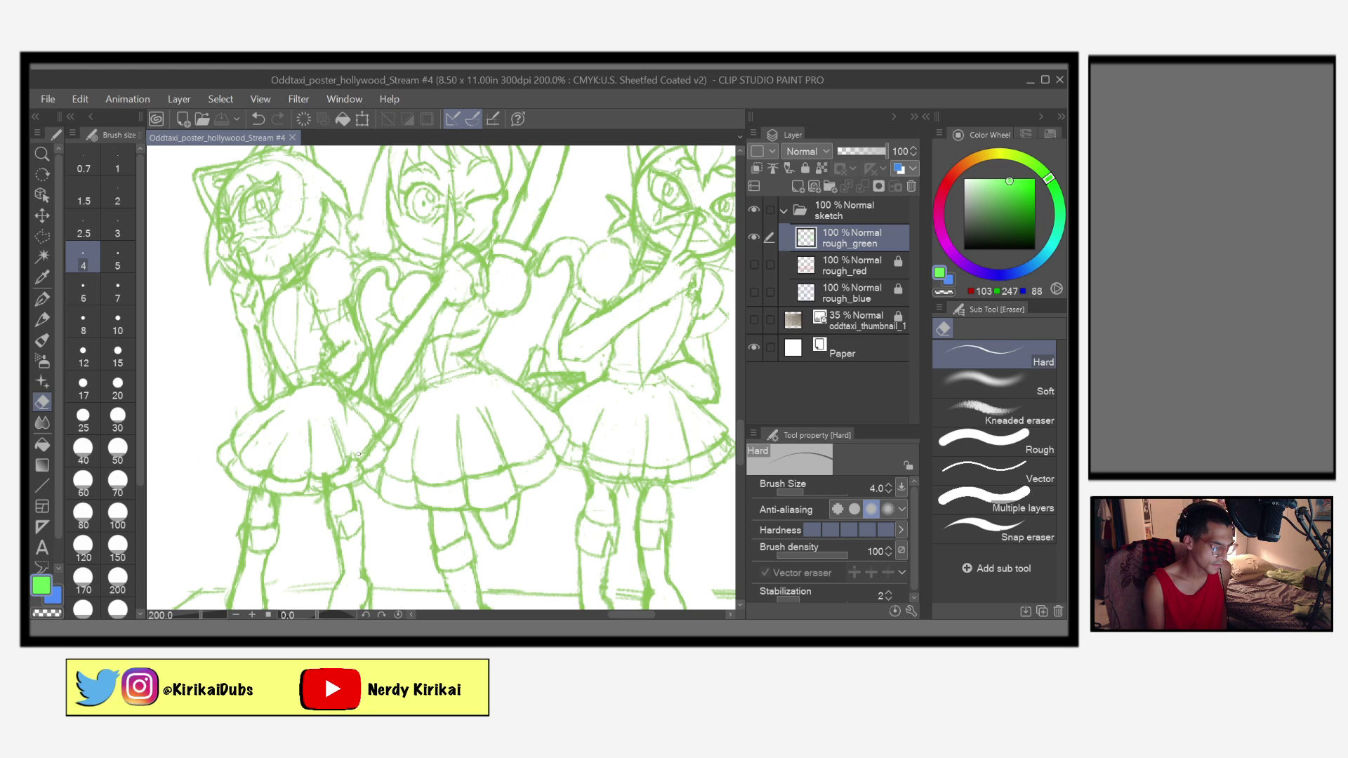
pyautogui.moveTo(676, 522); pyautogui.dragTo(662, 560)
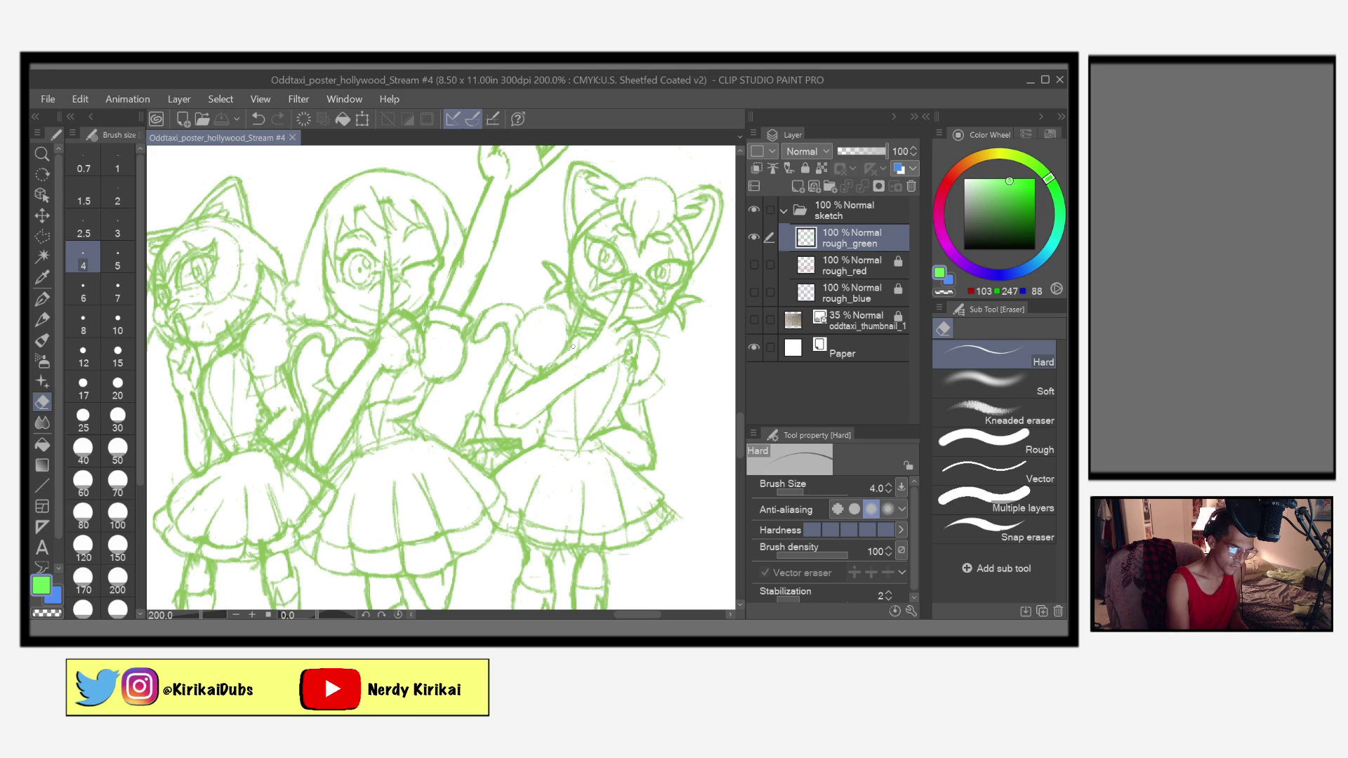
pyautogui.press('p')
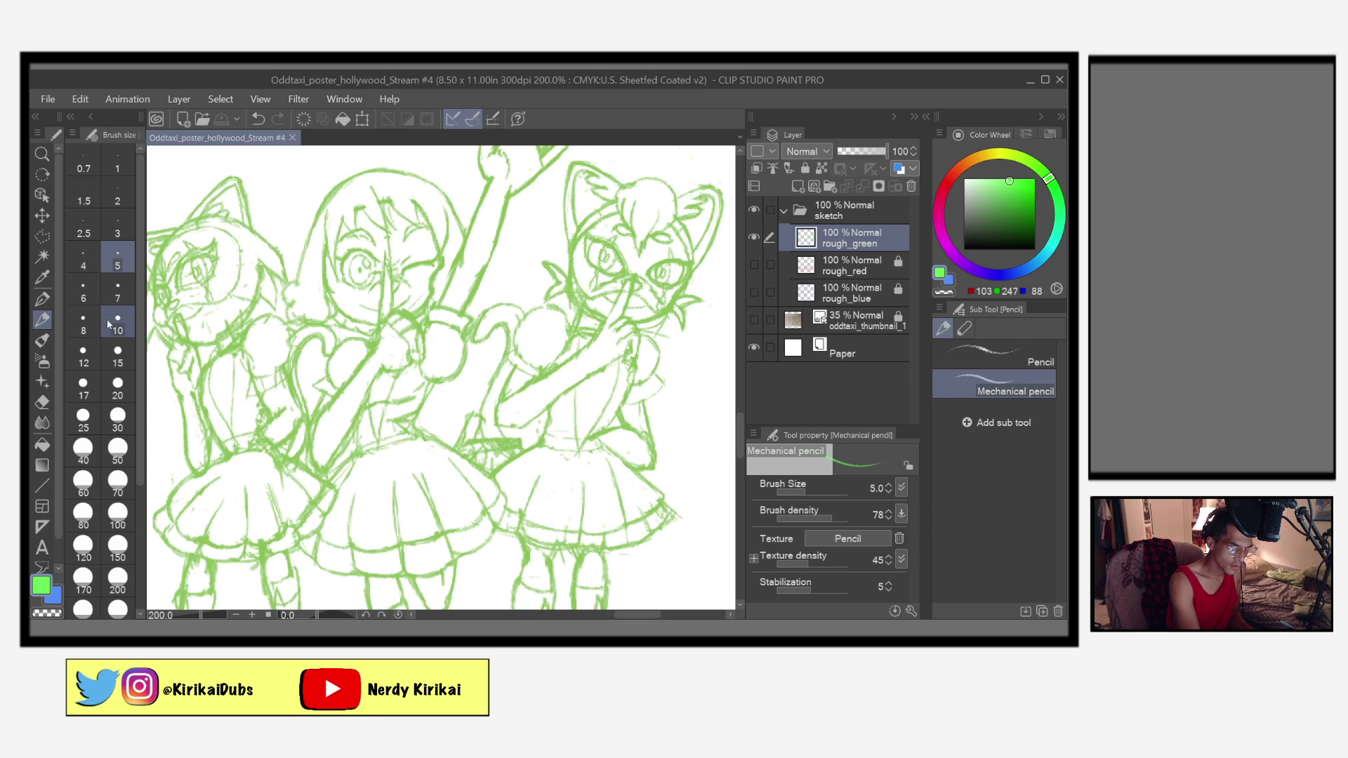
pyautogui.moveTo(580, 342); pyautogui.dragTo(580, 338)
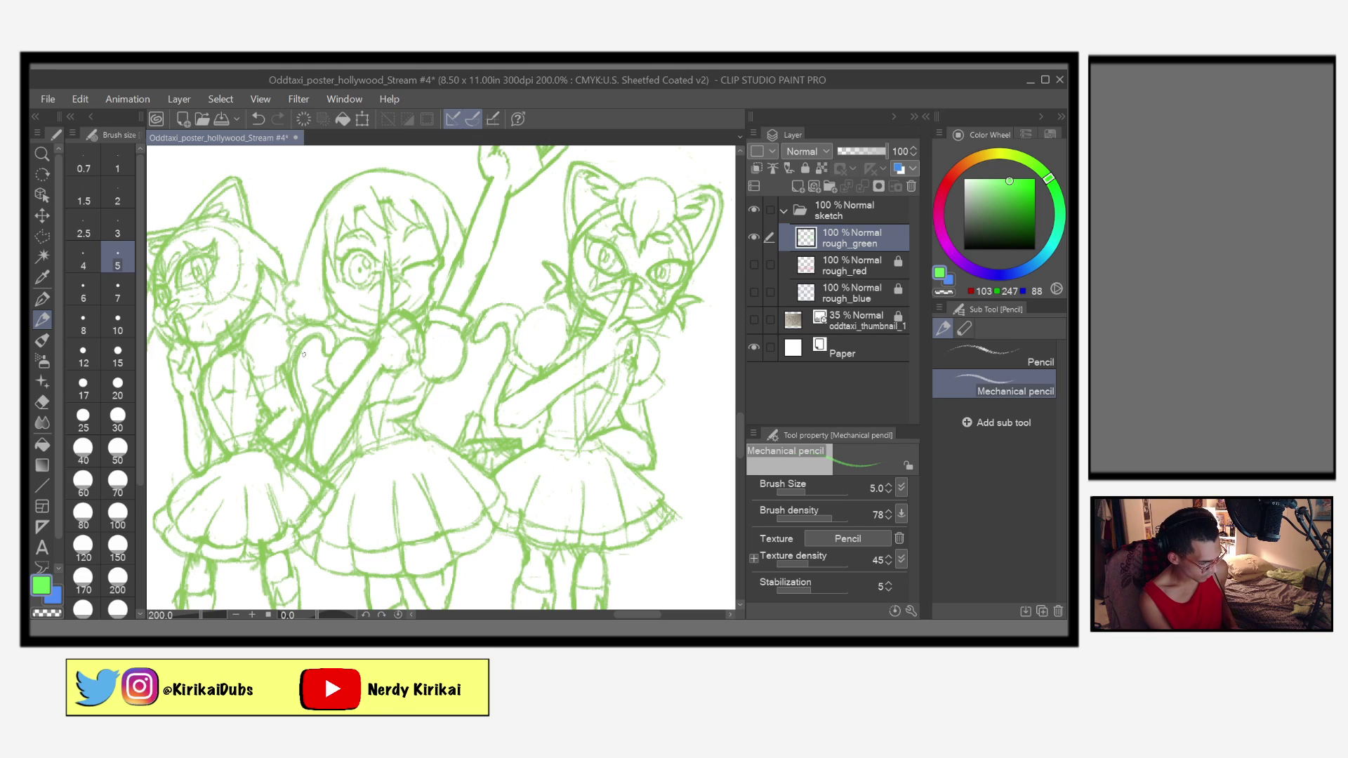
pyautogui.hotkey('ctrl', 'z')
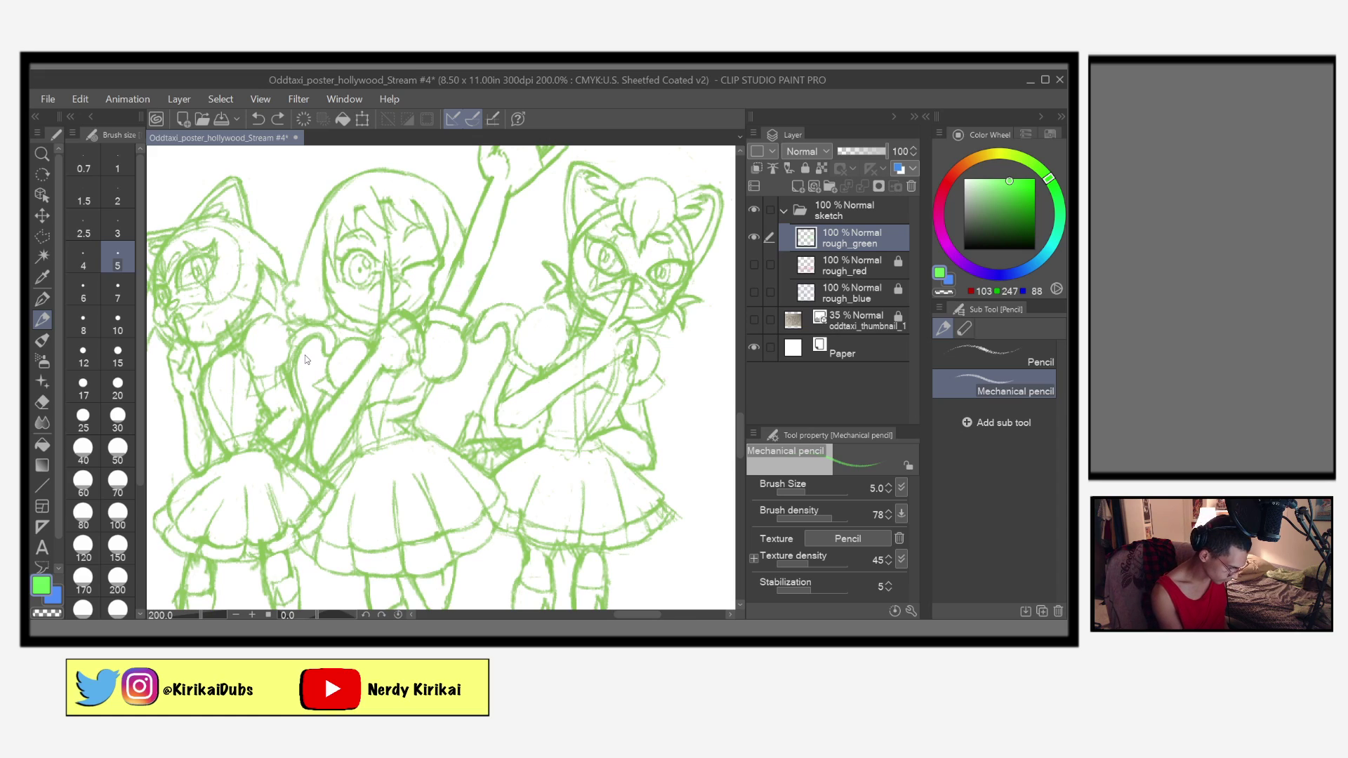
pyautogui.hotkey('ctrl', 'y')
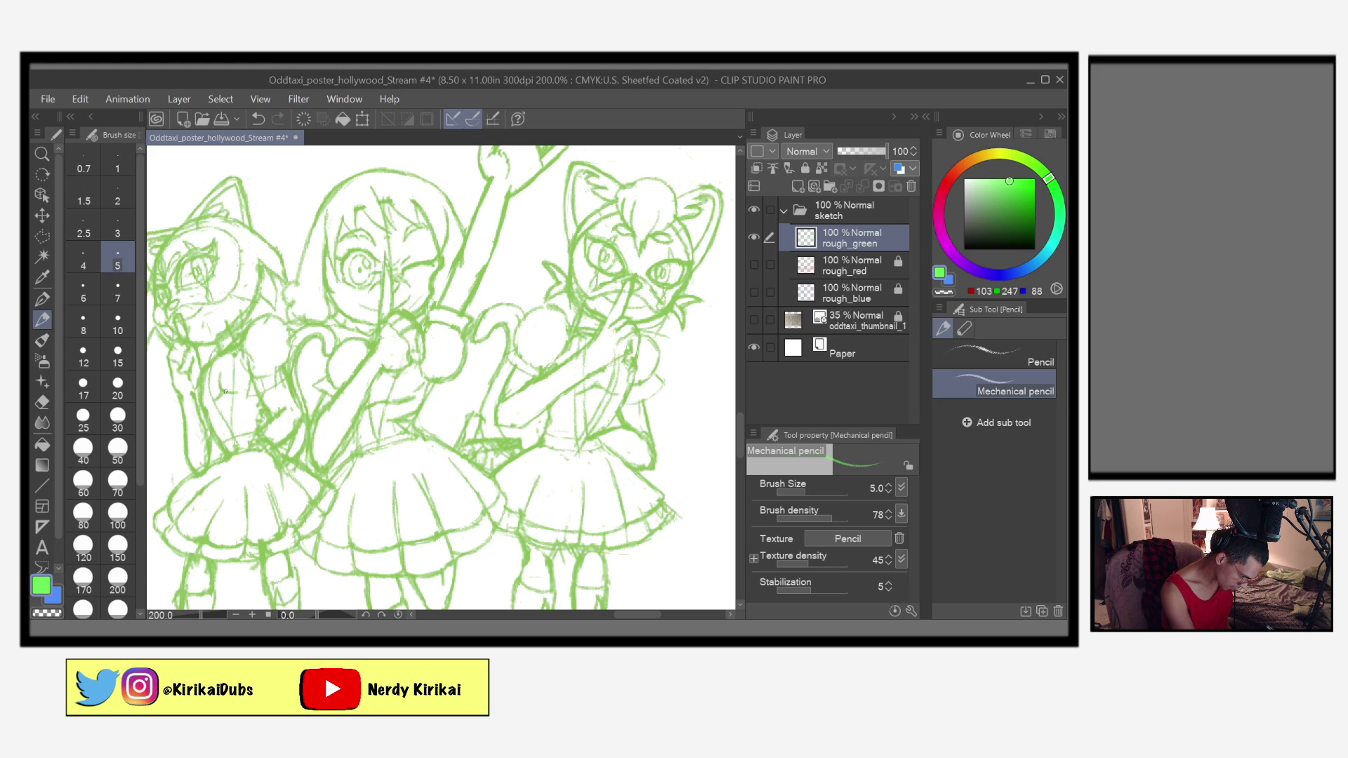
pyautogui.hotkey('ctrl', 'z')
pyautogui.hotkey('ctrl', 'z')
pyautogui.hotkey('ctrl', 'z')
pyautogui.hotkey('ctrl', 'z')
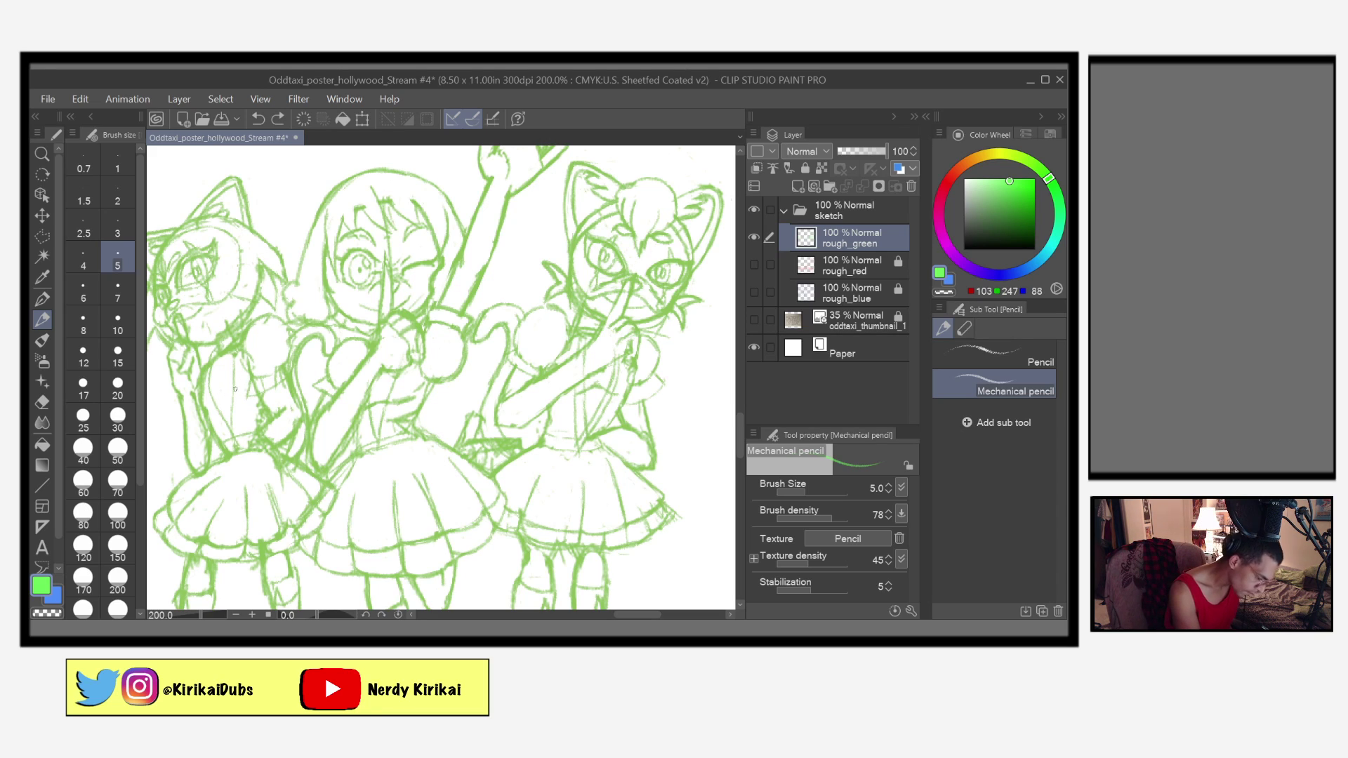
pyautogui.moveTo(238, 387); pyautogui.dragTo(247, 392)
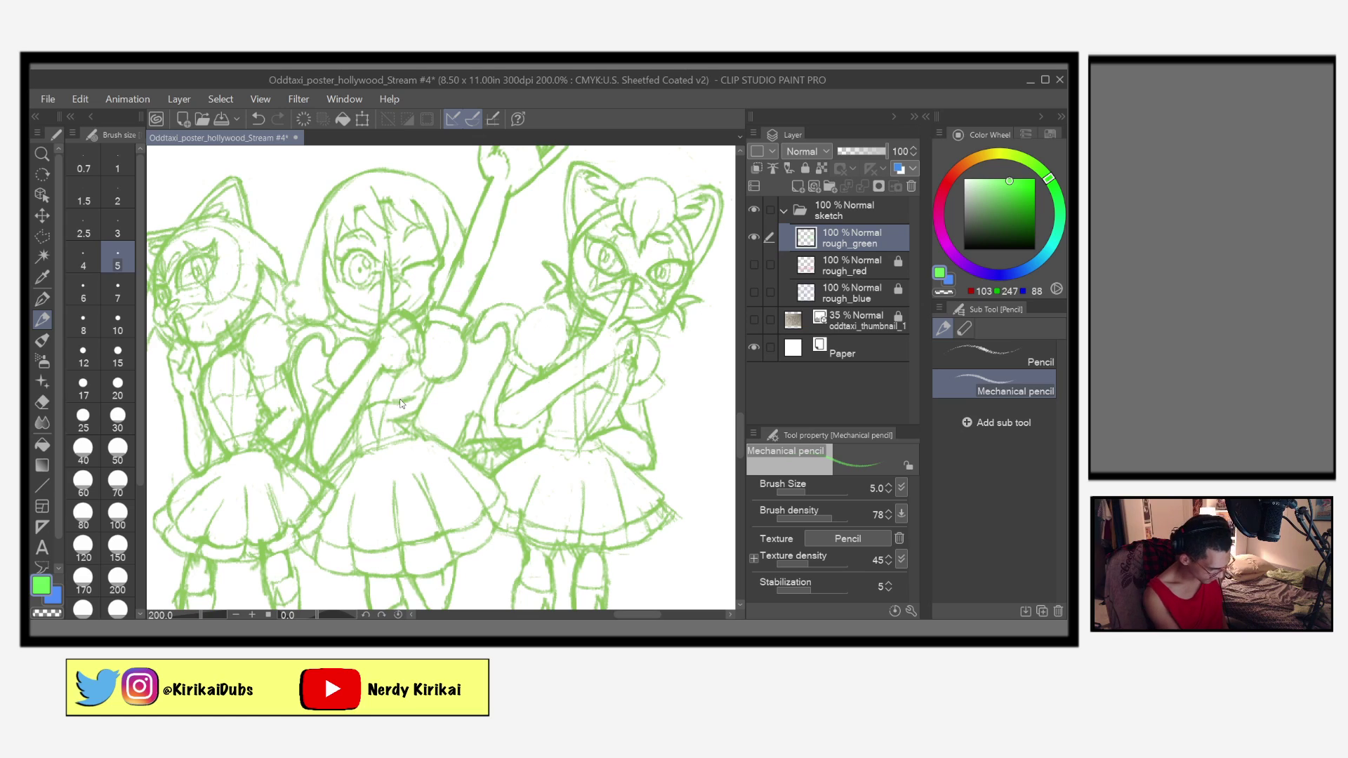
pyautogui.hotkey('ctrl', 's')
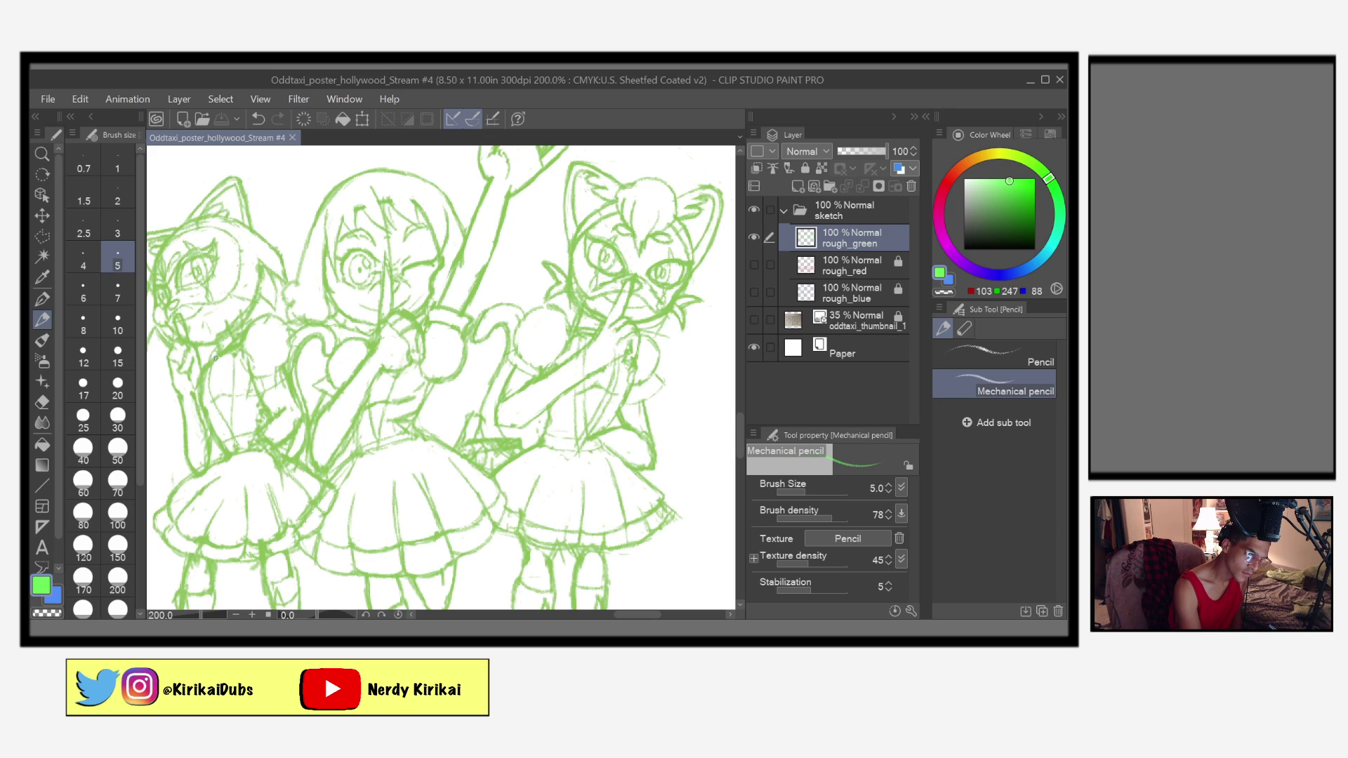
pyautogui.click(205, 365)
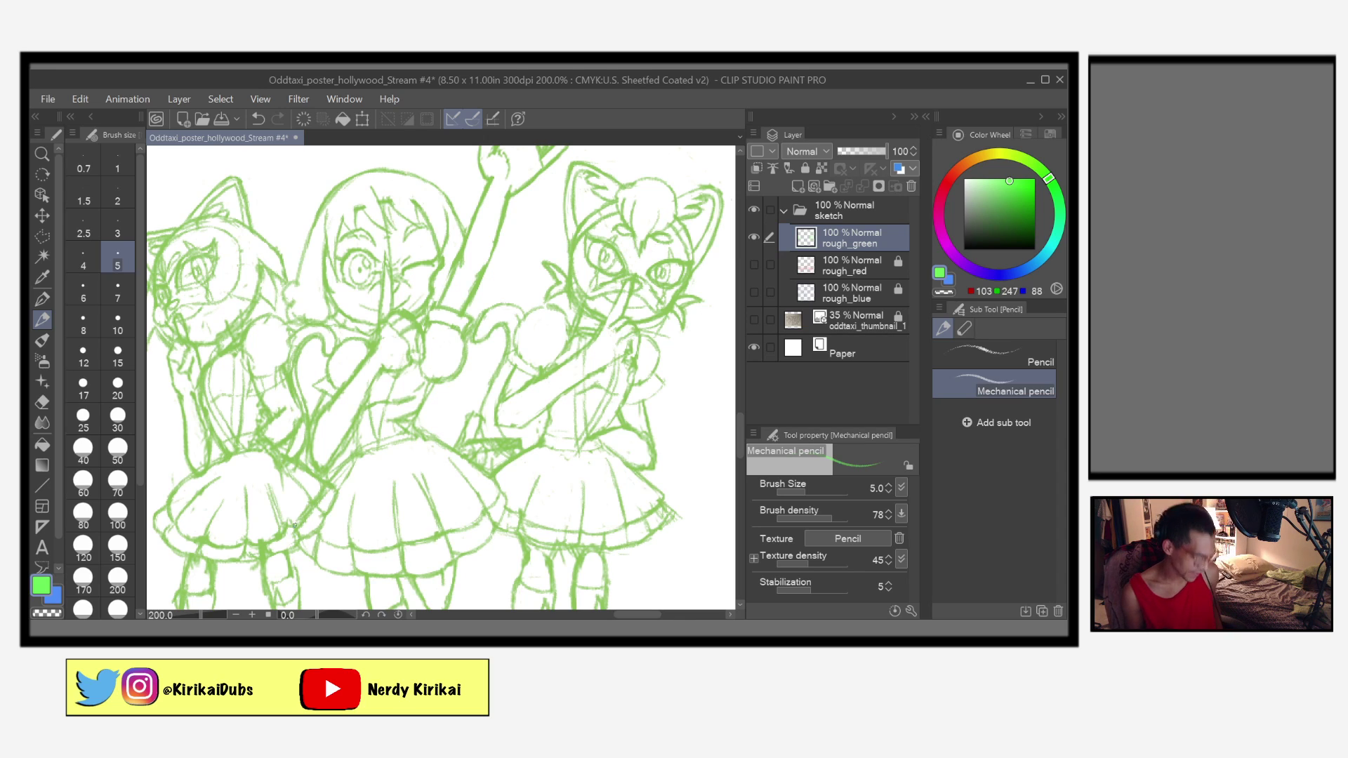
pyautogui.hotkey('ctrl', 's')
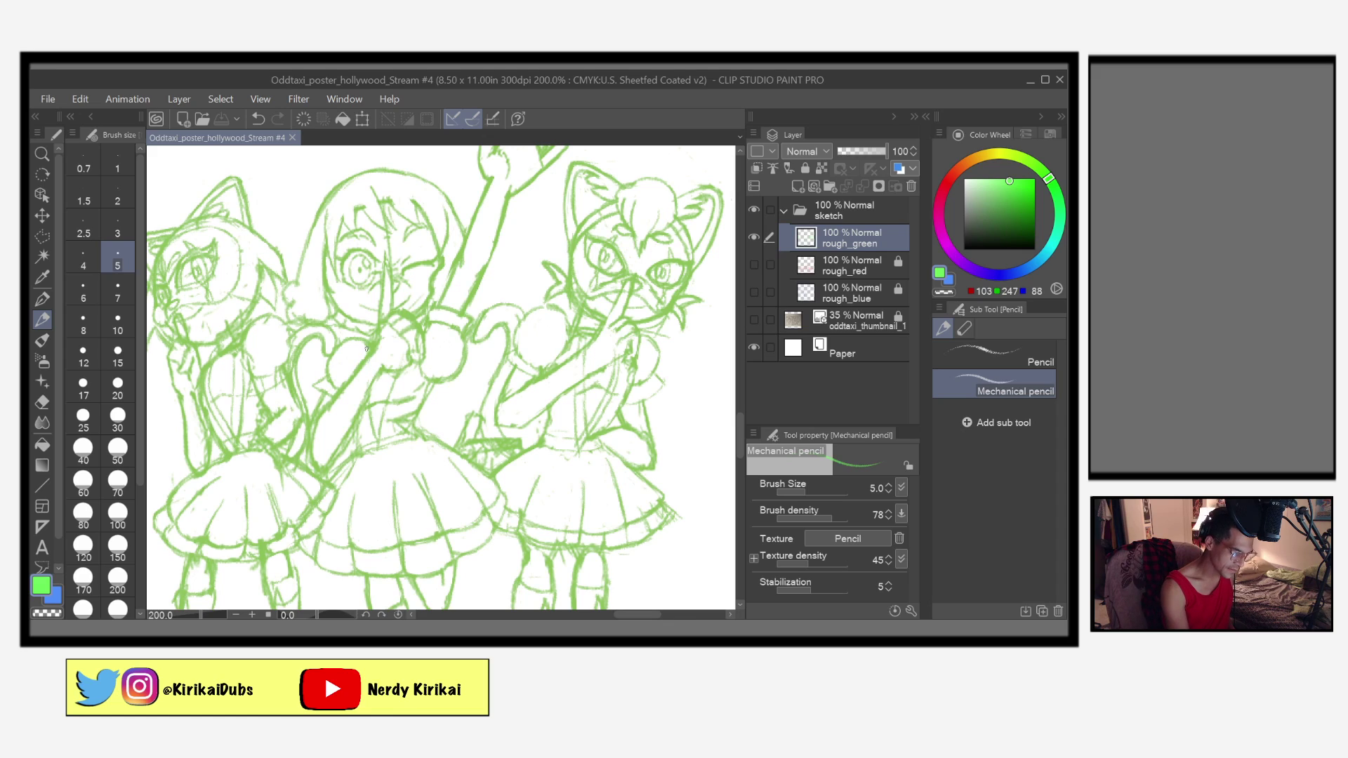
# Step: Extend the seams down the middle girl's bodice to the waist, save, and clean the overlapping lines with the Hard eraser at size 6
pyautogui.moveTo(366, 347); pyautogui.dragTo(371, 436)
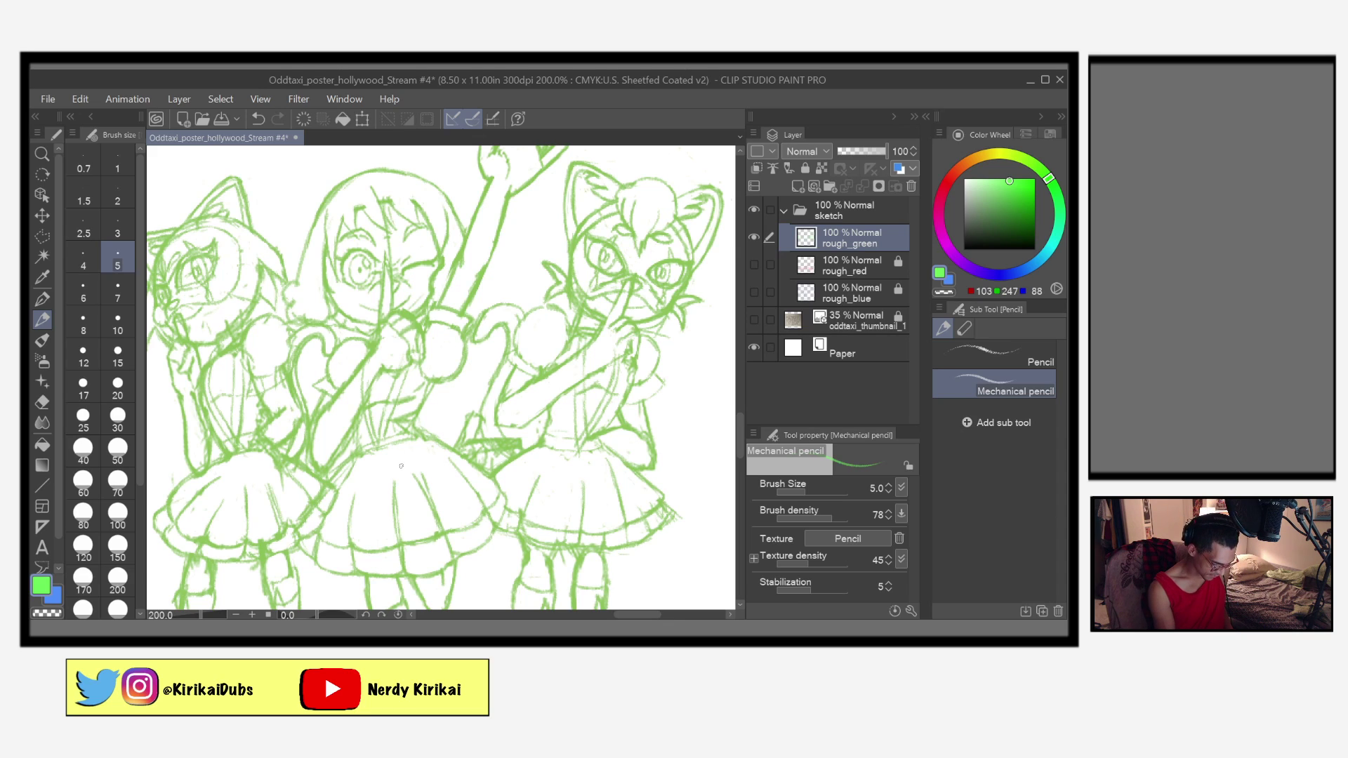
pyautogui.press('e')
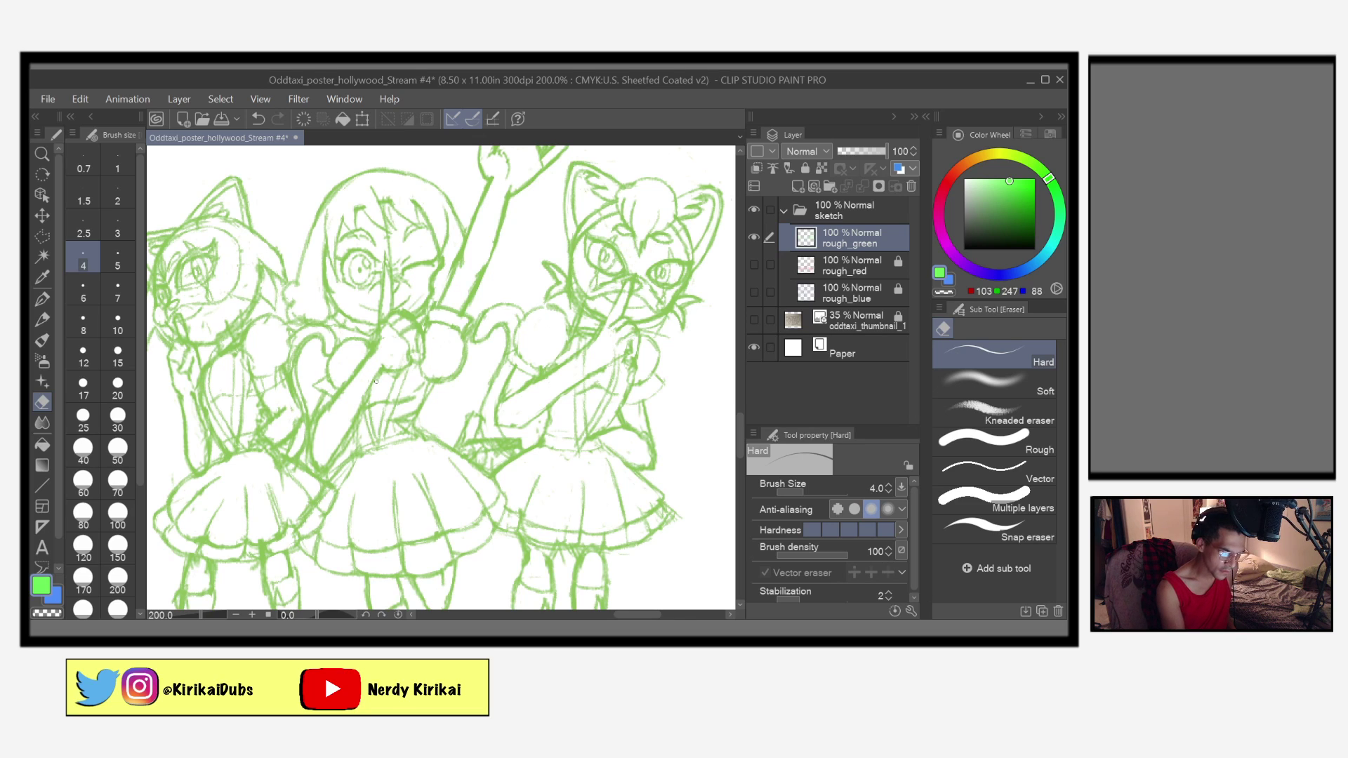
pyautogui.hotkey('ctrl', 's')
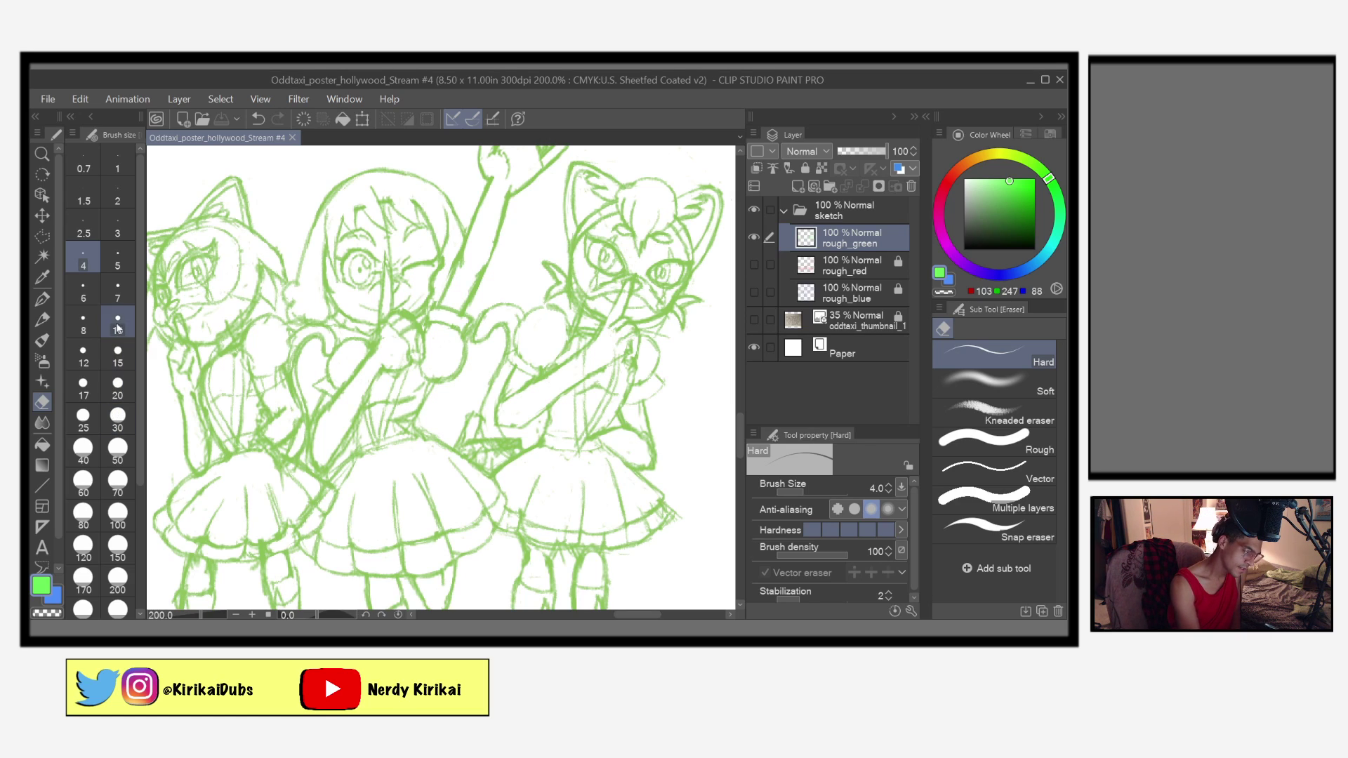
pyautogui.click(95, 292)
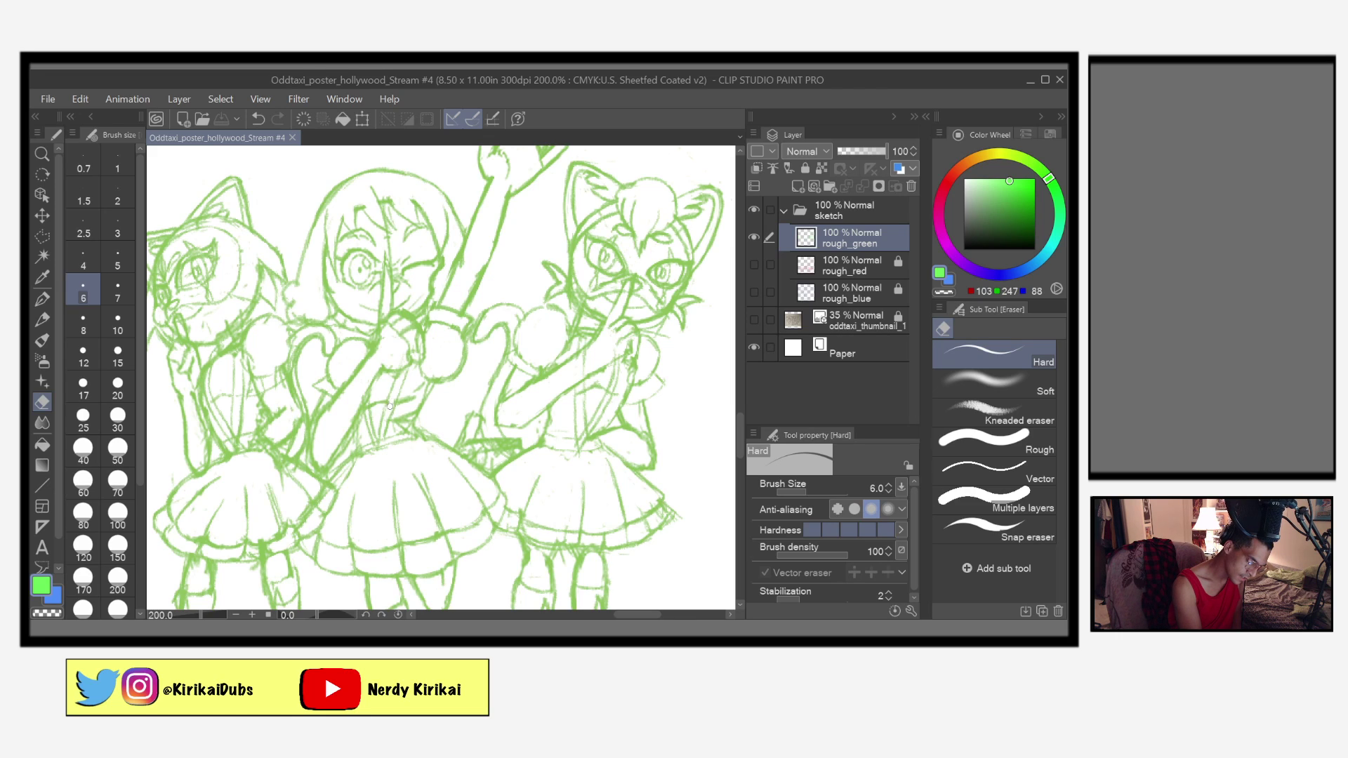
pyautogui.moveTo(390, 406); pyautogui.dragTo(386, 416)
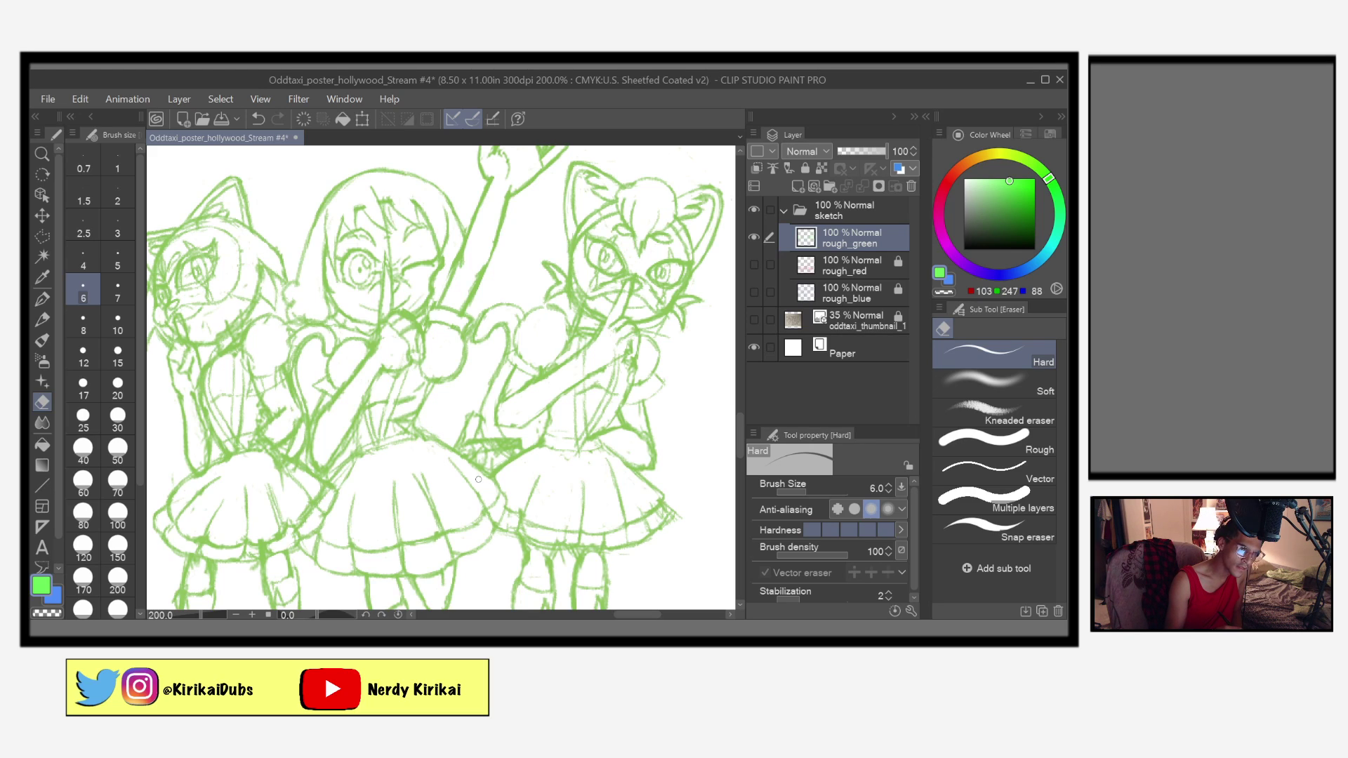
# Step: Draw pointed overlay panels from the waist down the front of the middle girl's skirt with the size 5 Mechanical pencil, and save
pyautogui.click(42, 320)
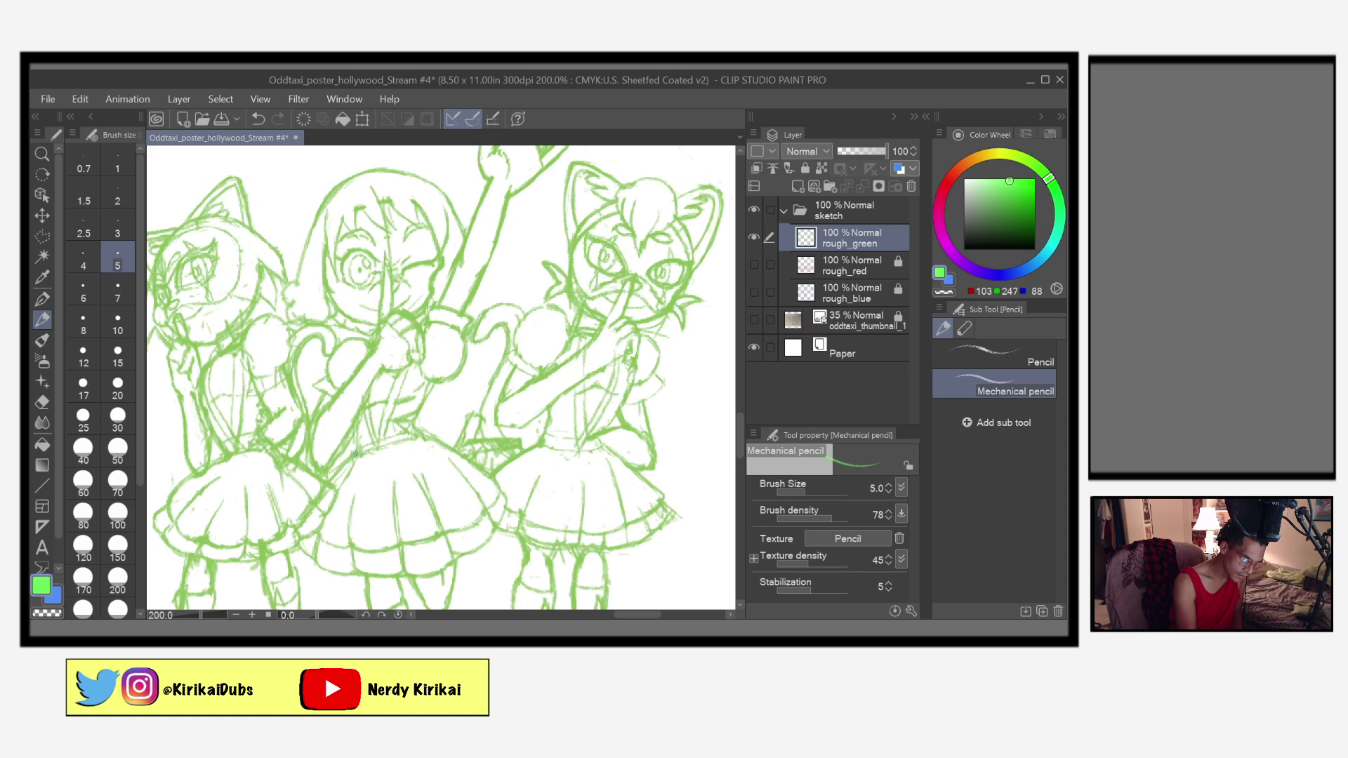
pyautogui.moveTo(354, 461)
pyautogui.mouseDown()
pyautogui.moveTo(364, 510)
pyautogui.moveTo(392, 475)
pyautogui.moveTo(385, 464)
pyautogui.mouseUp()
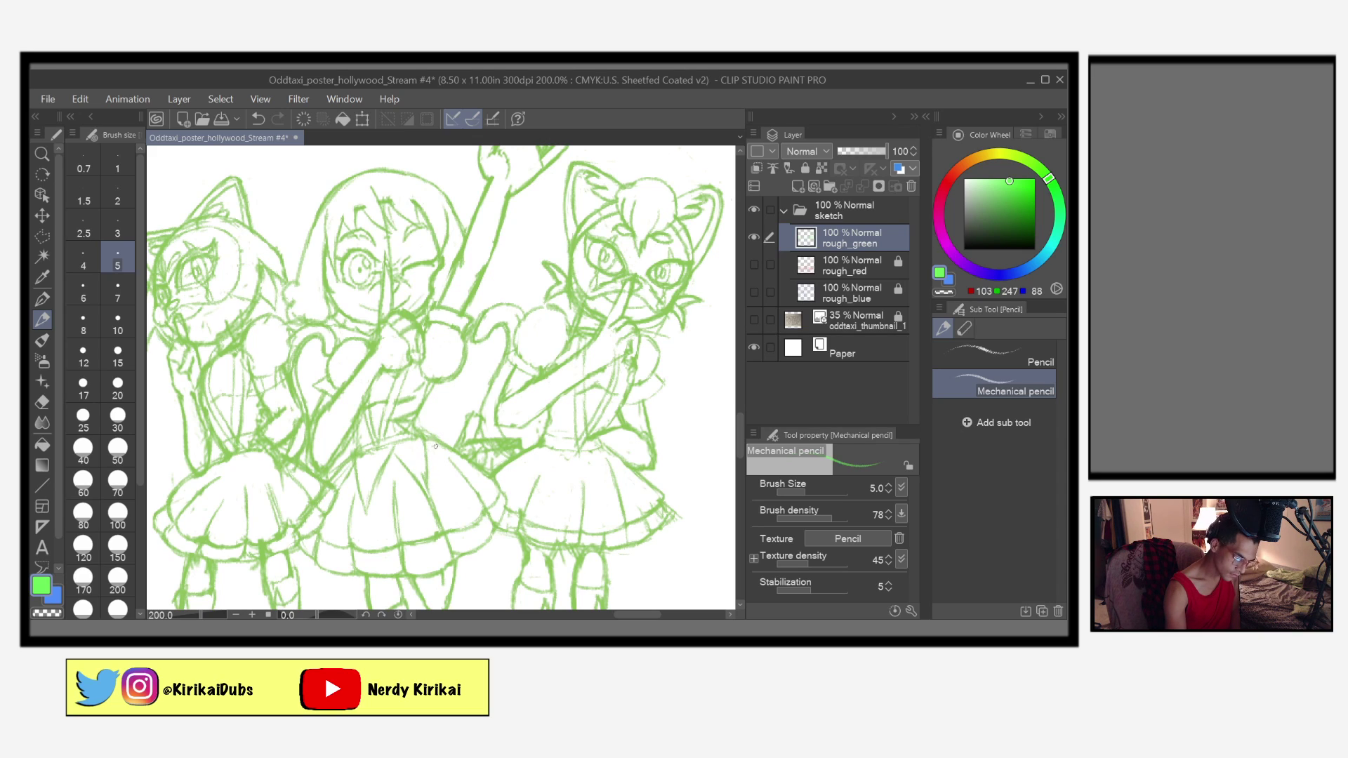
pyautogui.moveTo(420, 443); pyautogui.dragTo(475, 466)
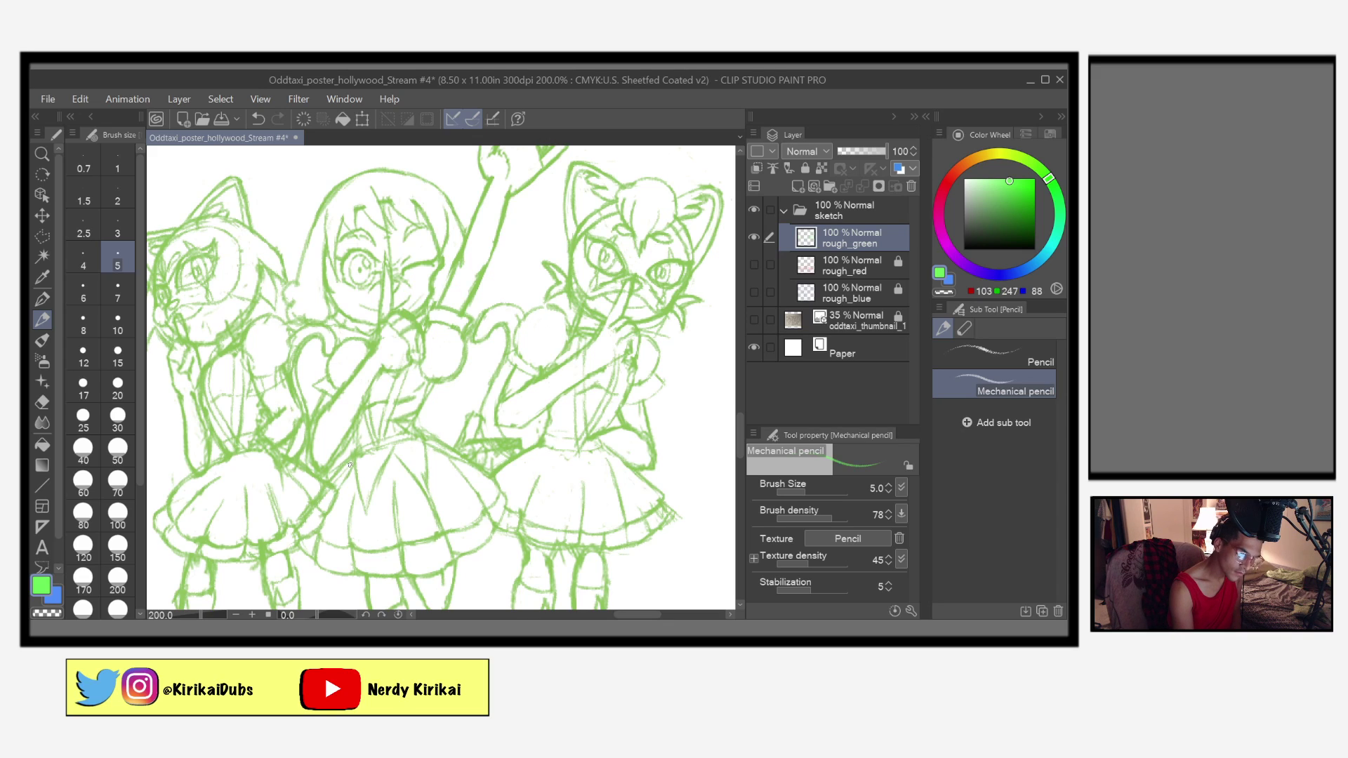
pyautogui.moveTo(354, 460)
pyautogui.mouseDown()
pyautogui.moveTo(317, 495)
pyautogui.moveTo(349, 455)
pyautogui.mouseUp()
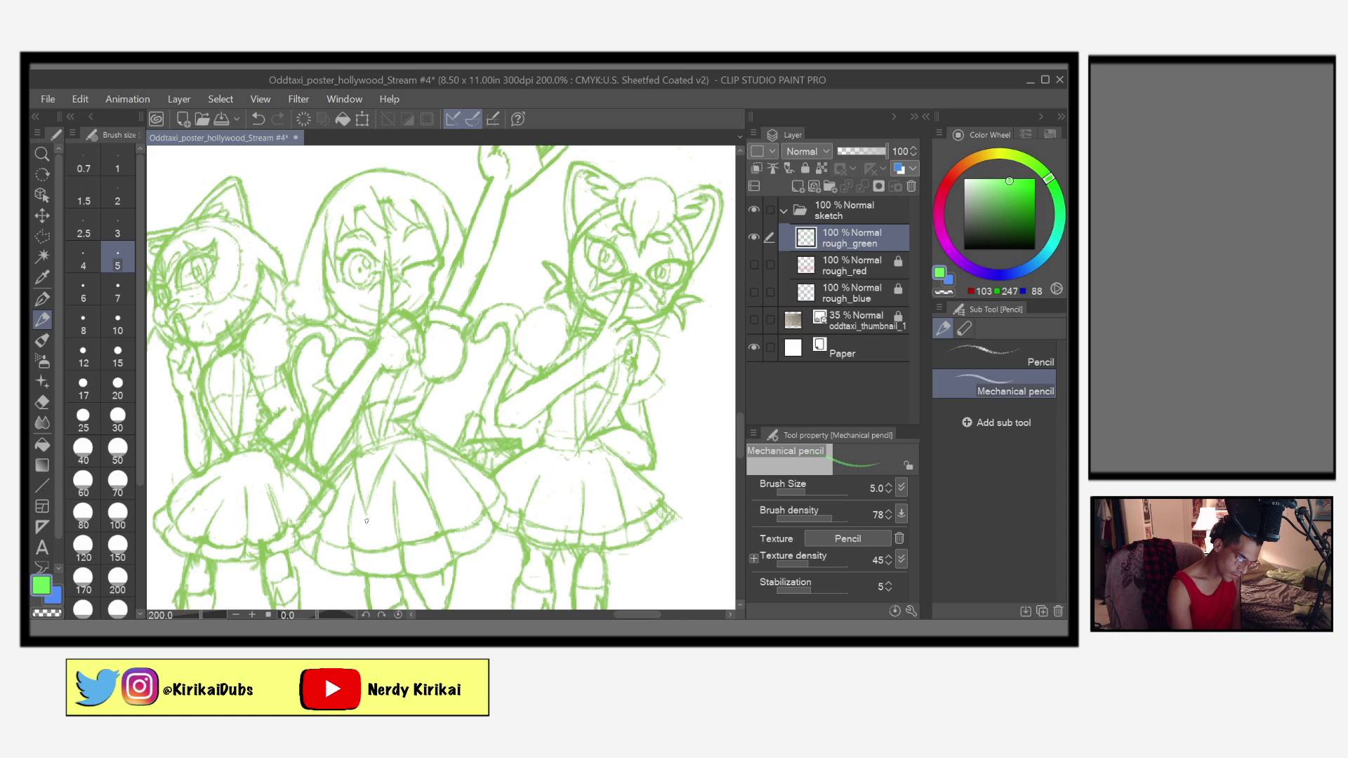
pyautogui.moveTo(372, 501); pyautogui.dragTo(378, 481)
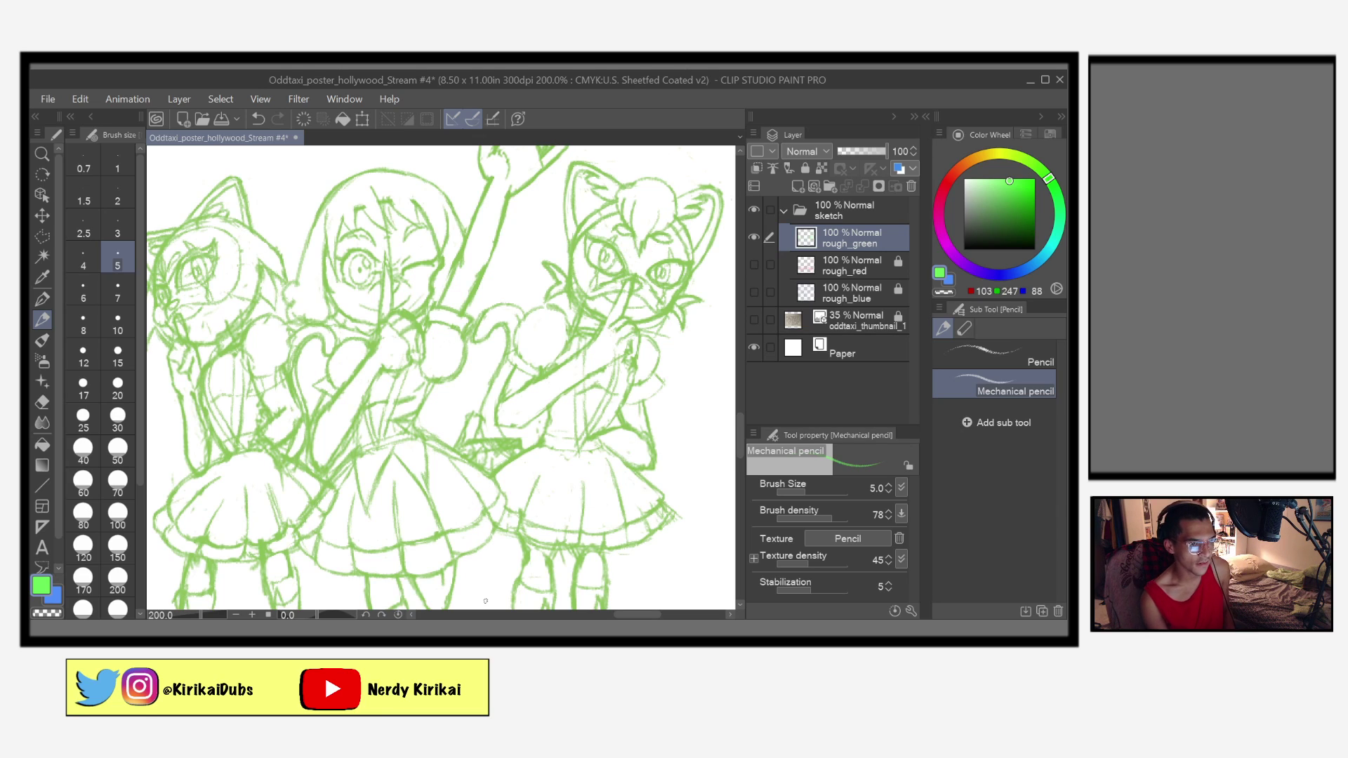
pyautogui.hotkey('ctrl', 's')
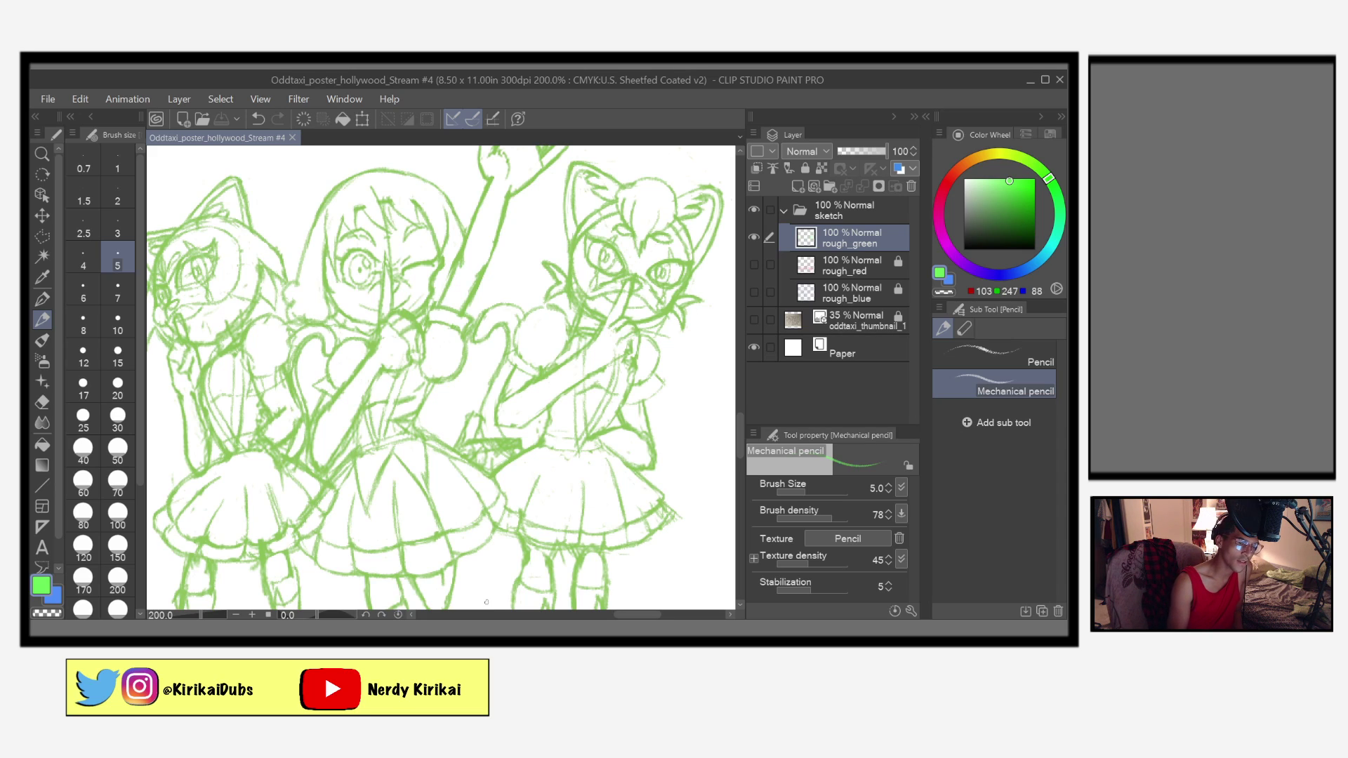
# Step: Add finer trim lines to the pointed panels on the middle girl's skirt with the Mechanical pencil at size 4, and save the file
pyautogui.press('[')
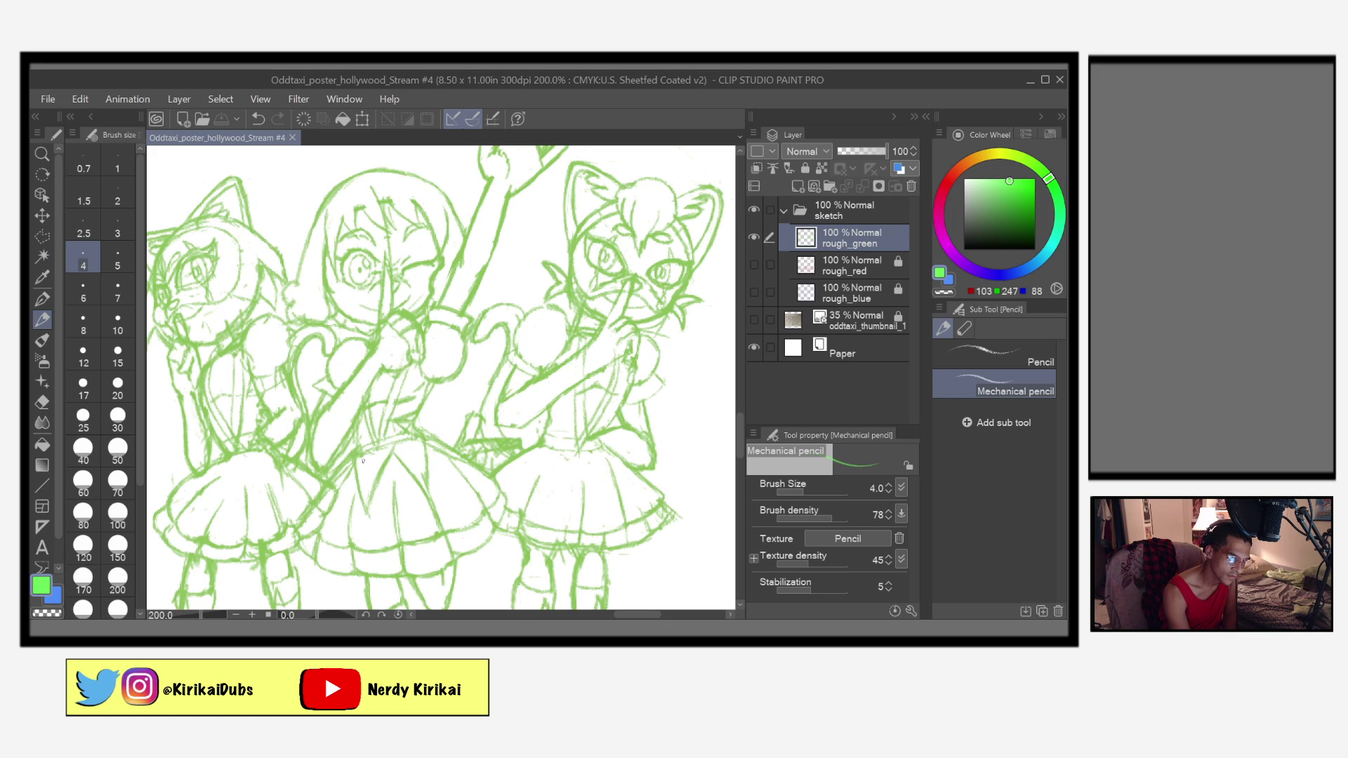
pyautogui.moveTo(358, 457); pyautogui.dragTo(359, 464)
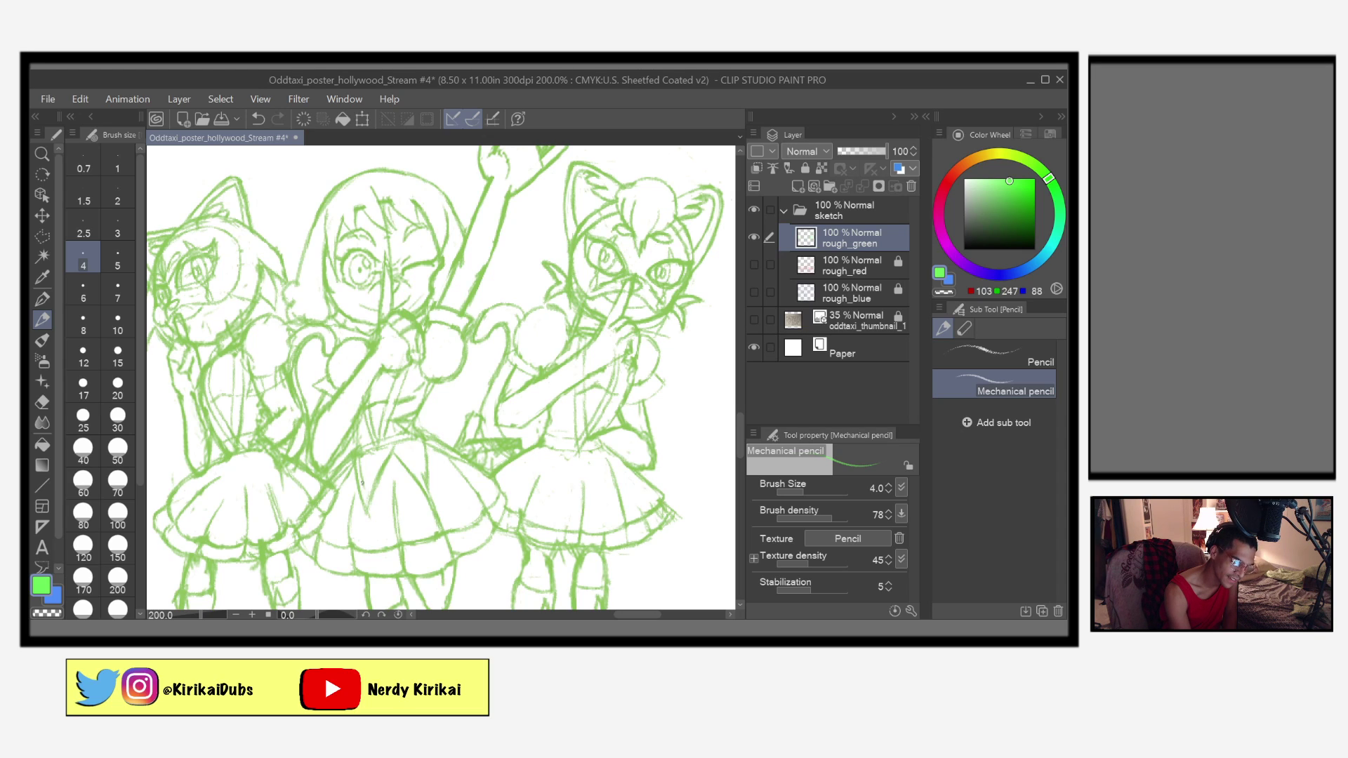
pyautogui.moveTo(365, 490); pyautogui.dragTo(389, 443)
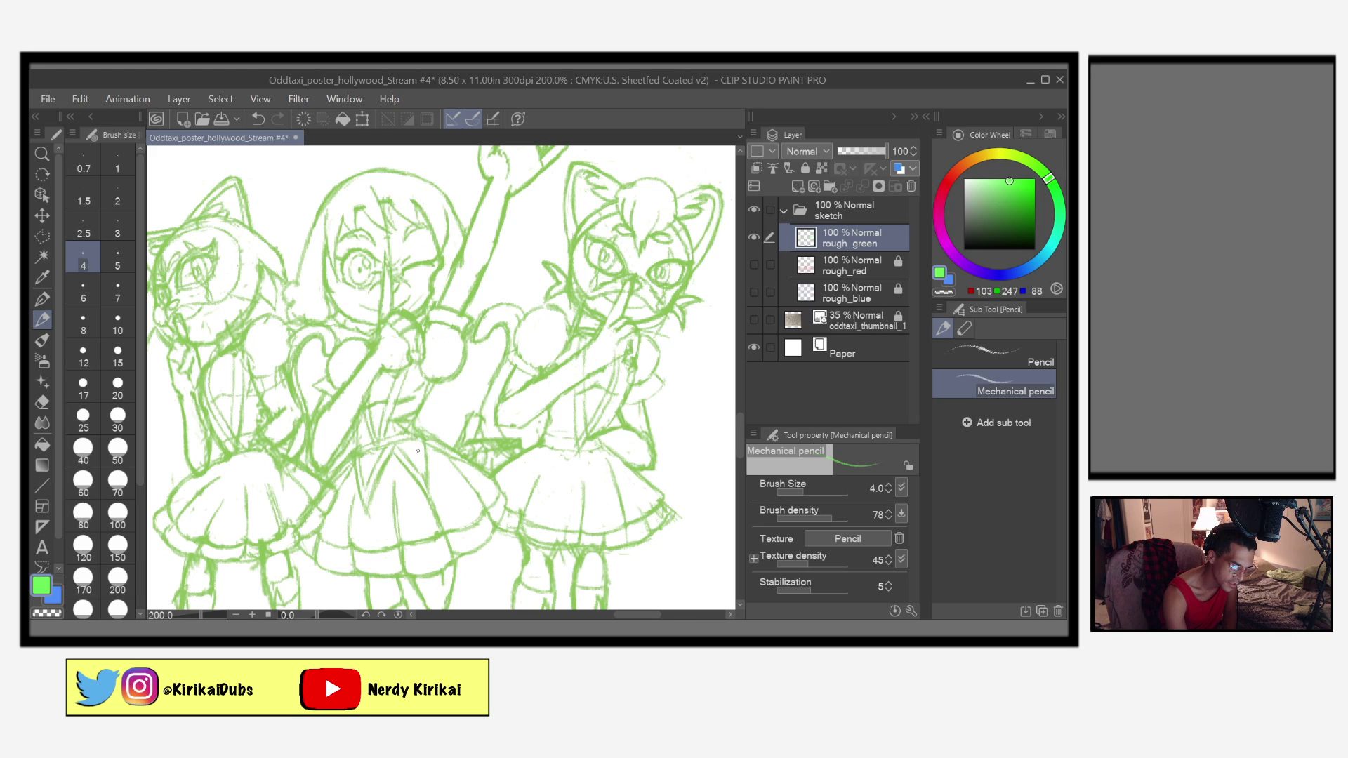
pyautogui.moveTo(421, 467); pyautogui.dragTo(420, 470)
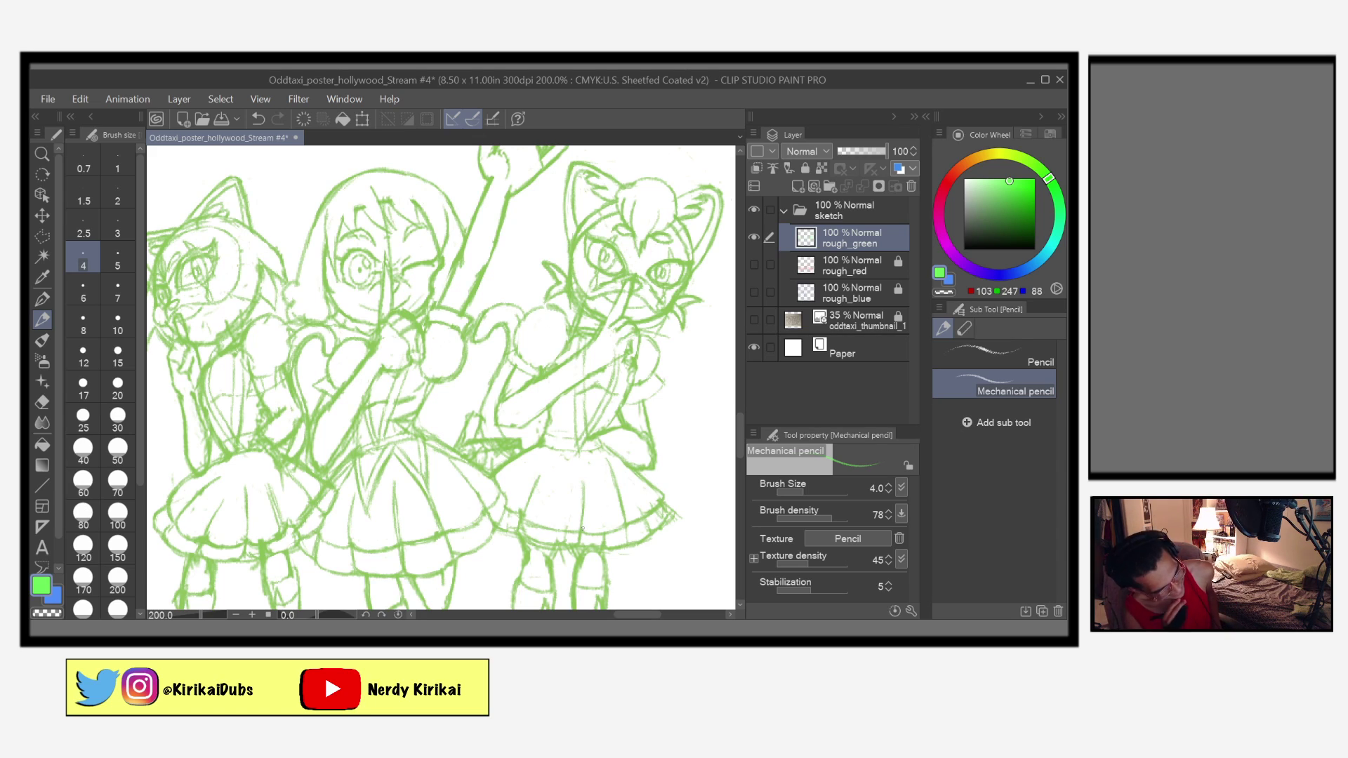
pyautogui.hotkey('ctrl', 's')
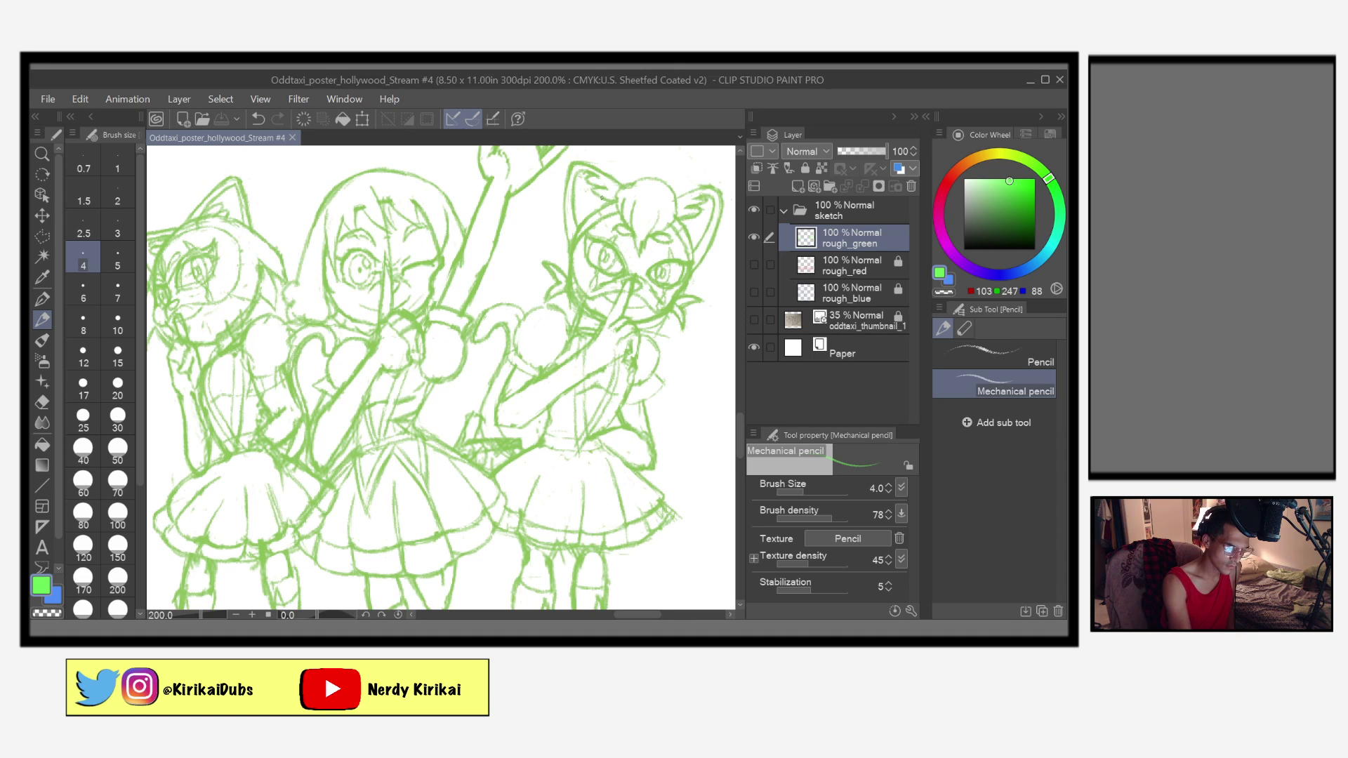
pyautogui.moveTo(550, 493); pyautogui.dragTo(661, 484)
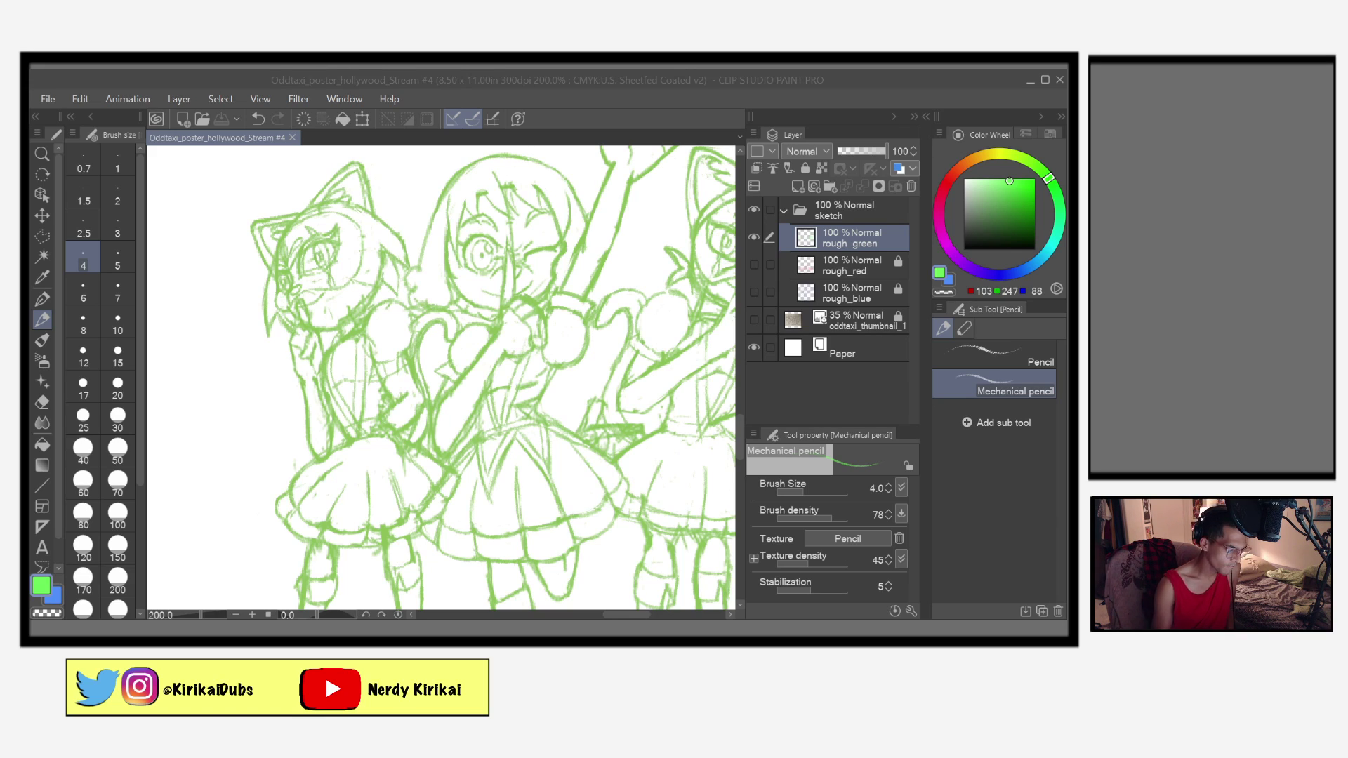
pyautogui.click(424, 380)
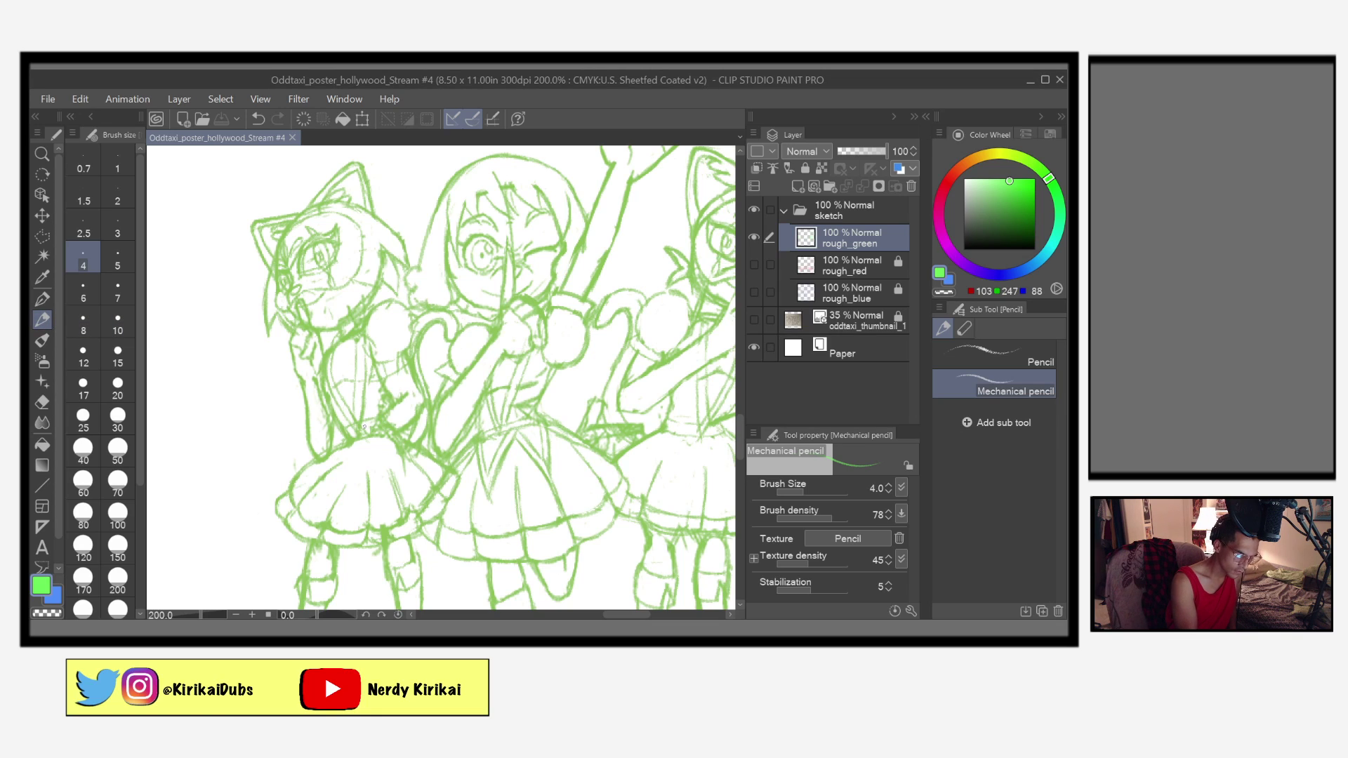
# Step: Sketch the waistband of the leftmost girl's dress with the size 4 Mechanical pencil, clean overlapping lines with the Hard eraser at size 6, and save
pyautogui.moveTo(358, 425); pyautogui.dragTo(366, 422)
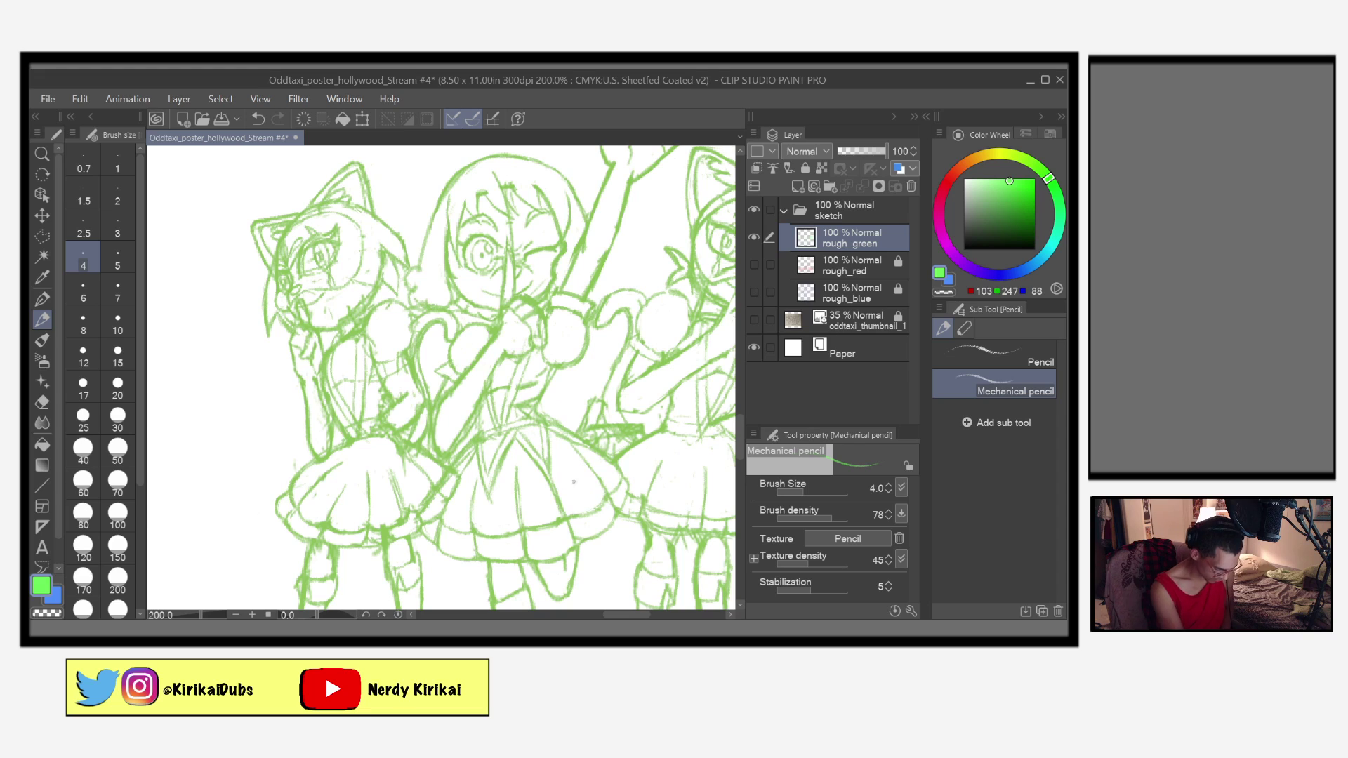
pyautogui.press('e')
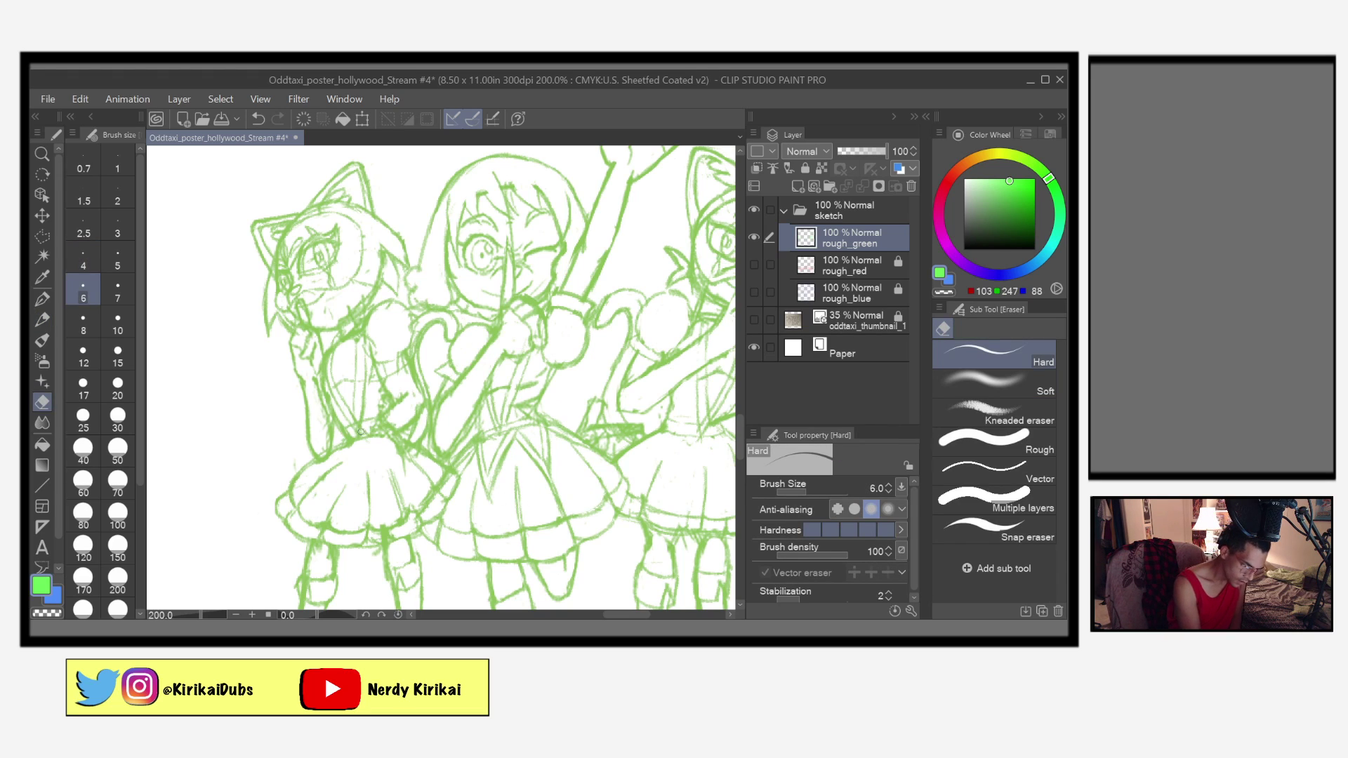
pyautogui.moveTo(362, 430); pyautogui.dragTo(359, 435)
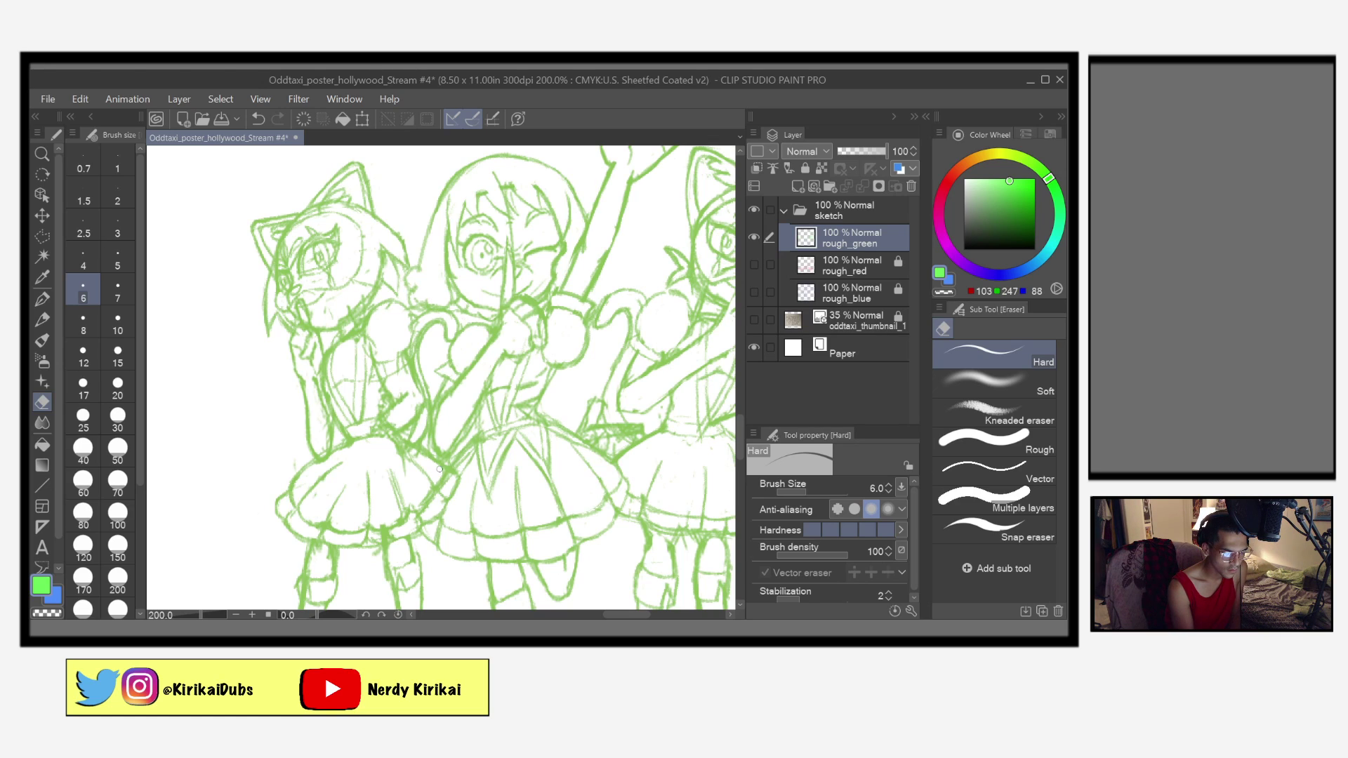
pyautogui.moveTo(369, 431); pyautogui.dragTo(382, 431)
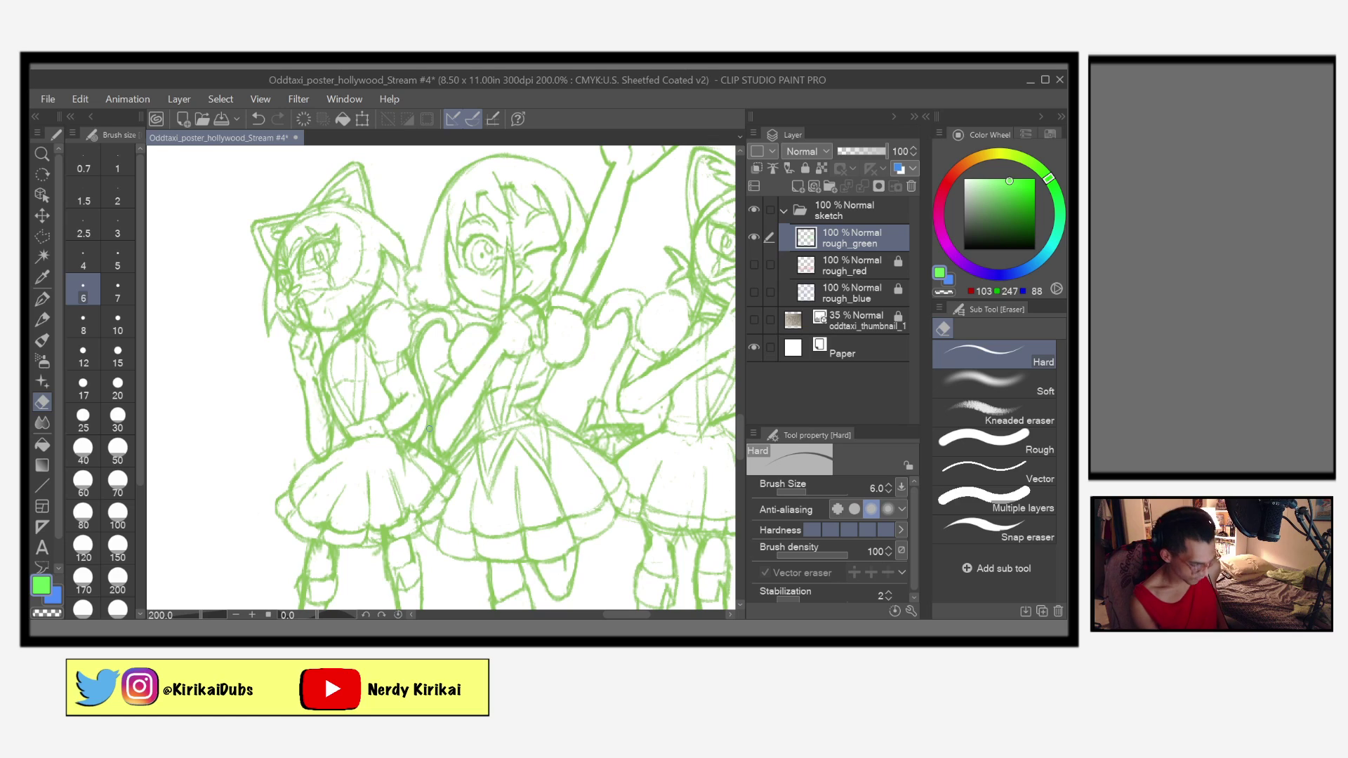
pyautogui.hotkey('ctrl', 's')
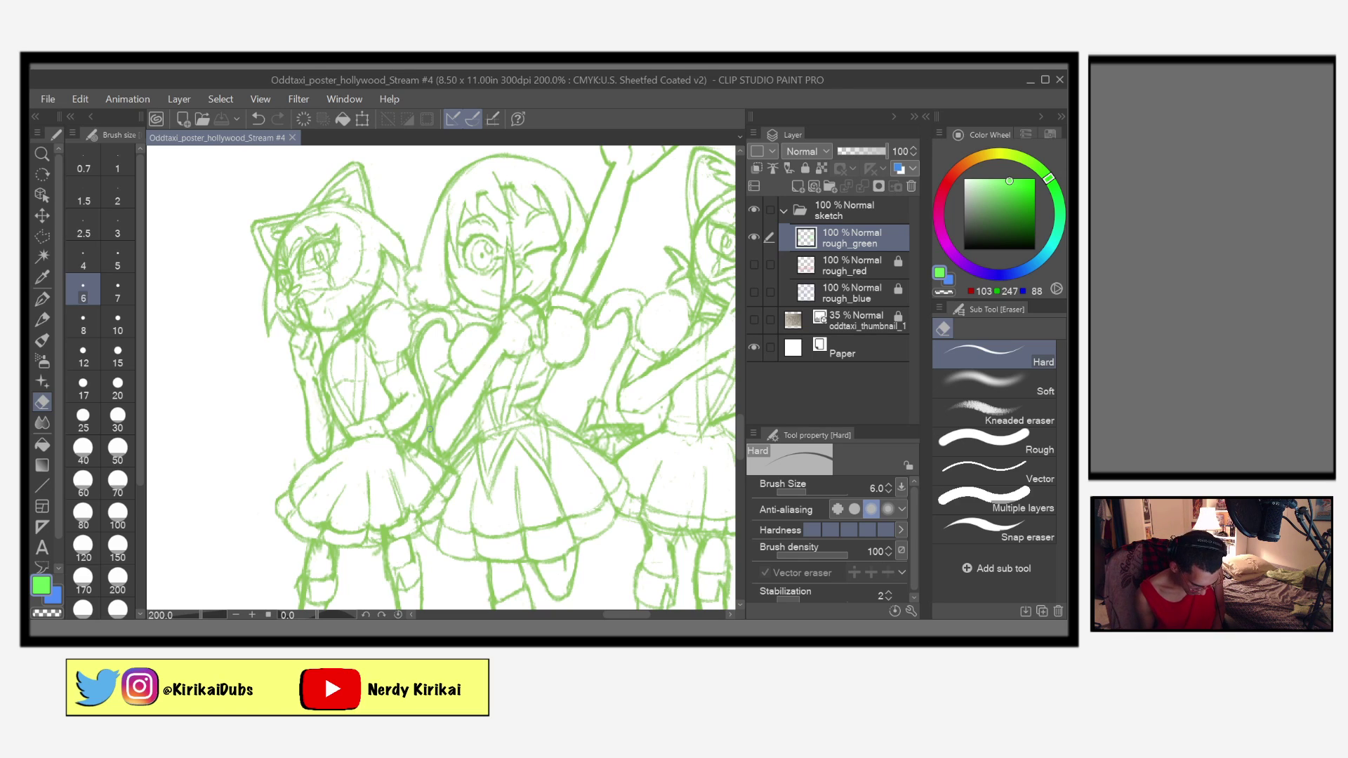
# Step: Sketch finger and wrist lines on the leftmost girl's raised hand with the Mechanical pencil at size 4, and switch to the Hard eraser
pyautogui.scroll(2, 430, 429)
pyautogui.moveTo(430, 429); pyautogui.dragTo(594, 525)
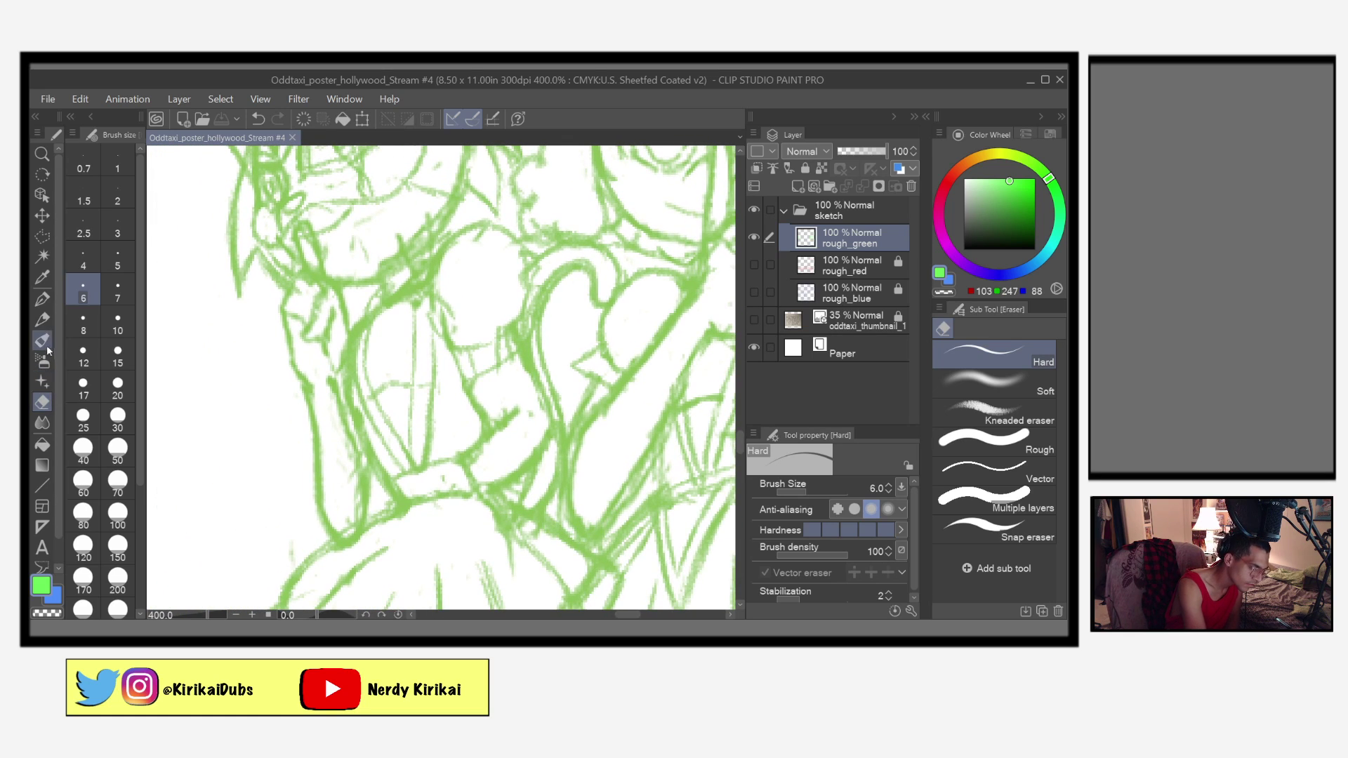
pyautogui.click(42, 320)
pyautogui.moveTo(307, 340)
pyautogui.mouseDown()
pyautogui.moveTo(299, 354)
pyautogui.moveTo(320, 352)
pyautogui.mouseUp()
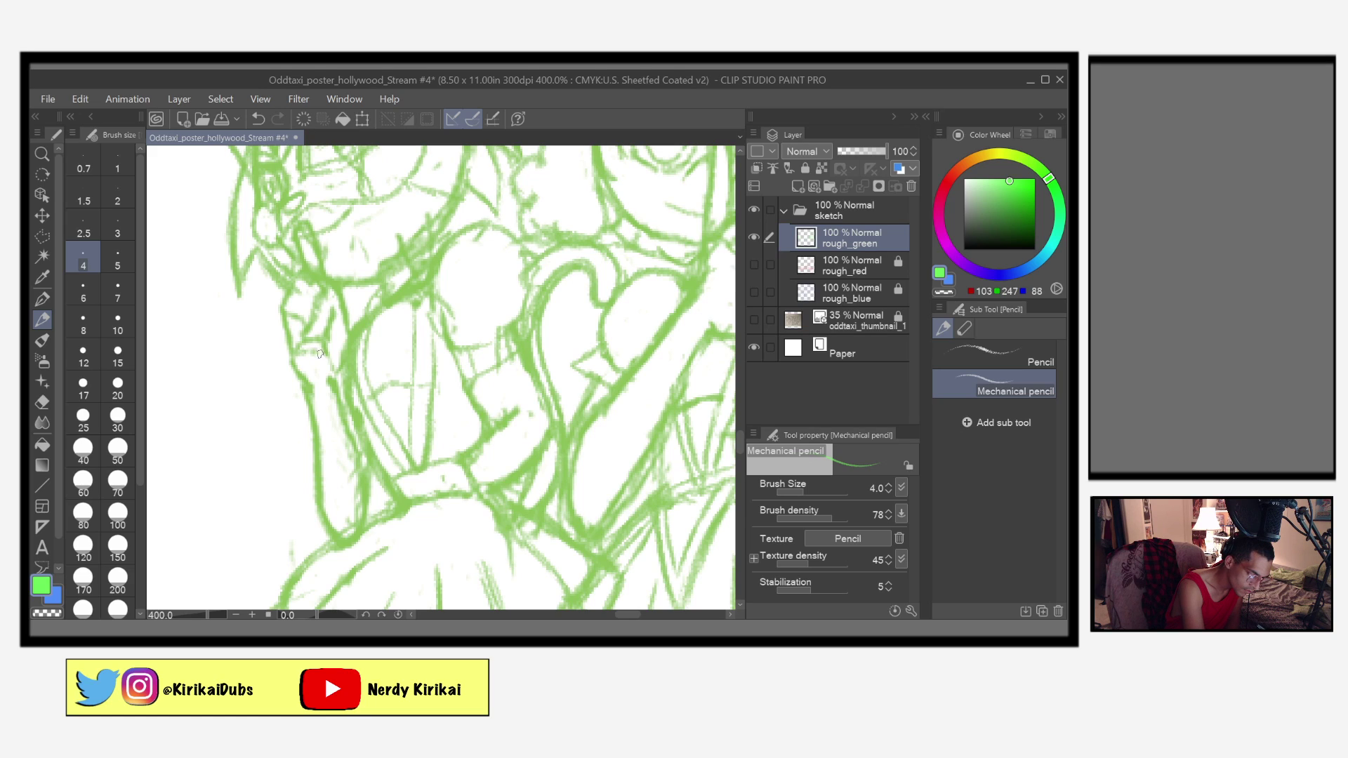
pyautogui.moveTo(291, 294)
pyautogui.mouseDown()
pyautogui.moveTo(313, 311)
pyautogui.moveTo(298, 278)
pyautogui.moveTo(315, 296)
pyautogui.mouseUp()
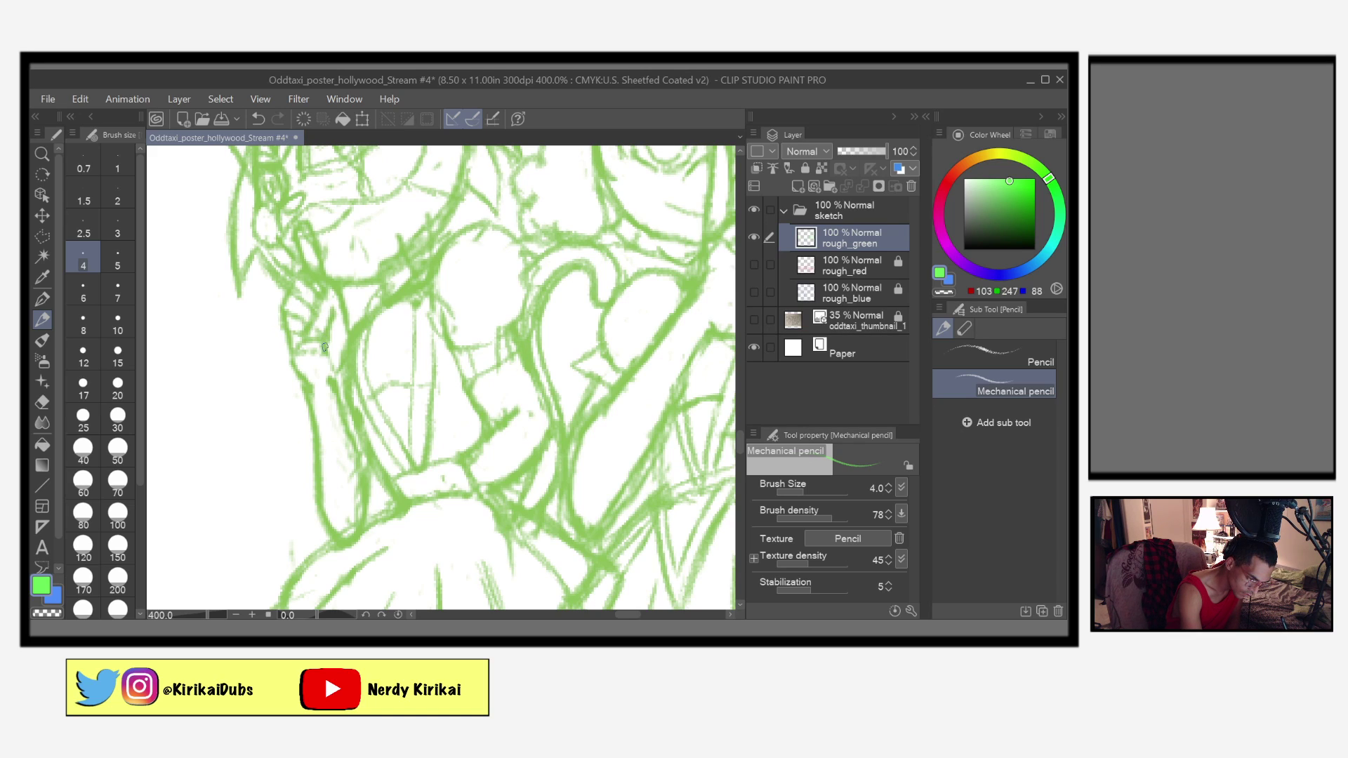
pyautogui.press('e')
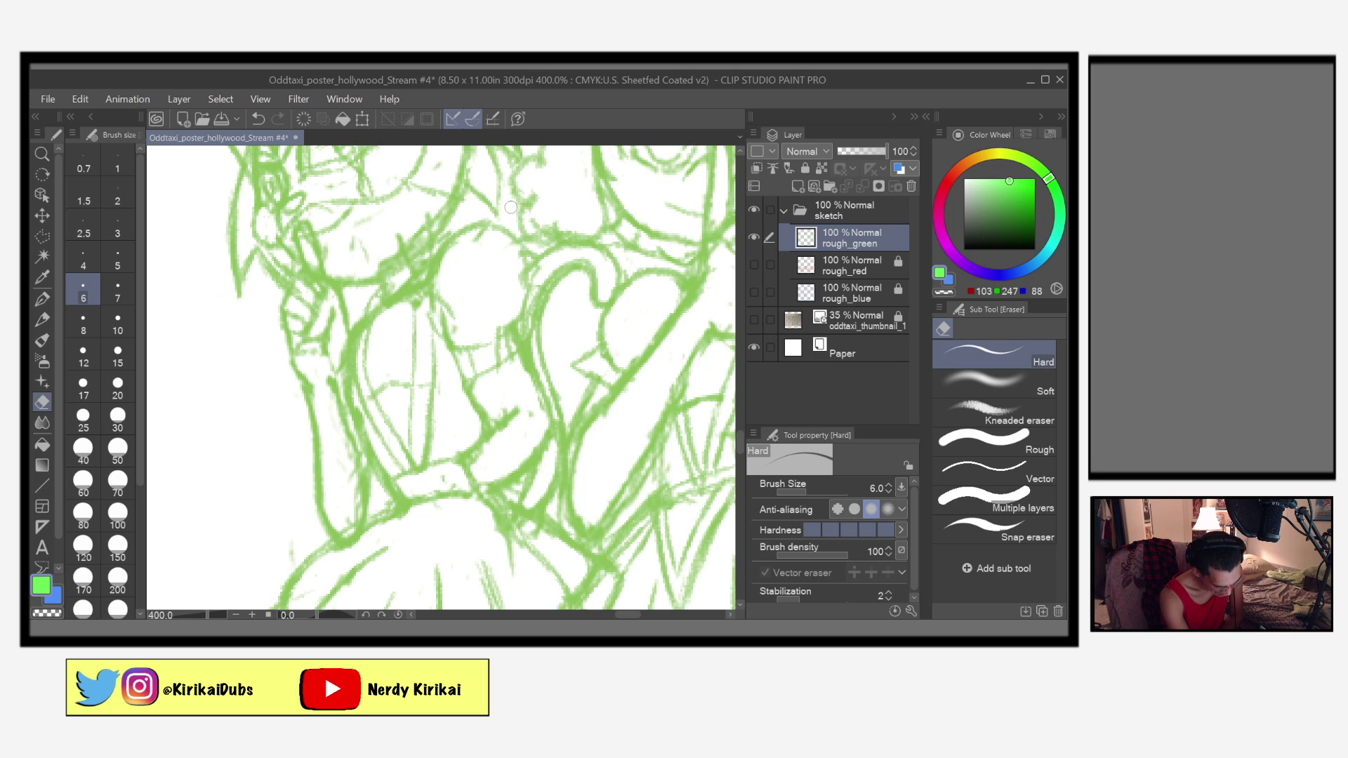
# Step: Compare the leftmost girl's raised hand with and without its latest strokes by undoing and redoing them
pyautogui.scroll(-2, 513, 211)
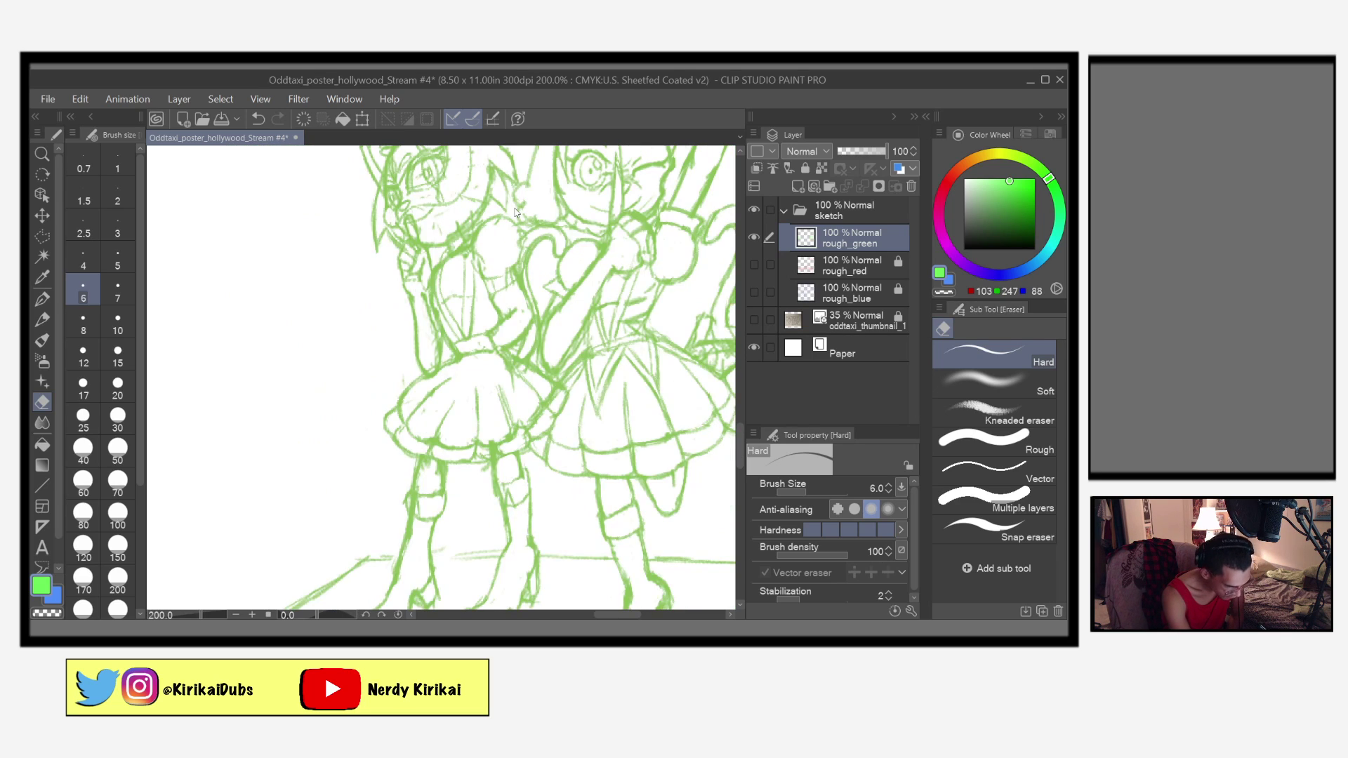
pyautogui.moveTo(534, 364); pyautogui.dragTo(474, 525)
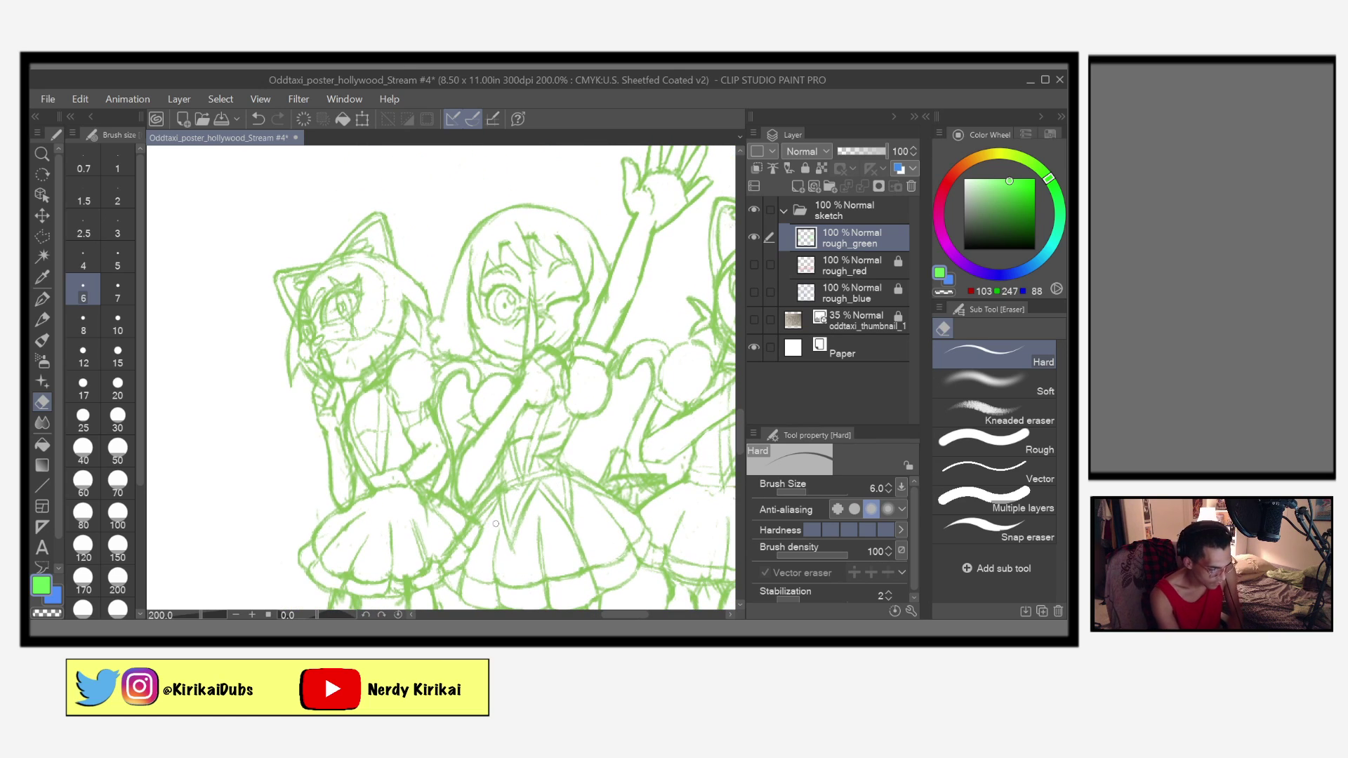
pyautogui.hotkey('ctrl', 'z')
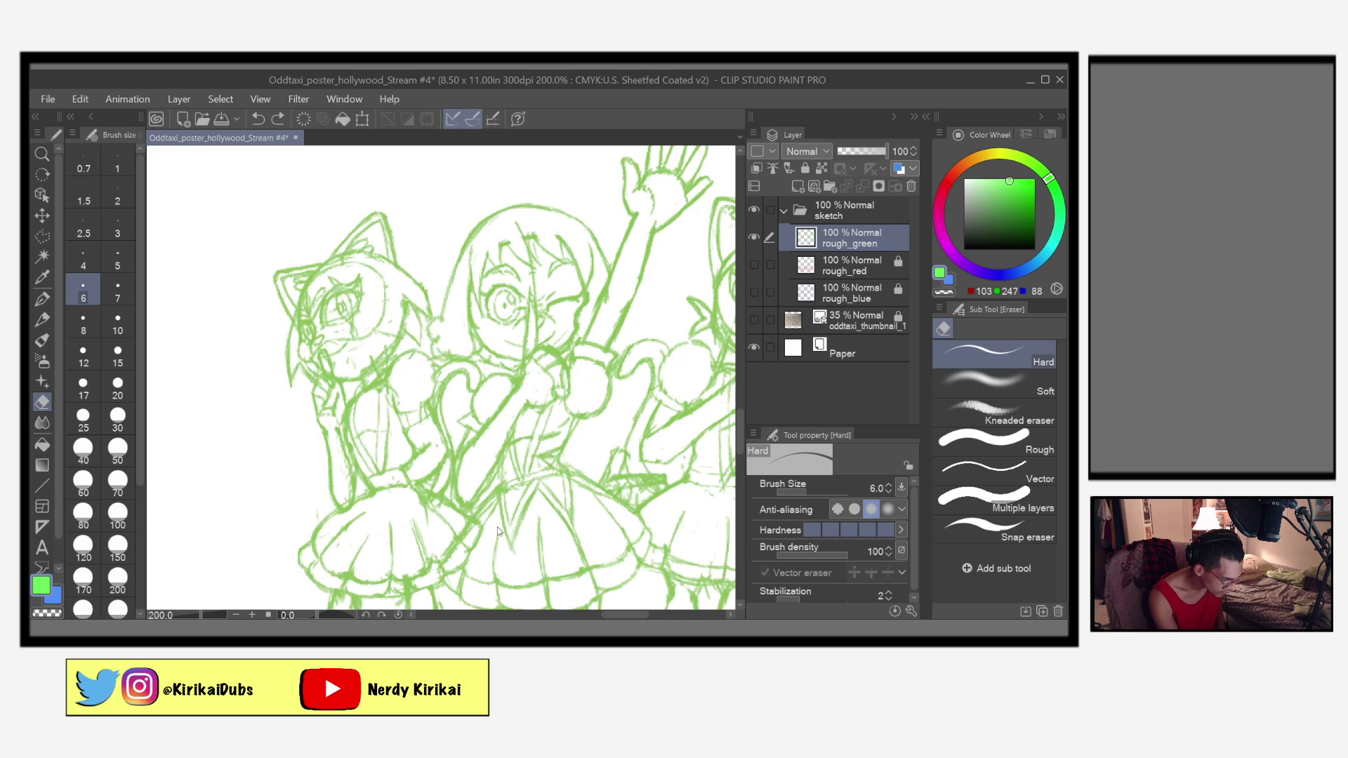
pyautogui.hotkey('ctrl', 'z')
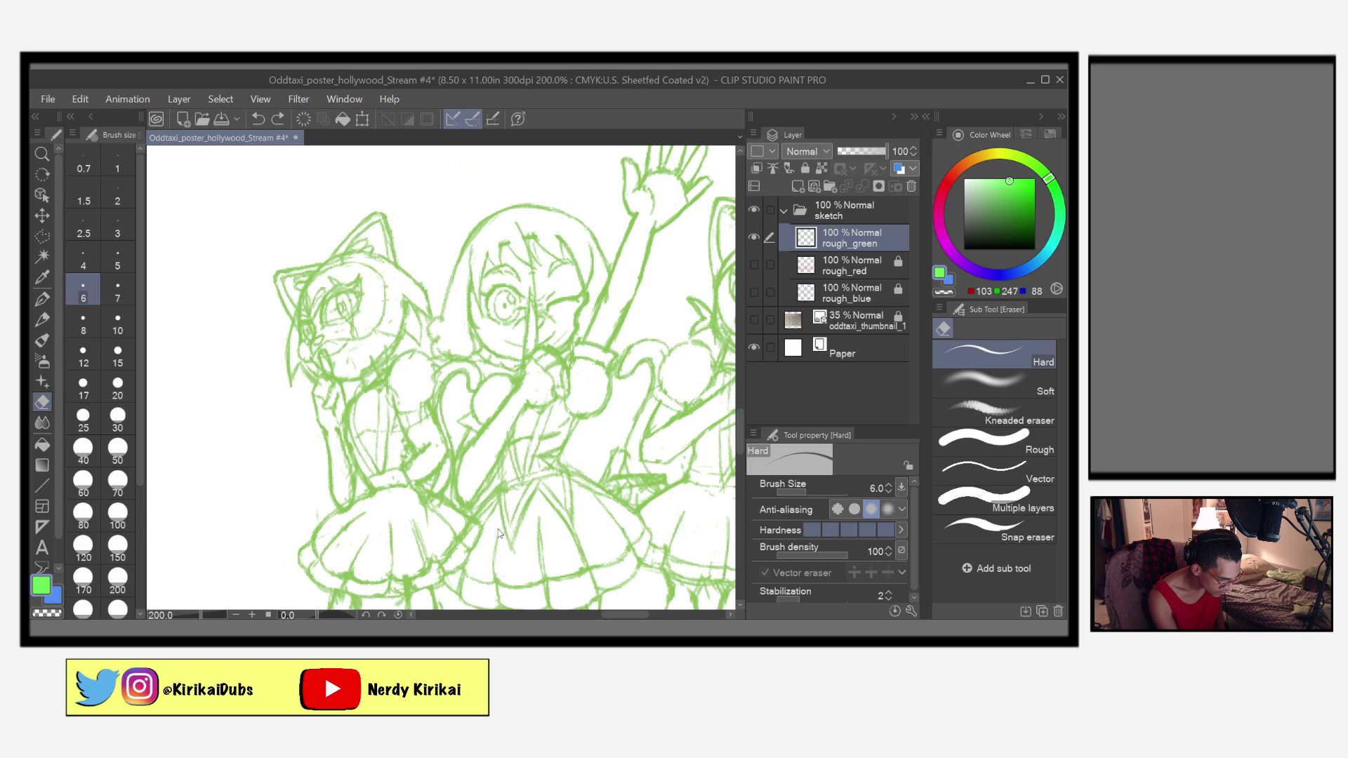
pyautogui.hotkey('ctrl', 'y')
pyautogui.hotkey('ctrl', 'y')
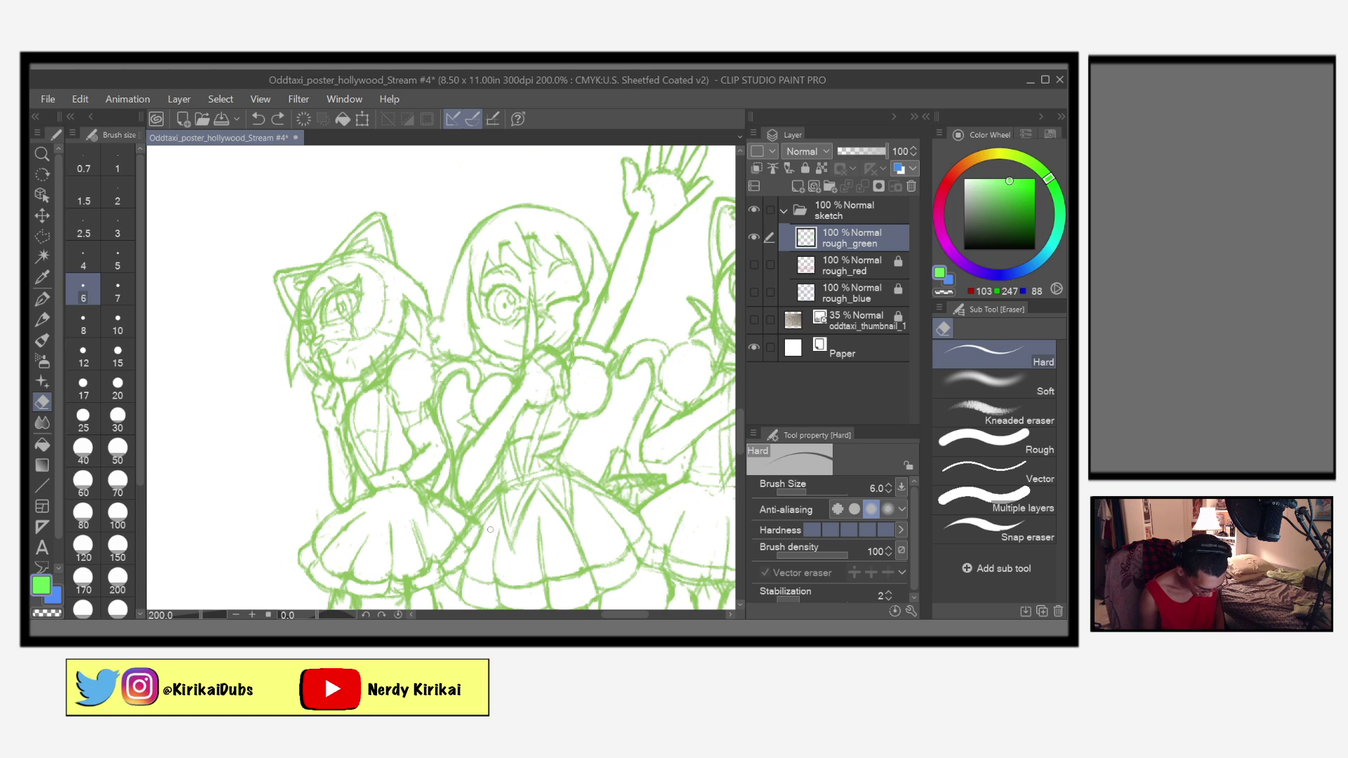
# Step: Redraw the curled fingers of the leftmost girl's raised hand with the Mechanical pencil at size 4, undoing a rejected stroke
pyautogui.scroll(1, 341, 401)
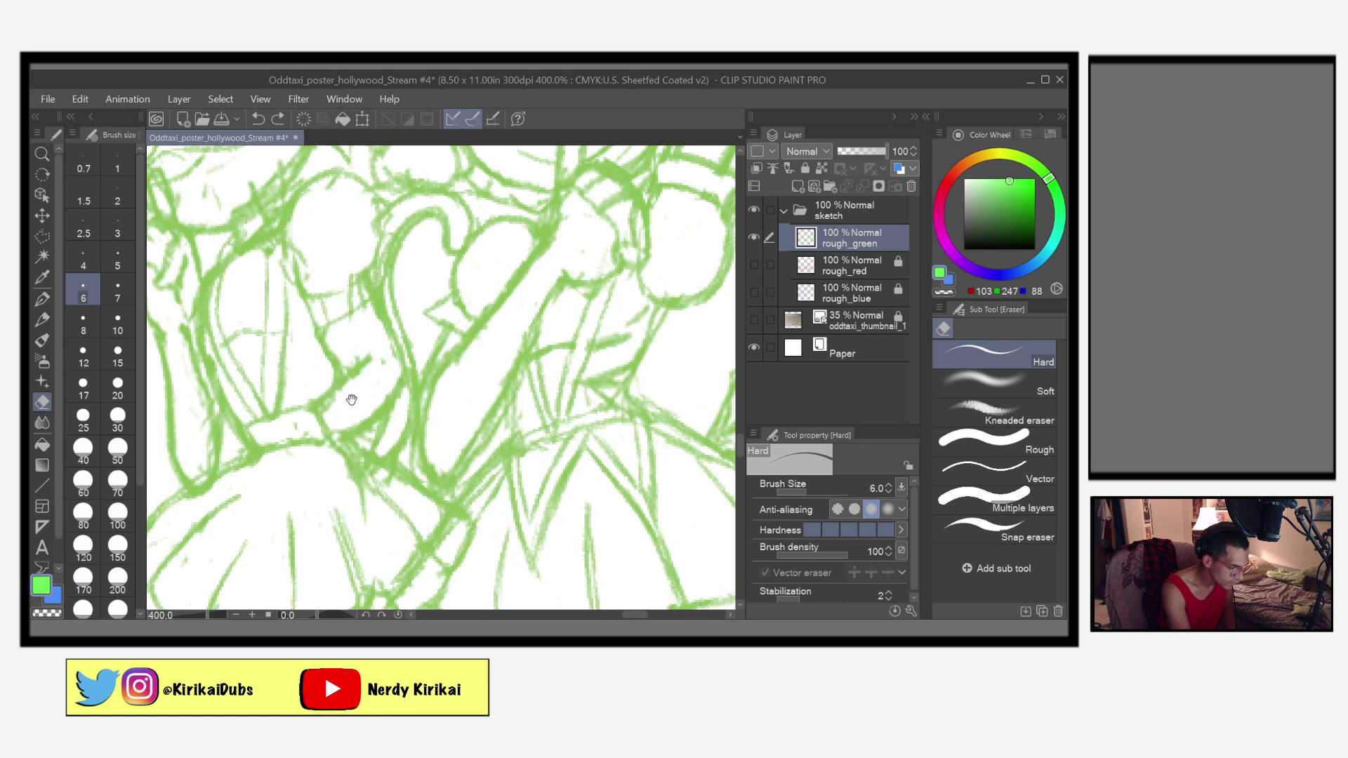
pyautogui.scroll(1, 341, 400)
pyautogui.click(43, 320)
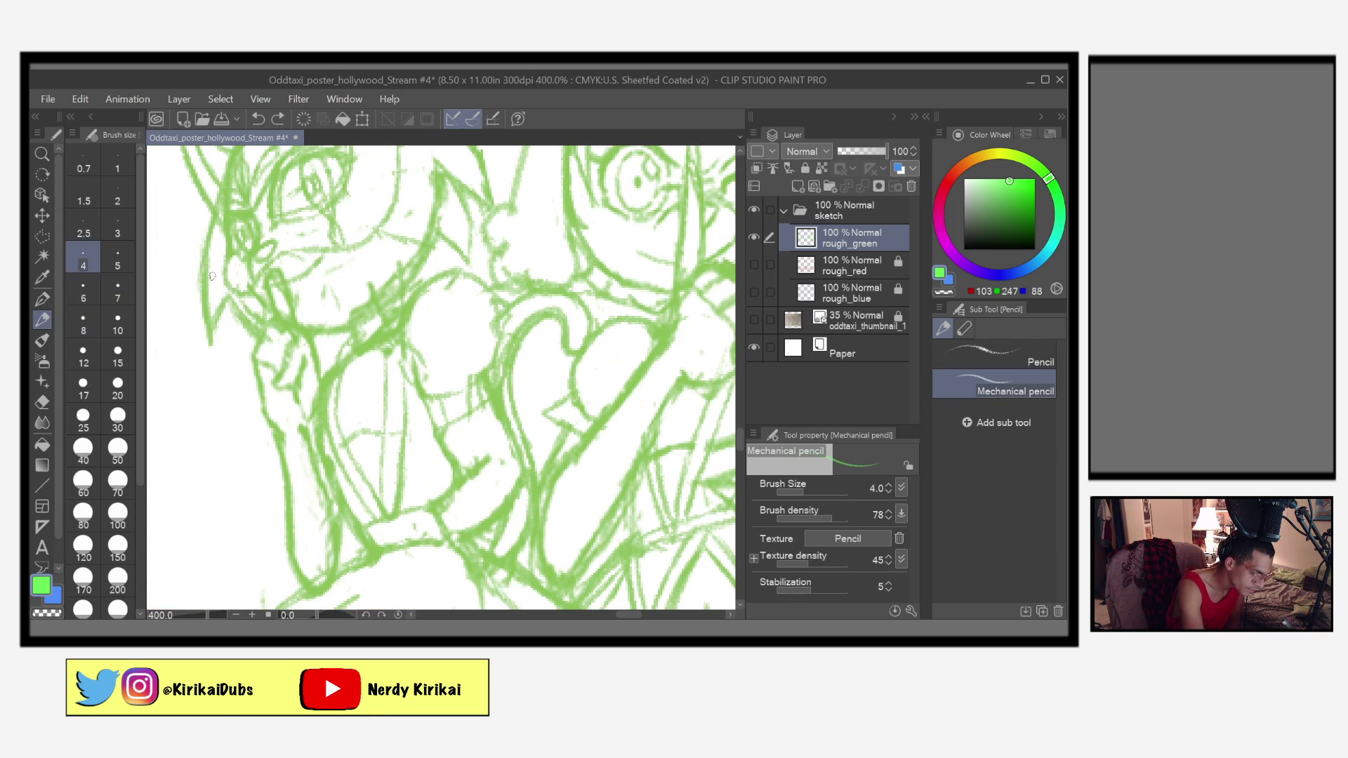
pyautogui.click(275, 340)
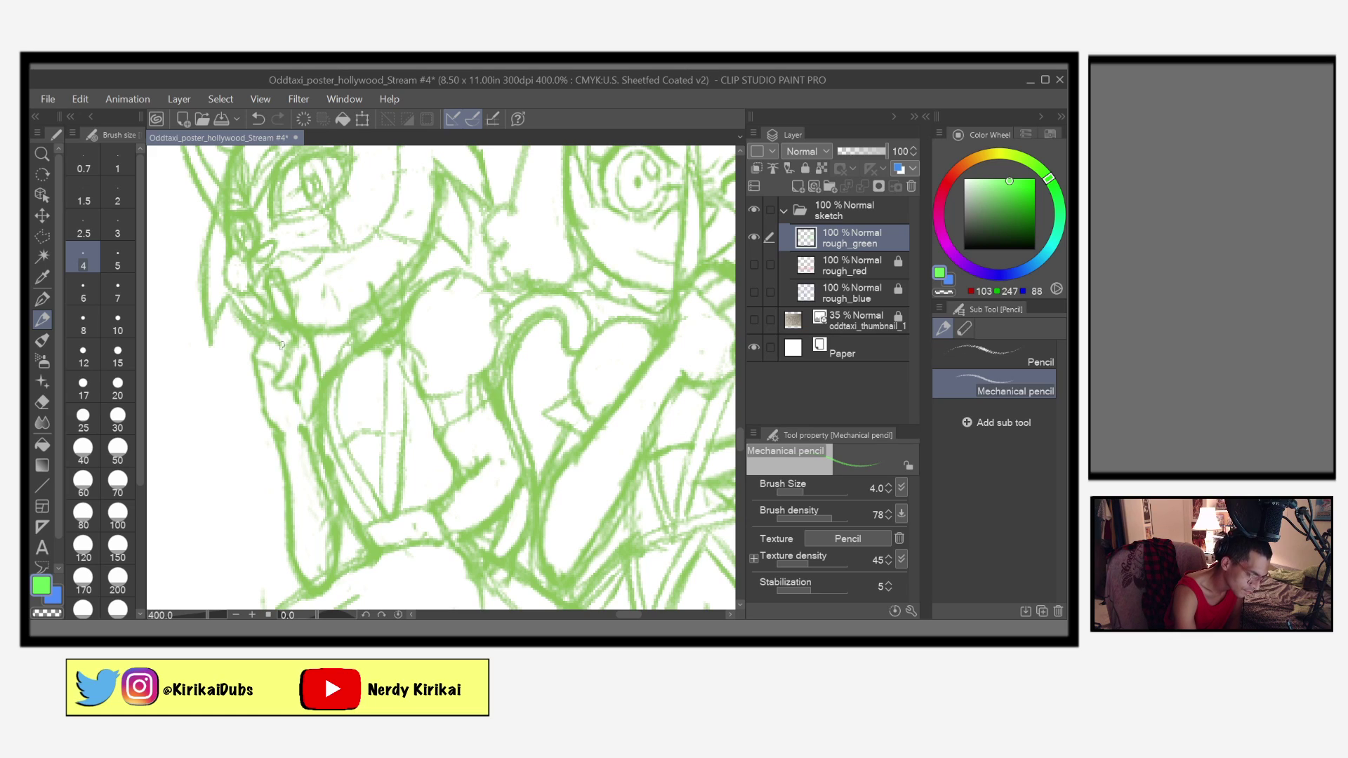
pyautogui.moveTo(257, 344); pyautogui.dragTo(277, 355)
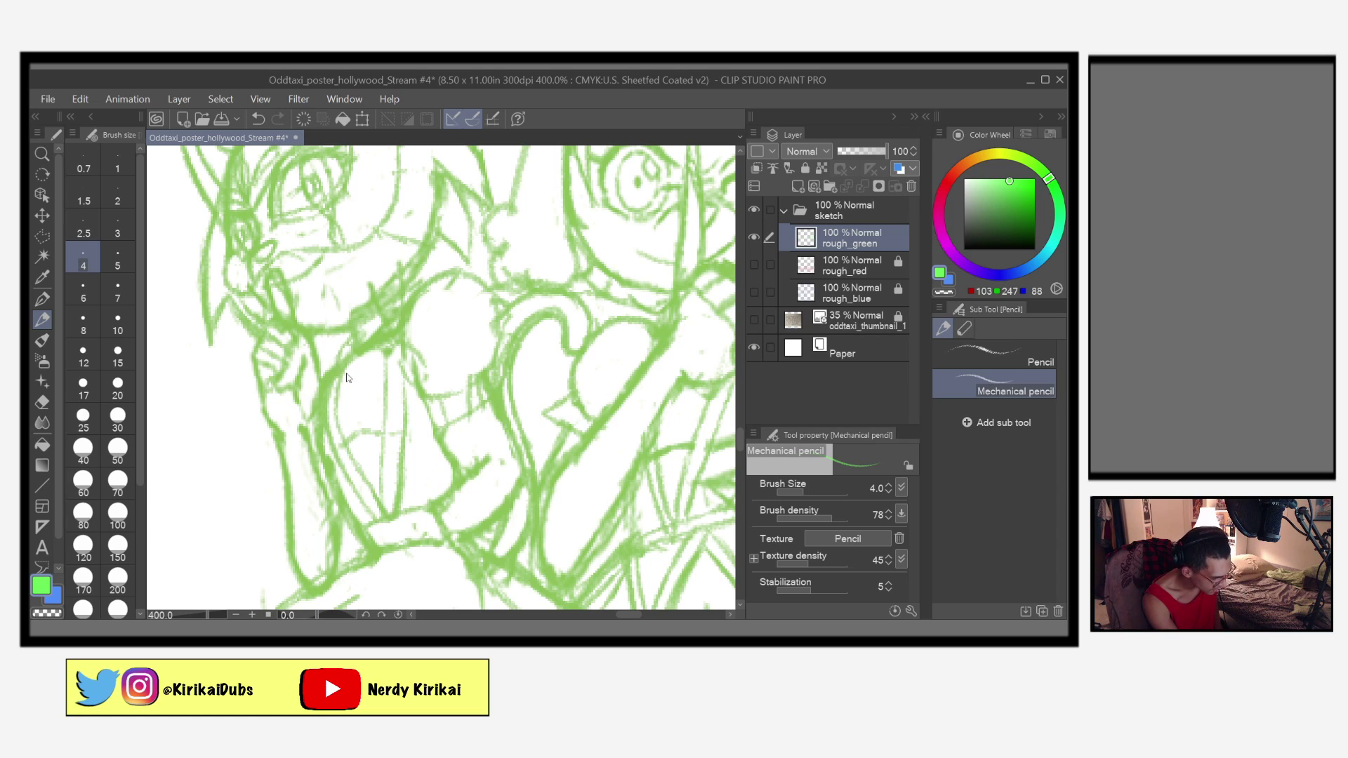
pyautogui.hotkey('ctrl', 'z')
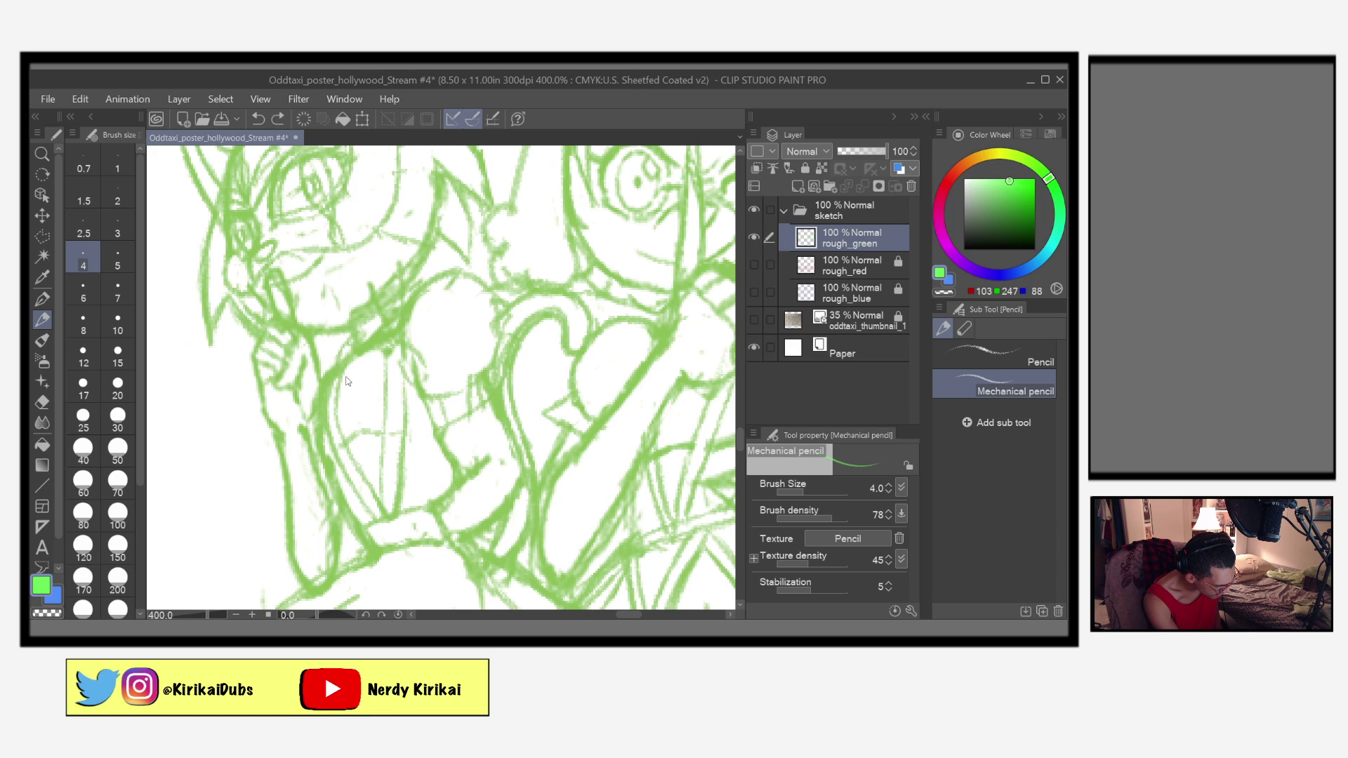
# Step: Draw the heel of the leftmost girl's hand where it meets the wrist, undoing rejected strokes, and save the file
pyautogui.moveTo(269, 376); pyautogui.dragTo(269, 374)
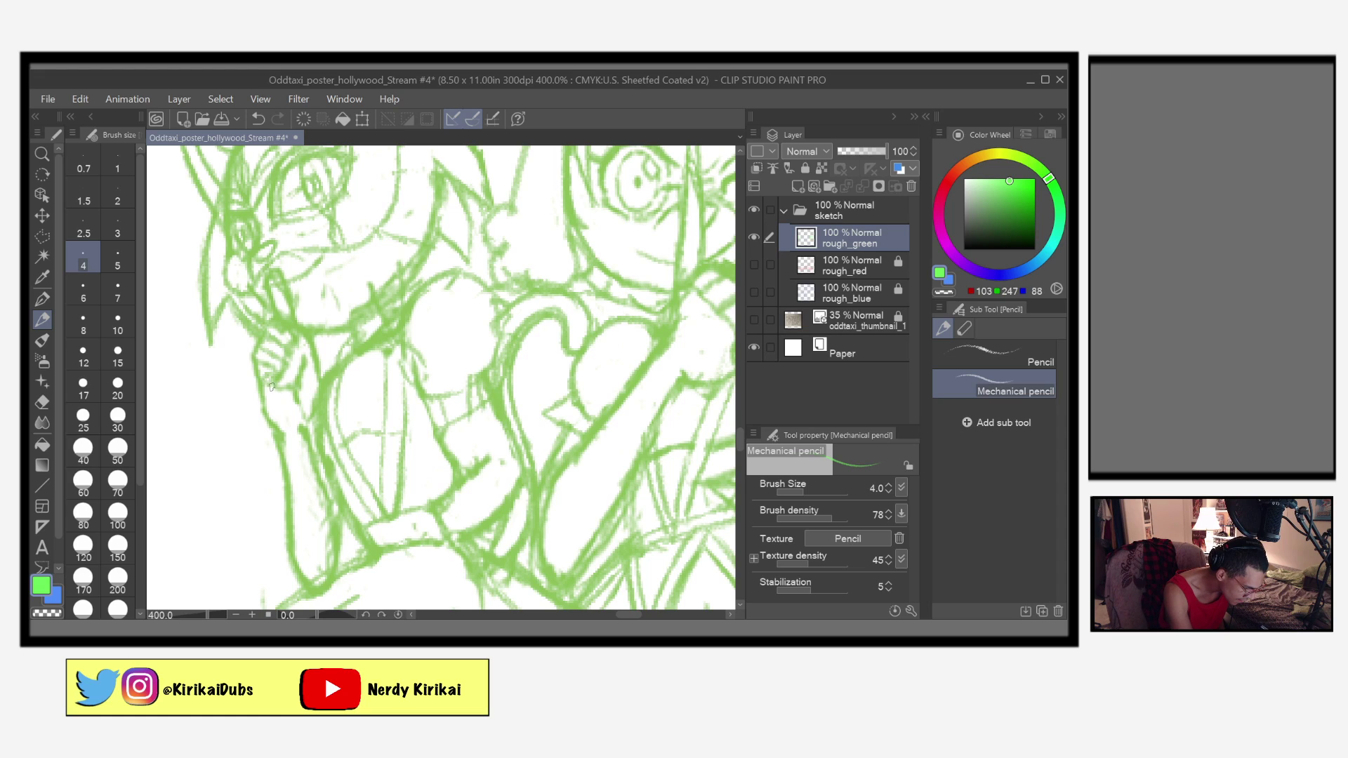
pyautogui.hotkey('ctrl', 'z')
pyautogui.hotkey('ctrl', 'z')
pyautogui.hotkey('ctrl', 'z')
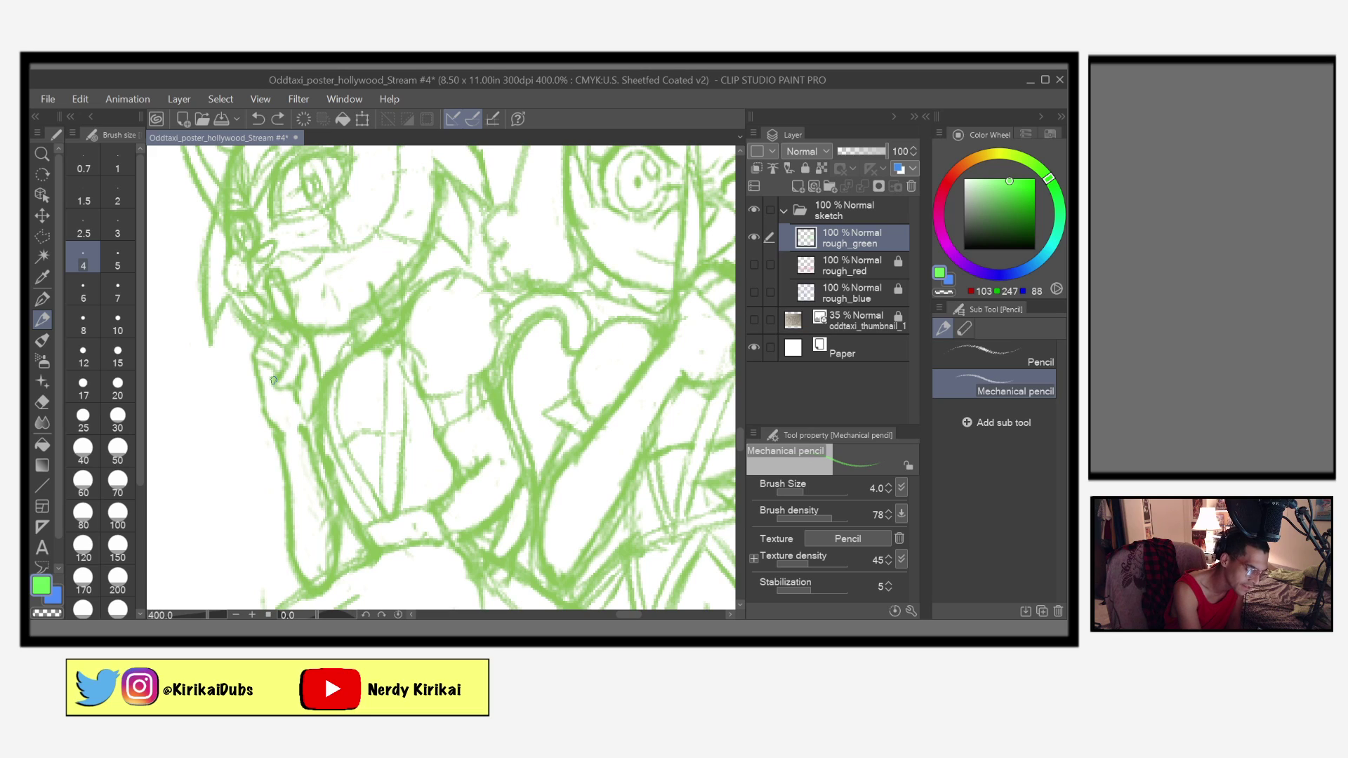
pyautogui.moveTo(273, 380); pyautogui.dragTo(265, 389)
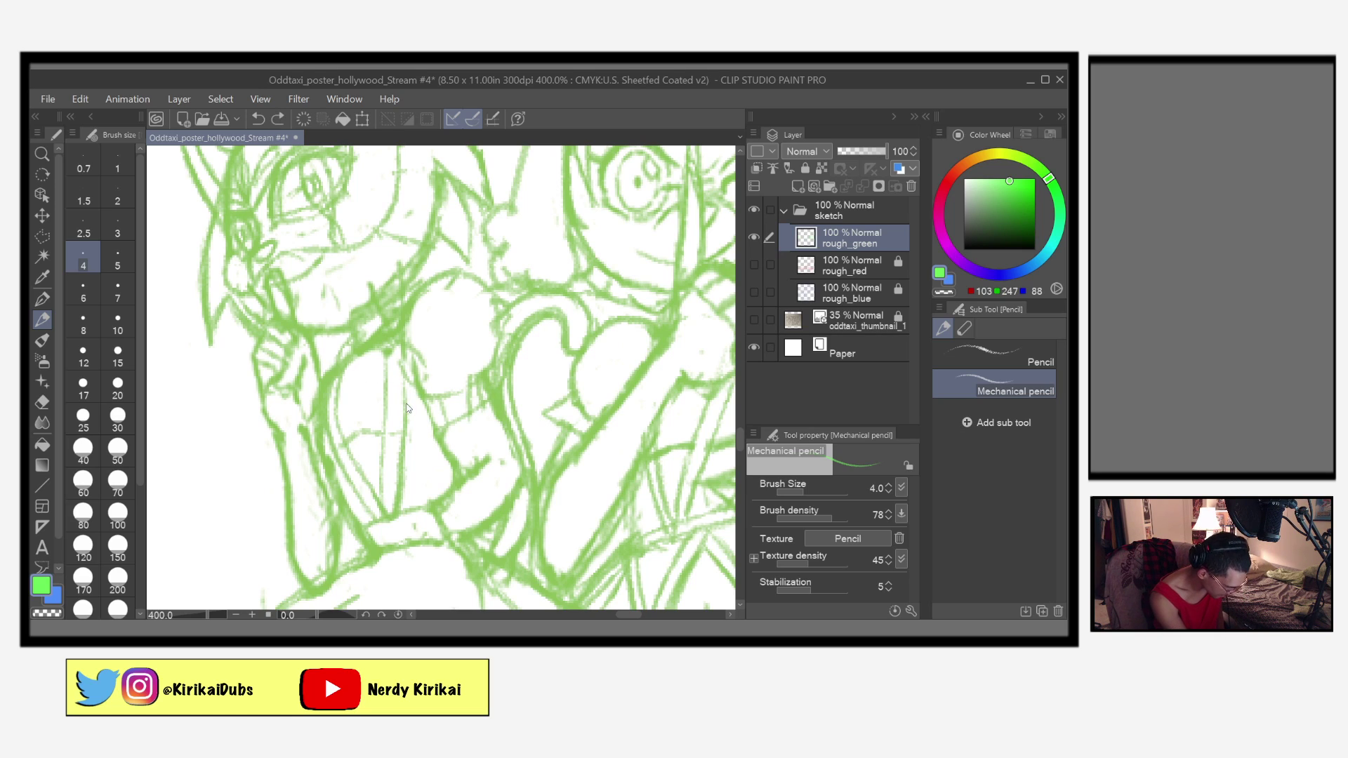
pyautogui.hotkey('ctrl', 'z')
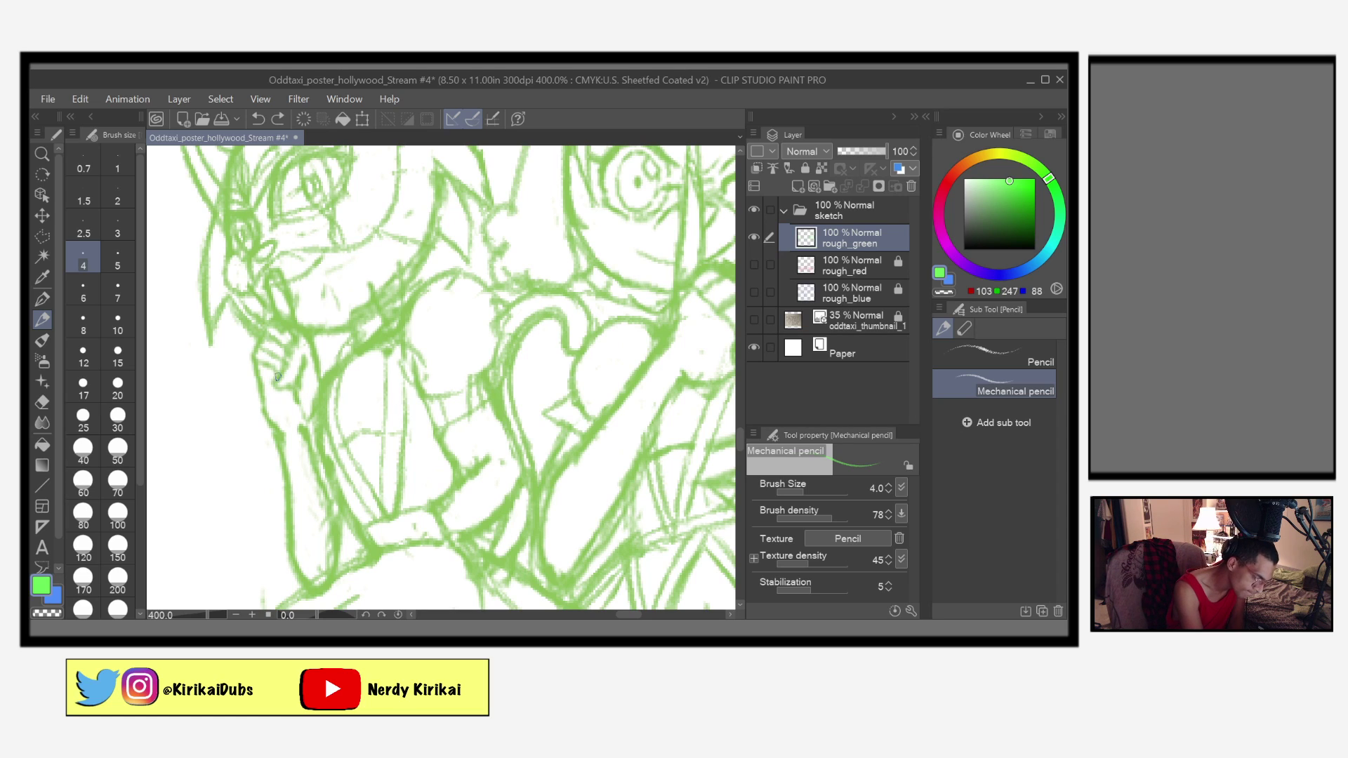
pyautogui.moveTo(261, 385); pyautogui.dragTo(268, 388)
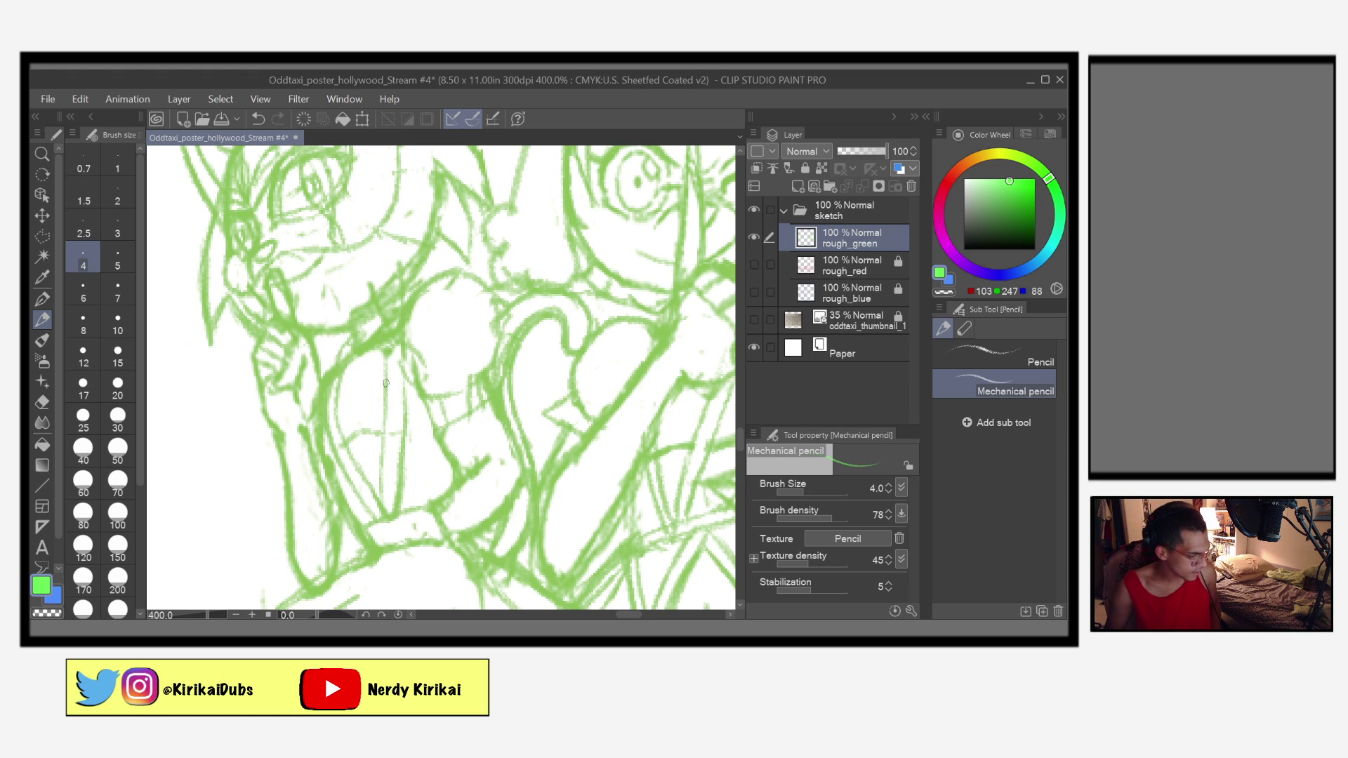
pyautogui.hotkey('ctrl', 's')
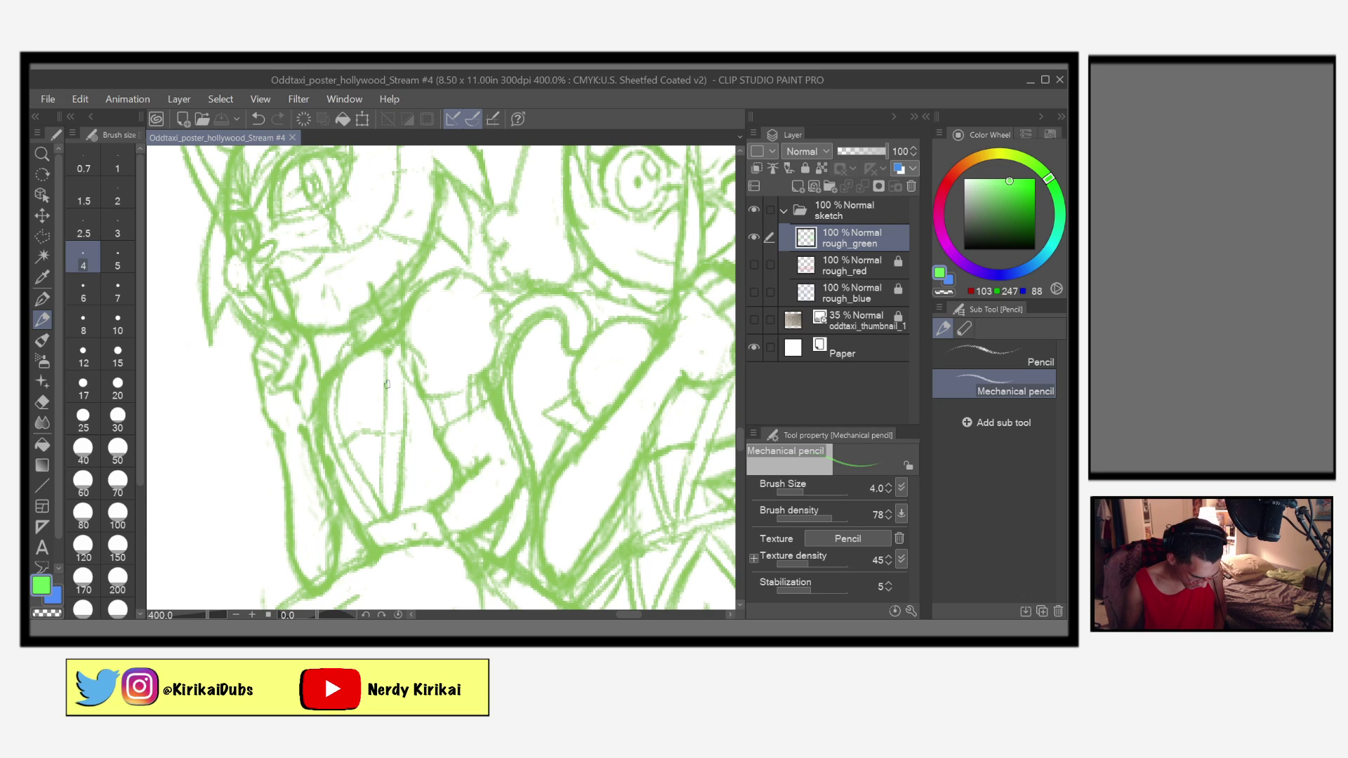
# Step: Refine the leftmost girl's wrist line with the Mechanical pencil, and erase stray lines inside her waistband with the Hard eraser at size 6
pyautogui.moveTo(387, 384); pyautogui.dragTo(388, 388)
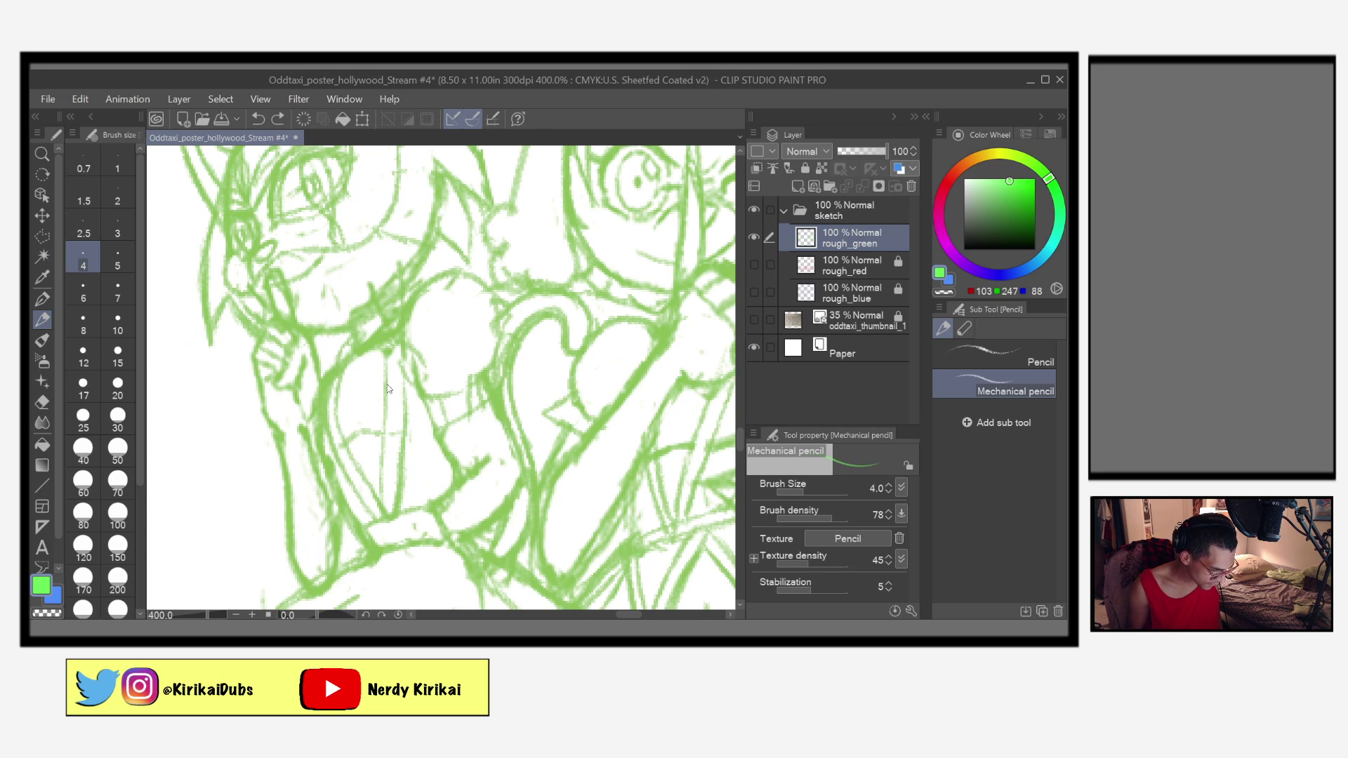
pyautogui.moveTo(688, 495)
pyautogui.mouseDown()
pyautogui.moveTo(570, 509)
pyautogui.moveTo(620, 528)
pyautogui.moveTo(586, 532)
pyautogui.moveTo(632, 533)
pyautogui.mouseUp()
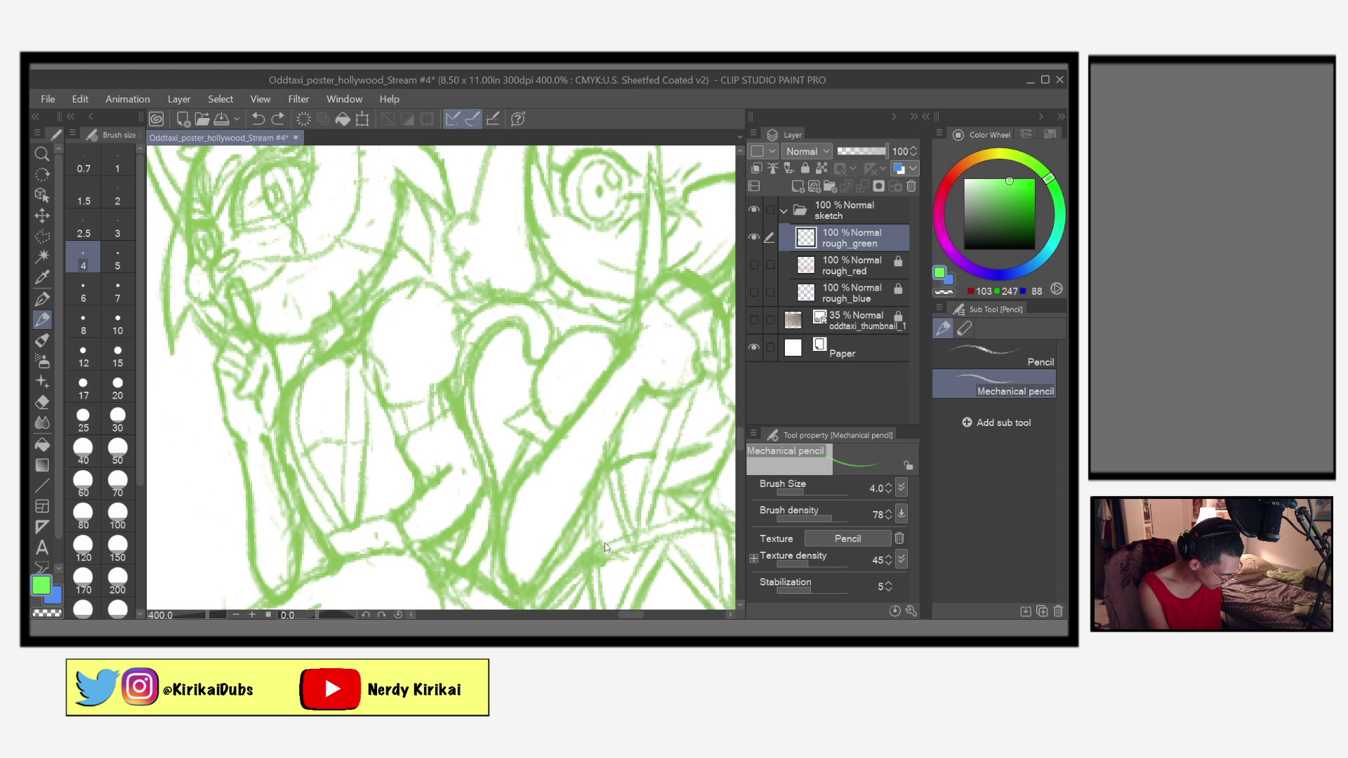
pyautogui.moveTo(234, 376)
pyautogui.mouseDown()
pyautogui.moveTo(231, 396)
pyautogui.moveTo(221, 393)
pyautogui.moveTo(237, 409)
pyautogui.mouseUp()
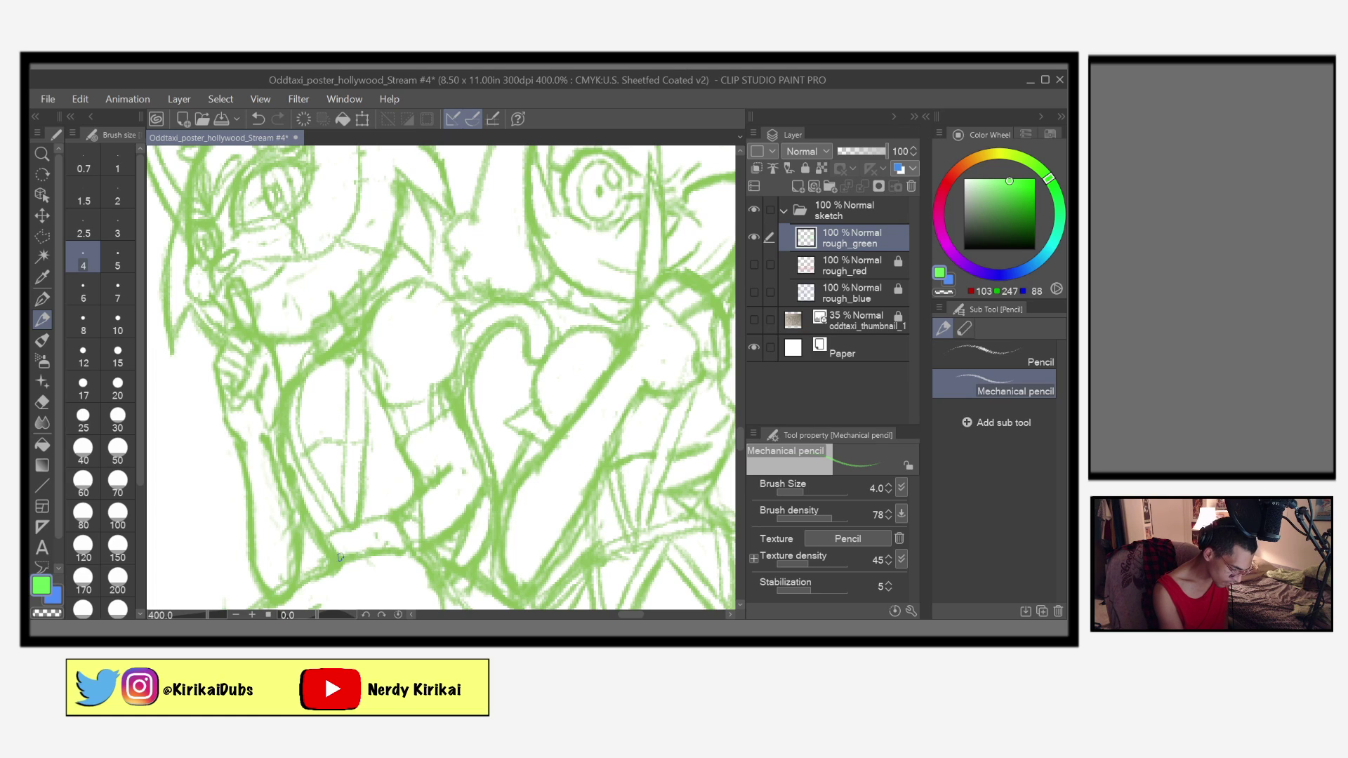
pyautogui.press('e')
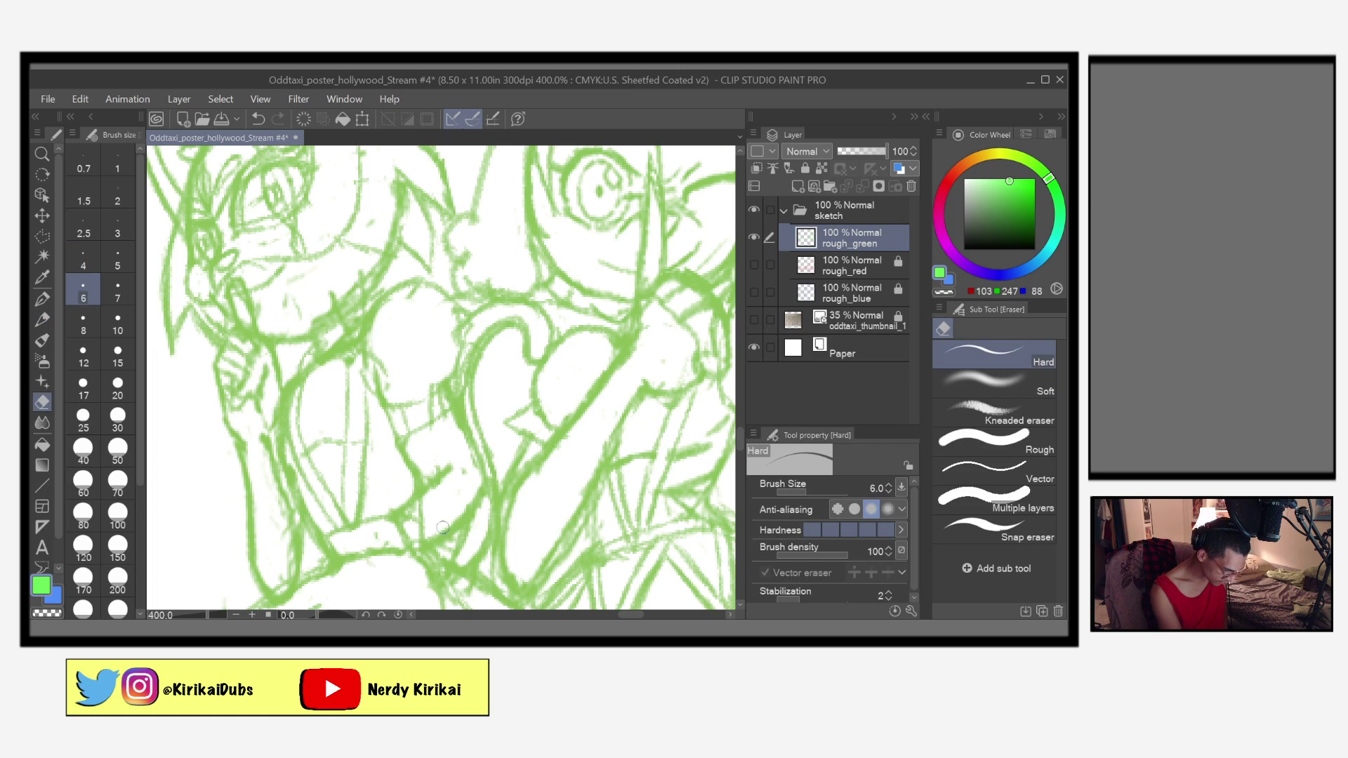
pyautogui.moveTo(394, 518)
pyautogui.mouseDown()
pyautogui.moveTo(408, 542)
pyautogui.moveTo(386, 538)
pyautogui.mouseUp()
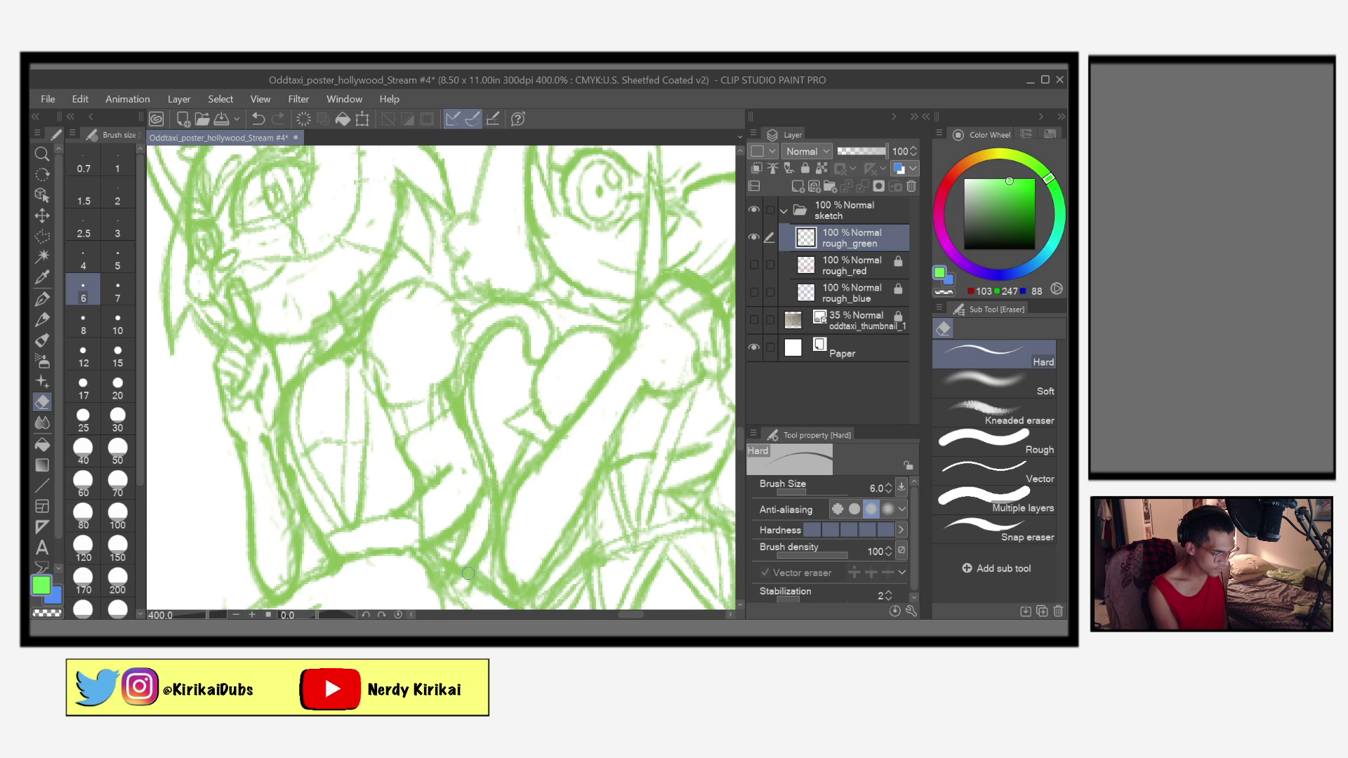
# Step: Redraw the outer contour of the leftmost girl's hand and wrist with the size 4 Mechanical pencil, and trim the old lines with the Hard eraser
pyautogui.press('p')
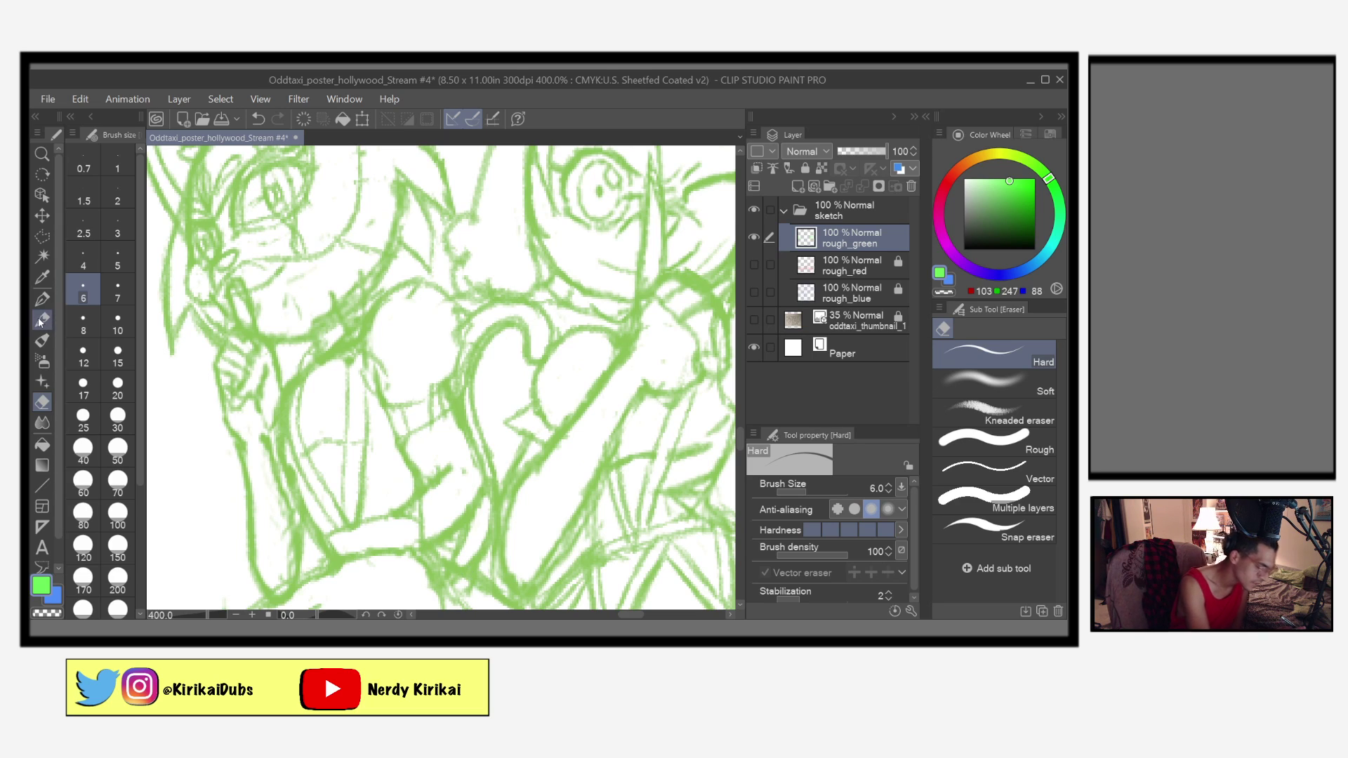
pyautogui.moveTo(214, 367)
pyautogui.mouseDown()
pyautogui.moveTo(208, 394)
pyautogui.moveTo(236, 444)
pyautogui.mouseUp()
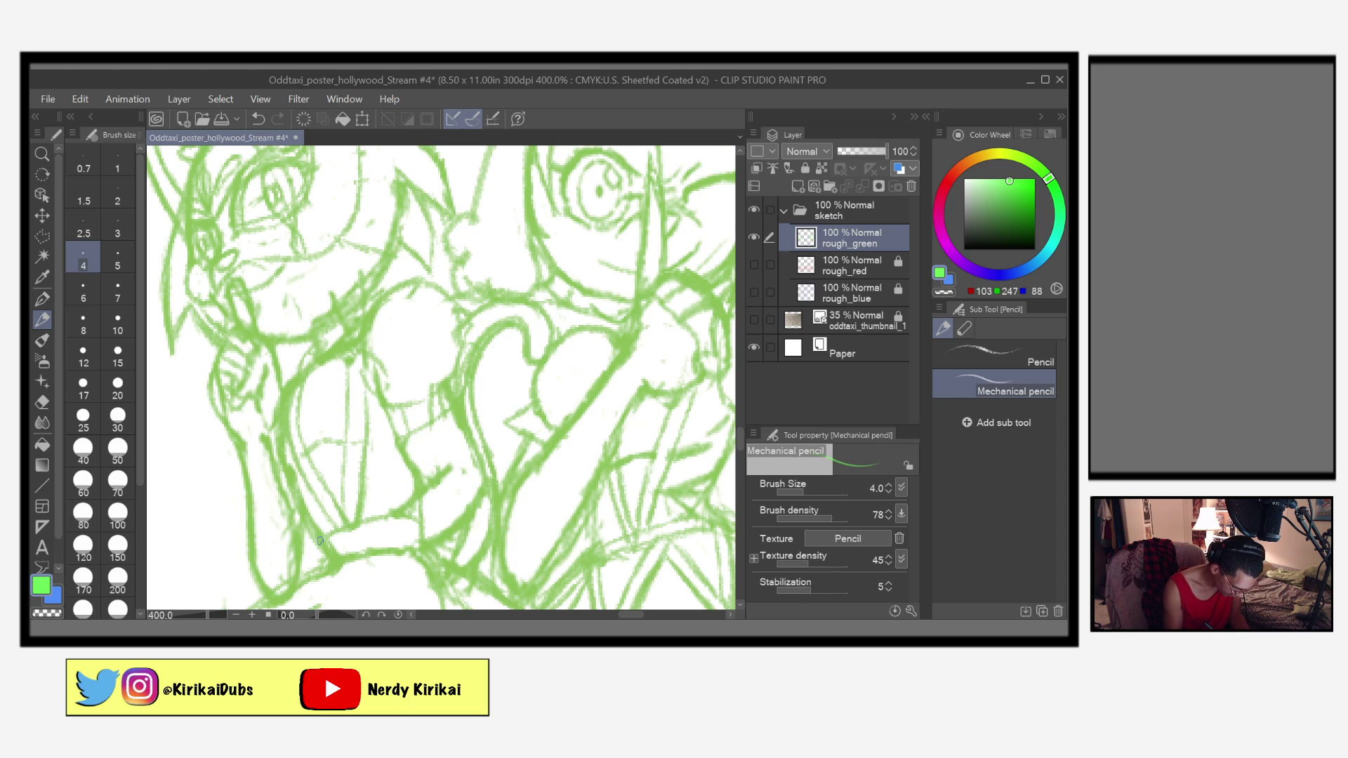
pyautogui.press('e')
pyautogui.moveTo(219, 383); pyautogui.dragTo(238, 414)
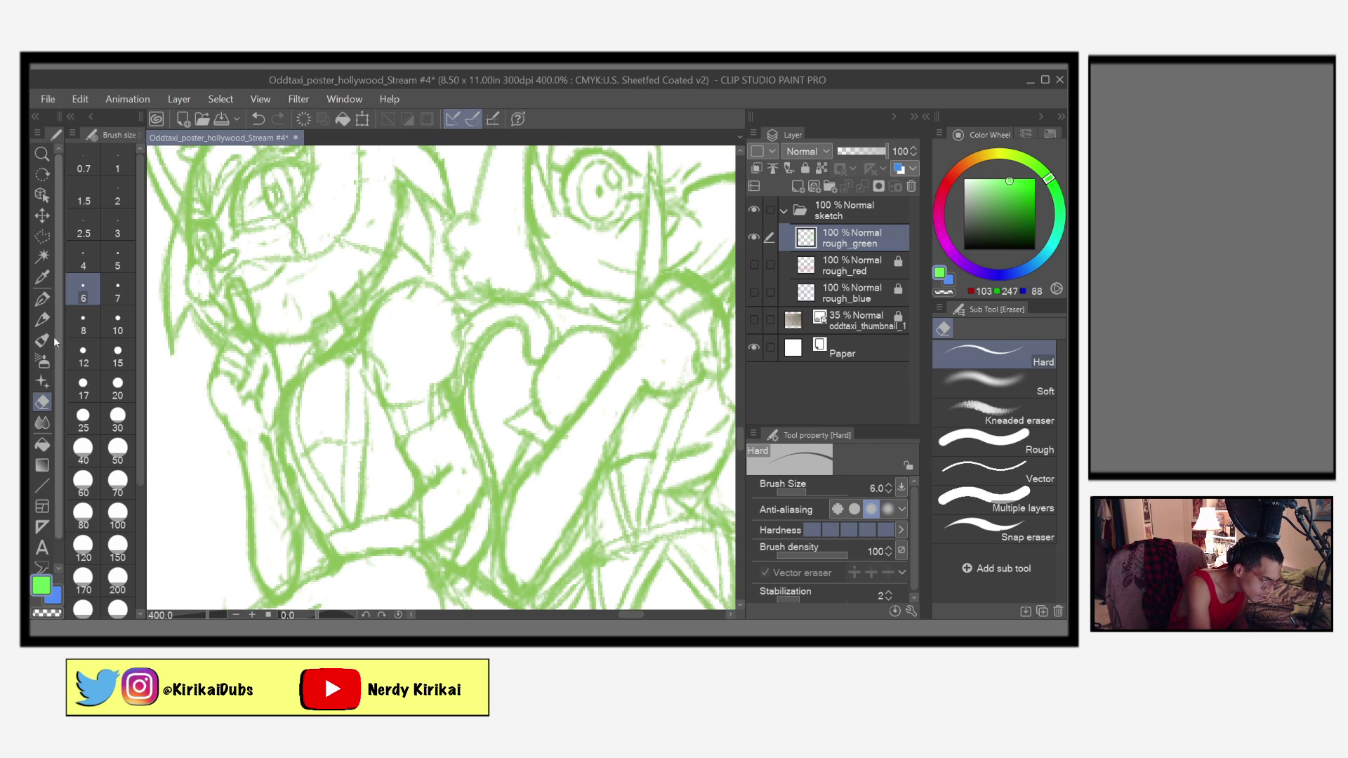
pyautogui.click(43, 320)
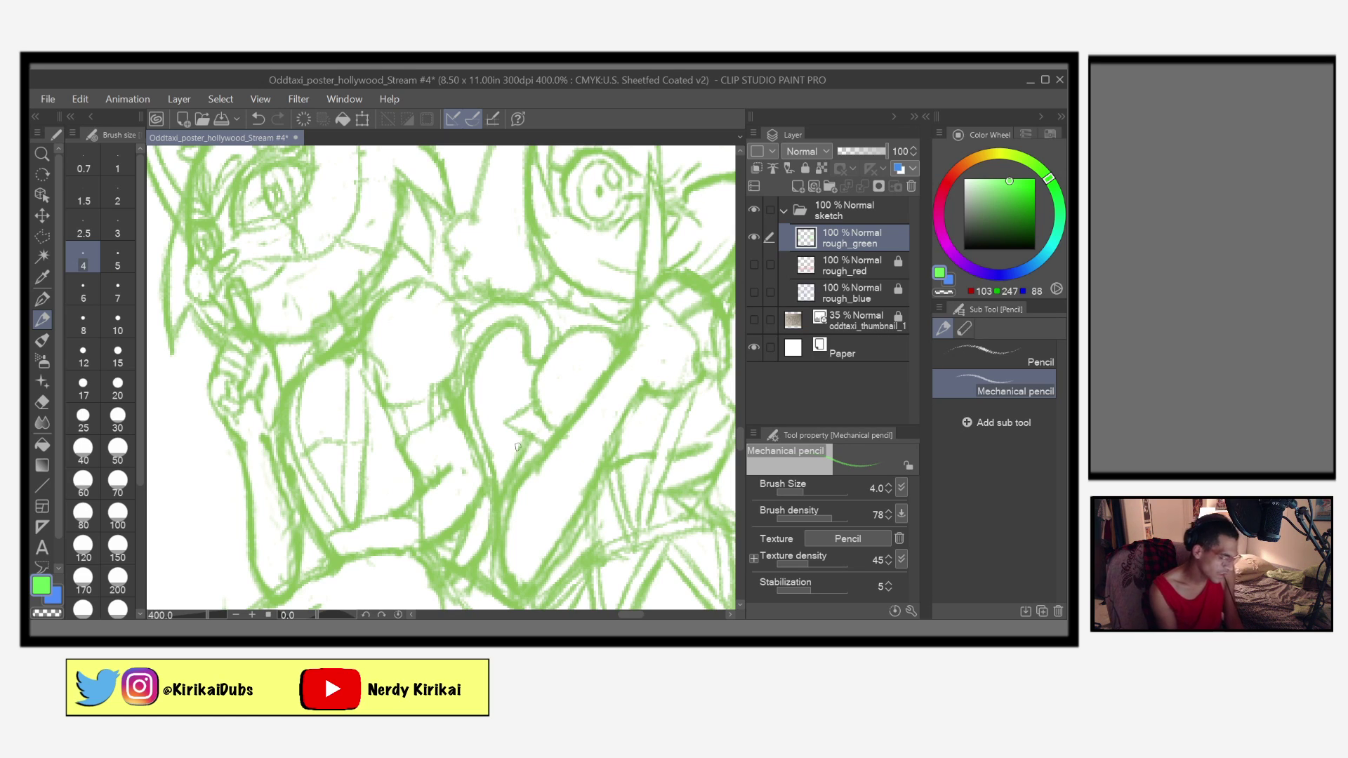
# Step: Step back and forth through the last edits to compare the new hand and wrist contour with the previous version
pyautogui.hotkey('ctrl', 'z')
pyautogui.hotkey('ctrl', 'z')
pyautogui.hotkey('ctrl', 'y')
pyautogui.hotkey('ctrl', 'y')
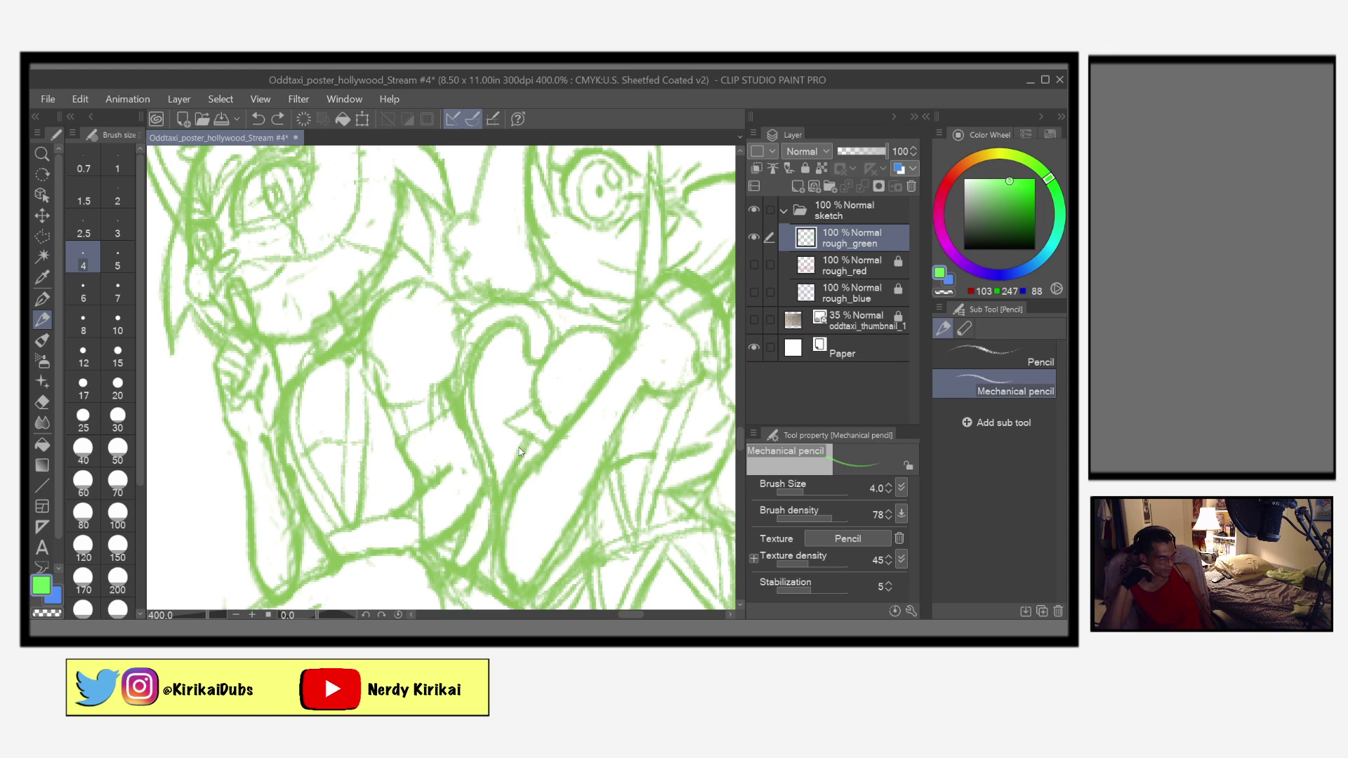
# Step: Draw the palm crease inside the leftmost girl's raised hand with the size 4 Mechanical pencil, undoing rejected strokes, and save the file
pyautogui.moveTo(213, 369); pyautogui.dragTo(232, 442)
pyautogui.hotkey('ctrl', 'z')
pyautogui.moveTo(237, 388); pyautogui.dragTo(242, 405)
pyautogui.hotkey('ctrl', 'z')
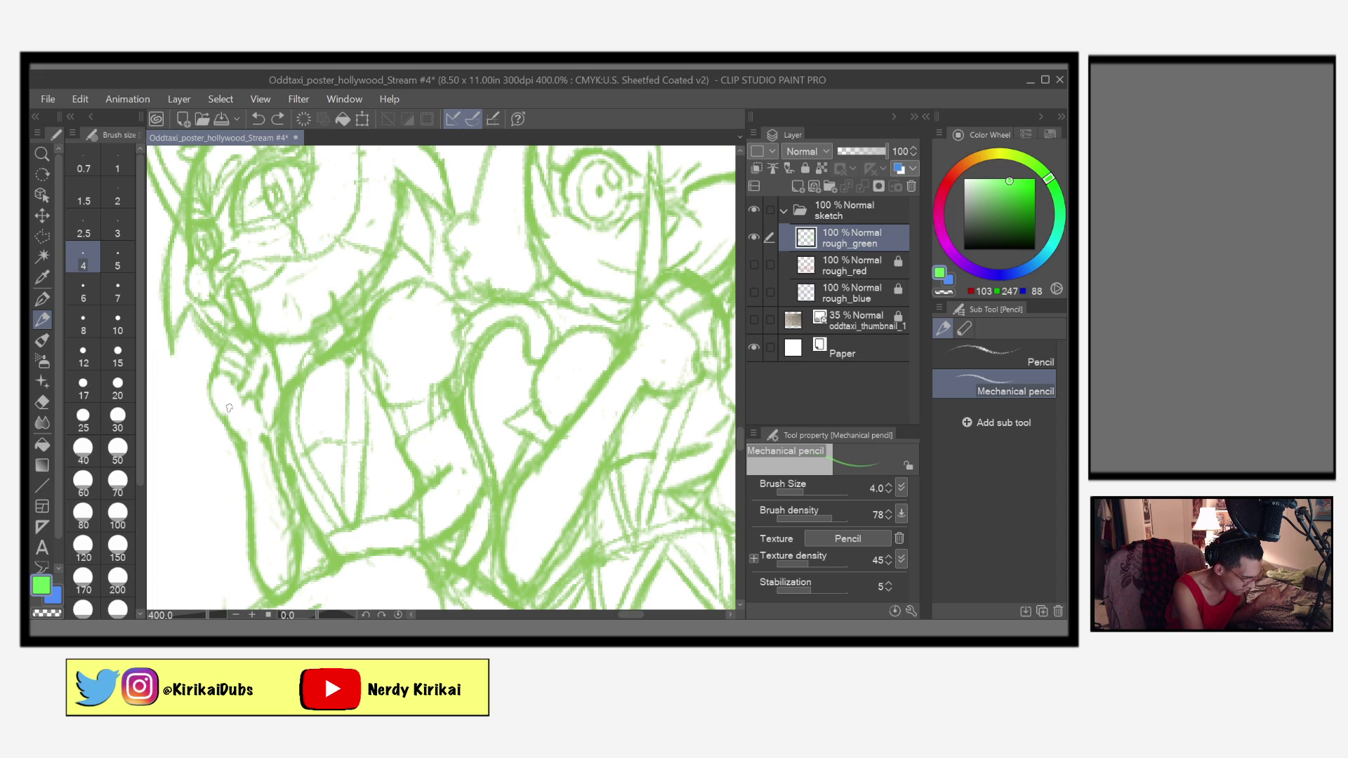
pyautogui.moveTo(230, 404); pyautogui.dragTo(231, 407)
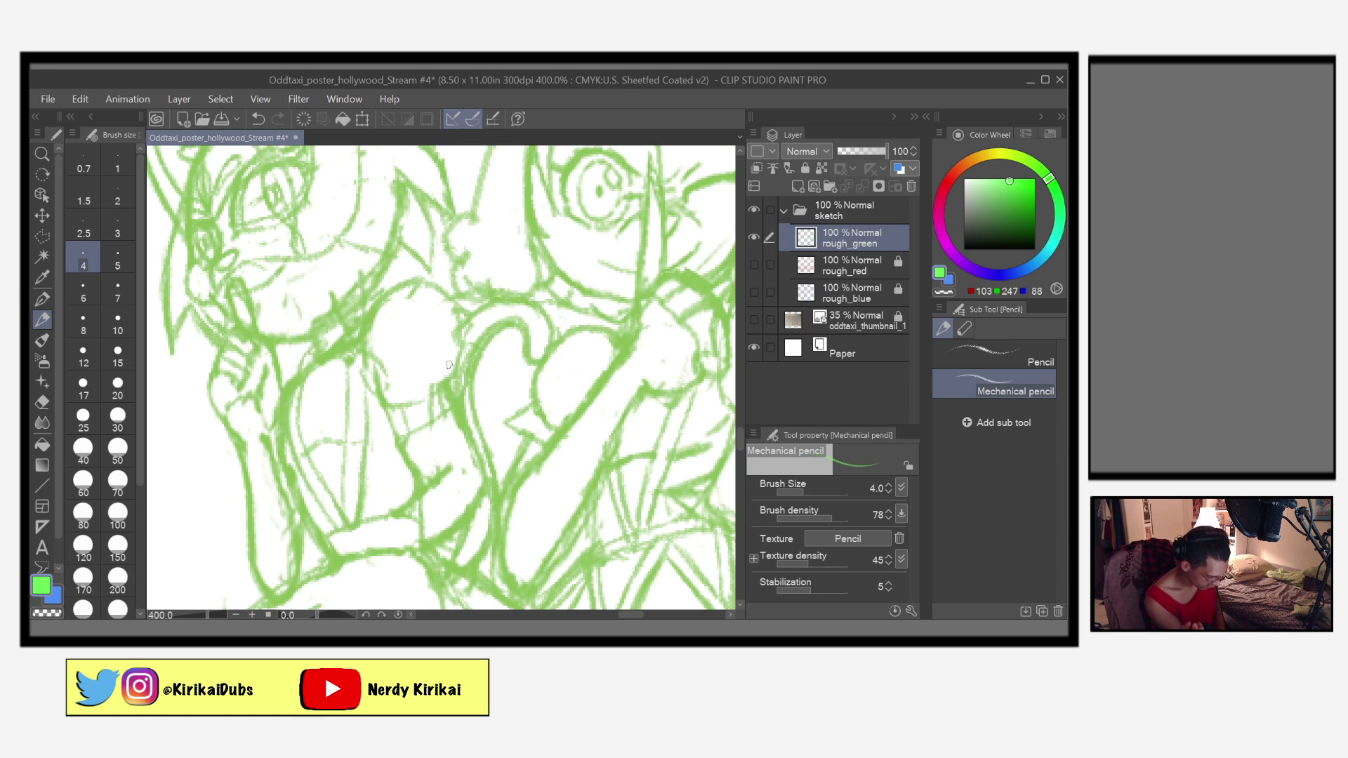
pyautogui.hotkey('ctrl', 'z')
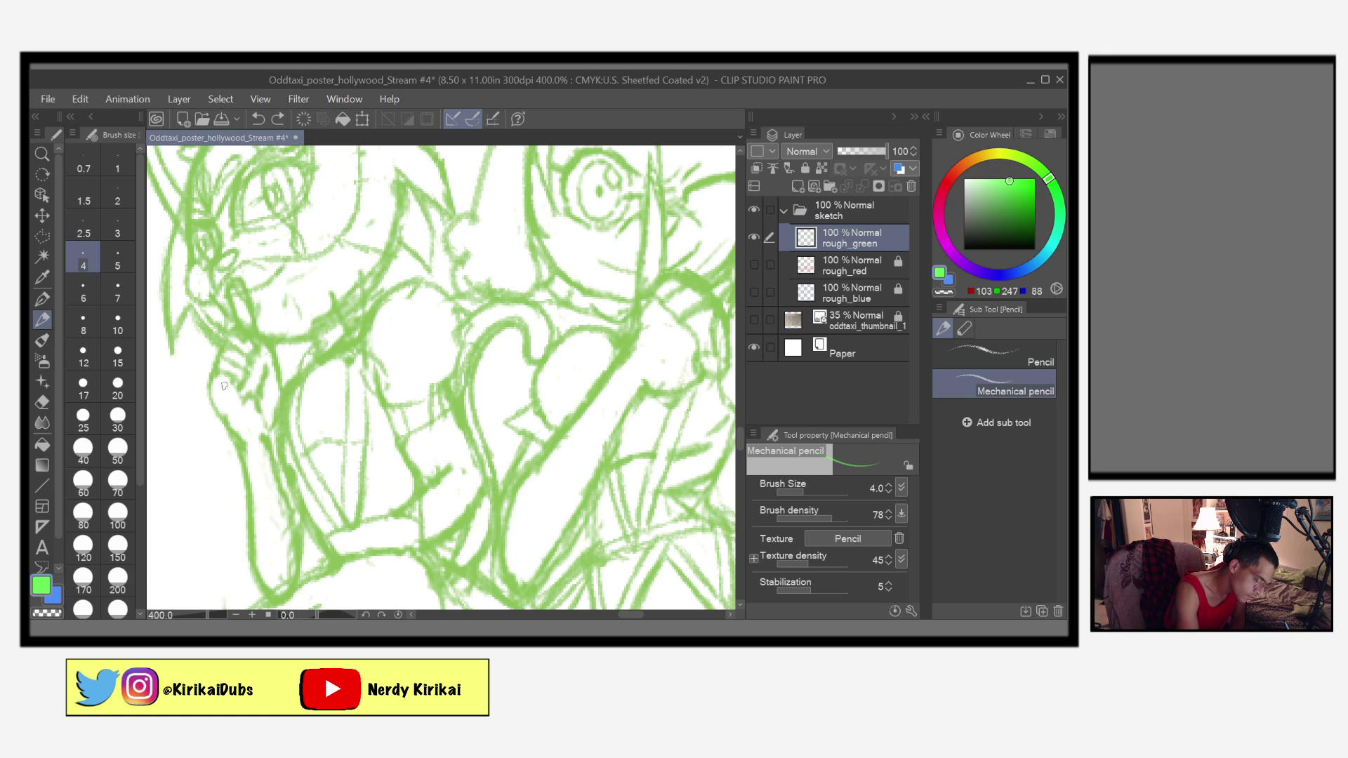
pyautogui.moveTo(223, 387)
pyautogui.mouseDown()
pyautogui.moveTo(219, 409)
pyautogui.moveTo(236, 412)
pyautogui.mouseUp()
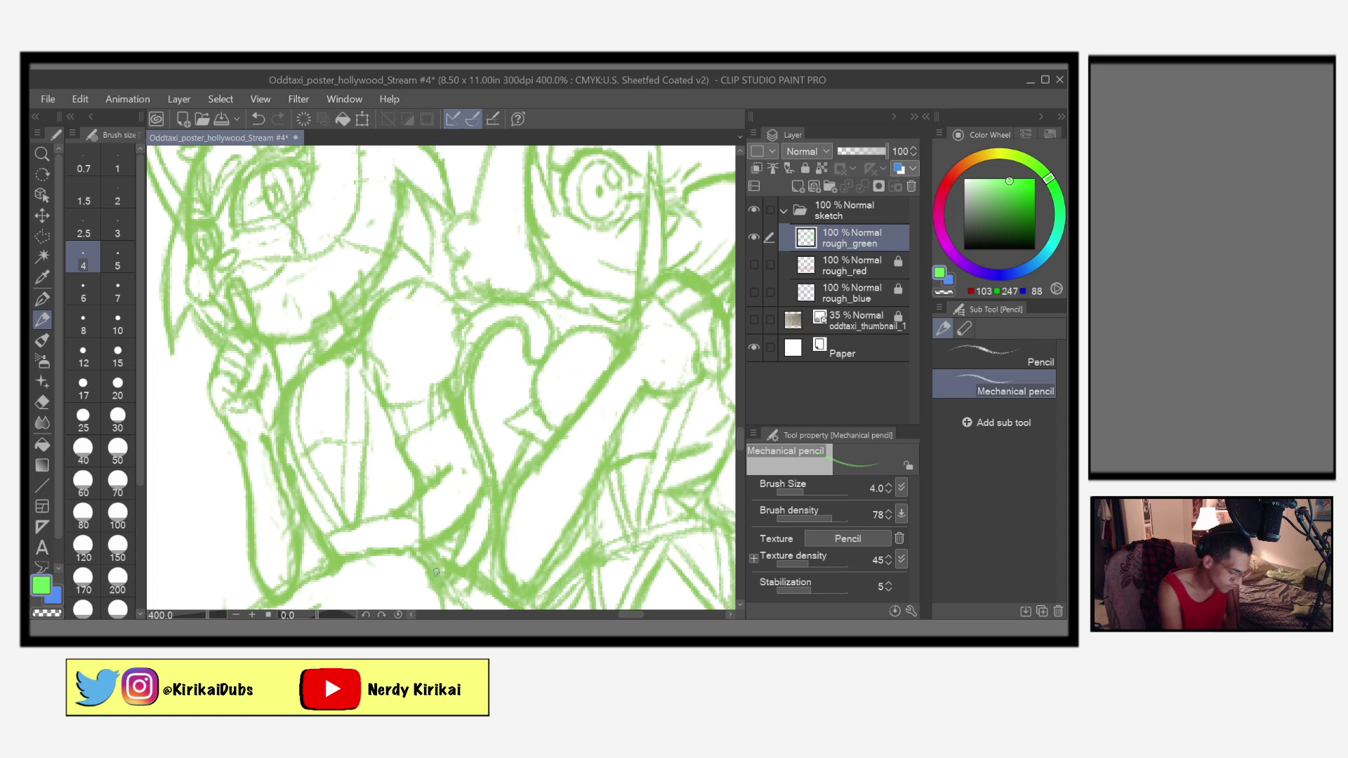
pyautogui.hotkey('ctrl', 's')
# Step: Examine the whole sketch of the three girls, checking their poses, outfits and legs for areas that need more detail
pyautogui.scroll(-3, 456, 565)
pyautogui.moveTo(537, 544); pyautogui.dragTo(467, 467)
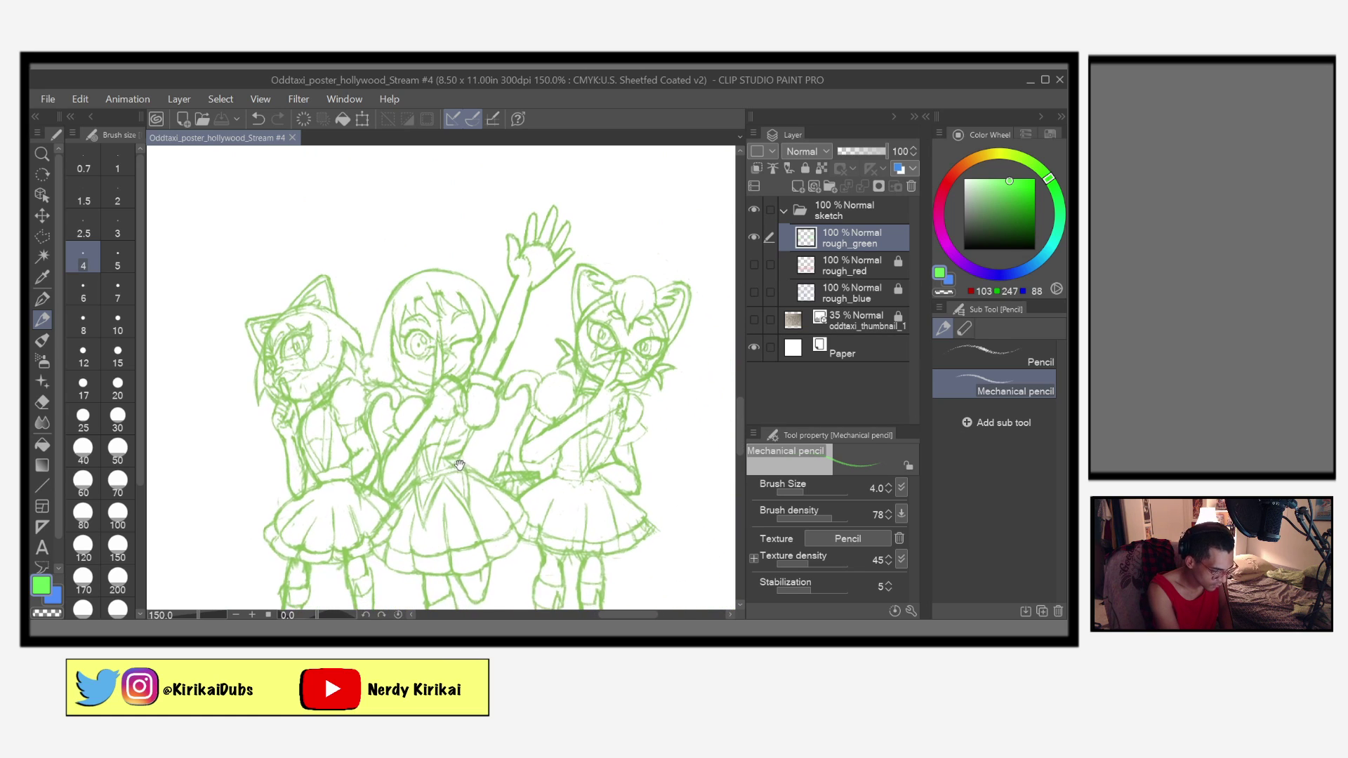
pyautogui.moveTo(510, 576)
pyautogui.mouseDown()
pyautogui.moveTo(515, 516)
pyautogui.moveTo(544, 511)
pyautogui.moveTo(528, 497)
pyautogui.moveTo(554, 539)
pyautogui.mouseUp()
pyautogui.moveTo(648, 530); pyautogui.dragTo(637, 548)
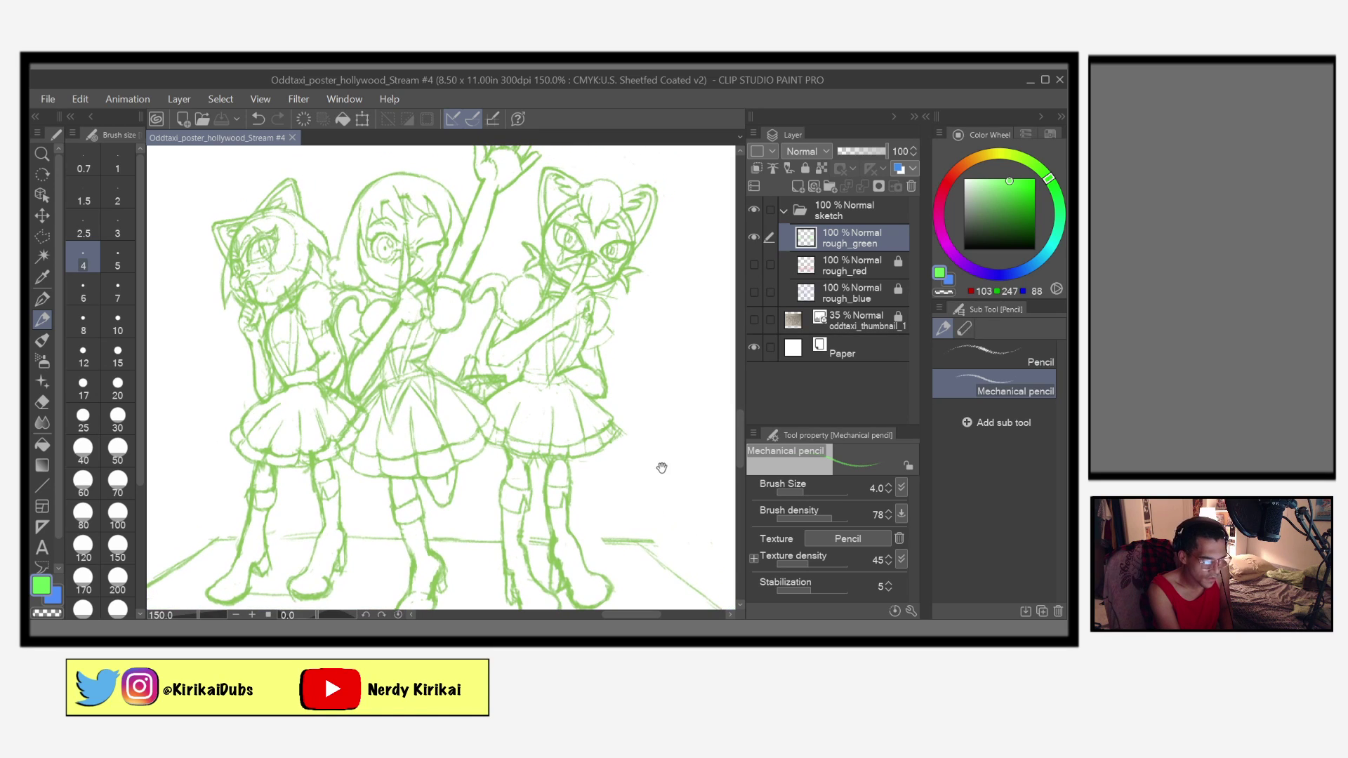
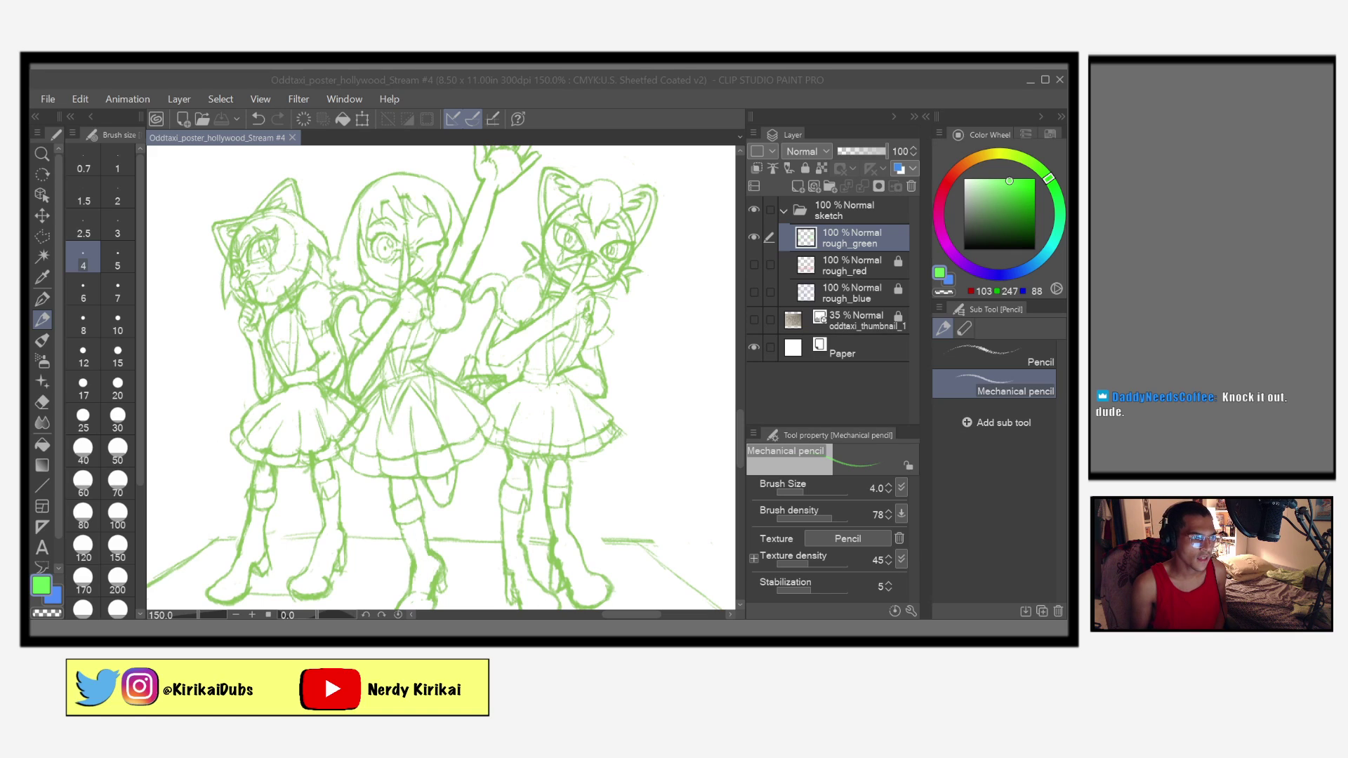
pyautogui.hotkey('alt', 'Tab')
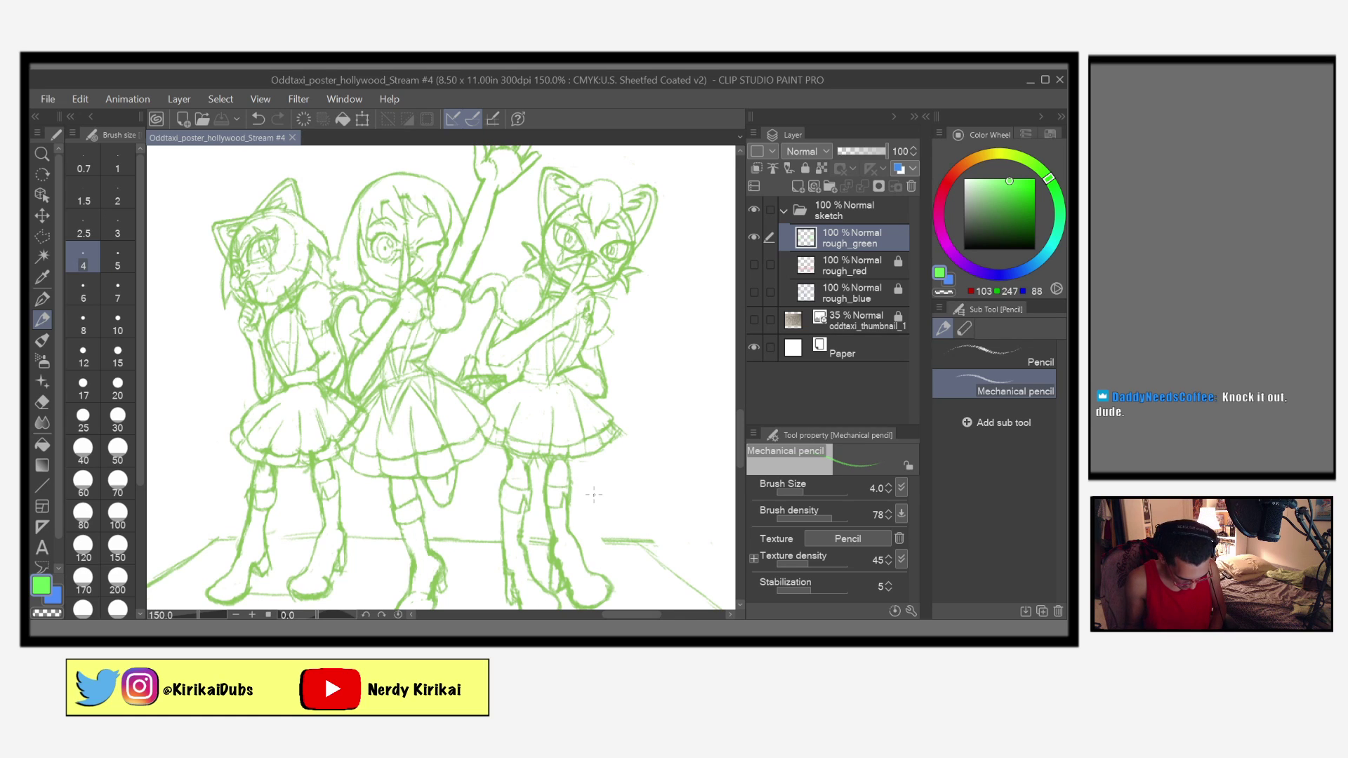
pyautogui.scroll(1, 595, 495)
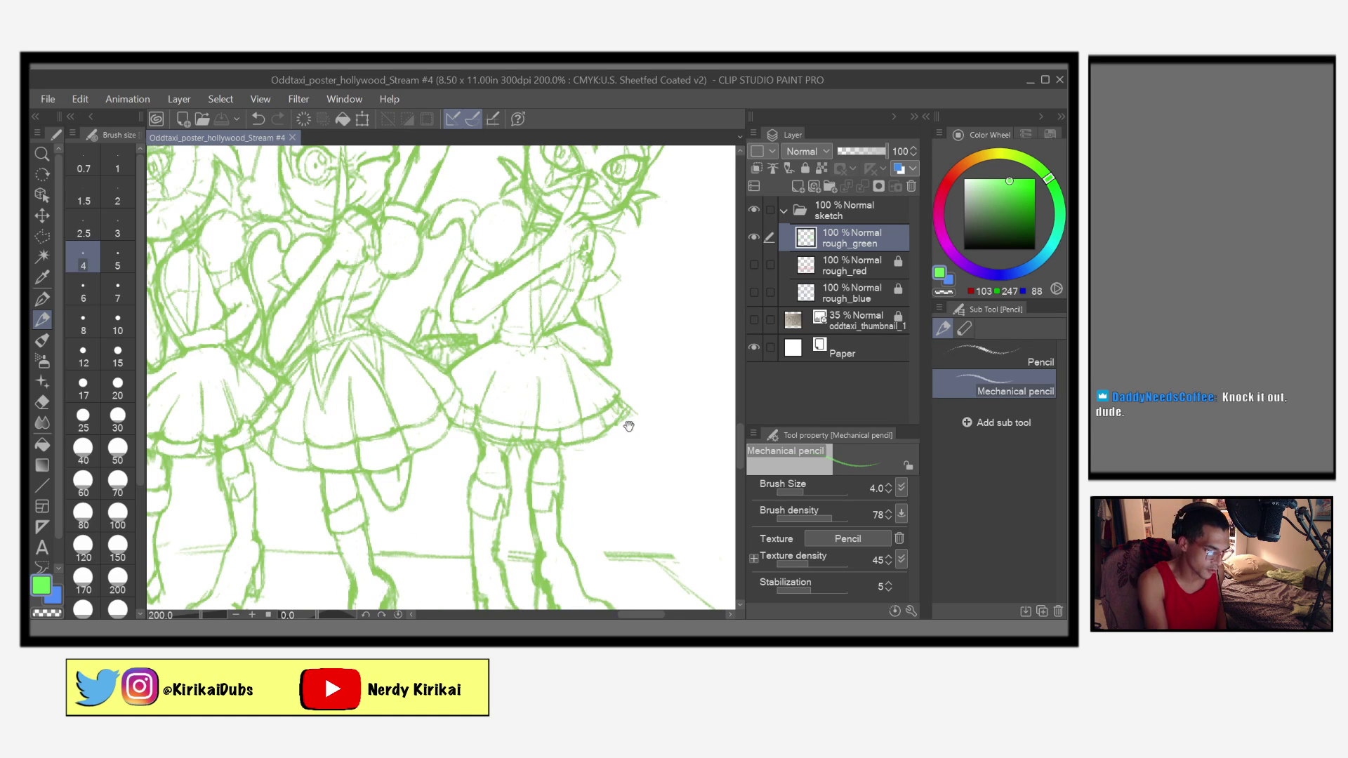
pyautogui.moveTo(626, 403); pyautogui.dragTo(645, 453)
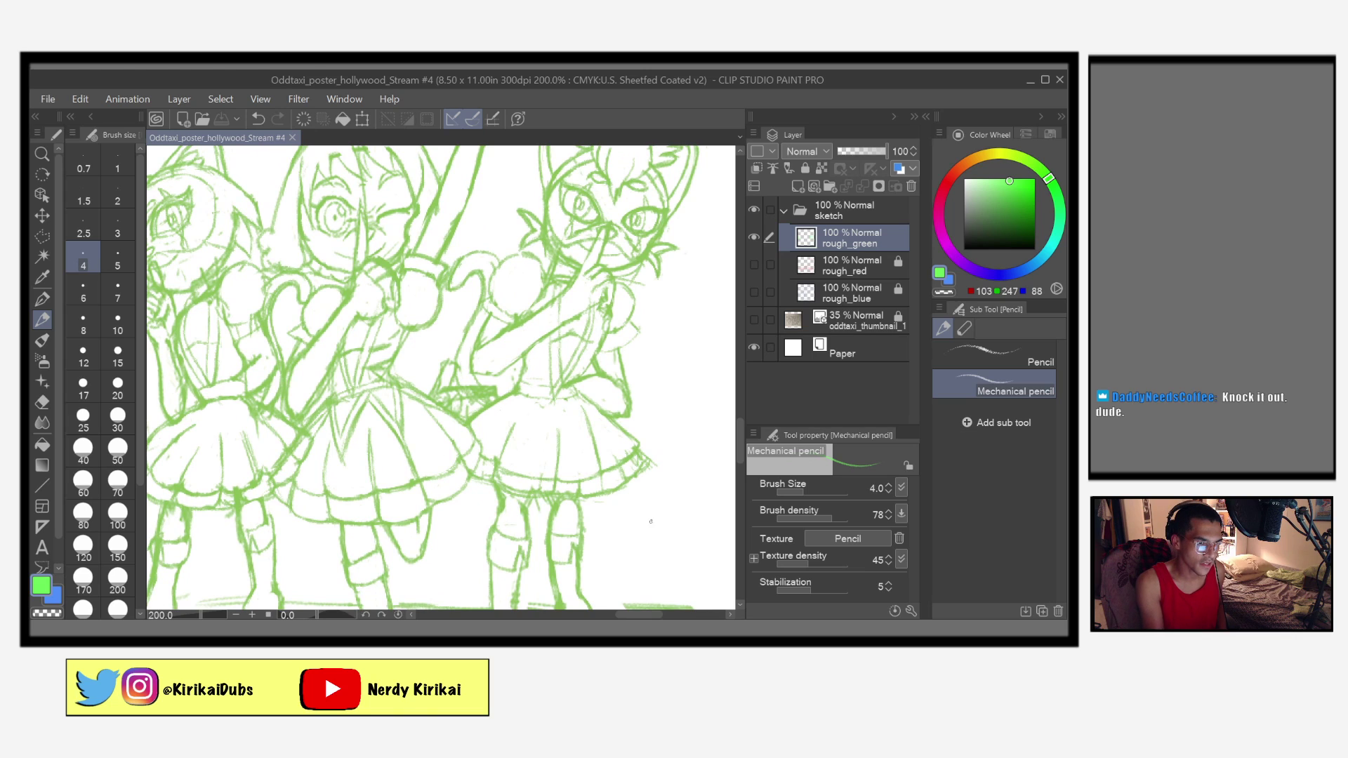
pyautogui.moveTo(566, 493); pyautogui.dragTo(643, 533)
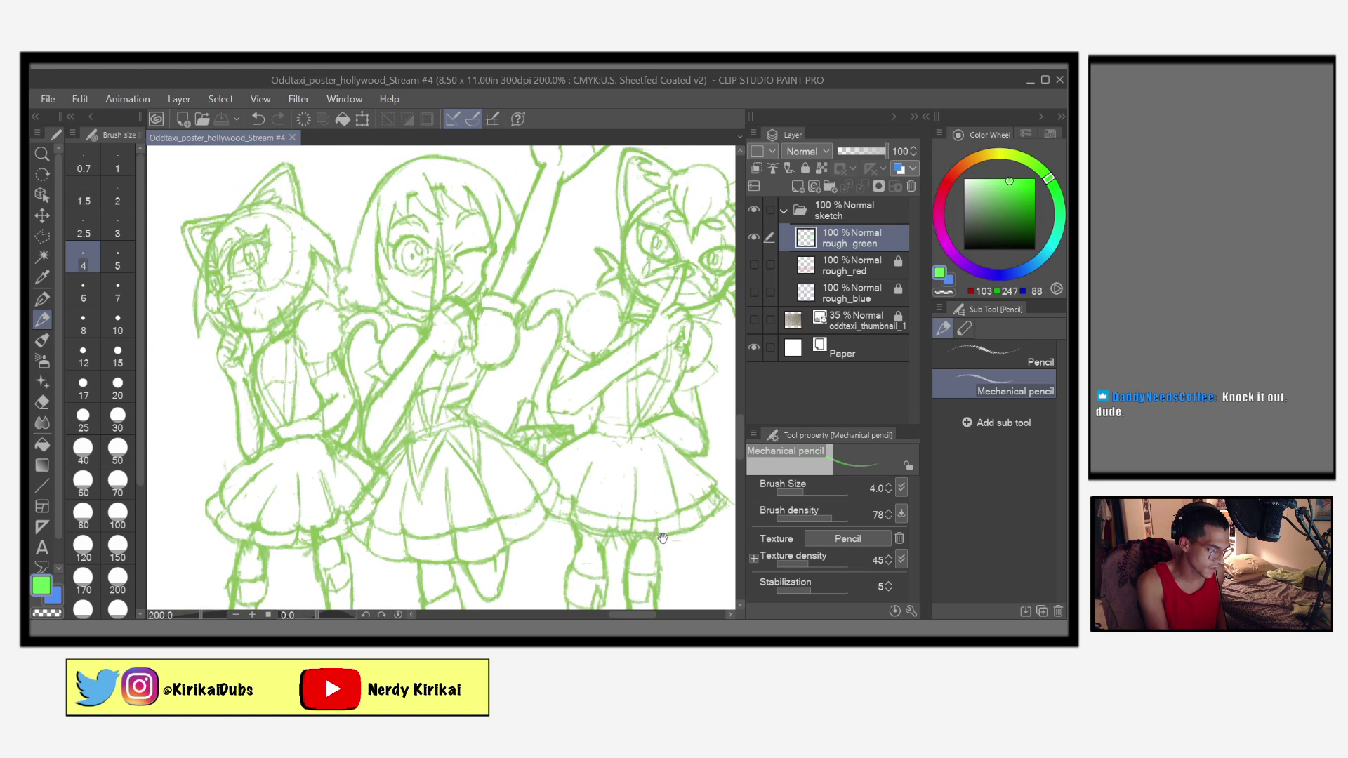
# Step: Try a large rounded collar shape at the top of the leftmost girl's bodice with the size 4 Mechanical pencil, and undo it
pyautogui.scroll(2, 358, 399)
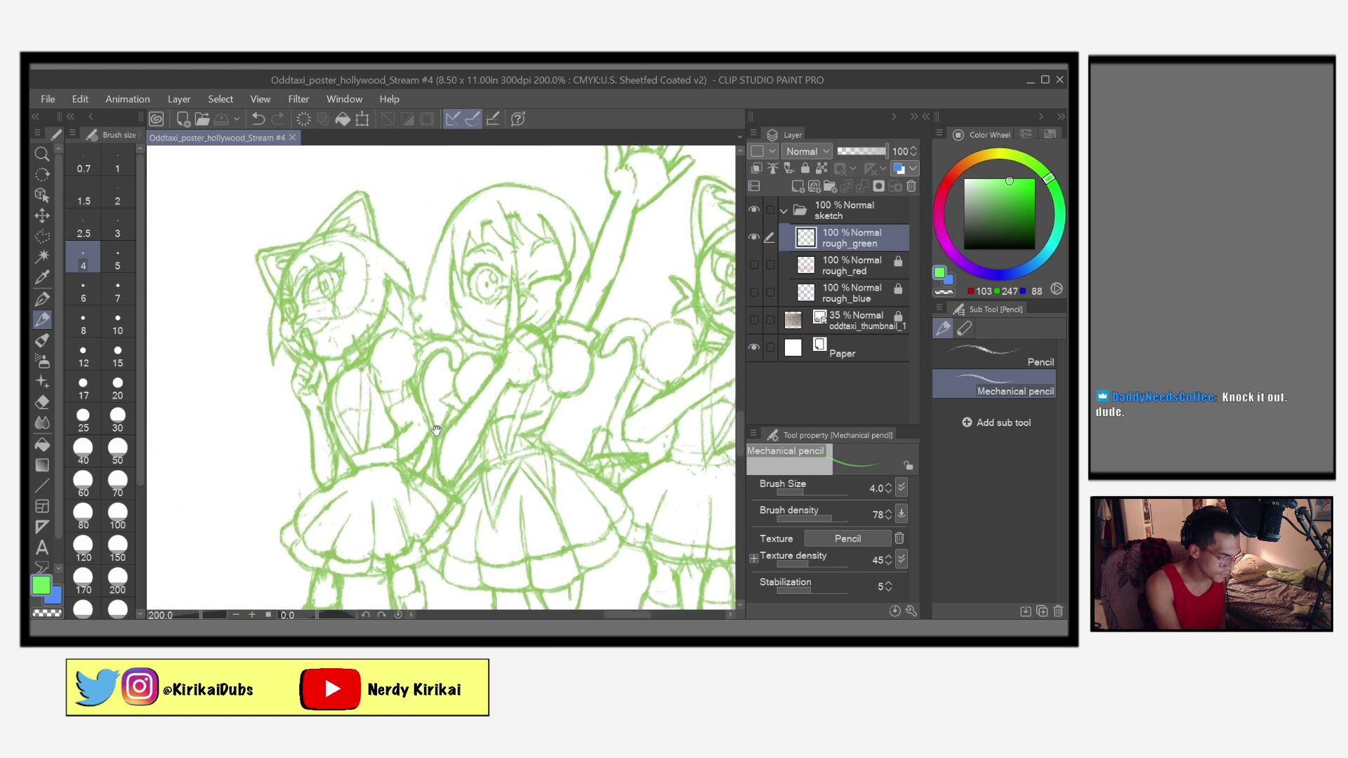
pyautogui.scroll(2, 411, 434)
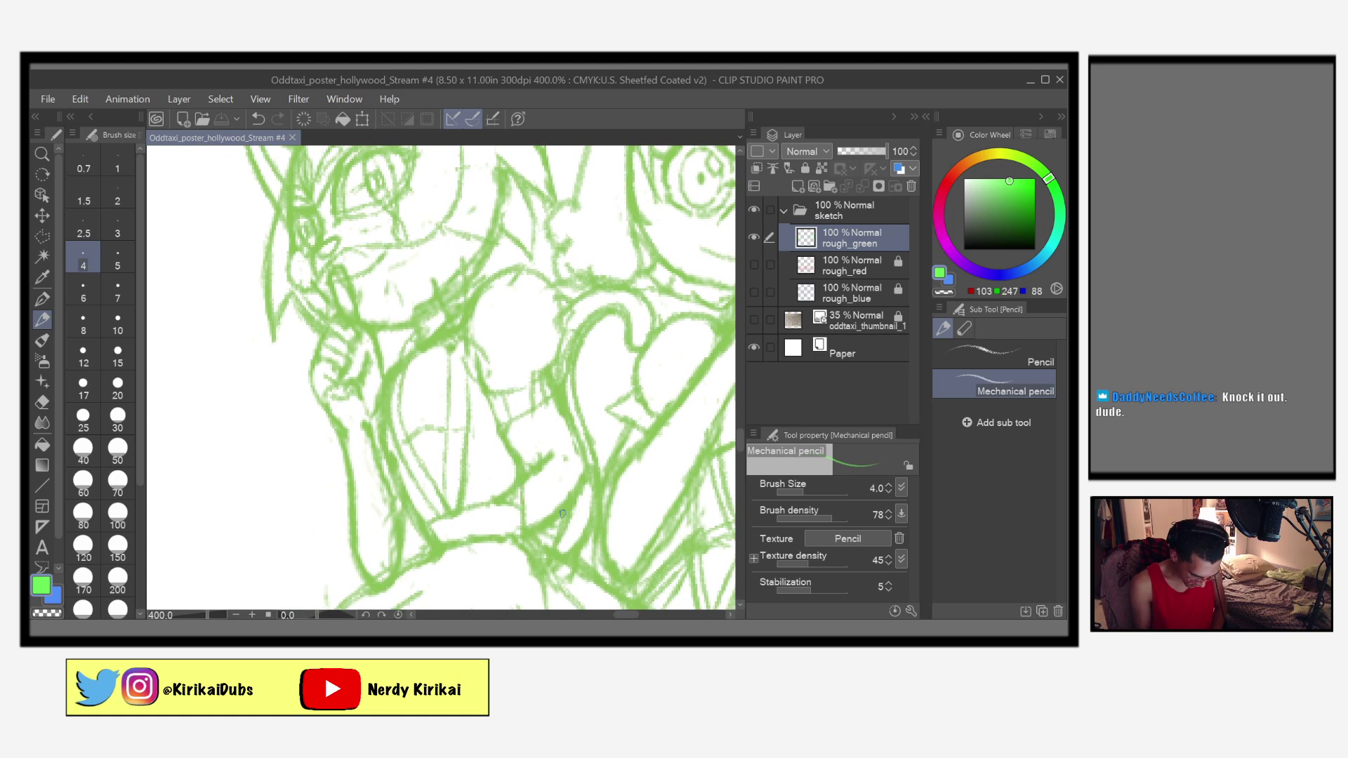
pyautogui.scroll(1, 562, 513)
pyautogui.moveTo(436, 437); pyautogui.dragTo(548, 528)
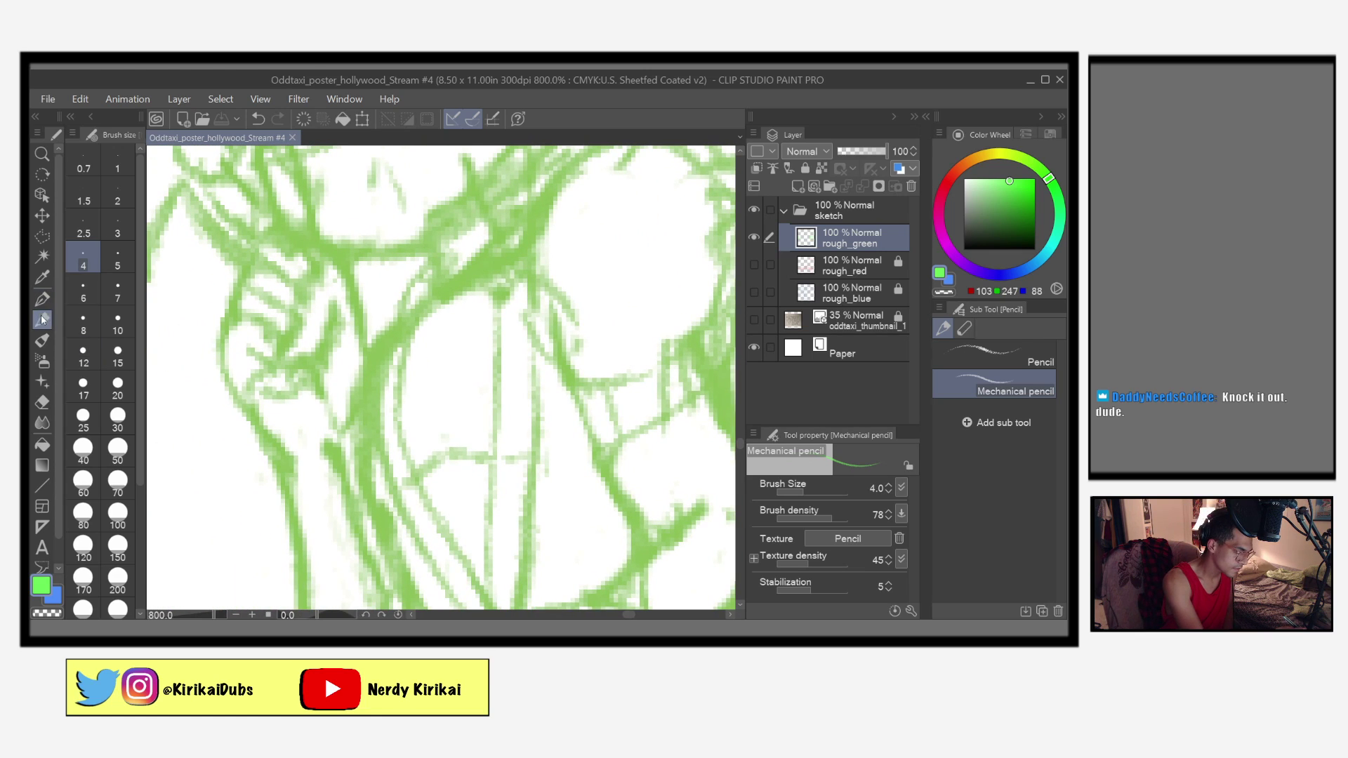
pyautogui.click(115, 257)
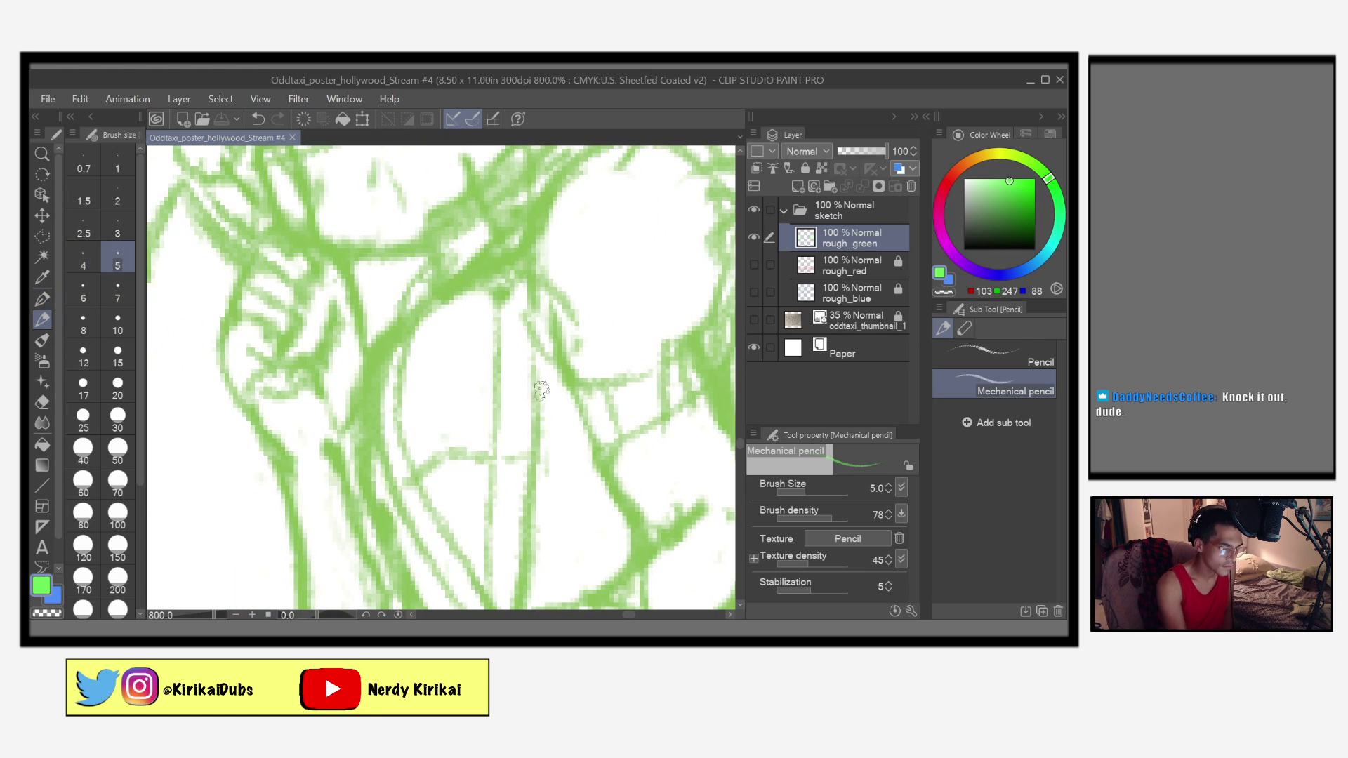
pyautogui.click(83, 258)
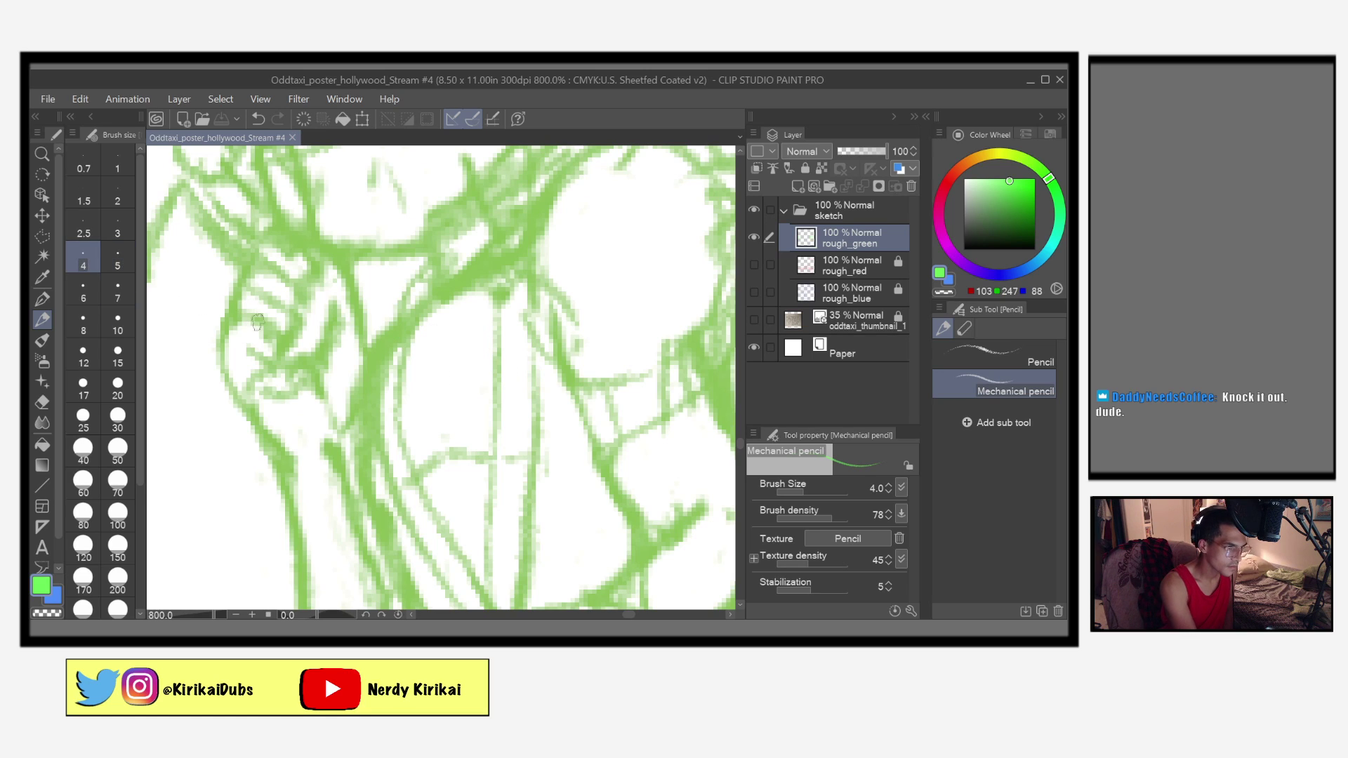
pyautogui.click(454, 298)
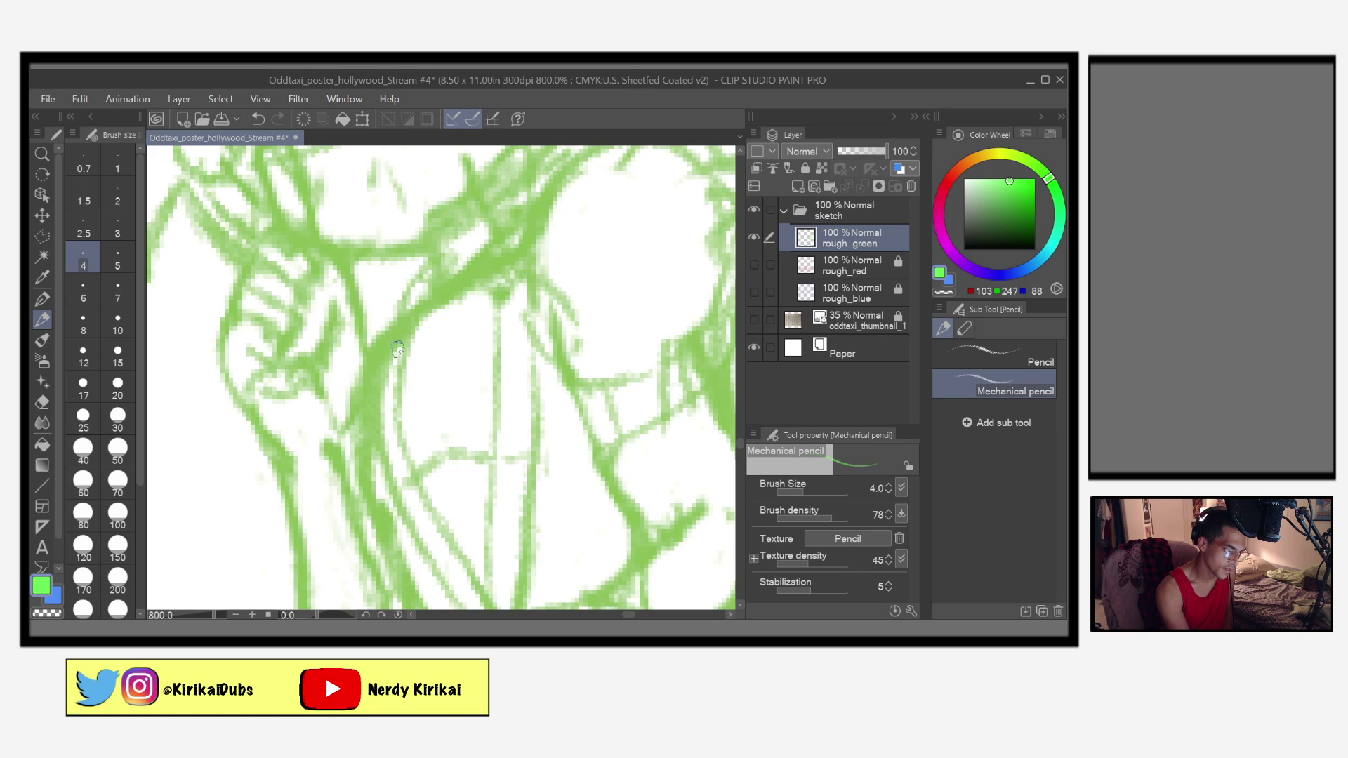
pyautogui.moveTo(398, 331)
pyautogui.mouseDown()
pyautogui.moveTo(395, 387)
pyautogui.moveTo(422, 409)
pyautogui.moveTo(460, 405)
pyautogui.moveTo(496, 363)
pyautogui.moveTo(490, 316)
pyautogui.moveTo(432, 303)
pyautogui.moveTo(397, 335)
pyautogui.moveTo(394, 364)
pyautogui.moveTo(418, 407)
pyautogui.mouseUp()
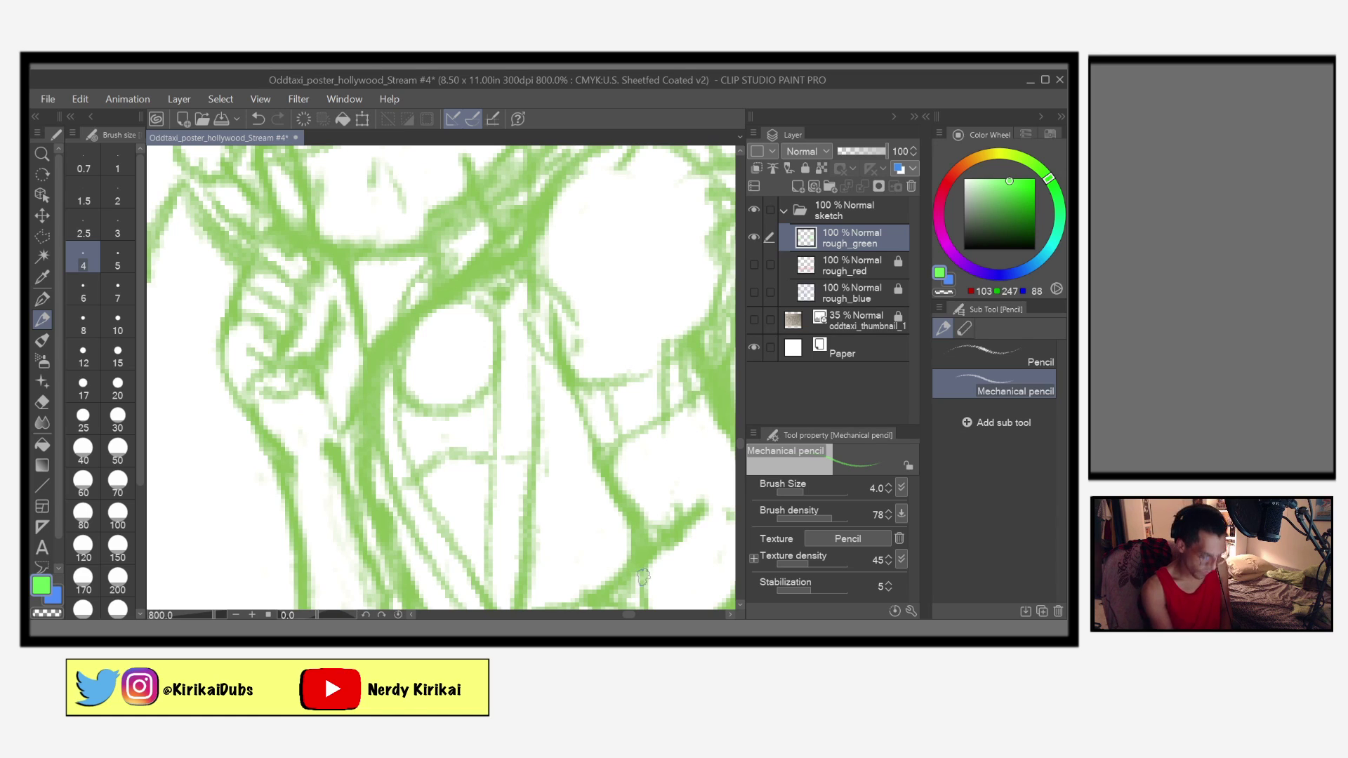
pyautogui.scroll(-2, 627, 581)
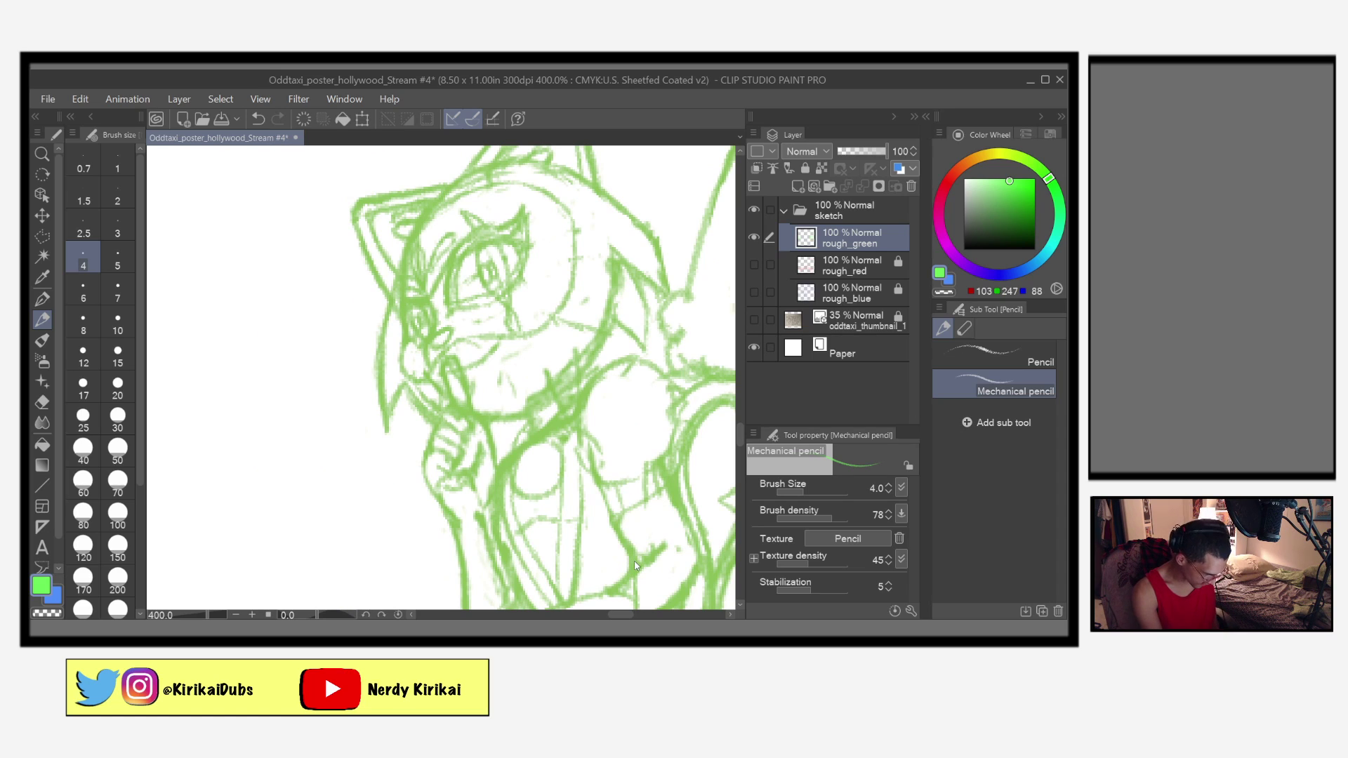
pyautogui.hotkey('ctrl', 'z')
pyautogui.hotkey('ctrl', 'z')
pyautogui.hotkey('ctrl', 'z')
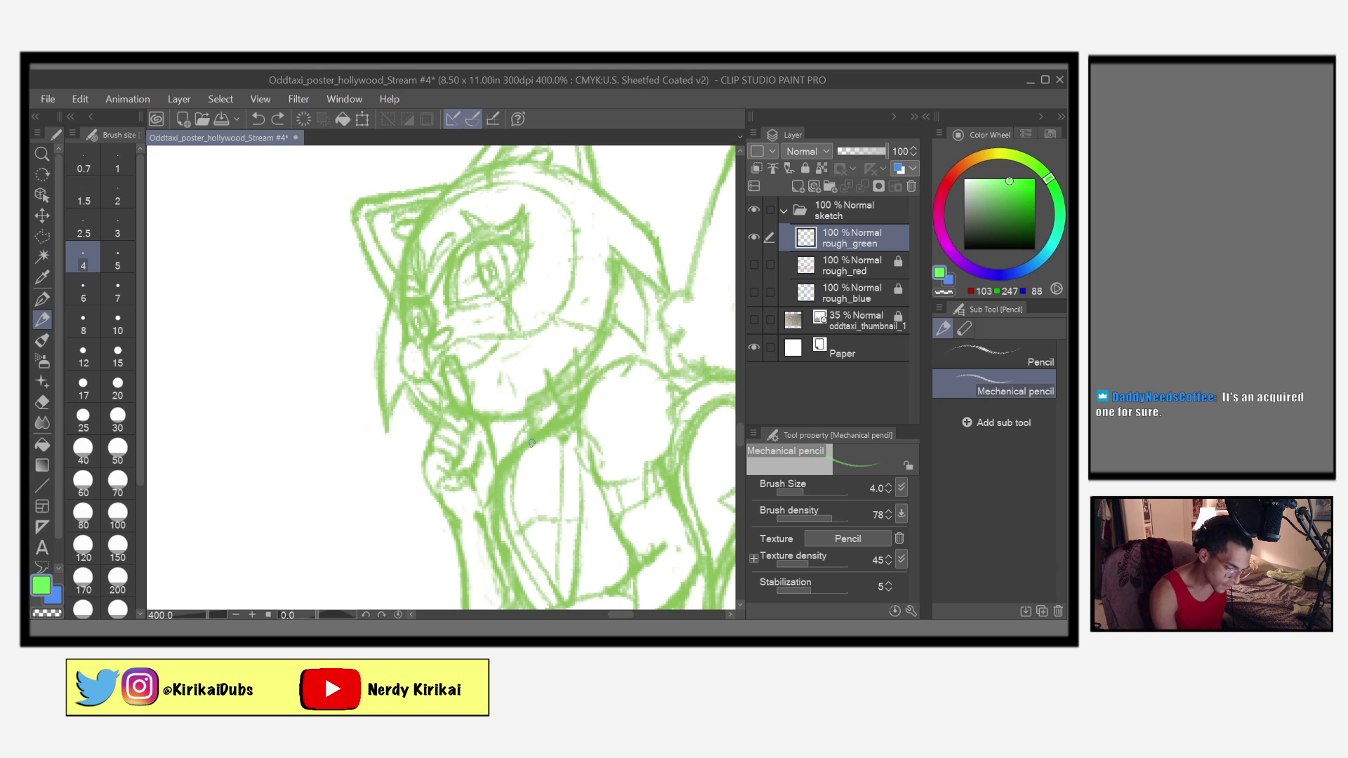
# Step: Draw a row of small rounded ruffle lobes along the neckline of the leftmost girl's bodice with the size 4 Mechanical pencil
pyautogui.moveTo(539, 438)
pyautogui.mouseDown()
pyautogui.moveTo(526, 467)
pyautogui.moveTo(538, 485)
pyautogui.moveTo(554, 454)
pyautogui.moveTo(545, 437)
pyautogui.moveTo(522, 464)
pyautogui.moveTo(539, 483)
pyautogui.mouseUp()
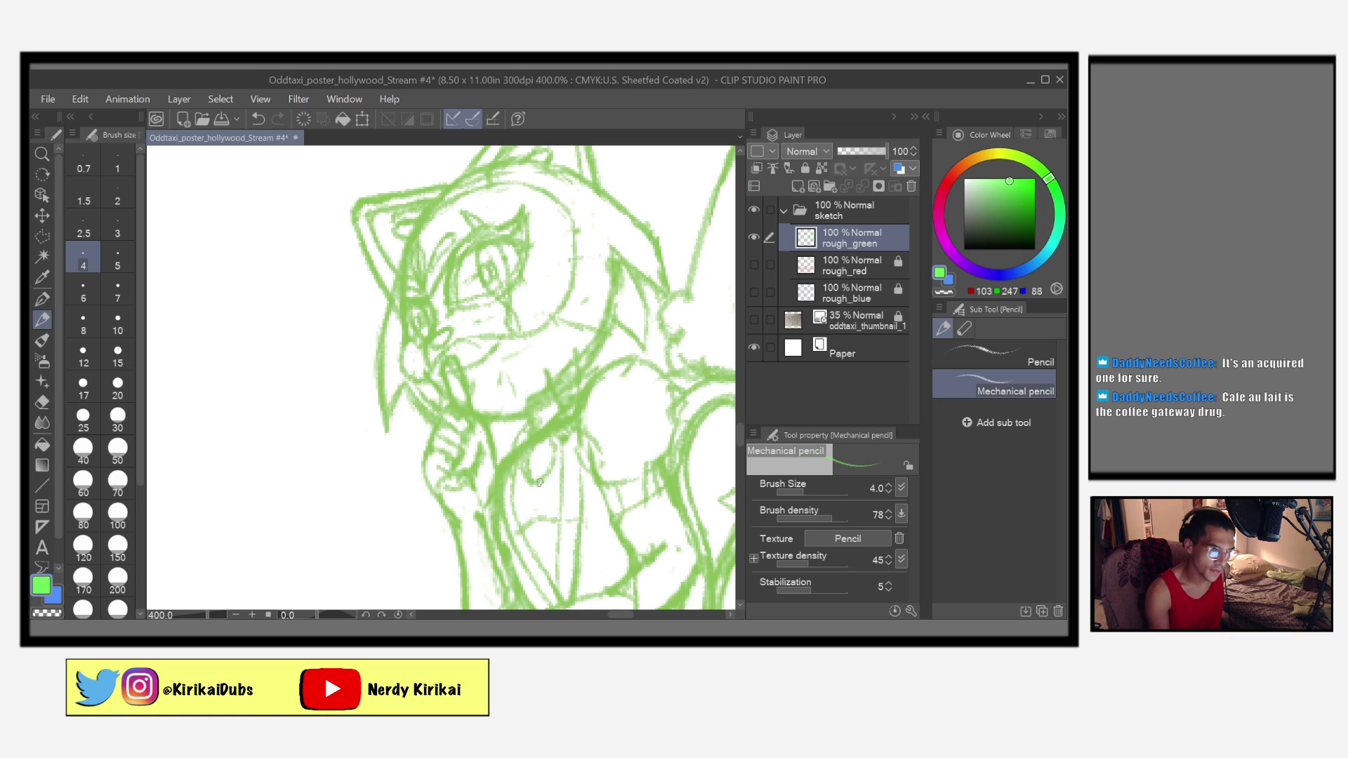
pyautogui.moveTo(523, 444)
pyautogui.mouseDown()
pyautogui.moveTo(496, 460)
pyautogui.moveTo(494, 490)
pyautogui.moveTo(526, 484)
pyautogui.mouseUp()
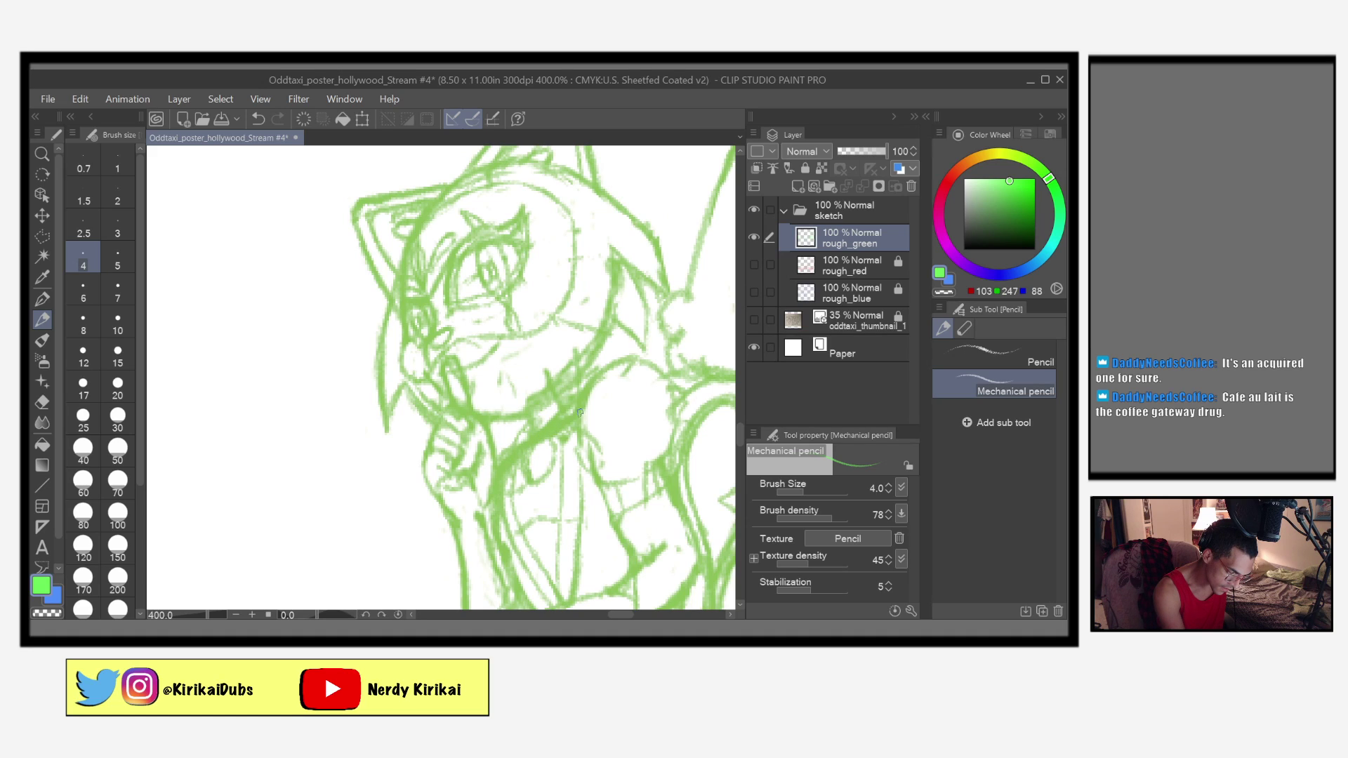
pyautogui.moveTo(581, 417)
pyautogui.mouseDown()
pyautogui.moveTo(594, 450)
pyautogui.moveTo(561, 467)
pyautogui.moveTo(550, 450)
pyautogui.moveTo(559, 429)
pyautogui.mouseUp()
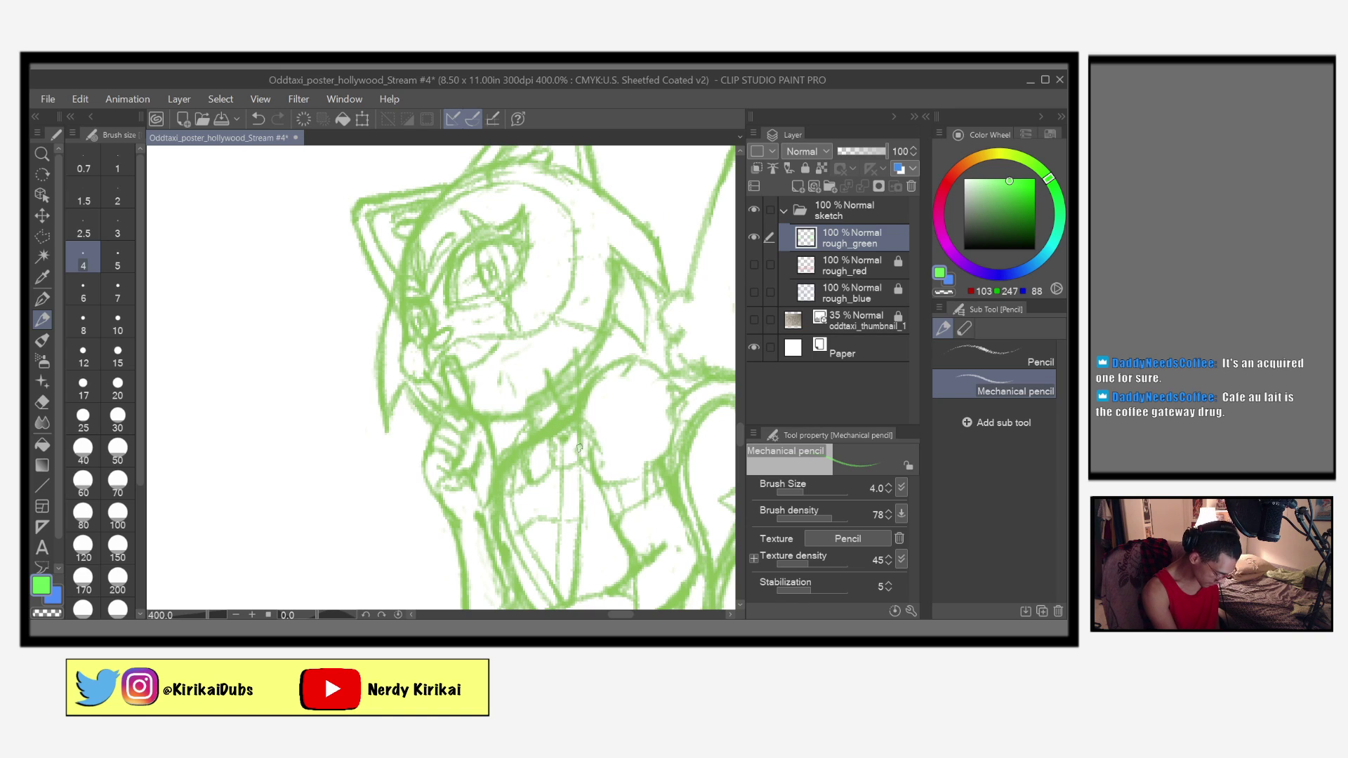
pyautogui.press('e')
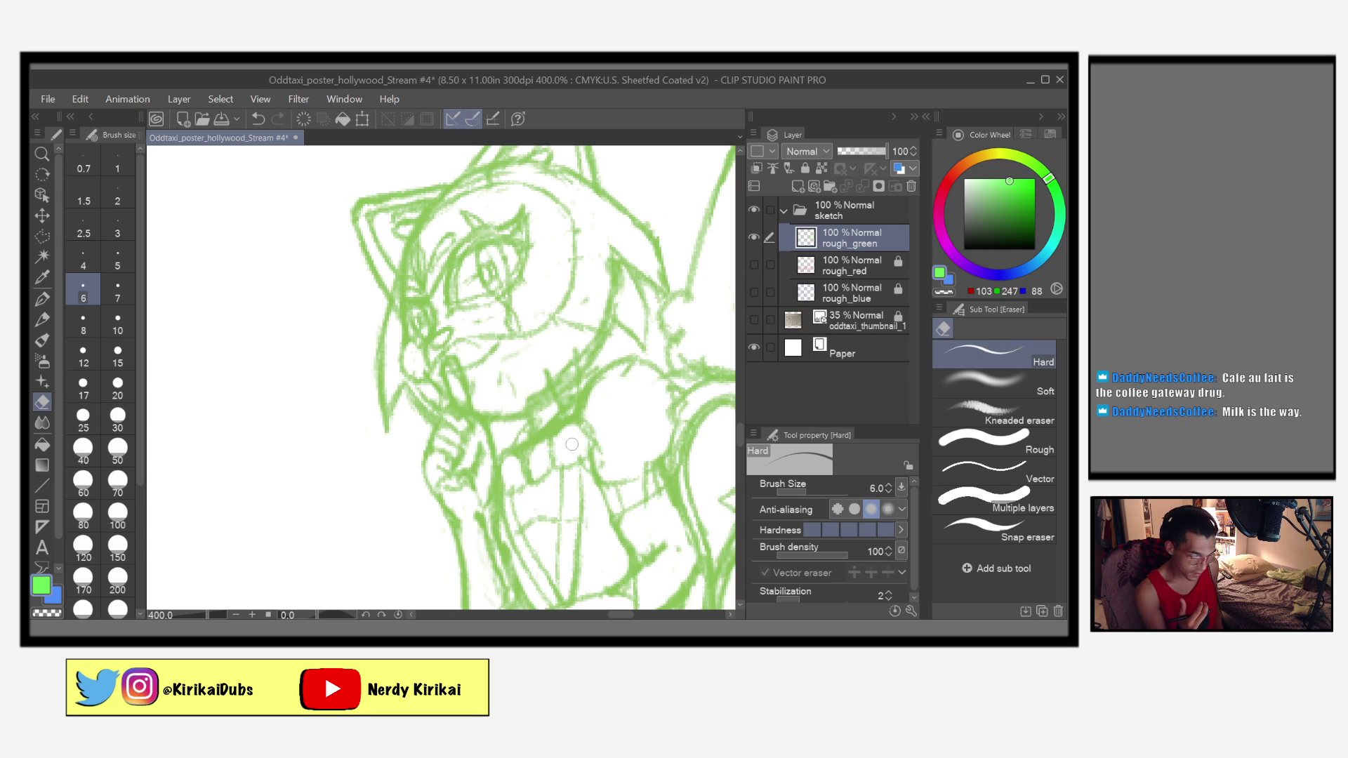
pyautogui.press('p')
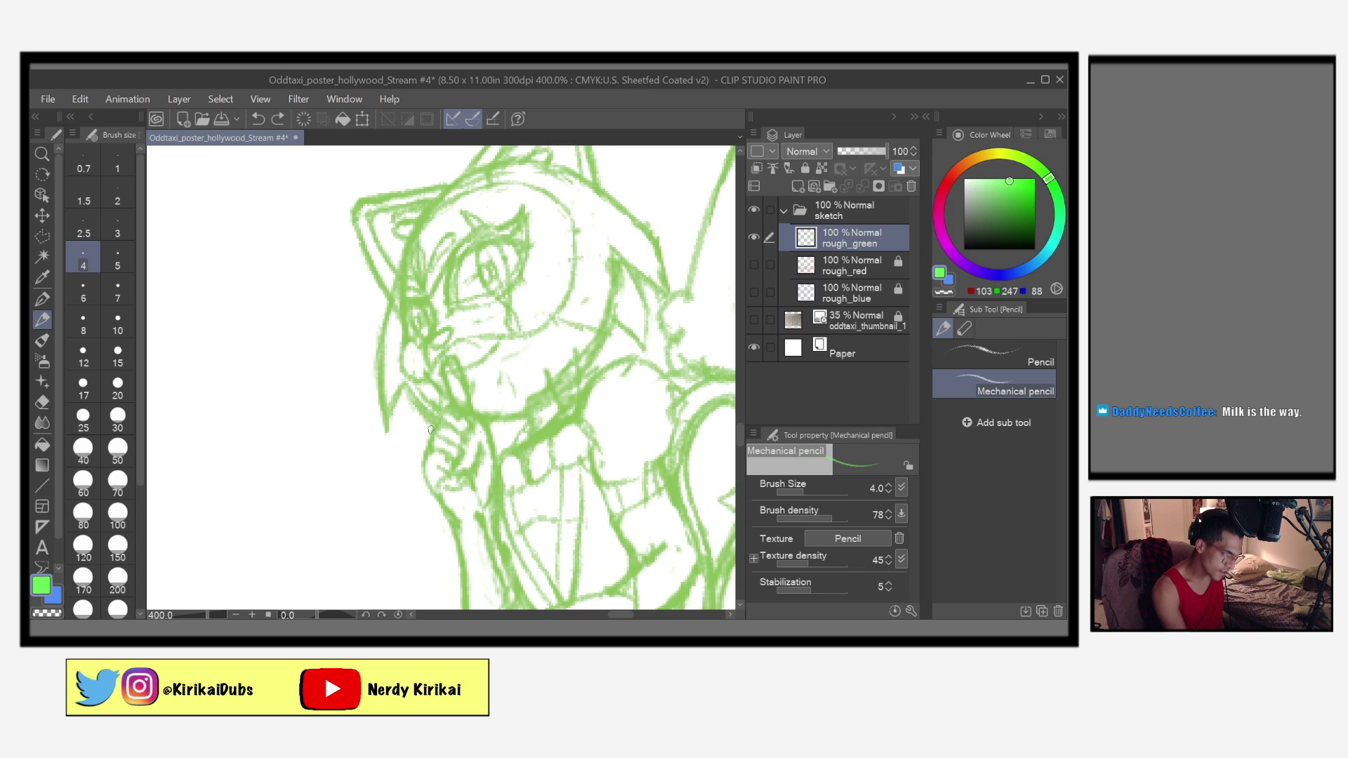
# Step: Add short fold lines inside the leftmost girl's neckline ruffles with the Mechanical pencil at size 3, and save the file
pyautogui.click(121, 225)
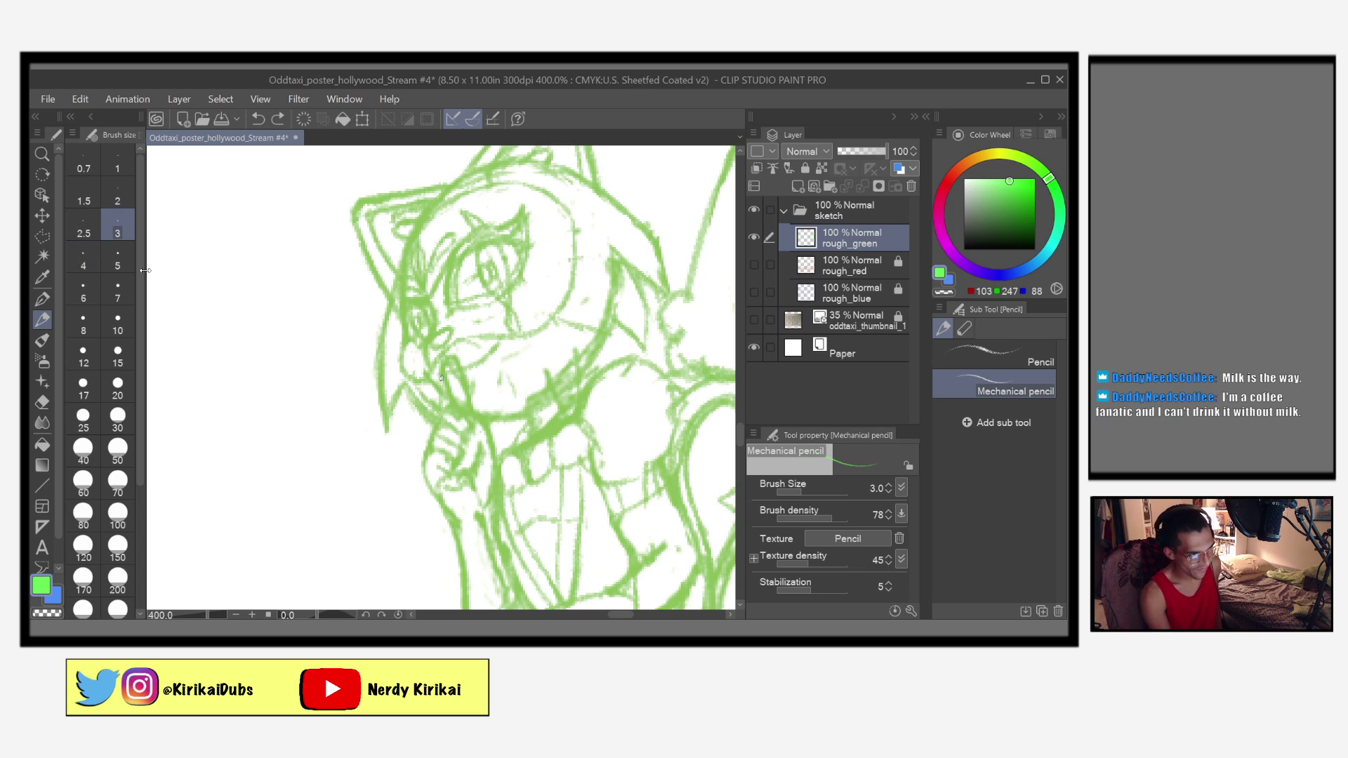
pyautogui.hotkey('ctrl', 's')
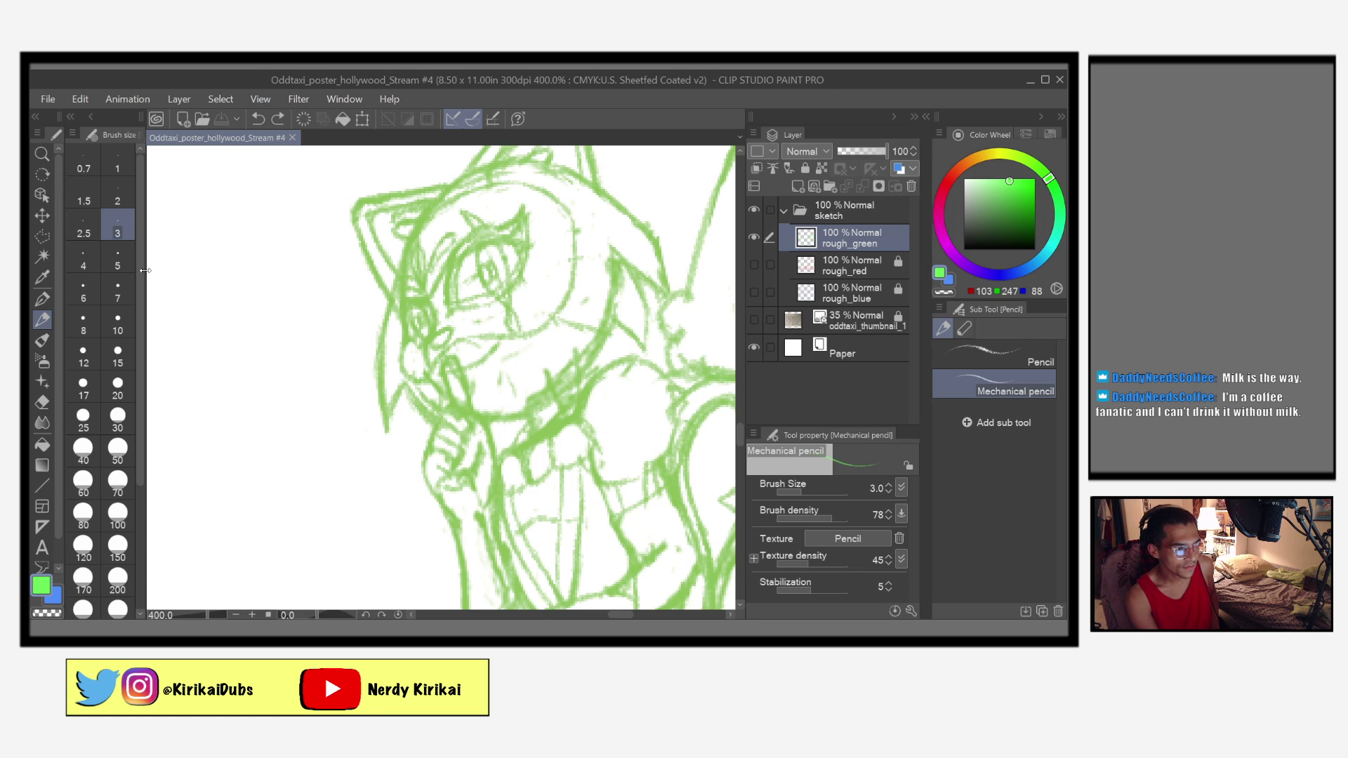
pyautogui.hotkey('ctrl', '+')
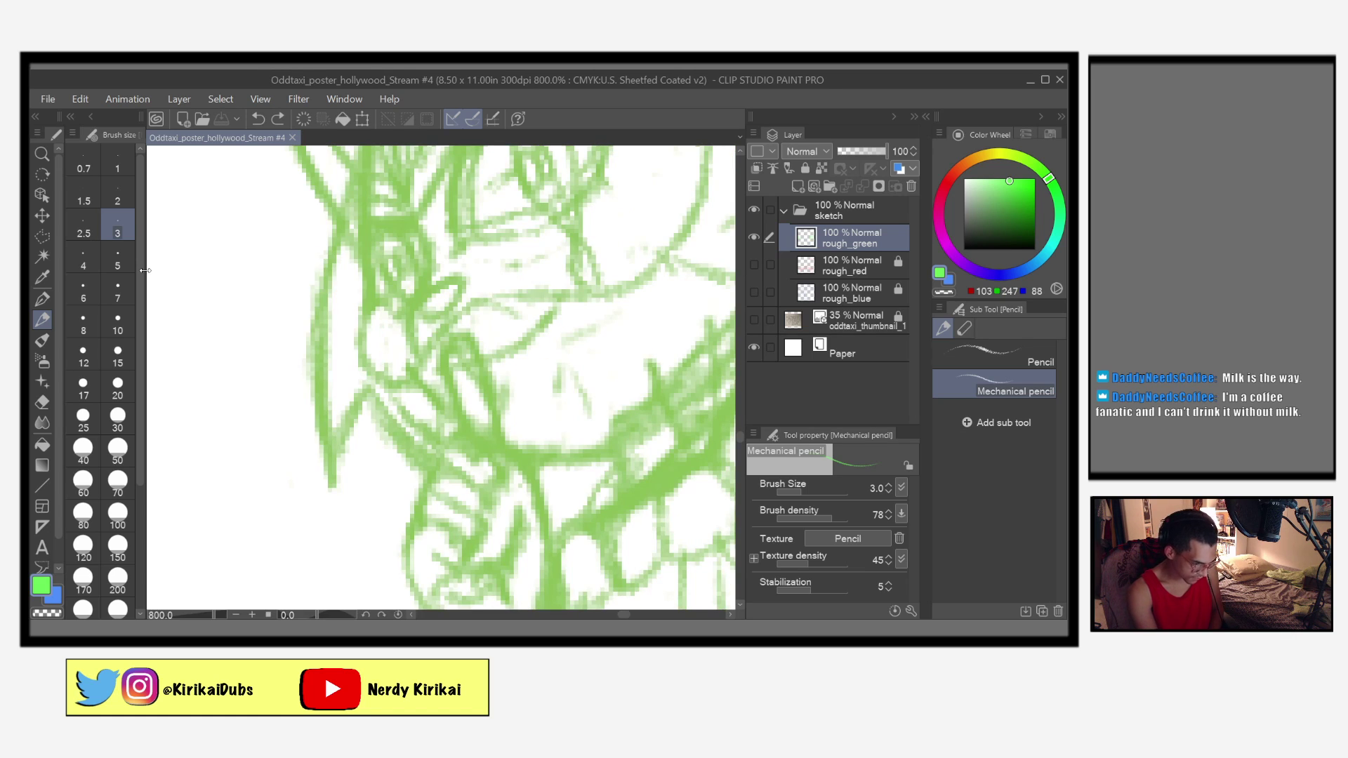
pyautogui.moveTo(679, 541); pyautogui.dragTo(532, 463)
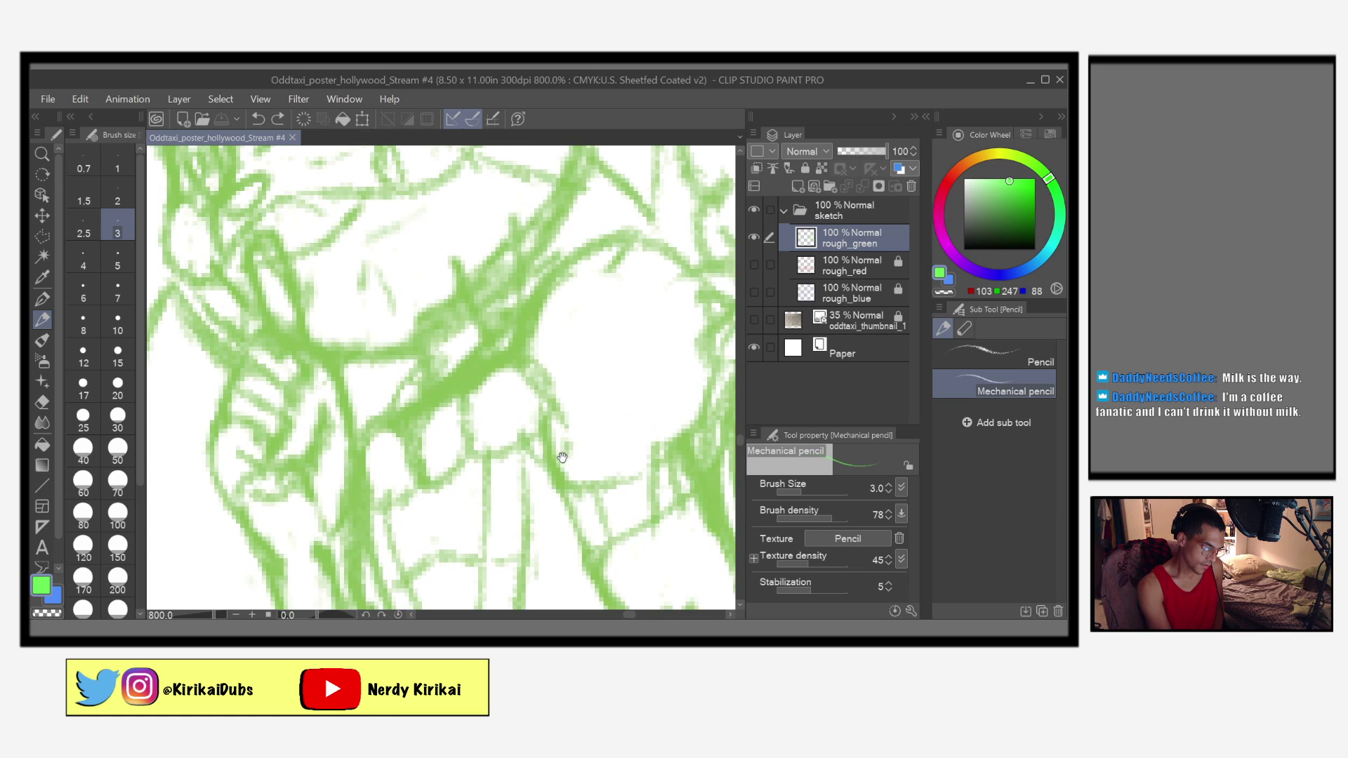
pyautogui.click(463, 428)
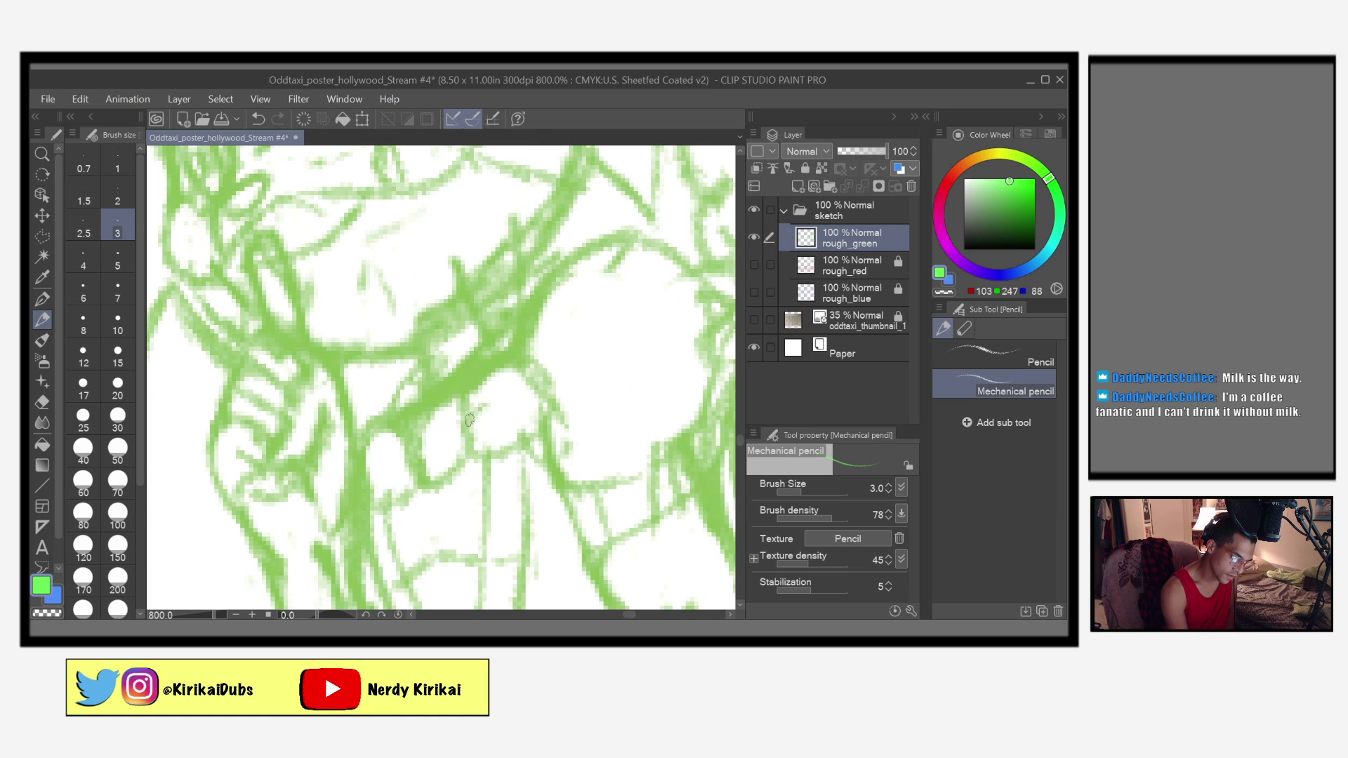
pyautogui.moveTo(405, 445)
pyautogui.mouseDown()
pyautogui.moveTo(415, 455)
pyautogui.moveTo(380, 464)
pyautogui.moveTo(411, 455)
pyautogui.mouseUp()
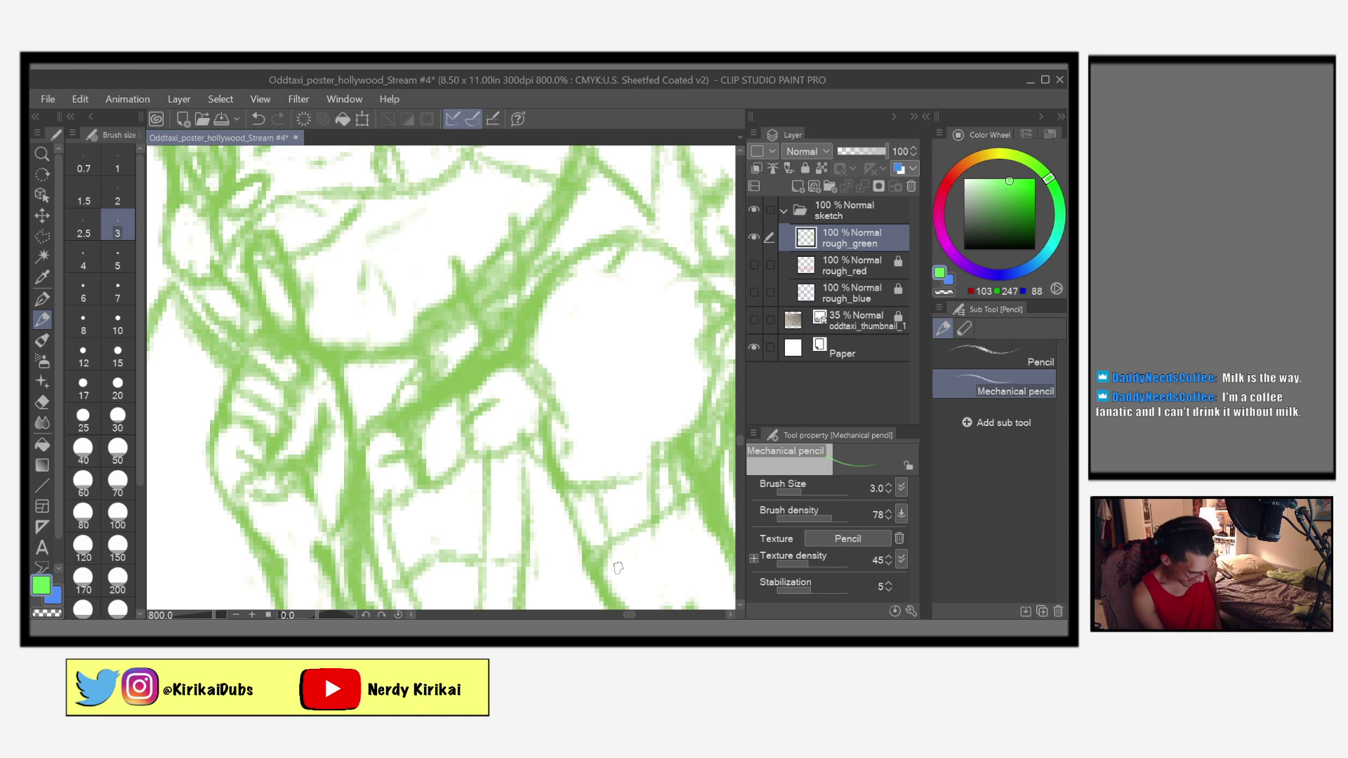
pyautogui.hotkey('ctrl', 's')
# Step: Review the new neckline detail against the other girls' outfits, from their bodices down to their skirts and boots
pyautogui.scroll(-4, 619, 569)
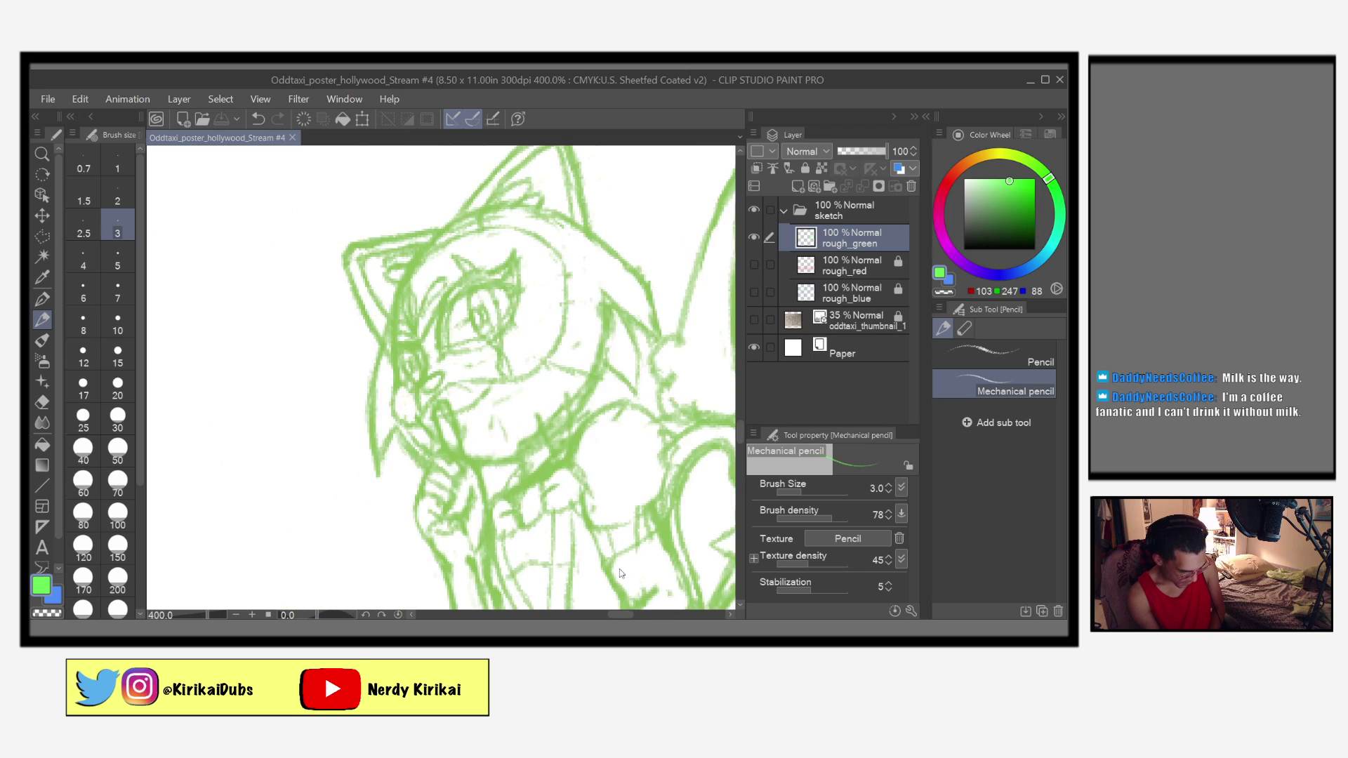
pyautogui.moveTo(660, 569); pyautogui.dragTo(398, 427)
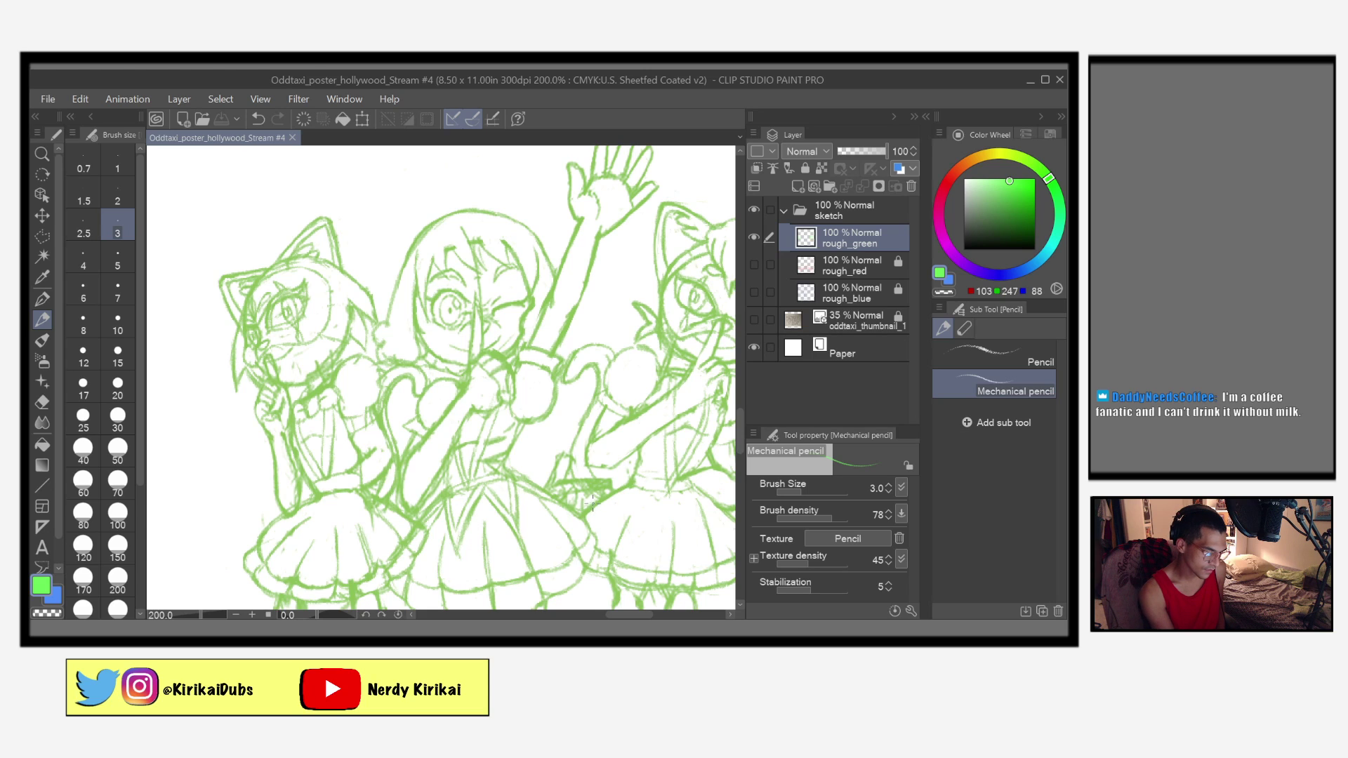
pyautogui.moveTo(634, 495); pyautogui.dragTo(598, 484)
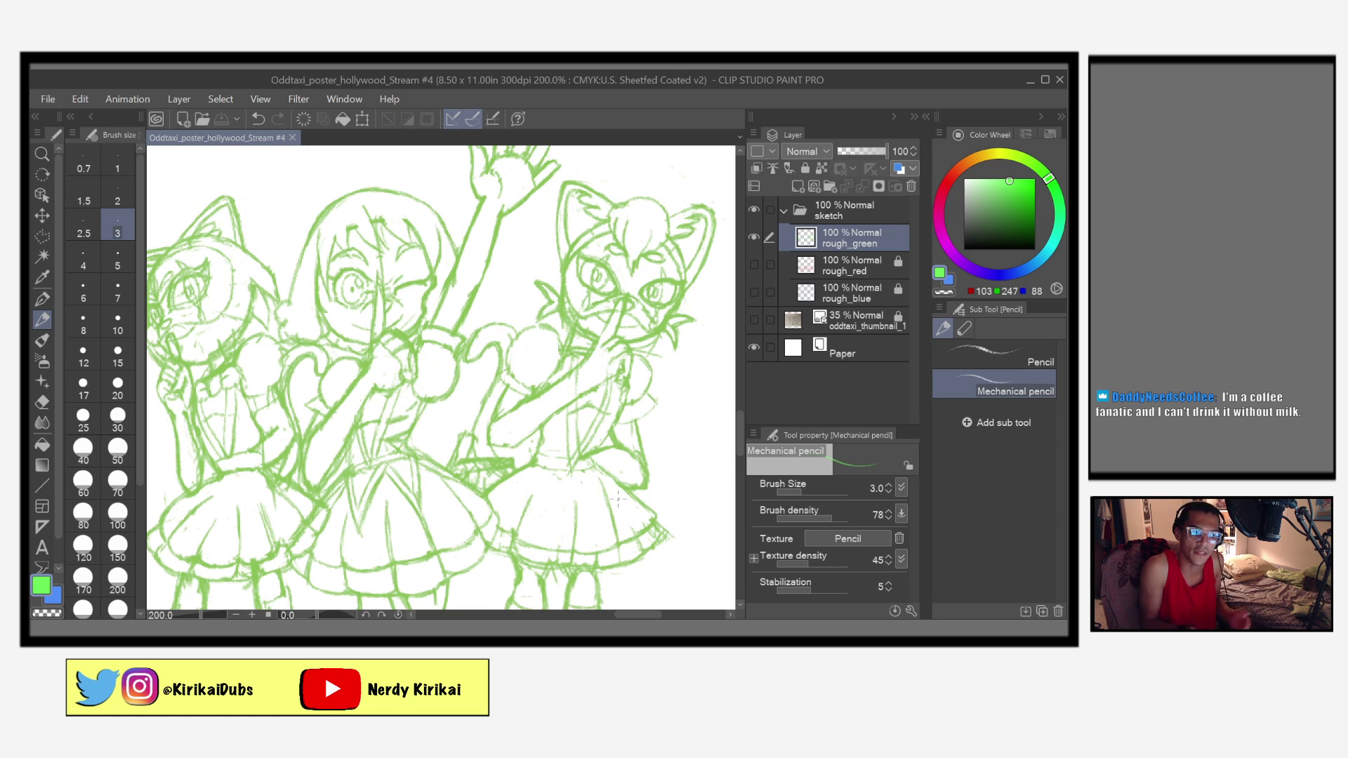
pyautogui.moveTo(594, 549); pyautogui.dragTo(686, 442)
pyautogui.moveTo(571, 518); pyautogui.dragTo(593, 497)
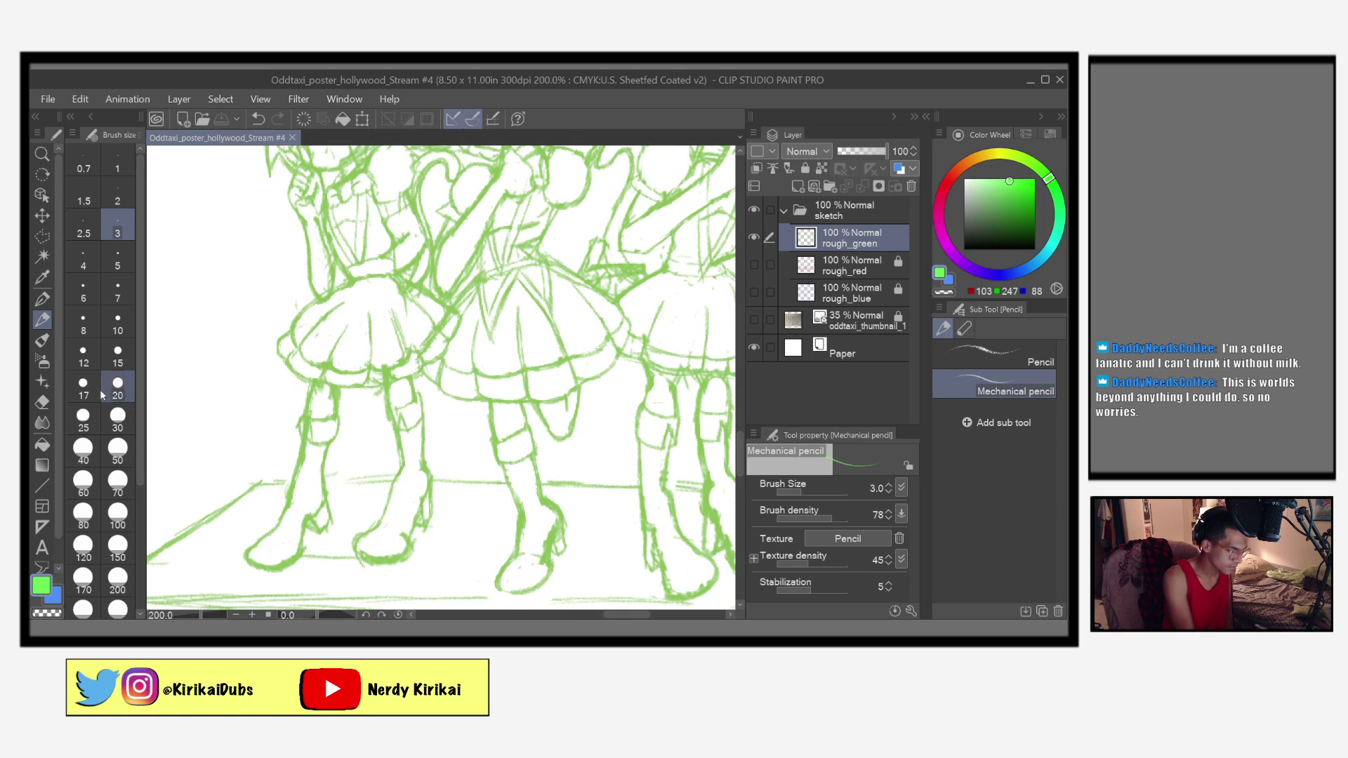
# Step: Touch up the leftmost girl's boot with the Mechanical pencil at size 4, and compare the girls' legs and boots in the mirrored view
pyautogui.press(']')
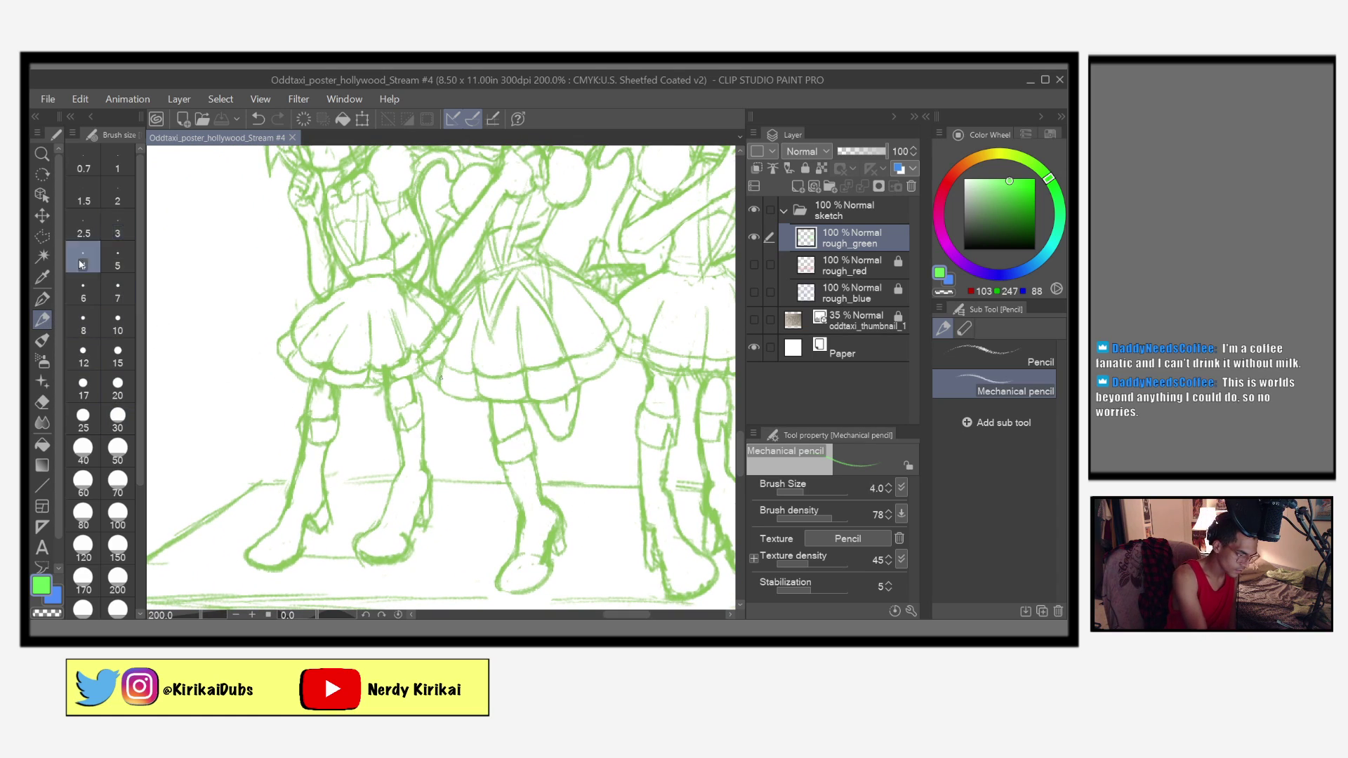
pyautogui.click(290, 485)
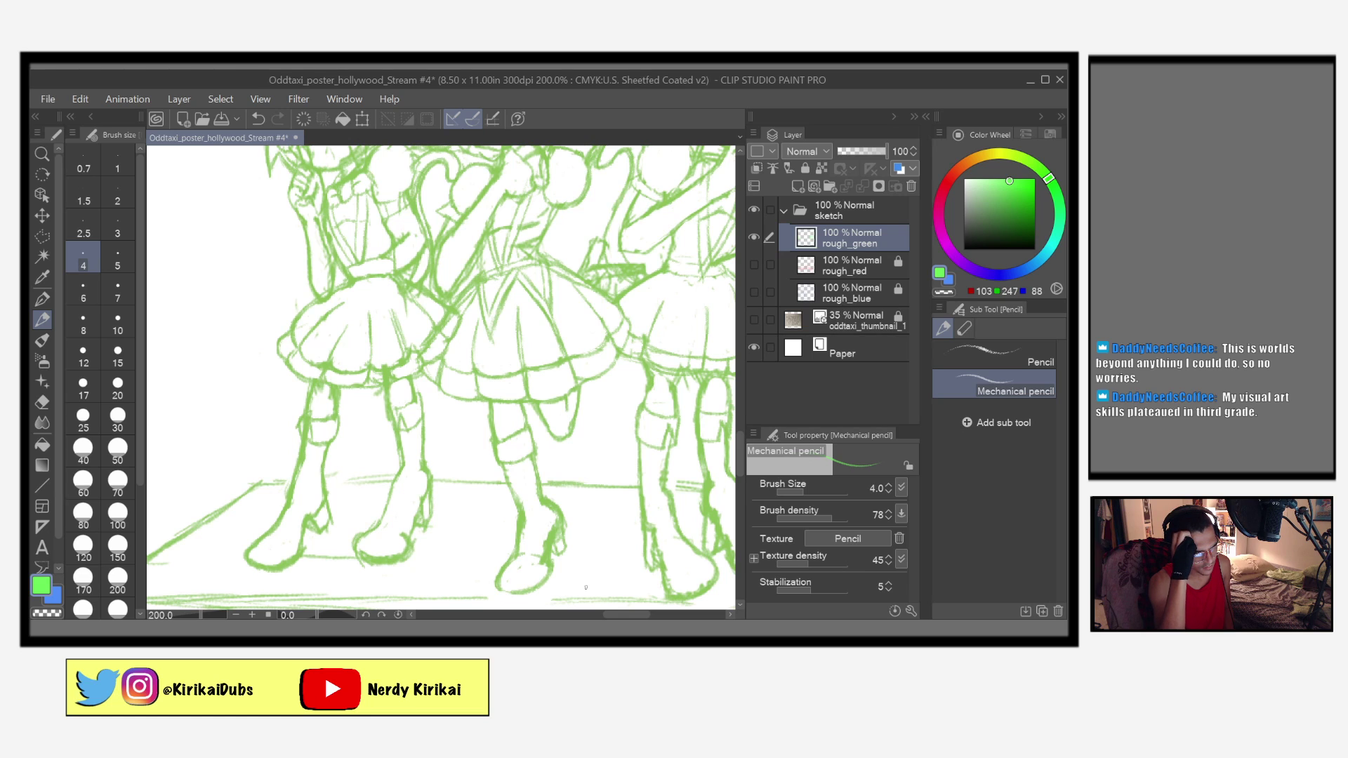
pyautogui.hscroll(-5, 586, 587)
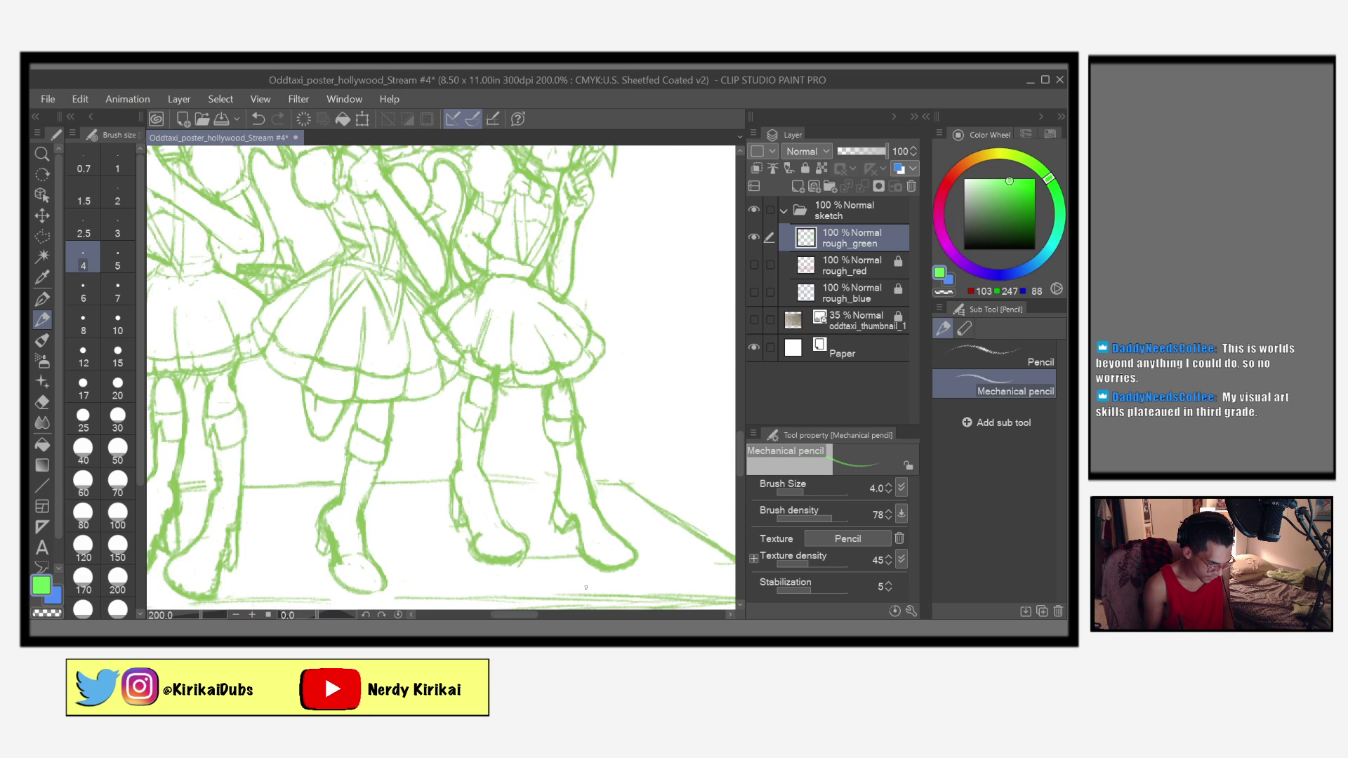
pyautogui.press('h')
pyautogui.press('h')
pyautogui.press('h')
pyautogui.press('h')
pyautogui.press('h')
pyautogui.press('h')
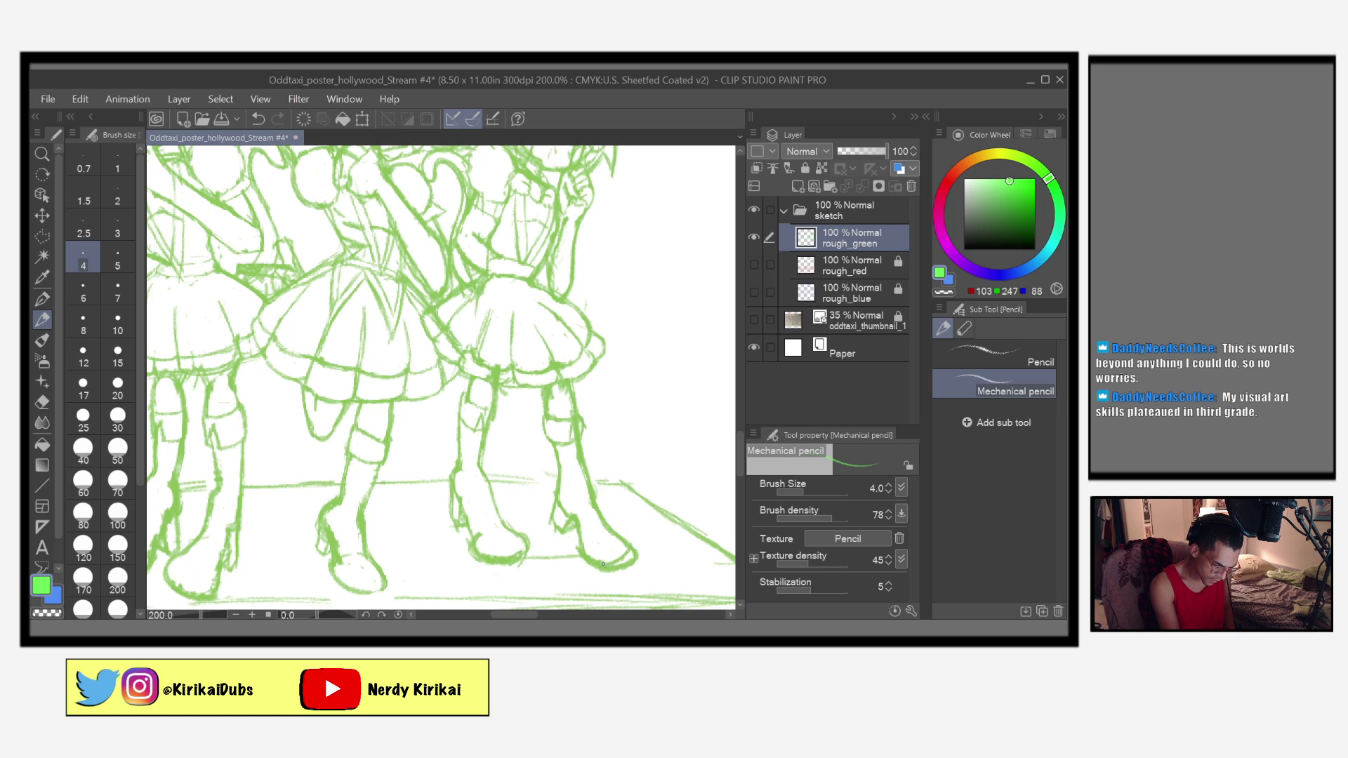
# Step: Trim the toe and sole outlines of the boots on the rightmost girl in the mirrored view with the size 6 Hard eraser
pyautogui.press('e')
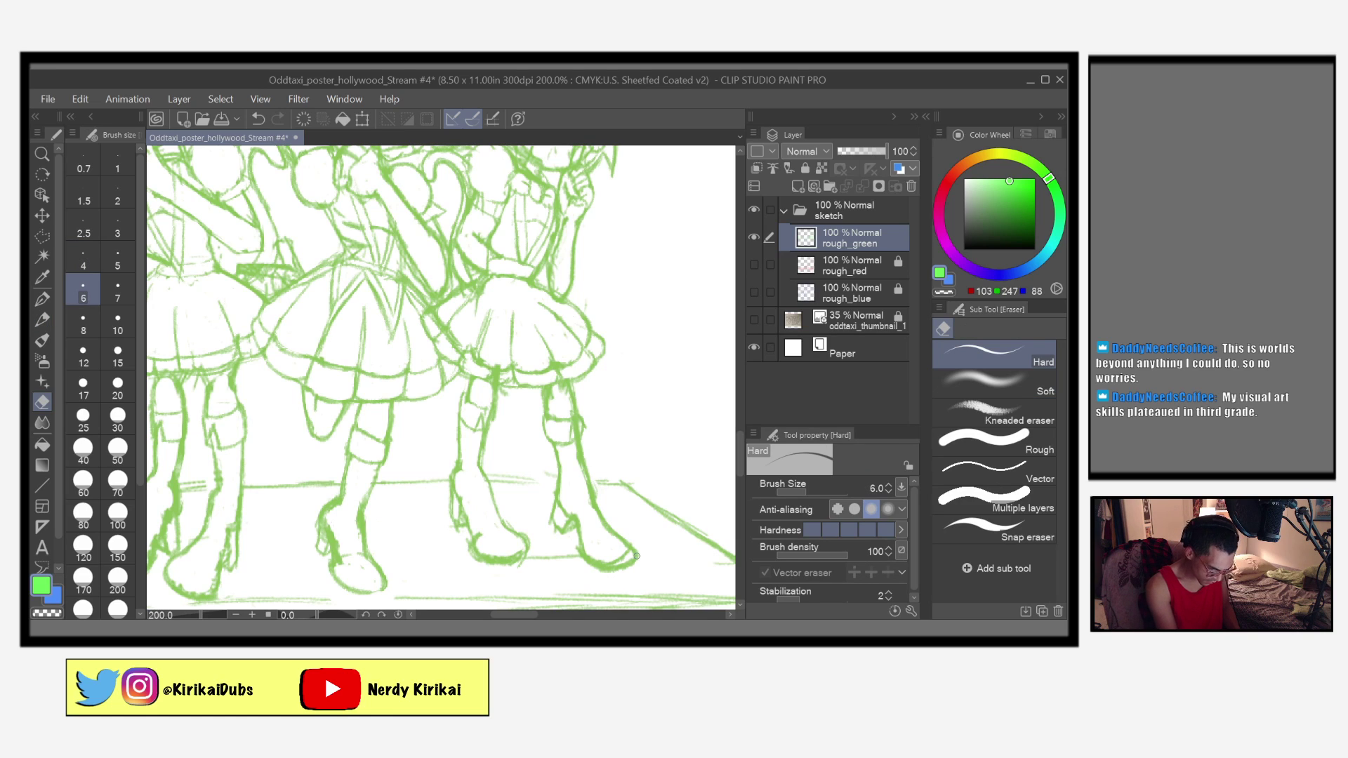
pyautogui.moveTo(634, 552)
pyautogui.mouseDown()
pyautogui.moveTo(622, 572)
pyautogui.moveTo(576, 548)
pyautogui.mouseUp()
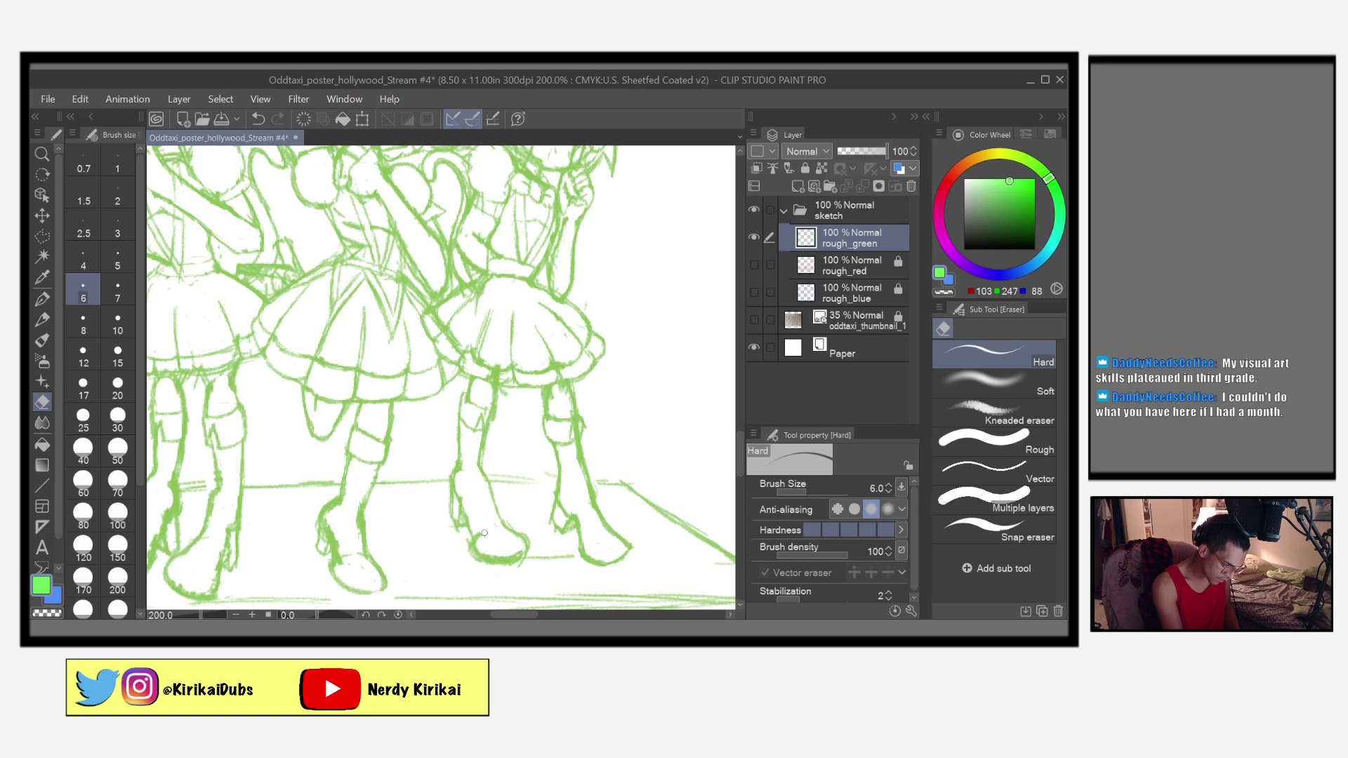
pyautogui.moveTo(520, 535)
pyautogui.mouseDown()
pyautogui.moveTo(598, 514)
pyautogui.moveTo(574, 524)
pyautogui.mouseUp()
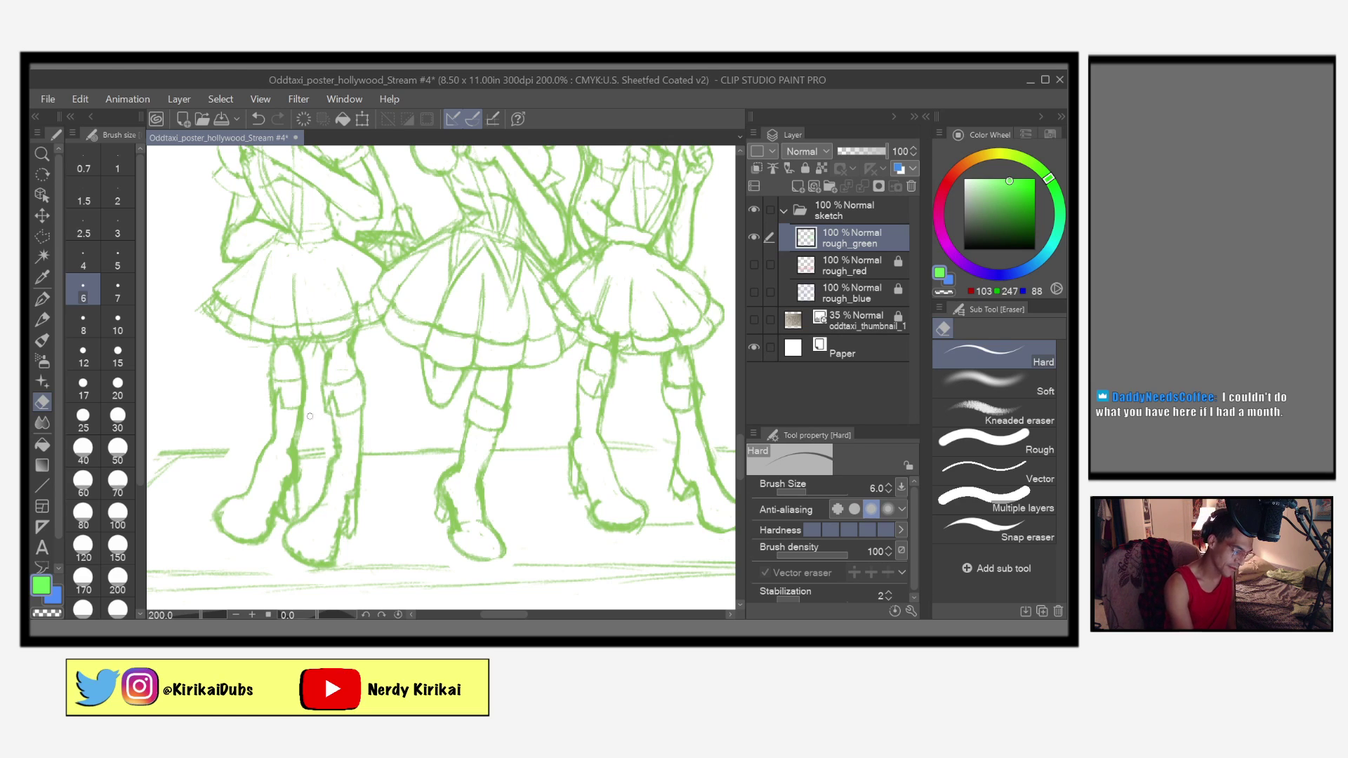
# Step: Rework the boot outlines of the leftmost girl in the mirrored view with the size 4 Mechanical pencil, and trim her outer toe with the Hard eraser
pyautogui.press('p')
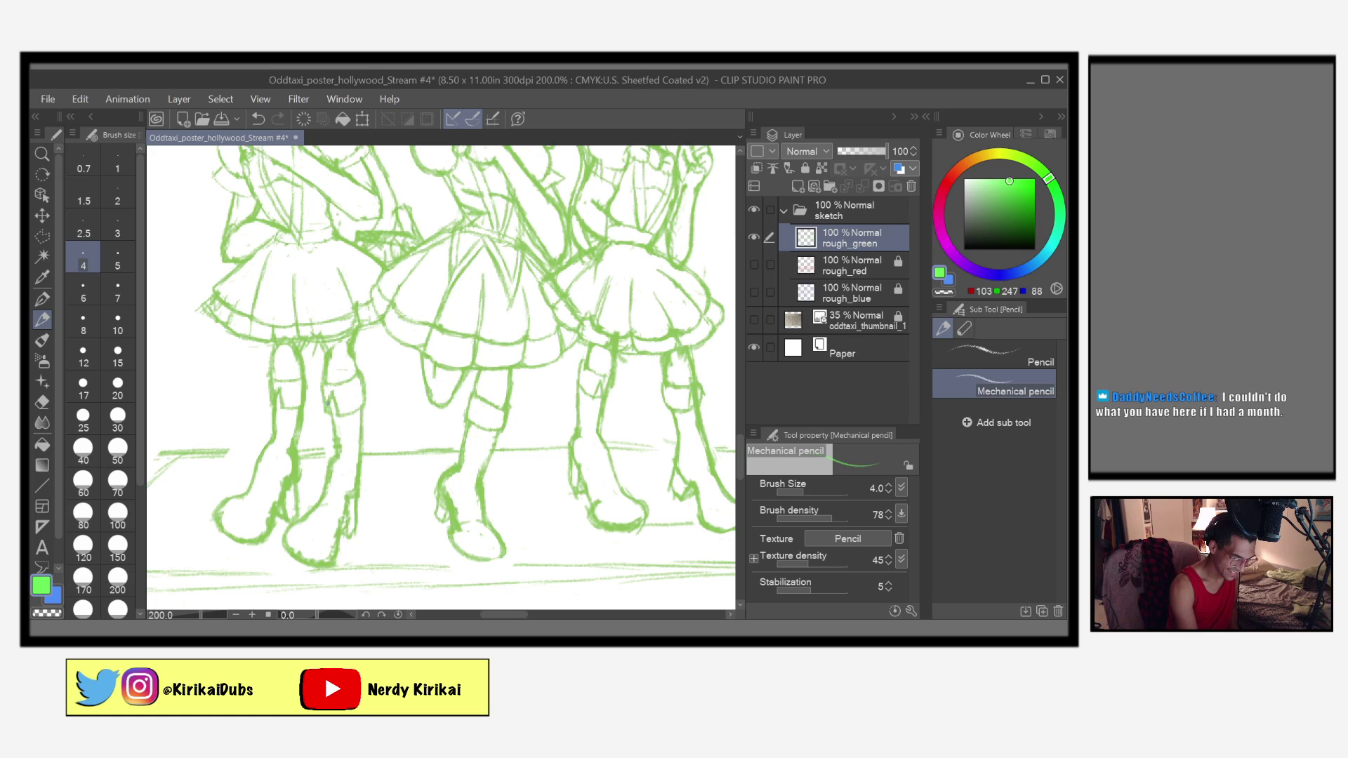
pyautogui.moveTo(327, 416); pyautogui.dragTo(335, 457)
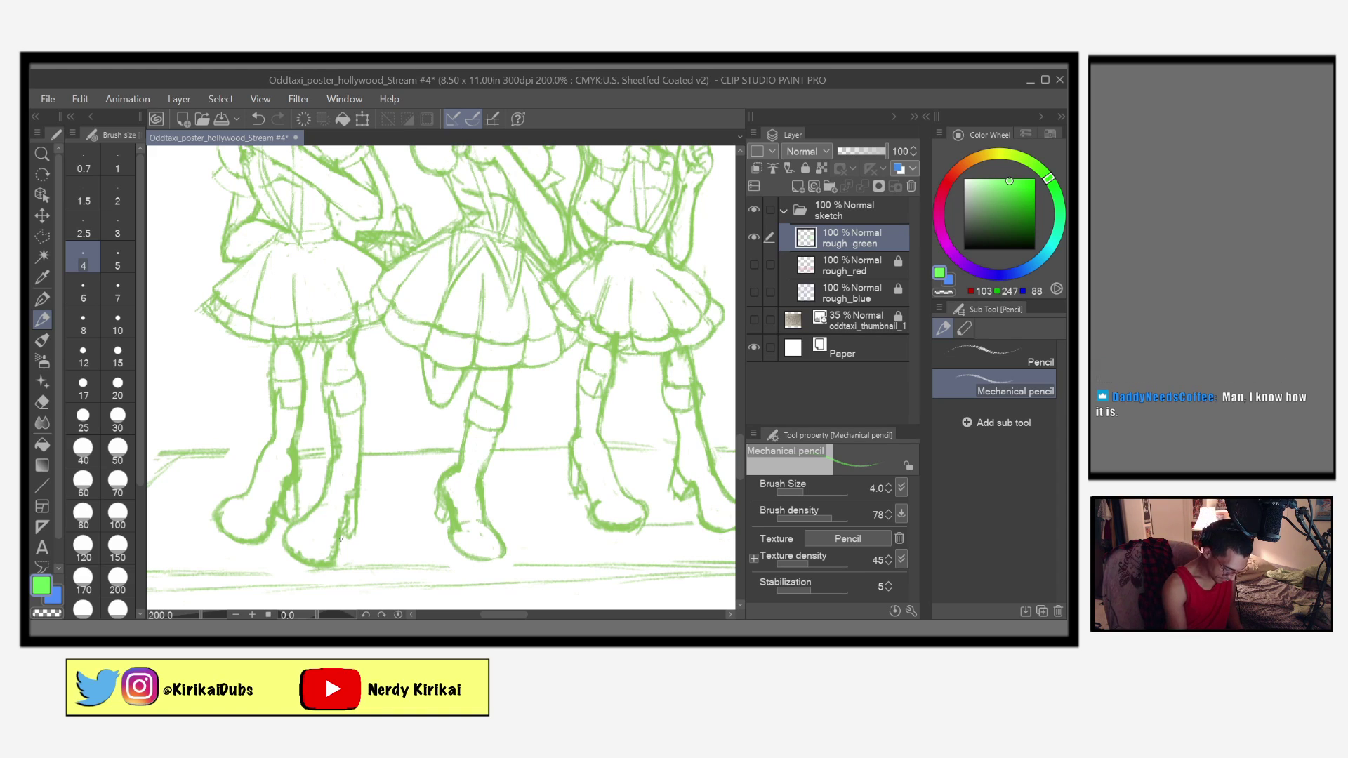
pyautogui.press('e')
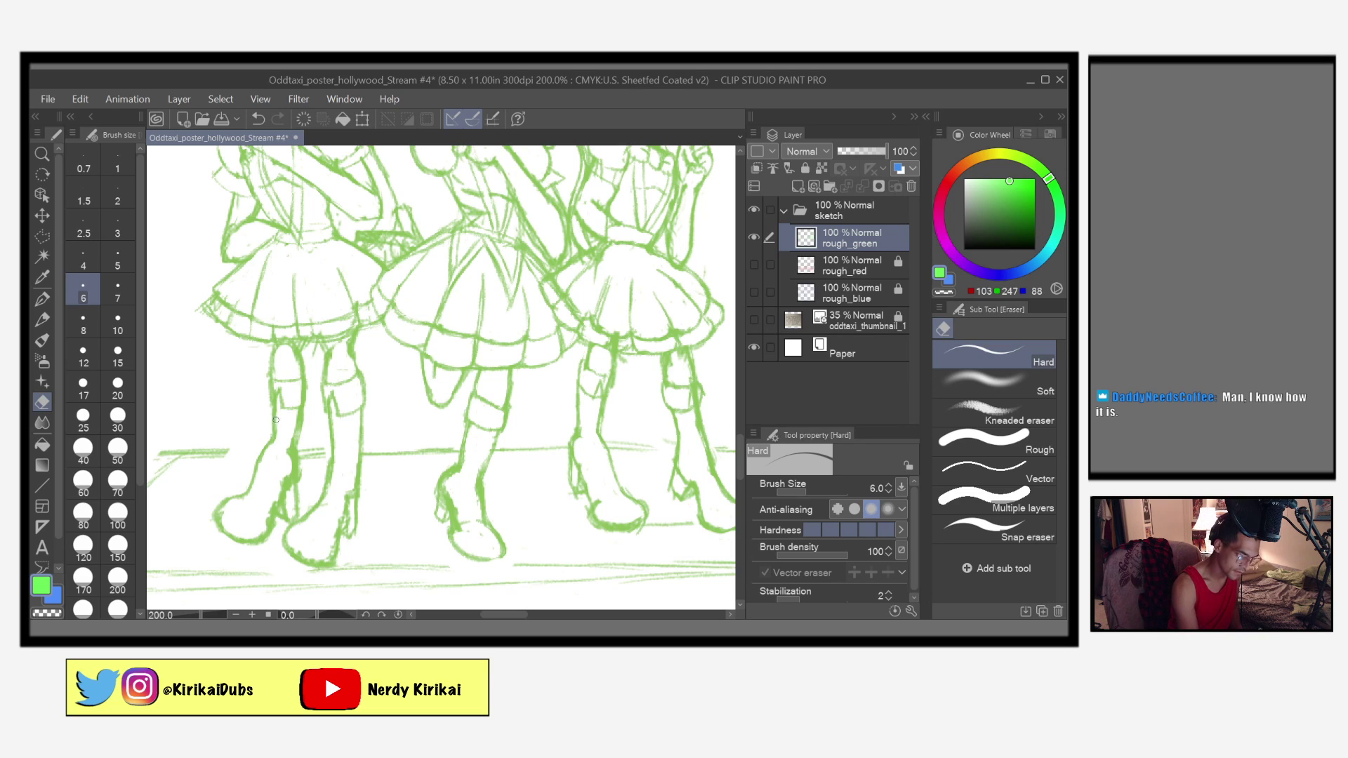
pyautogui.click(42, 320)
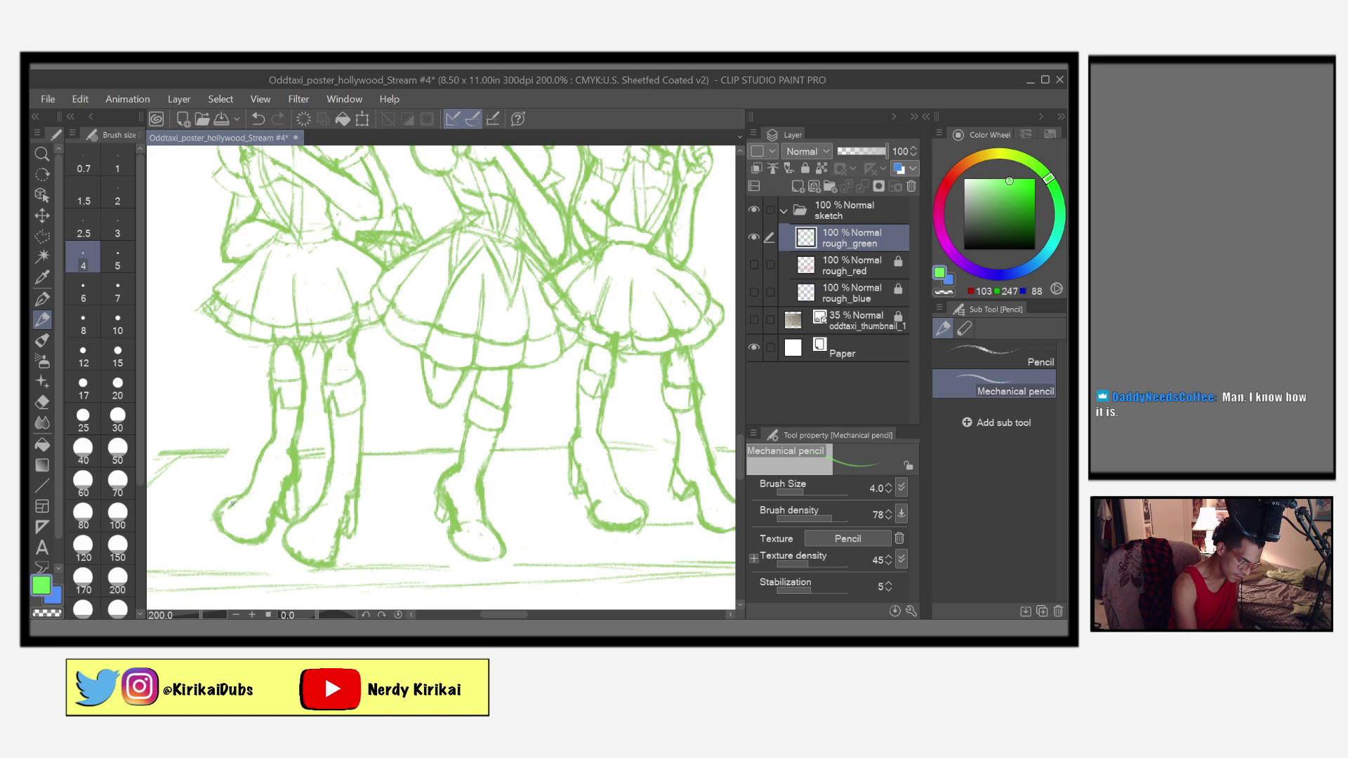
pyautogui.moveTo(225, 526); pyautogui.dragTo(233, 537)
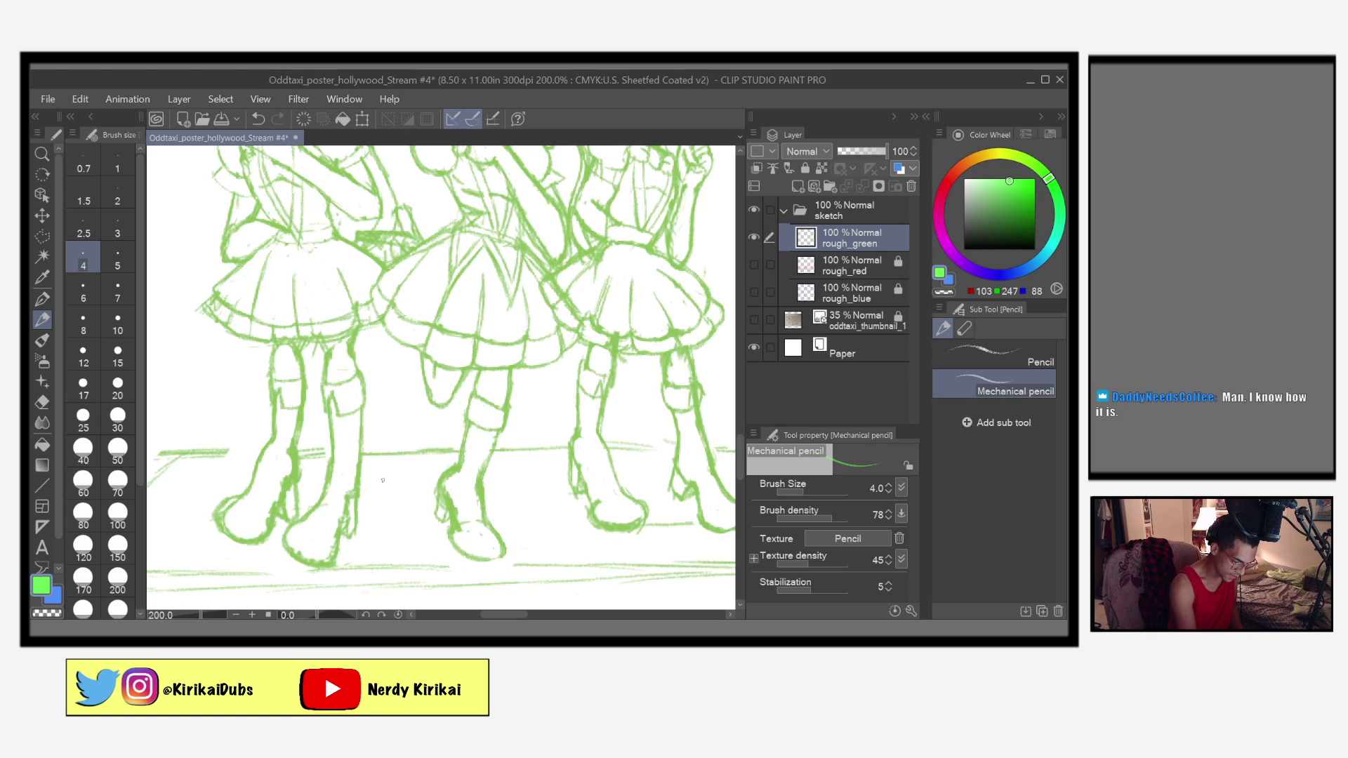
pyautogui.press('e')
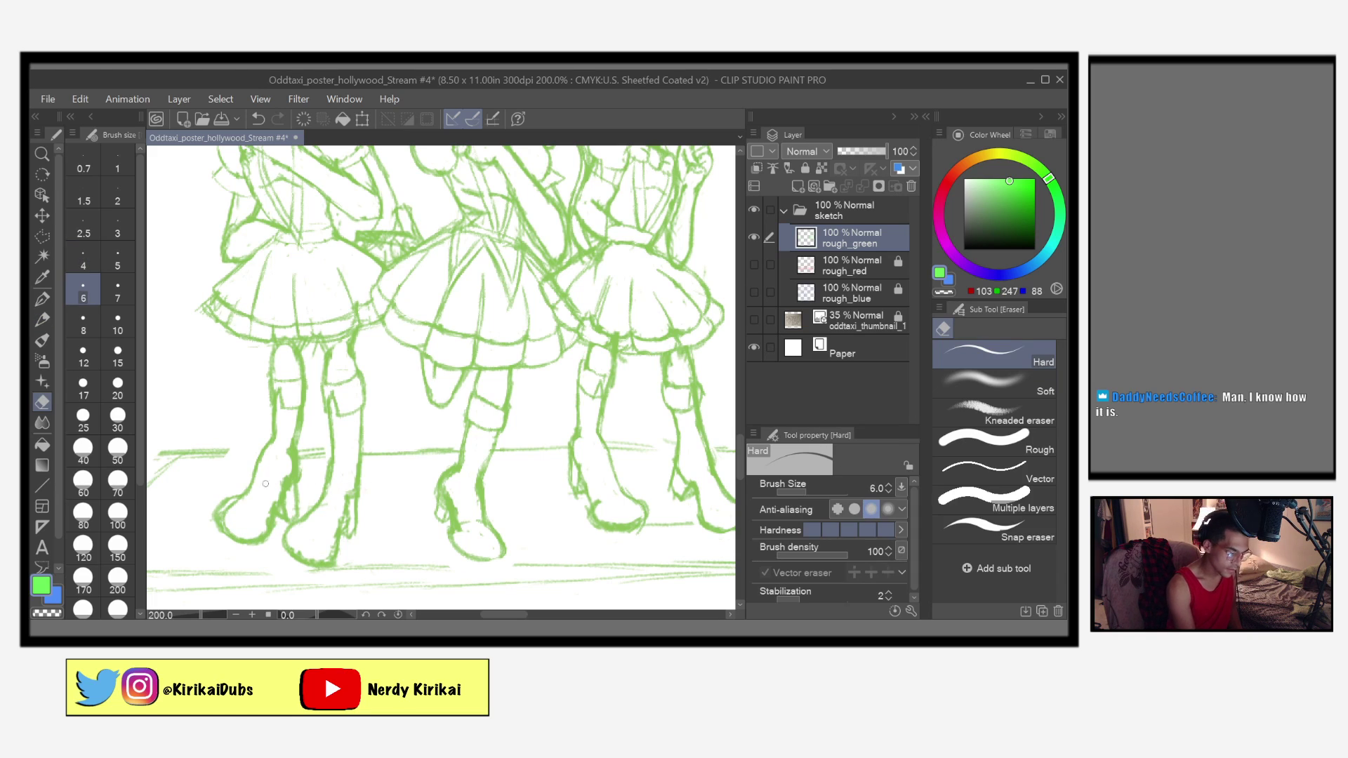
pyautogui.moveTo(237, 495); pyautogui.dragTo(218, 519)
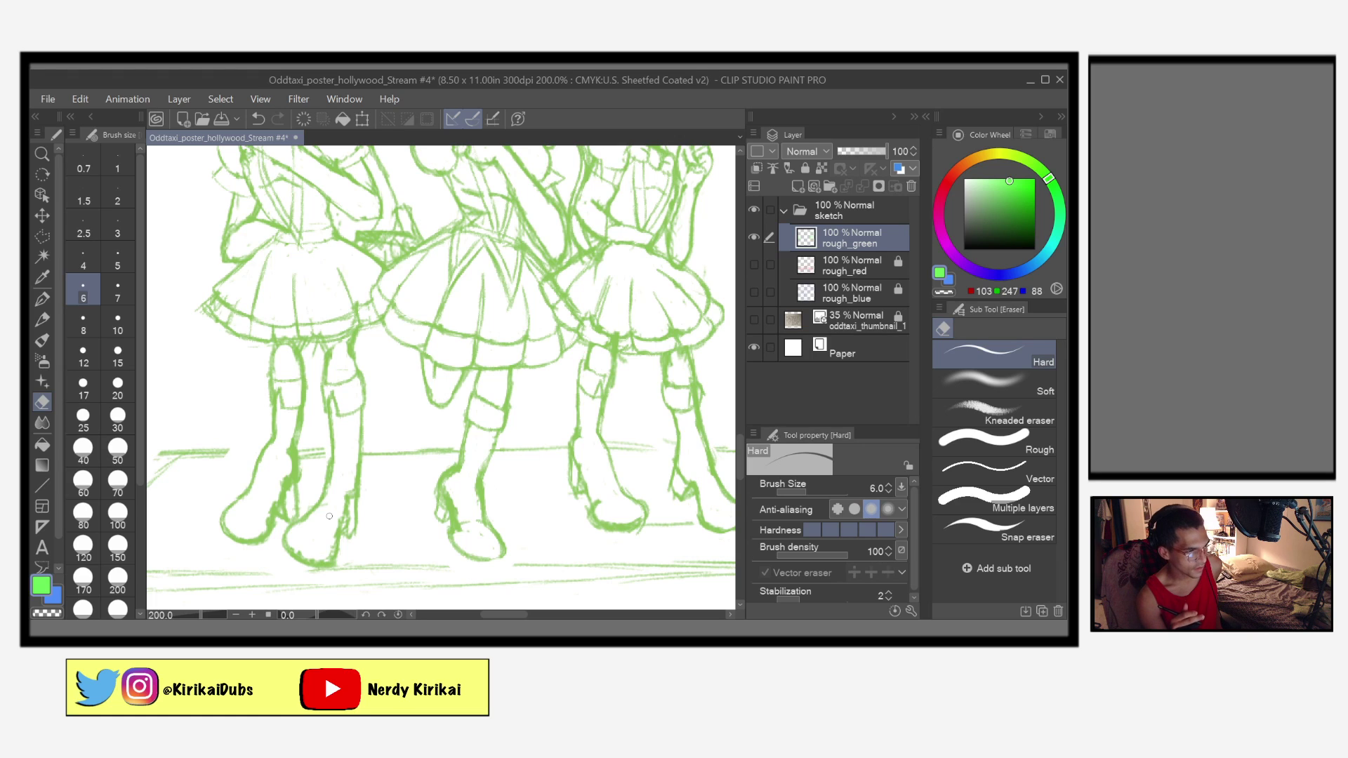
# Step: Redraw the front ankle line of that girl's outer boot, erase the stray lines around it with the Hard eraser, and save the file
pyautogui.press('p')
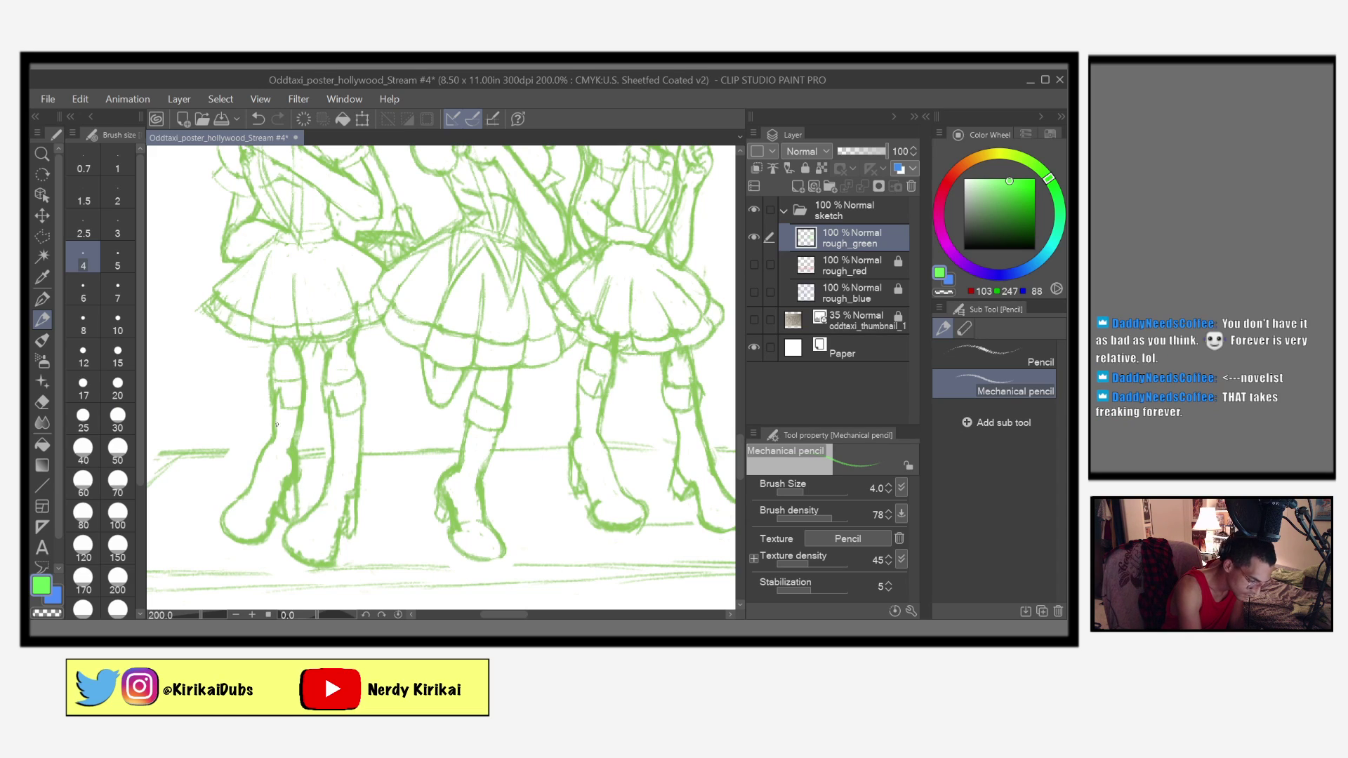
pyautogui.moveTo(269, 449)
pyautogui.mouseDown()
pyautogui.moveTo(241, 498)
pyautogui.moveTo(263, 465)
pyautogui.mouseUp()
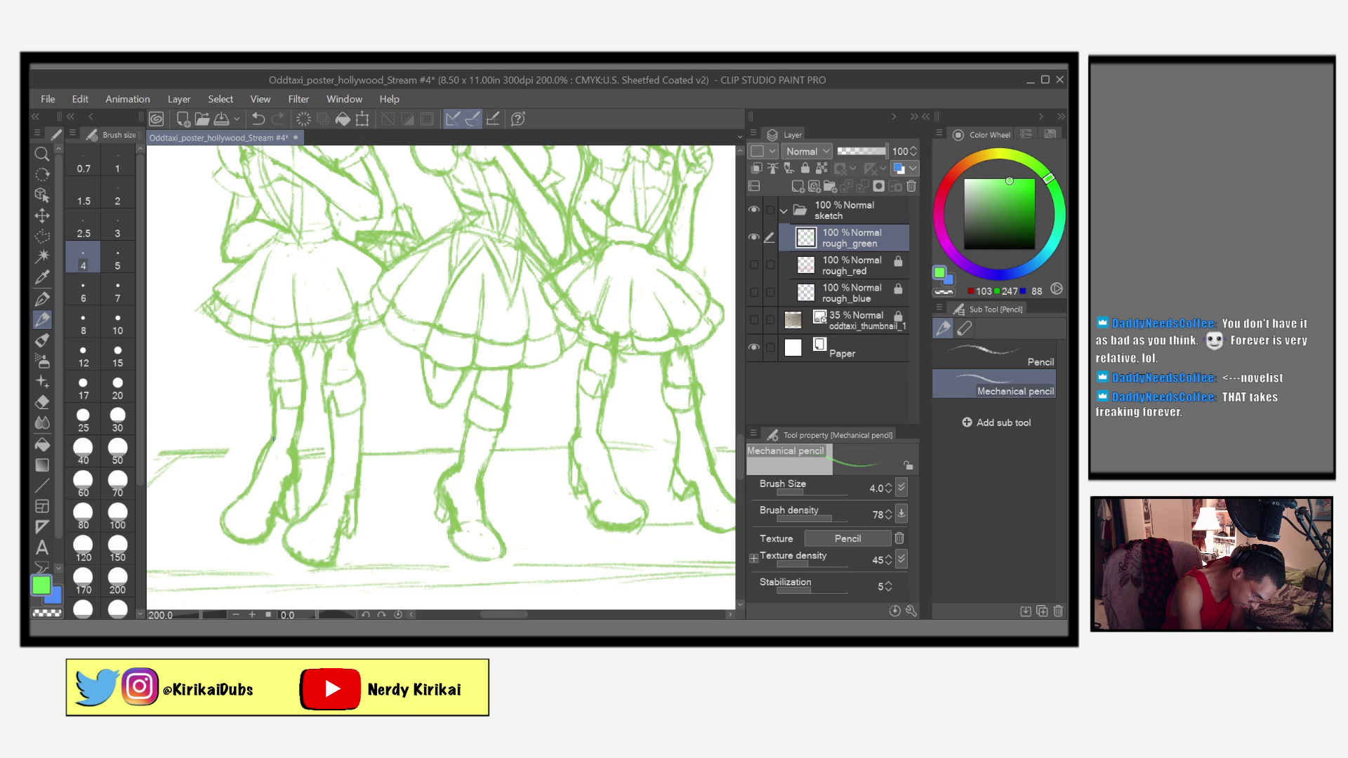
pyautogui.press('e')
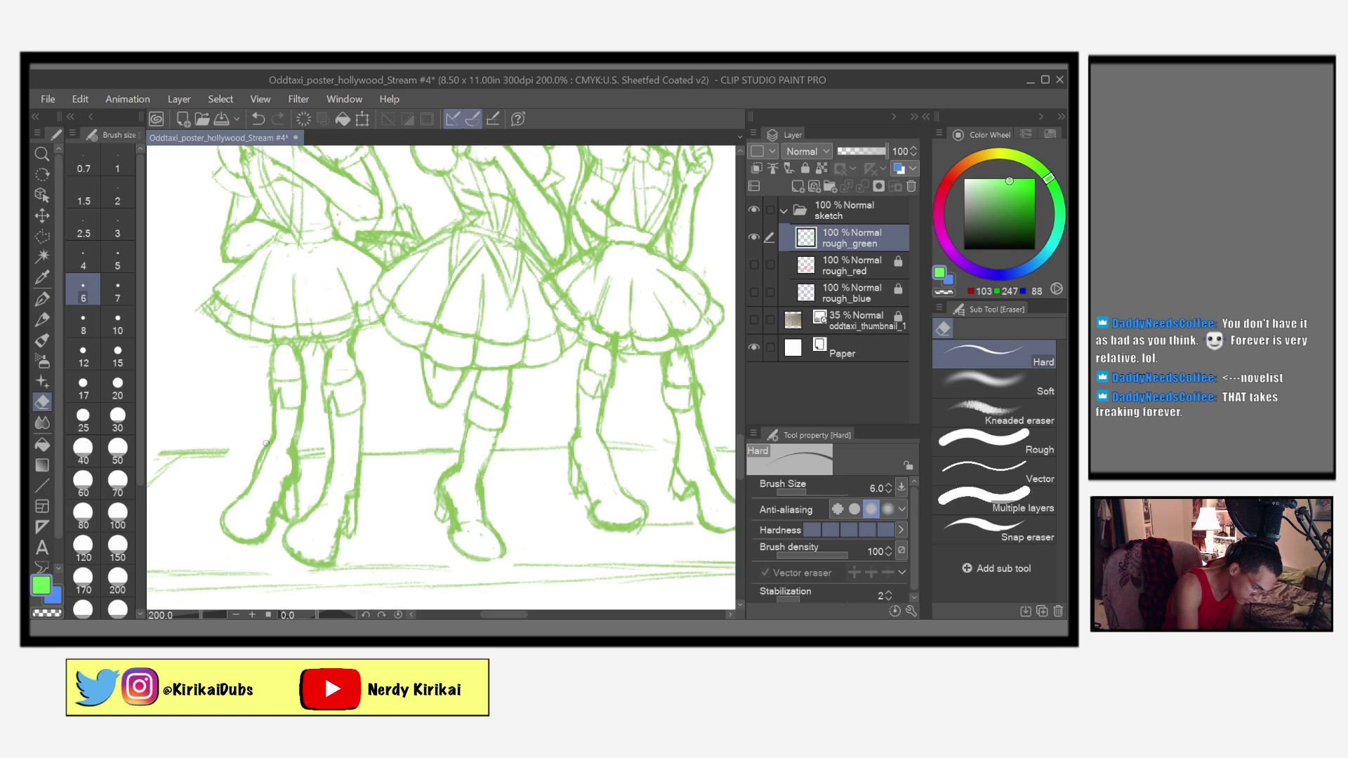
pyautogui.moveTo(266, 444); pyautogui.dragTo(244, 488)
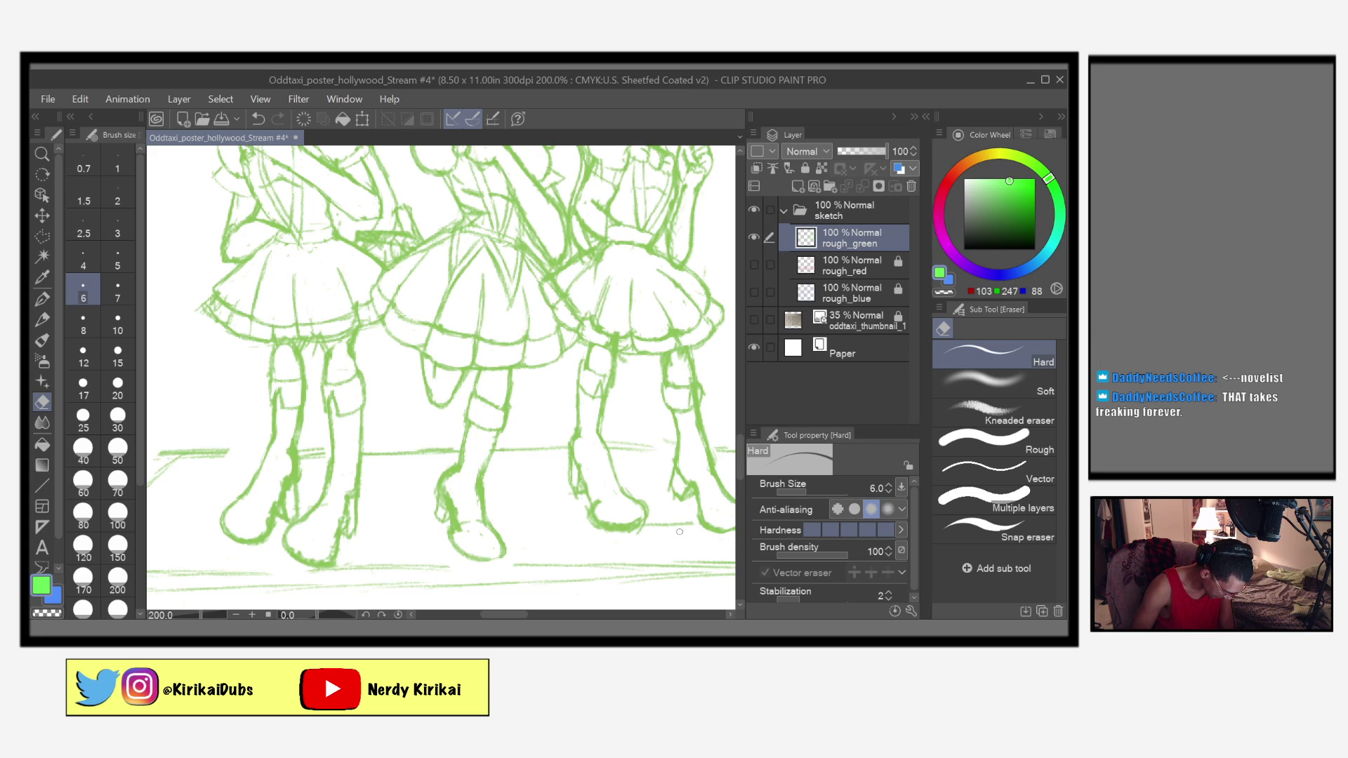
pyautogui.hotkey('ctrl', 's')
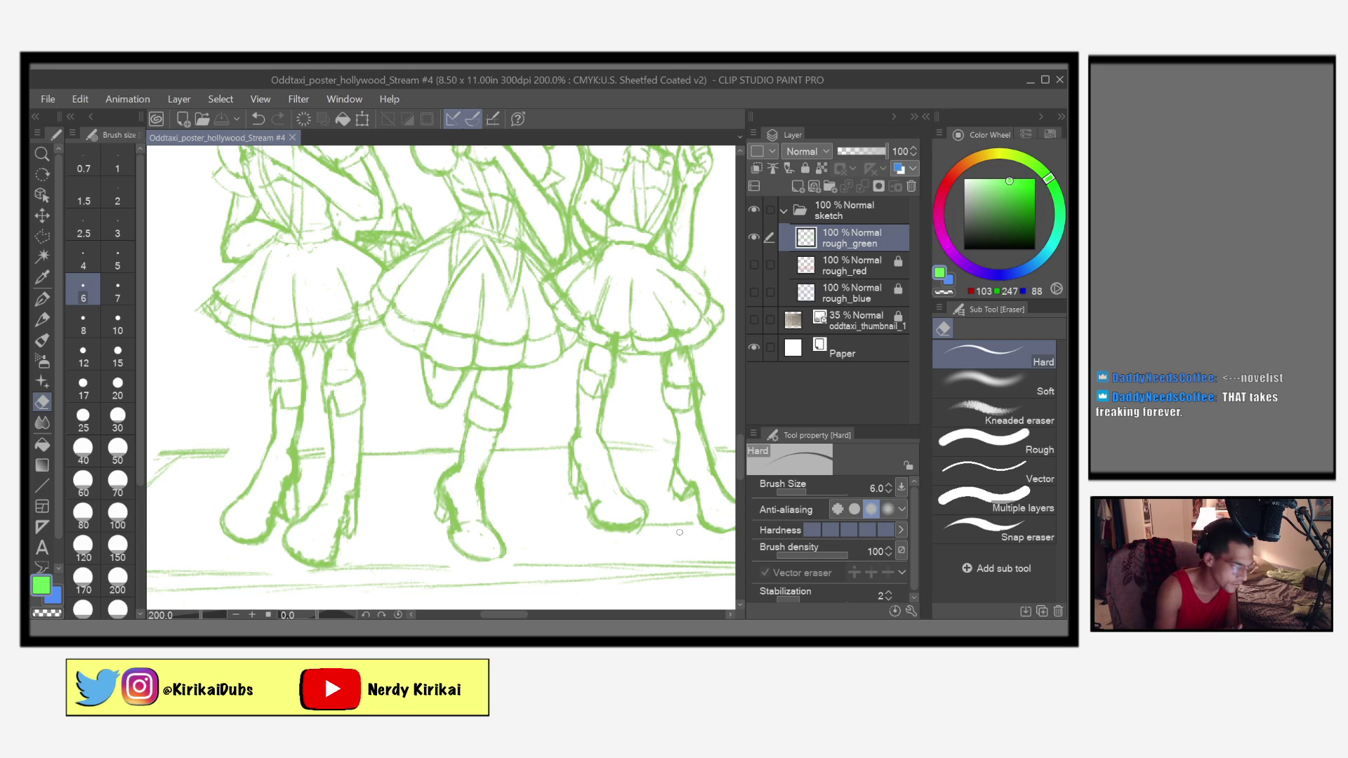
# Step: Try a small circle on the ankle of the leftmost girl's outer boot with the size 4 Mechanical pencil, and undo it
pyautogui.click(42, 319)
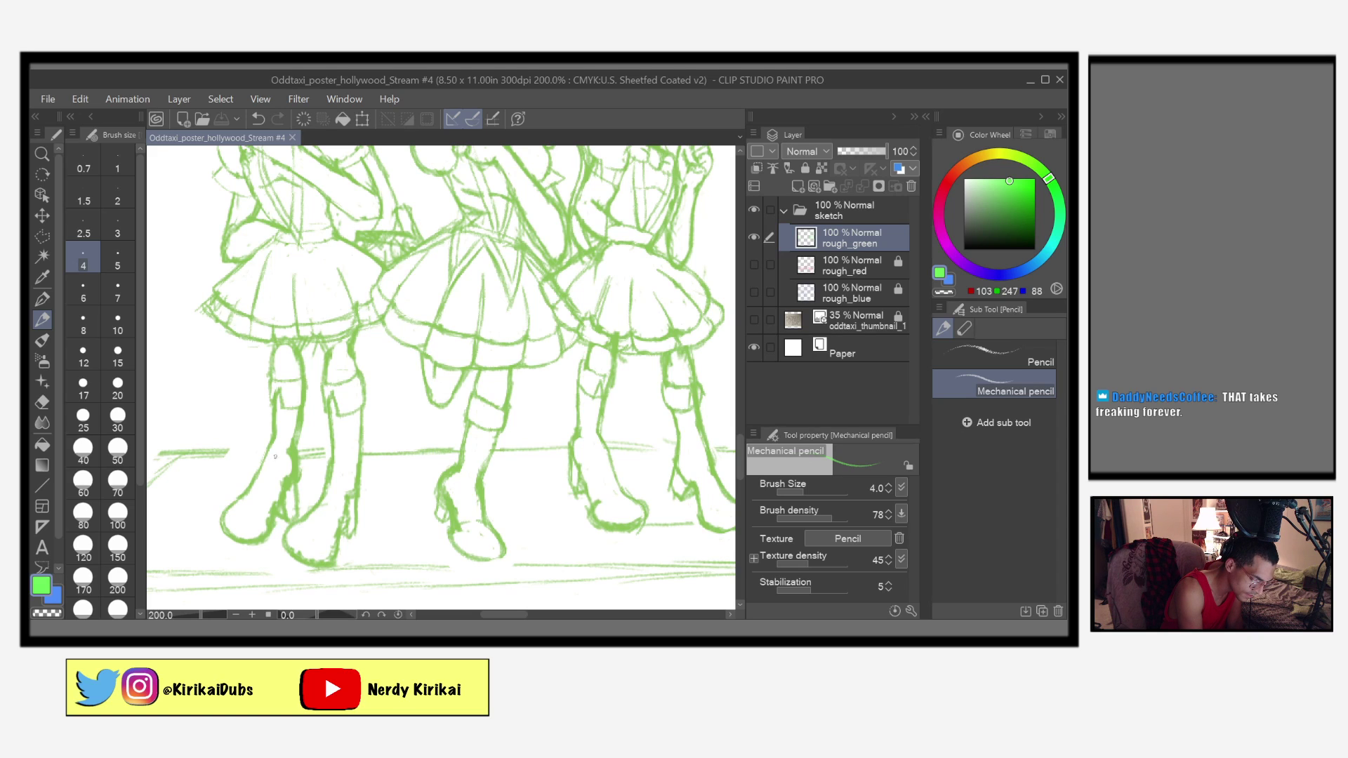
pyautogui.moveTo(275, 457); pyautogui.dragTo(267, 455)
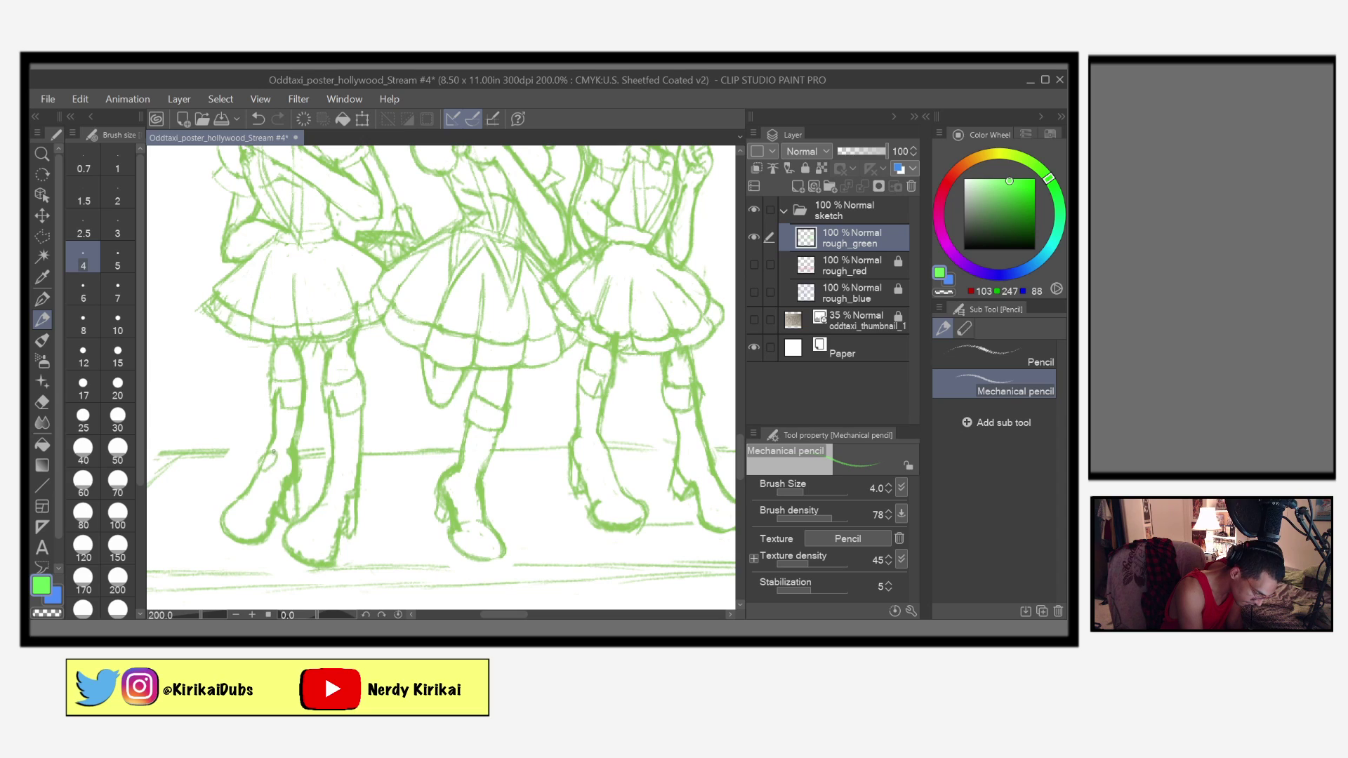
pyautogui.moveTo(264, 454)
pyautogui.mouseDown()
pyautogui.moveTo(254, 468)
pyautogui.moveTo(270, 473)
pyautogui.moveTo(278, 453)
pyautogui.mouseUp()
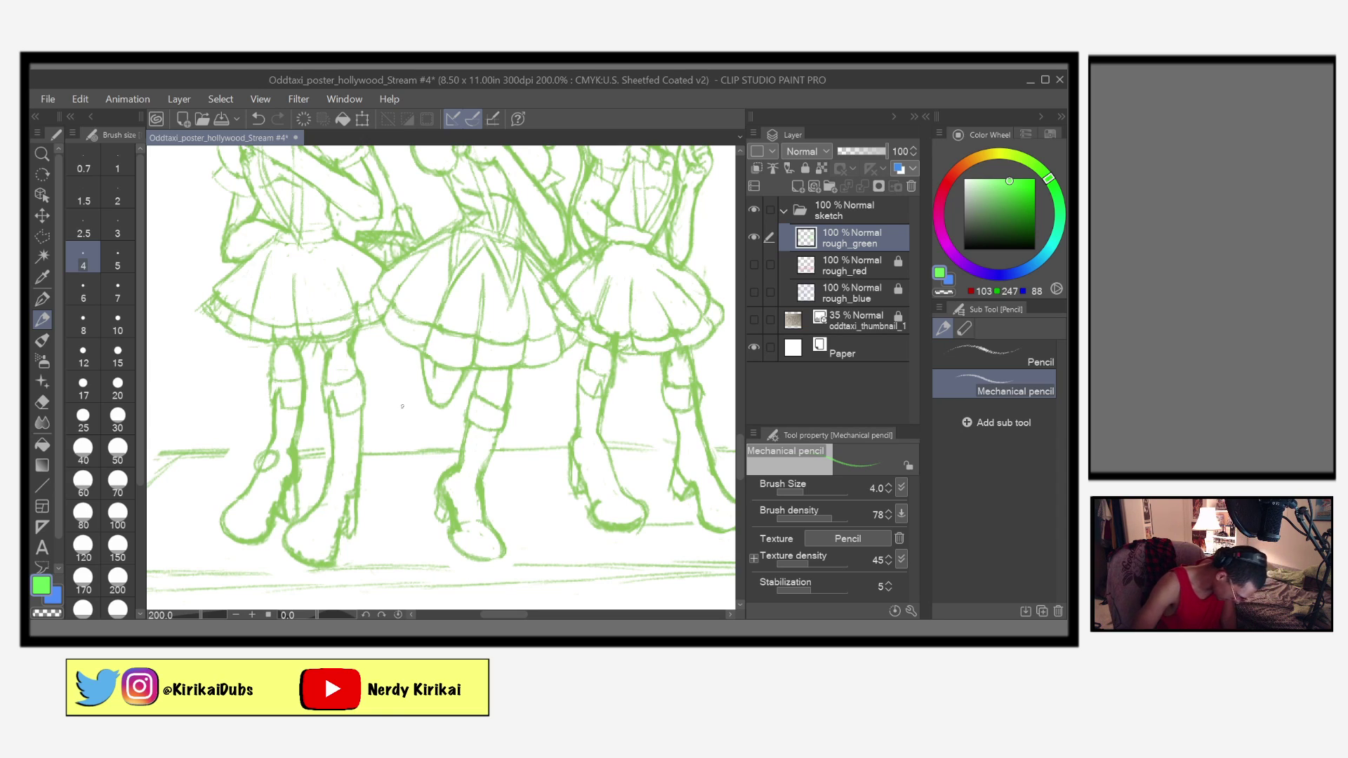
pyautogui.hotkey('ctrl', 'z')
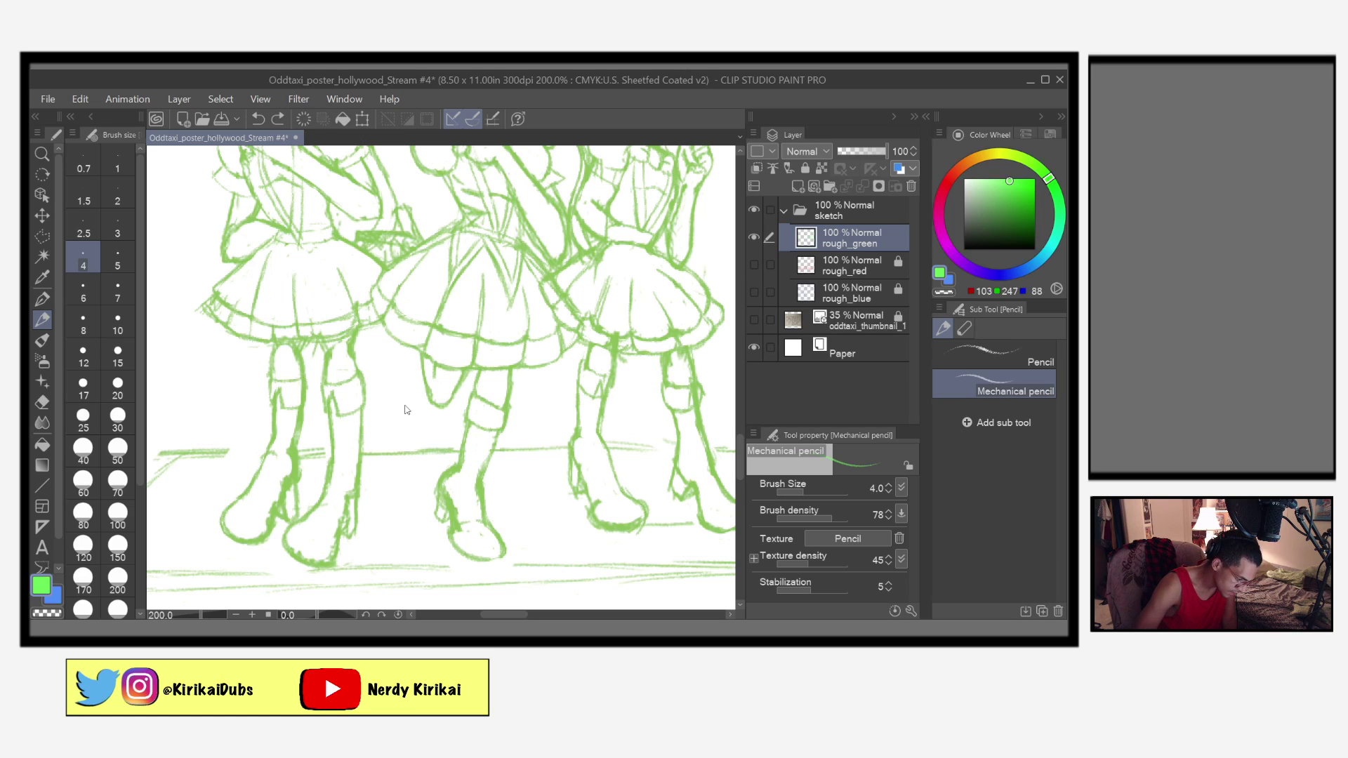
# Step: Draw a small round ornament on the ankle of each girl's boots with the Mechanical pencil at size 5, and save the file
pyautogui.click(117, 257)
pyautogui.moveTo(271, 447)
pyautogui.mouseDown()
pyautogui.moveTo(257, 461)
pyautogui.moveTo(278, 460)
pyautogui.moveTo(267, 445)
pyautogui.moveTo(257, 460)
pyautogui.mouseUp()
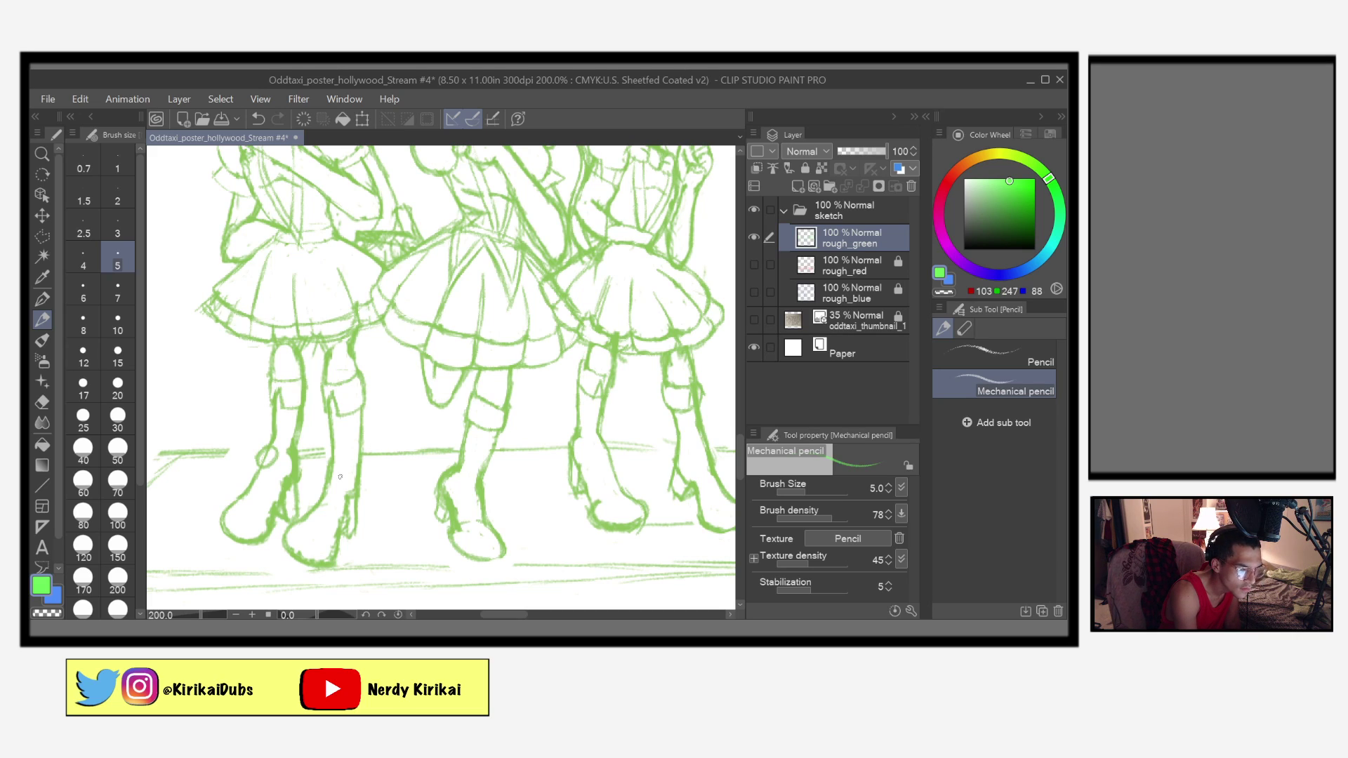
pyautogui.moveTo(338, 475)
pyautogui.mouseDown()
pyautogui.moveTo(324, 470)
pyautogui.moveTo(328, 489)
pyautogui.moveTo(338, 468)
pyautogui.mouseUp()
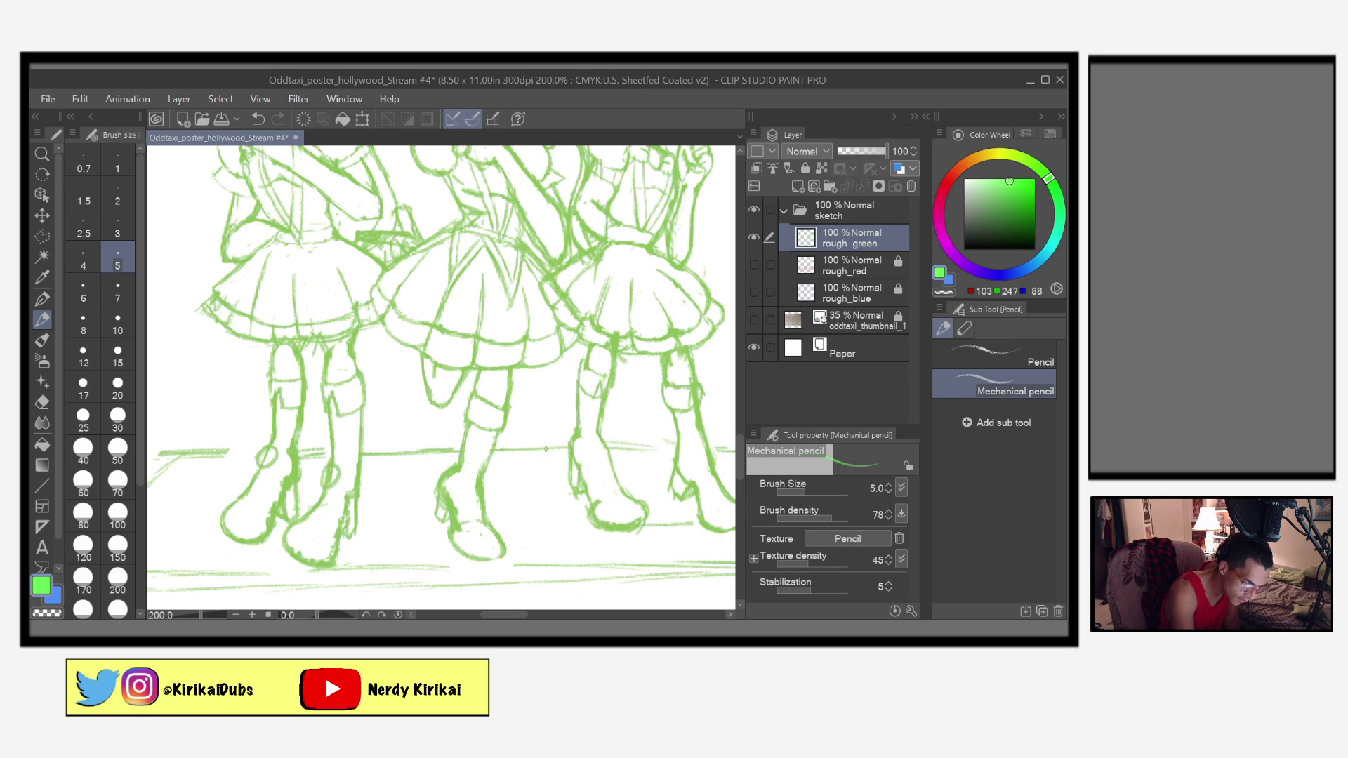
pyautogui.moveTo(482, 477)
pyautogui.mouseDown()
pyautogui.moveTo(469, 501)
pyautogui.moveTo(484, 494)
pyautogui.moveTo(469, 493)
pyautogui.mouseUp()
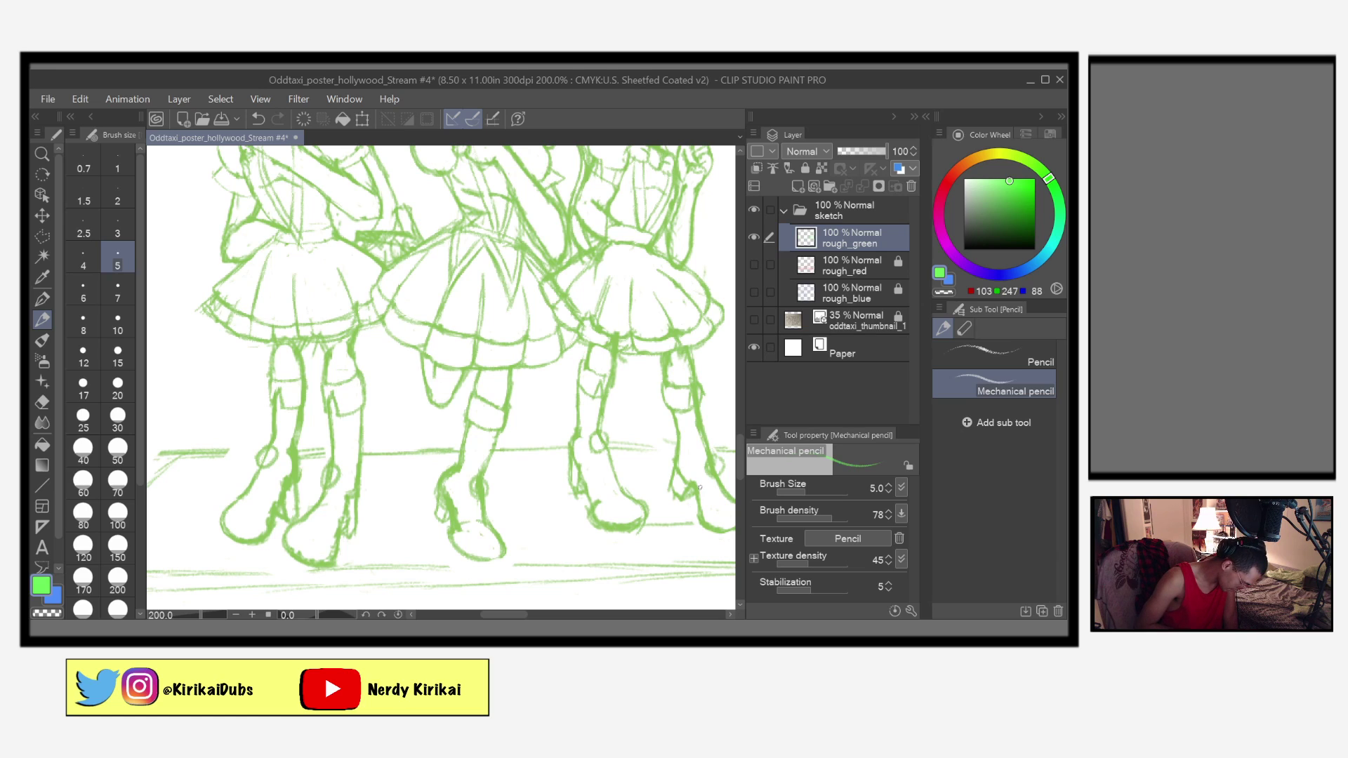
pyautogui.hotkey('ctrl', 's')
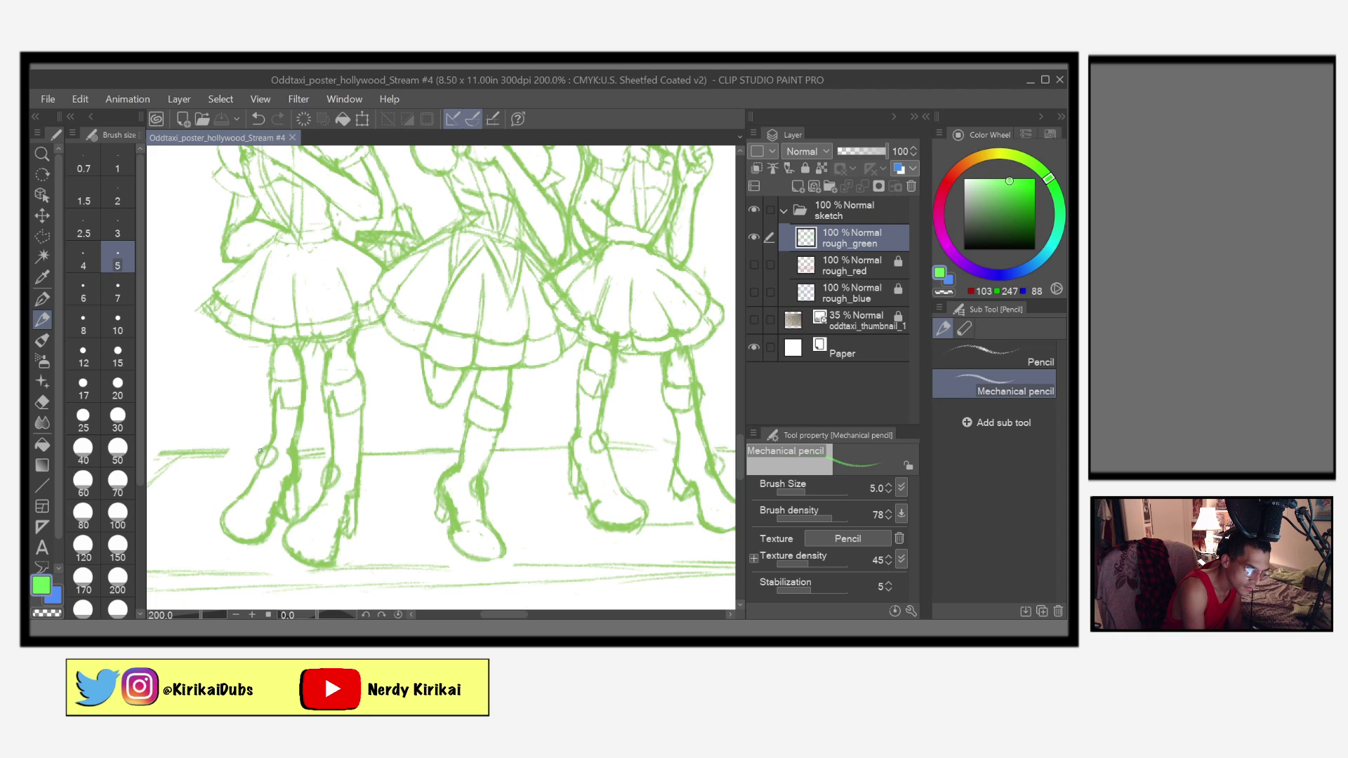
# Step: Add bow loops on both sides of the round ankle ornaments on all three girls' boots with the size 5 Mechanical pencil, and save the file
pyautogui.moveTo(260, 450); pyautogui.dragTo(286, 455)
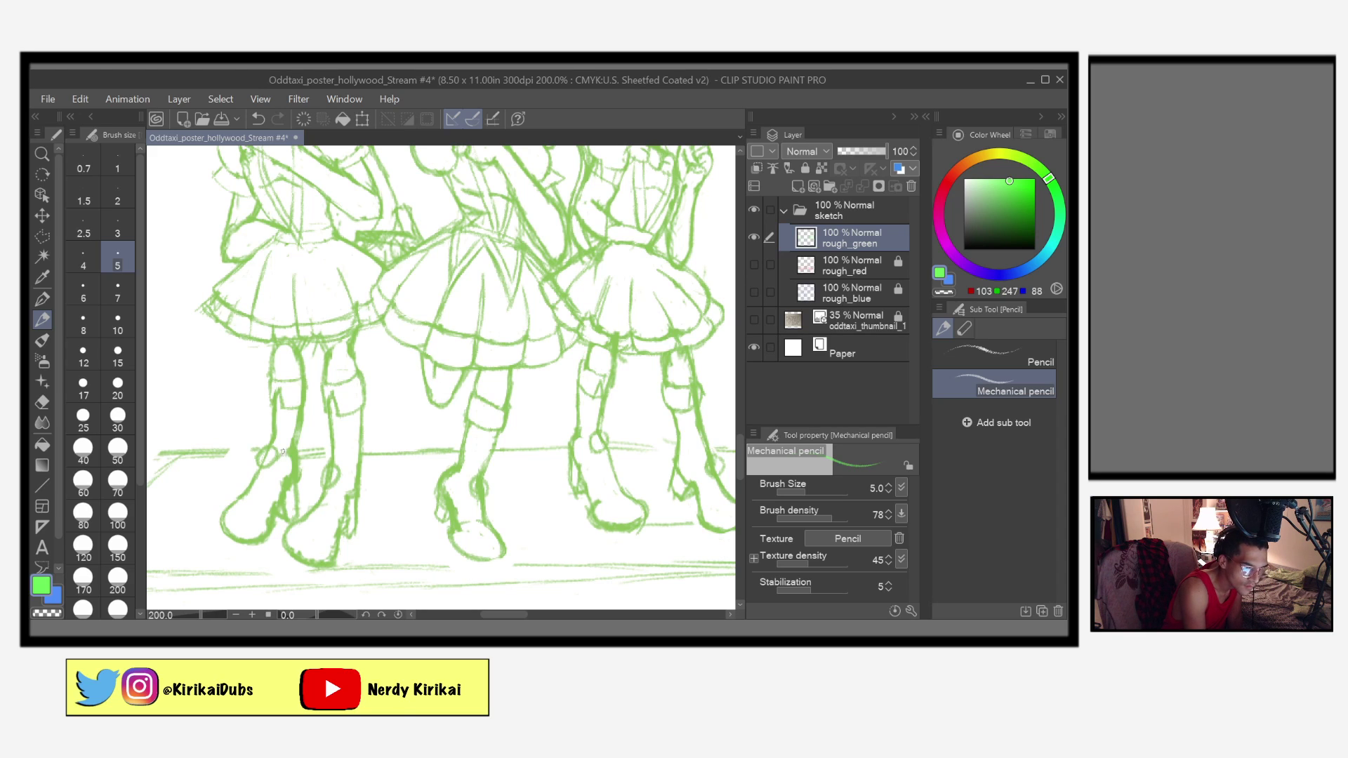
pyautogui.moveTo(250, 441)
pyautogui.mouseDown()
pyautogui.moveTo(240, 453)
pyautogui.moveTo(253, 462)
pyautogui.mouseUp()
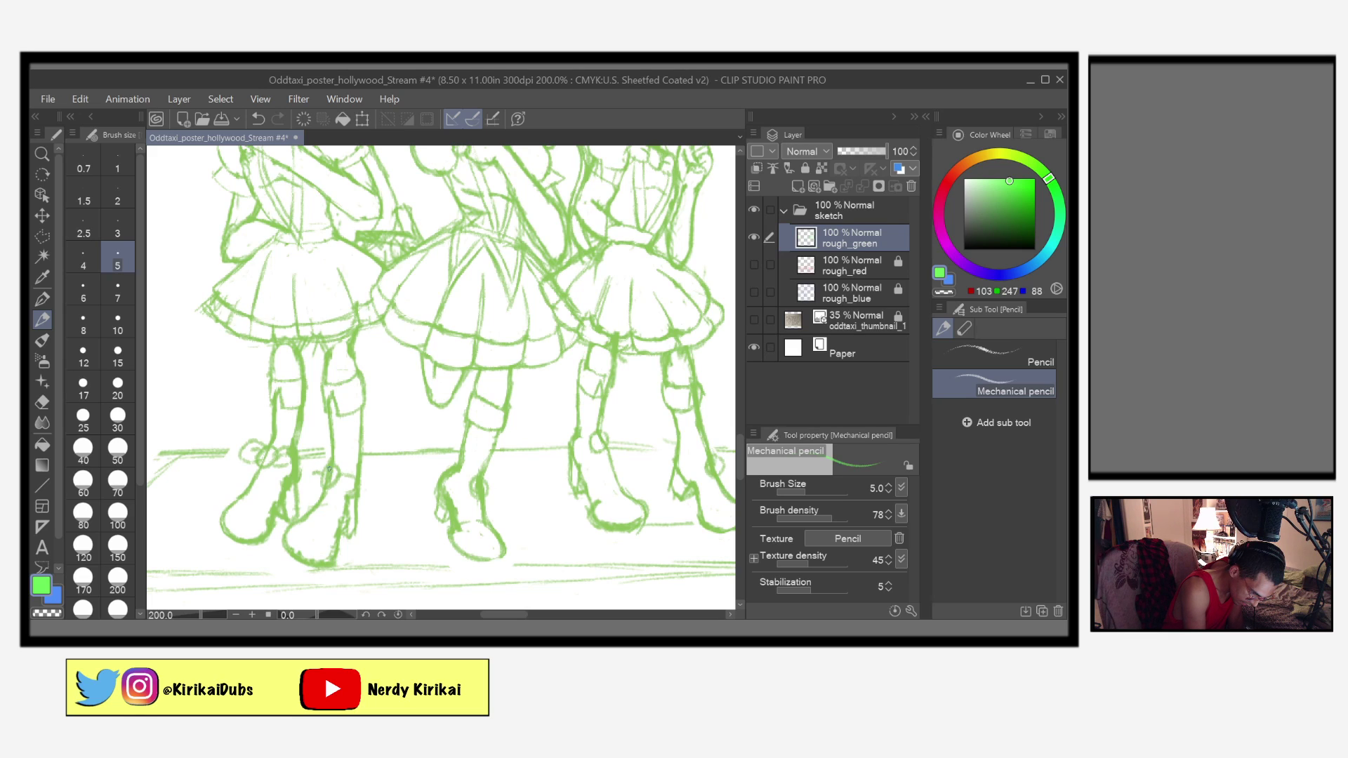
pyautogui.moveTo(329, 469)
pyautogui.mouseDown()
pyautogui.moveTo(315, 462)
pyautogui.moveTo(305, 476)
pyautogui.moveTo(354, 466)
pyautogui.moveTo(357, 484)
pyautogui.moveTo(334, 486)
pyautogui.mouseUp()
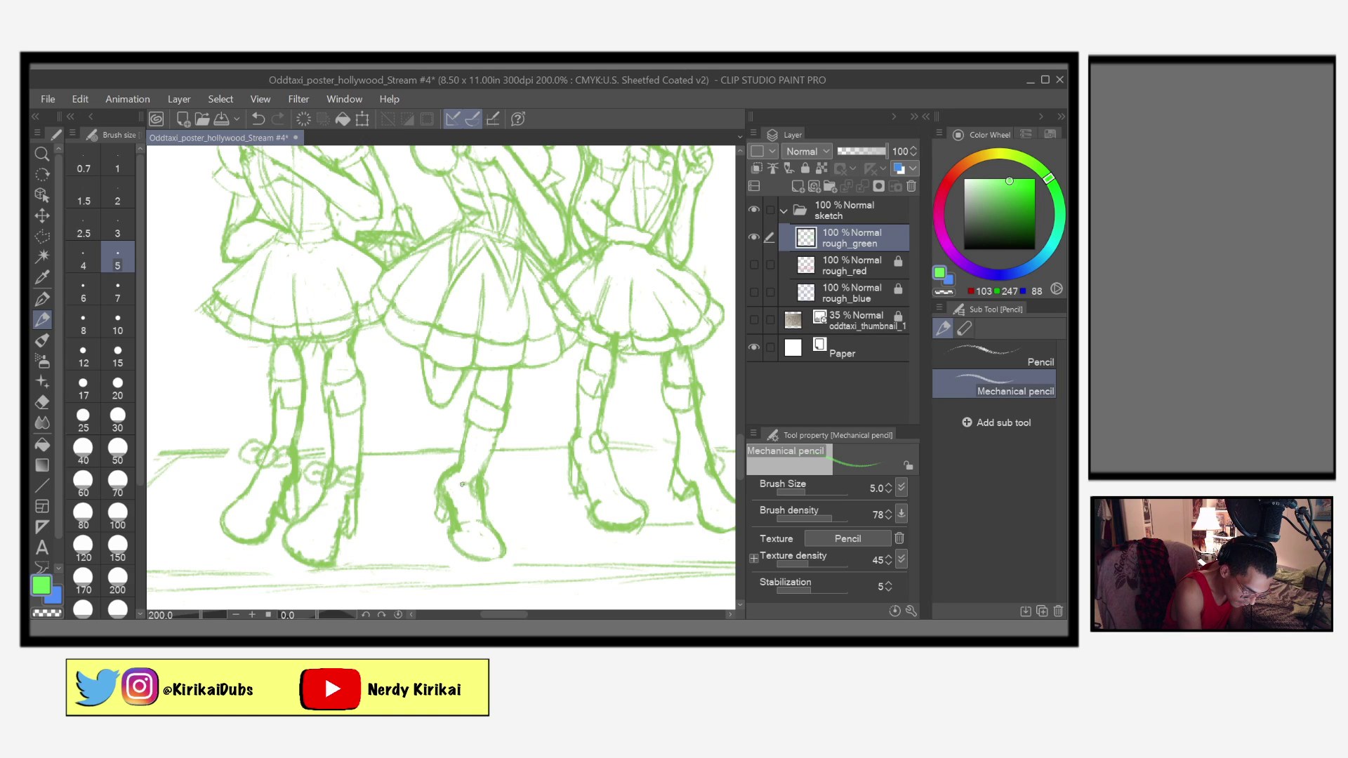
pyautogui.moveTo(486, 485)
pyautogui.mouseDown()
pyautogui.moveTo(451, 490)
pyautogui.moveTo(474, 490)
pyautogui.mouseUp()
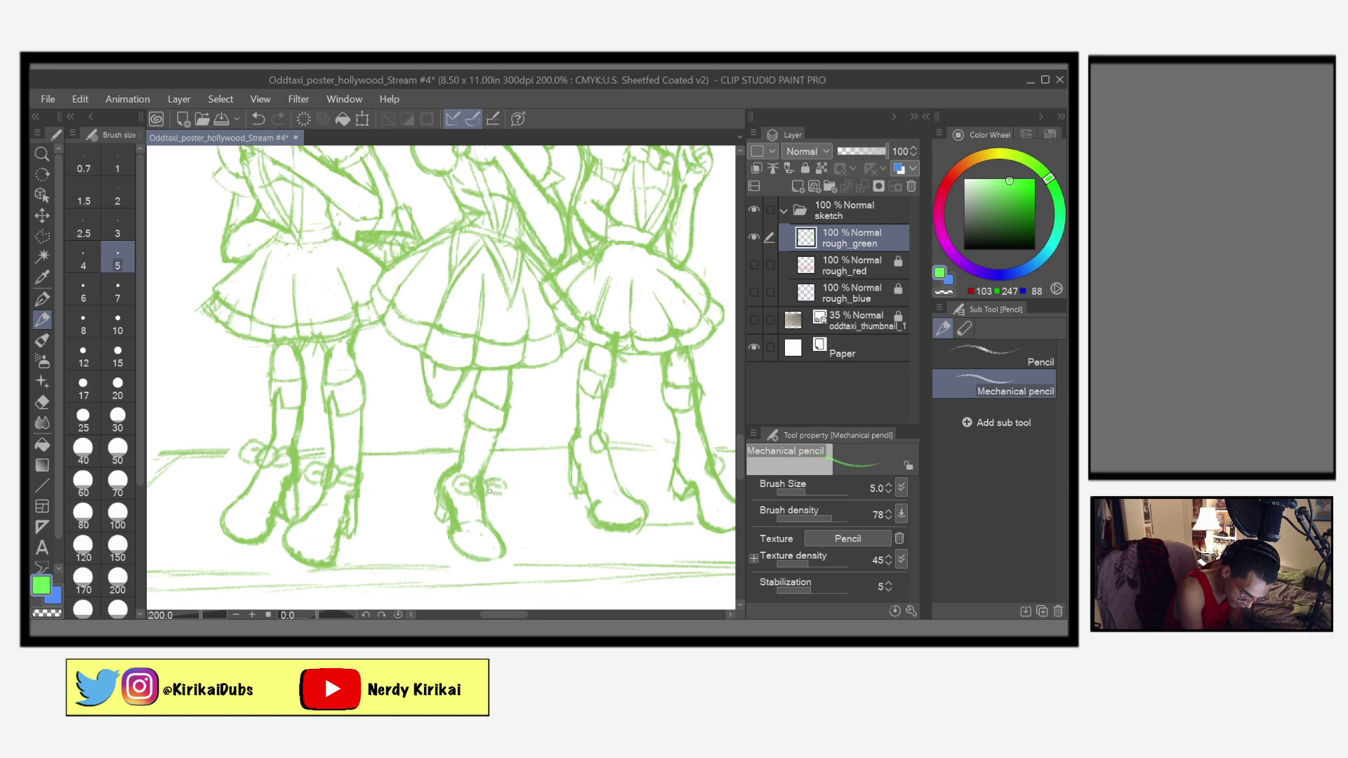
pyautogui.moveTo(490, 483)
pyautogui.mouseDown()
pyautogui.moveTo(502, 492)
pyautogui.moveTo(494, 482)
pyautogui.mouseUp()
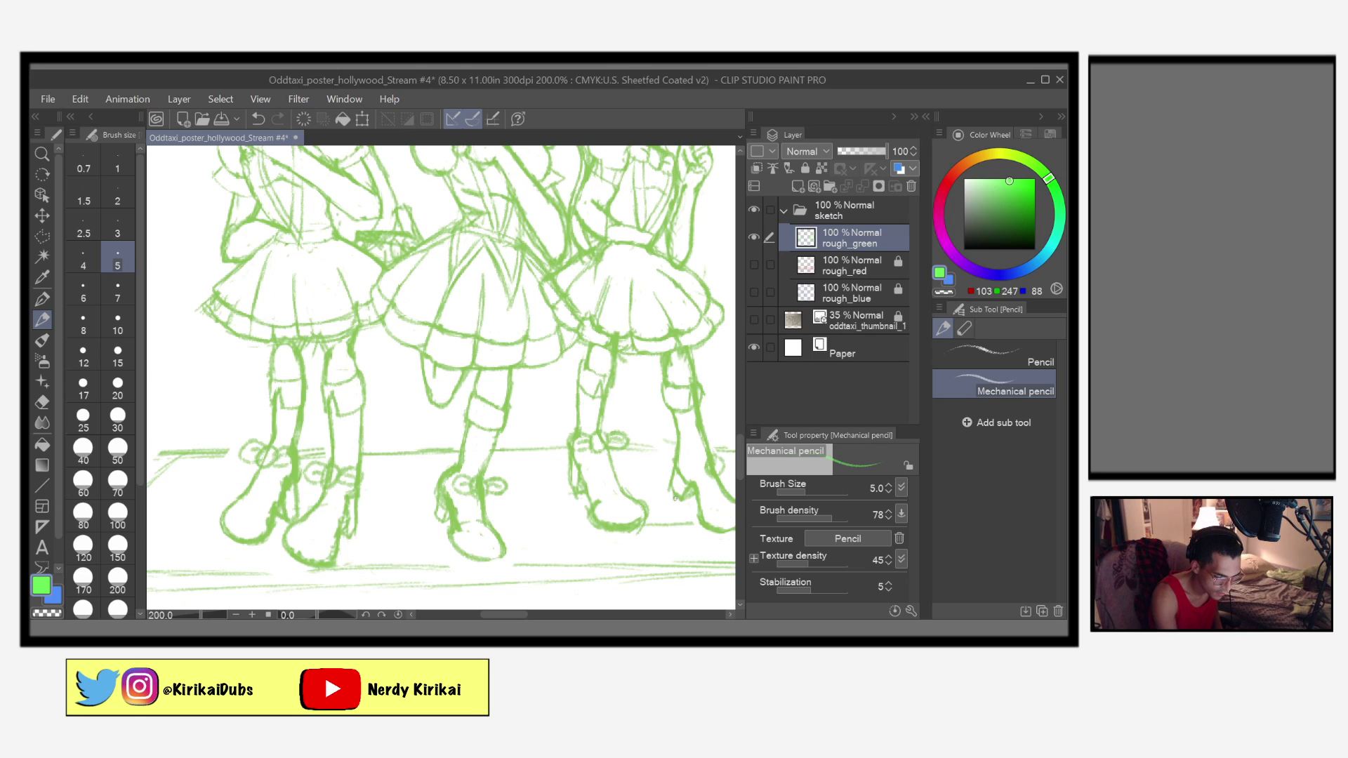
pyautogui.moveTo(725, 477); pyautogui.dragTo(564, 473)
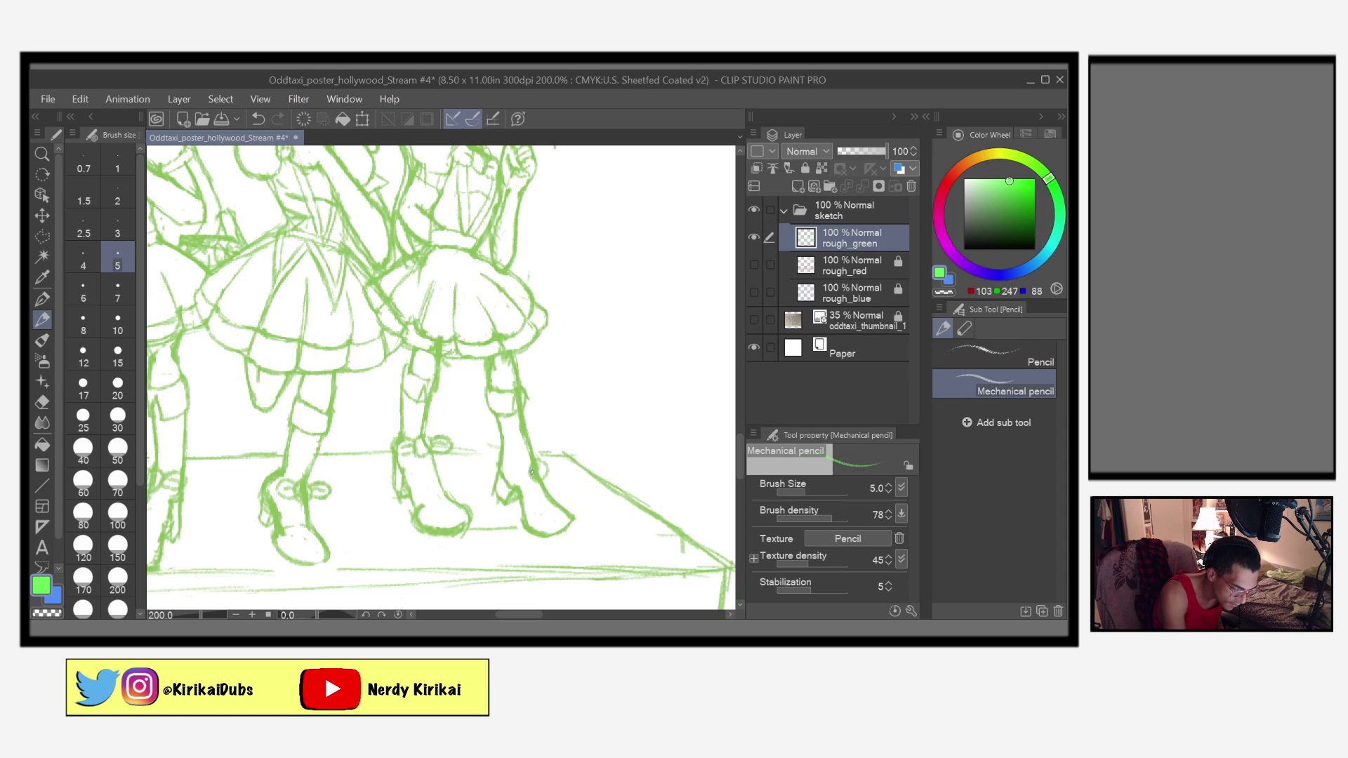
pyautogui.moveTo(525, 469)
pyautogui.mouseDown()
pyautogui.moveTo(557, 468)
pyautogui.moveTo(520, 464)
pyautogui.moveTo(528, 484)
pyautogui.moveTo(565, 466)
pyautogui.moveTo(548, 472)
pyautogui.mouseUp()
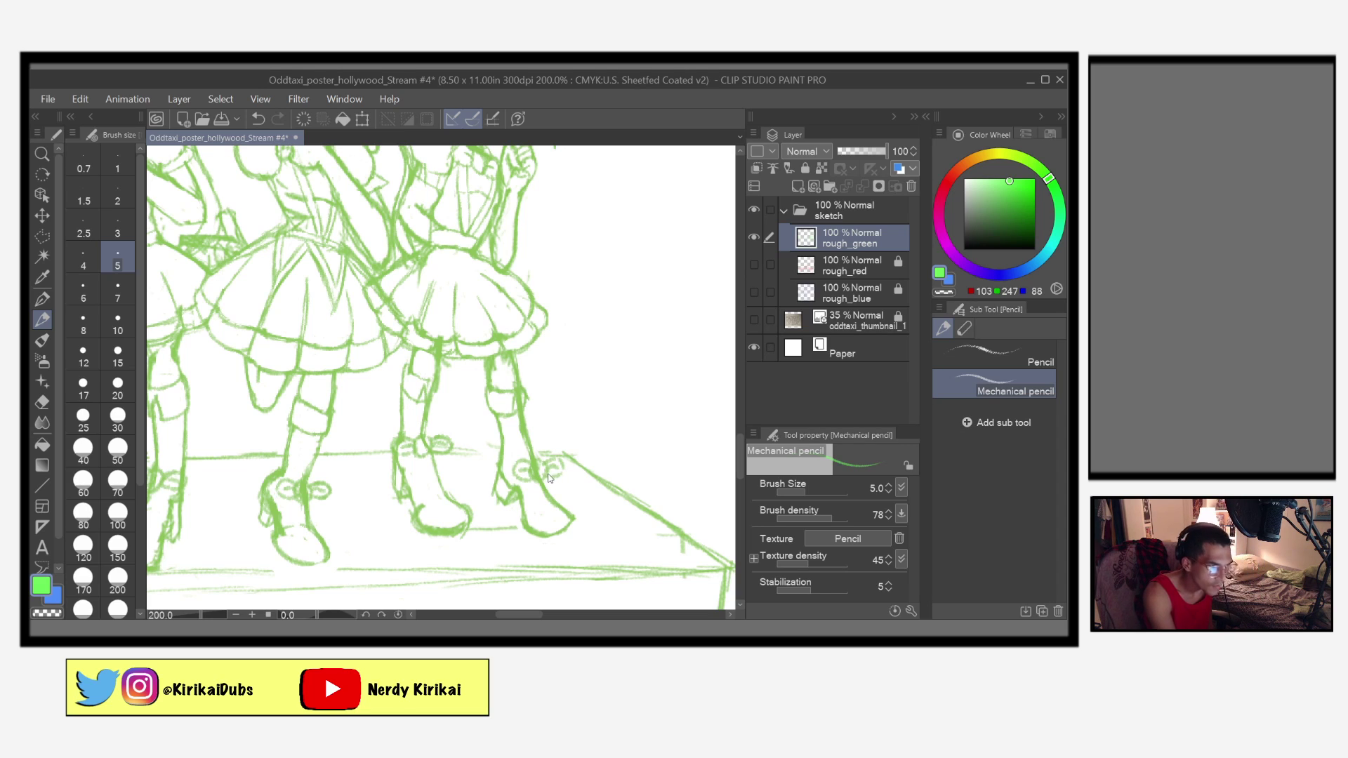
pyautogui.hotkey('ctrl', 's')
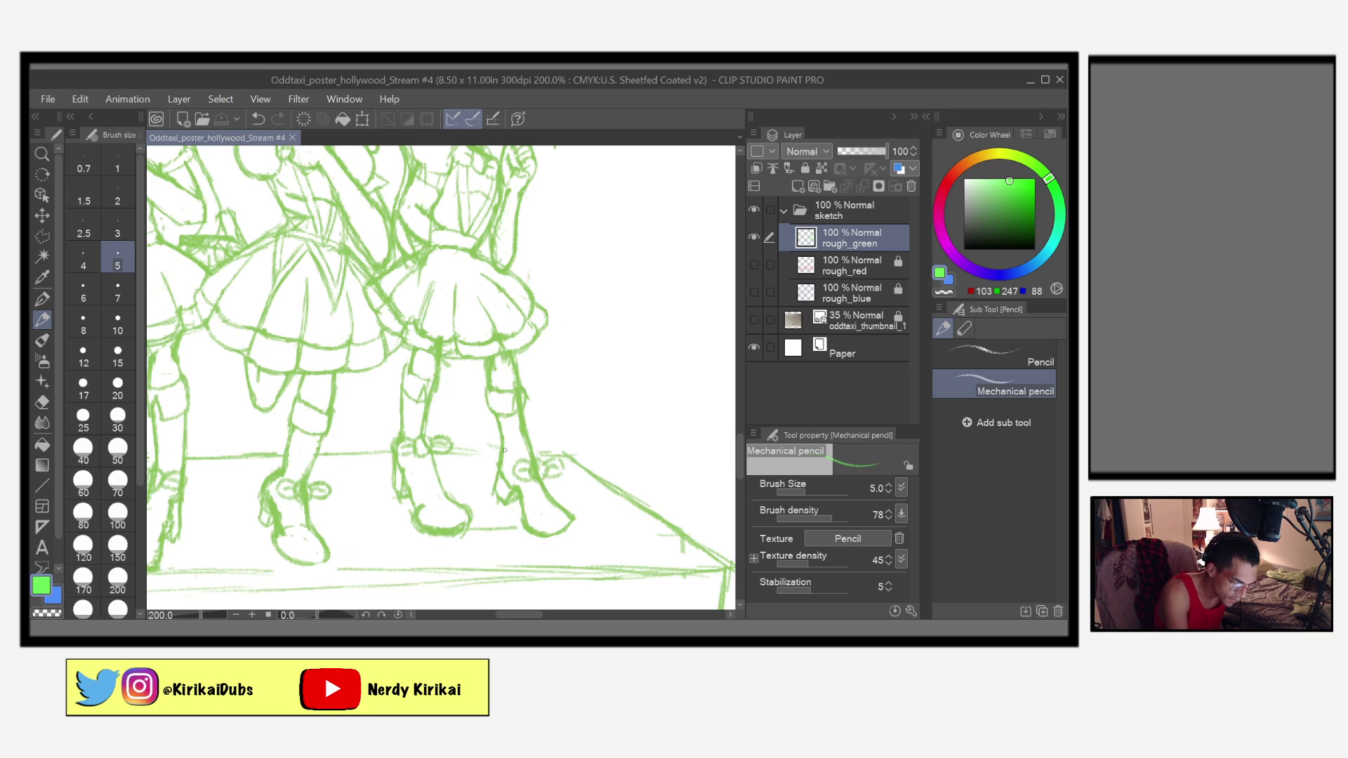
# Step: Draw criss-cross laces on the rightmost girl's boots and the middle girl's boot with the Mechanical pencil, reducing its size to 4
pyautogui.moveTo(538, 457); pyautogui.dragTo(510, 444)
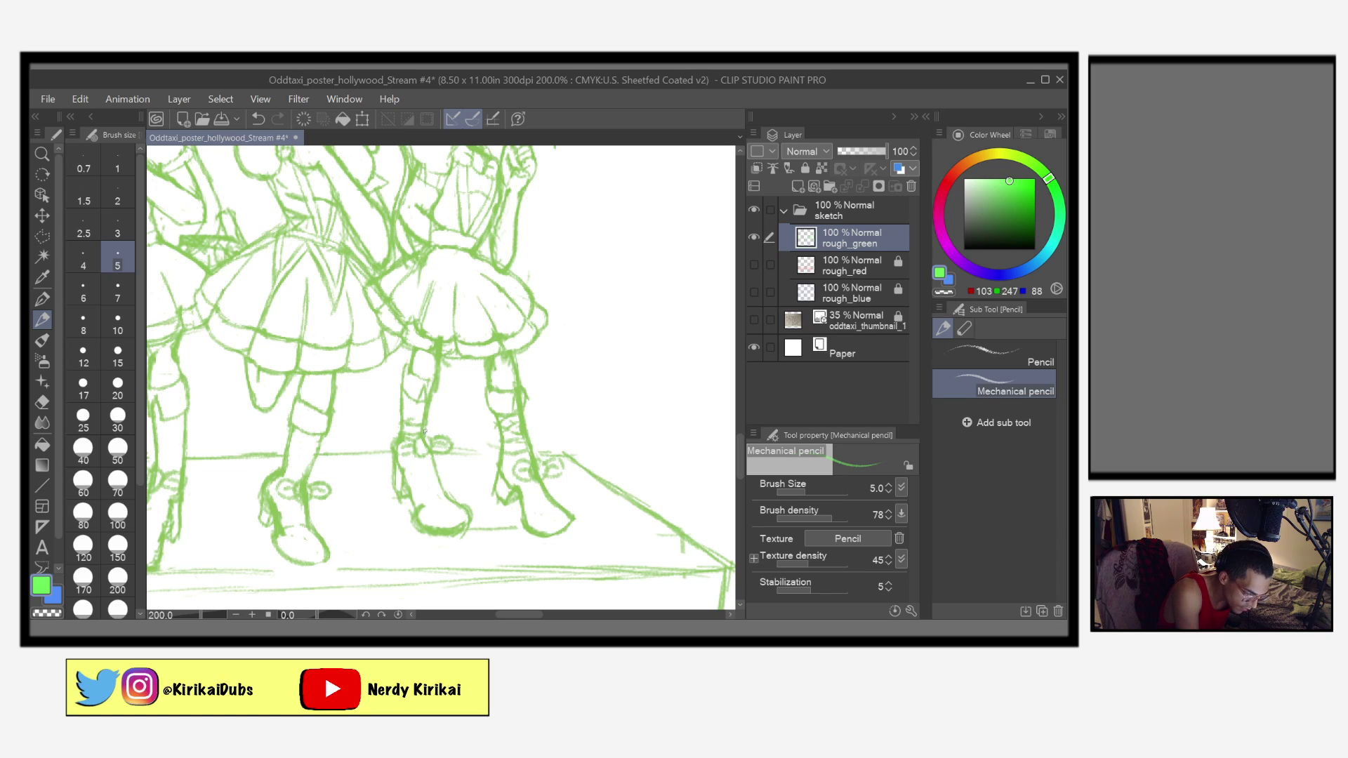
pyautogui.click(81, 265)
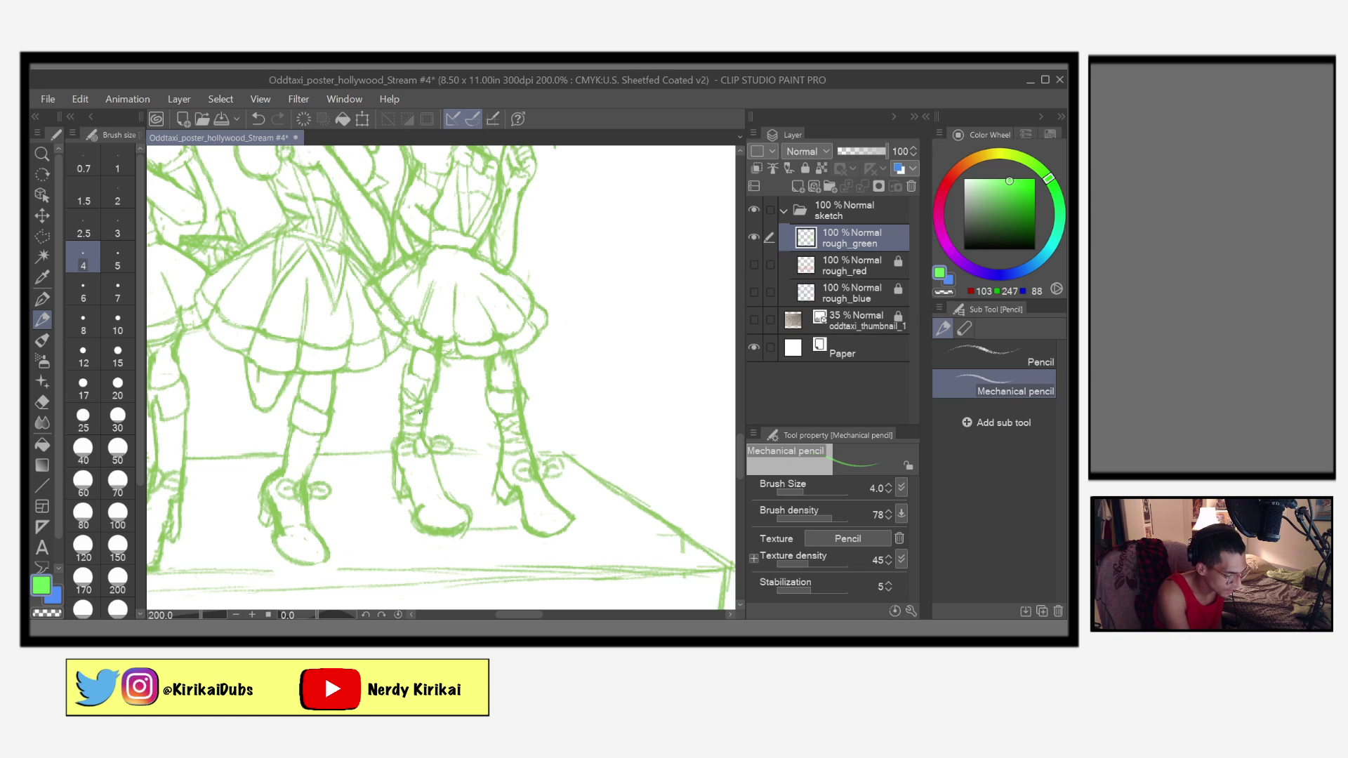
pyautogui.moveTo(654, 492); pyautogui.dragTo(505, 485)
pyautogui.moveTo(674, 533); pyautogui.dragTo(527, 527)
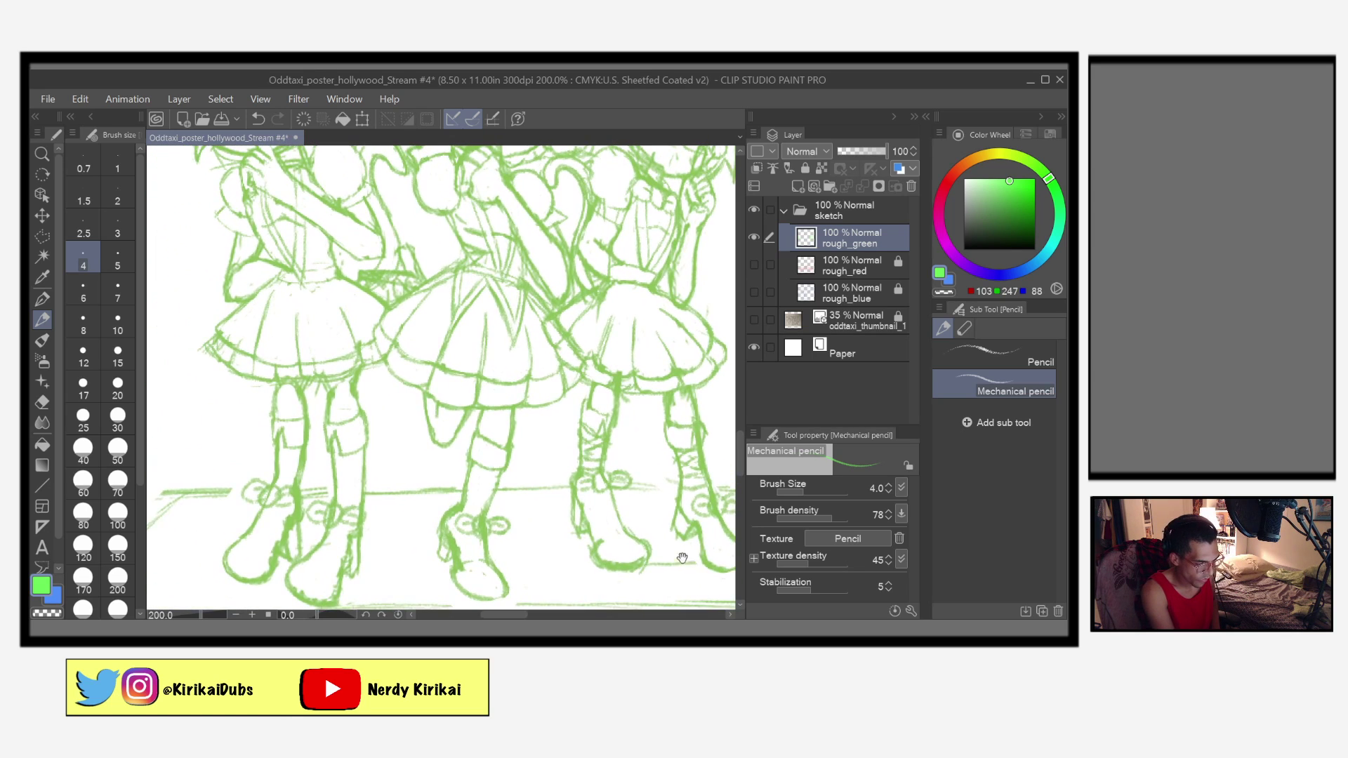
pyautogui.moveTo(702, 555); pyautogui.dragTo(664, 557)
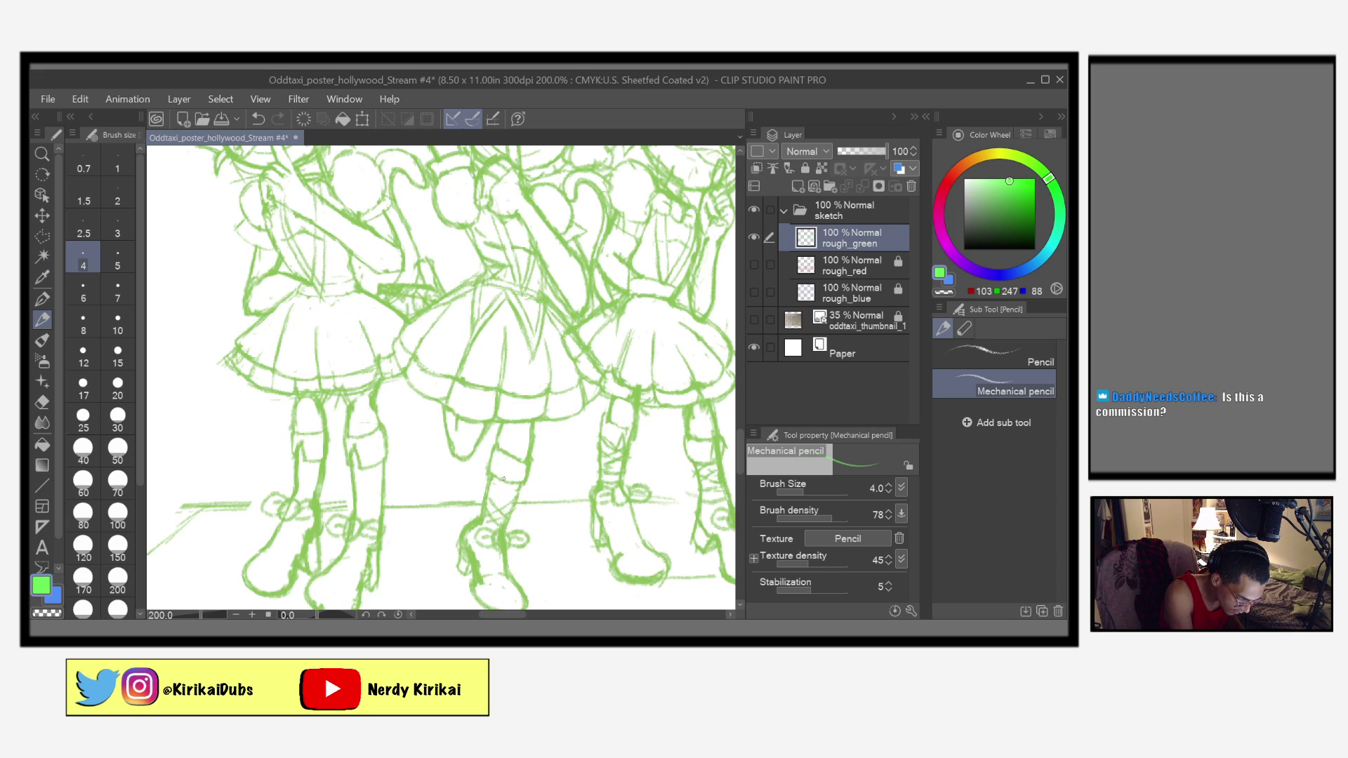
pyautogui.moveTo(503, 479)
pyautogui.mouseDown()
pyautogui.moveTo(516, 494)
pyautogui.moveTo(524, 478)
pyautogui.mouseUp()
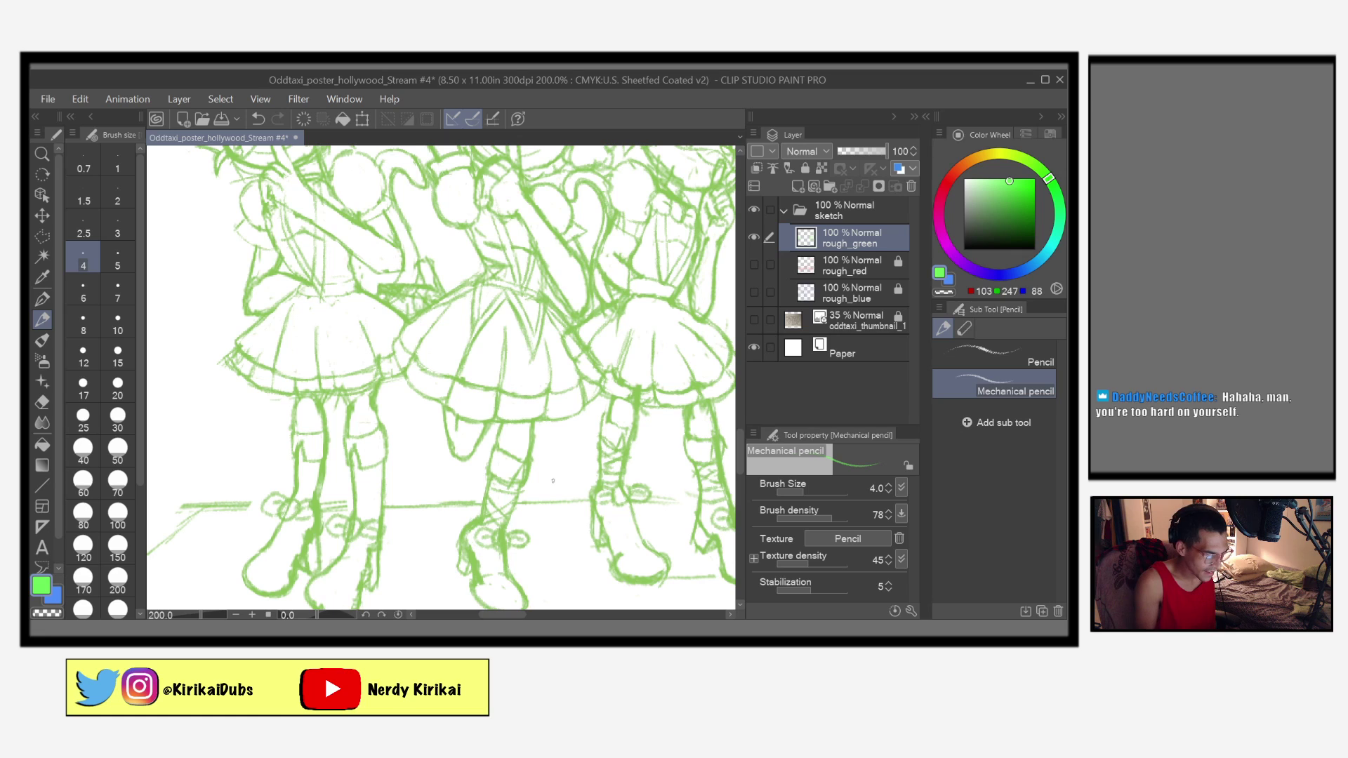
# Step: Draw criss-cross laces on both of the leftmost girl's boots with the size 4 Mechanical pencil
pyautogui.moveTo(486, 548); pyautogui.dragTo(564, 540)
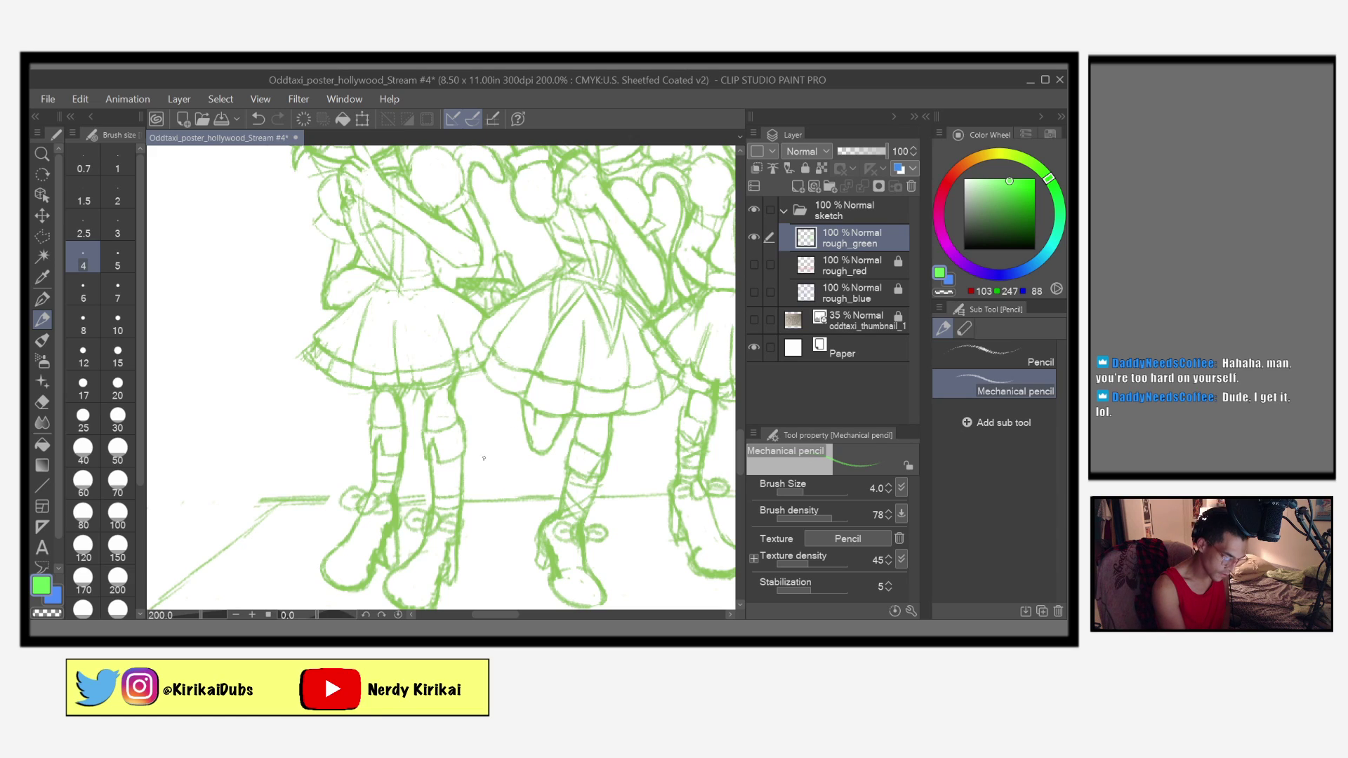
pyautogui.moveTo(461, 458)
pyautogui.mouseDown()
pyautogui.moveTo(440, 481)
pyautogui.moveTo(451, 486)
pyautogui.mouseUp()
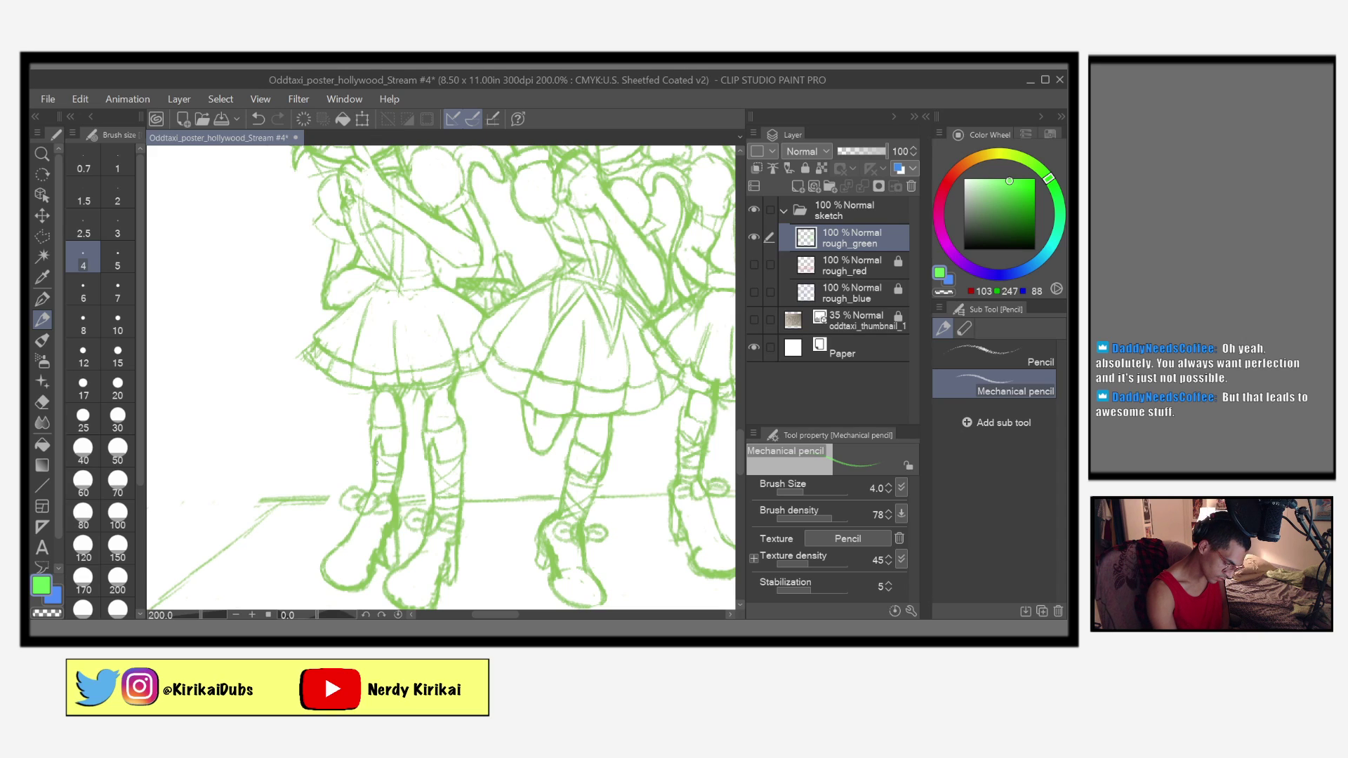
pyautogui.moveTo(380, 467); pyautogui.dragTo(395, 474)
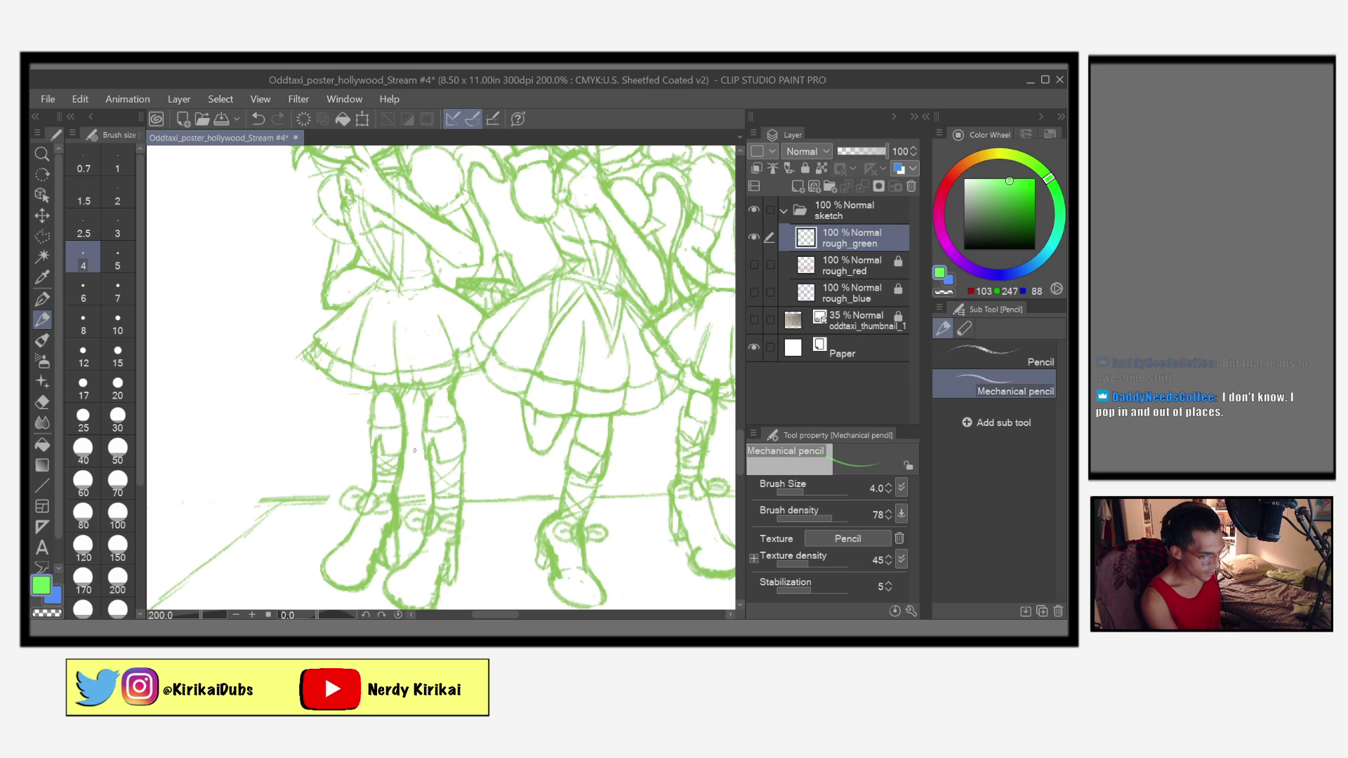
# Step: Set the Hard eraser to size 5, and examine the laced boots and the whole group in normal and mirrored canvas views
pyautogui.press('e')
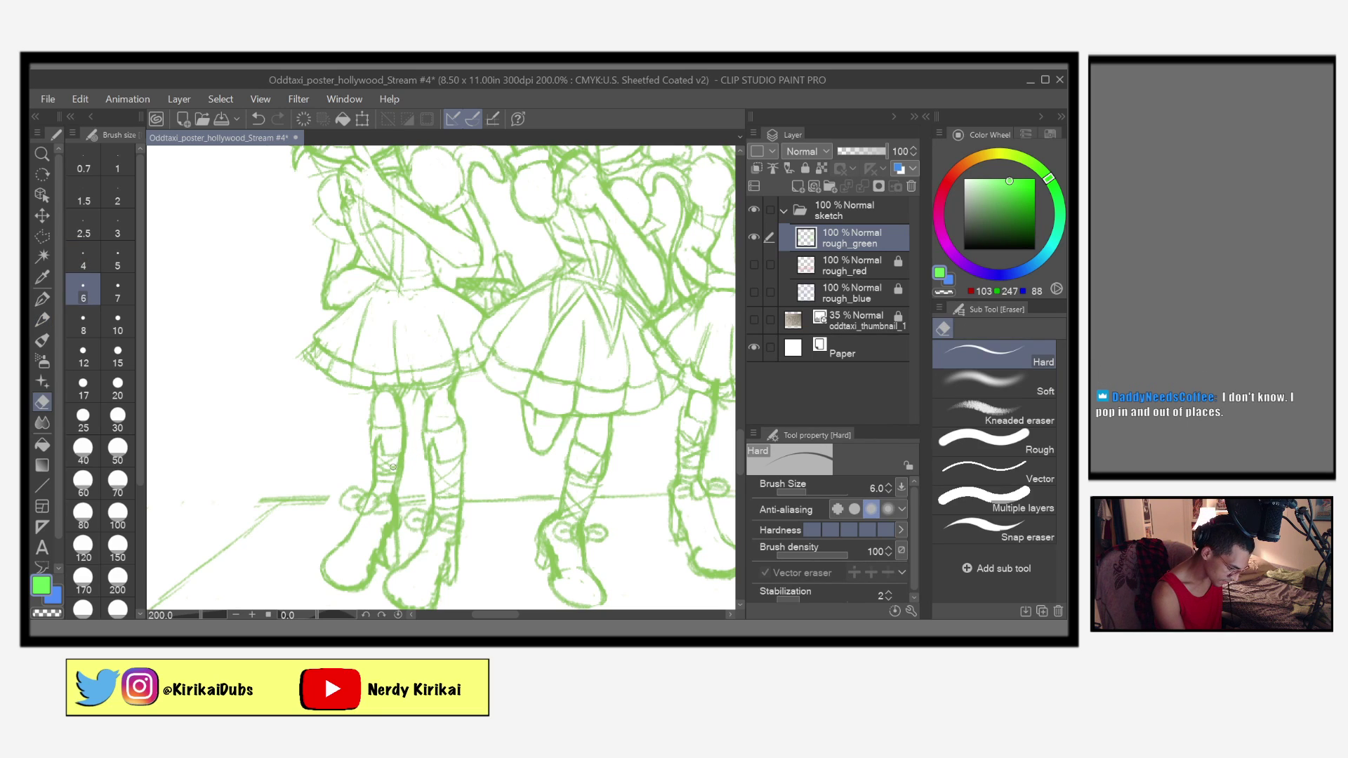
pyautogui.press('[')
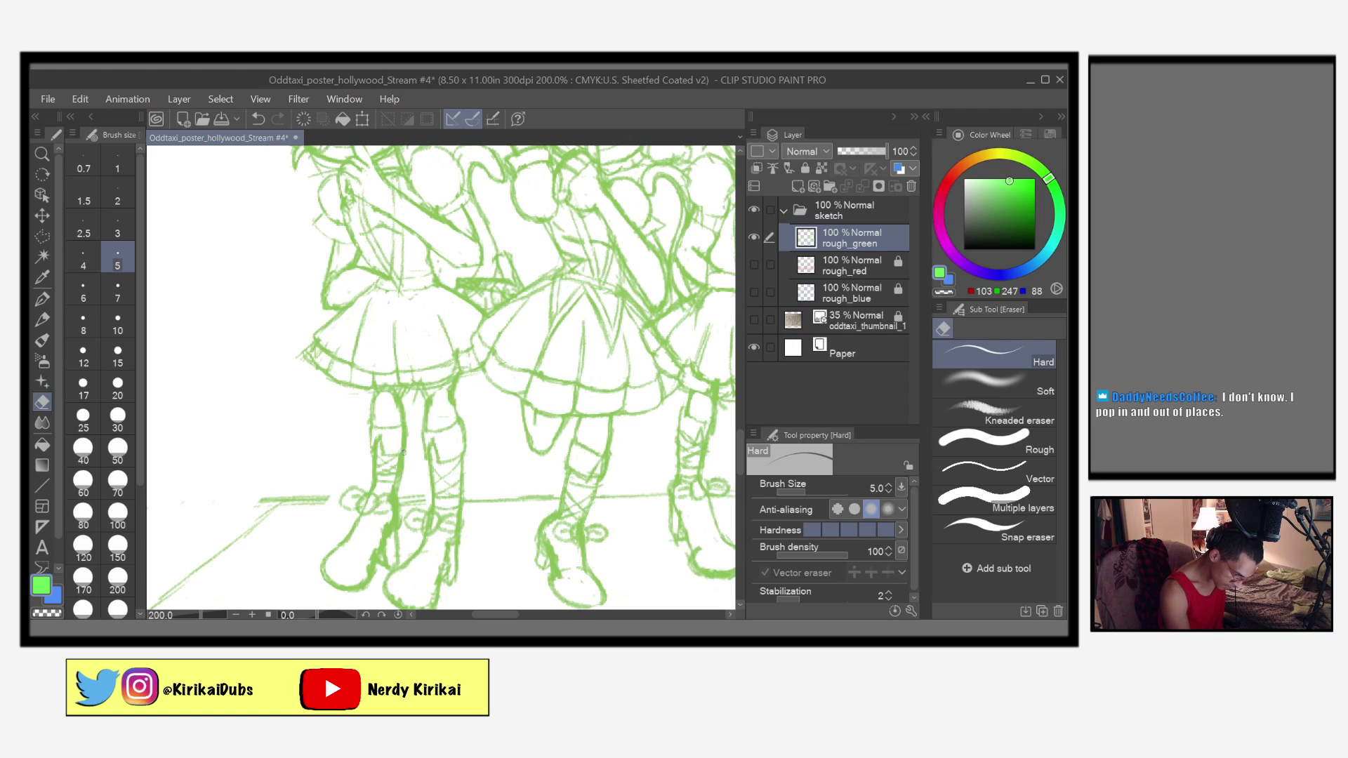
pyautogui.hscroll(5, 539, 451)
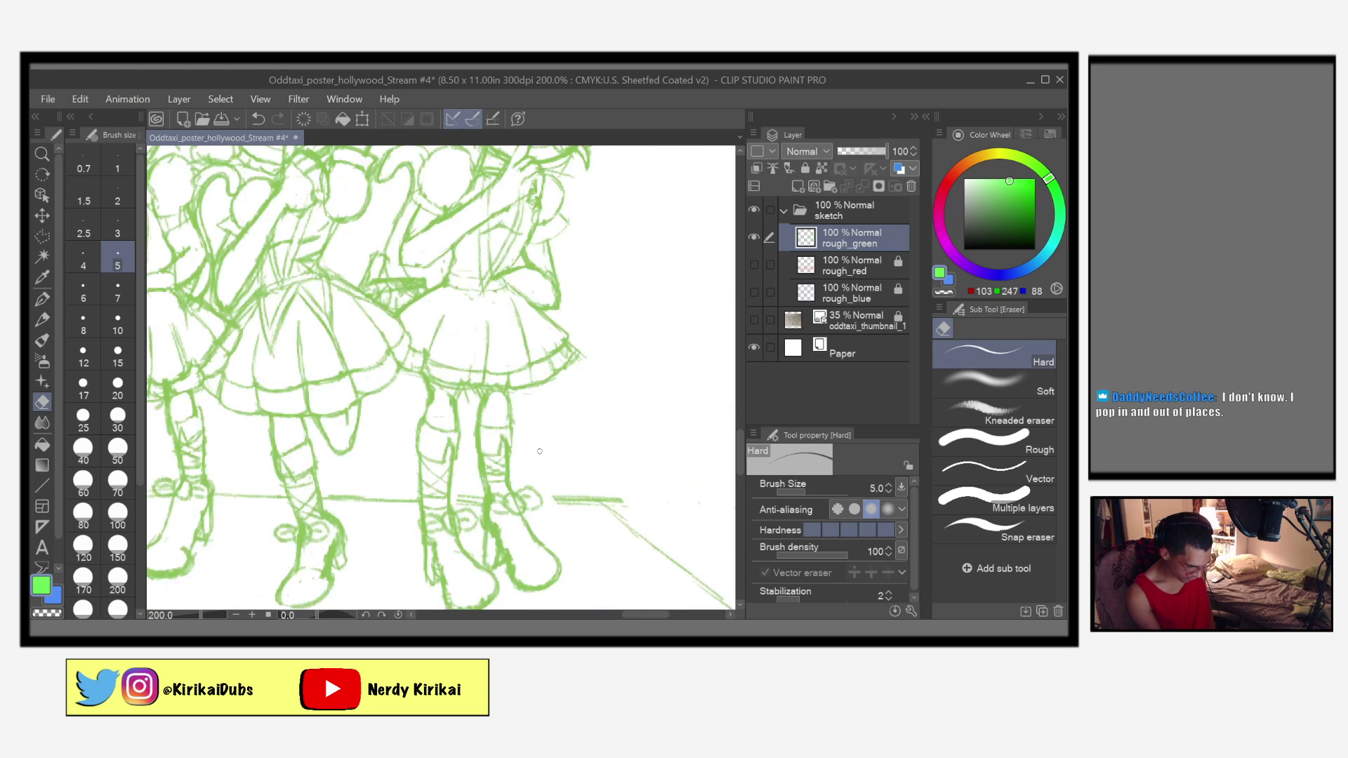
pyautogui.moveTo(572, 572); pyautogui.dragTo(661, 539)
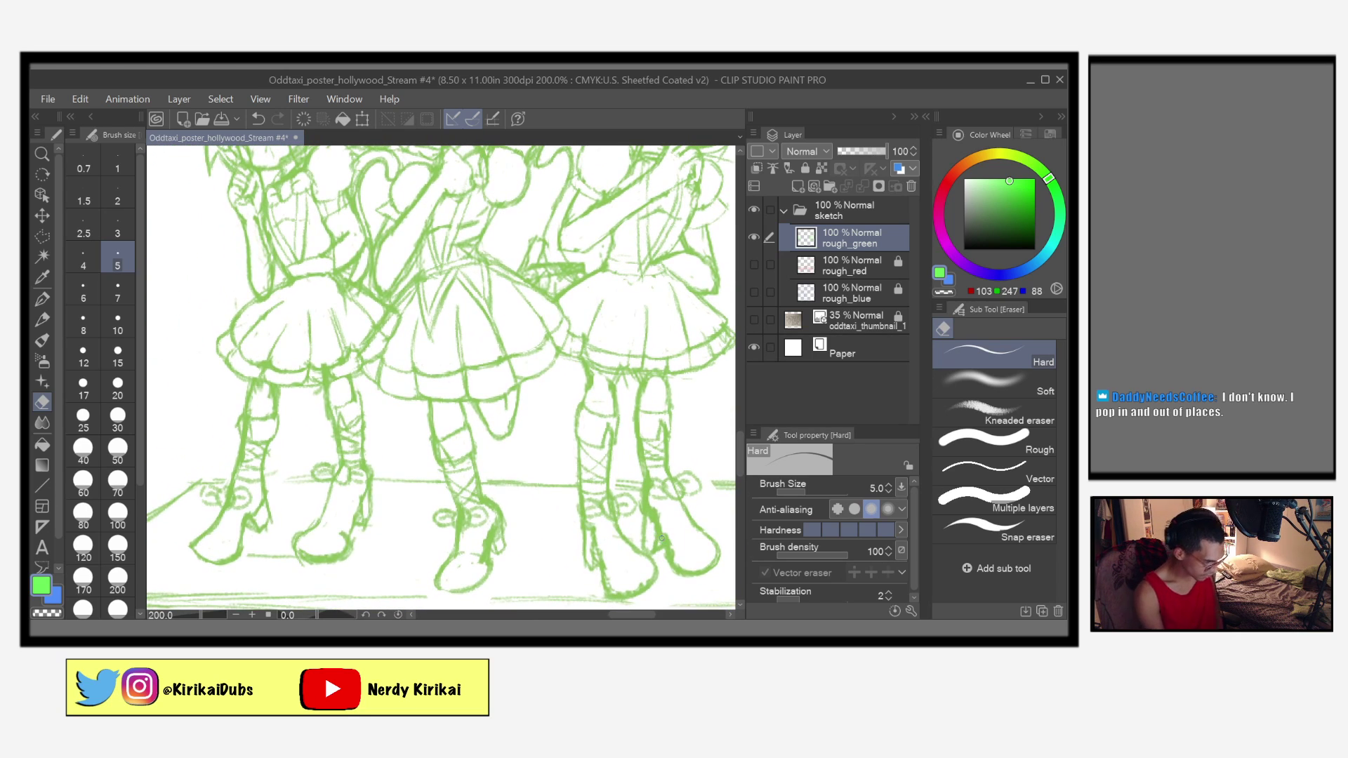
pyautogui.press('p')
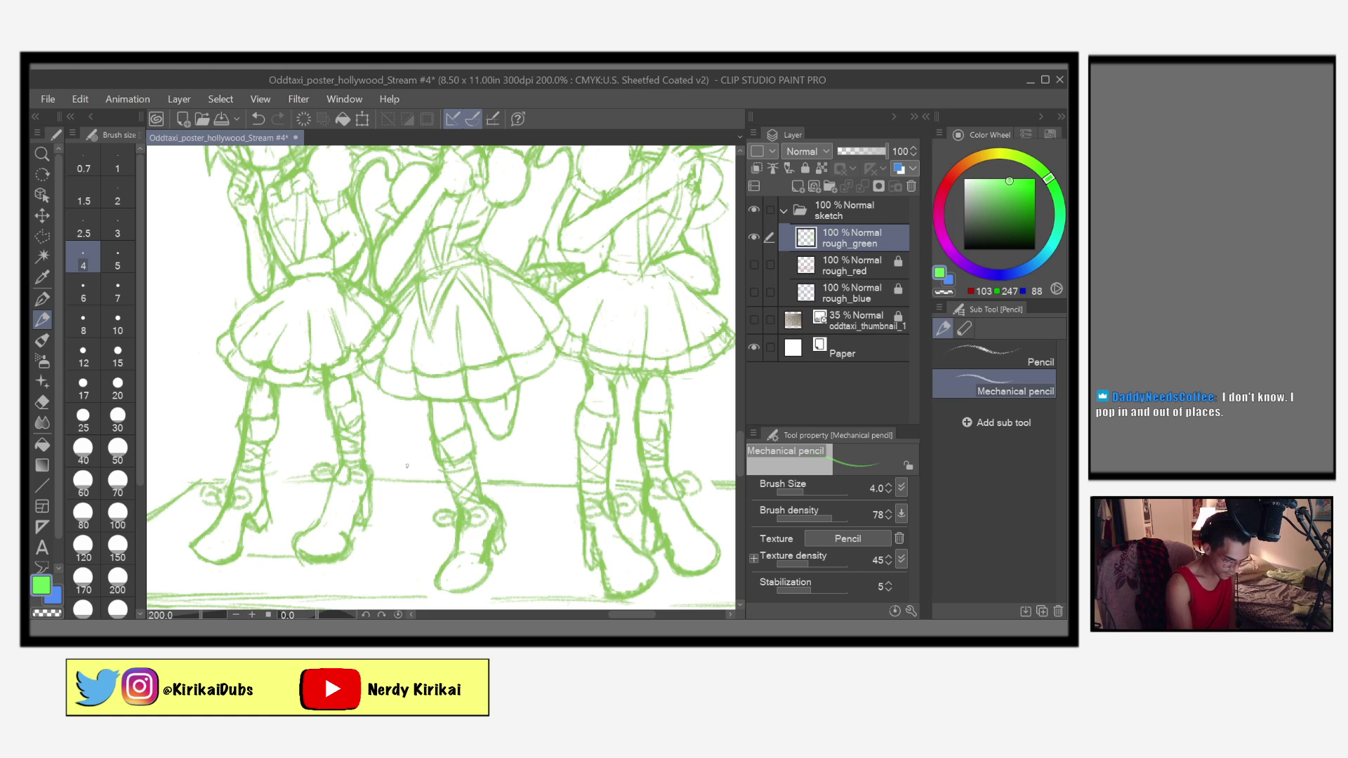
pyautogui.press('h')
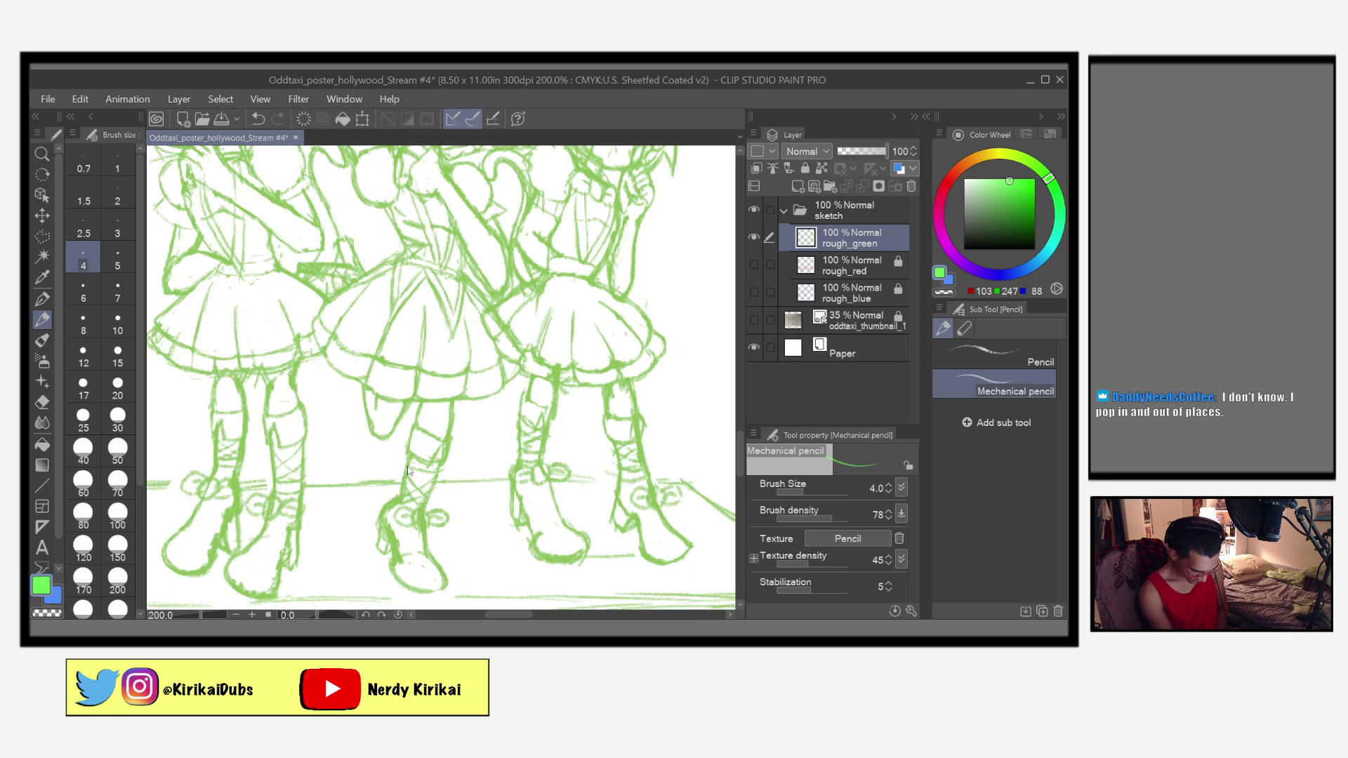
pyautogui.scroll(-2, 407, 466)
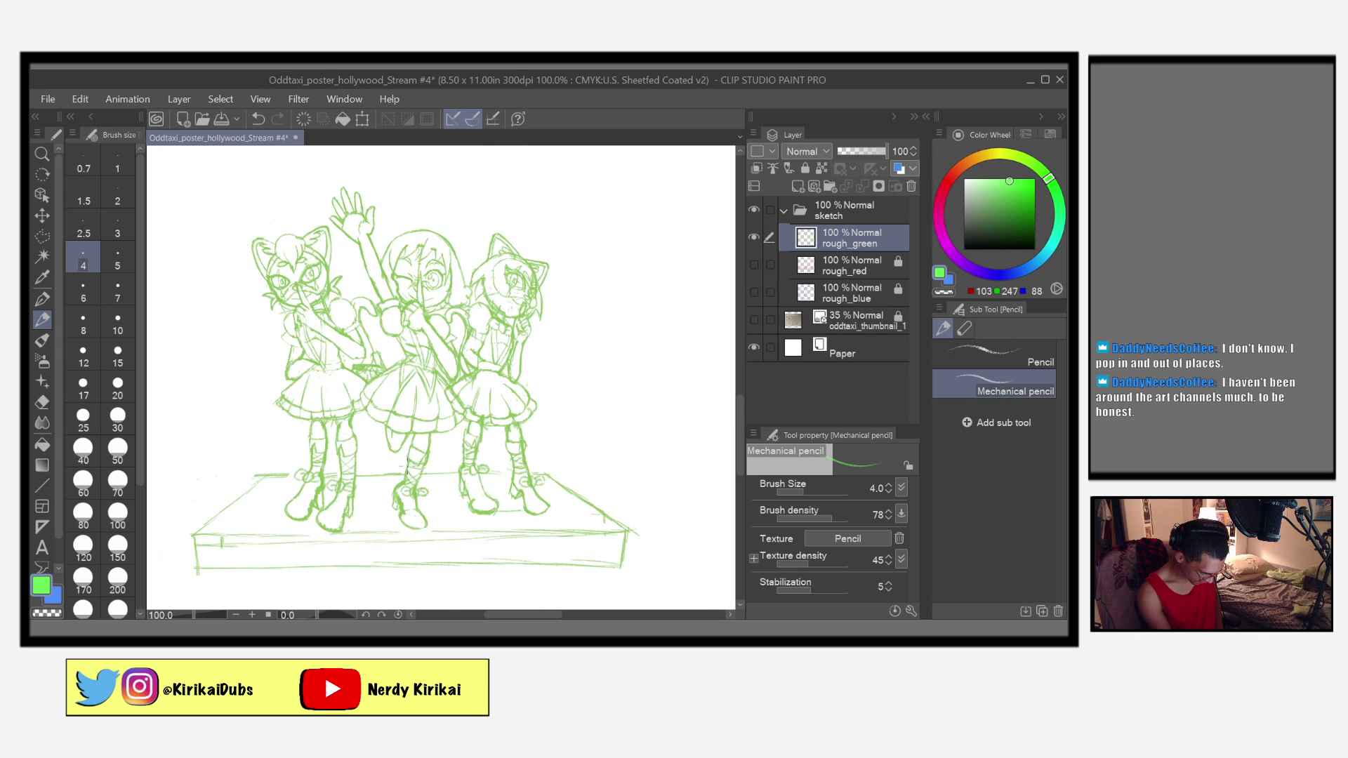
pyautogui.press('h')
pyautogui.moveTo(642, 512); pyautogui.dragTo(626, 542)
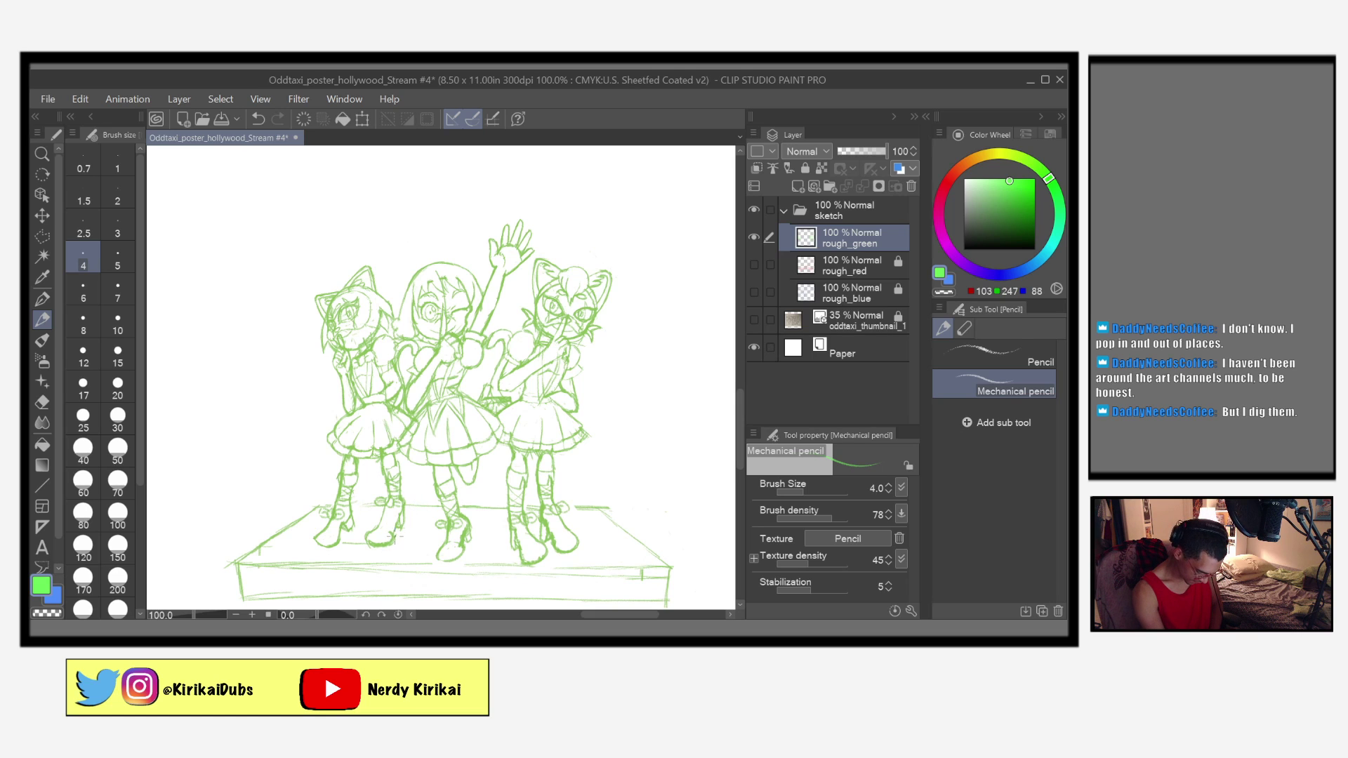
# Step: Erase the pointed toe tip of the outer boot on the leftmost girl in the mirrored view with the size 5 Hard eraser
pyautogui.scroll(3, 397, 535)
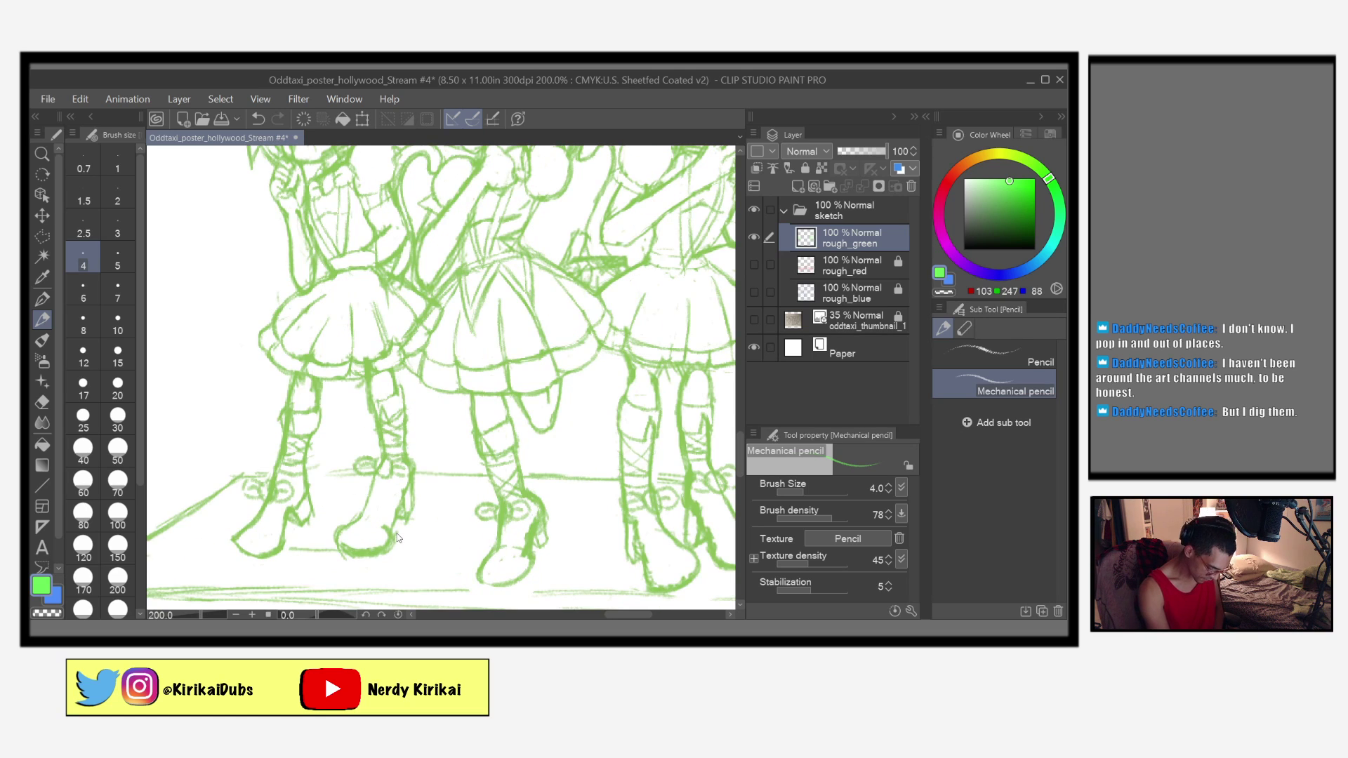
pyautogui.scroll(3, 397, 537)
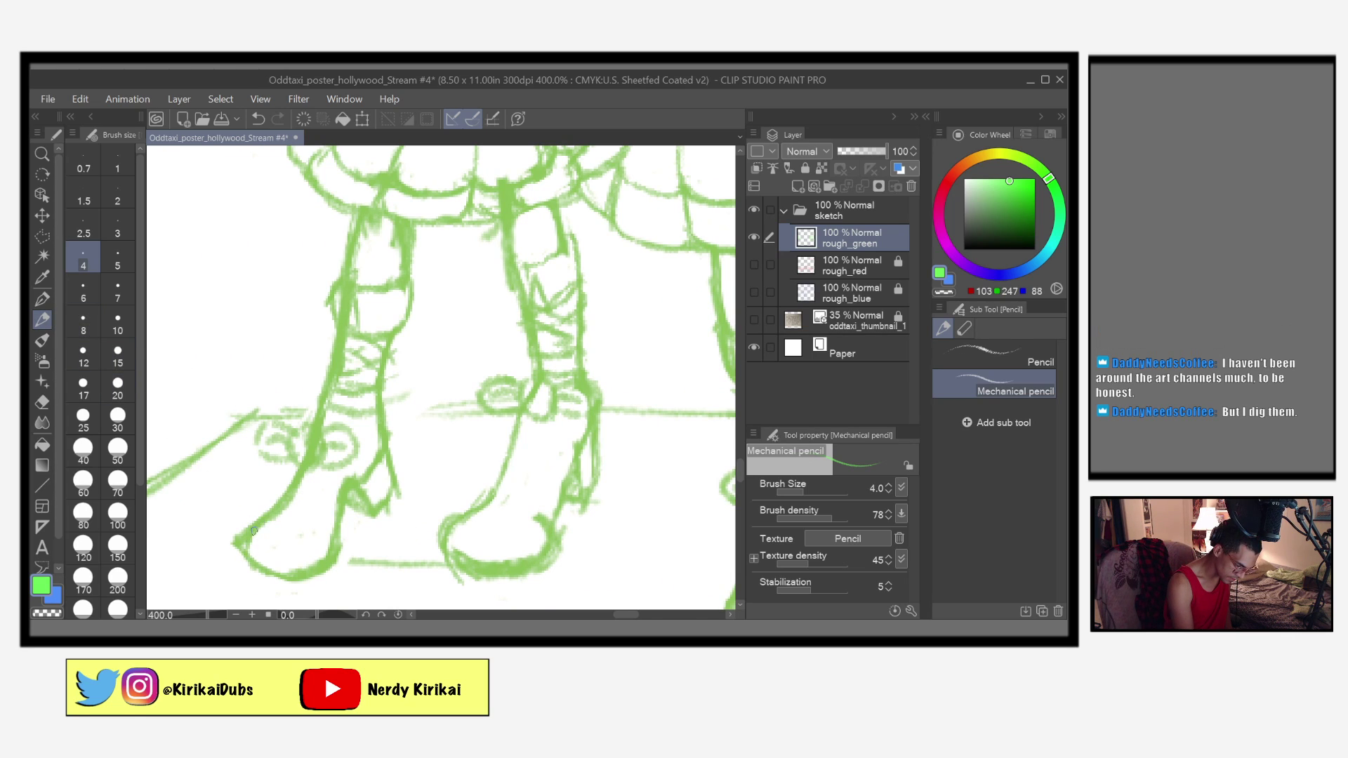
pyautogui.press('e')
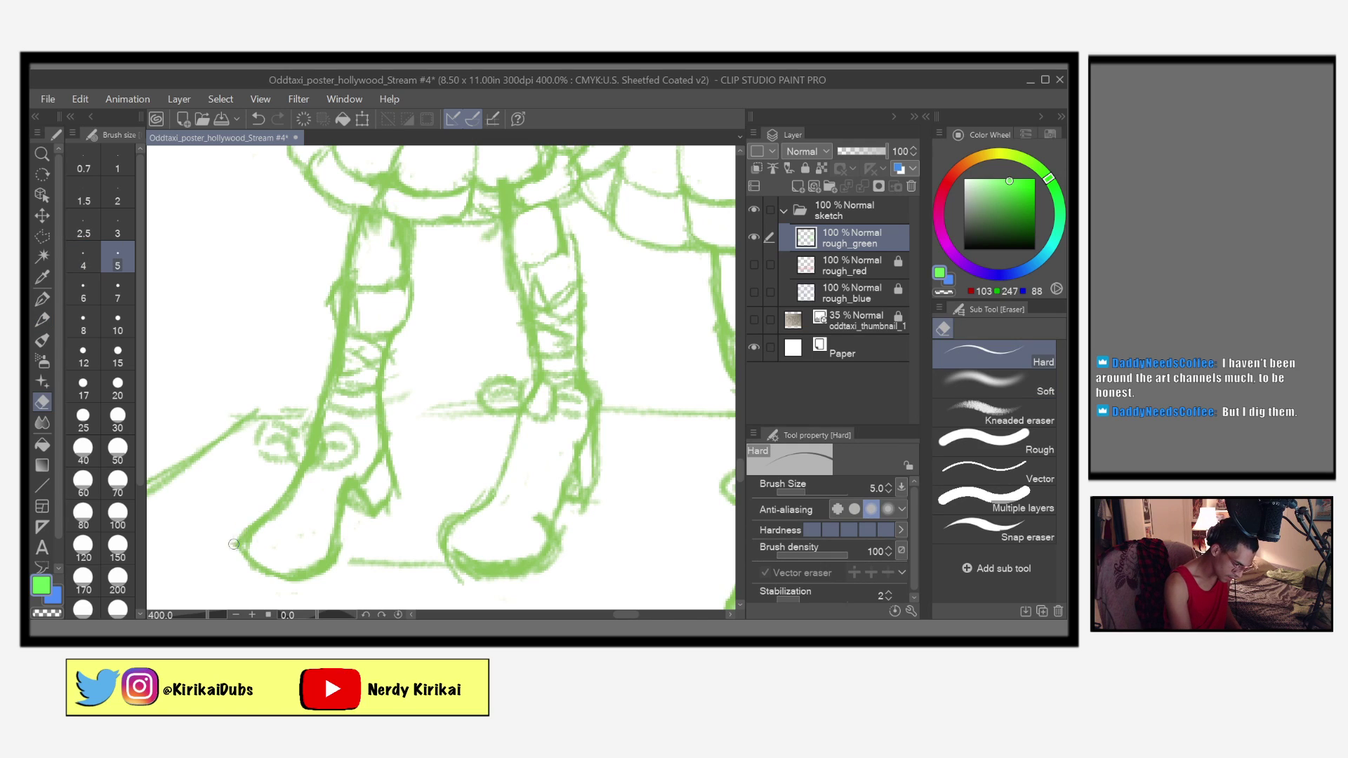
pyautogui.moveTo(234, 545)
pyautogui.mouseDown()
pyautogui.moveTo(240, 534)
pyautogui.moveTo(243, 558)
pyautogui.moveTo(243, 528)
pyautogui.mouseUp()
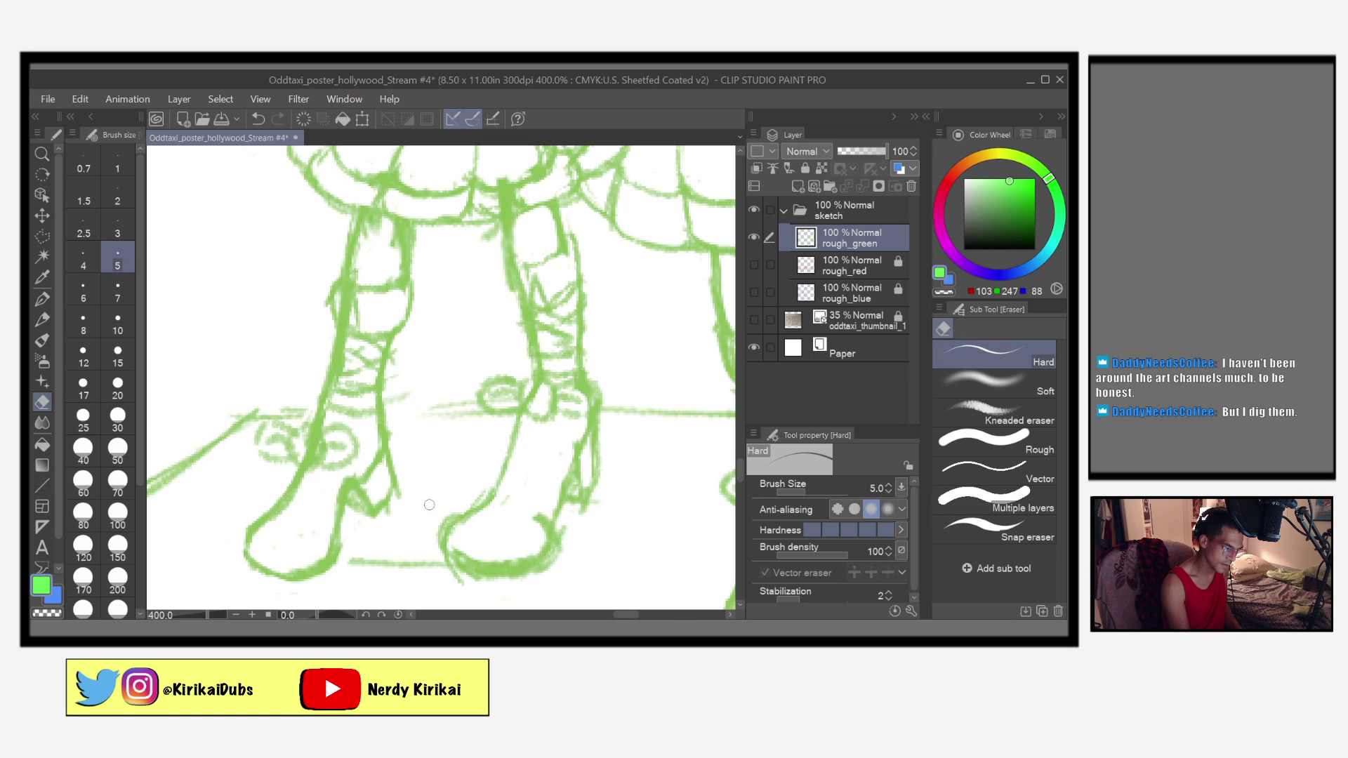
# Step: Outline the toe of that girl's inner boot with a closed Polyline selection
pyautogui.click(42, 237)
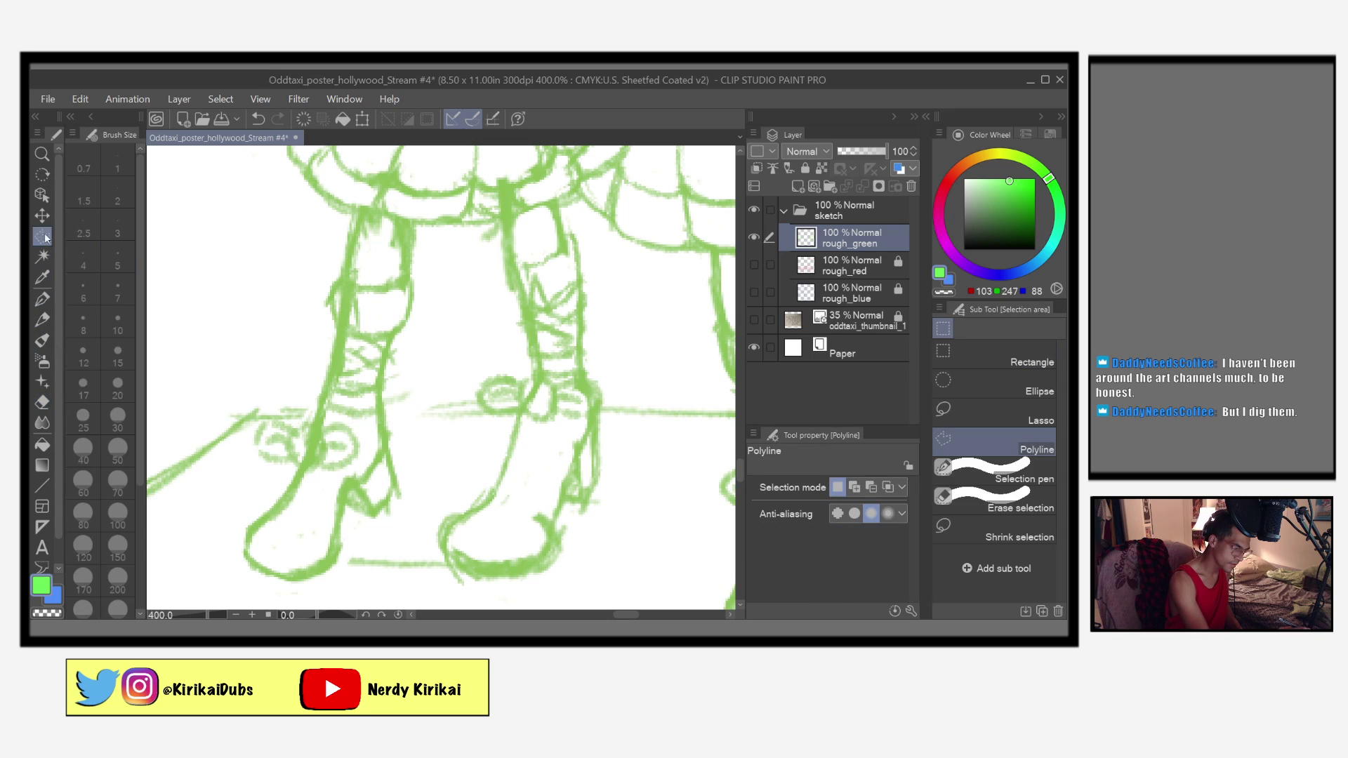
pyautogui.click(493, 501)
pyautogui.click(458, 502)
pyautogui.click(445, 507)
pyautogui.click(428, 530)
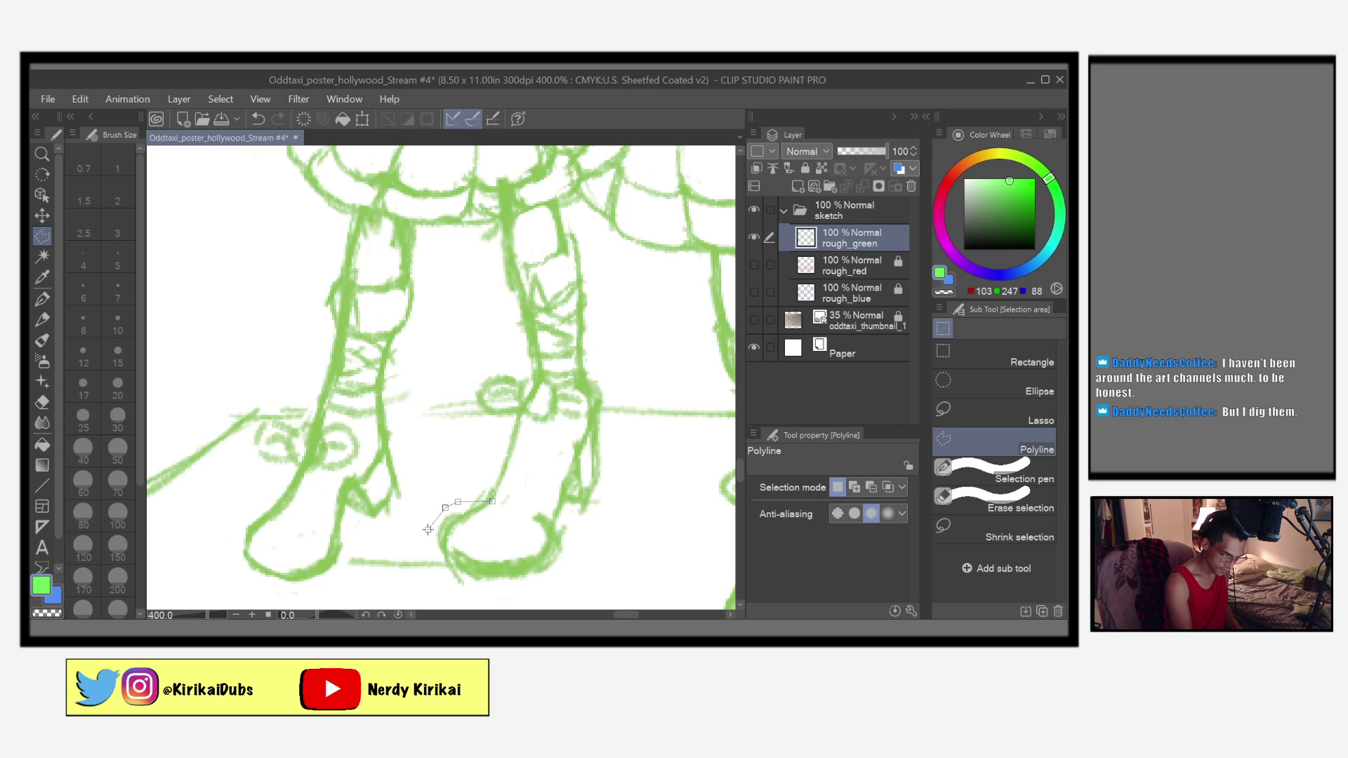
pyautogui.click(436, 564)
pyautogui.click(467, 591)
pyautogui.click(545, 587)
pyautogui.click(569, 561)
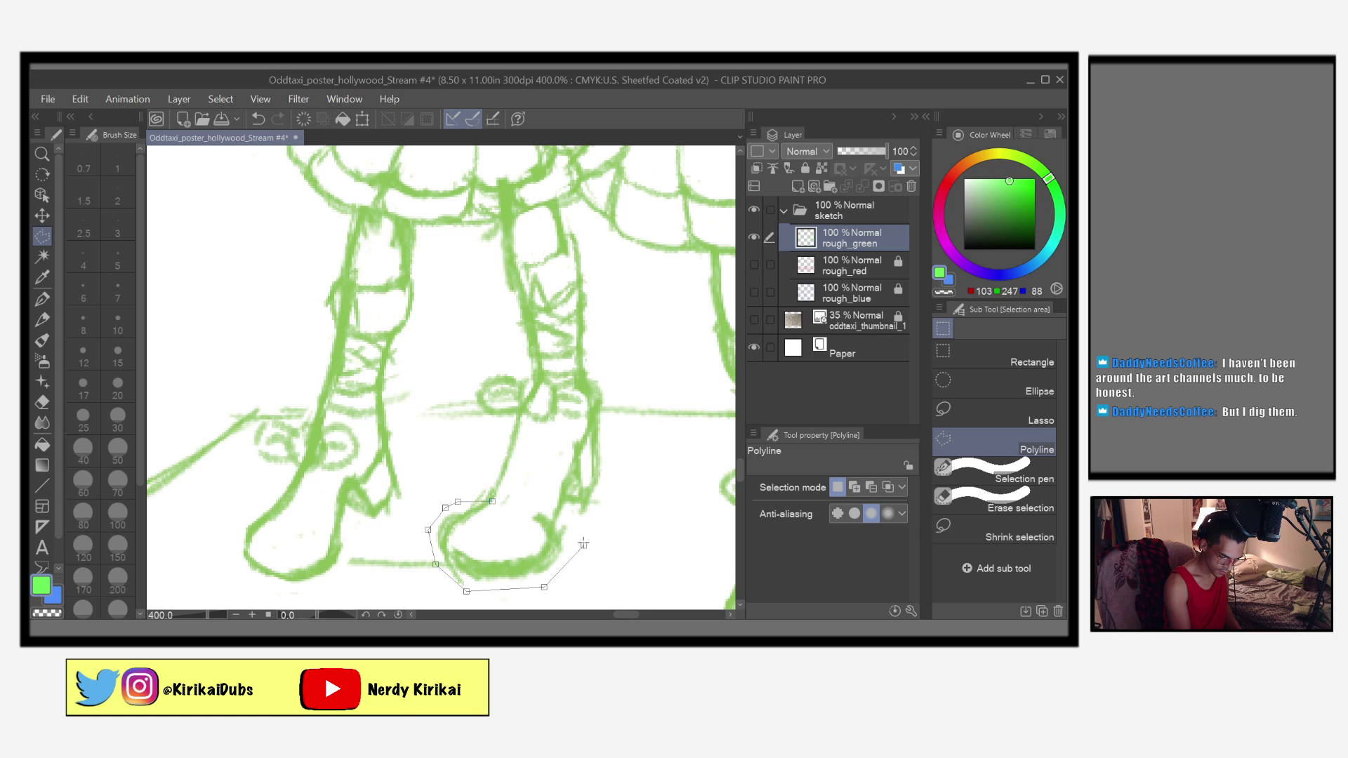
pyautogui.click(582, 544)
pyautogui.click(566, 518)
pyautogui.click(493, 503)
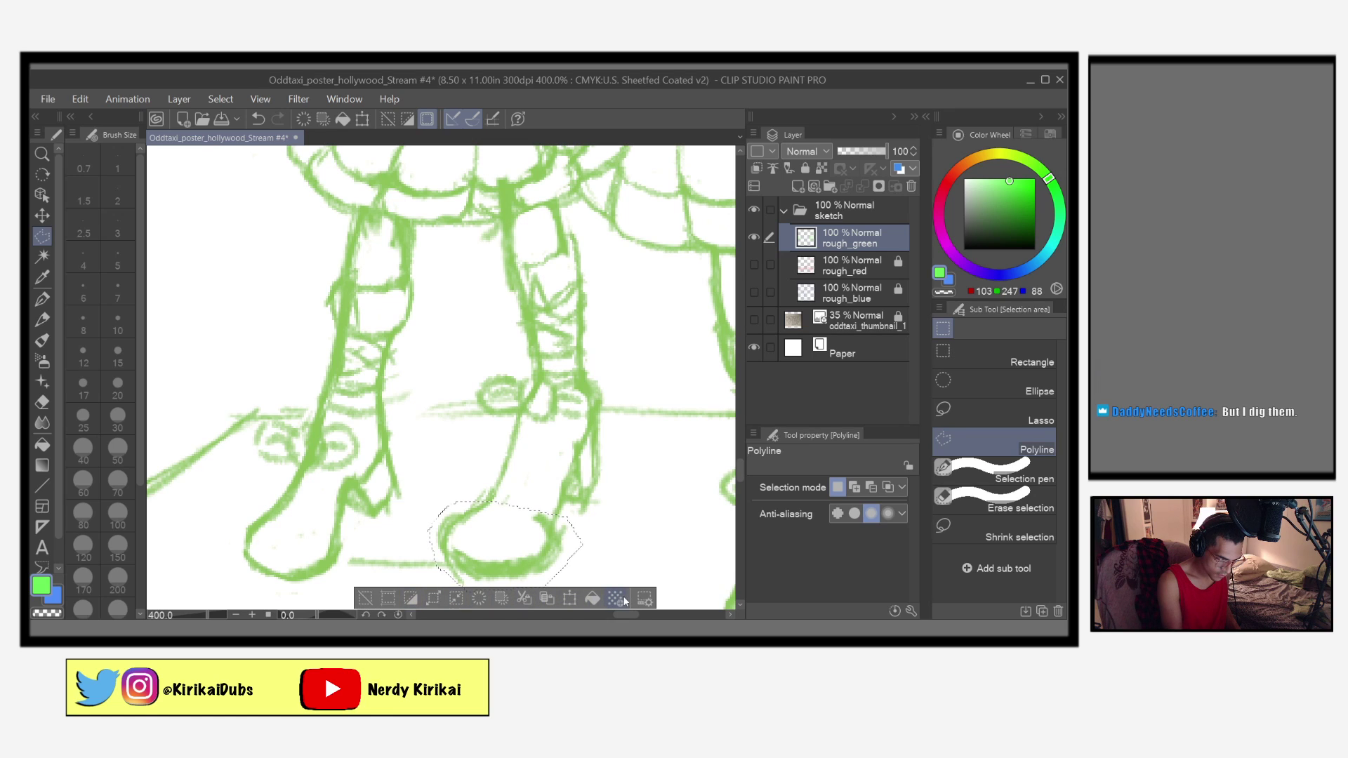
# Step: Move the selected boot toe slightly up and to the right with Scale/Rotate, deselect it, and save the file
pyautogui.click(571, 599)
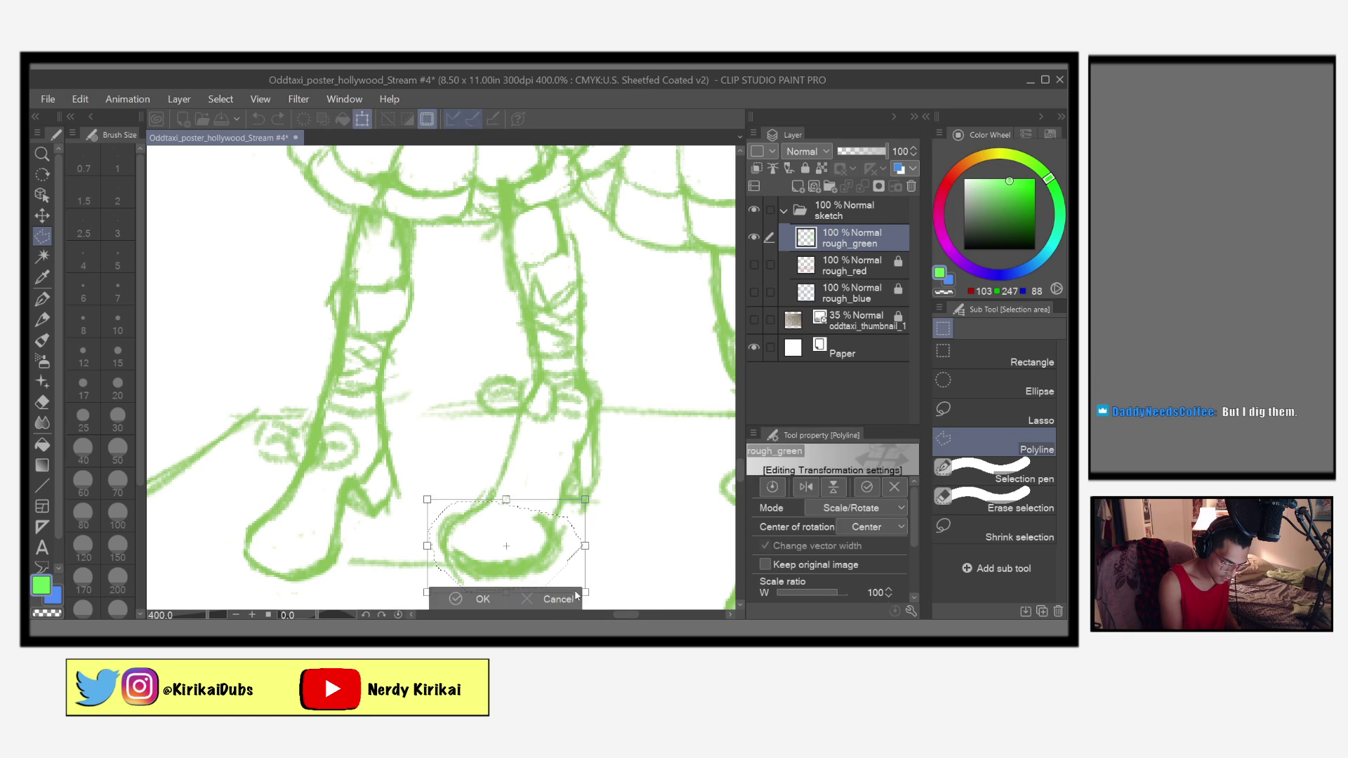
pyautogui.moveTo(523, 539); pyautogui.dragTo(534, 531)
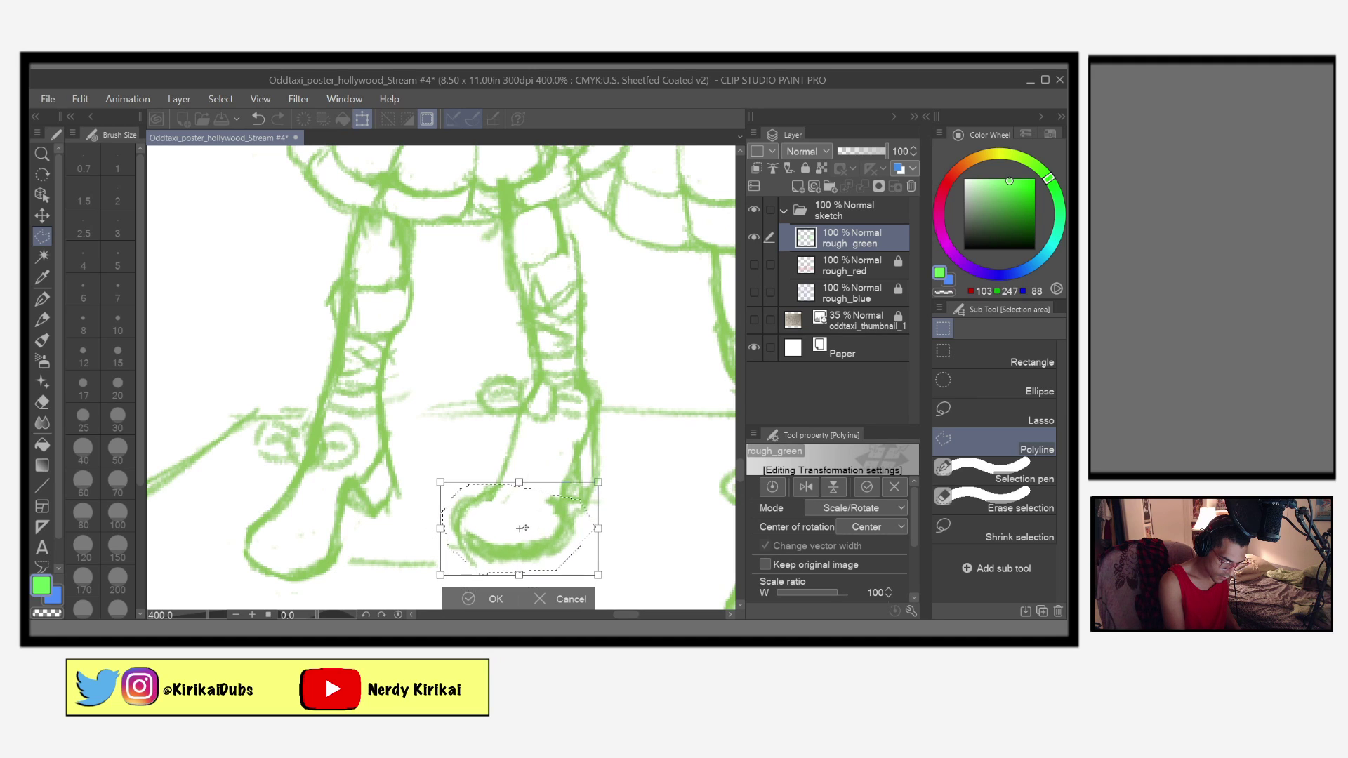
pyautogui.click(475, 599)
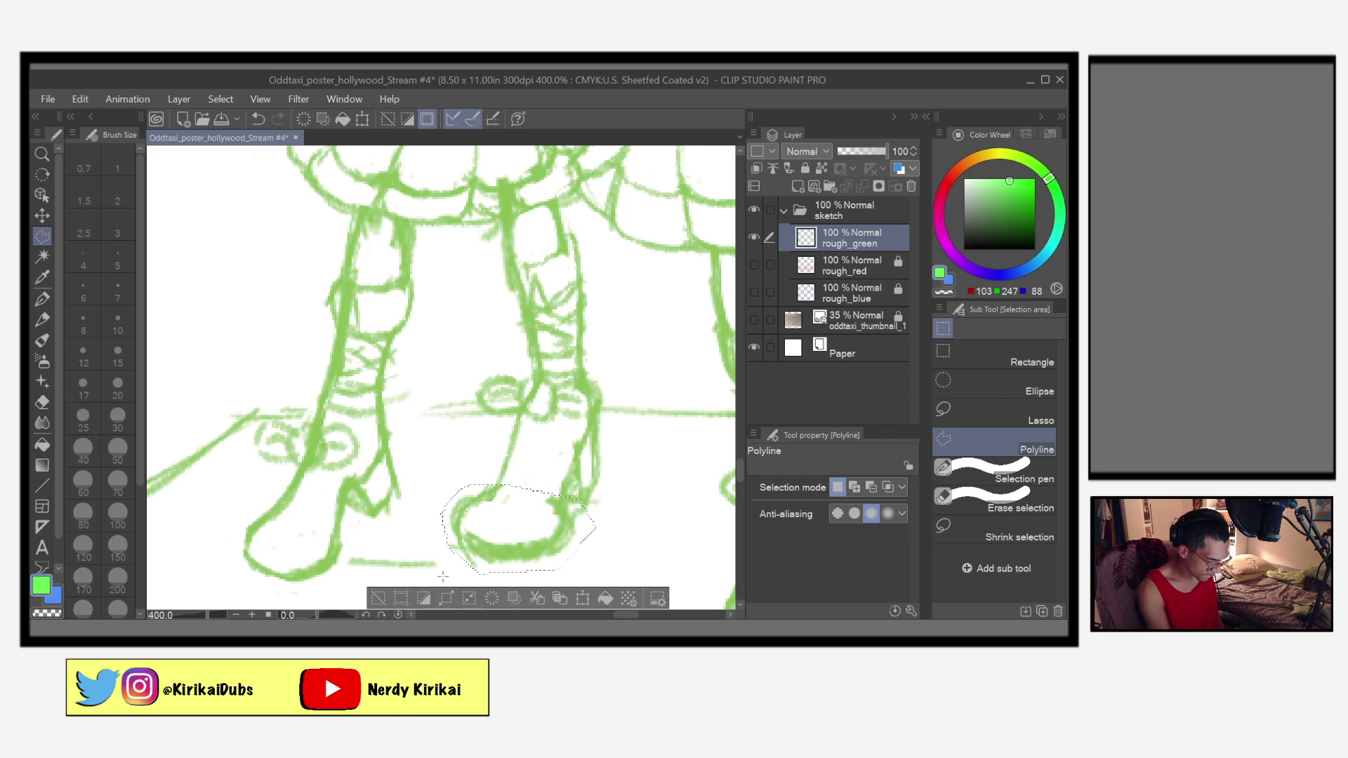
pyautogui.click(378, 598)
pyautogui.hotkey('ctrl', 's')
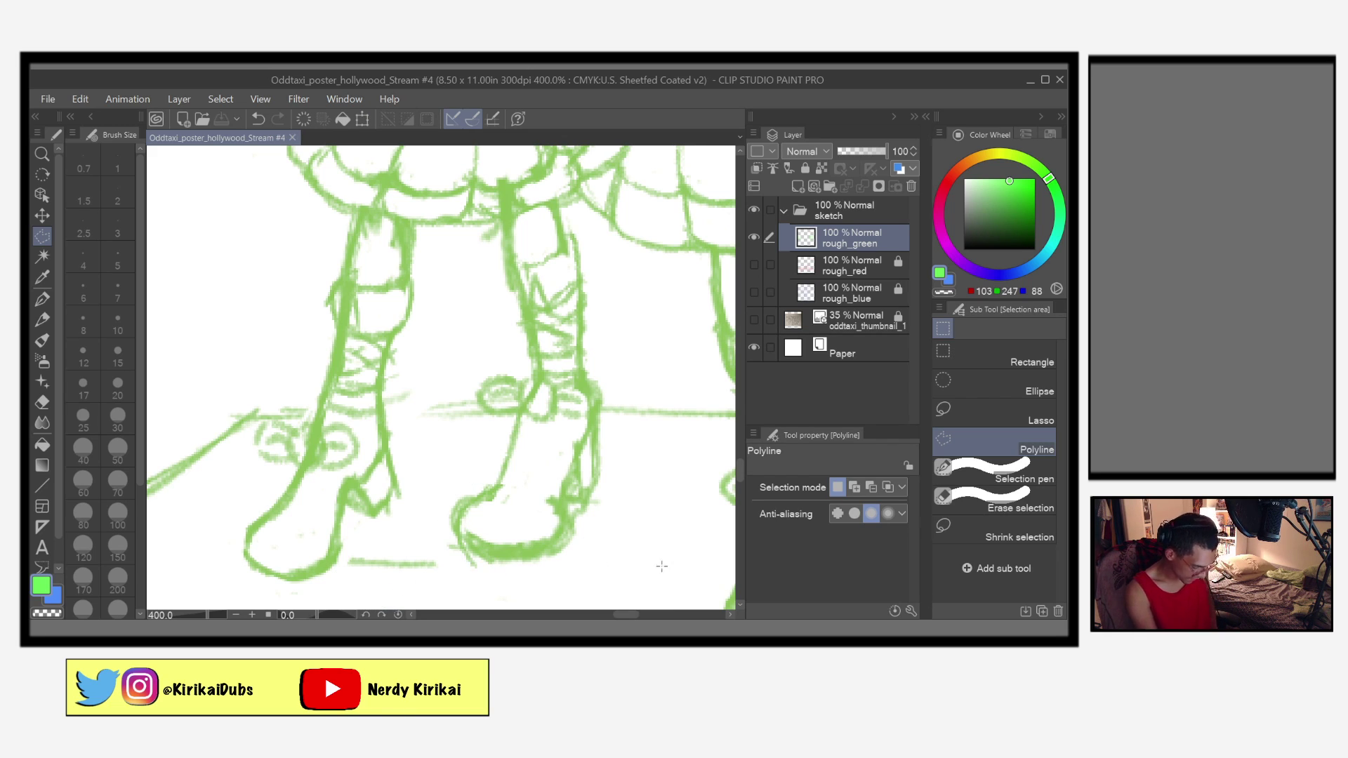
# Step: Show the rough_red, rough_blue and oddtaxi_thumbnail_1 layers to review the girls within the full poster, saving the file along the way
pyautogui.scroll(-5, 655, 578)
pyautogui.moveTo(692, 546)
pyautogui.mouseDown()
pyautogui.moveTo(523, 492)
pyautogui.moveTo(523, 552)
pyautogui.mouseUp()
pyautogui.moveTo(610, 519); pyautogui.dragTo(593, 513)
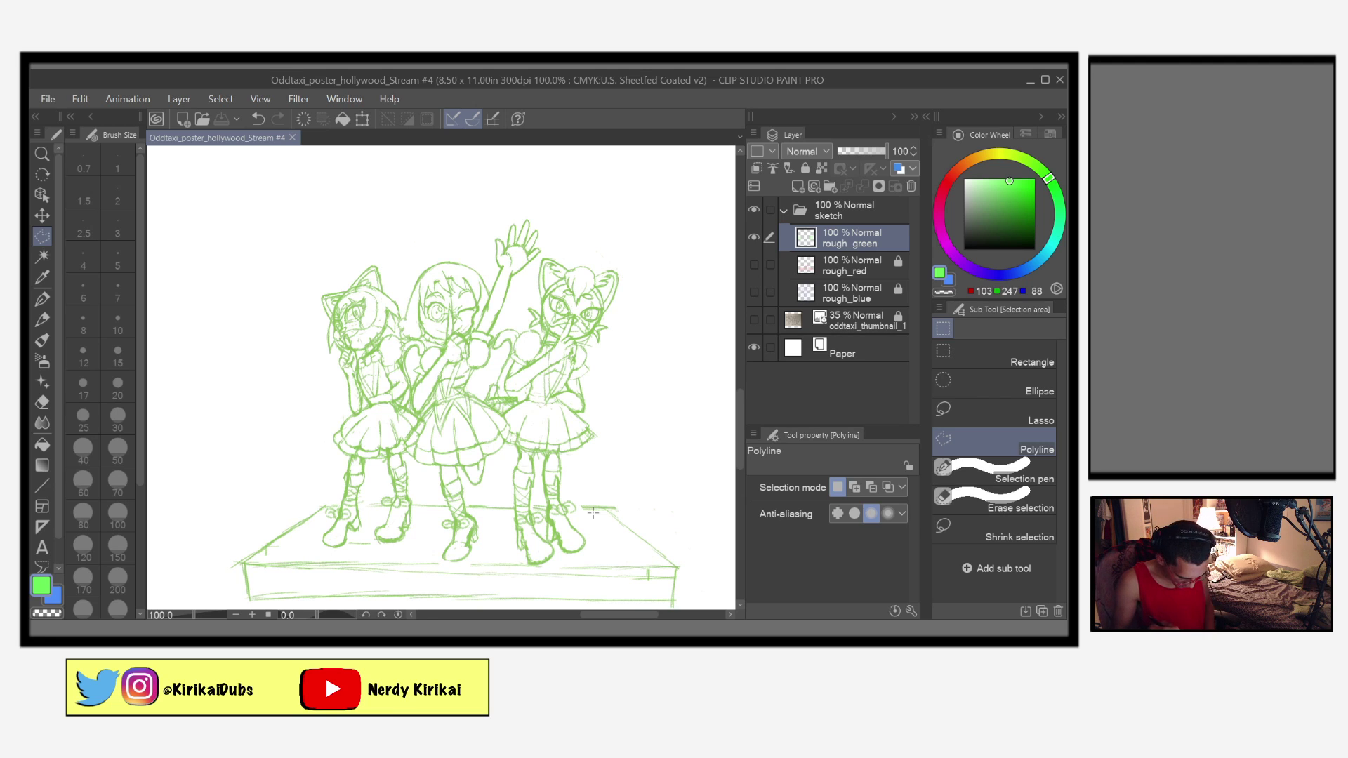
pyautogui.scroll(-3, 593, 514)
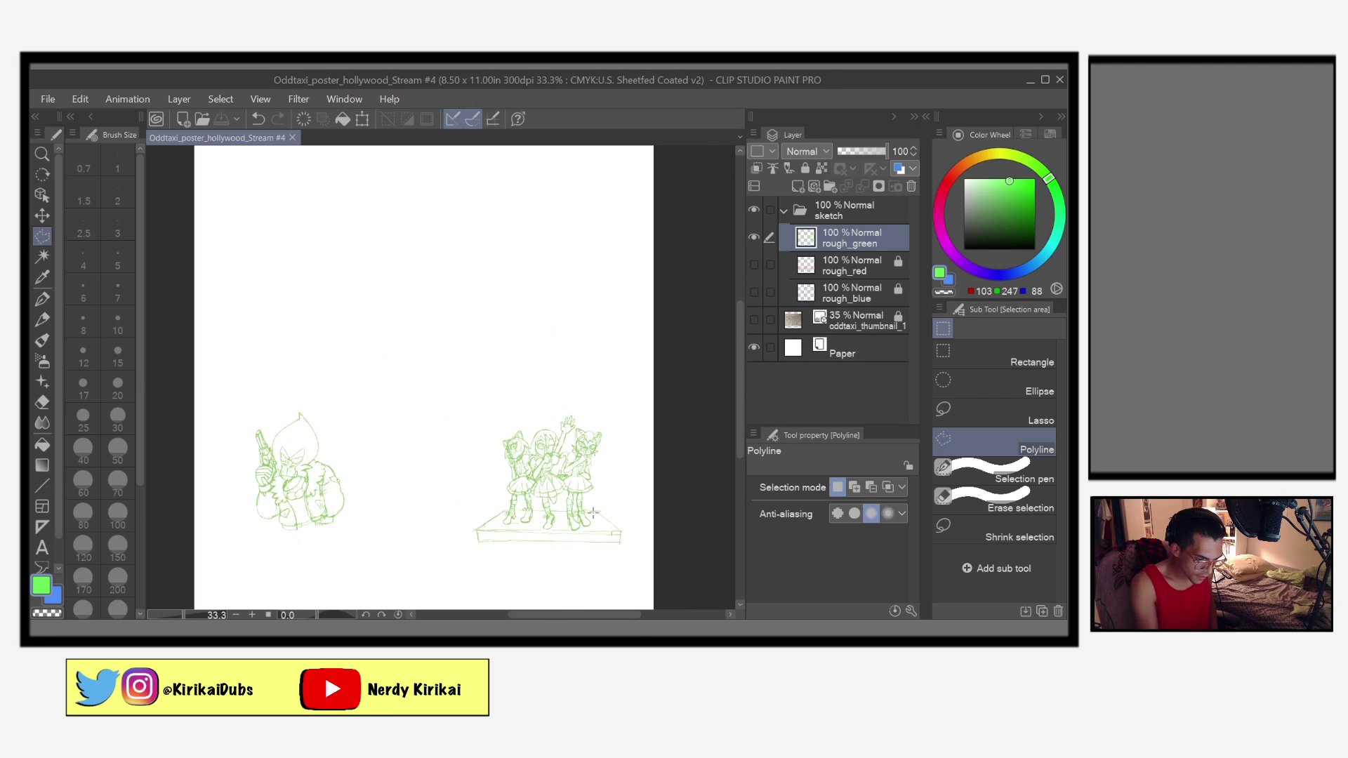
pyautogui.click(755, 264)
pyautogui.click(754, 292)
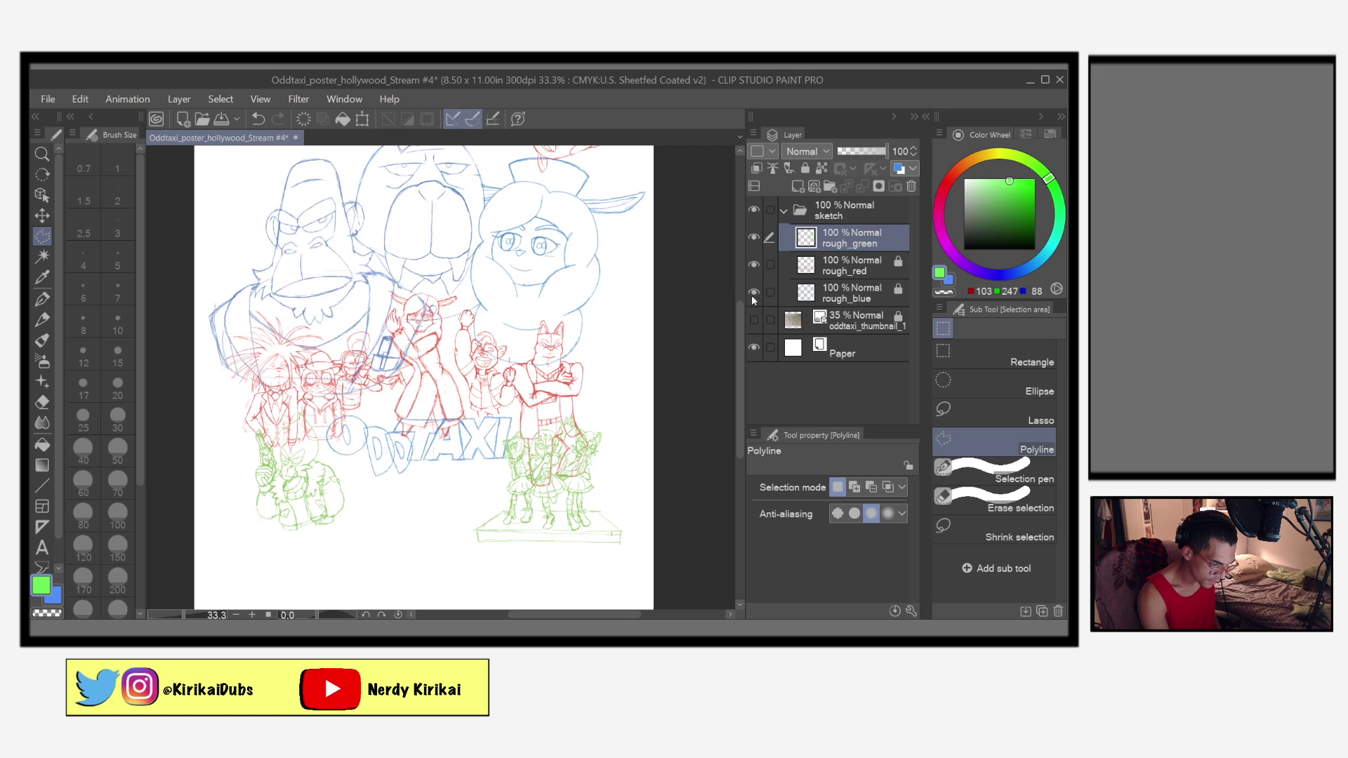
pyautogui.moveTo(630, 452)
pyautogui.mouseDown()
pyautogui.moveTo(644, 516)
pyautogui.moveTo(664, 506)
pyautogui.moveTo(663, 480)
pyautogui.mouseUp()
pyautogui.hotkey('ctrl', 's')
pyautogui.click(754, 320)
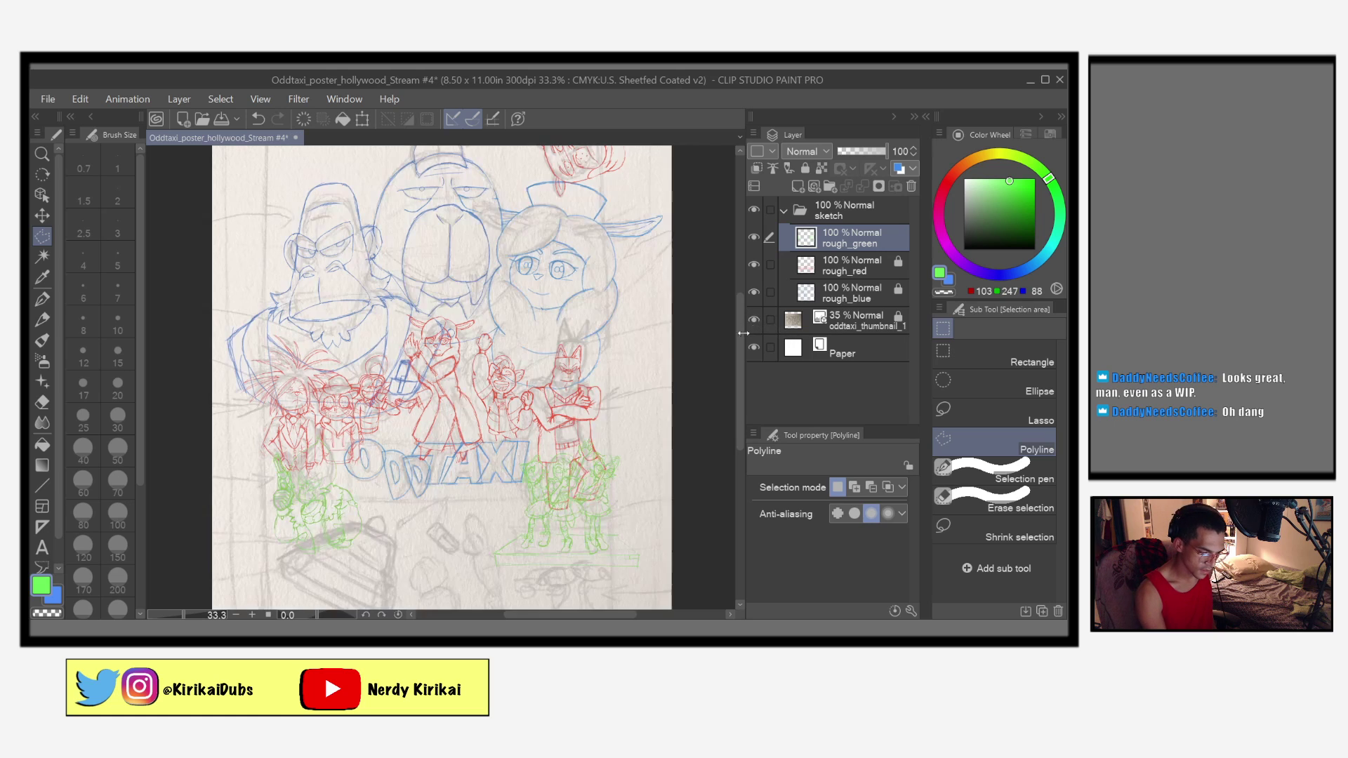
pyautogui.moveTo(646, 555); pyautogui.dragTo(643, 466)
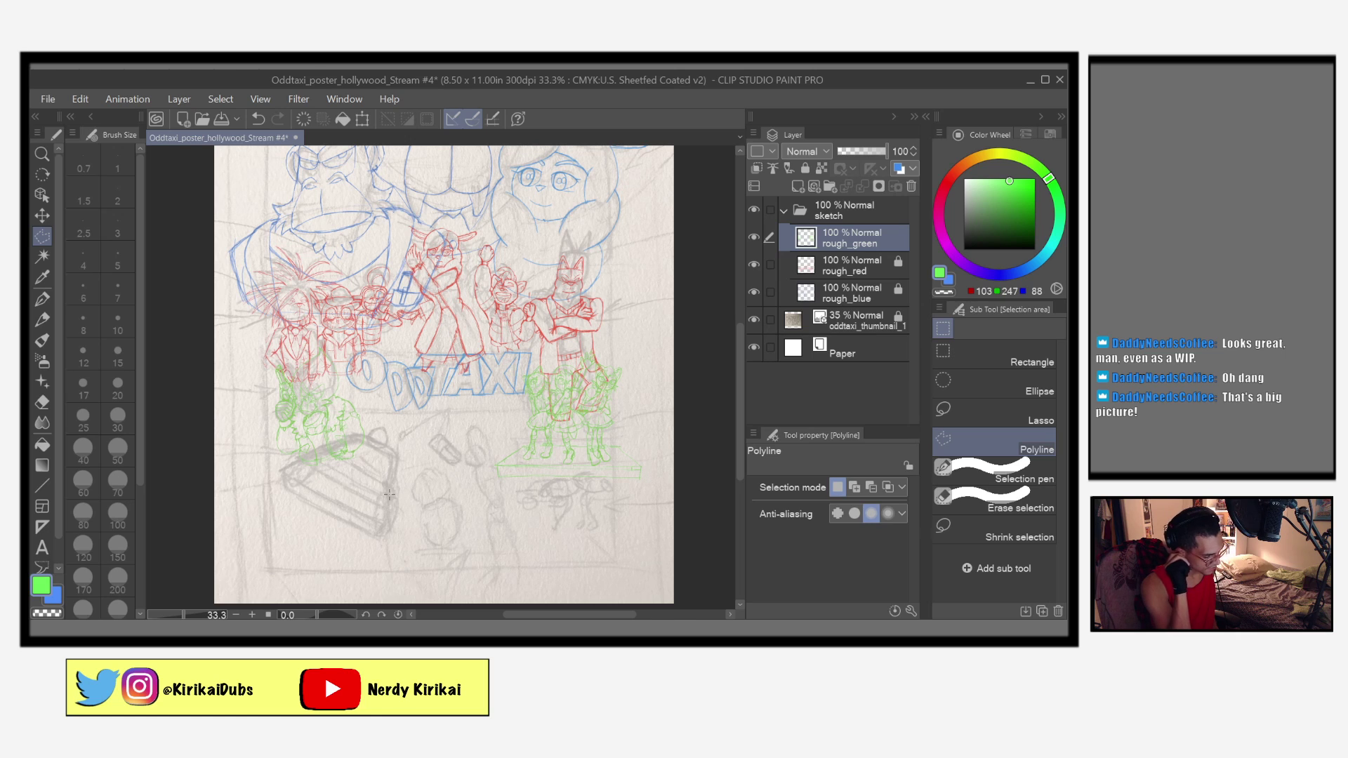
pyautogui.moveTo(592, 439); pyautogui.dragTo(611, 528)
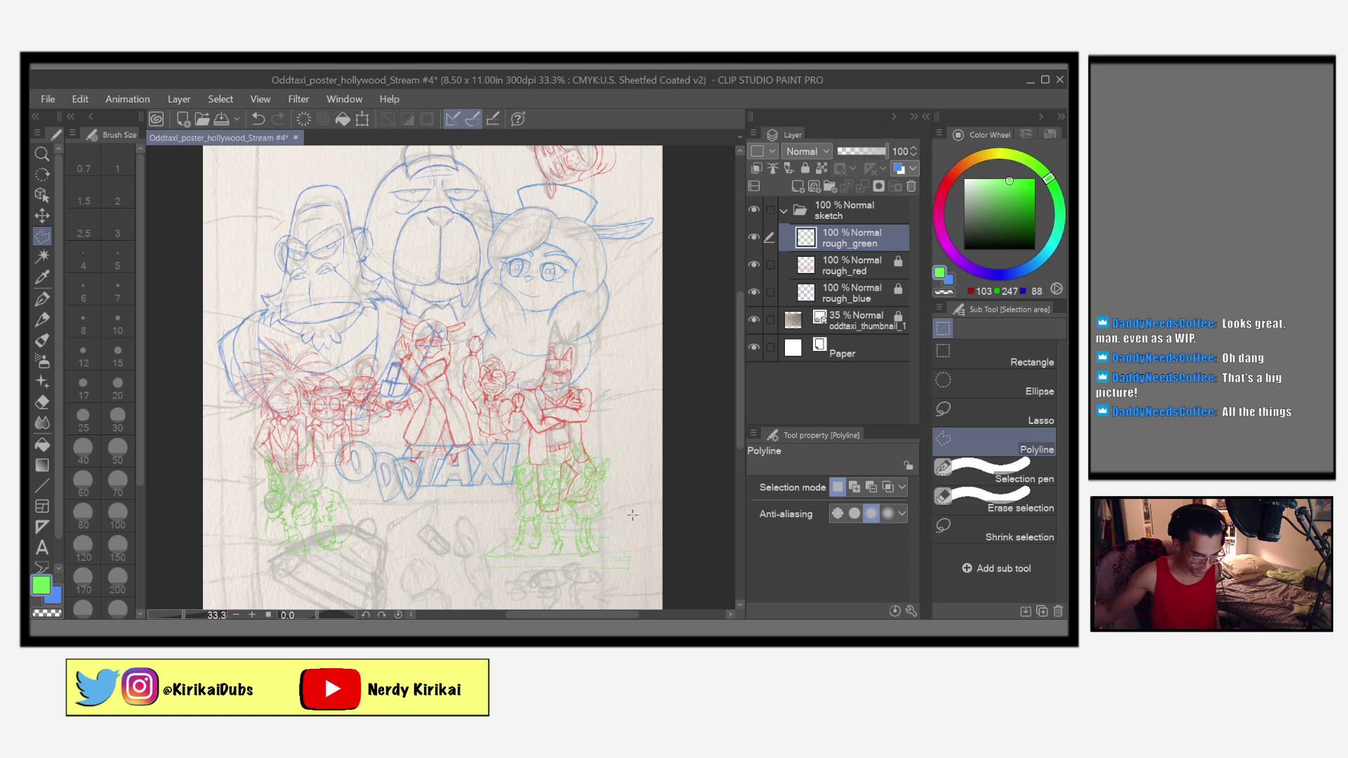
# Step: Hide the rough_red, rough_blue and oddtaxi_thumbnail_1 layers, keep rough_green visible, and save the file
pyautogui.click(754, 237)
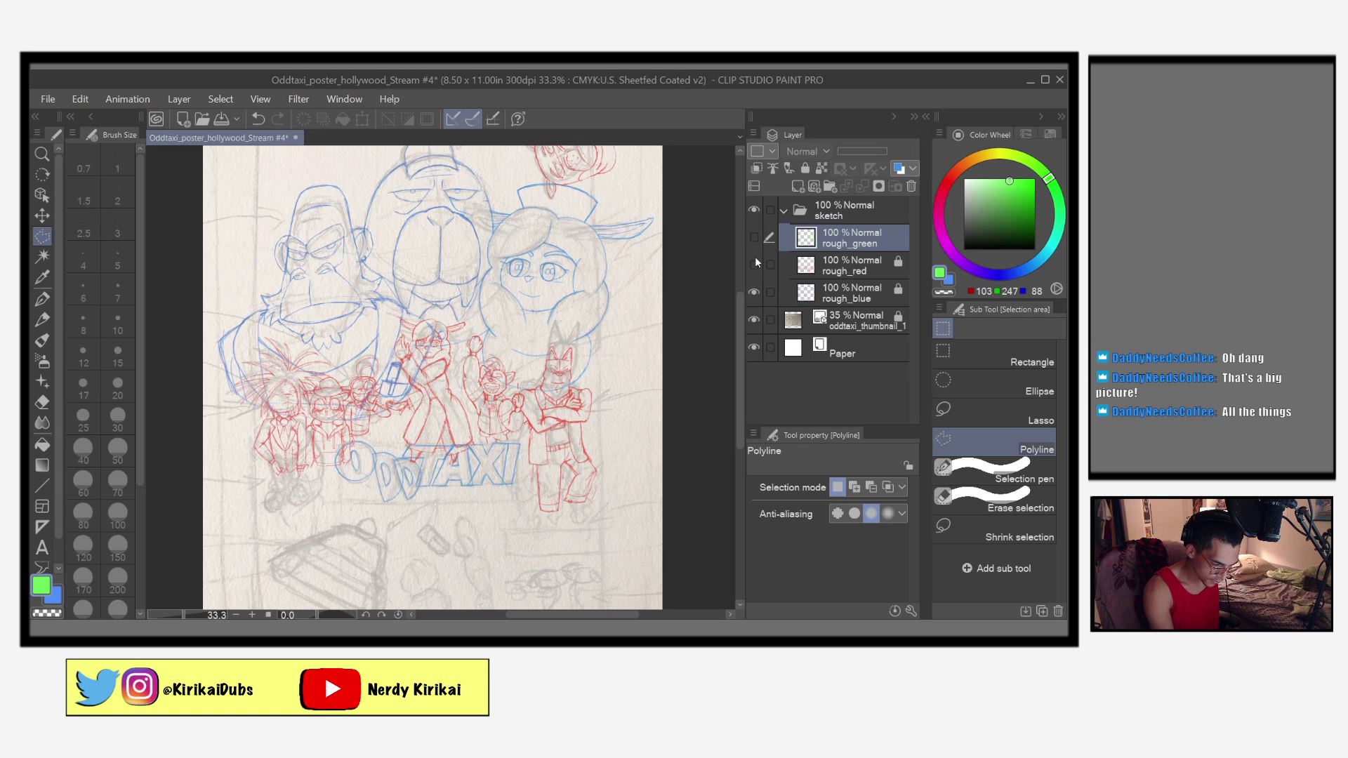
pyautogui.click(755, 264)
pyautogui.click(755, 291)
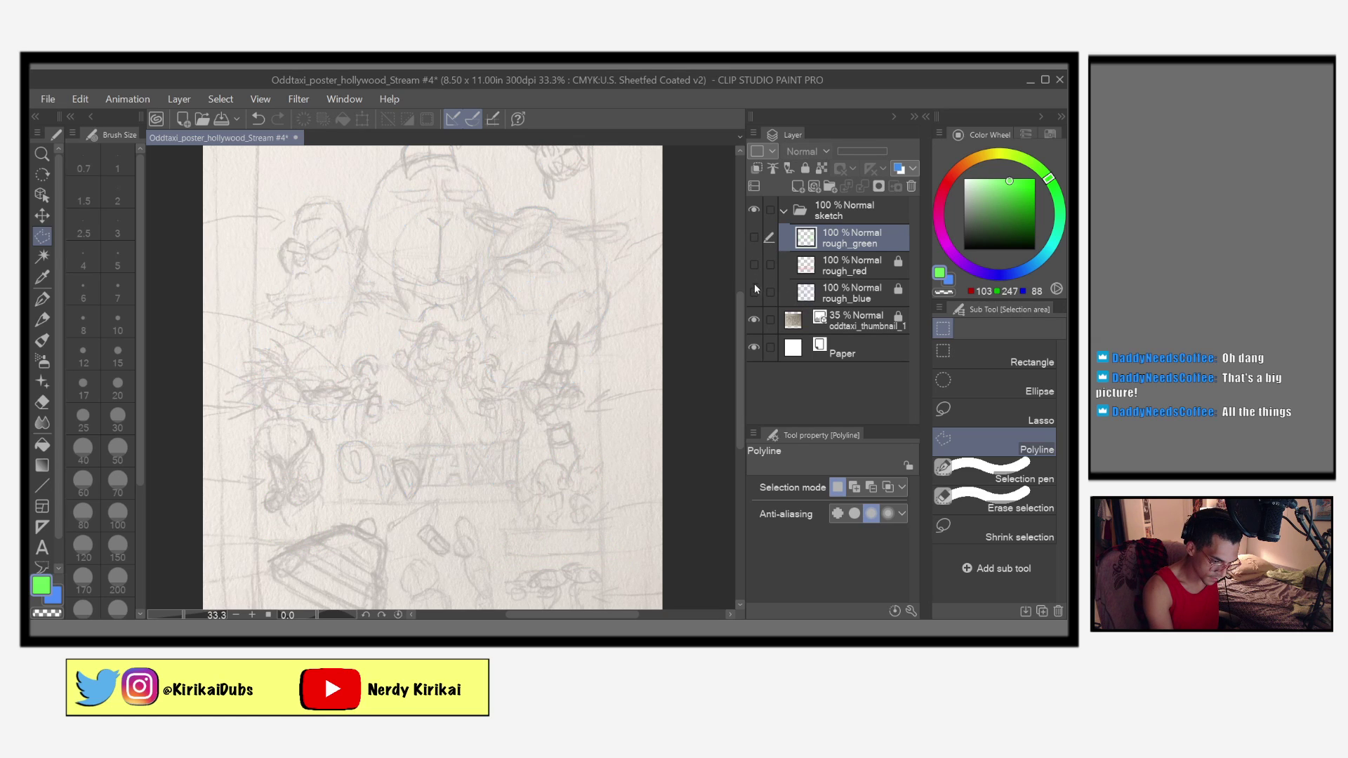
pyautogui.click(755, 237)
pyautogui.click(754, 320)
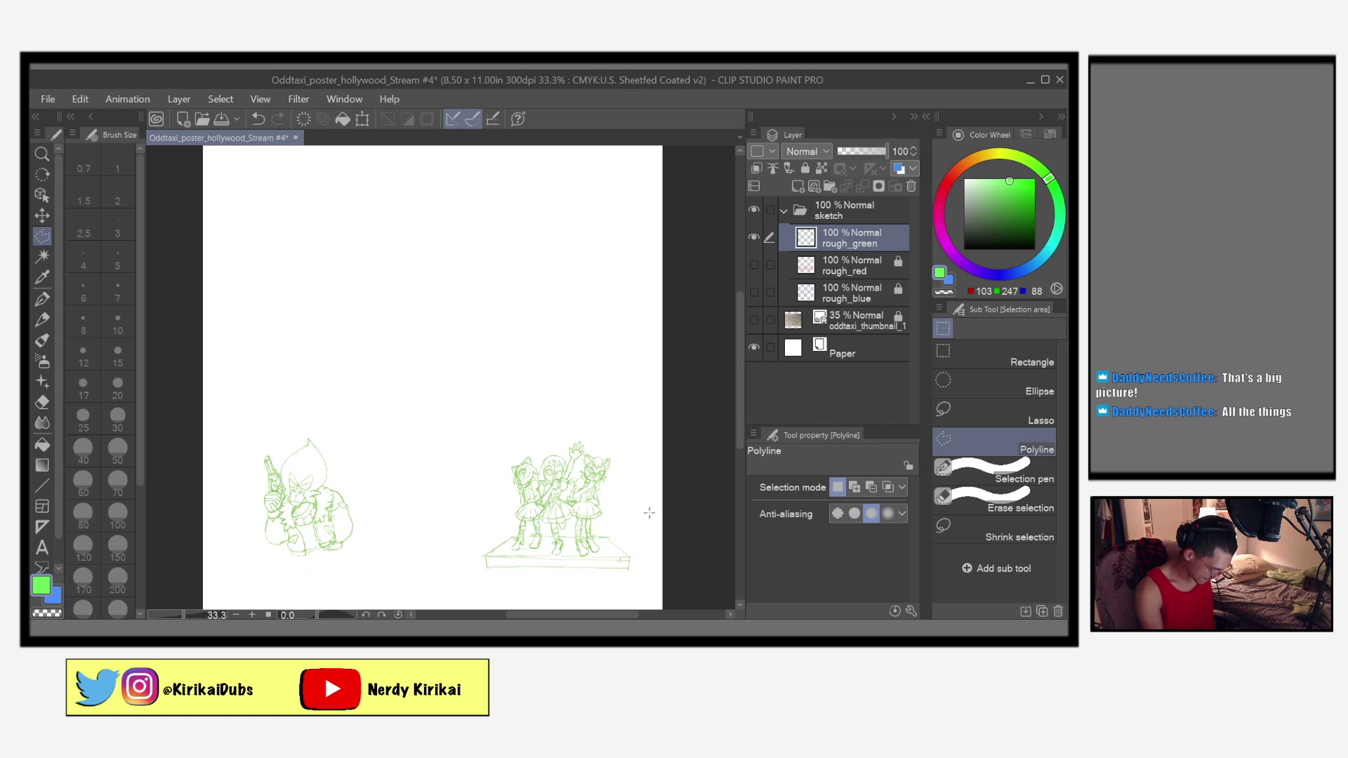
pyautogui.hotkey('ctrl', 's')
pyautogui.moveTo(642, 524); pyautogui.dragTo(713, 475)
pyautogui.scroll(3, 567, 461)
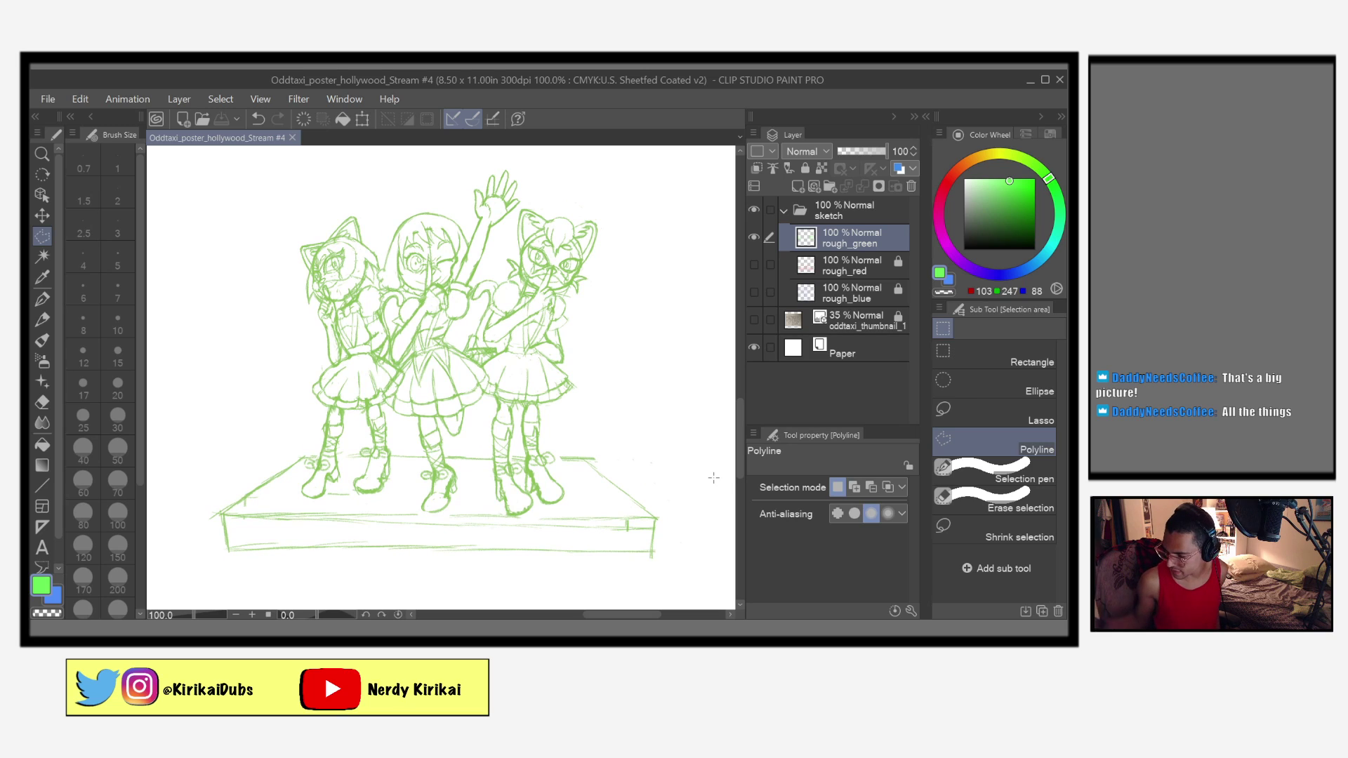